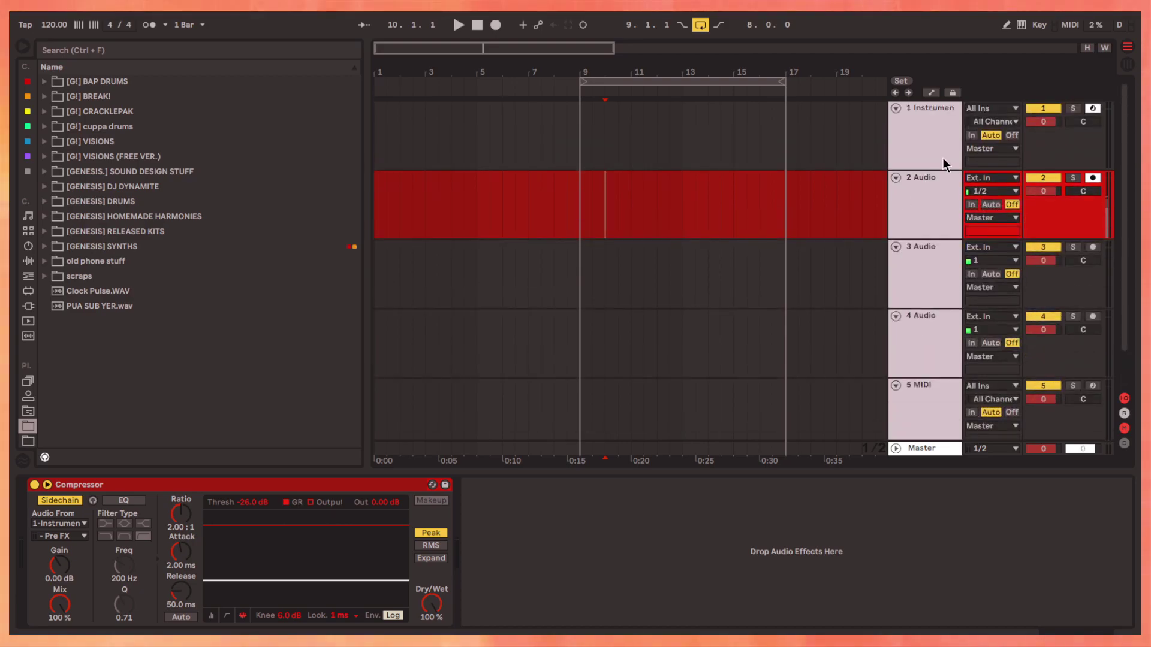
Set the tempo to 142 BPM and drop Wavetable from Instruments onto the C3 drum pad
key("Up")
scroll(30, 422, "down", 1)
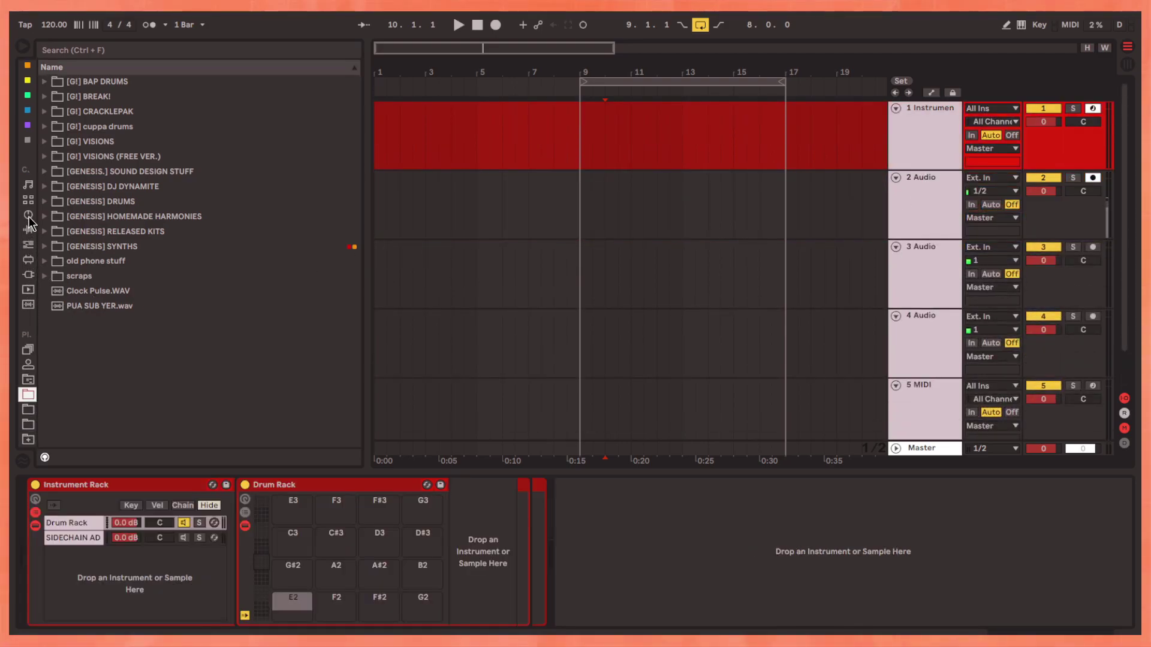
left_click(28, 216)
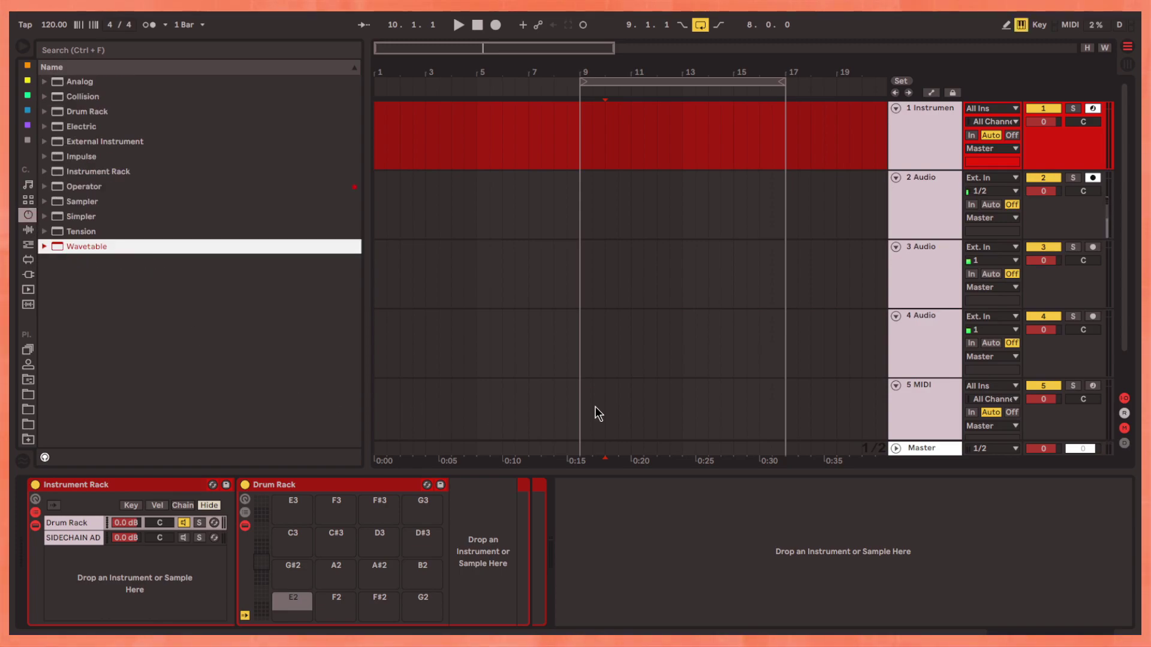
left_click(61, 29)
type("142")
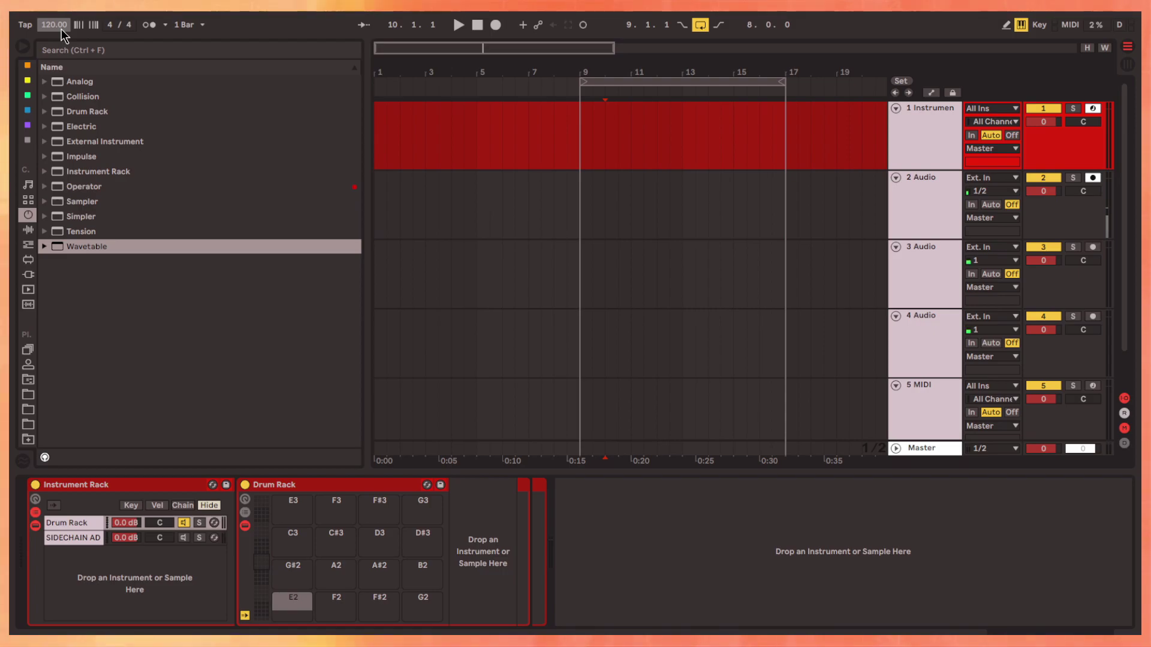
key("Return")
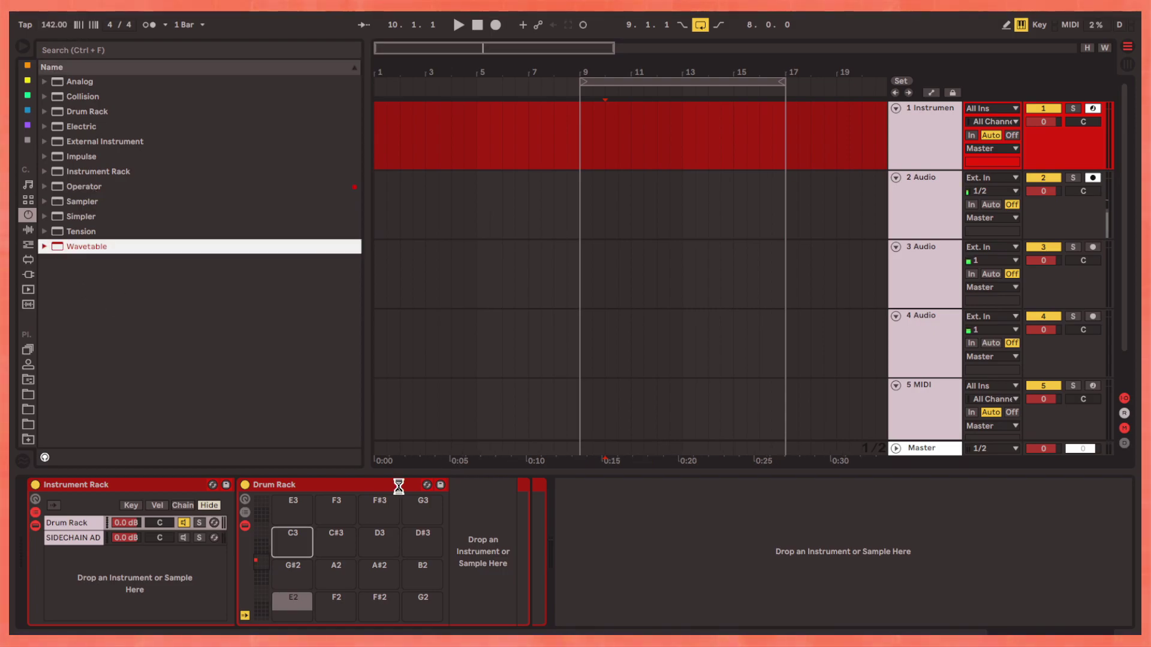
left_click_drag(87, 247, 292, 537)
Raise Wavetable's amp envelope sustain to 0 dB and set Transpose to -36 st
left_click(989, 630)
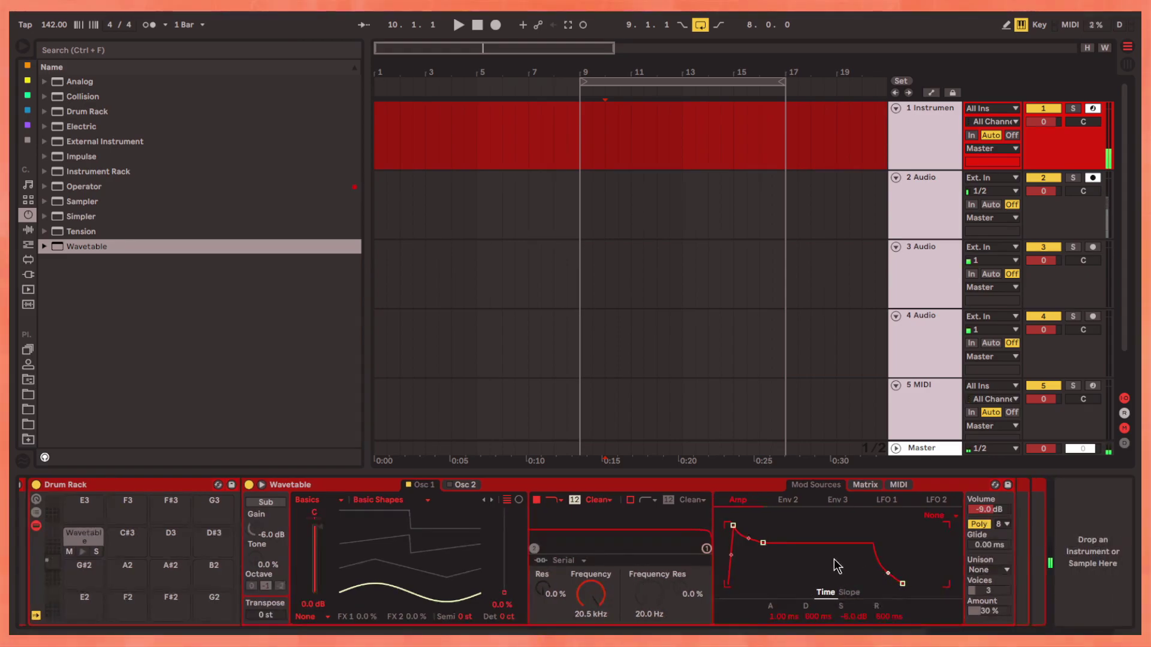
left_click_drag(762, 543, 763, 525)
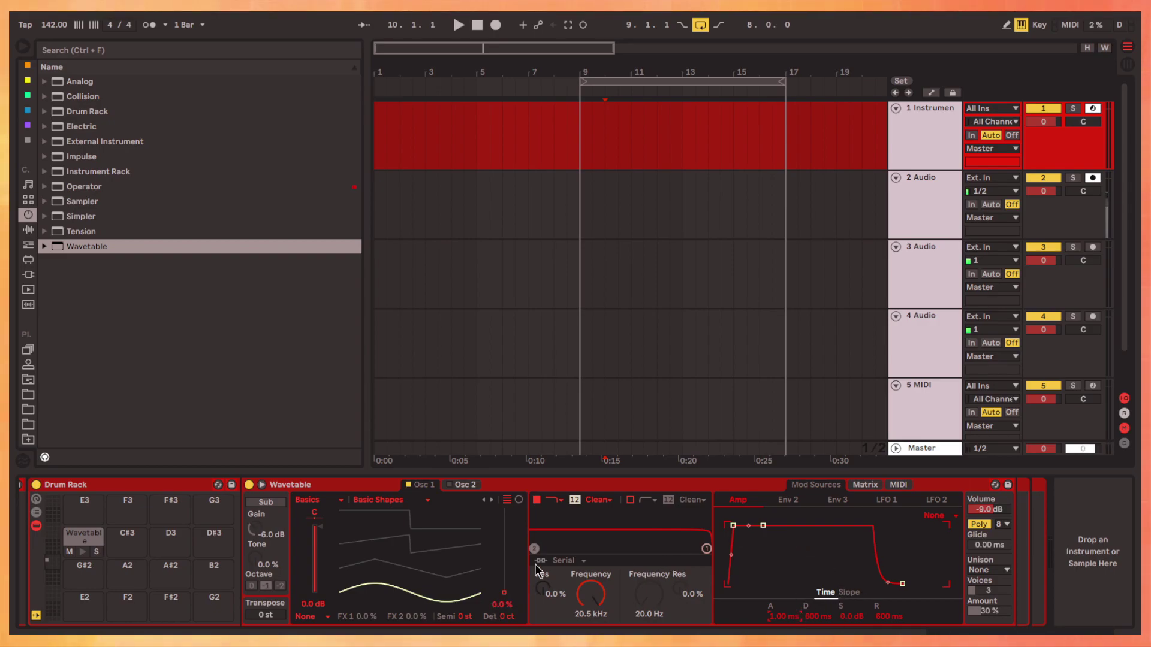
type("-36")
key("Return")
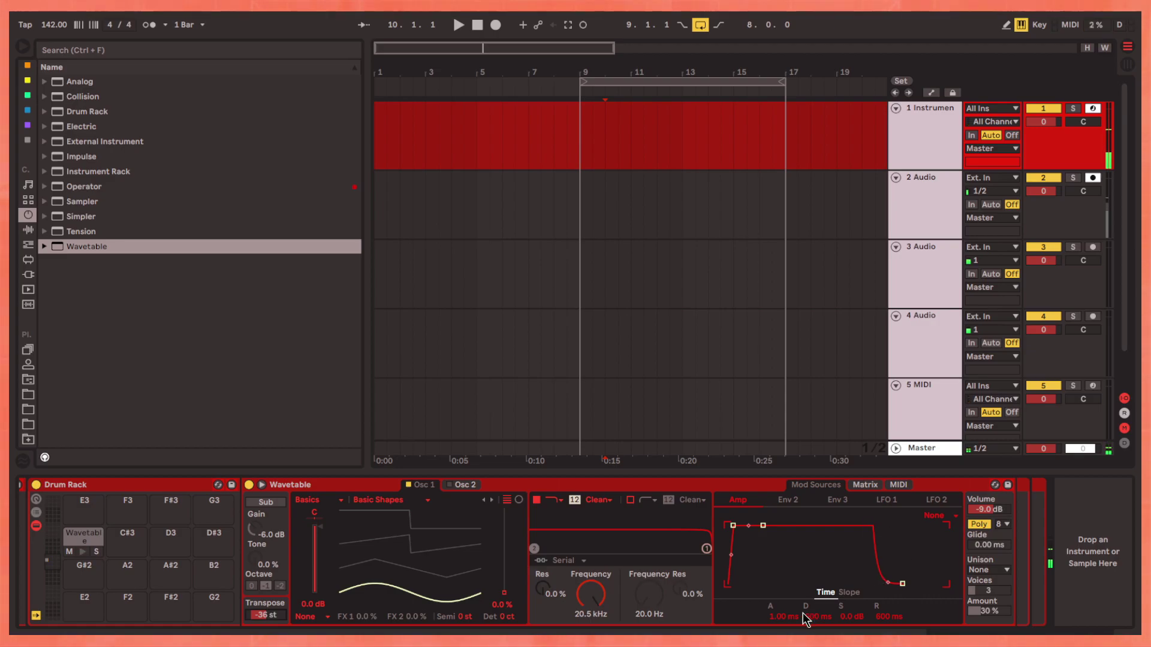
Curve and shorten the amp release to about 256 ms, then select bars 9–14
left_click_drag(888, 617, 888, 575)
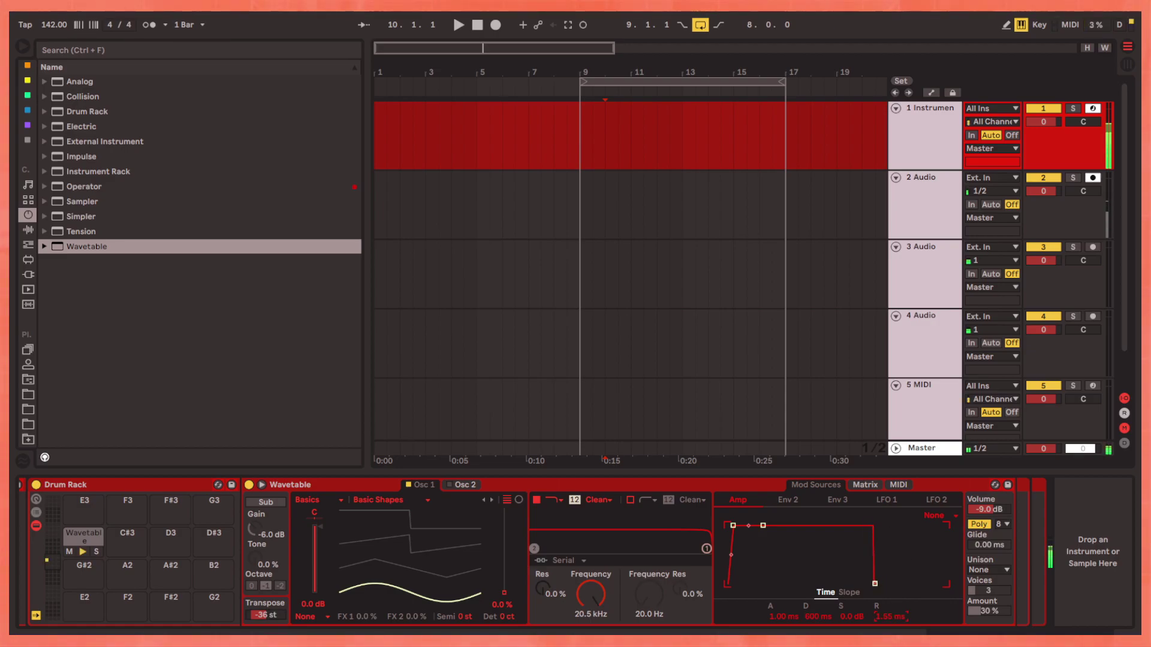
left_click_drag(889, 617, 889, 602)
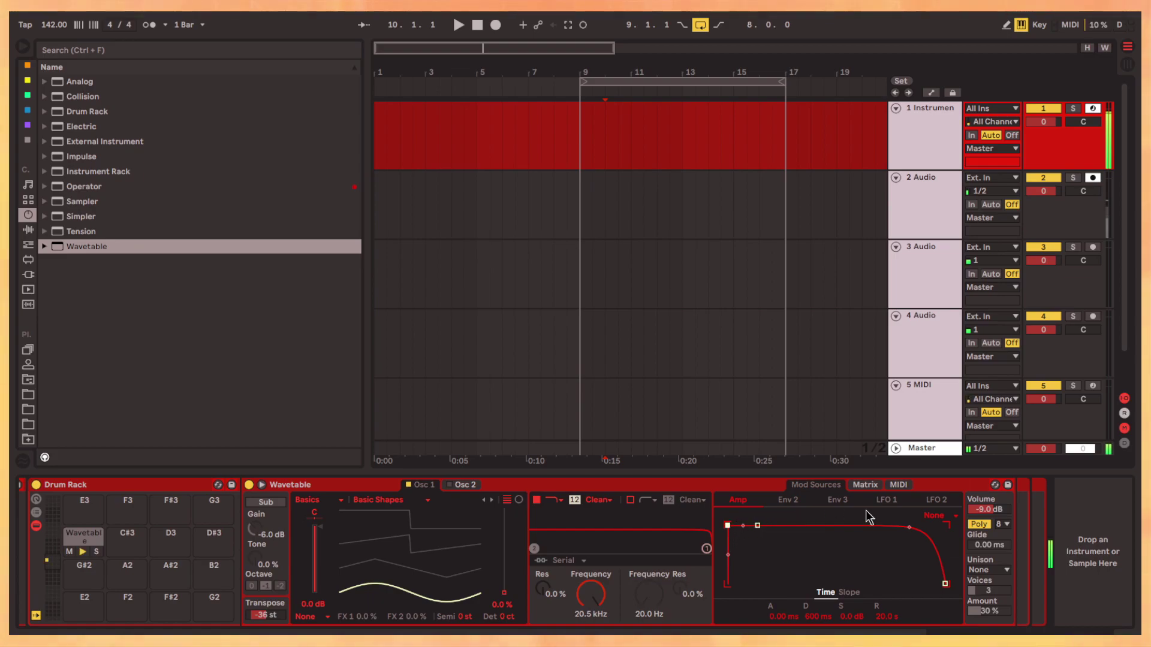
left_click(886, 500)
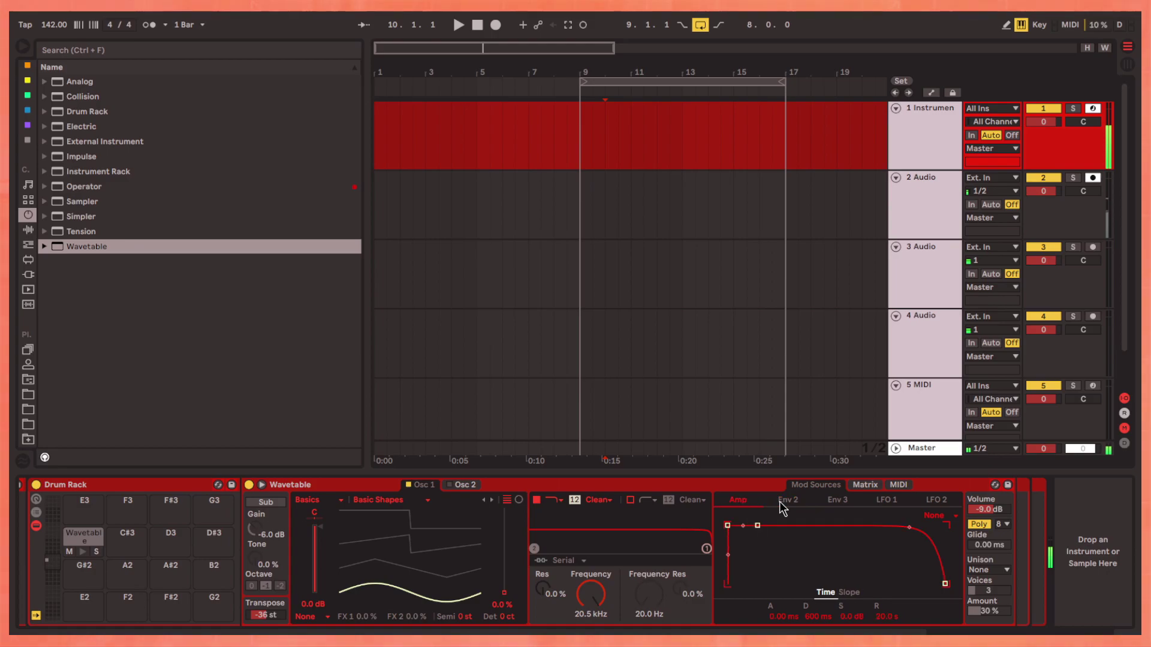
left_click_drag(910, 525, 909, 573)
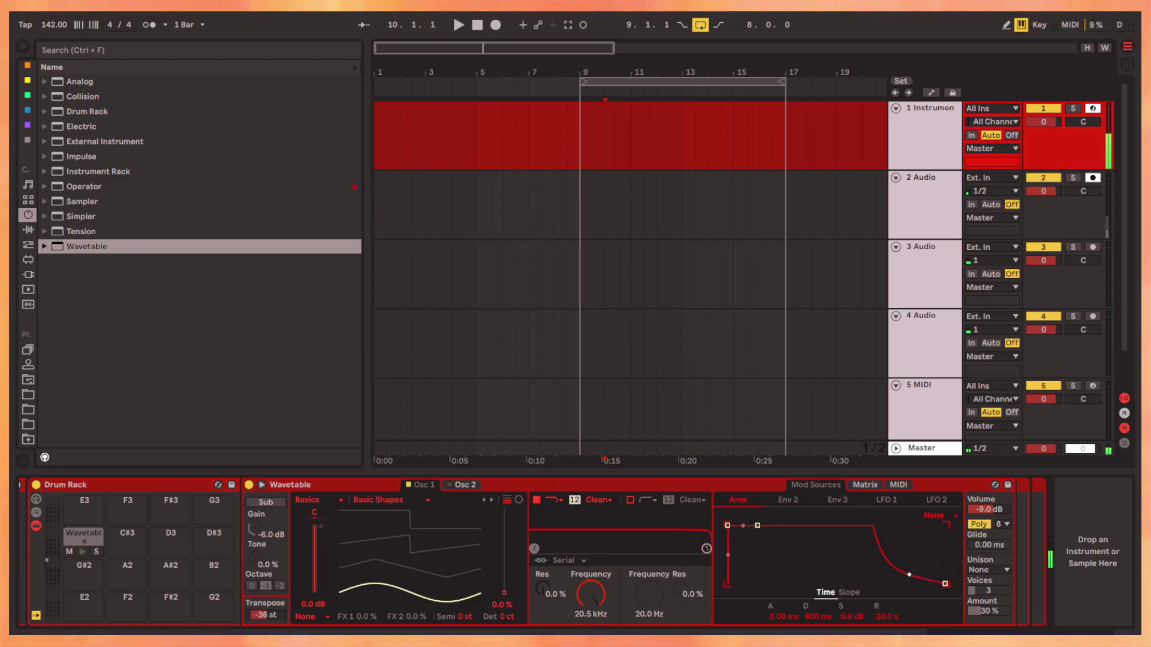
mouse_move(884, 618)
left_mouse_down()
mouse_move(883, 639)
mouse_move(883, 593)
mouse_move(883, 607)
left_mouse_up()
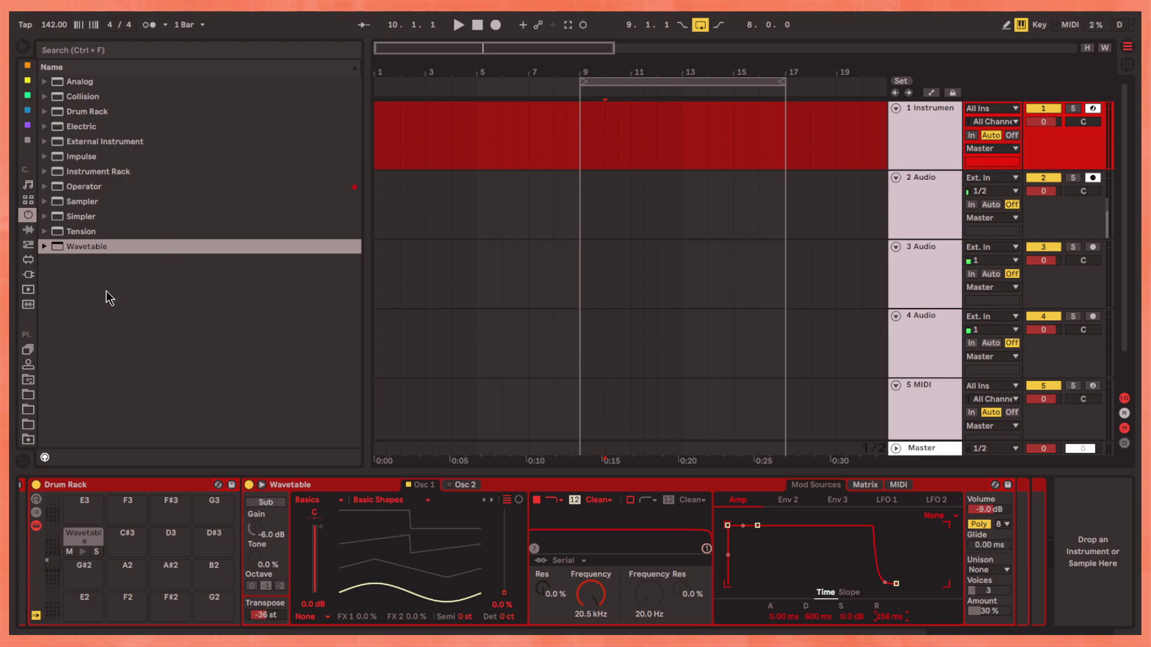
mouse_move(581, 142)
left_mouse_down()
mouse_move(705, 151)
mouse_move(685, 144)
left_mouse_up()
Create a four-bar MIDI clip at bar 9 and copy the Wavetable chain to pads E3 and G3
key("ctrl+shift+m")
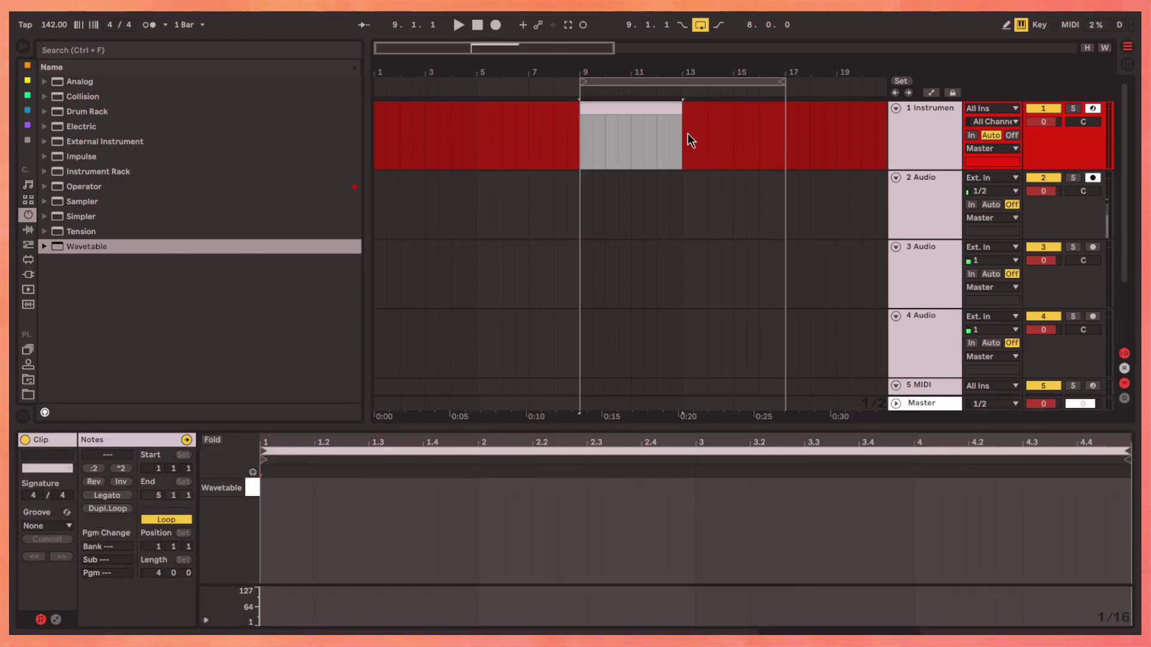
key("shift+Tab")
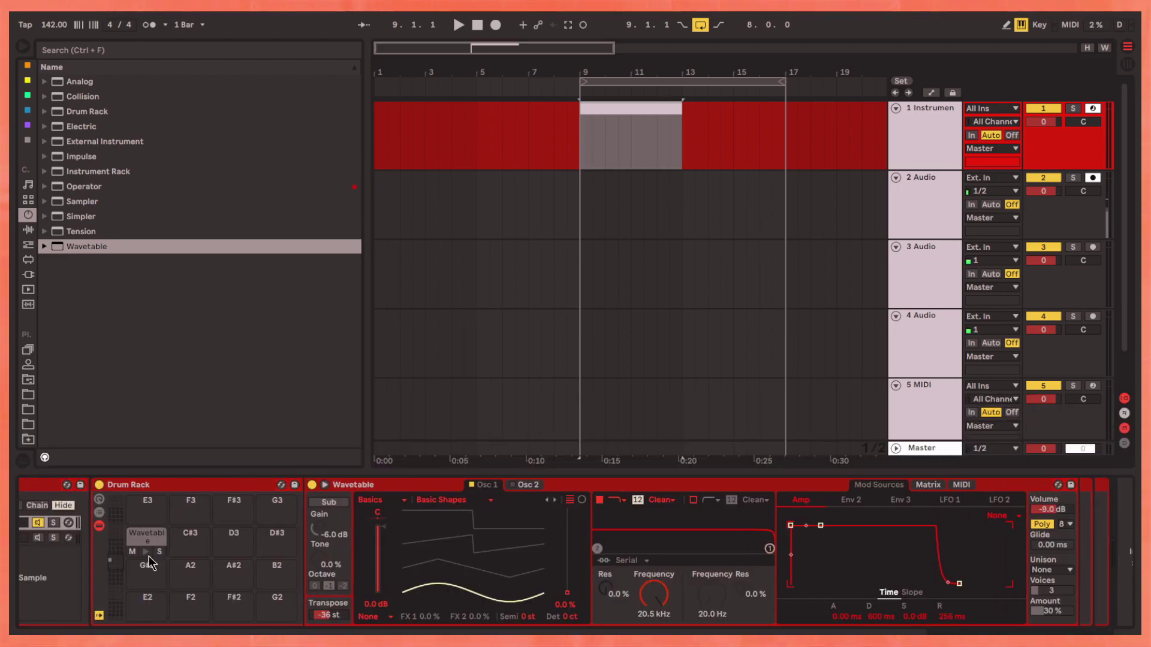
mouse_move(145, 537)
left_mouse_down()
mouse_move(147, 504)
mouse_move(233, 503)
left_mouse_up()
left_click(658, 112)
key("ctrl+l")
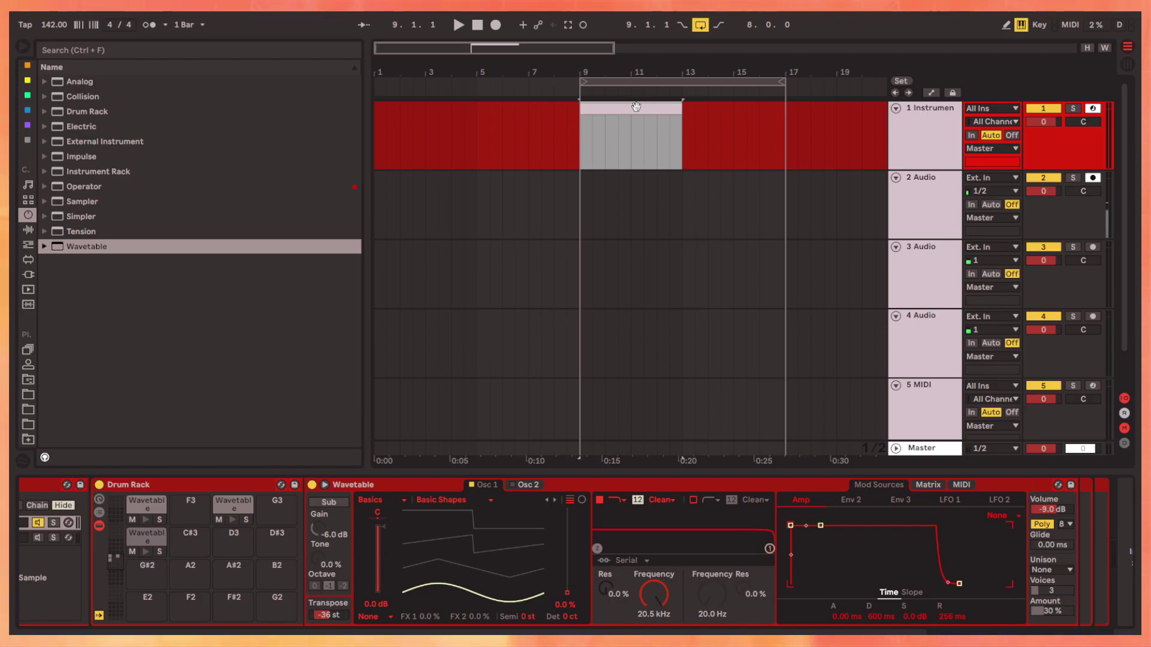
key("shift+Tab")
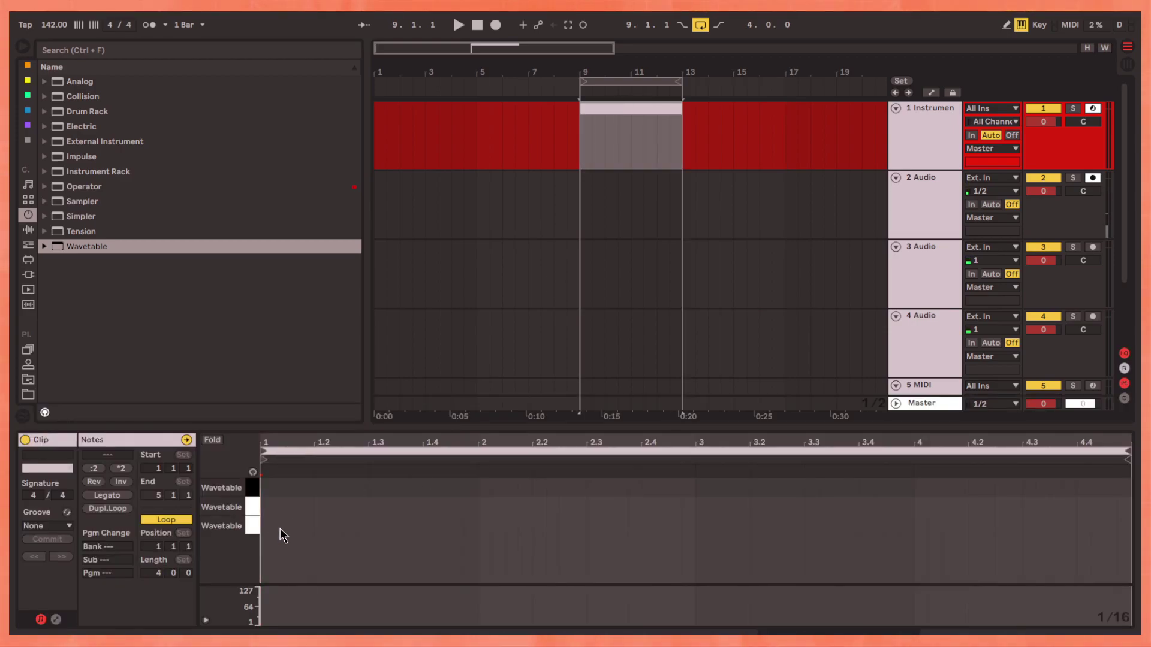
Draw C3 notes on the beats and E3/G3 notes on beats 2 and 4
double_click(266, 529)
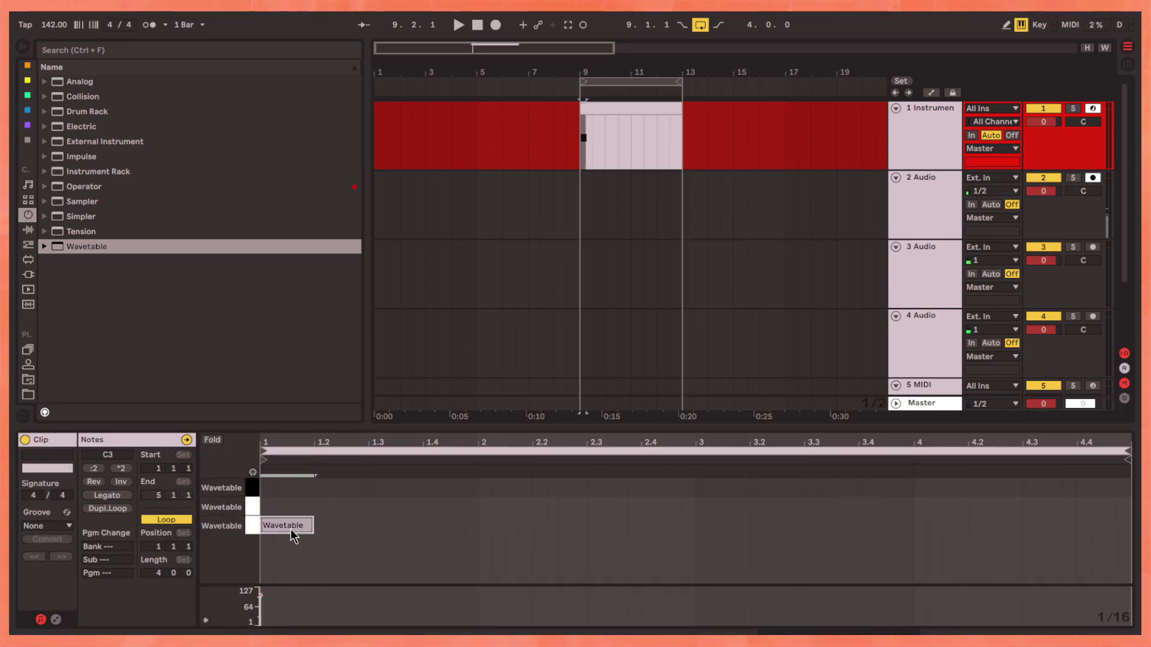
mouse_move(490, 517)
left_mouse_down()
mouse_move(506, 507)
mouse_move(720, 525)
mouse_move(936, 514)
left_mouse_up()
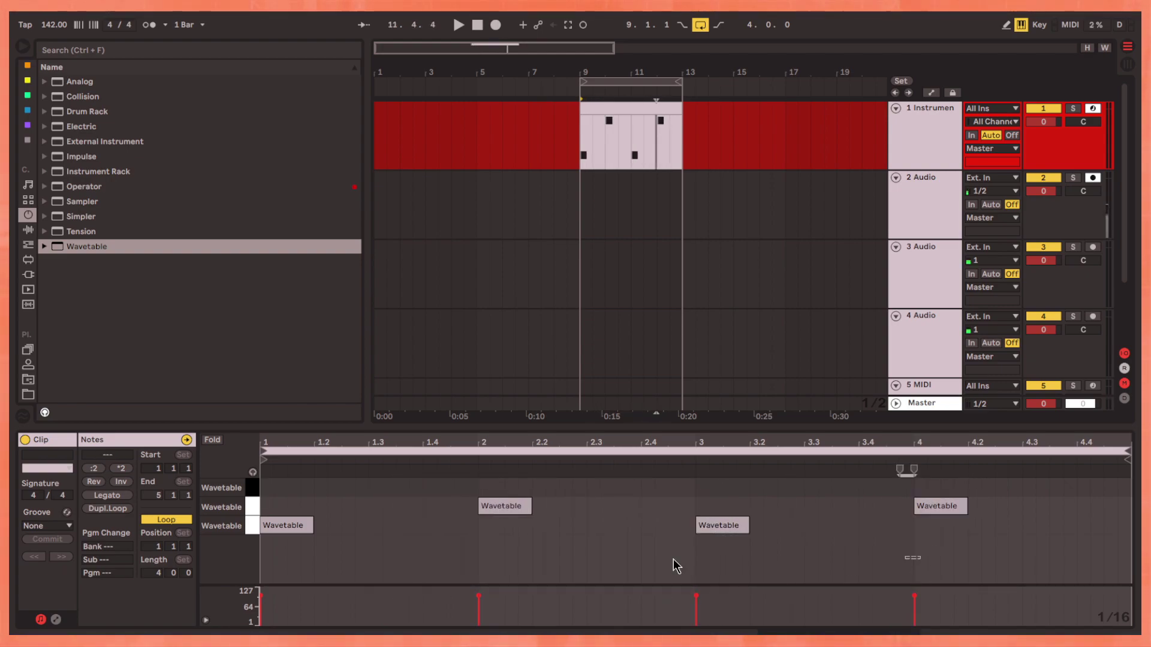
left_click(489, 510, "shift")
mouse_move(495, 511)
left_mouse_down()
mouse_move(503, 537)
mouse_move(495, 533)
left_mouse_up()
mouse_move(280, 528)
left_mouse_down()
mouse_move(278, 500)
mouse_move(385, 485)
mouse_move(612, 493)
left_mouse_up()
left_click(526, 536)
Halve the note pattern with :2 and duplicate it to fill the loop
key("space")
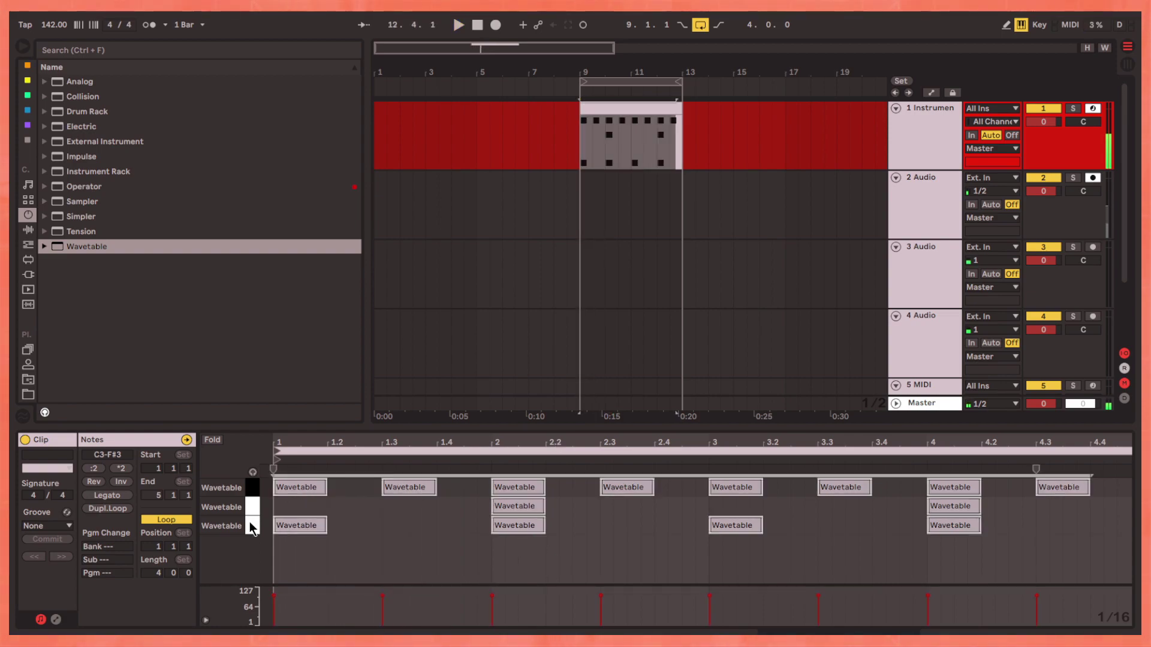
left_click(93, 468)
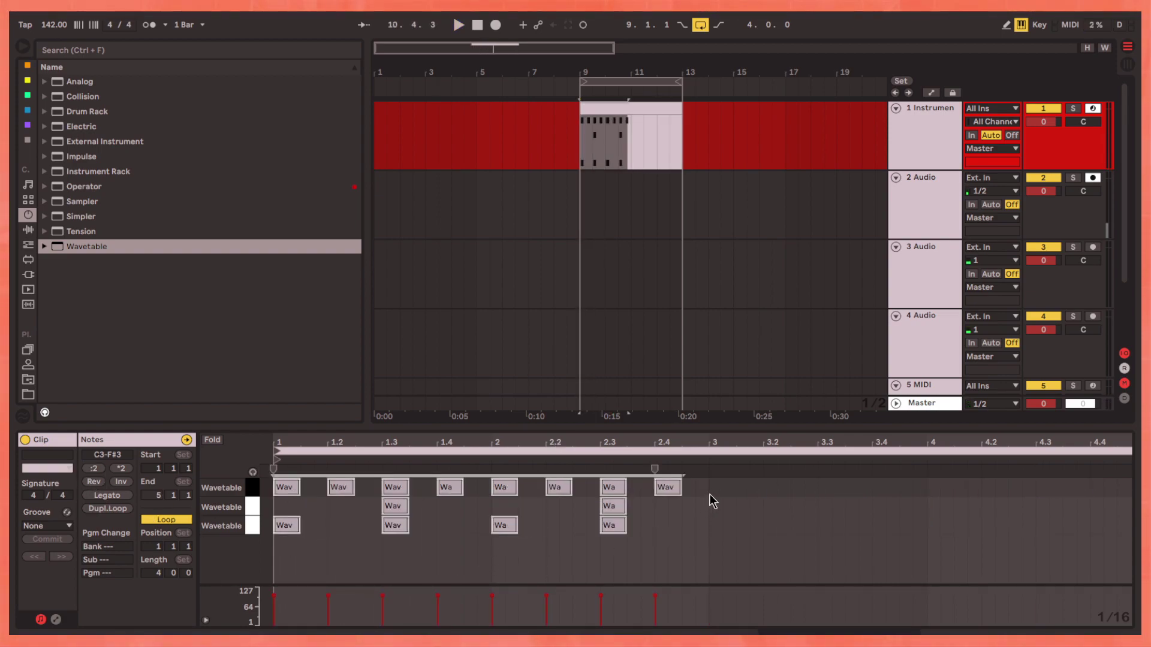
left_click_drag(711, 492, 303, 542)
key("ctrl+d")
Give Env 2 a ~330 ms decay with 0% sustain and route it to Pitch in the Matrix
key("space")
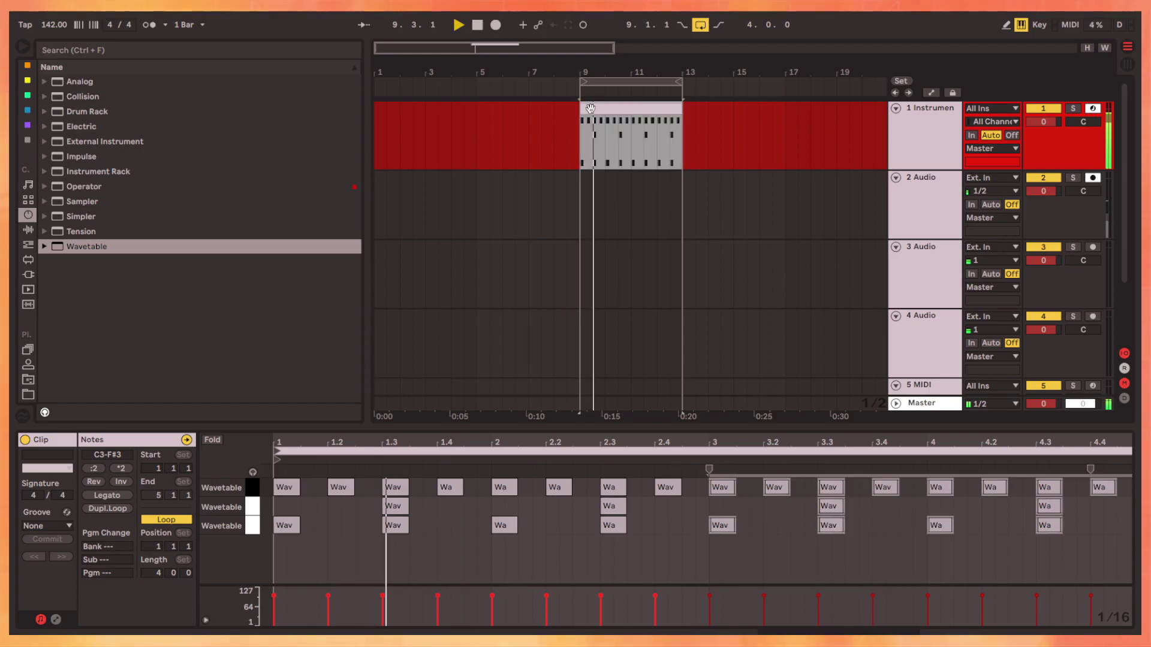
key("shift+Tab")
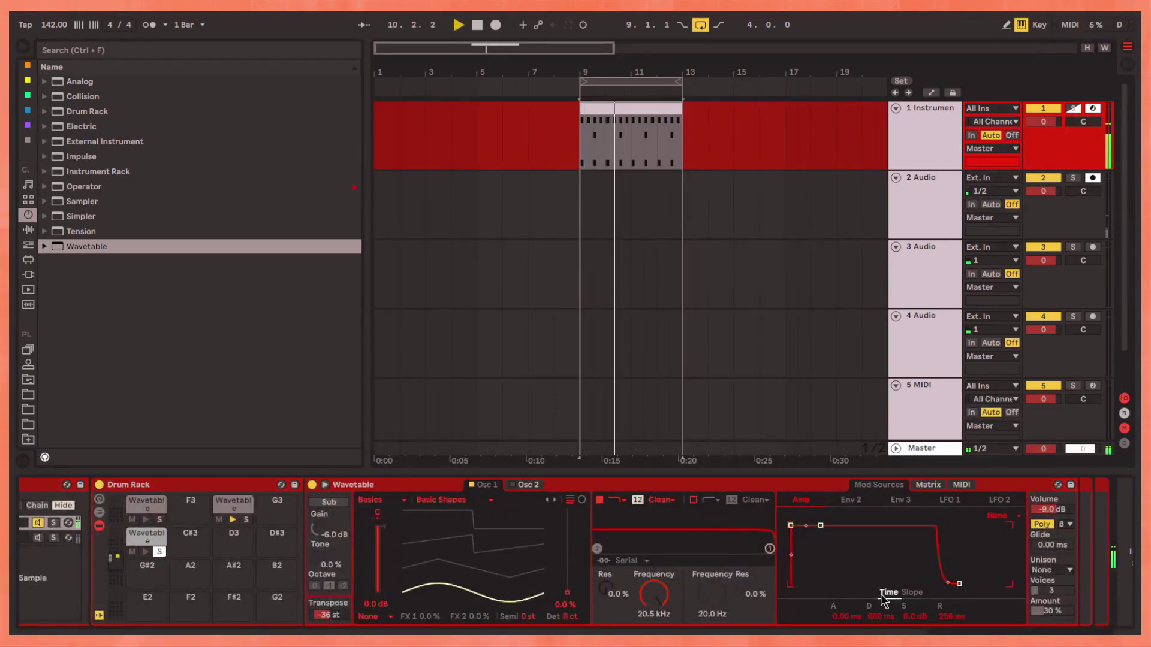
left_click(850, 500)
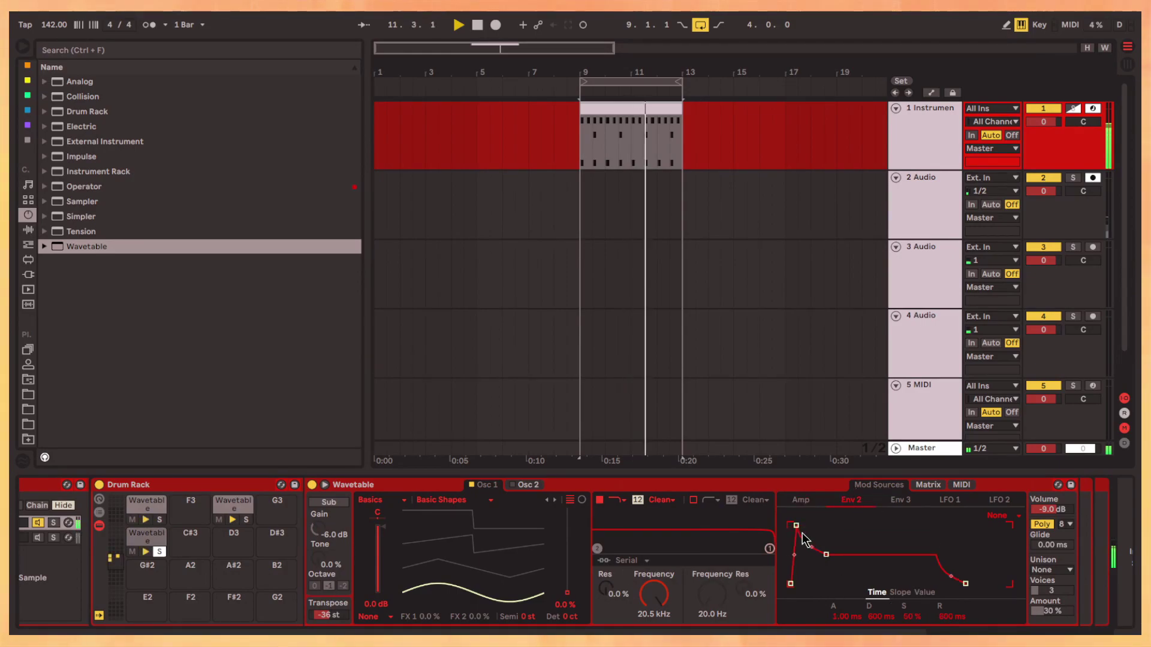
left_click_drag(820, 554, 816, 585)
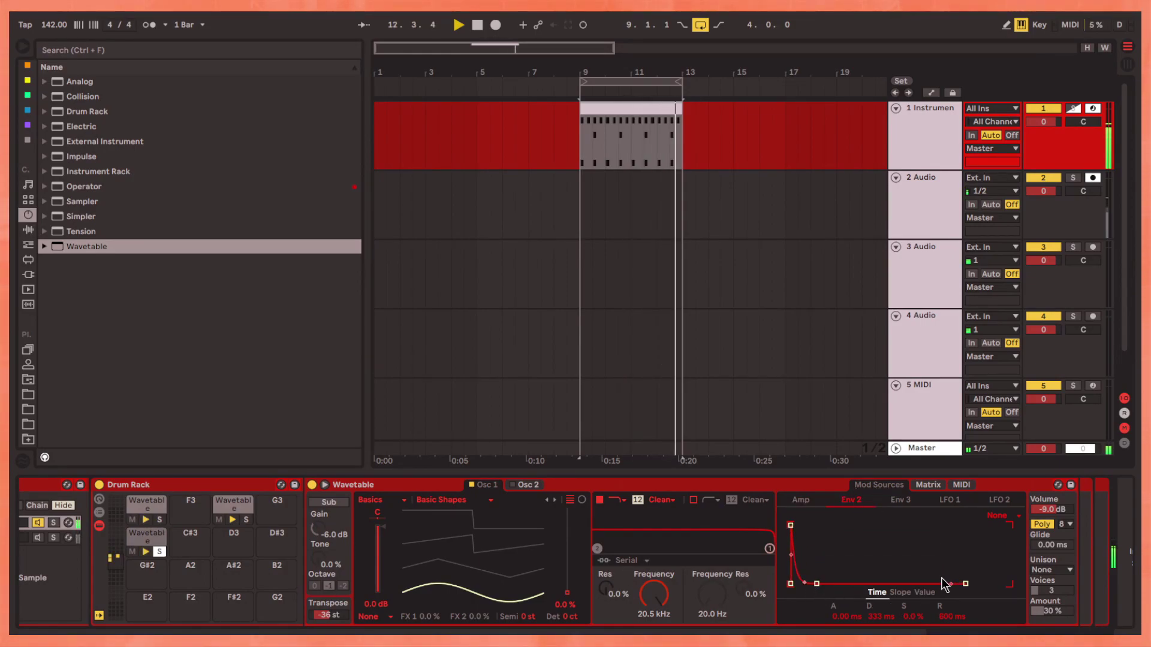
left_click(928, 485)
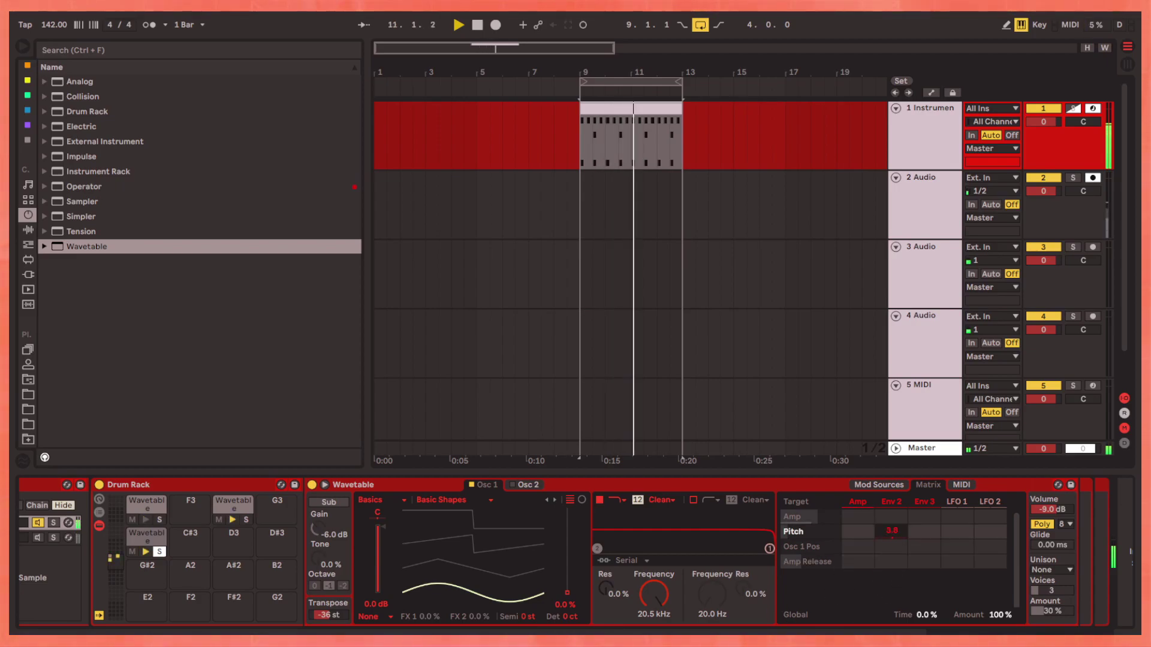
left_click_drag(891, 530, 891, 504)
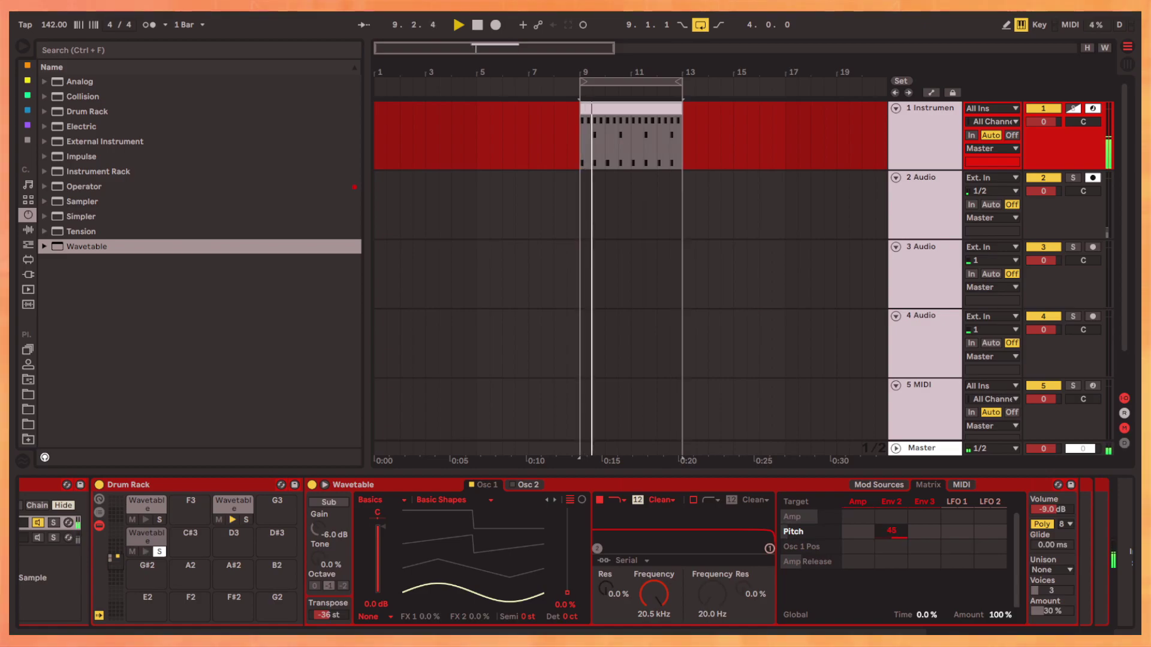
Shorten the clip's bottom-row C3 notes to brief hits while auditioning playback
left_click(858, 502)
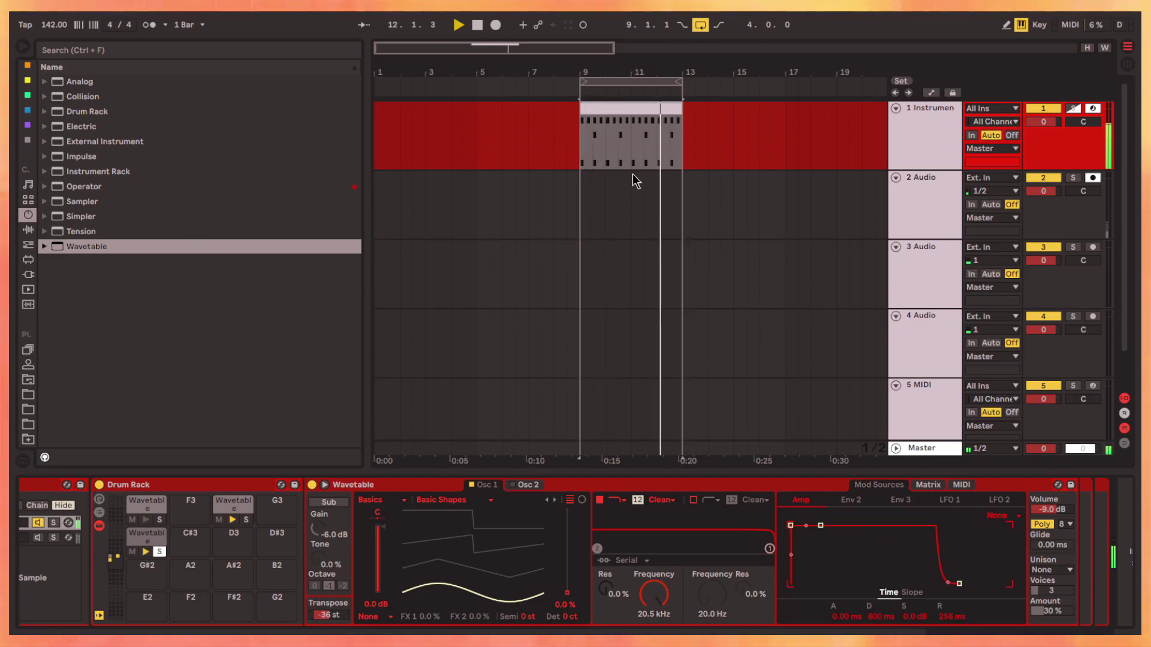
key("space")
left_click(619, 109)
double_click(619, 109)
key("space")
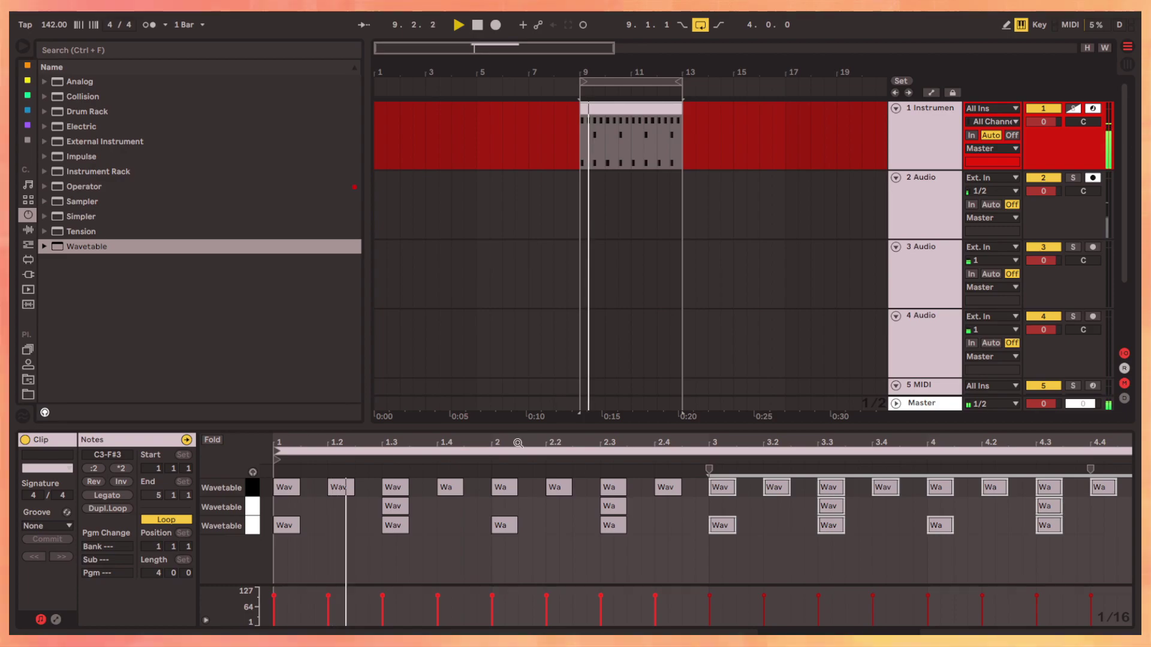
left_click_drag(300, 526, 288, 525)
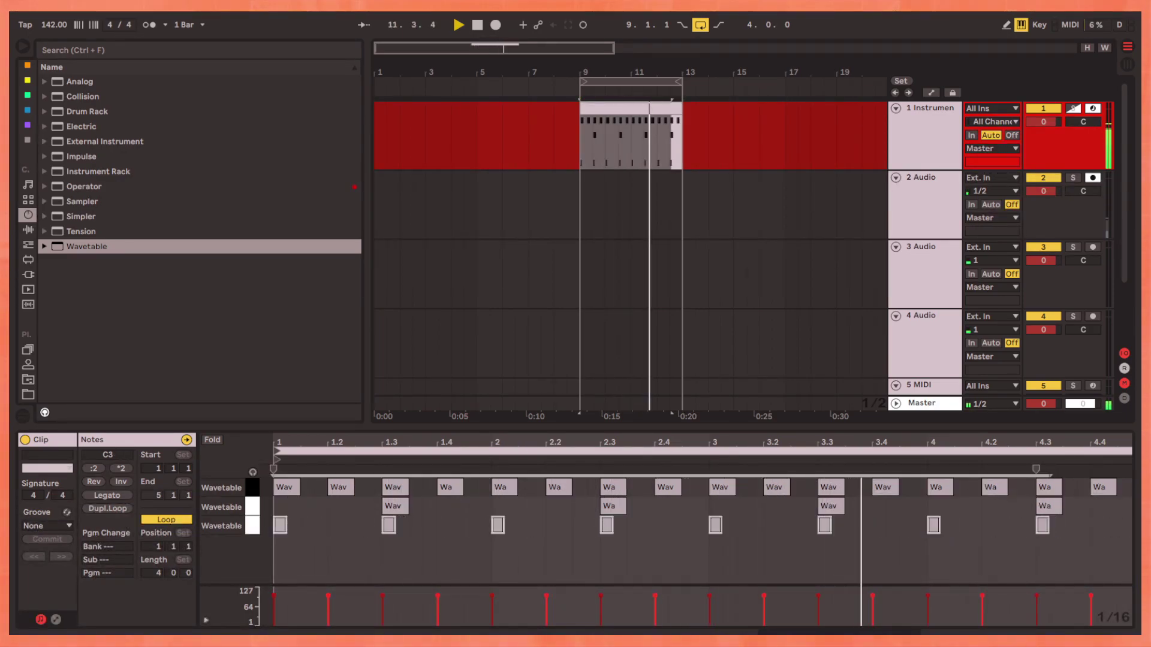
key("shift+Tab")
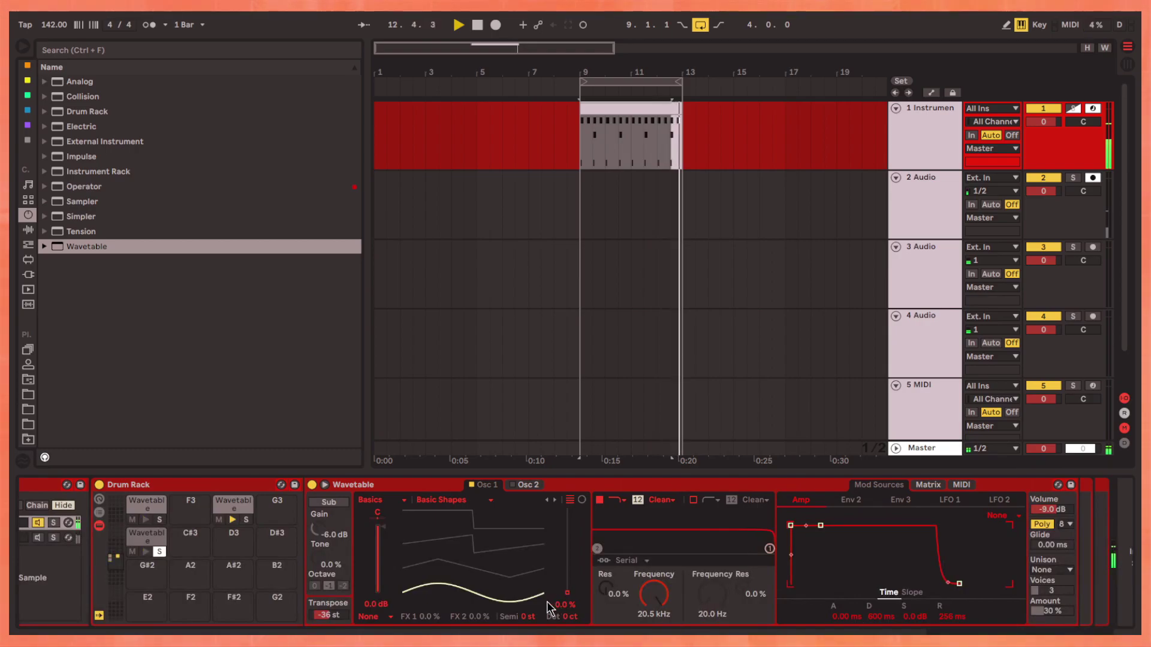
Load the Sub 2 wavetable on Osc 1 with position at 0%
left_click(394, 501)
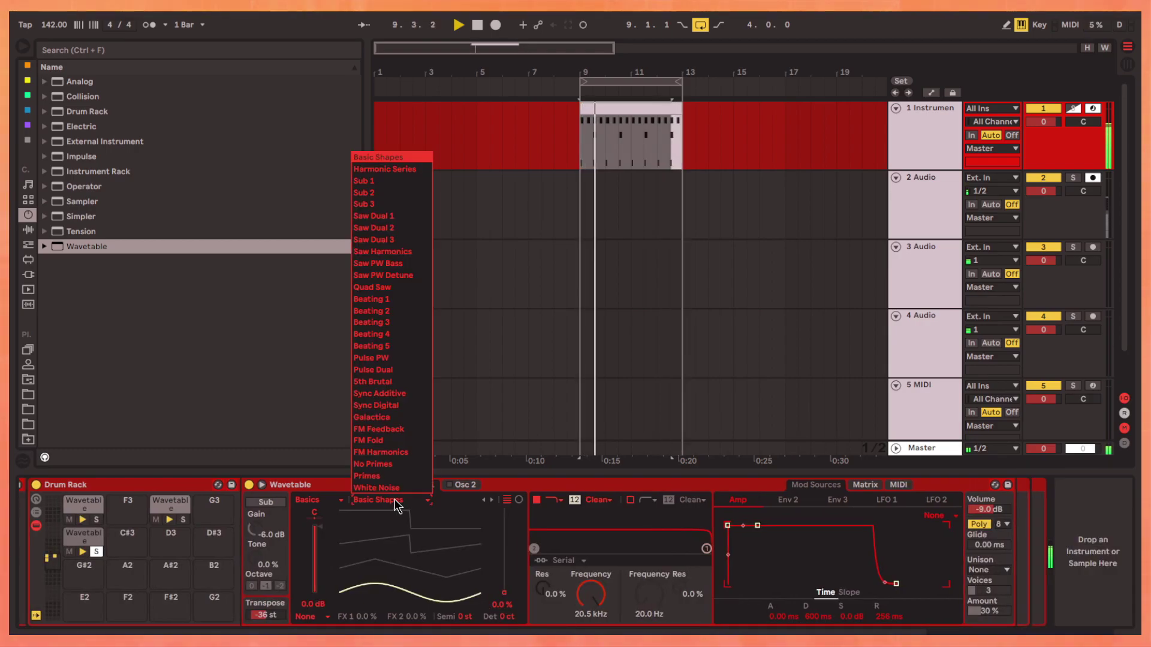
left_click(369, 181)
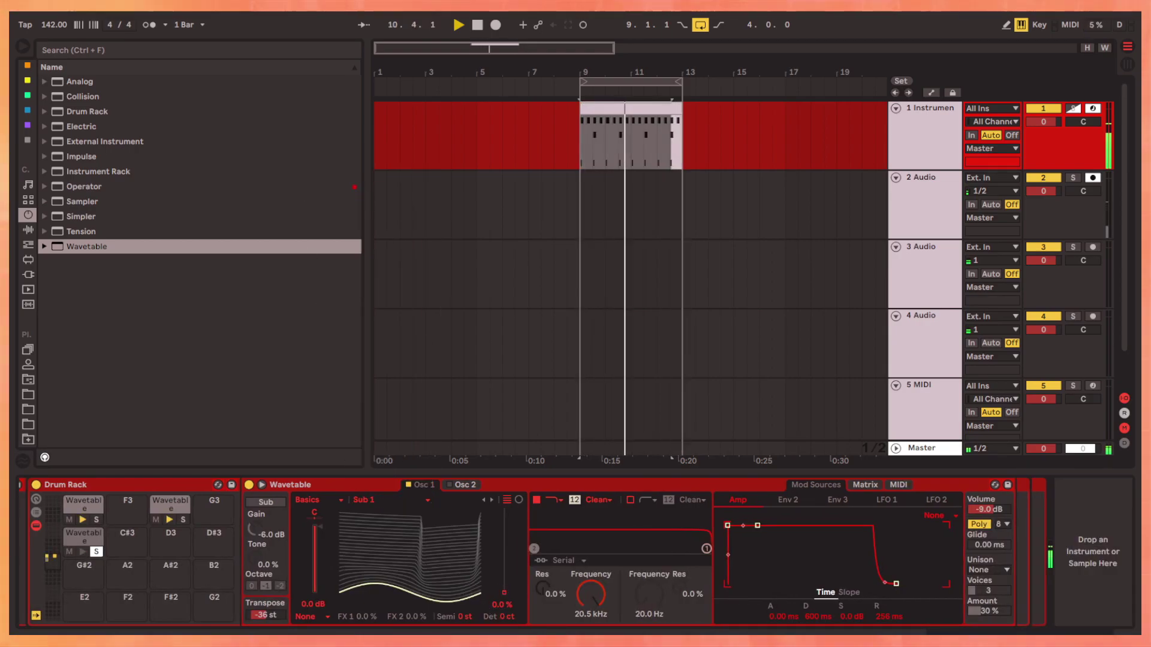
left_click(490, 501)
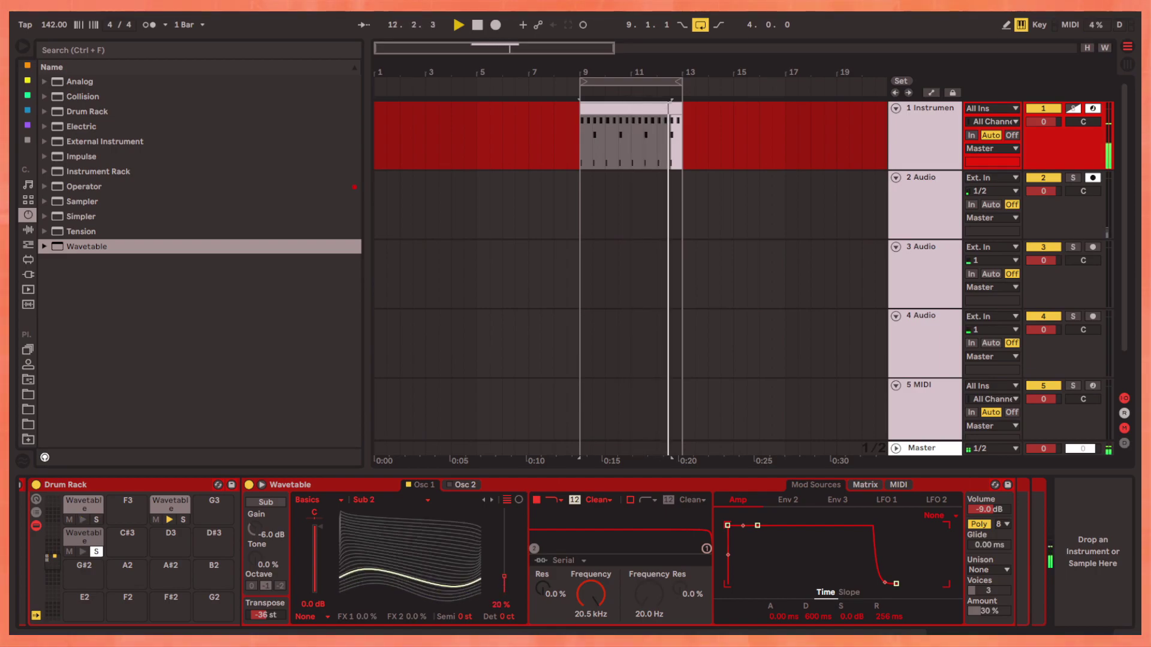
left_click_drag(504, 576, 504, 604)
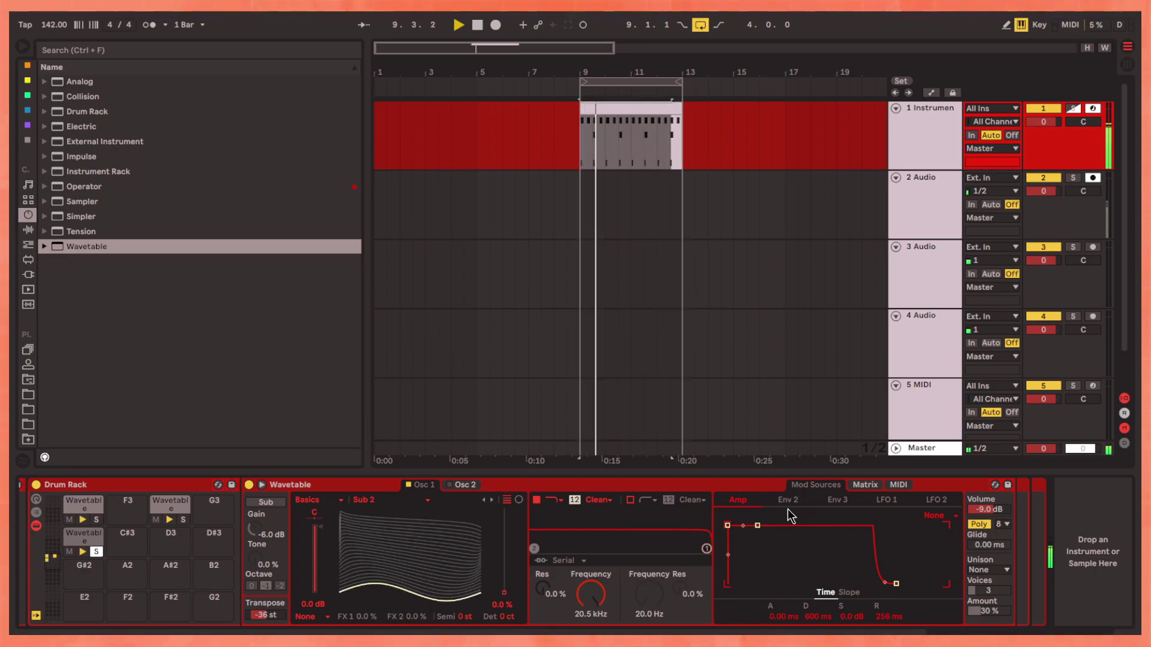
Set the oscillator effect mode to Modern and have Env 2 modulate Warp in the Matrix
left_click(865, 484)
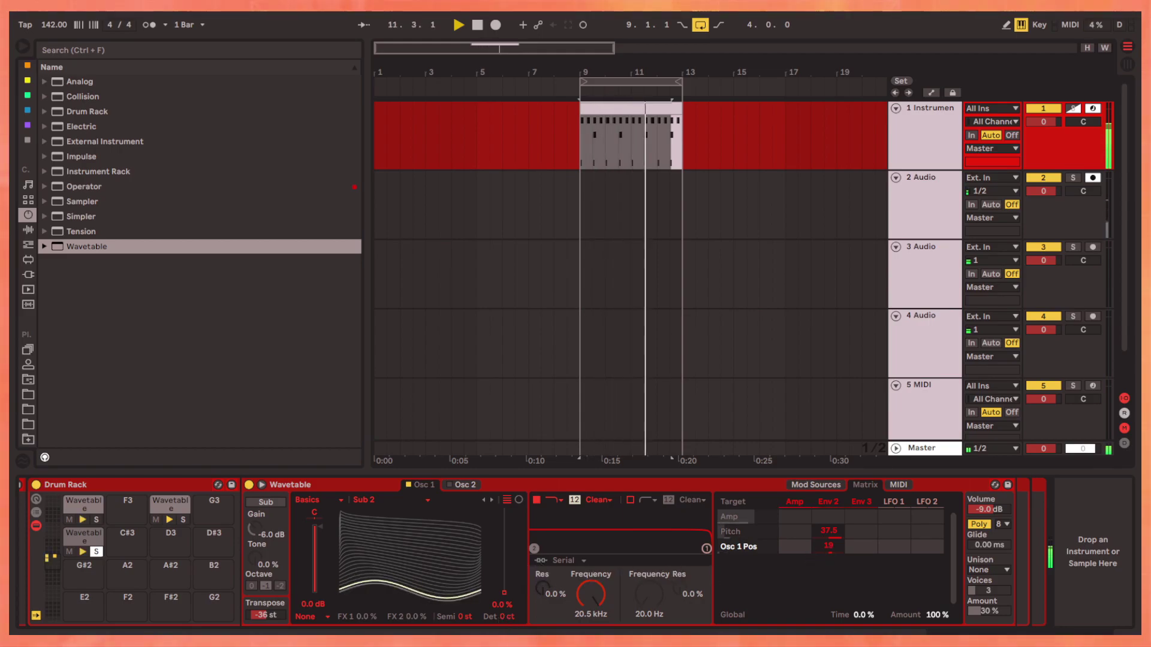
left_click(322, 619)
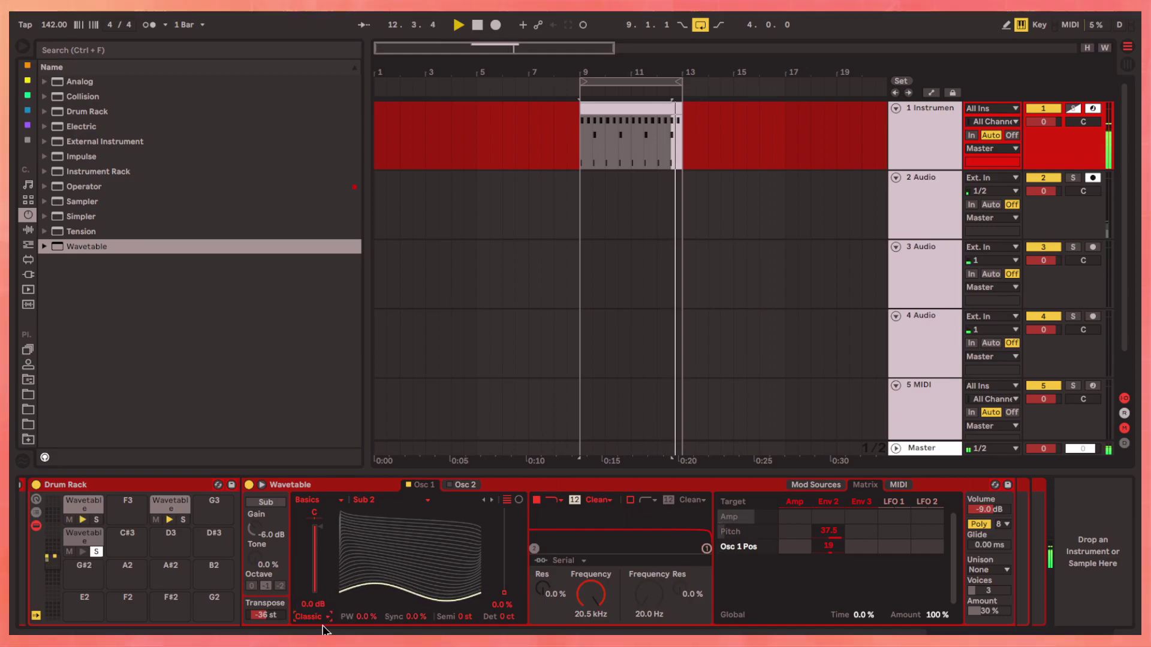
left_click(310, 605)
left_click(415, 617)
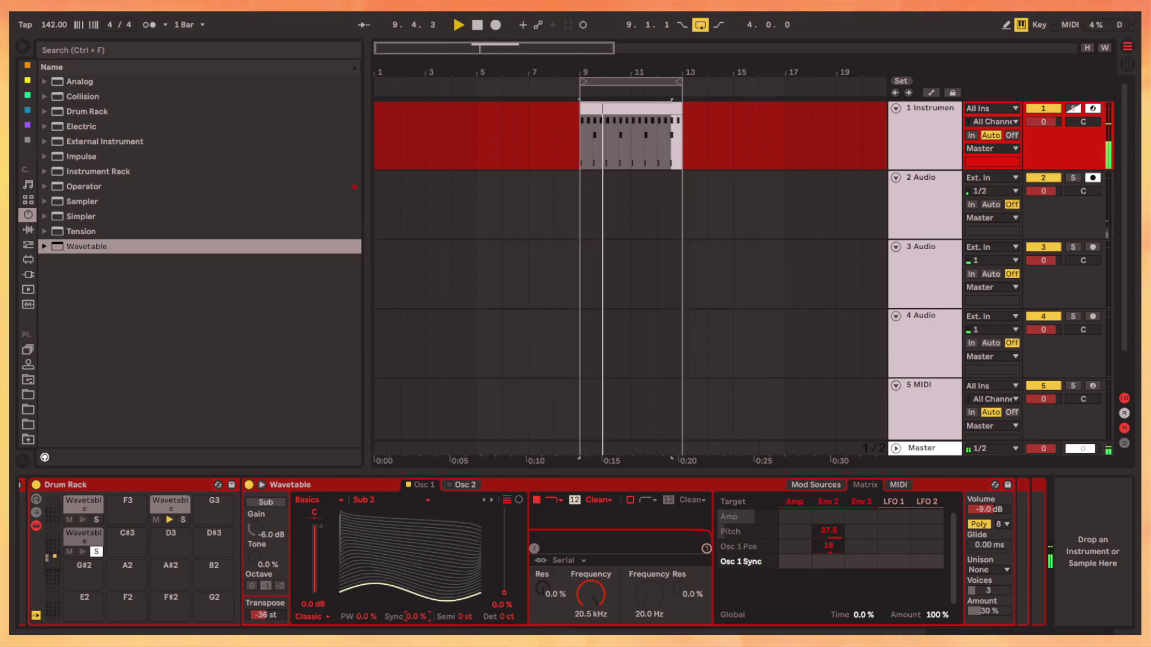
left_click(310, 618)
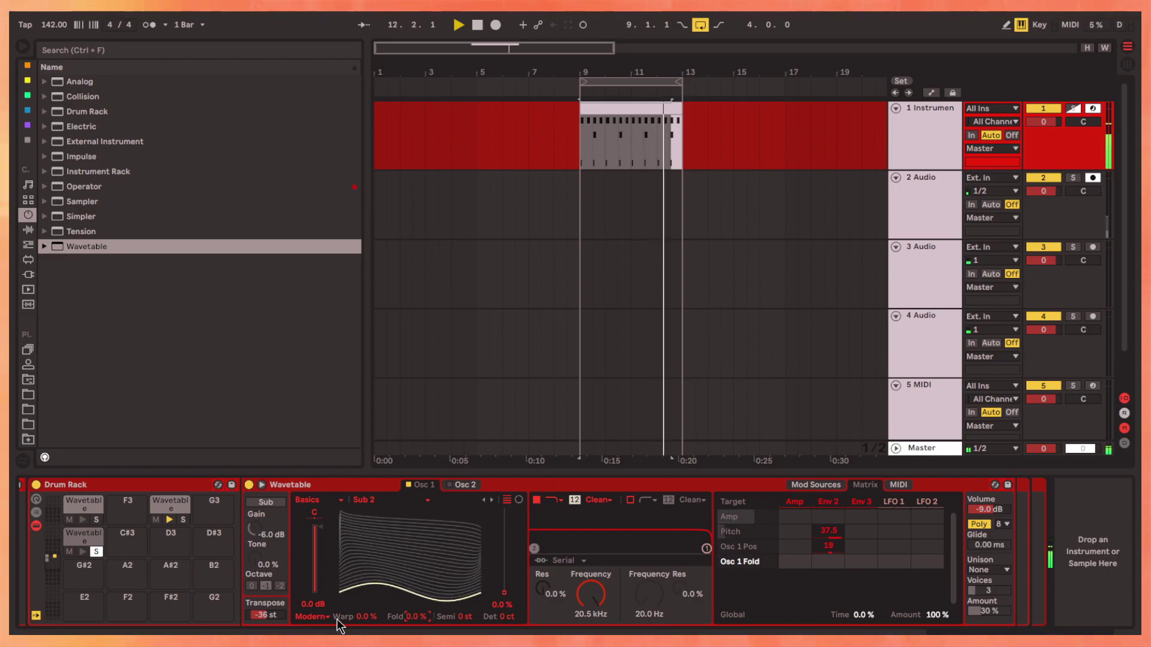
mouse_move(366, 617)
left_mouse_down()
mouse_move(366, 594)
mouse_move(366, 634)
left_mouse_up()
mouse_move(827, 561)
left_mouse_down()
mouse_move(828, 548)
mouse_move(827, 559)
left_mouse_up()
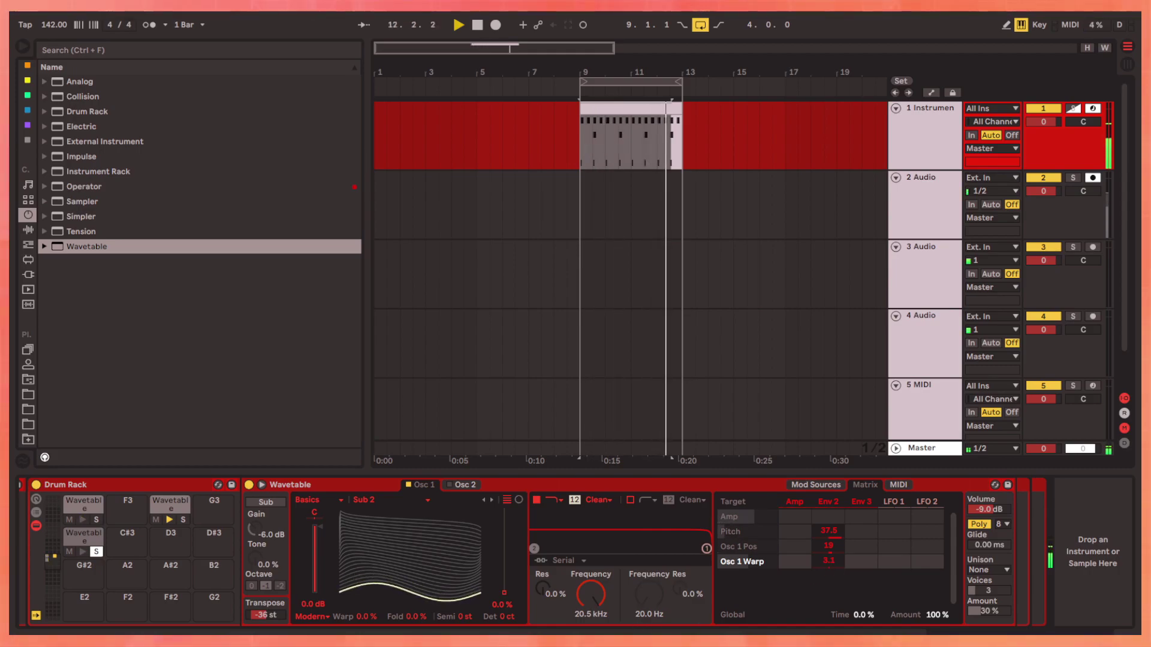
Switch Wavetable to Mono voicing and select Saturator under Audio Effects
left_click(978, 523)
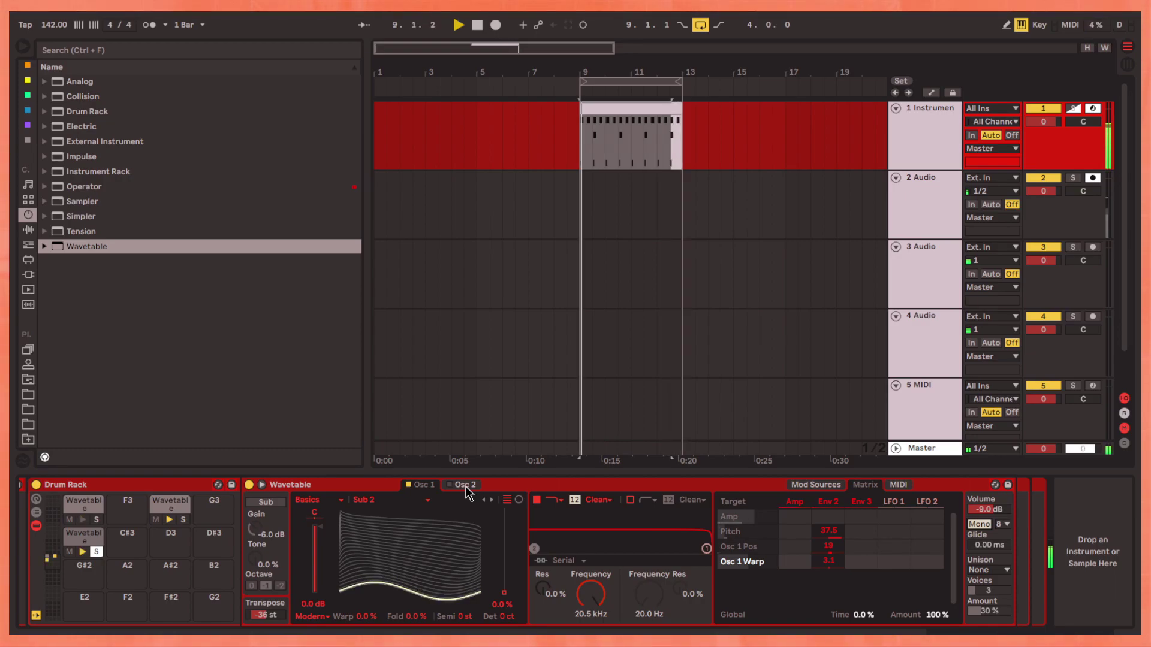
left_click(428, 487)
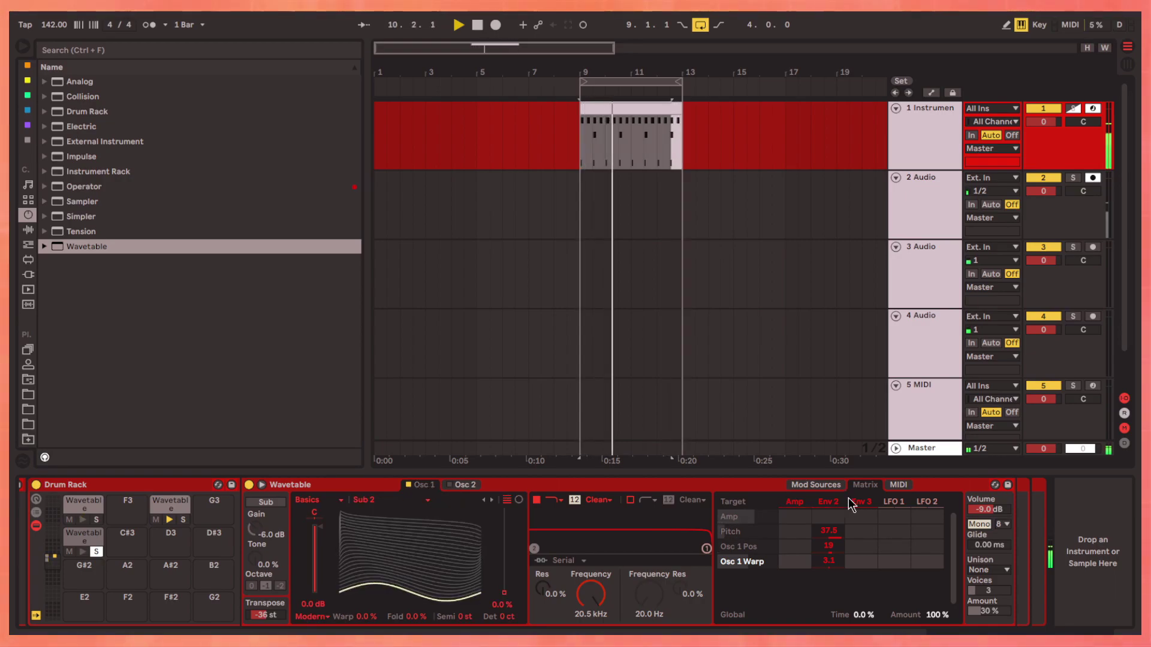
left_click(28, 230)
scroll(177, 321, "down", 3)
left_click(162, 364)
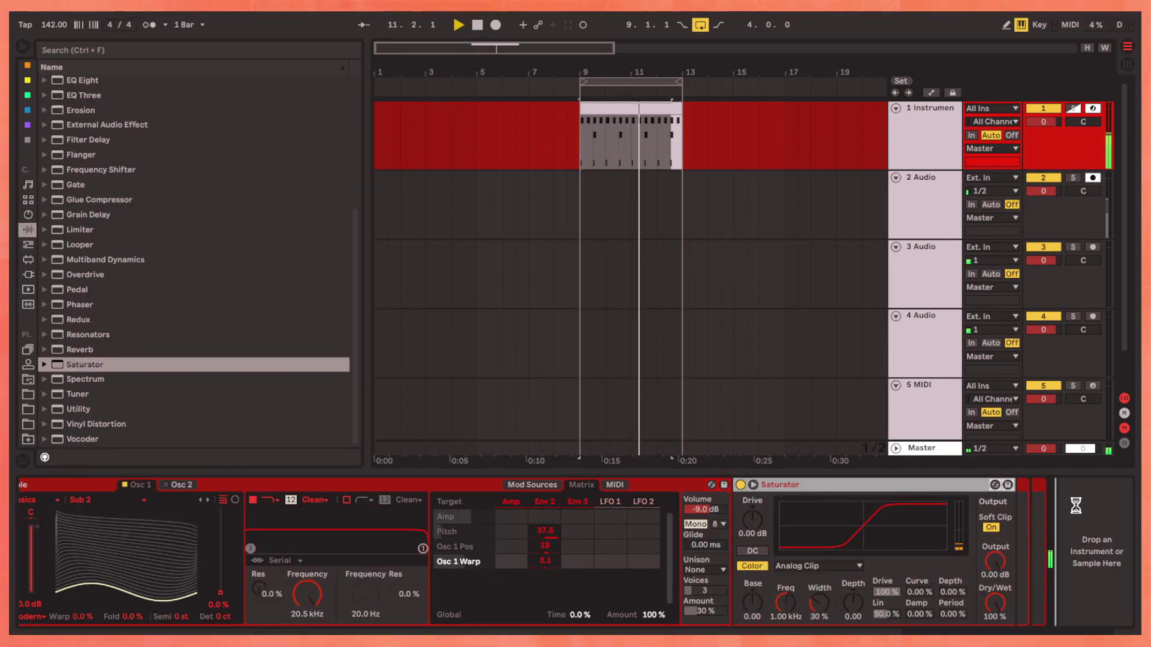
Duplicate the Saturator and set the second copy's shape to Digital Clip
key("ctrl+d")
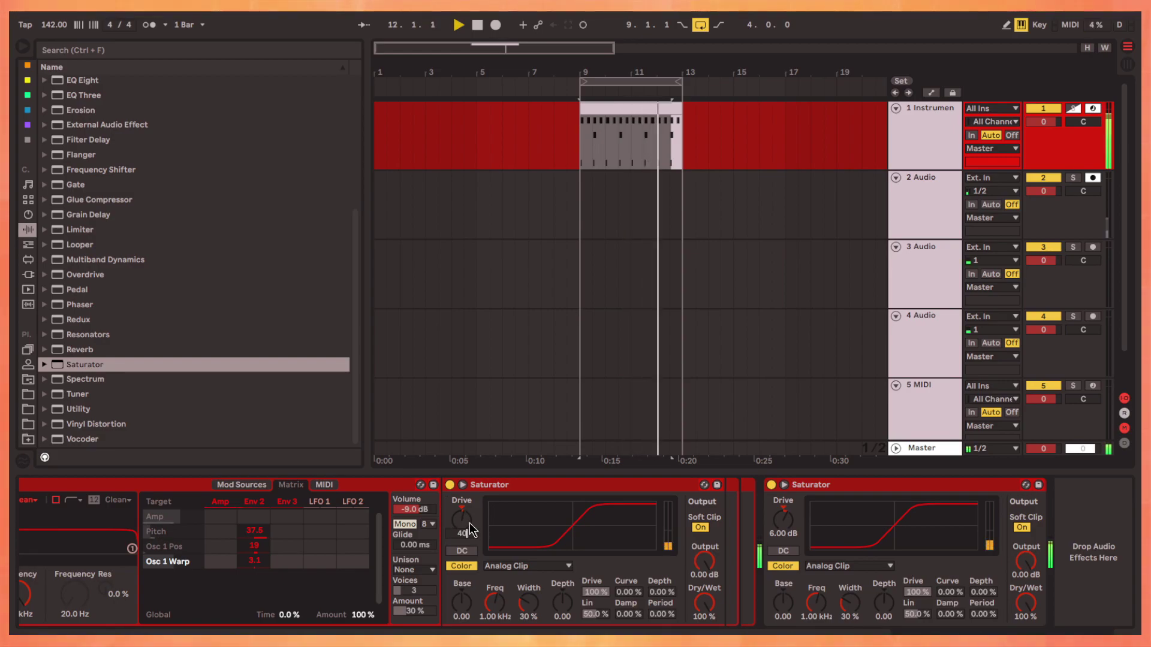
left_click_drag(469, 522, 469, 450)
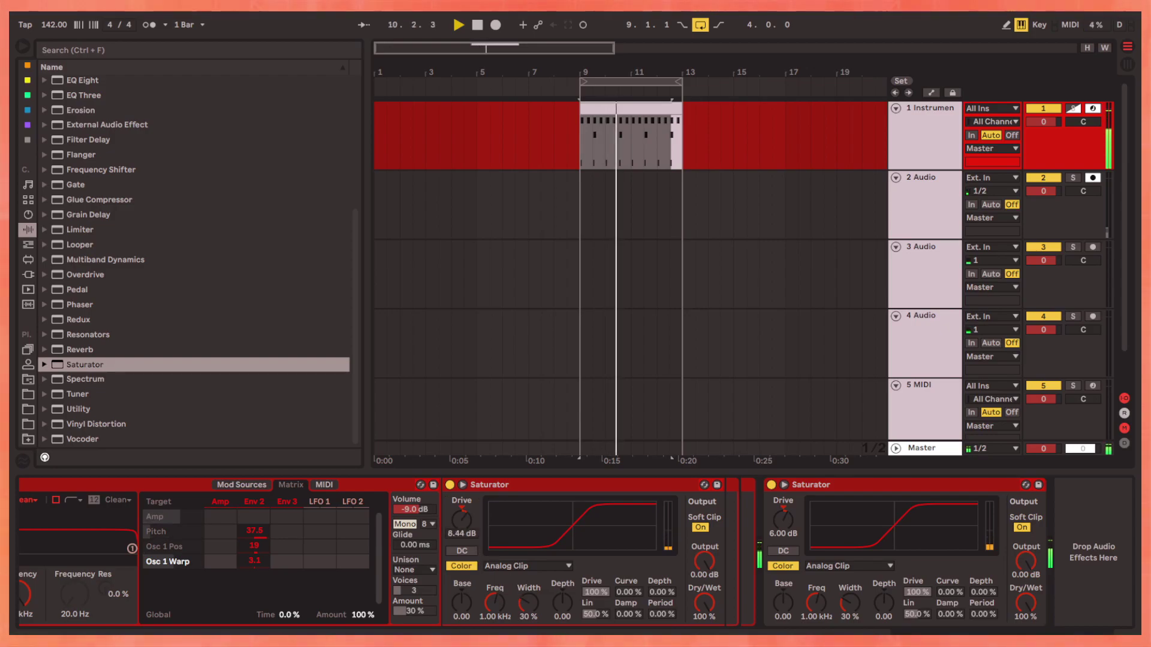
left_click(850, 566)
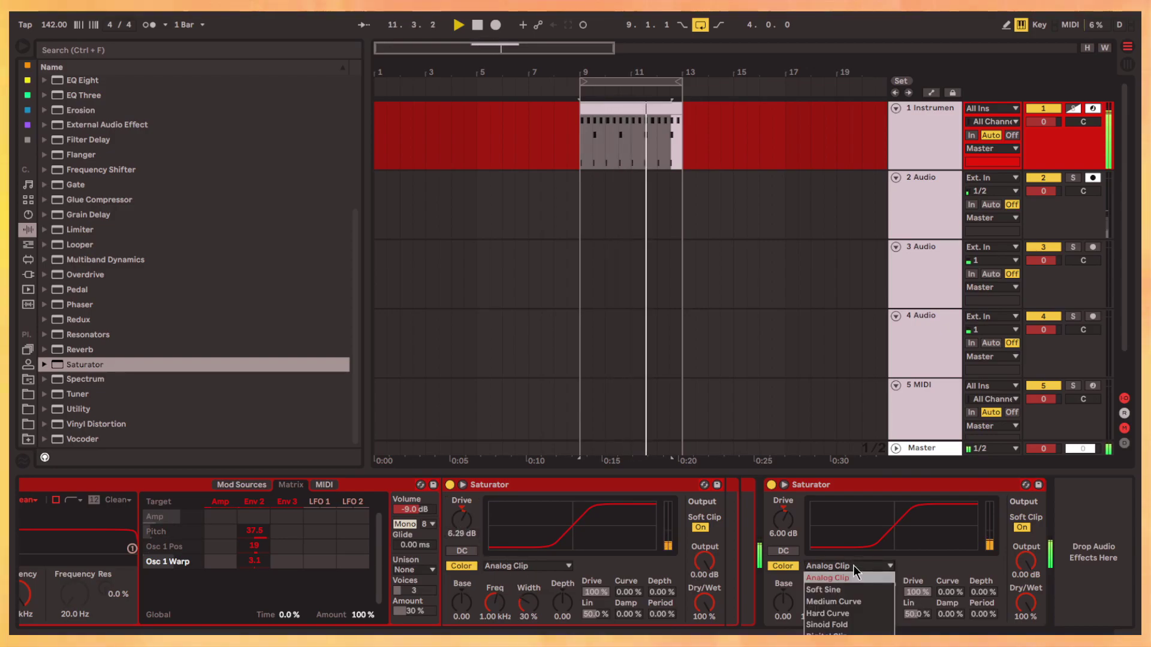
left_click(834, 598)
left_click(849, 566)
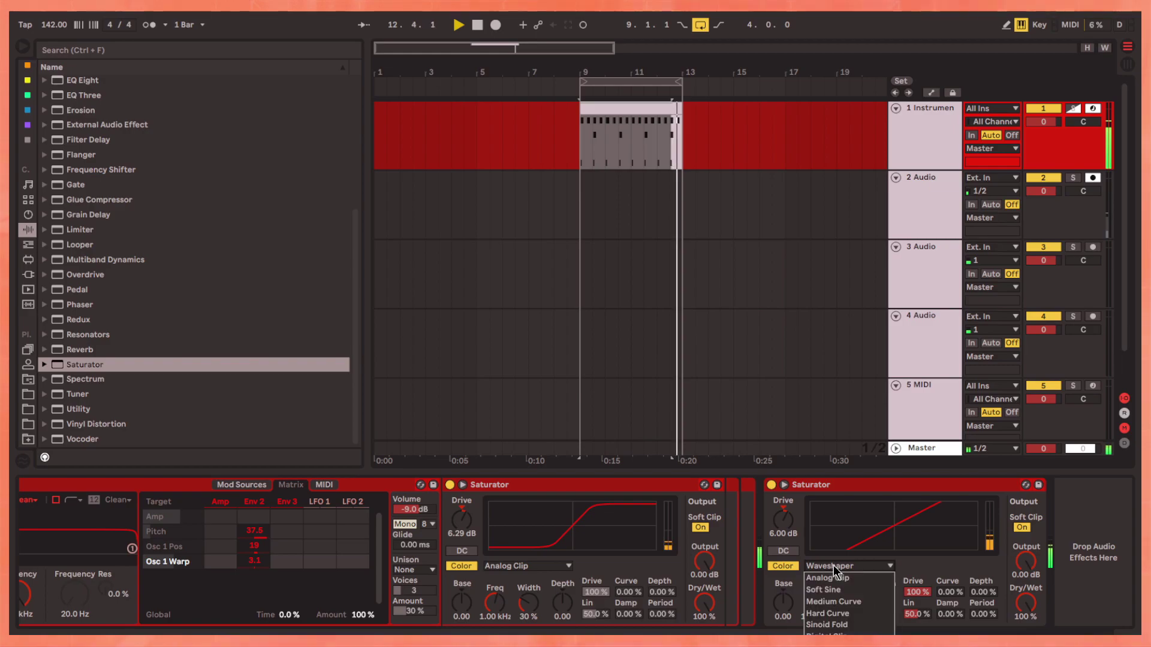
left_click(859, 635)
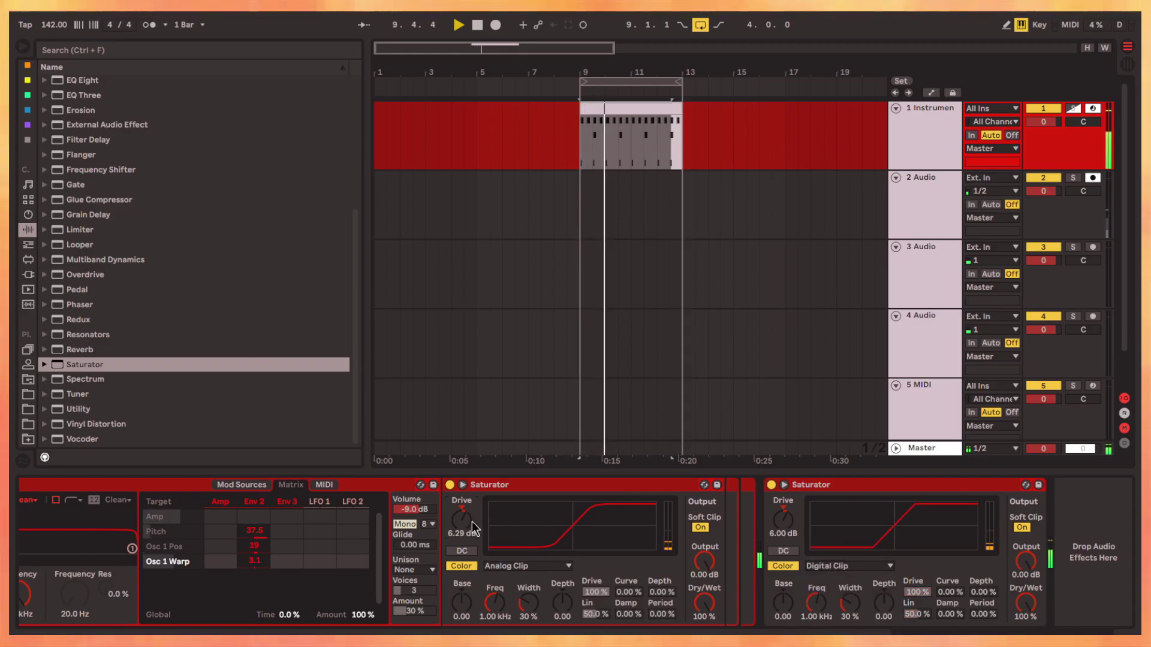
Set the first Saturator to Soft Sine with Drive at about 3 dB
left_click(540, 571)
left_click(537, 601)
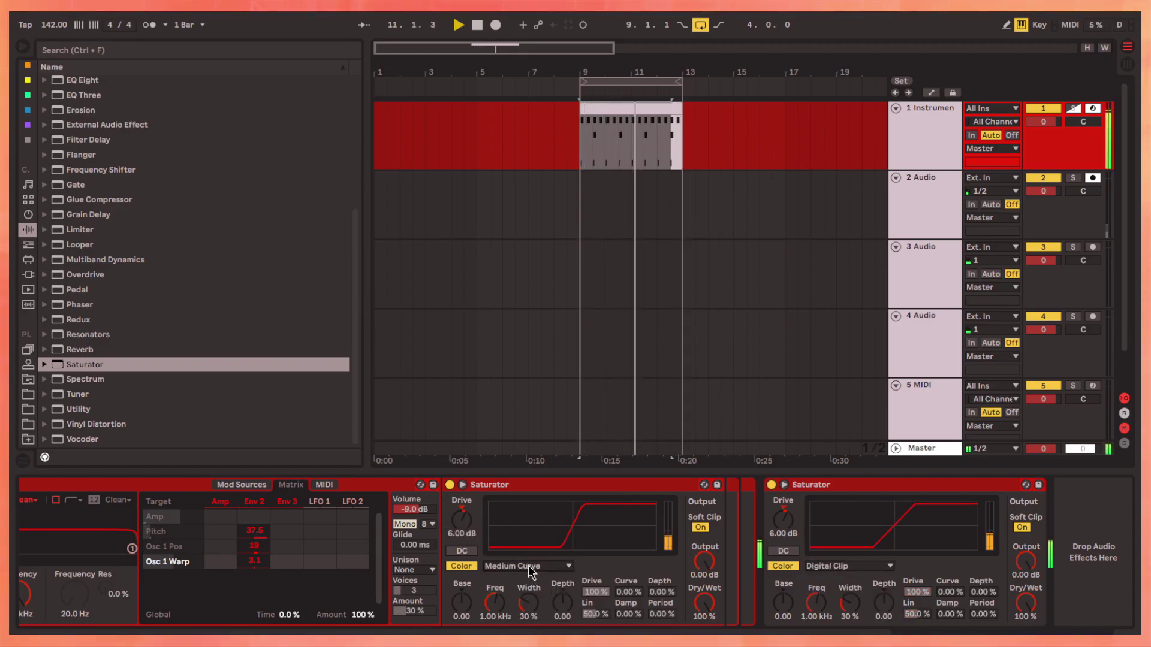
left_click(528, 566)
left_click(530, 602)
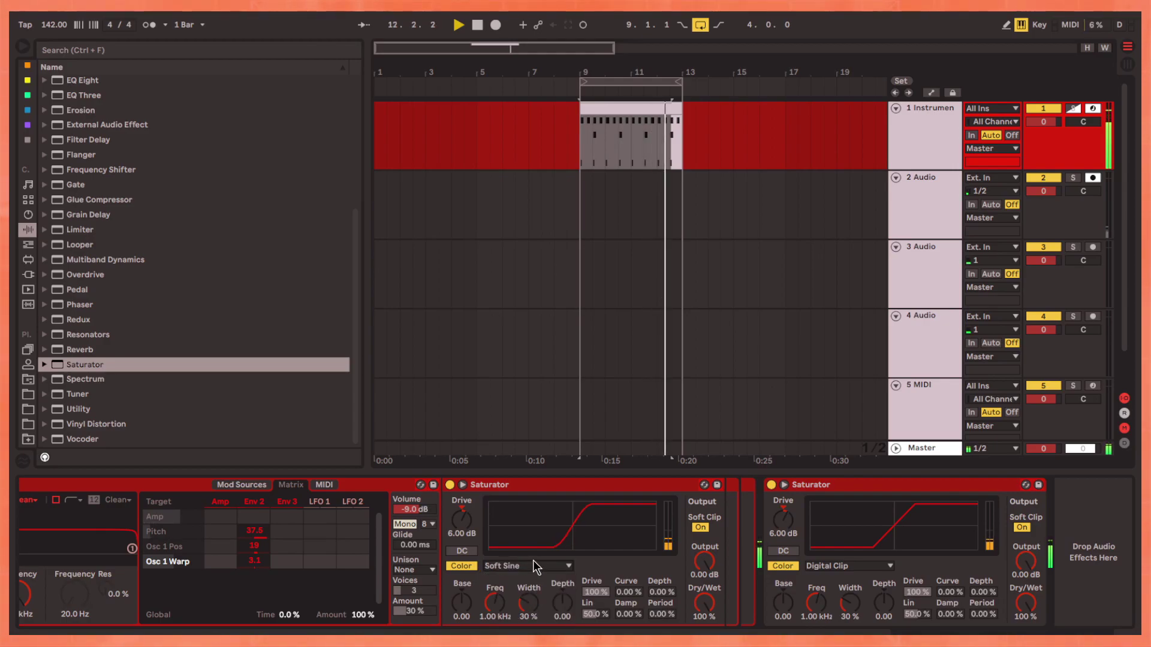
left_click_drag(461, 520, 466, 538)
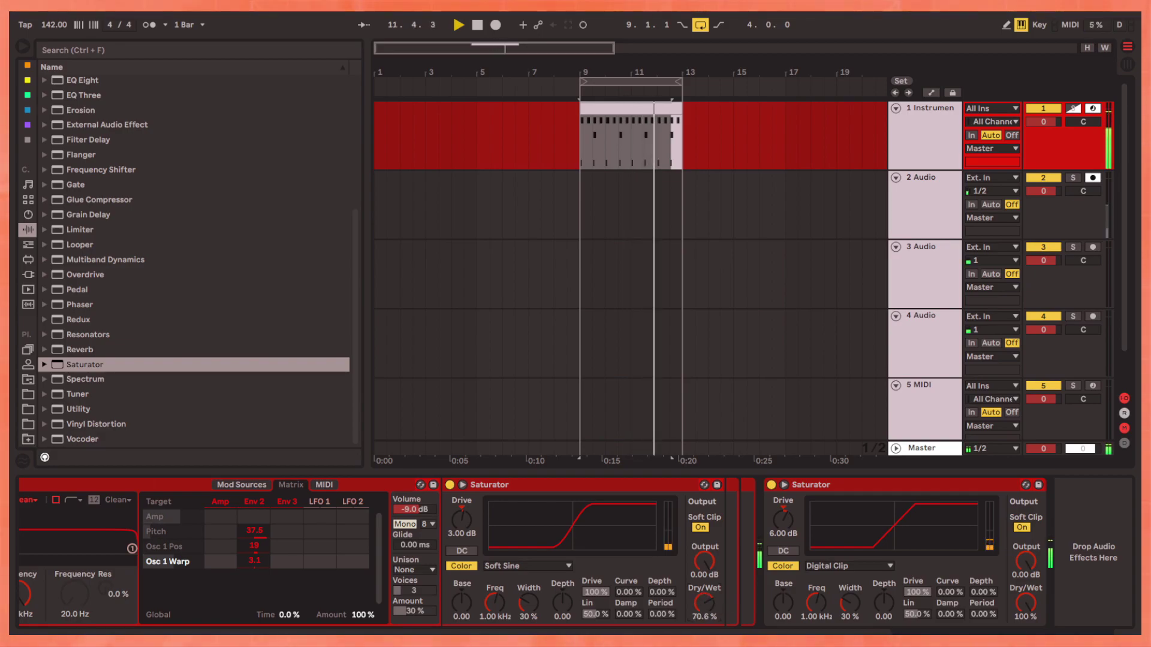
scroll(575, 554, "left", 5)
Drop Wavetable's amp envelope sustain from full level to -9.5 dB
left_click(872, 501)
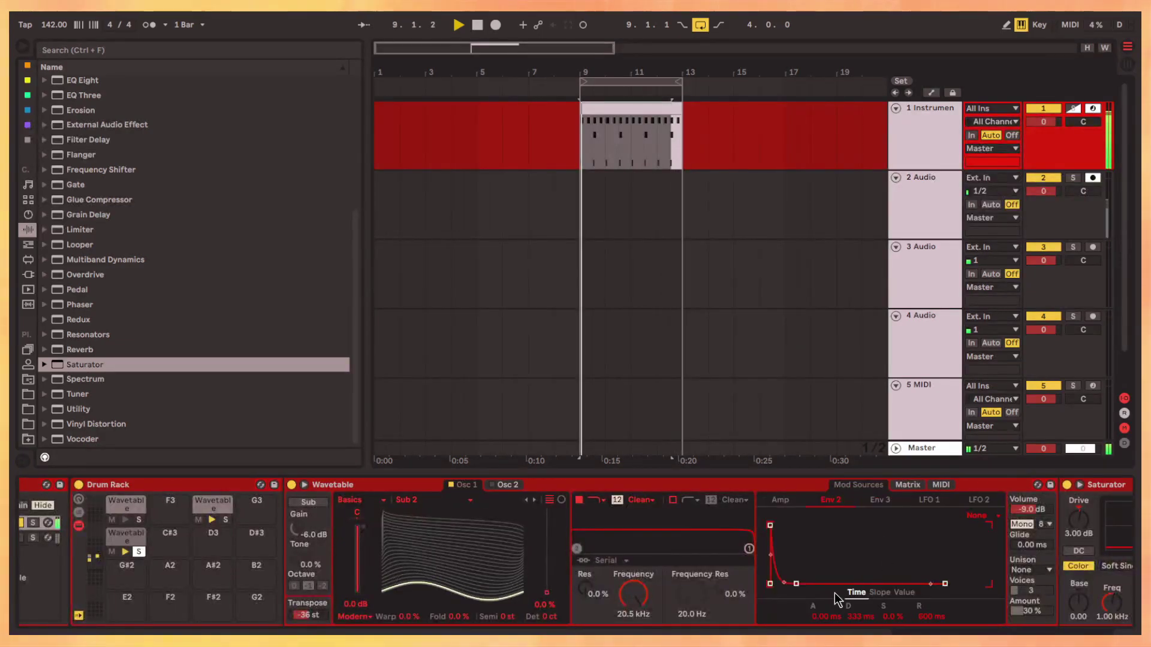
left_click(781, 500)
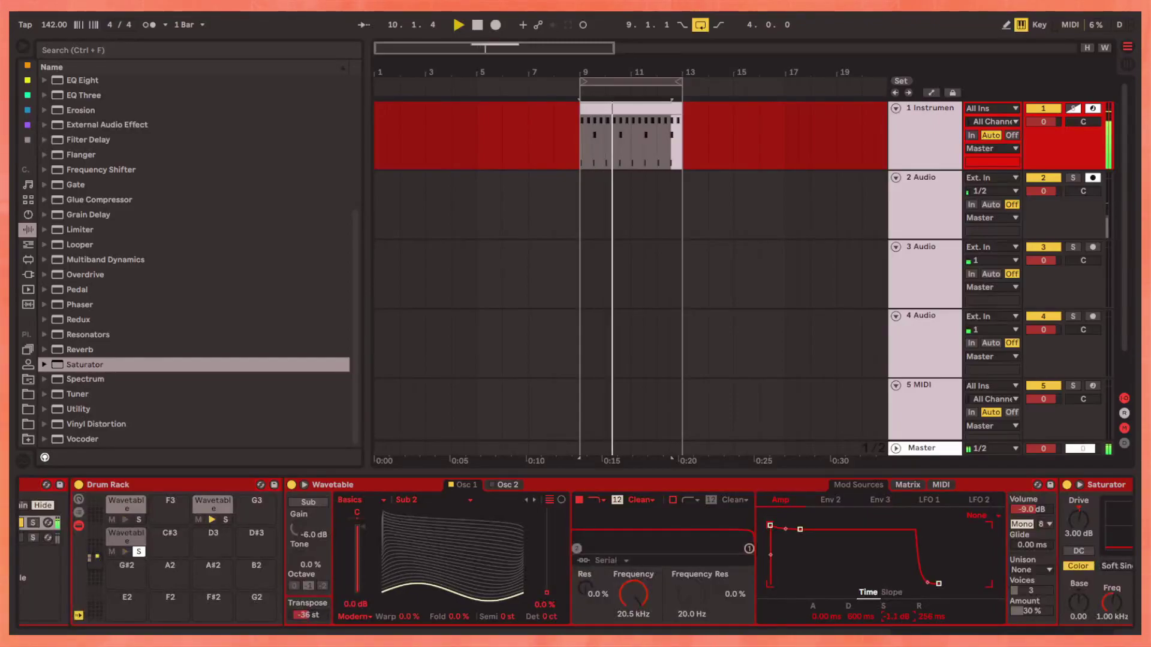
left_click_drag(799, 535, 799, 547)
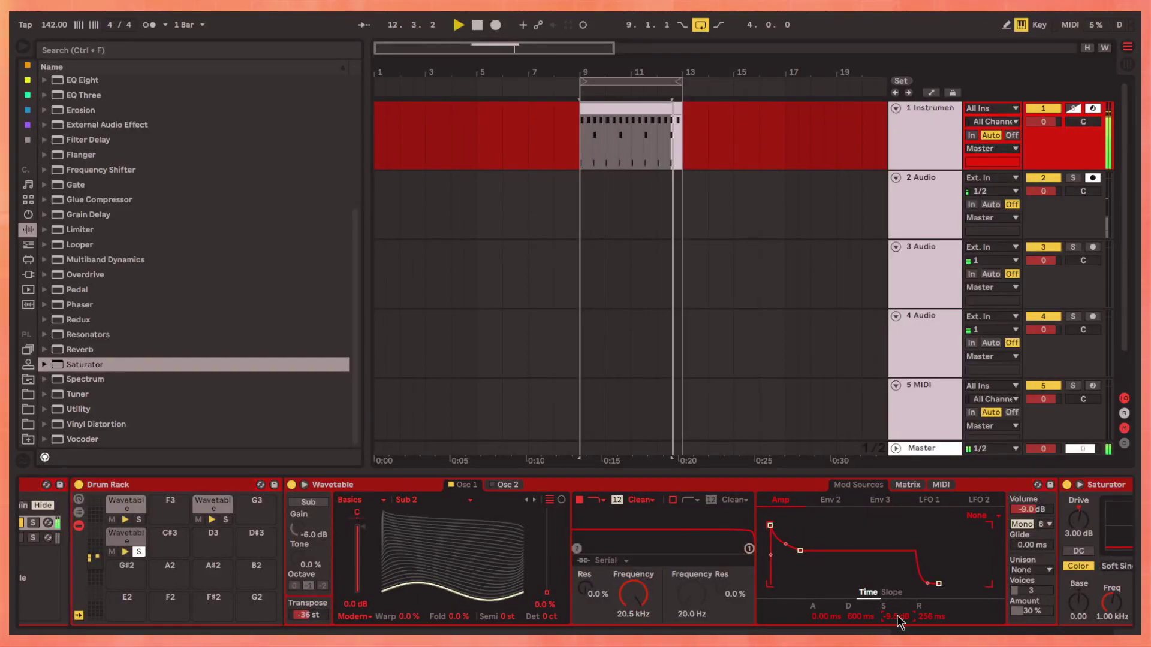
left_click_drag(1079, 525, 953, 537)
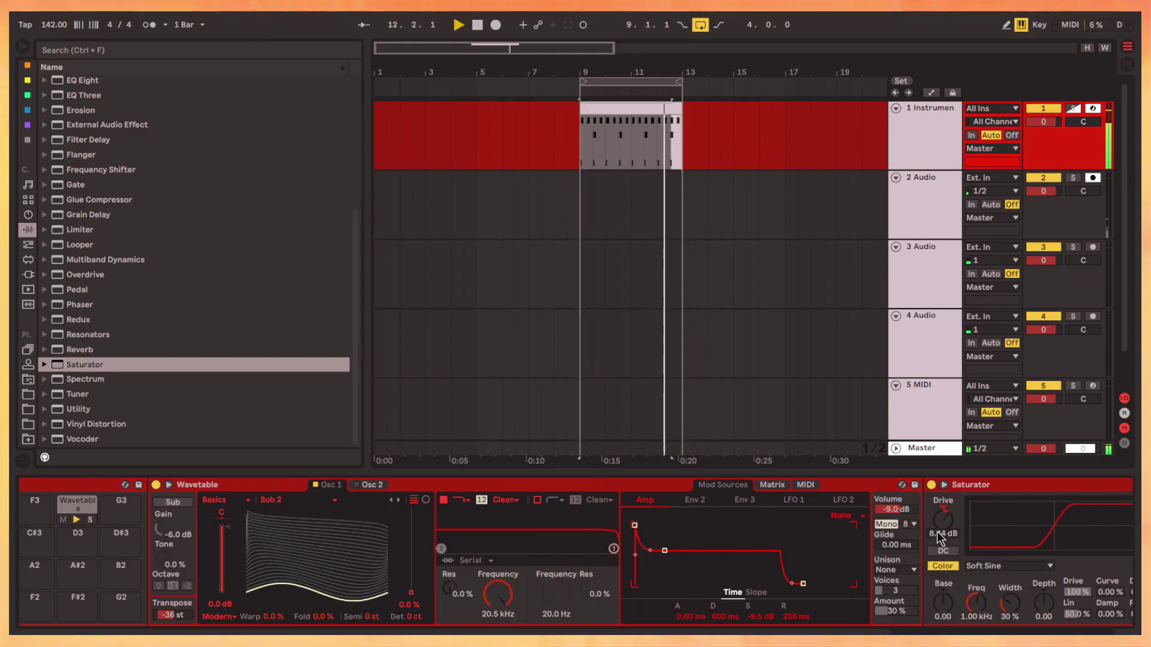
scroll(690, 579, "left", 5)
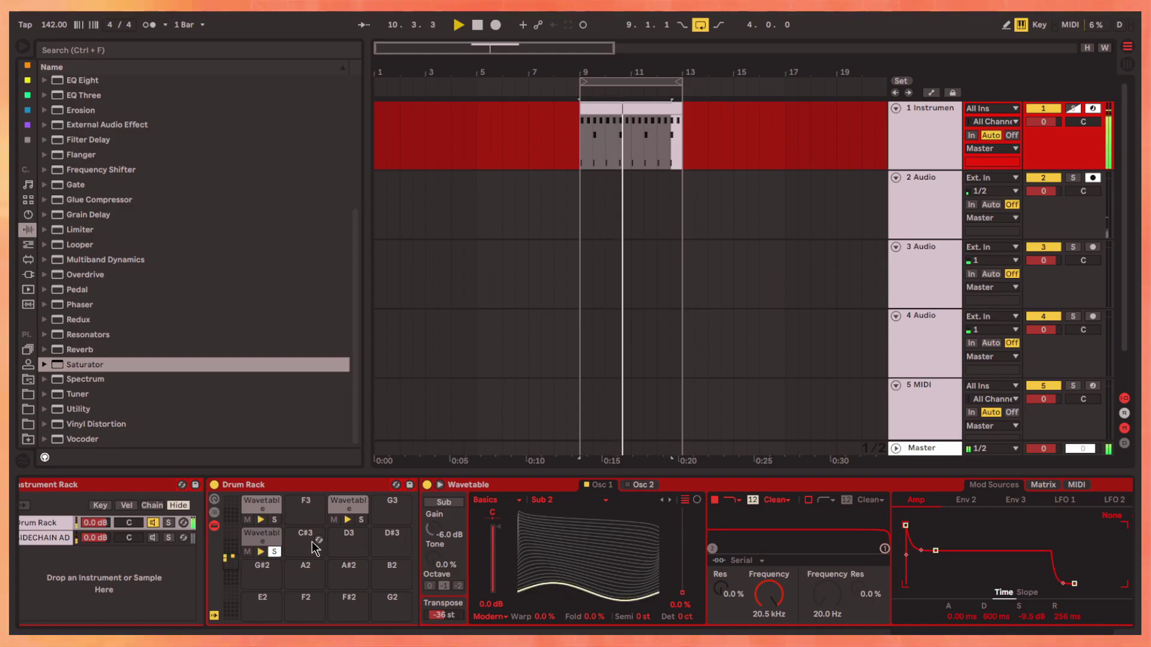
scroll(540, 557, "right", 3)
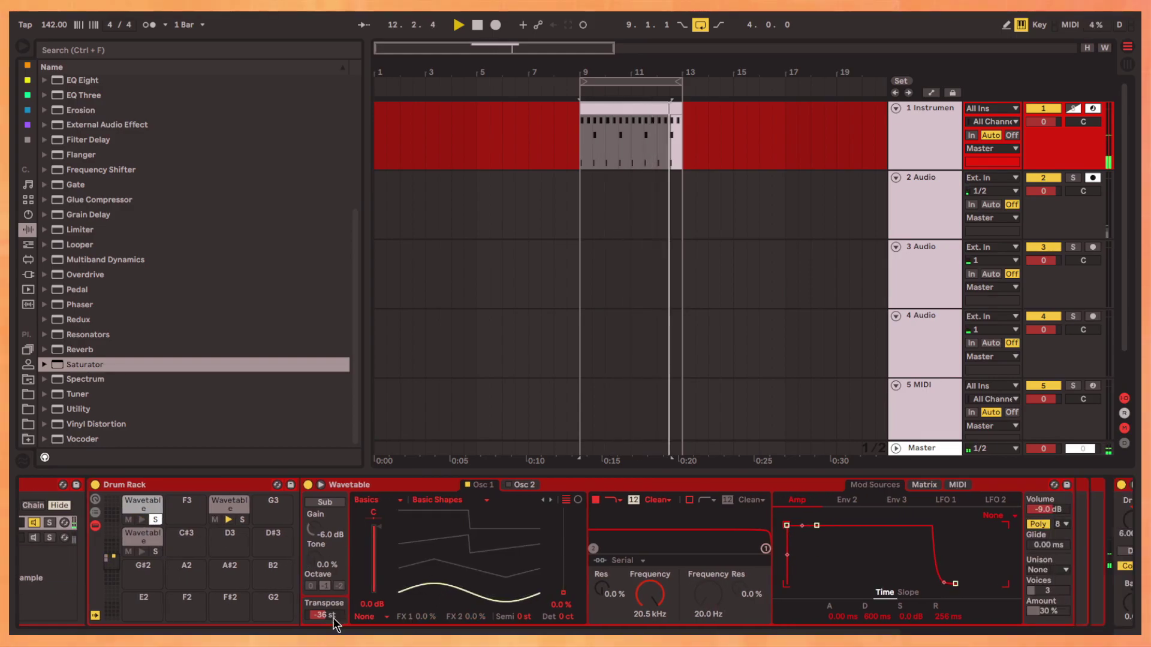
Switch to White Noise at 0 st, open the filter to 20.5 kHz, and make LFO 1 triangle
left_click(368, 617)
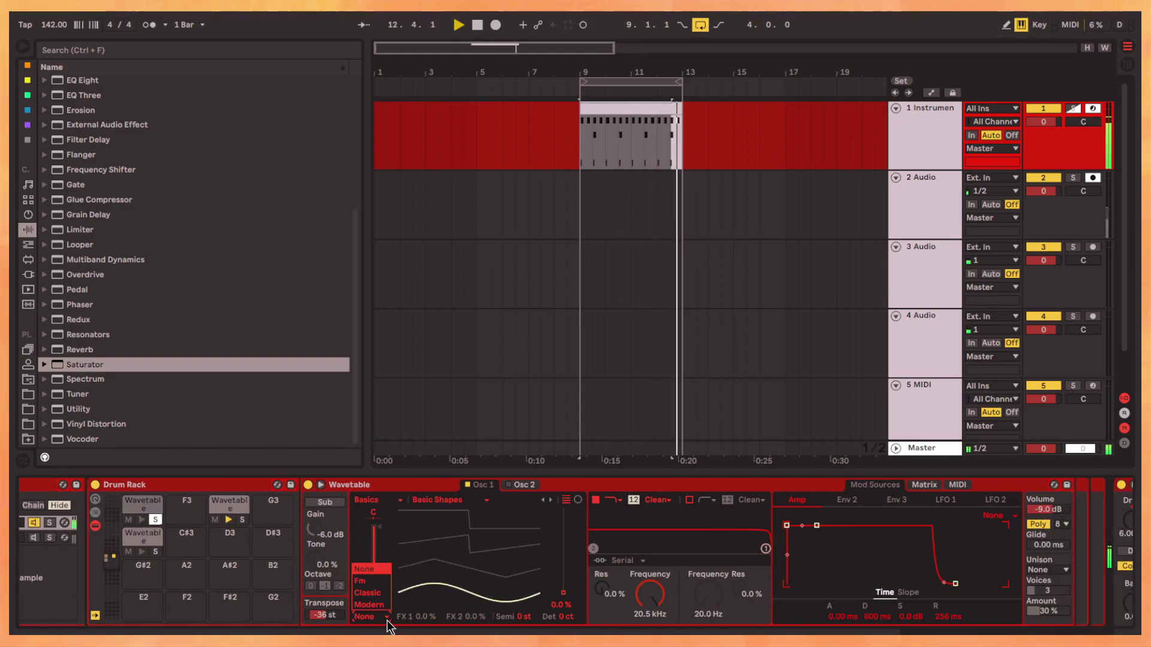
left_click(439, 506)
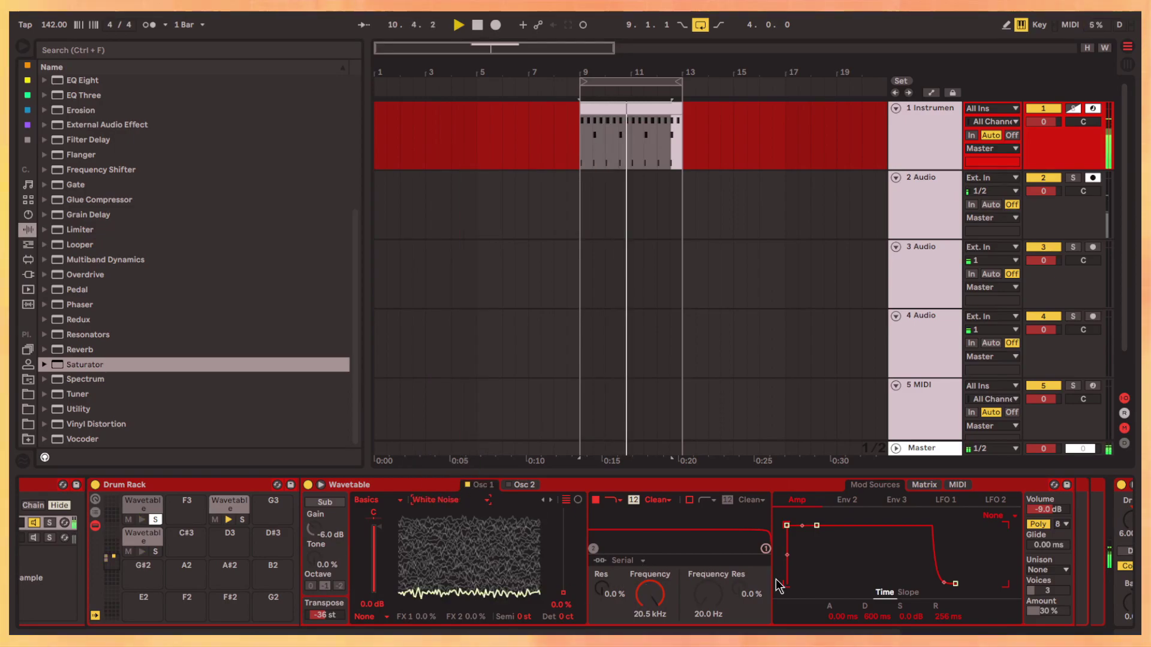
key("Delete")
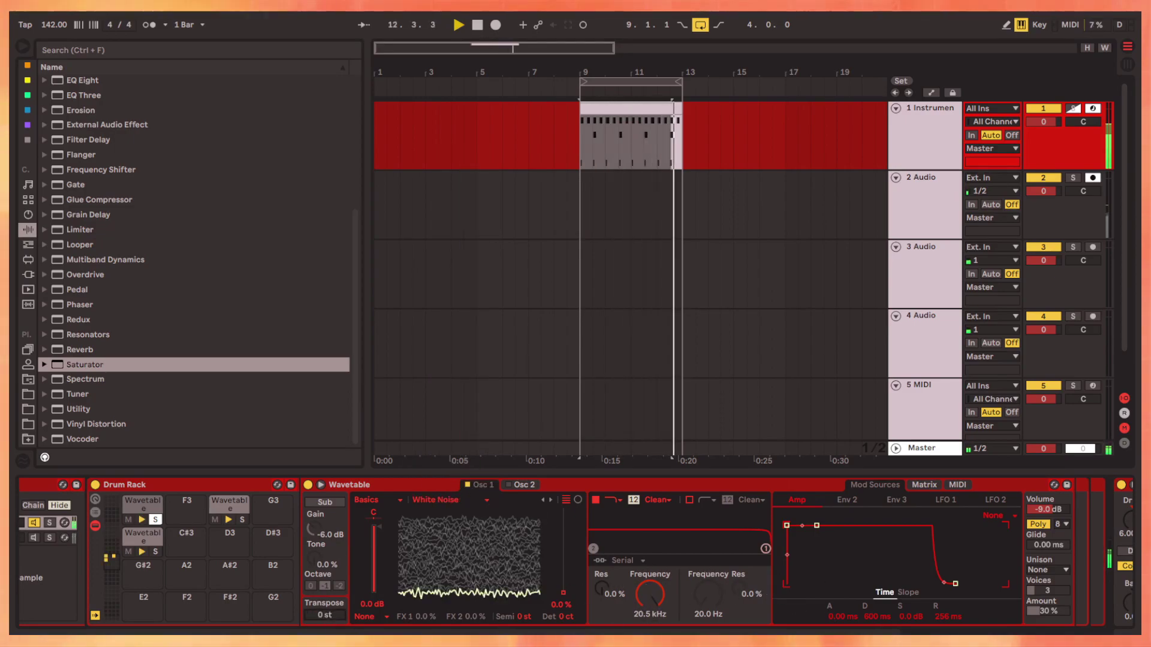
key("Return")
left_click_drag(573, 610, 574, 504)
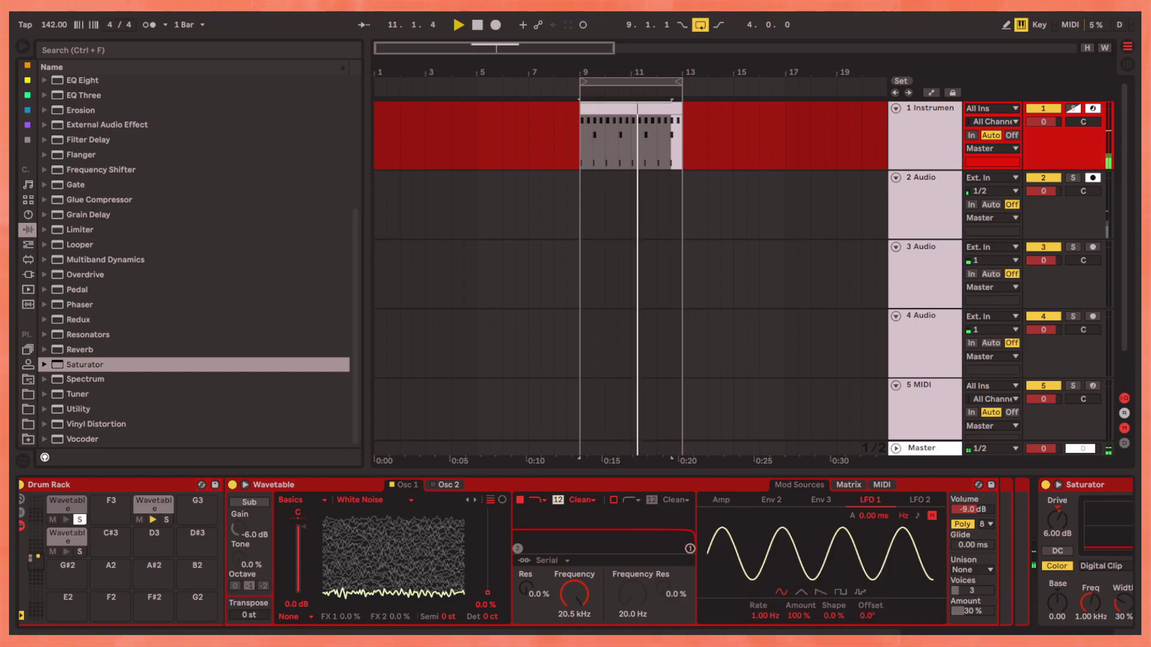
left_click(800, 592)
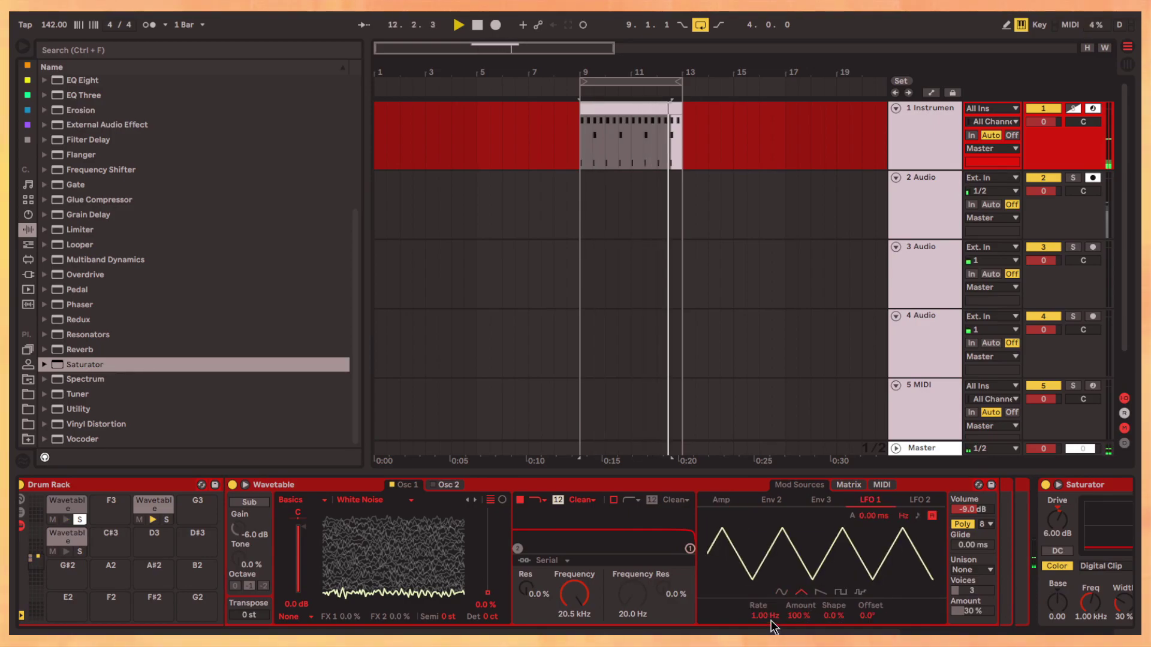
left_click(849, 486)
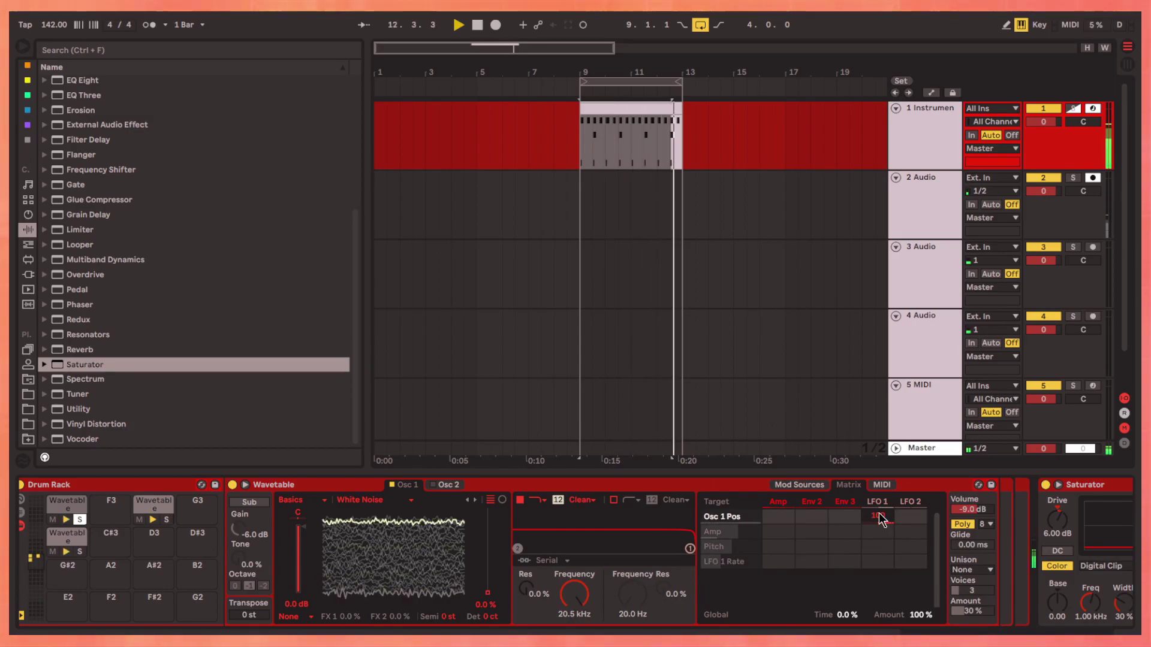
Transpose the noise oscillator down 36 semitones and browse the Retro wavetables, landing on Echoes
left_click(799, 485)
left_click_drag(252, 615, 263, 643)
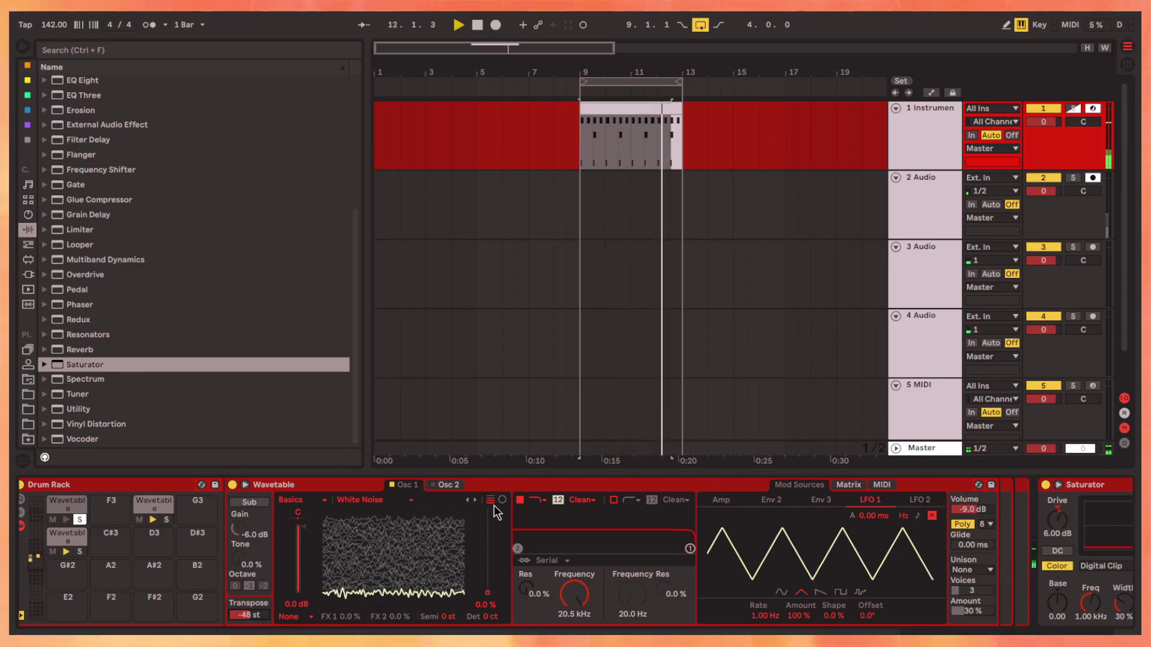
left_click(382, 501)
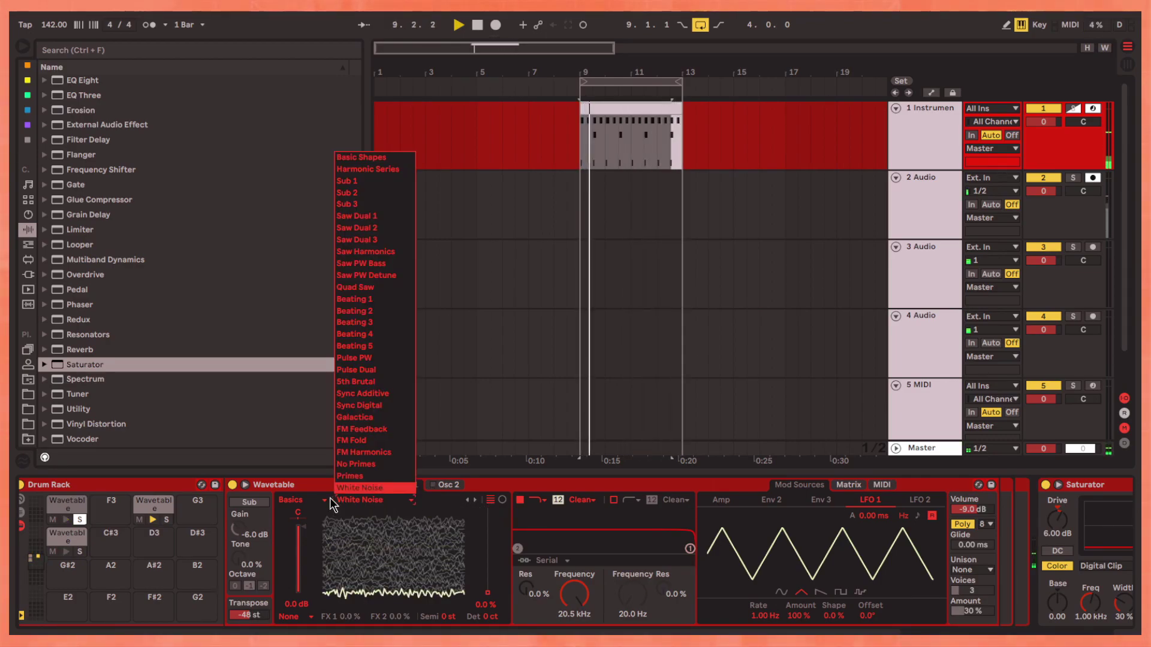
left_click(308, 499)
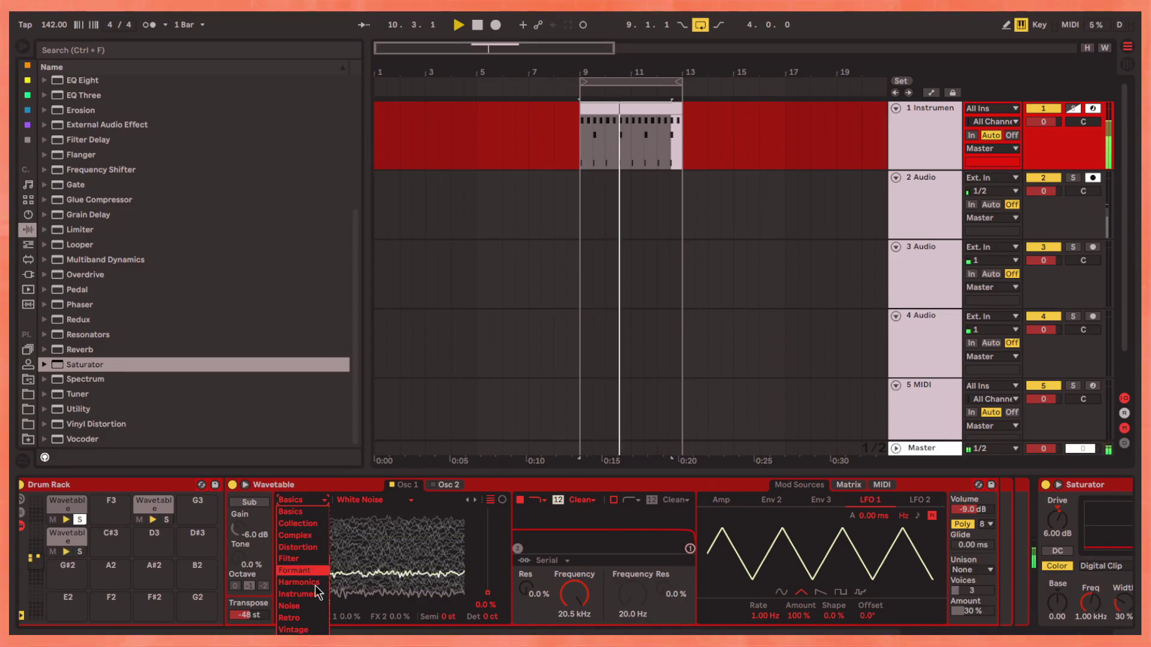
left_click(290, 618)
left_click(393, 503)
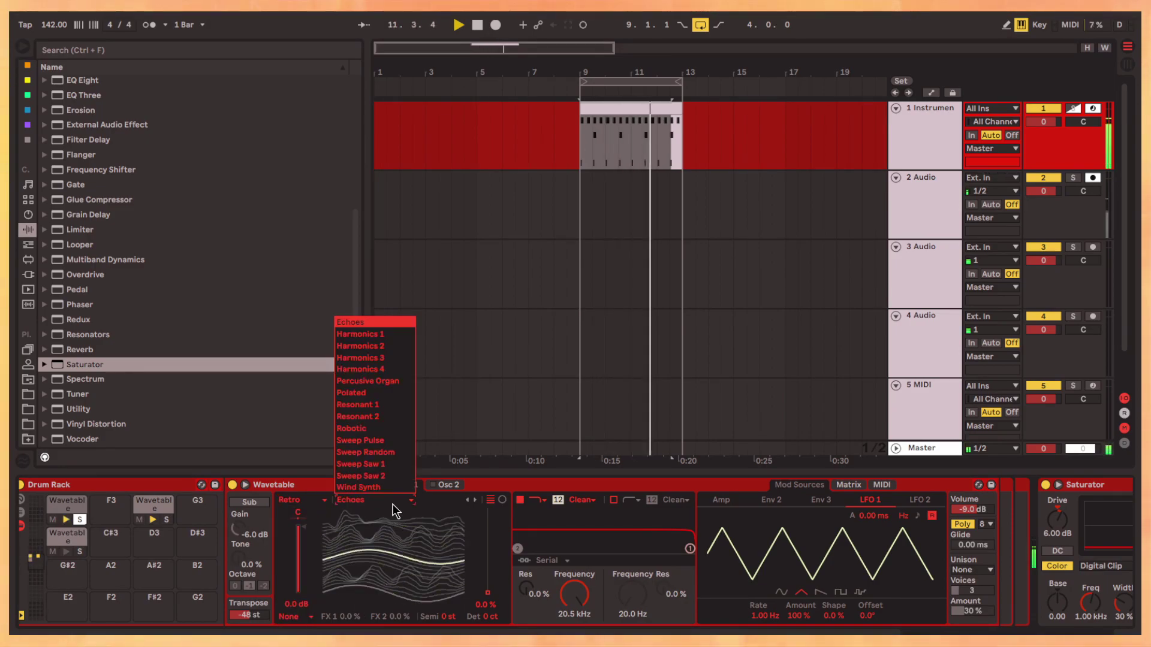
left_click(393, 504)
Pick HP Noise from the Noise wavetables and bring up Osc 2 in the Matrix
left_click(315, 504)
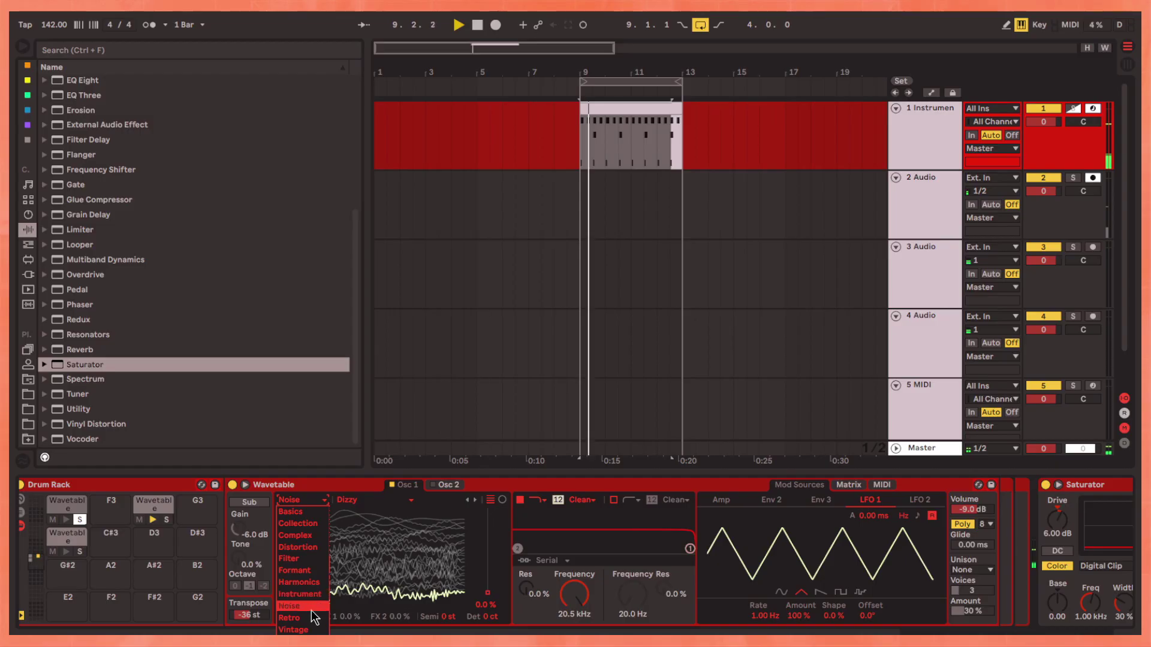
left_click(311, 610)
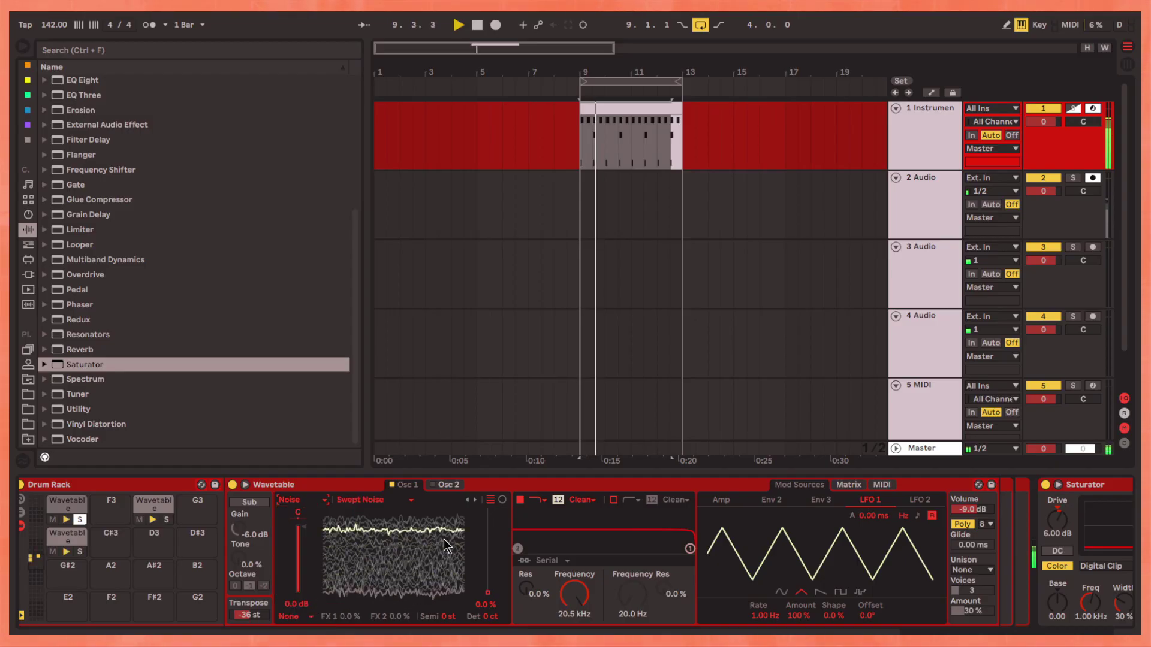
left_click(477, 497)
left_click(464, 500)
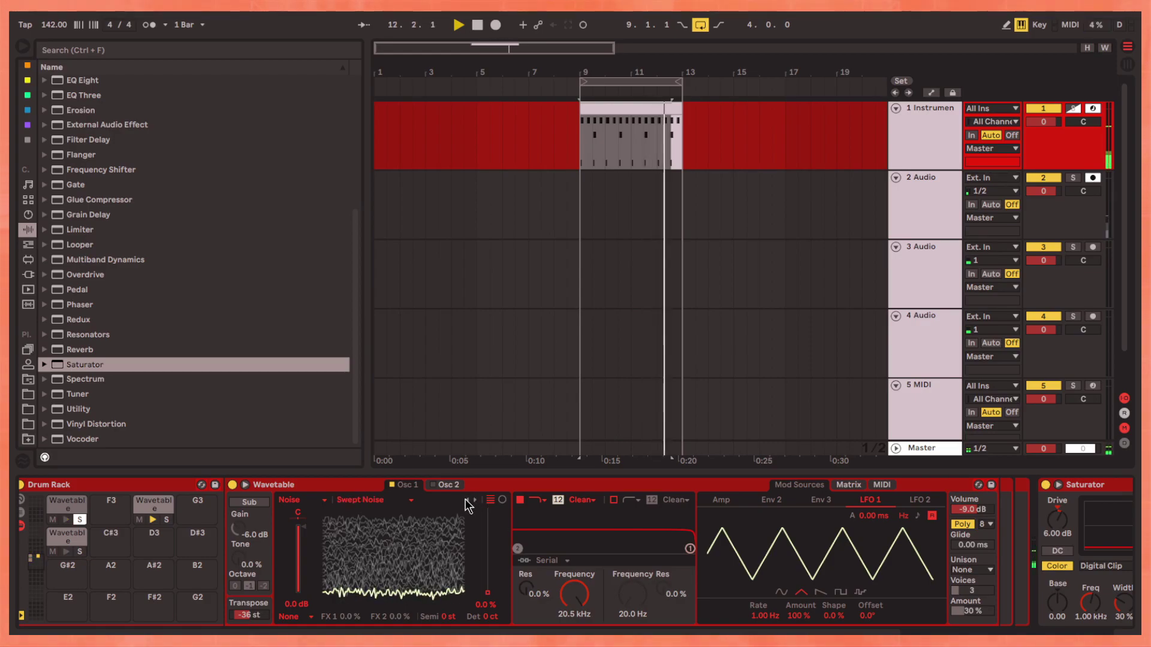
left_click(459, 487)
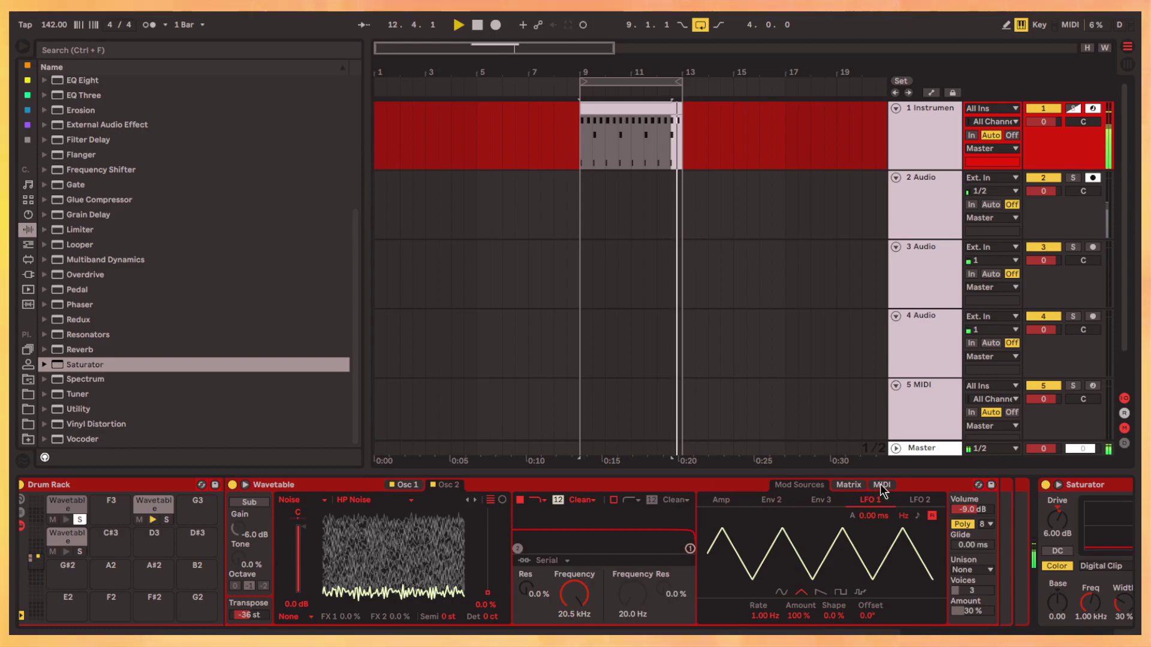
left_click(847, 485)
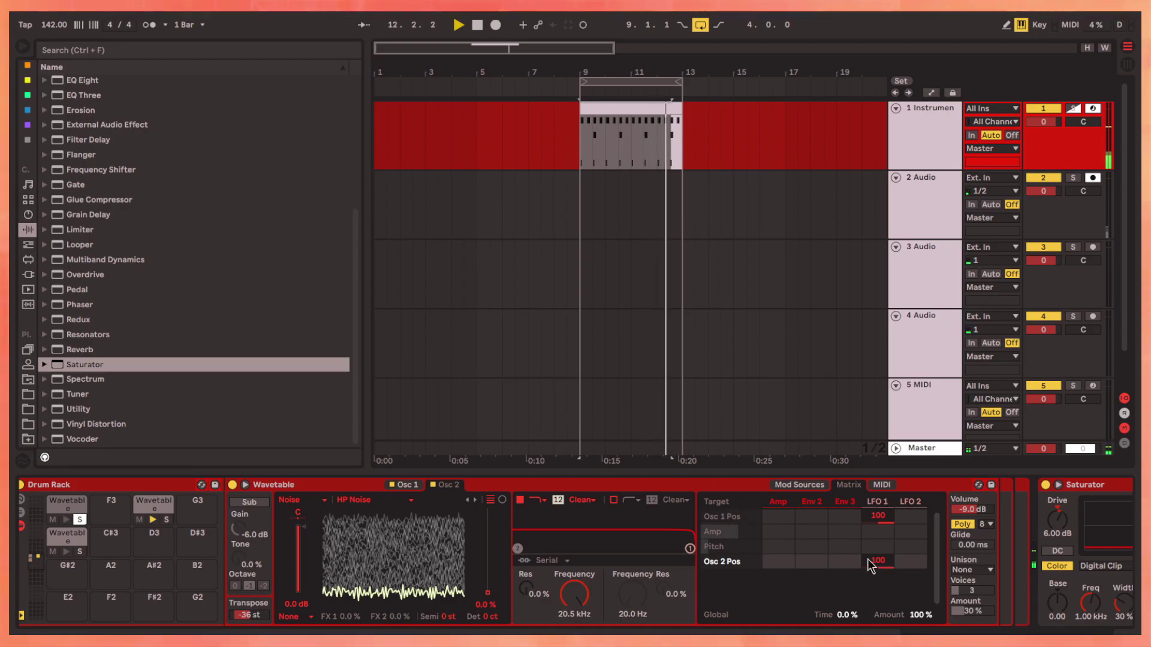
Curve the amp decay to fade to silence (-inf dB sustain), then select EQ Eight
left_click(799, 485)
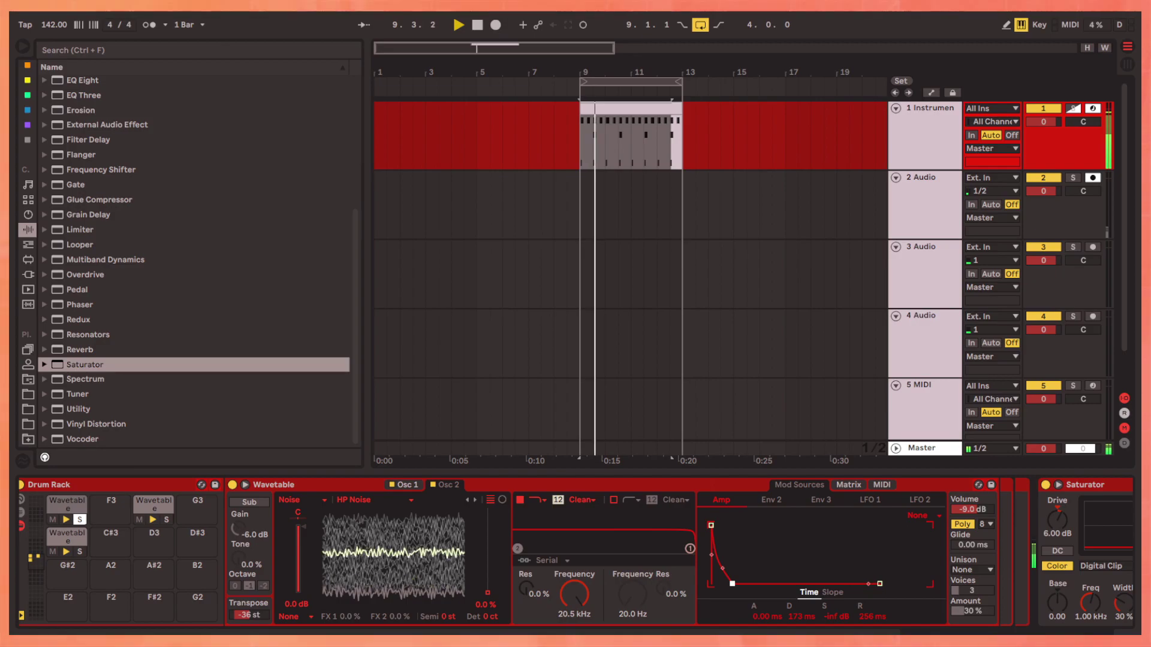
left_click_drag(723, 567, 723, 542)
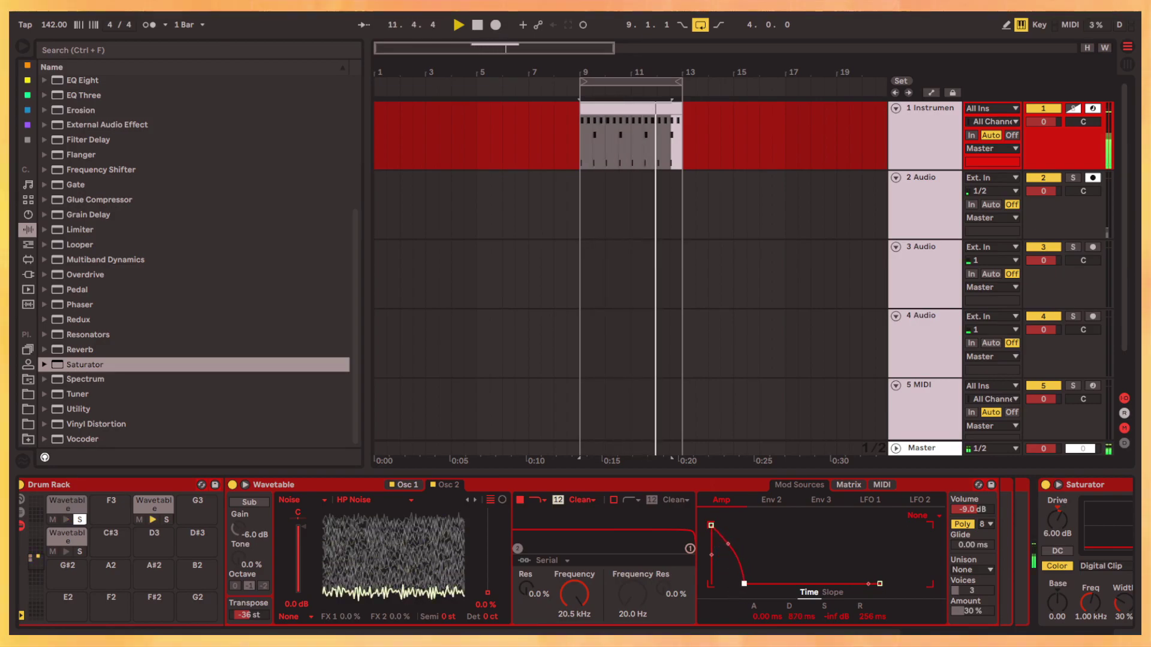
scroll(134, 189, "up", 3)
left_click(134, 211)
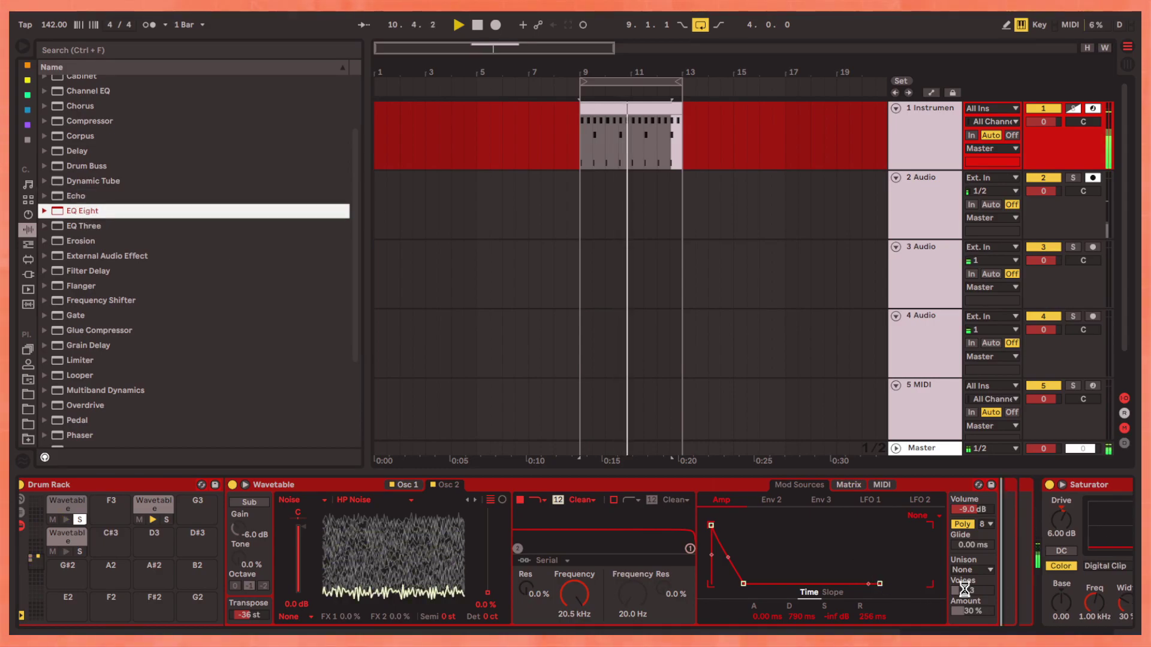
Add EQ Eight after Wavetable, shorten Amp decay to 111 ms, and set band 3 to 4.09 dB
left_click_drag(967, 601, 967, 601)
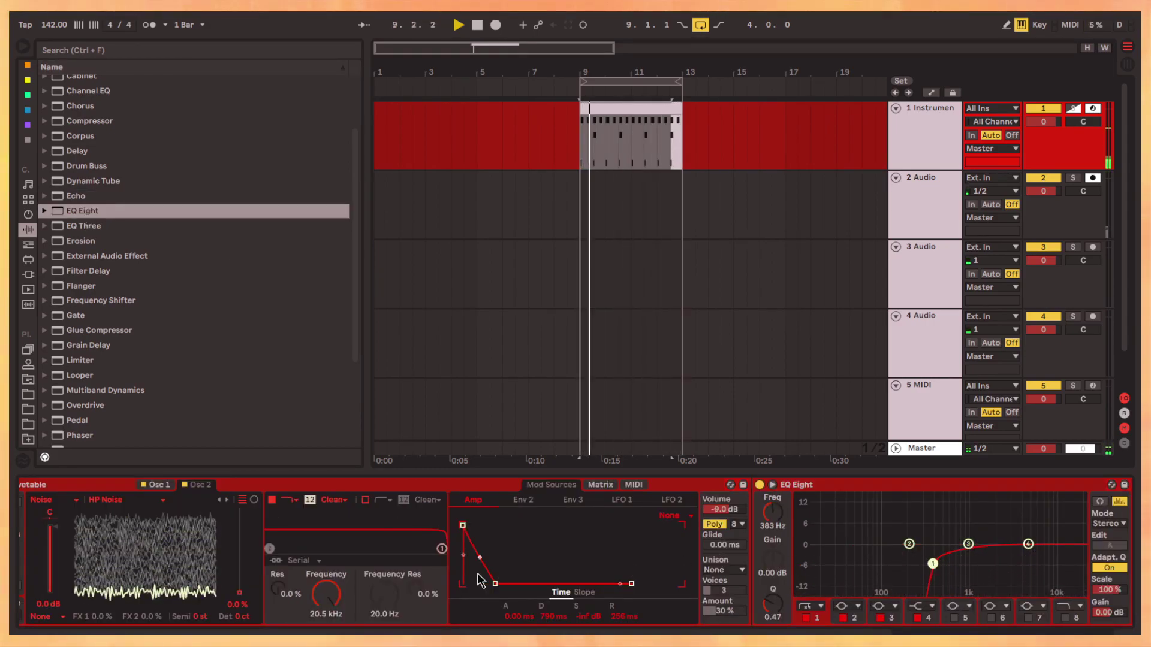
left_click_drag(496, 589, 489, 585)
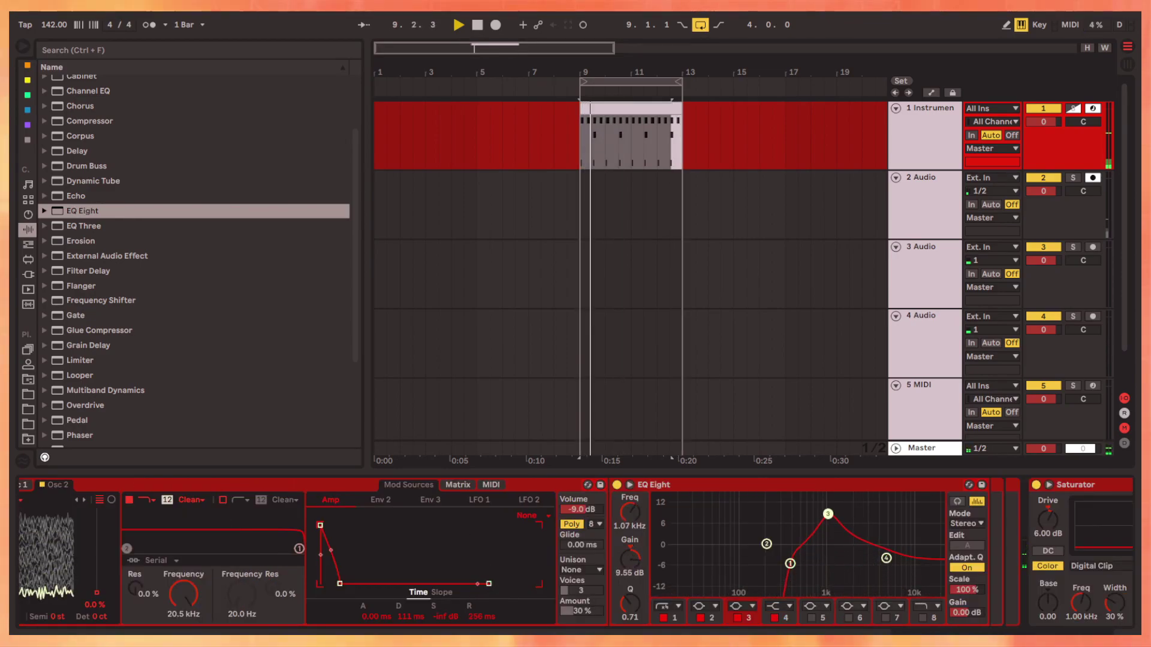
left_click_drag(827, 514, 830, 533)
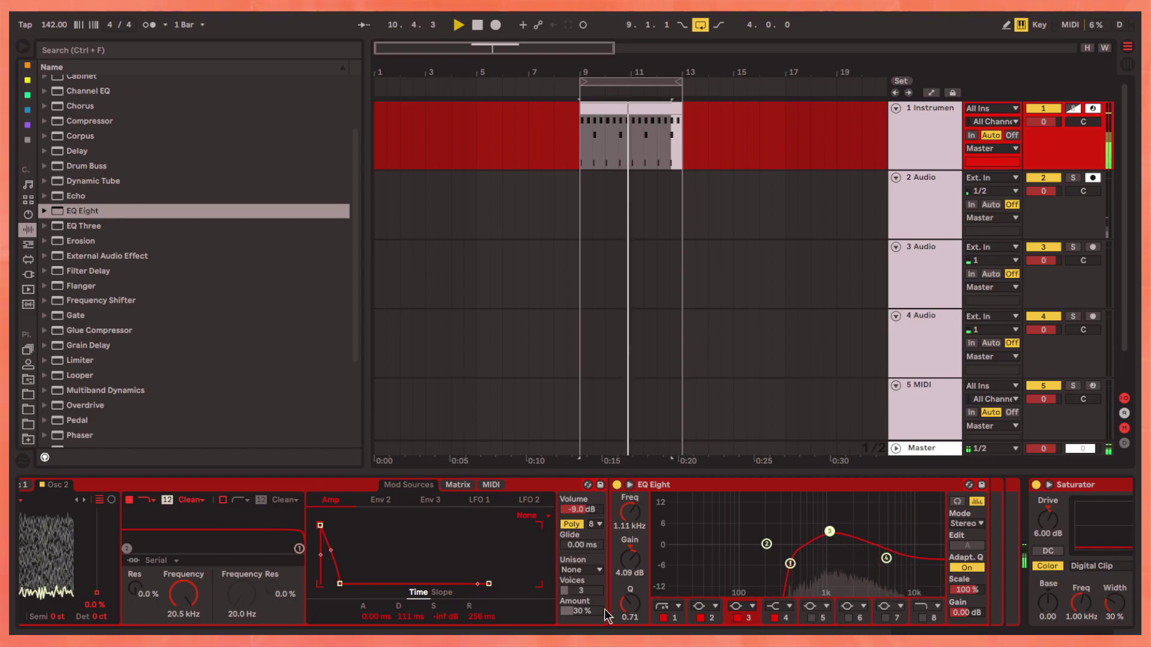
Try Noise unison mode on Wavetable, then reset the unison amount to zero
left_click(588, 570)
left_click(601, 527)
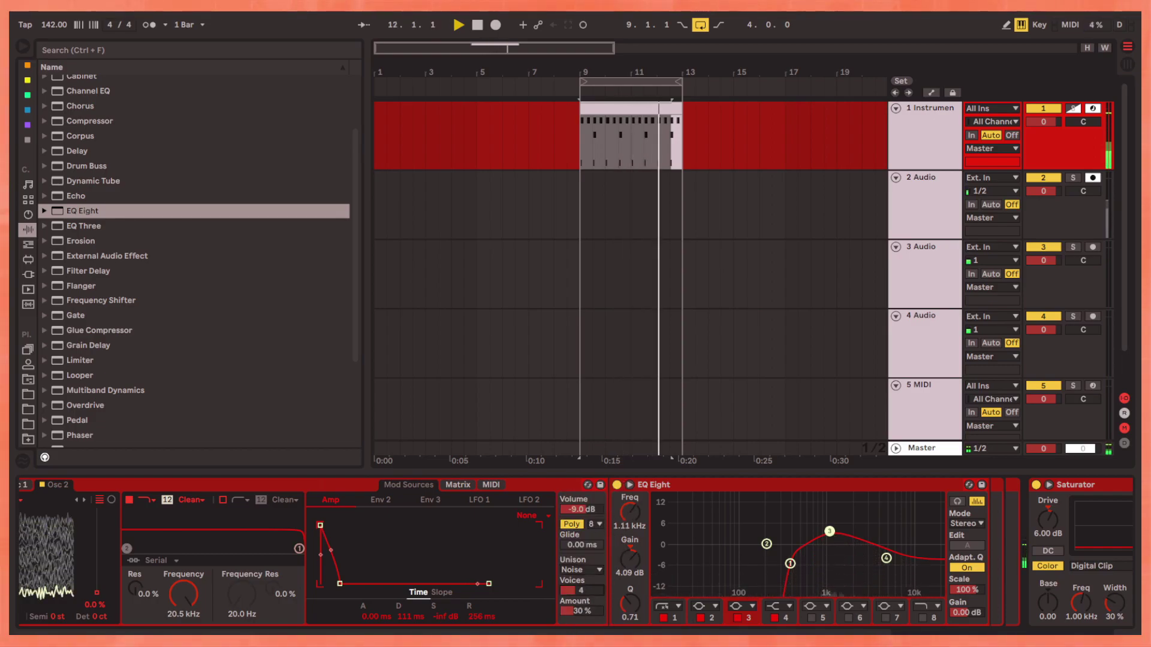
left_click_drag(584, 620, 585, 630)
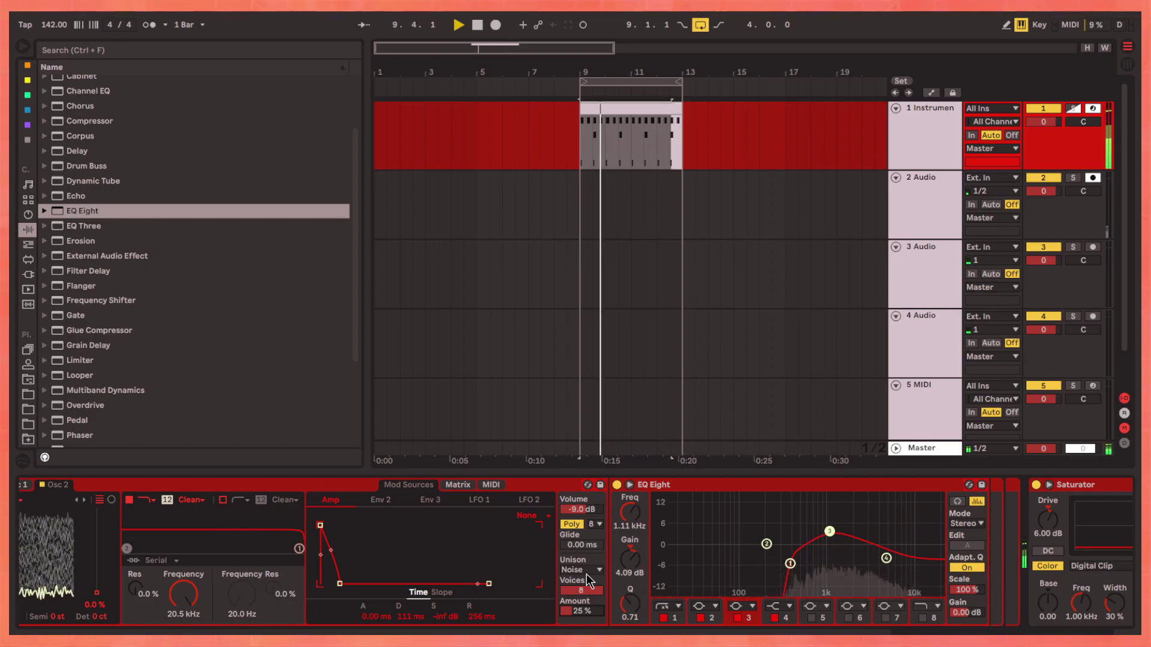
key("Delete")
Set unison back to None and load Ozone Imager from Plug-ins > VST3 > iZotope
left_click(571, 487)
left_click(28, 276)
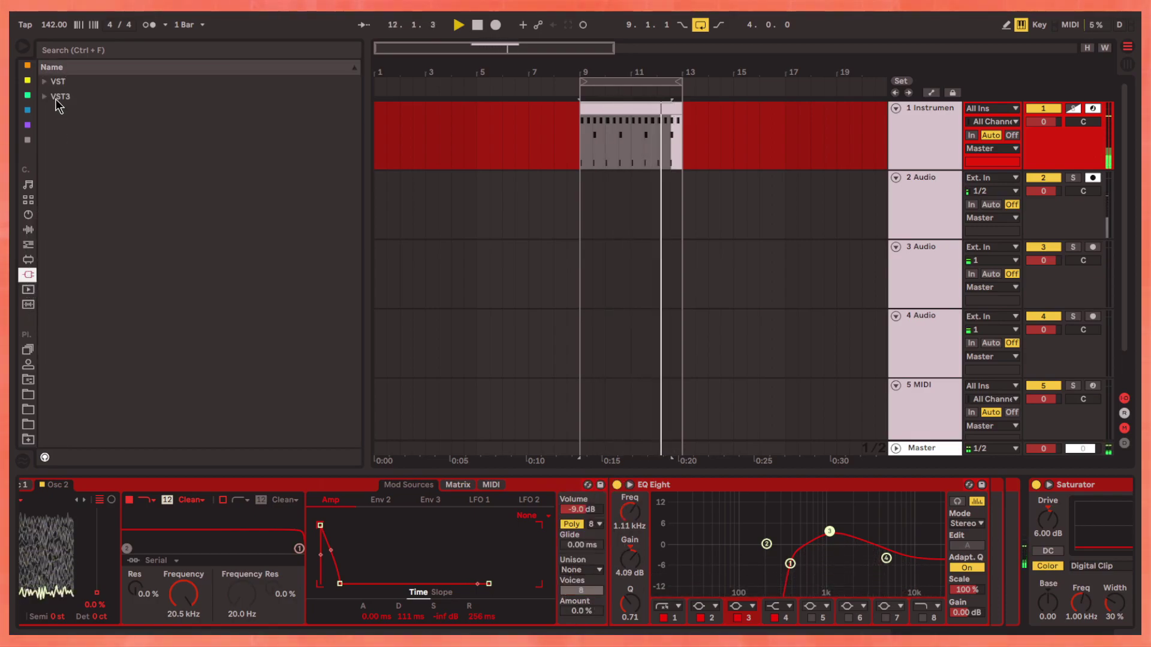
left_click(56, 97)
left_click(55, 187)
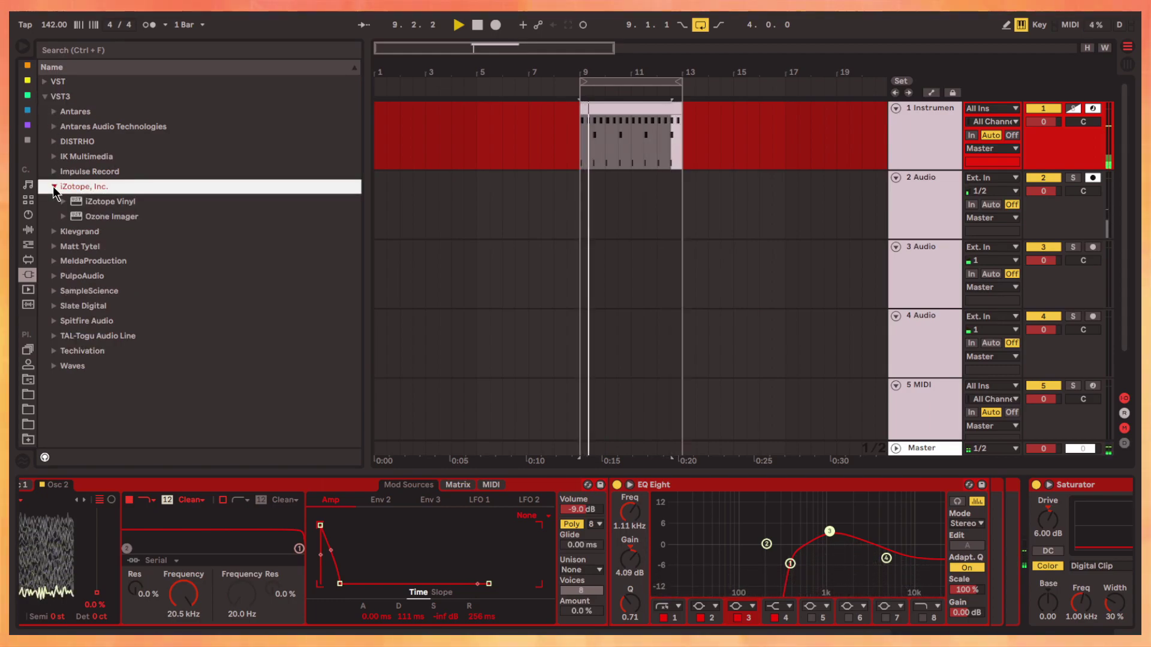
mouse_move(112, 216)
left_mouse_down()
mouse_move(630, 567)
mouse_move(629, 531)
left_mouse_up()
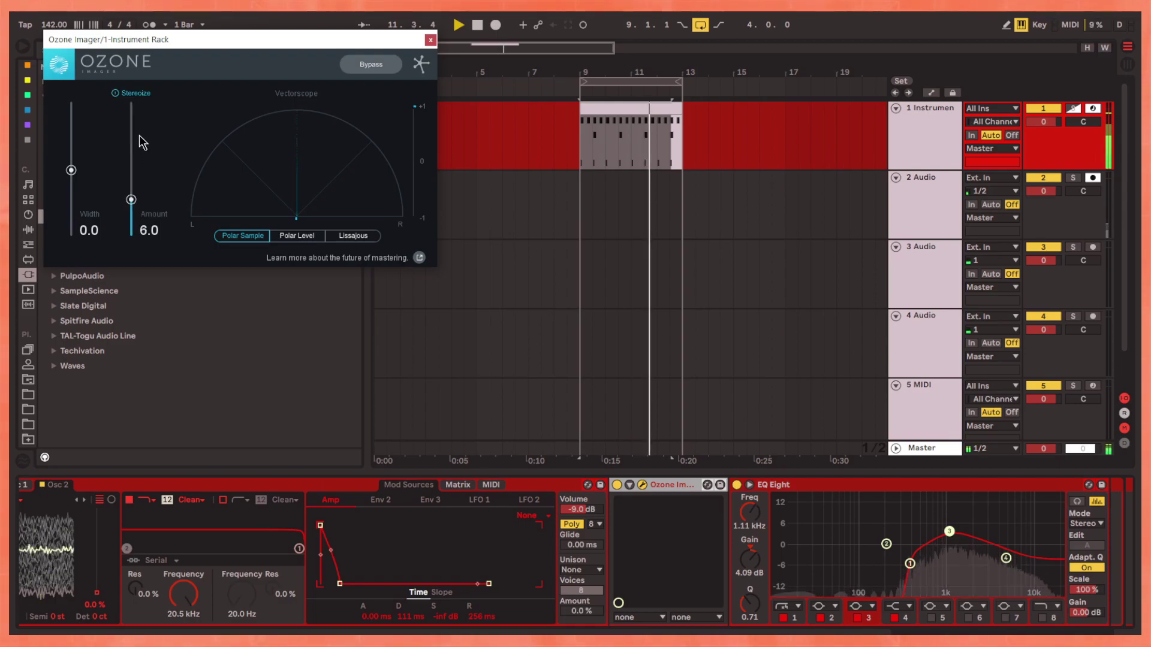
Set Ozone Imager Width to 34 and Stereoize Amount to 20, then close its window
left_click_drag(71, 170, 71, 149)
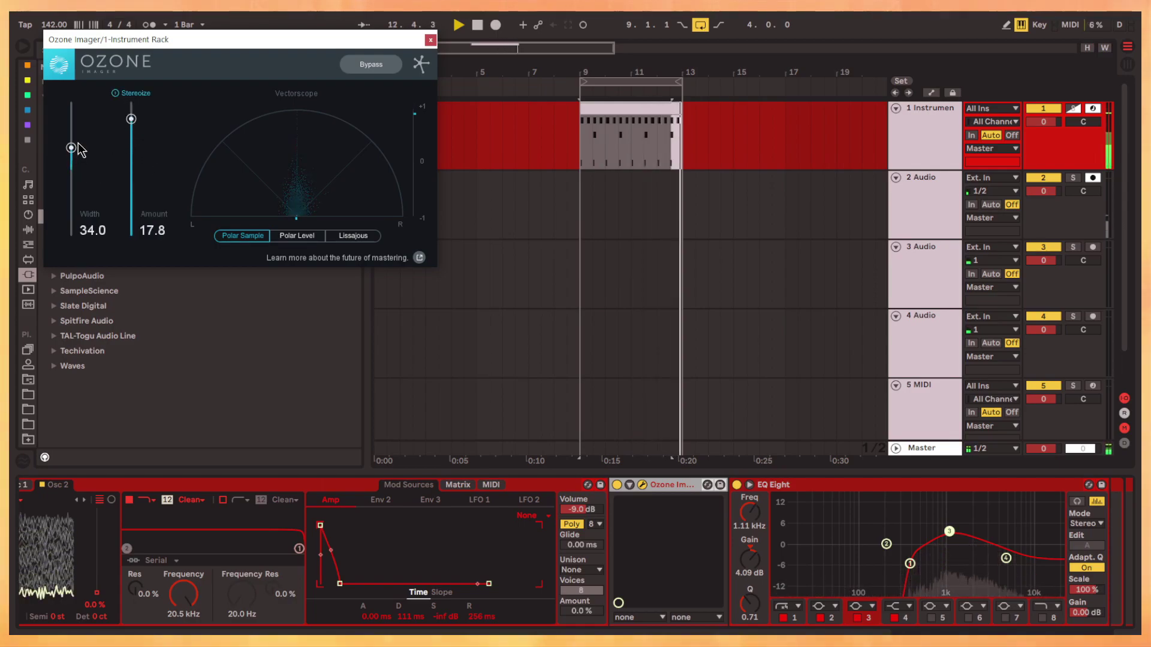
left_click_drag(132, 126, 131, 105)
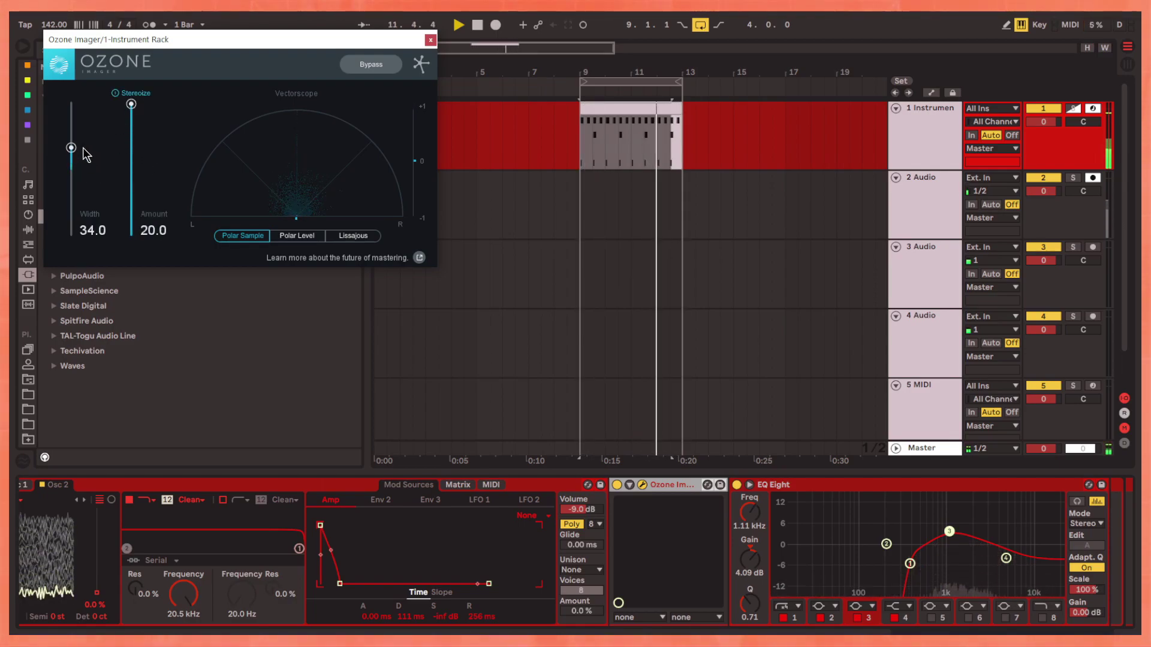
left_click(430, 39)
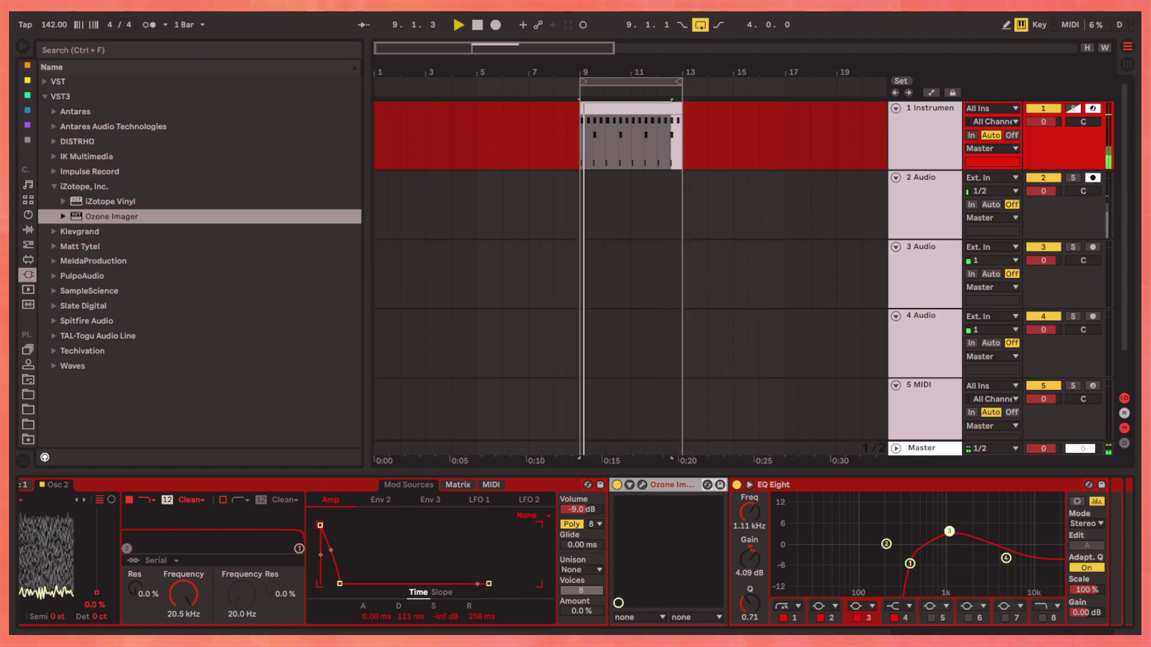
scroll(933, 574, "right", 3)
Add a Saturator from Audio Effects after EQ Eight and enter 10 dB drive
left_click(28, 230)
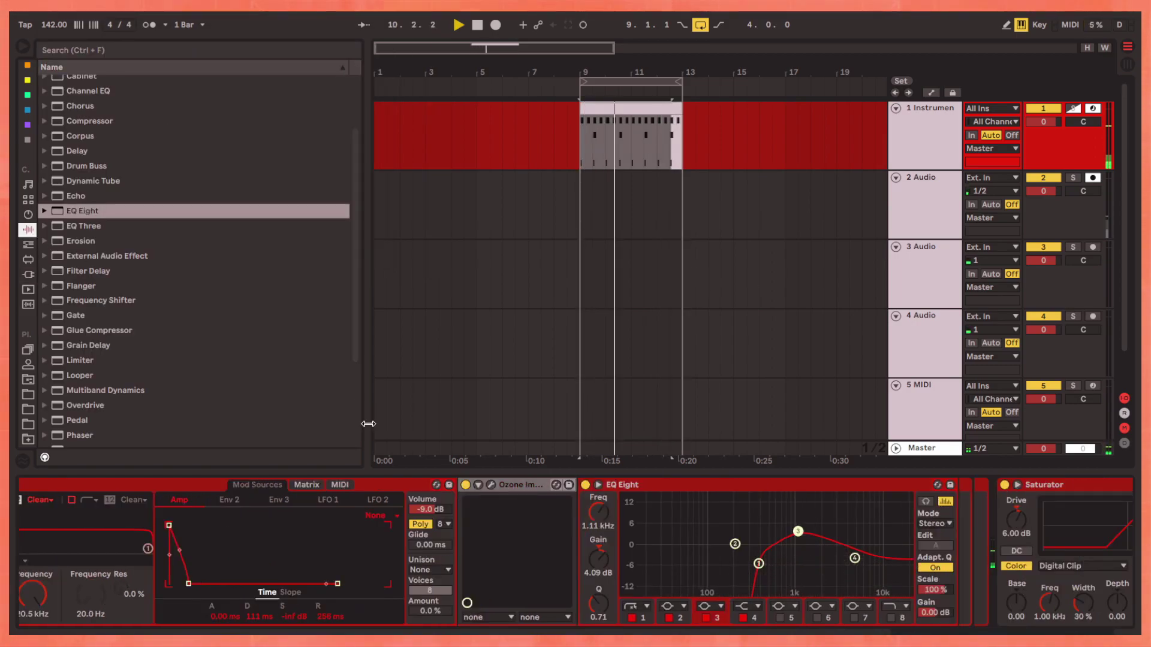
scroll(124, 270, "down", 5)
left_click_drag(86, 364, 890, 583)
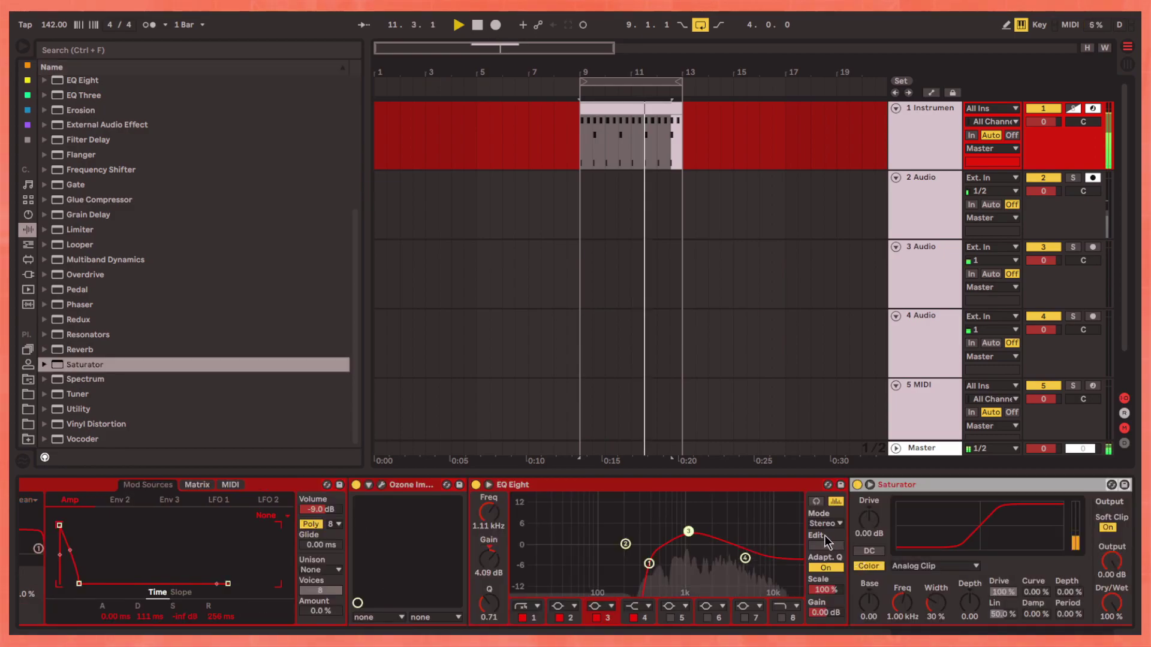
left_click(870, 519)
type("10")
key("Return")
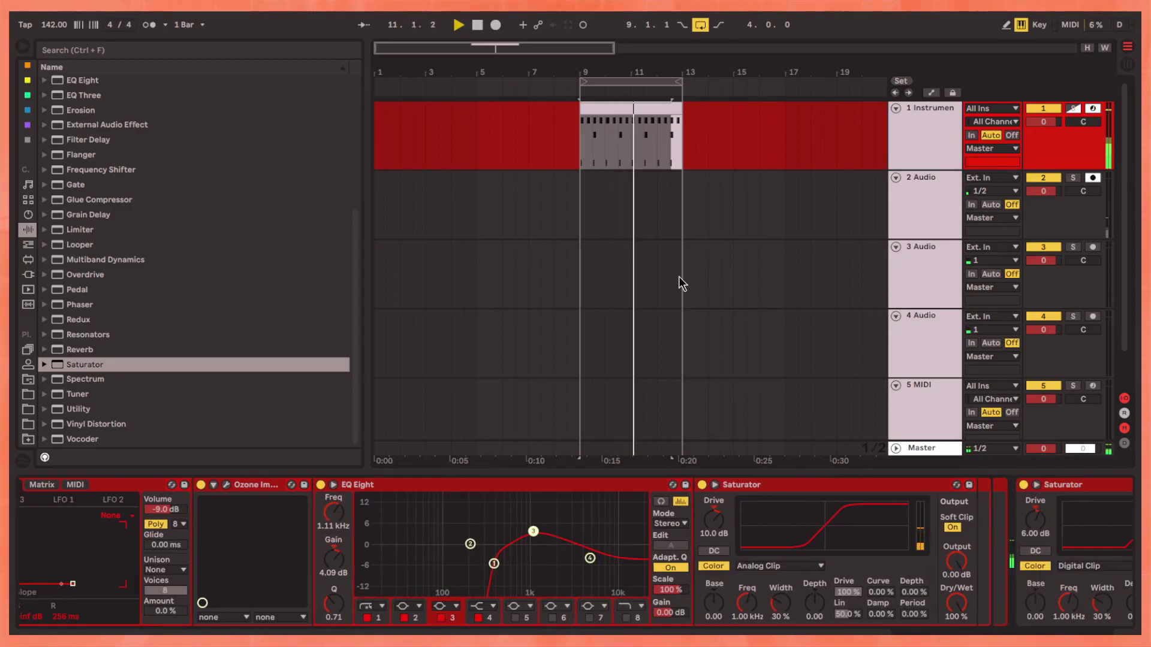
Select and solo the noise synth pad, lower its filter cutoff and curve the amp decay
left_click(389, 516)
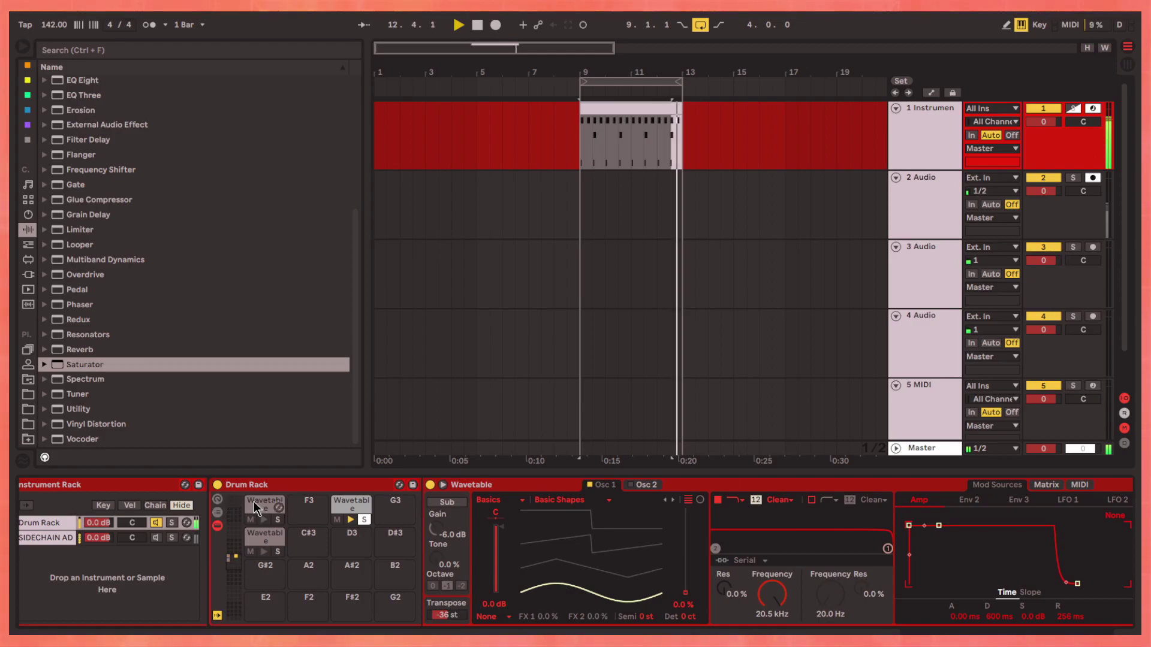
left_click(271, 509)
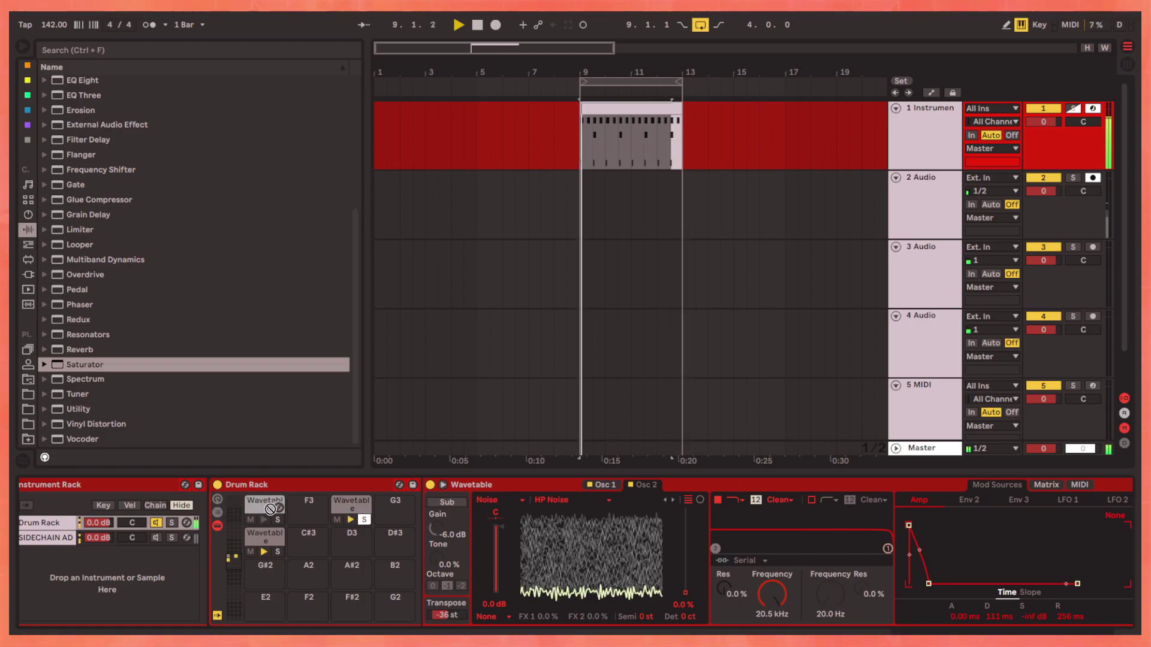
left_click(365, 526)
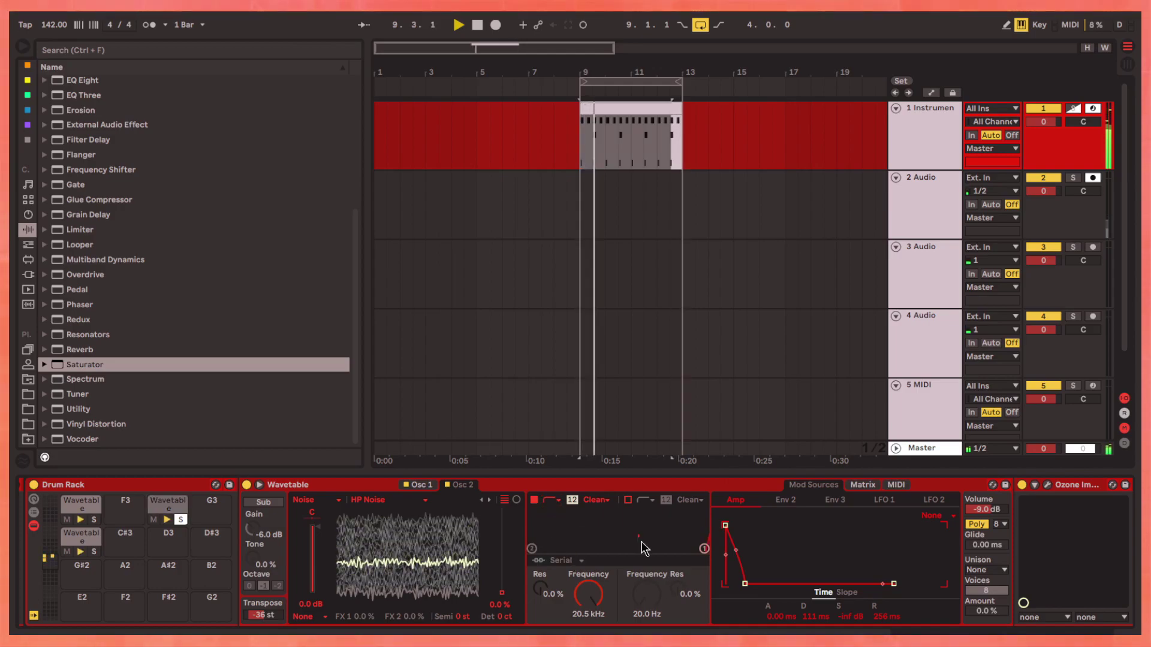
mouse_move(642, 548)
left_mouse_down()
mouse_move(684, 548)
mouse_move(680, 533)
left_mouse_up()
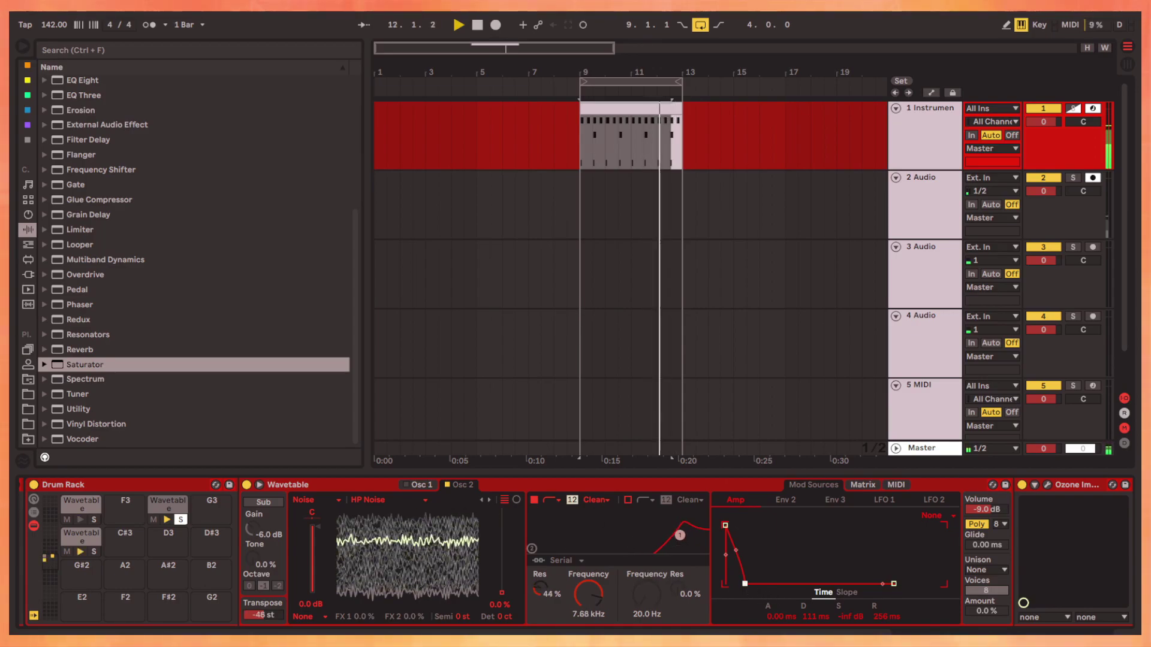
left_click_drag(749, 552, 774, 599)
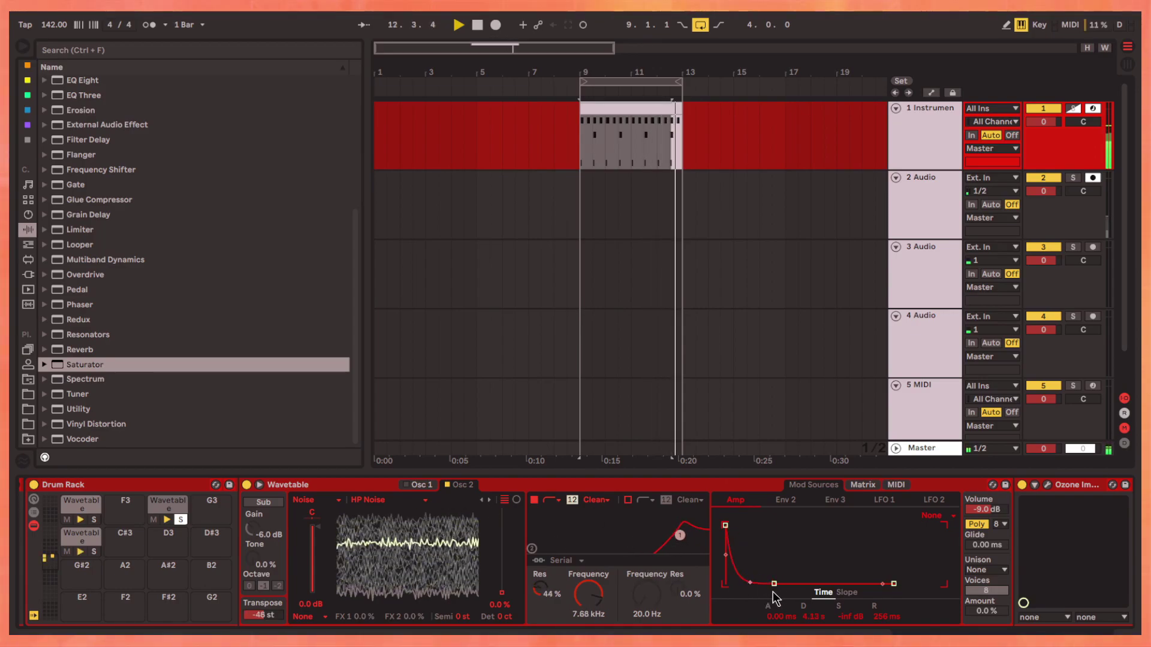
Choose the White Noise wavetable and set Noise unison at 100% amount
left_click(486, 504)
left_click(385, 501)
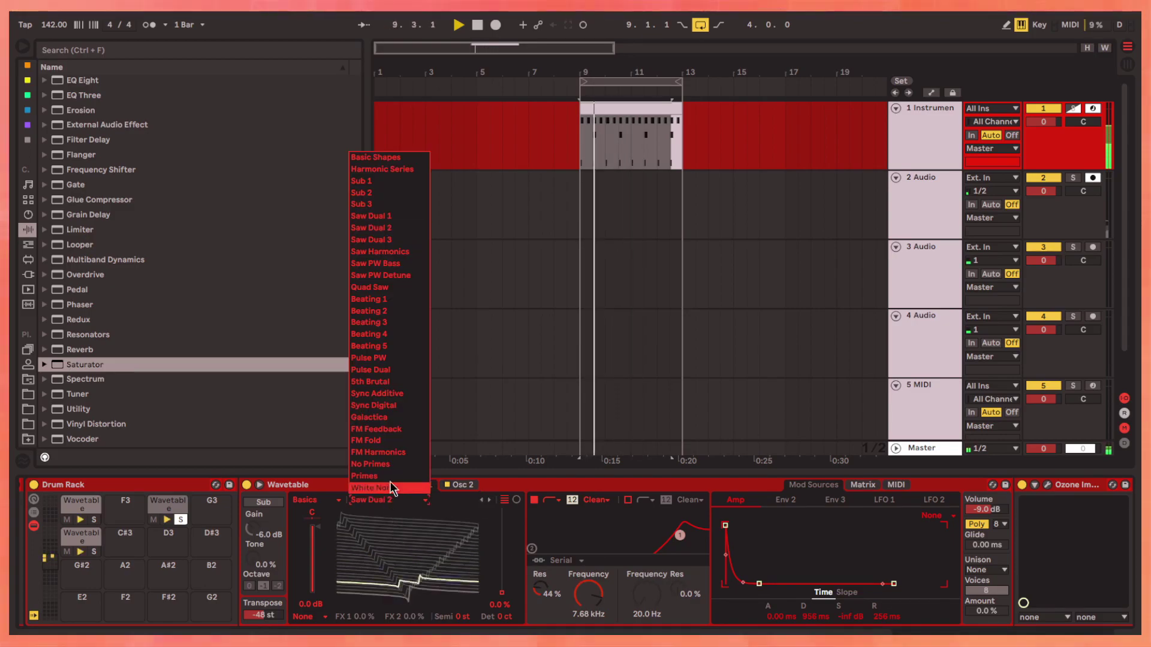
left_click(387, 487)
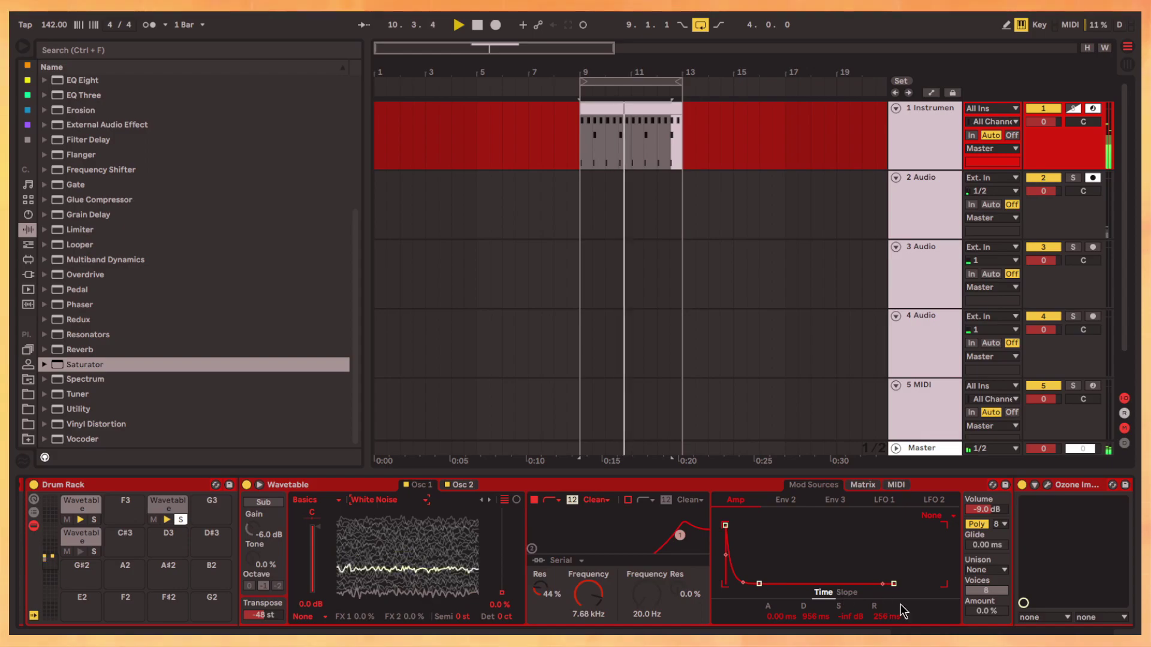
left_click(987, 570)
left_click(989, 622)
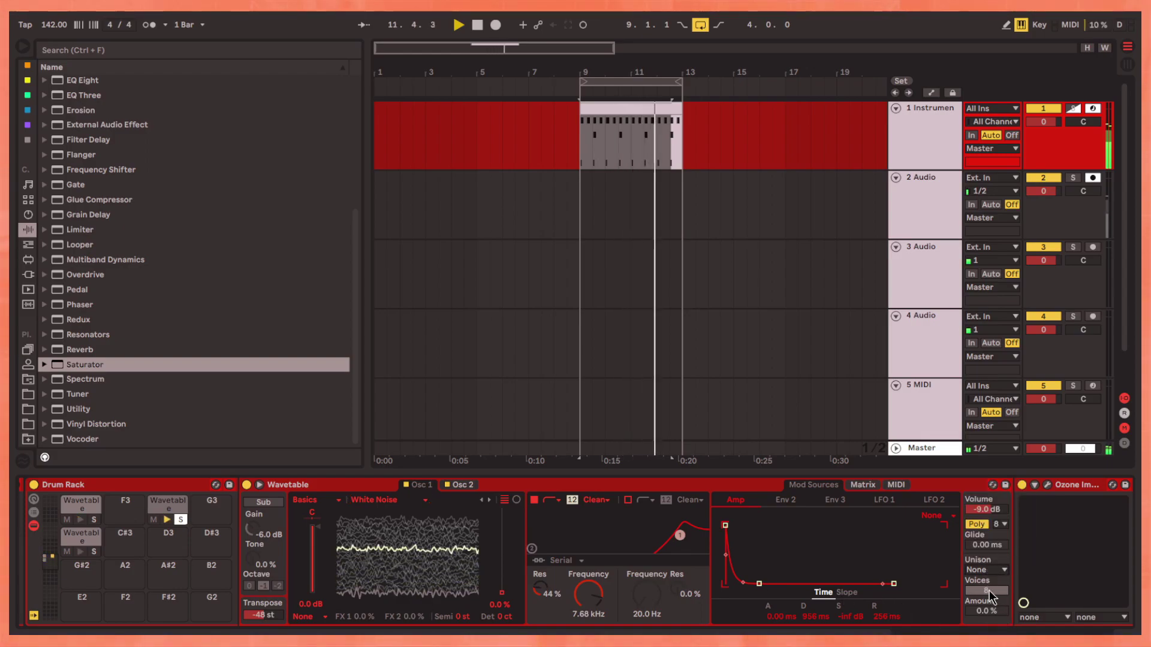
key("Escape")
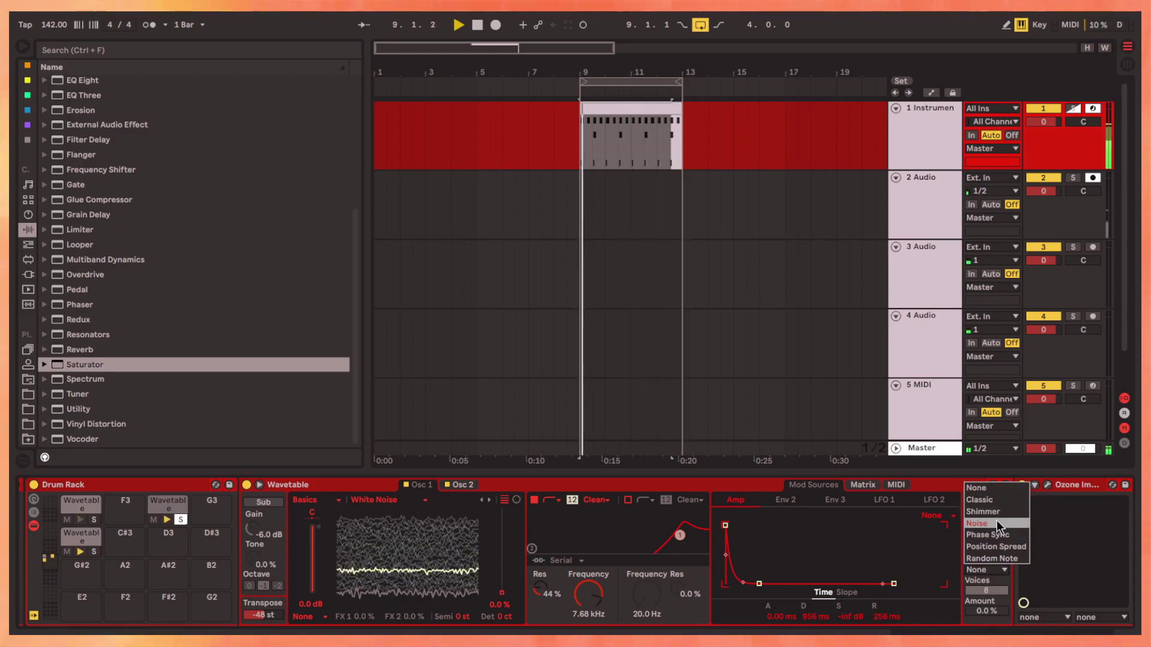
left_click_drag(997, 614, 980, 622)
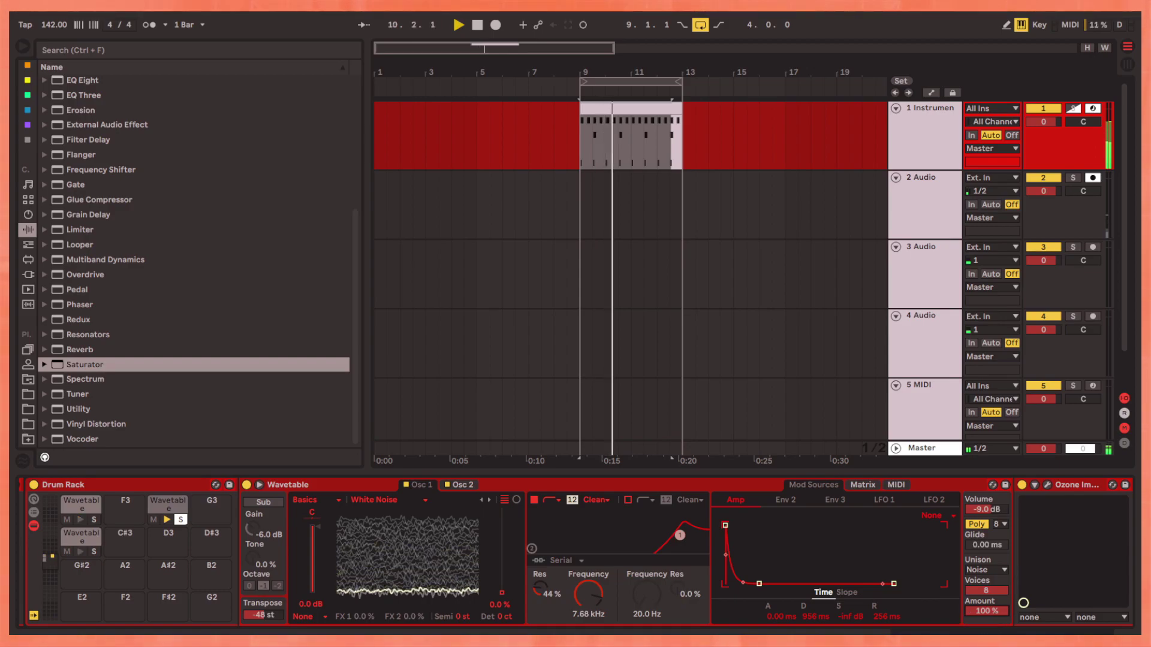
scroll(630, 557, "right", 3)
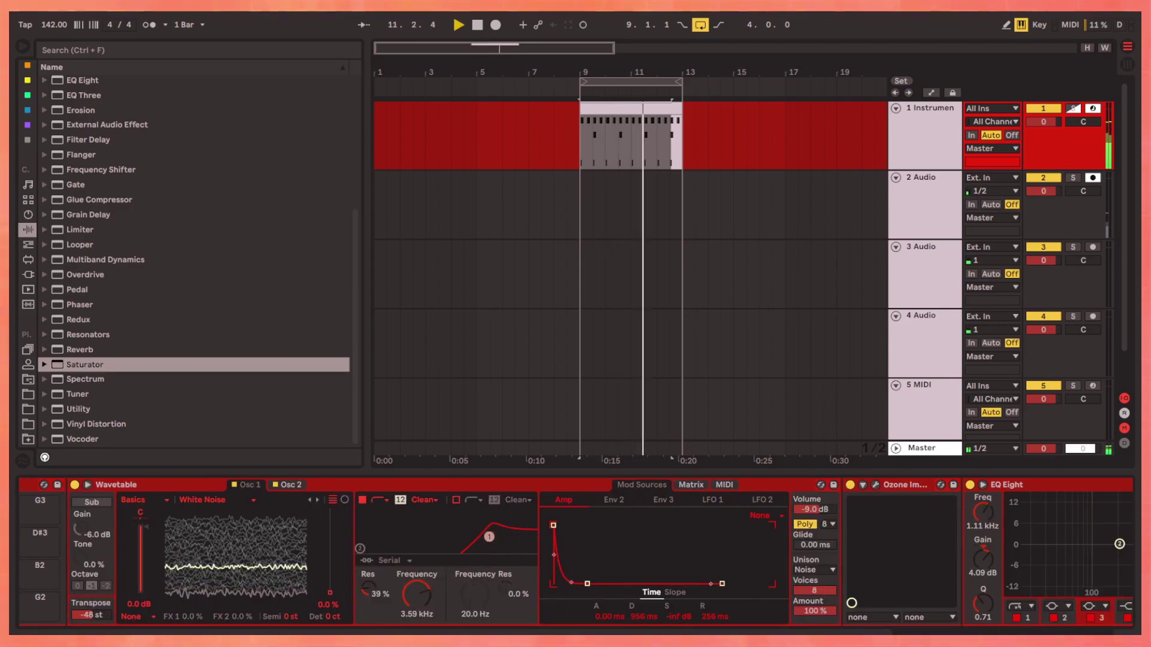
scroll(575, 553, "right", 5)
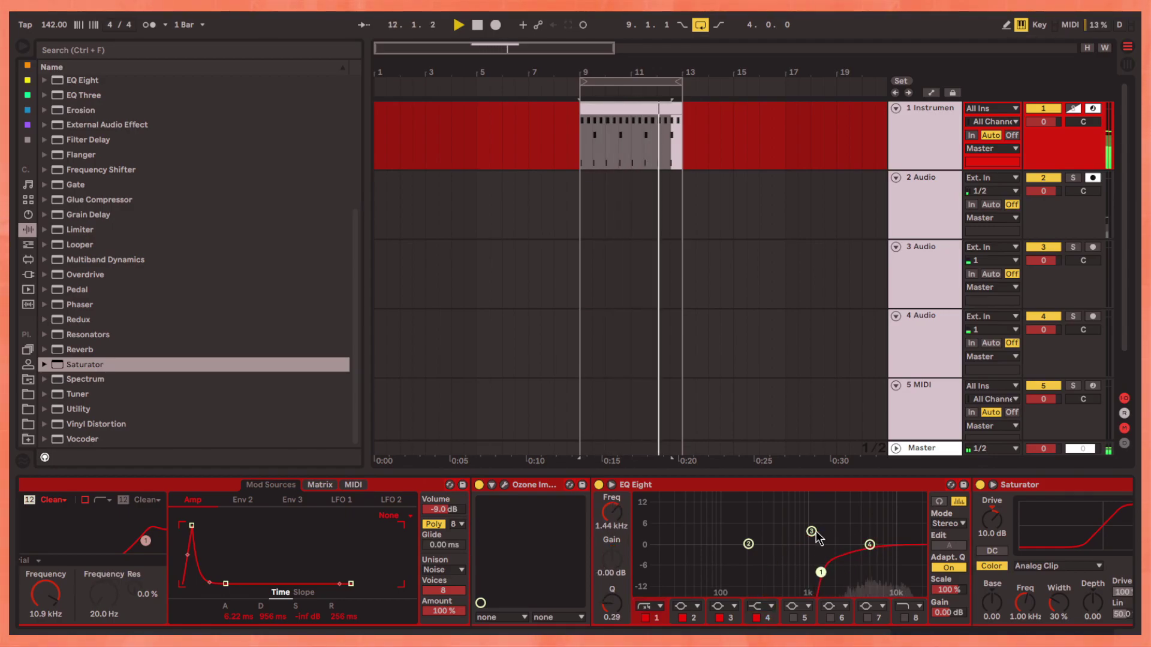
scroll(540, 558, "right", 2)
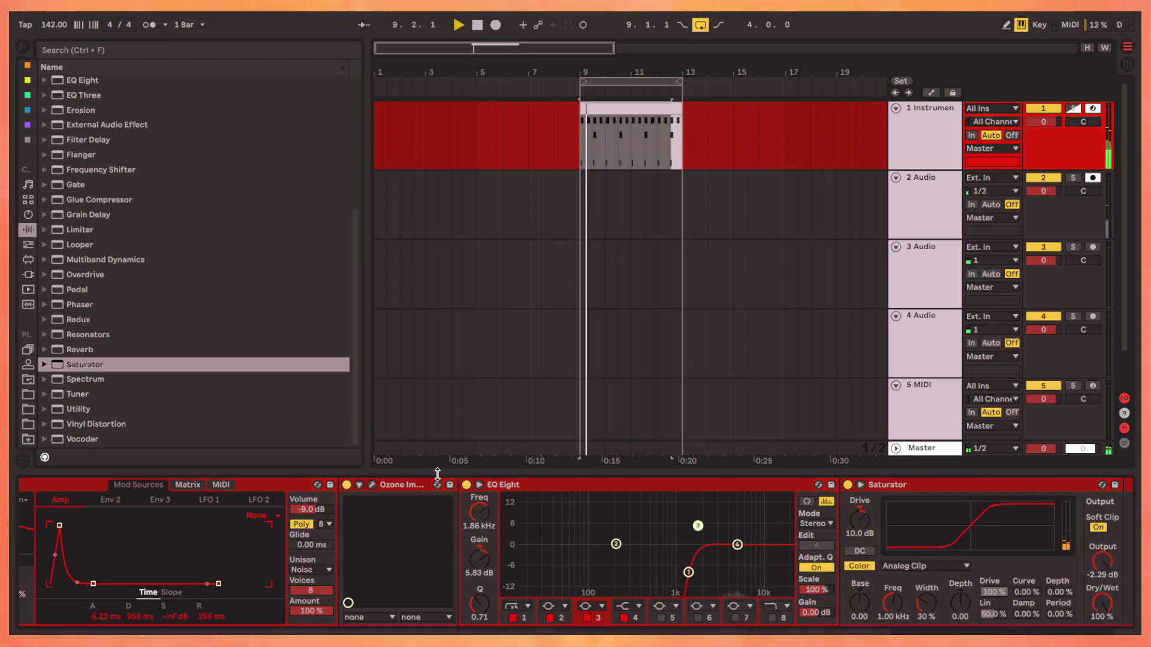
Load the Reverb > Room > Ambience Medium preset after the noise synth
left_click(80, 348)
left_click(44, 349)
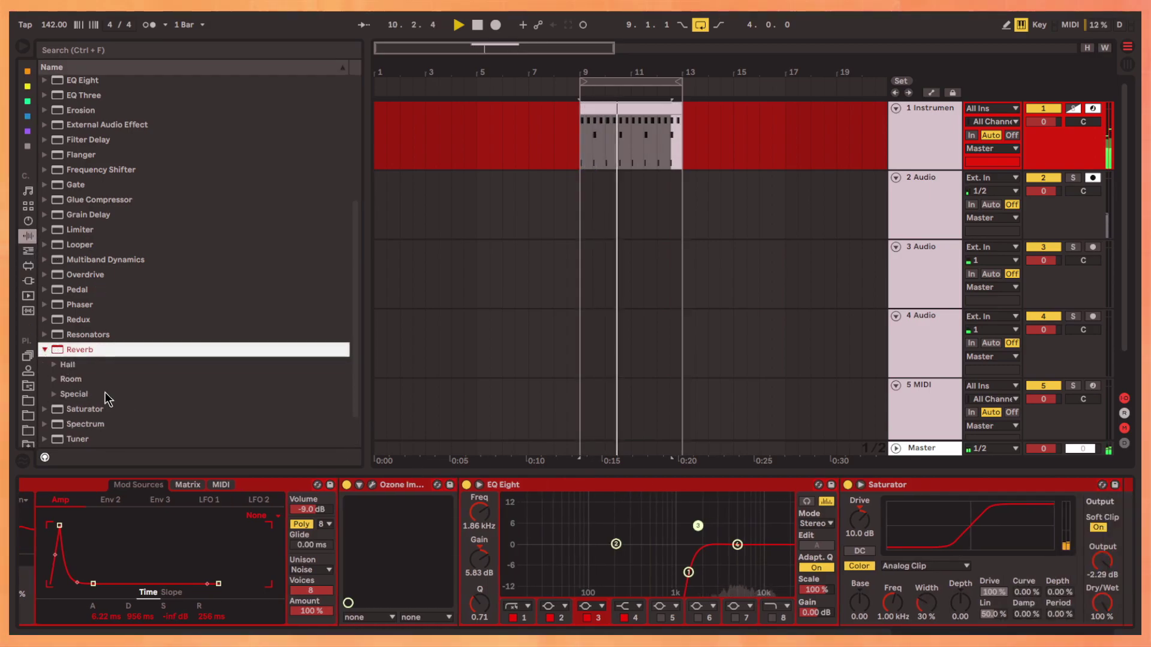
left_click(55, 378)
left_click(128, 394)
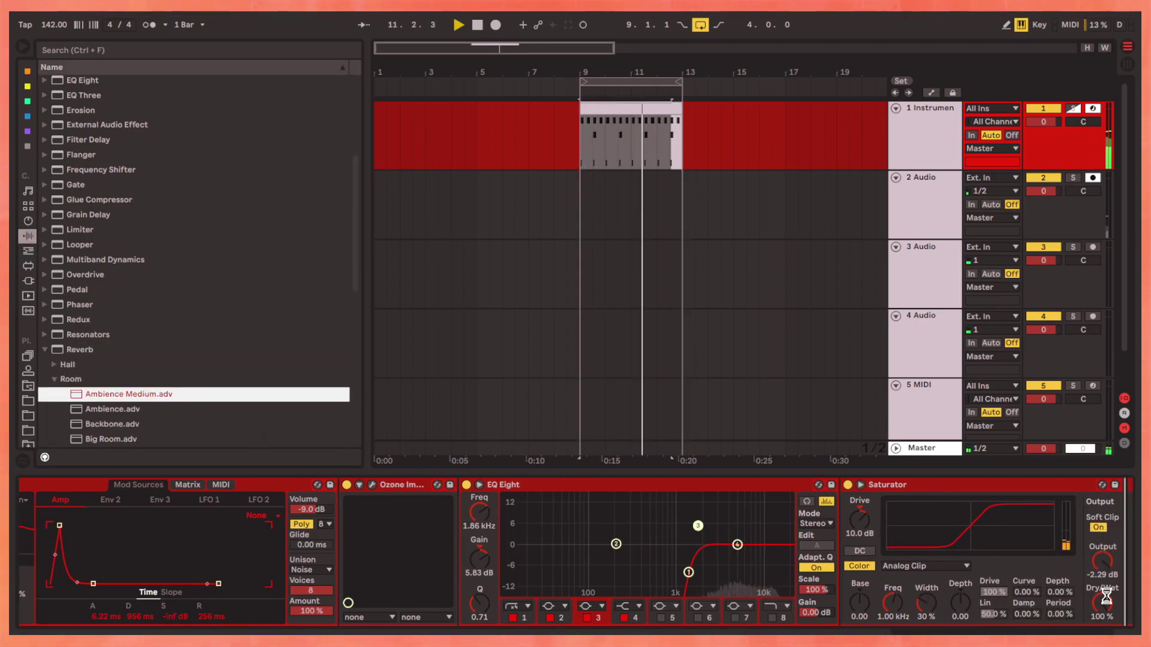
left_click_drag(1106, 596, 1041, 608)
Raise the reverb's wet mix, set Quality to High and Stereo to 100, and adjust diffusion
left_click_drag(1110, 604, 1110, 576)
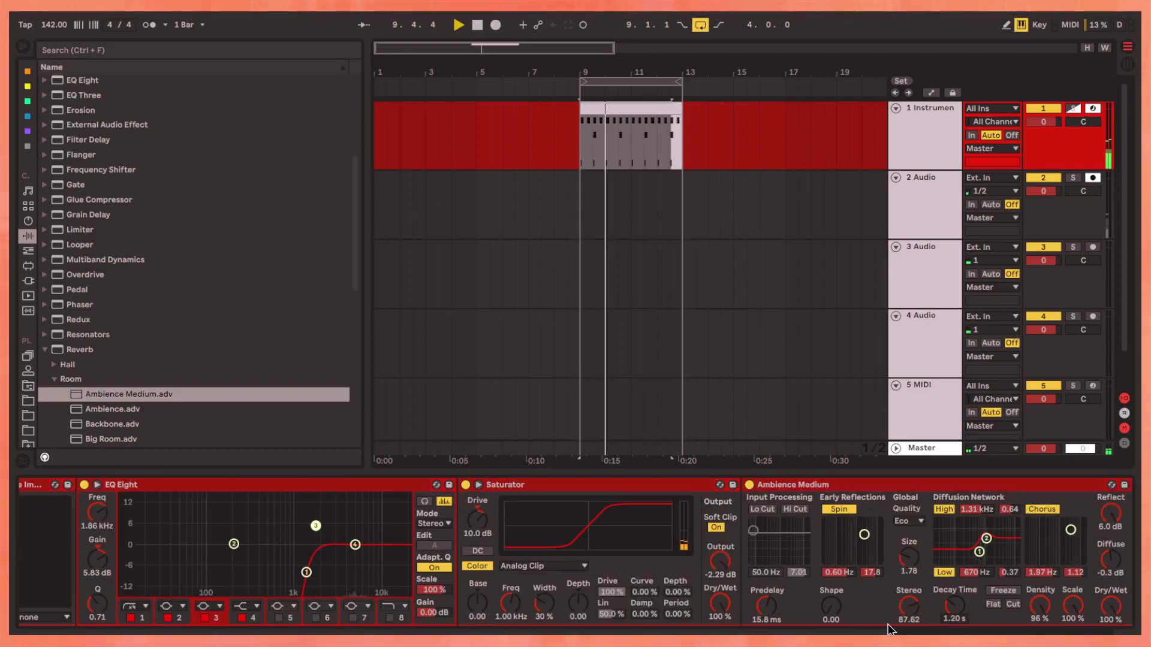
left_click(908, 520)
left_click_drag(909, 608, 911, 574)
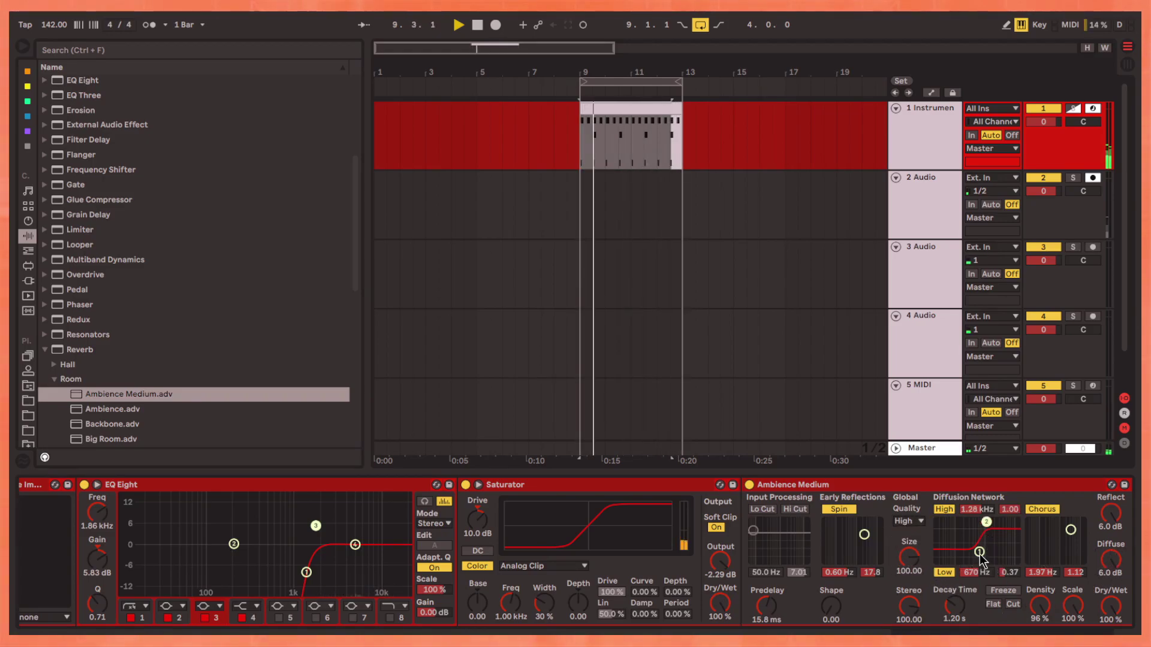
mouse_move(1110, 559)
left_mouse_down()
mouse_move(1111, 634)
mouse_move(1111, 614)
left_mouse_up()
scroll(529, 623, "left", 5)
scroll(528, 622, "left", 5)
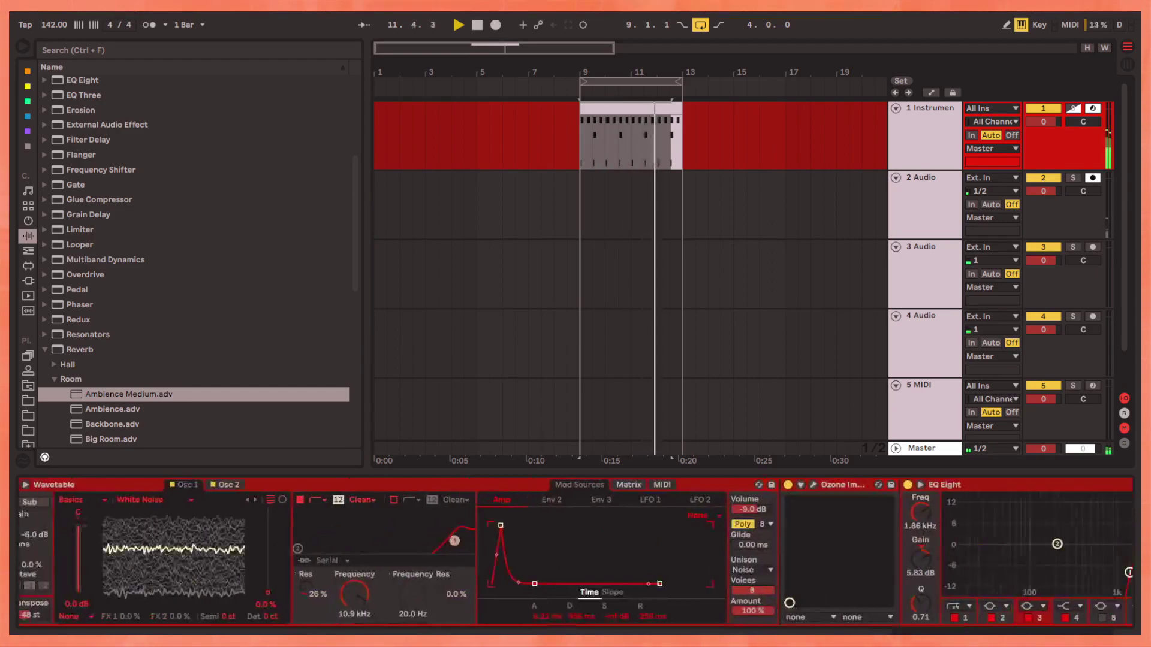
scroll(529, 622, "left", 5)
Switch the Wavetable oscillator effect to Fm
left_click(528, 621)
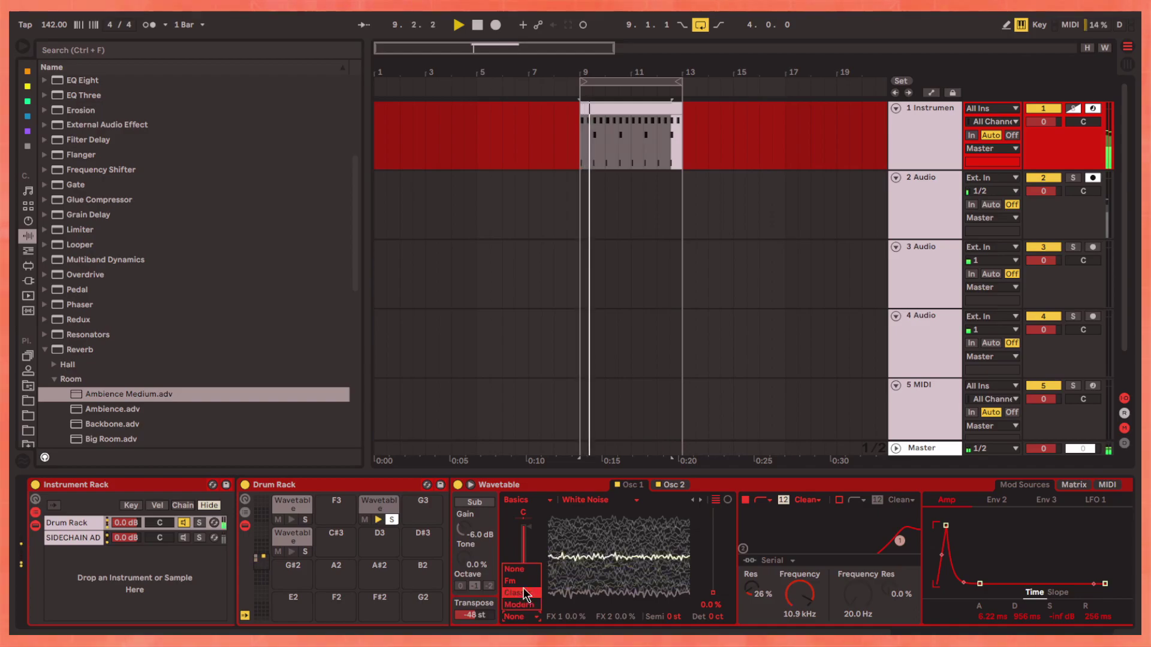
left_click(517, 592)
left_click(518, 617)
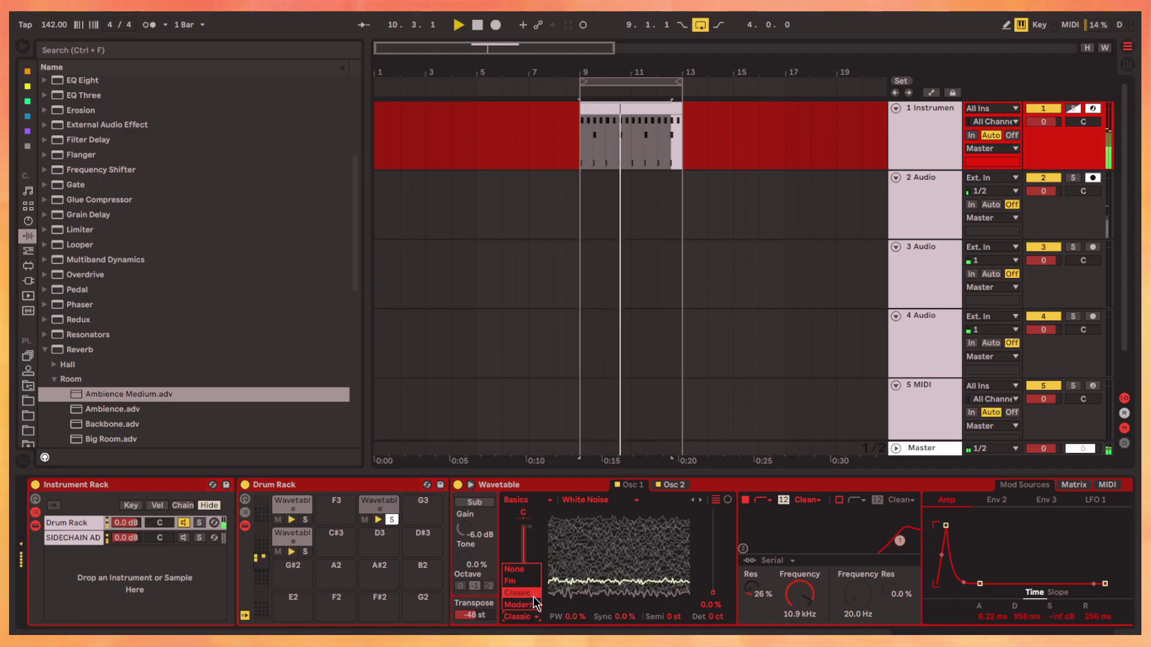
left_click(517, 584)
Set FM Tune 100% and Amt 77%, then add an 18.2 kHz EQ high cut
left_click_drag(576, 617, 575, 557)
left_click_drag(624, 616, 624, 558)
left_click_drag(627, 617, 627, 639)
scroll(626, 619, "right", 10)
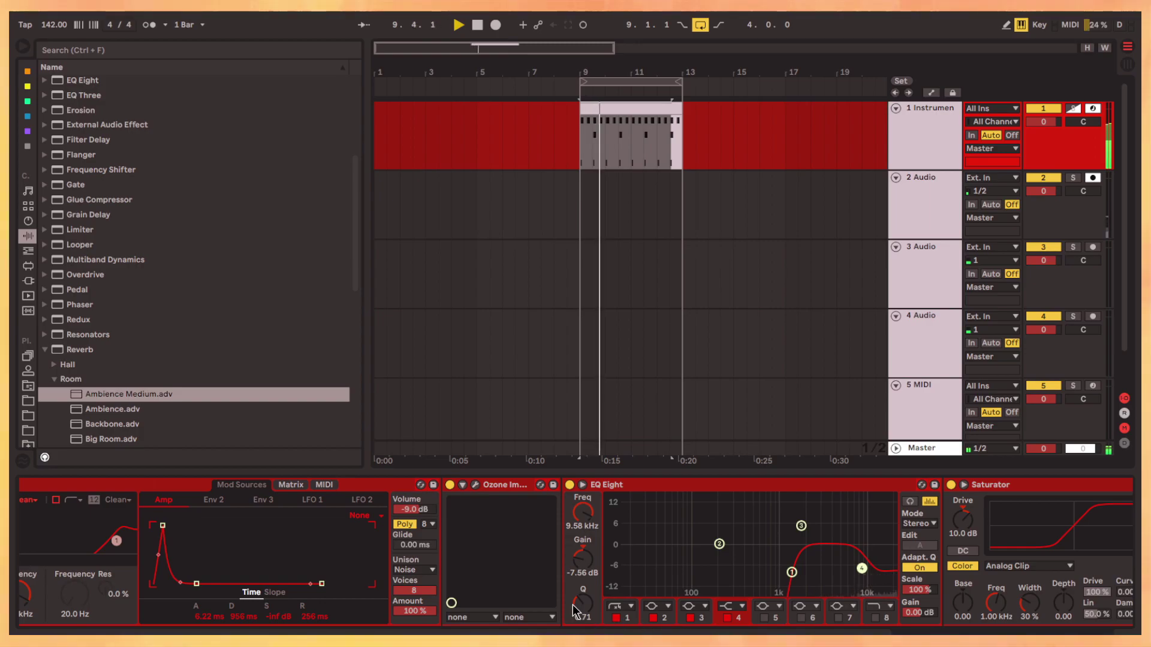
left_click_drag(861, 569, 865, 583)
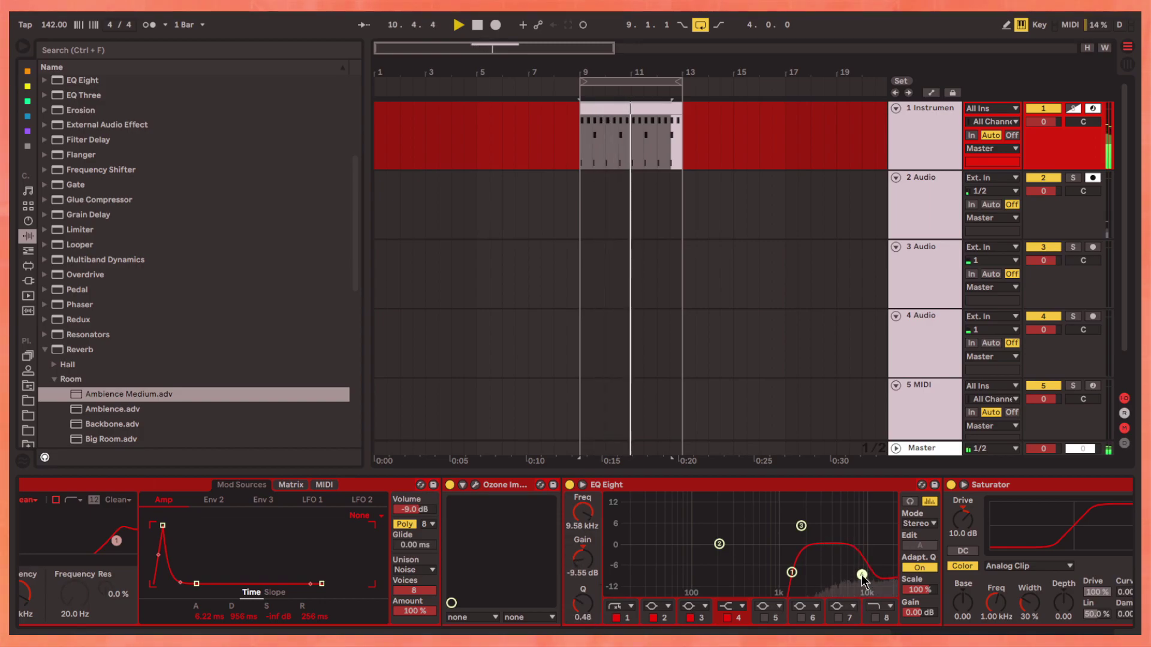
left_click_drag(886, 558, 887, 570)
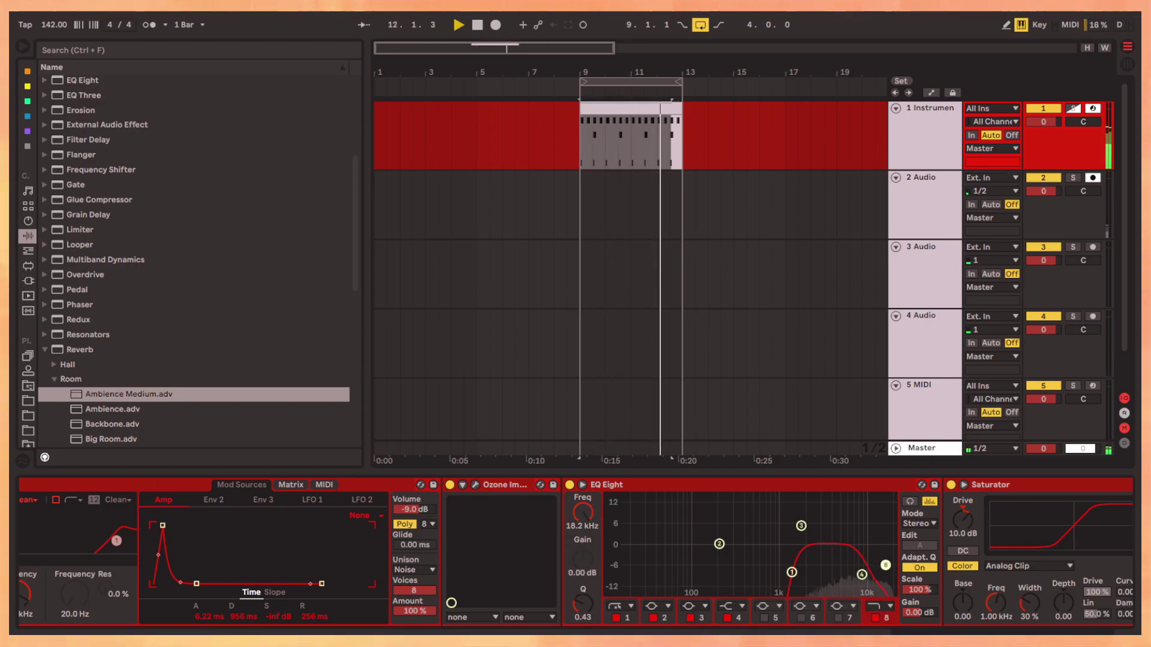
Reload Ambience Medium with full stereo width and High quality, and reshape diffusion's low band
key("Return")
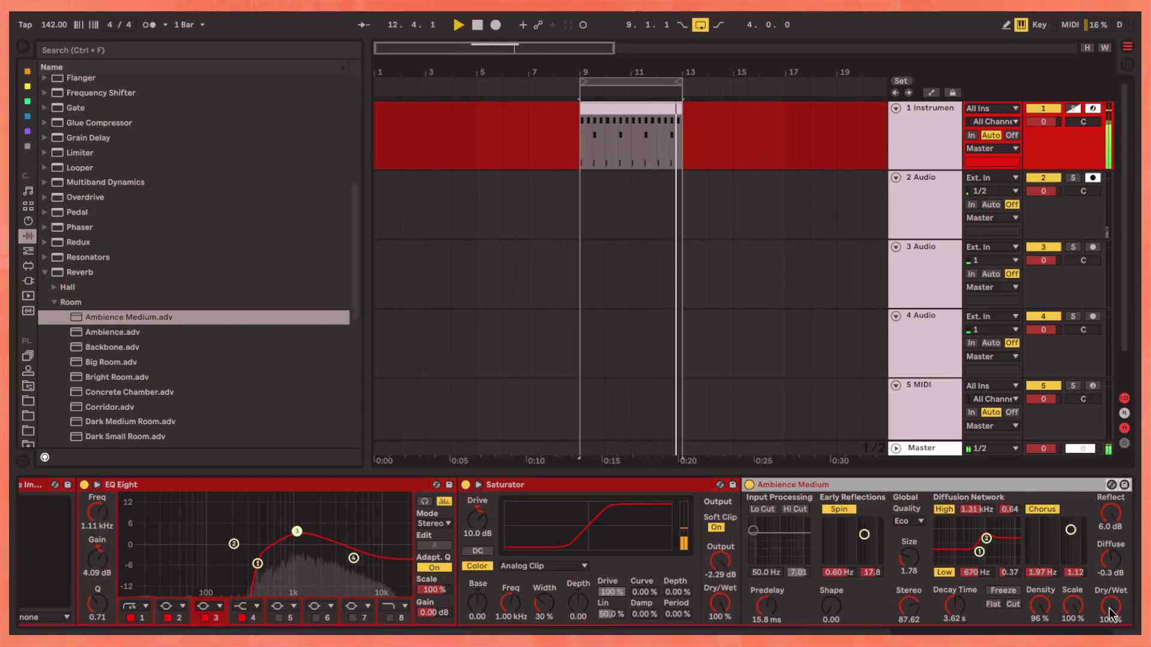
left_click_drag(918, 619, 910, 575)
left_click(909, 520)
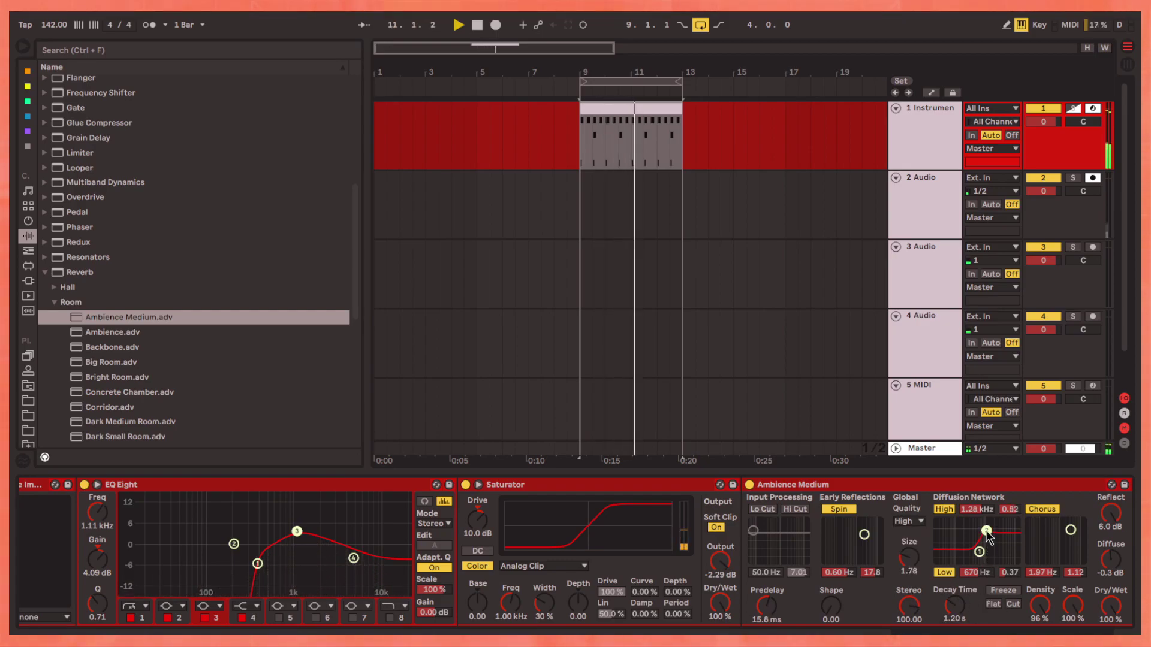
left_click_drag(979, 552, 976, 542)
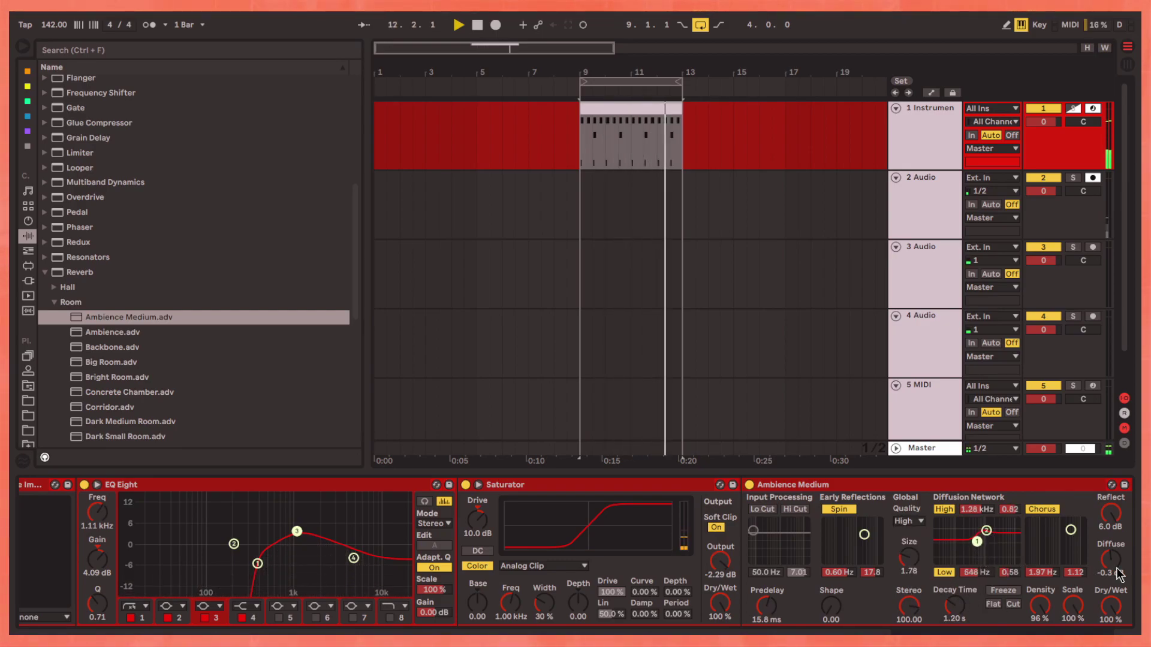
scroll(1120, 575, "down", 3)
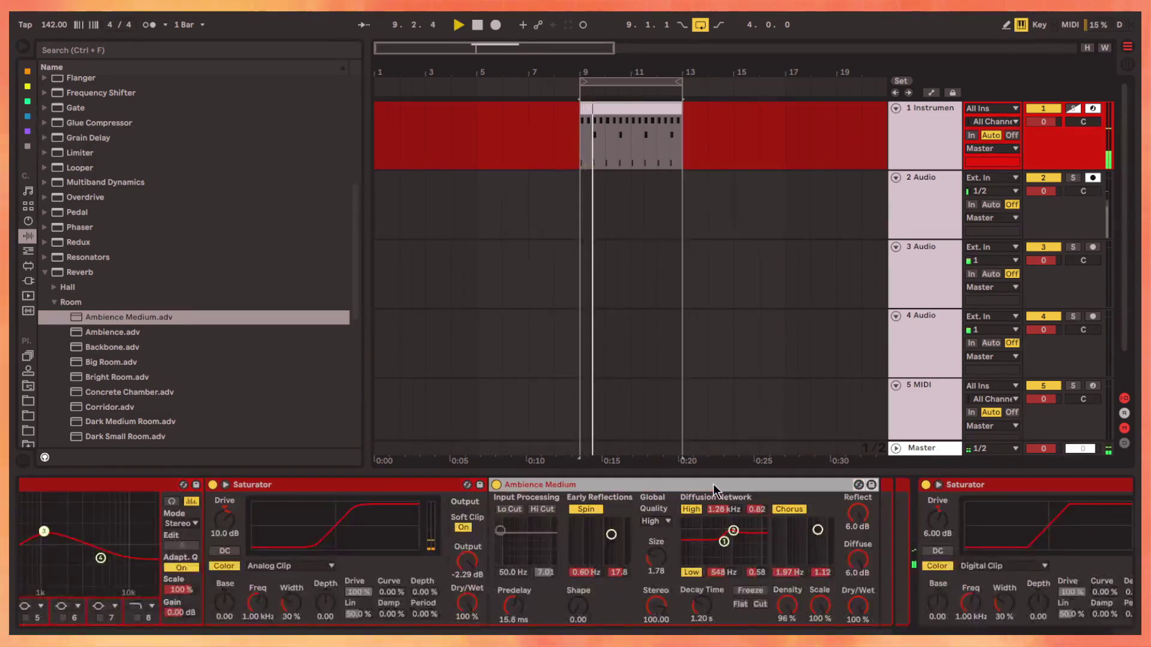
Group the reverb into an Audio Effect Rack with a second chain, and add Multiband Dynamics after it
key("ctrl+g")
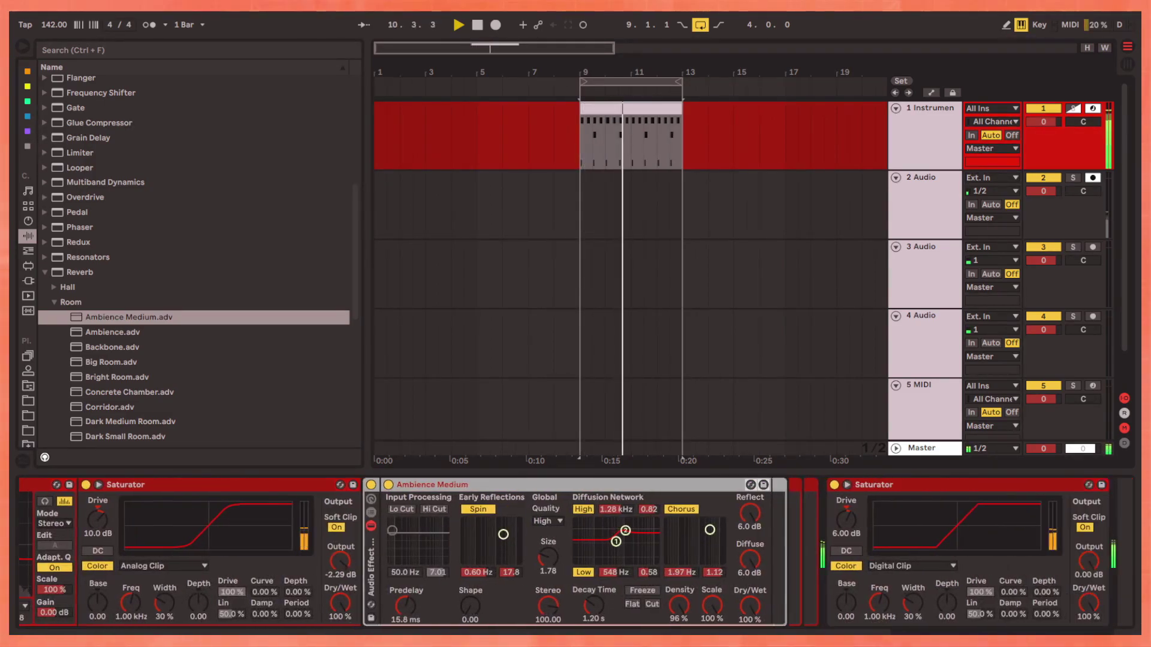
left_click(355, 512)
right_click(424, 576)
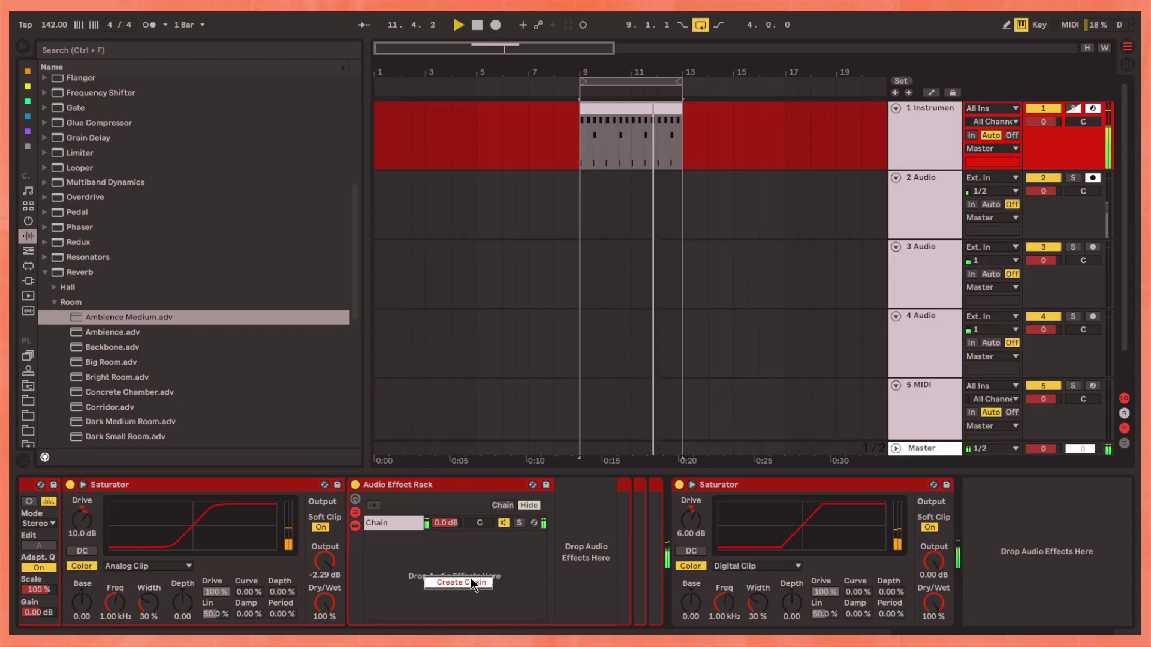
left_click(526, 526)
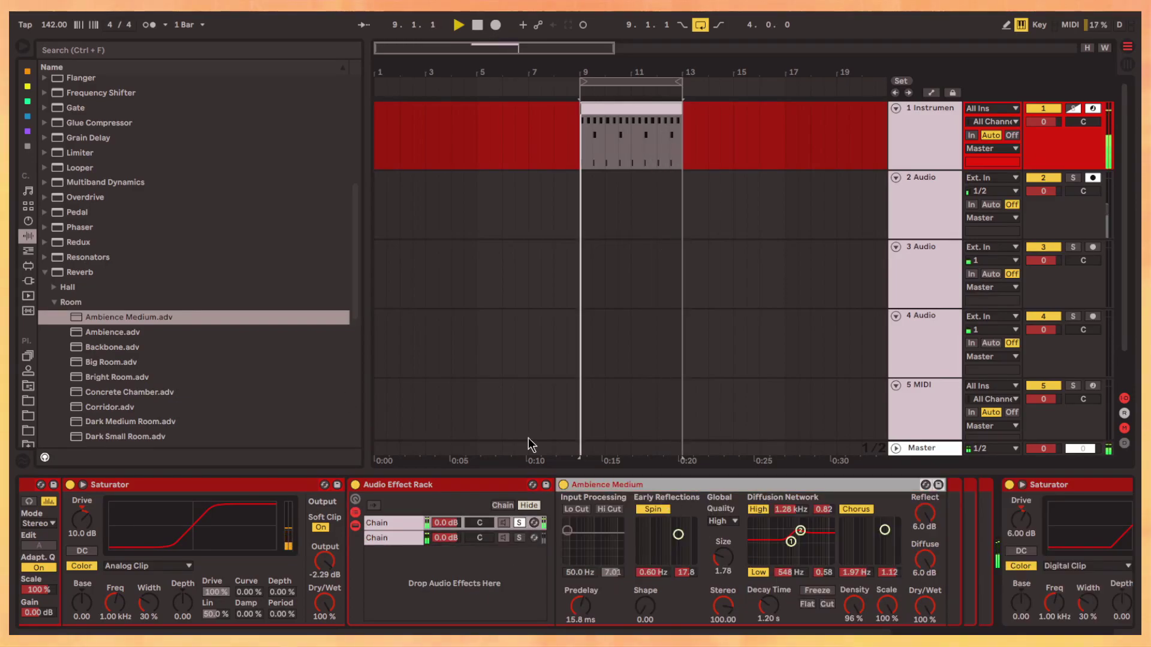
scroll(236, 355, "up", 3)
left_click(117, 260)
left_click_drag(102, 260, 914, 602)
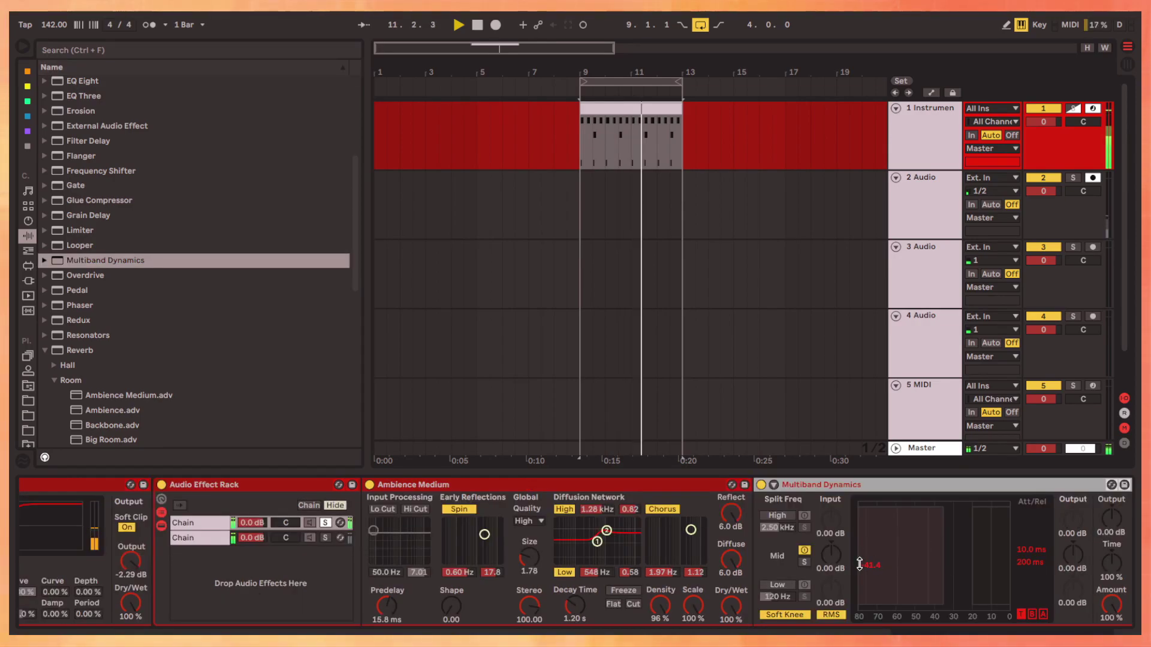
Set the Multiband Dynamics mid threshold to about -48.7 and the rack's first chain to -6 dB
left_click_drag(876, 565, 943, 558)
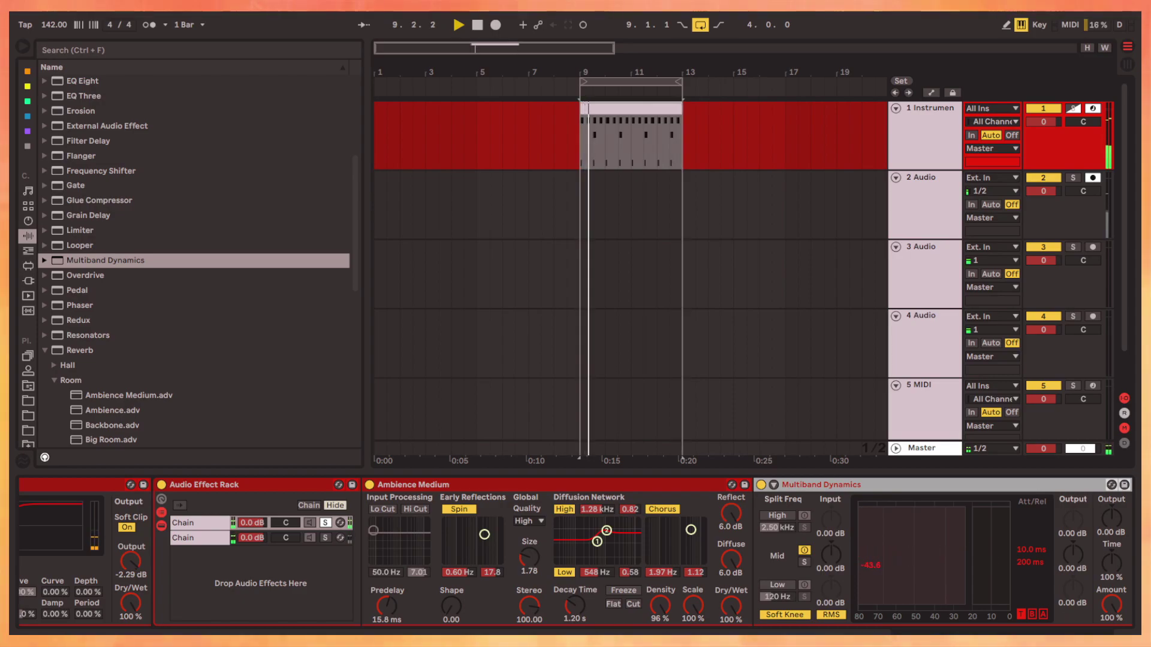
scroll(1064, 620, "down", 3)
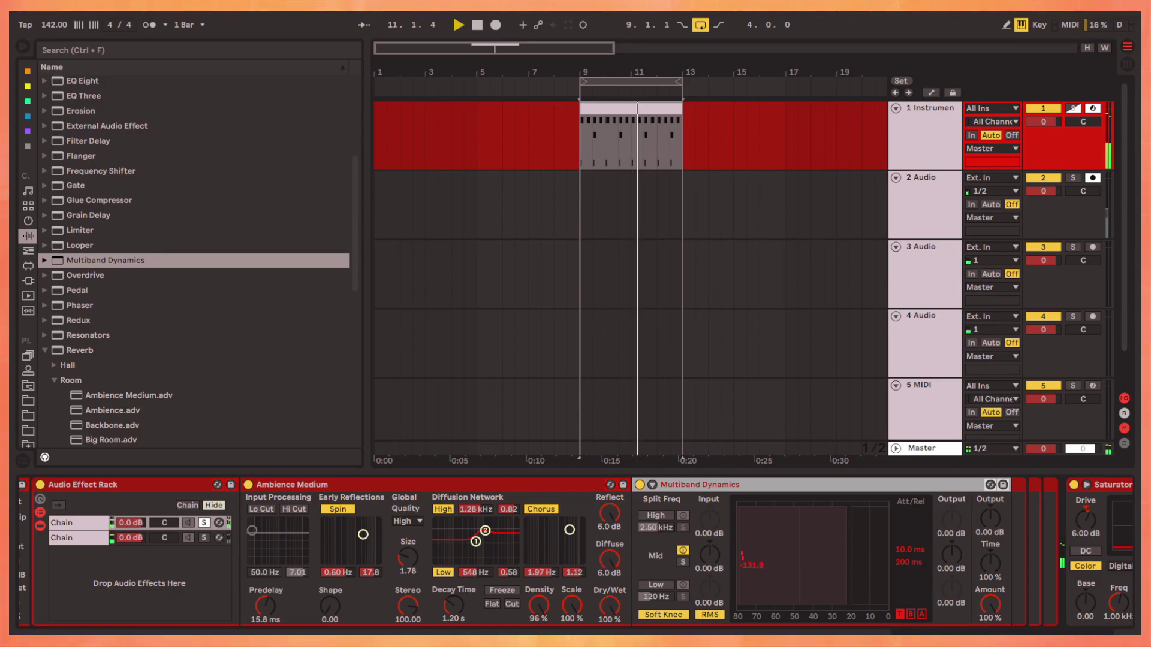
scroll(557, 550, "up", 5)
left_click_drag(394, 522, 394, 575)
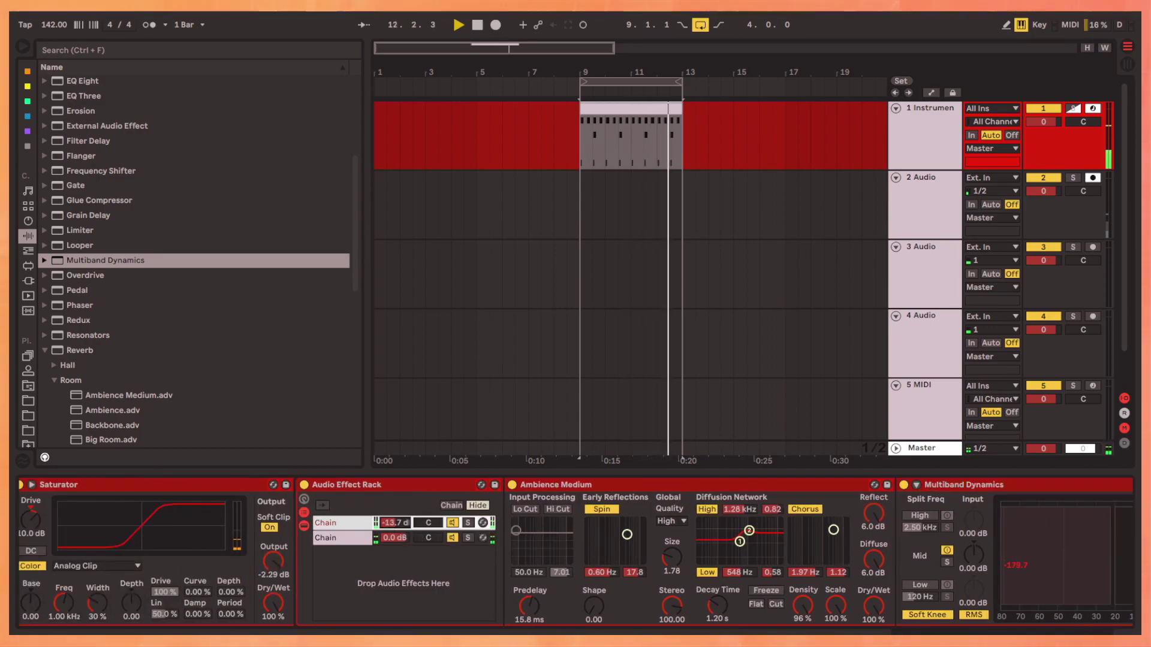
left_click_drag(395, 522, 394, 509)
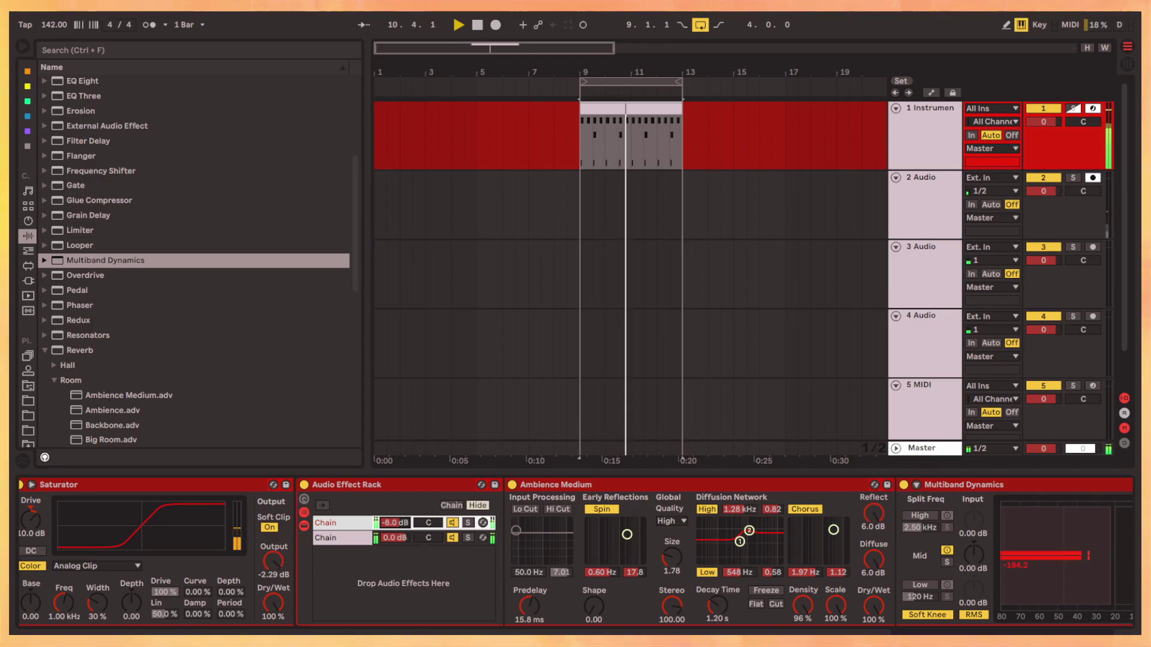
scroll(473, 543, "down", 5)
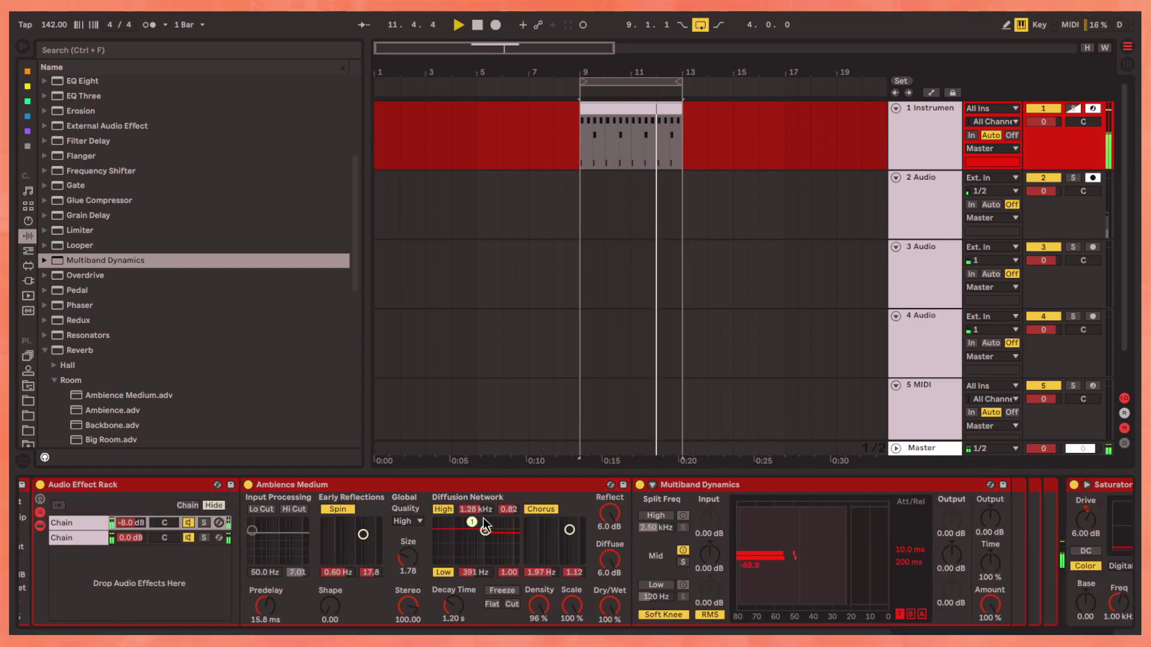
scroll(962, 608, "down", 2)
scroll(291, 290, "up", 3)
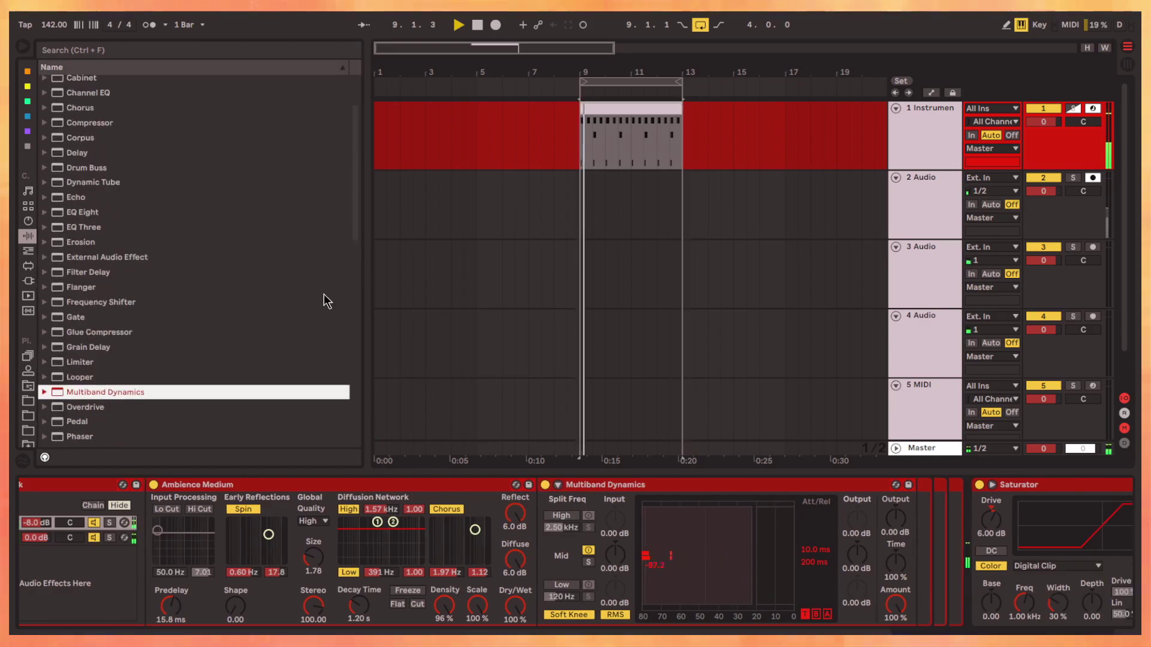
Add EQ Eight after Multiband Dynamics and cut the lows up to about 600 Hz
left_click(147, 212)
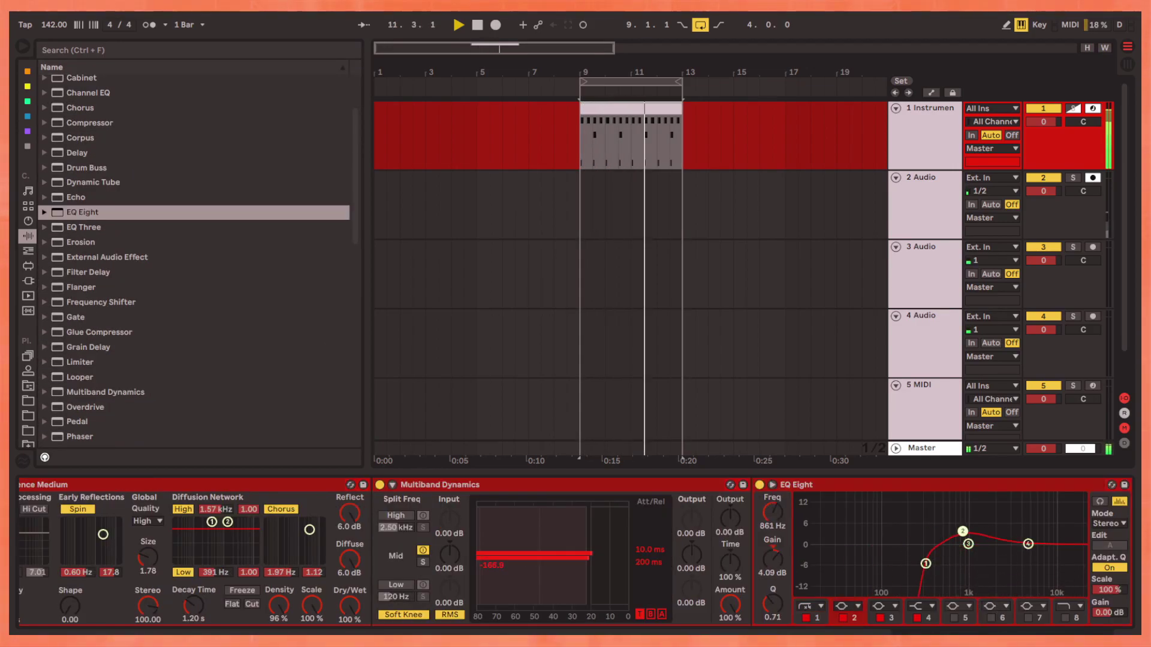
mouse_move(926, 563)
left_mouse_down()
mouse_move(948, 559)
mouse_move(939, 570)
mouse_move(952, 529)
left_mouse_up()
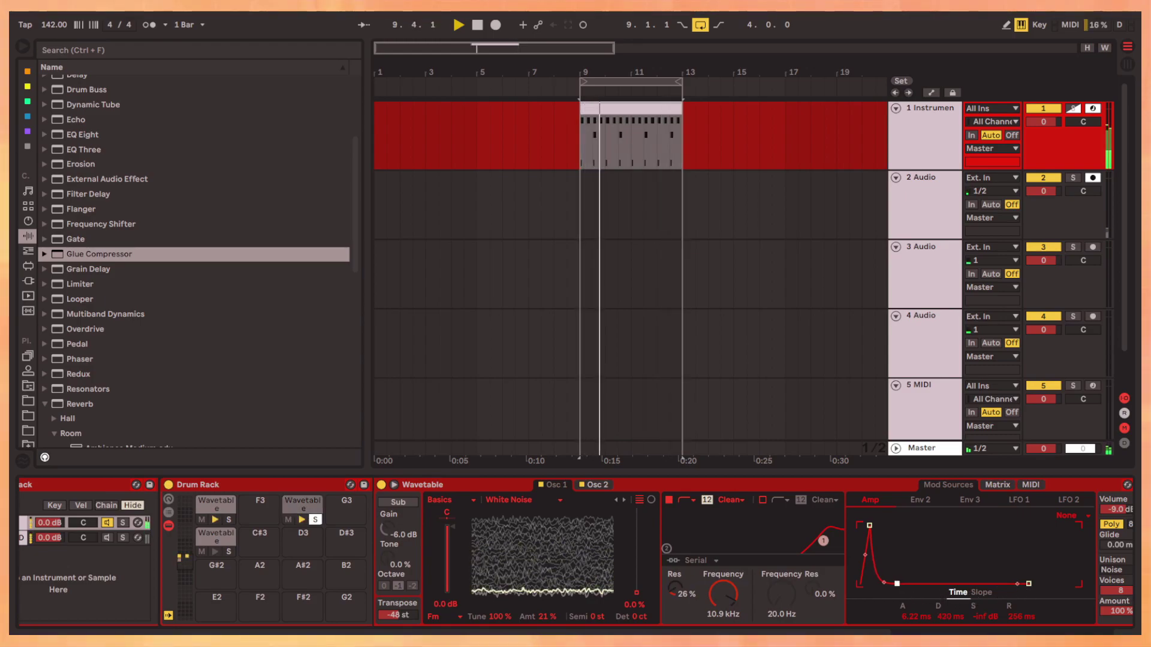
scroll(576, 553, "right", 3)
scroll(575, 552, "right", 3)
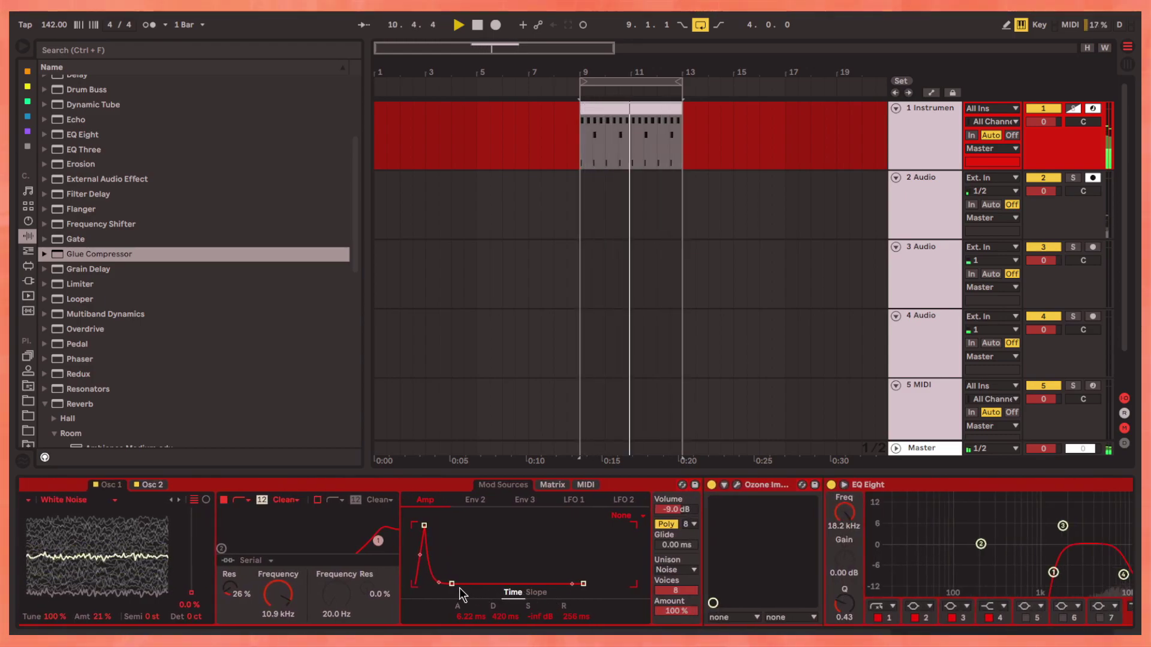
scroll(395, 525, "left", 8)
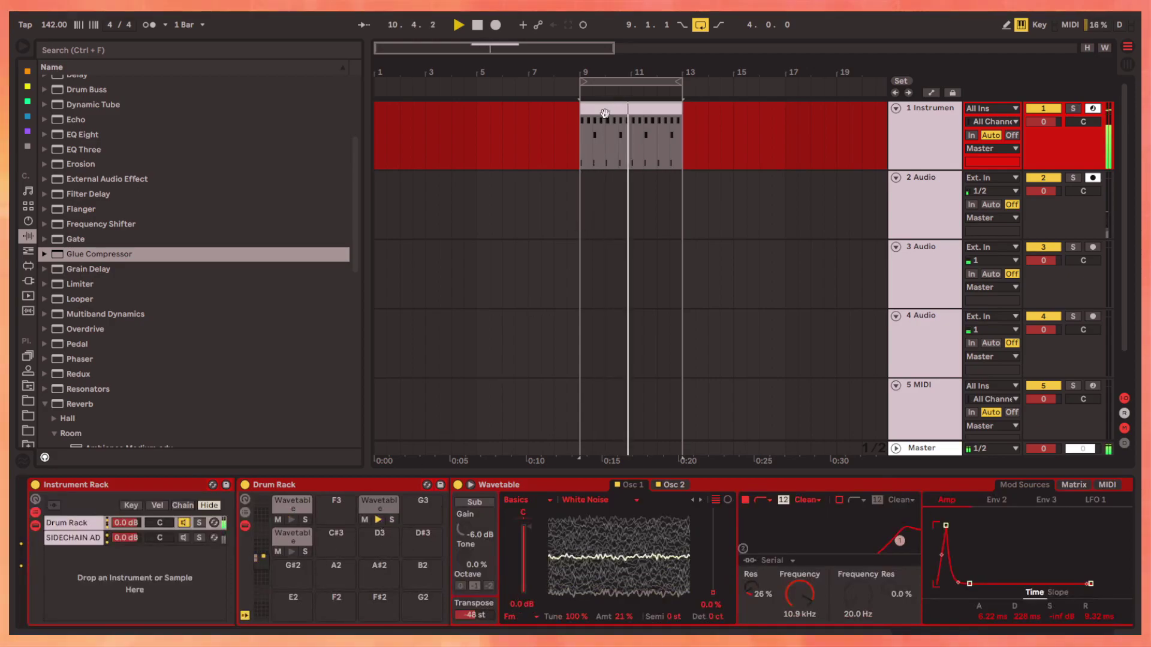
Open the drum clip and select its bottom-lane notes from beat 1.3 to 4.3
double_click(629, 136)
key("space")
left_click(376, 525)
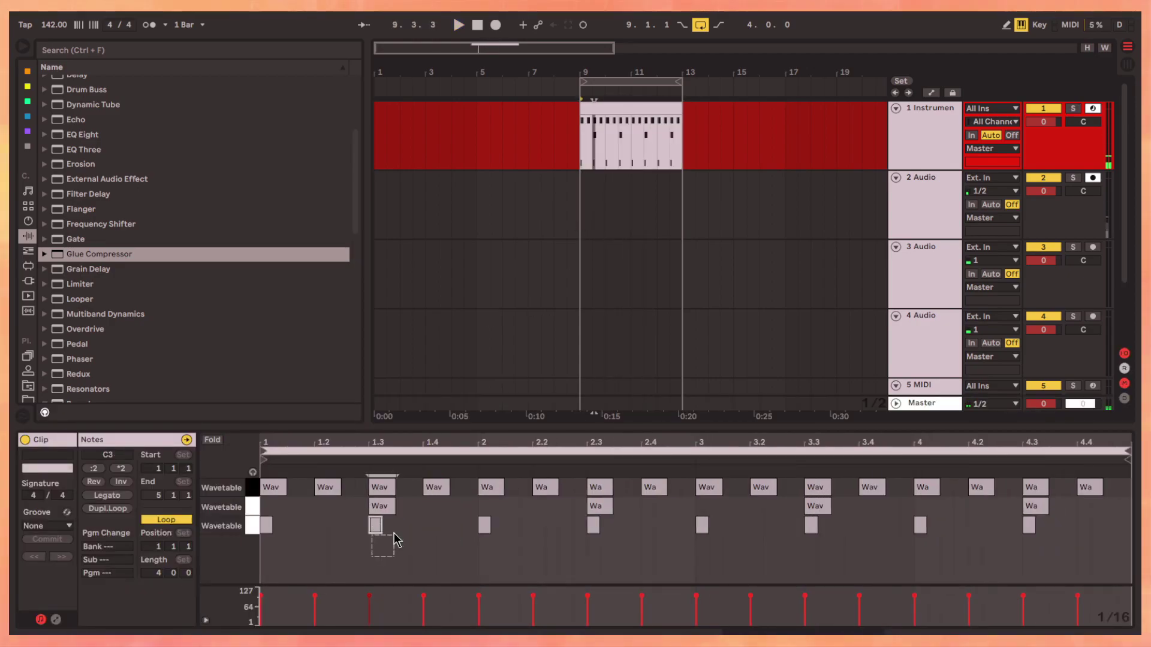
left_click(1028, 525)
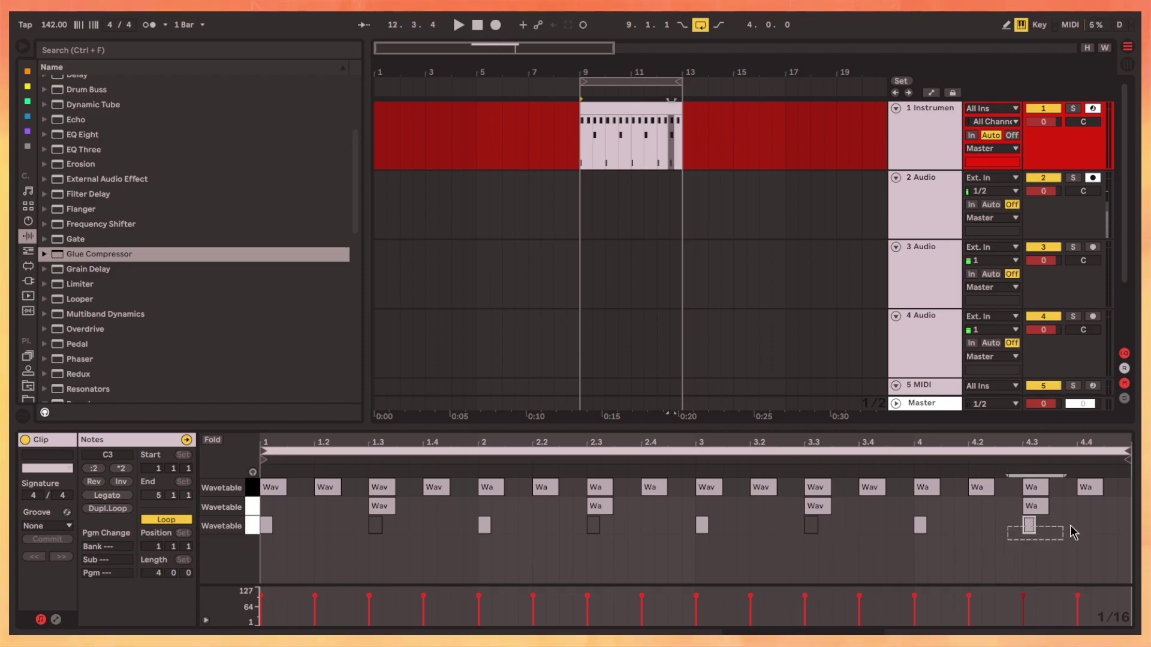
left_click(625, 109)
Audition the edited beat from bar 9 while returning to the device chain
key("space")
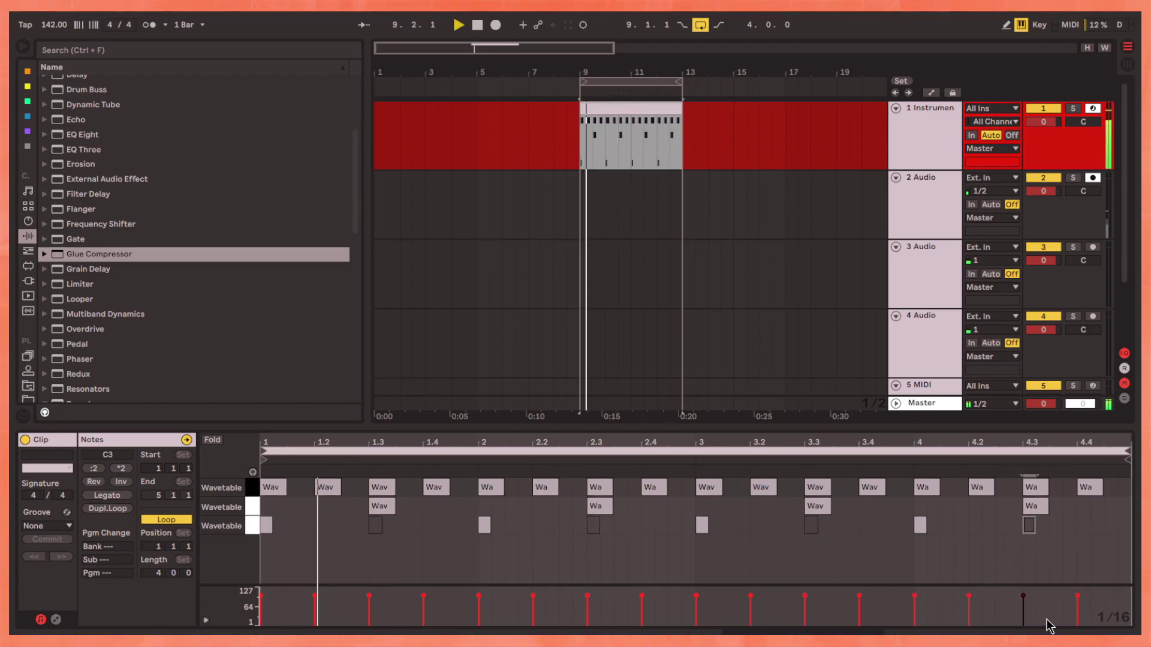
key("shift+Tab")
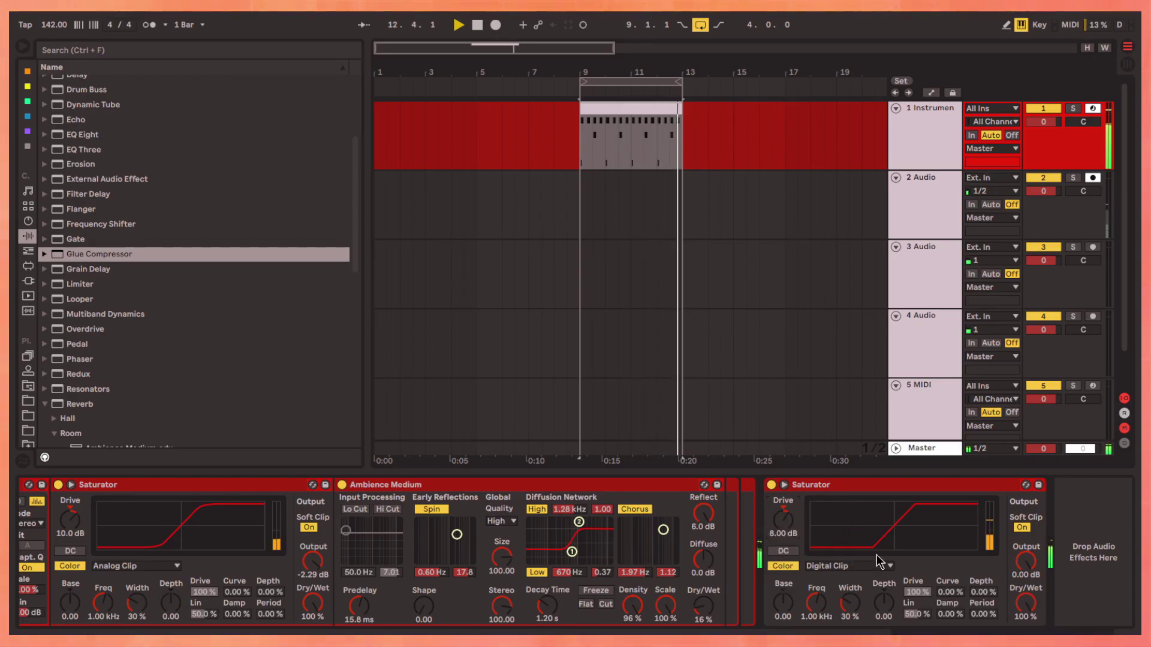
key("space")
scroll(450, 577, "right", 5)
key("space")
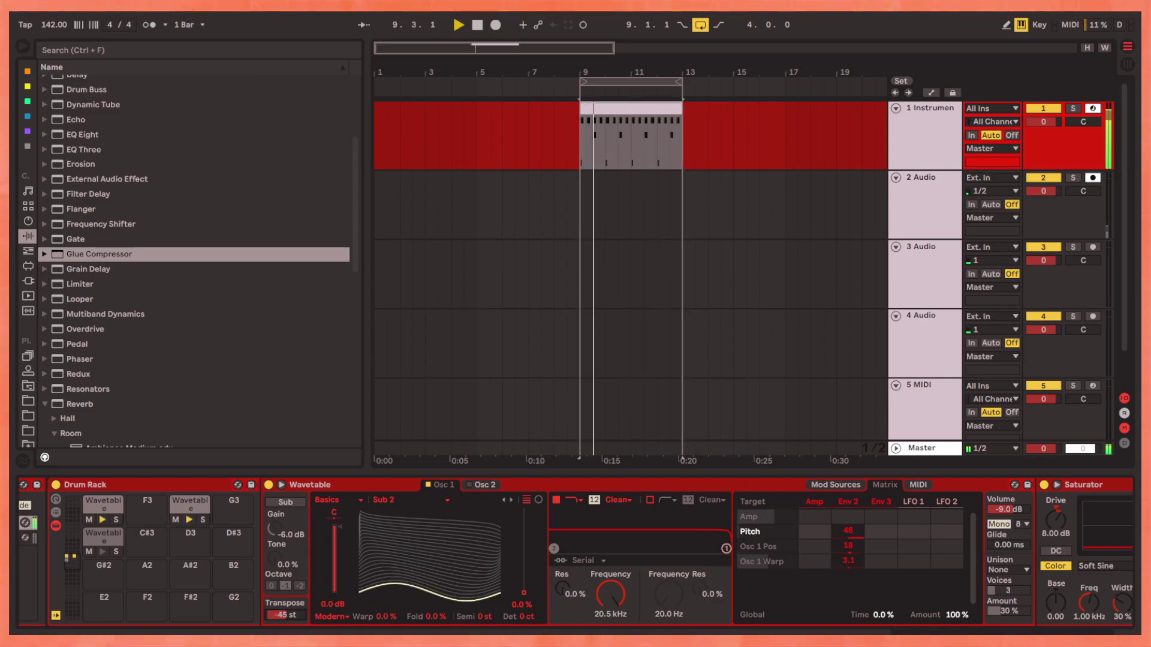
scroll(674, 585, "right", 10)
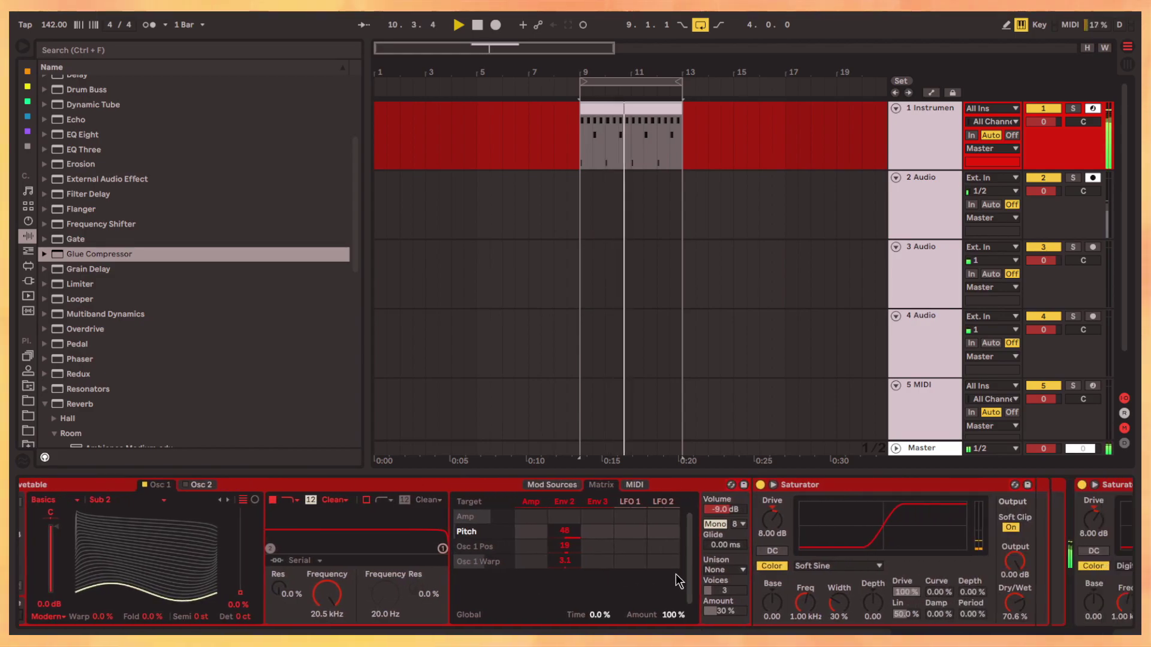
scroll(663, 239, "right", 2)
scroll(629, 208, "down", 1)
Create an empty MIDI clip on the armed Wavetable track 5 across bars 9–13
left_click(637, 386)
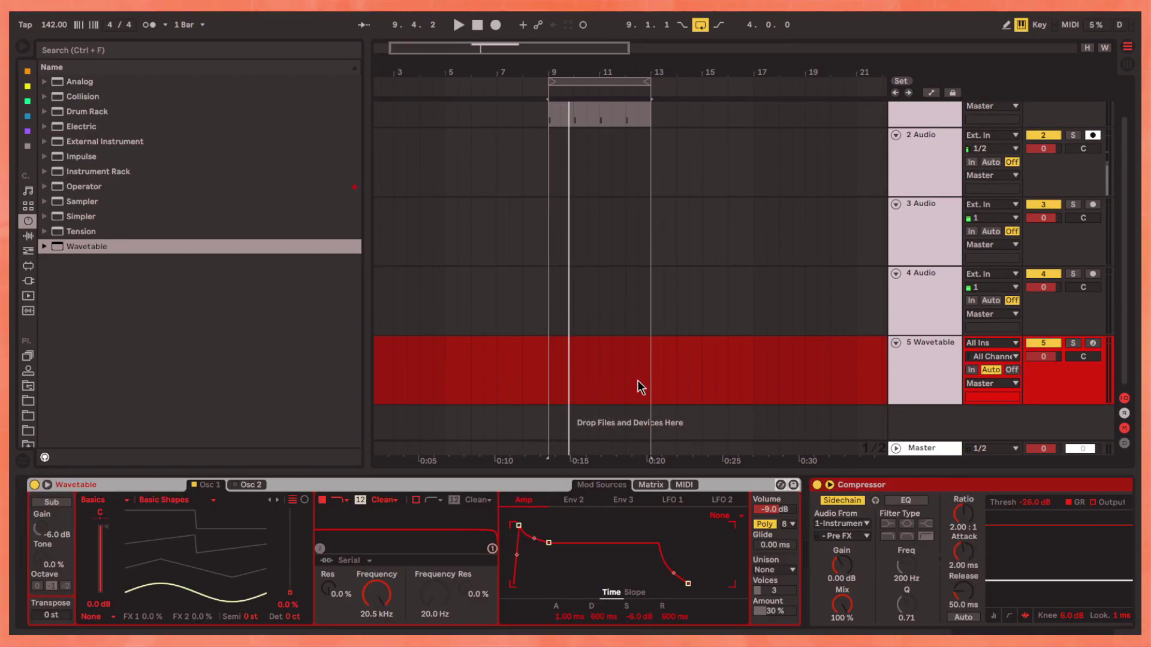
left_click(1093, 344)
left_click_drag(648, 363, 551, 374)
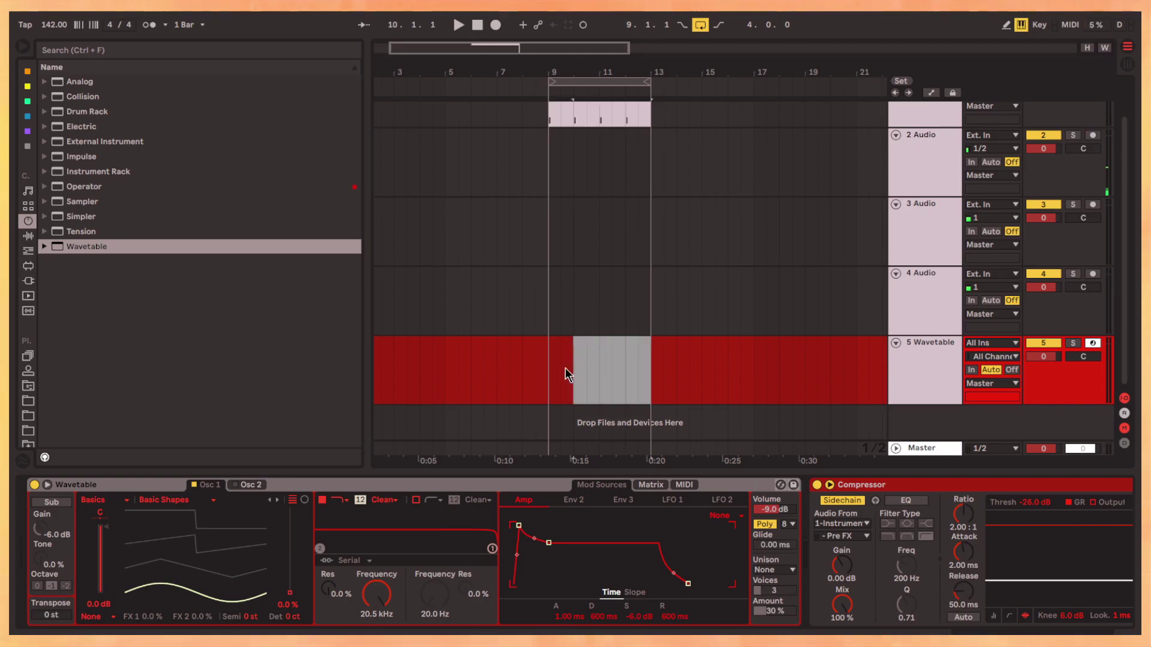
key("ctrl+shift+m")
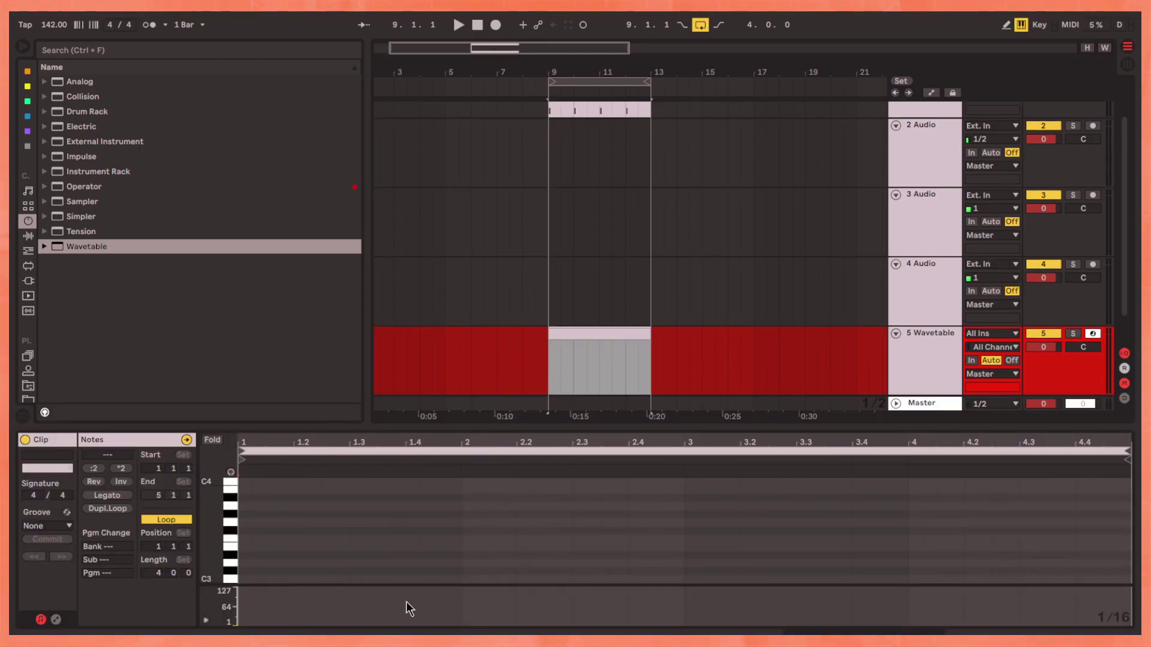
scroll(589, 329, "down", 1)
key("z")
left_click_drag(368, 478, 355, 515)
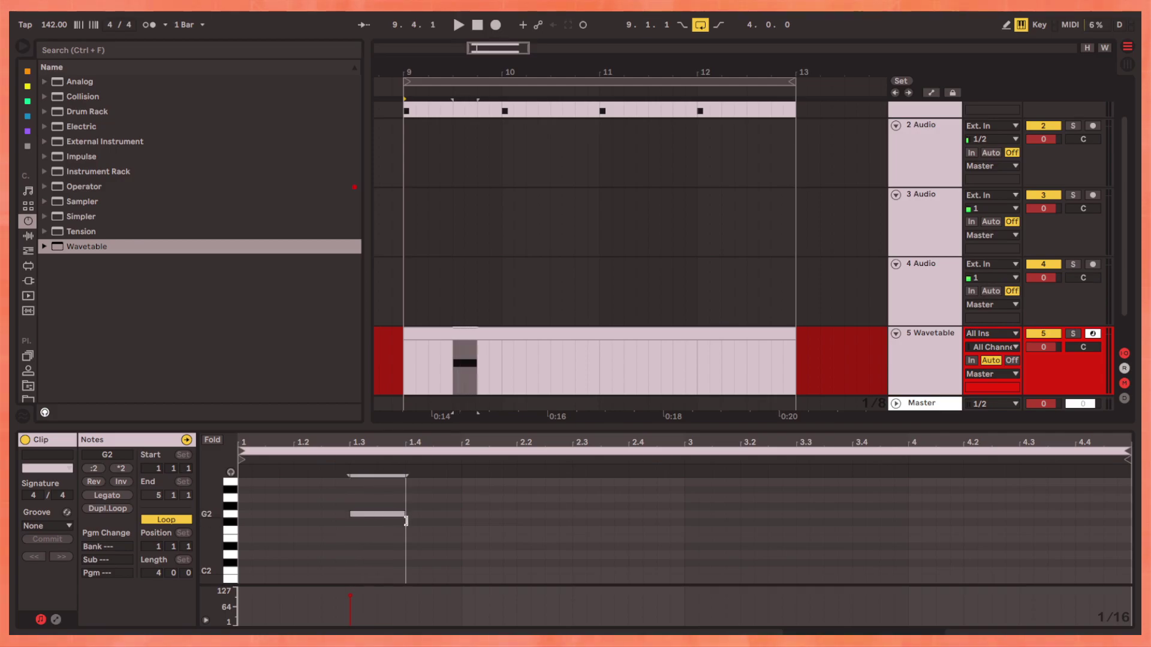
Repeat the G2 note so it plays in each of the four bars
left_click(235, 522)
key("ctrl+d")
key("ctrl+d")
key("ctrl+d")
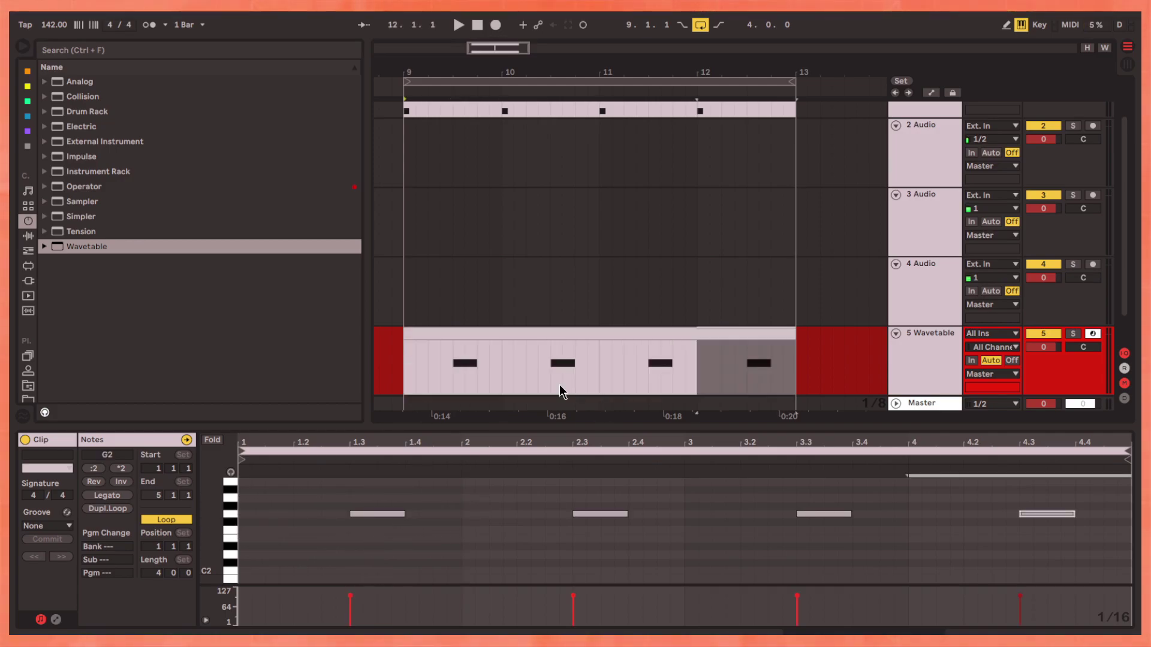
key("space")
Shorten Wavetable's amp envelope so each note decays to silence
key("shift+Tab")
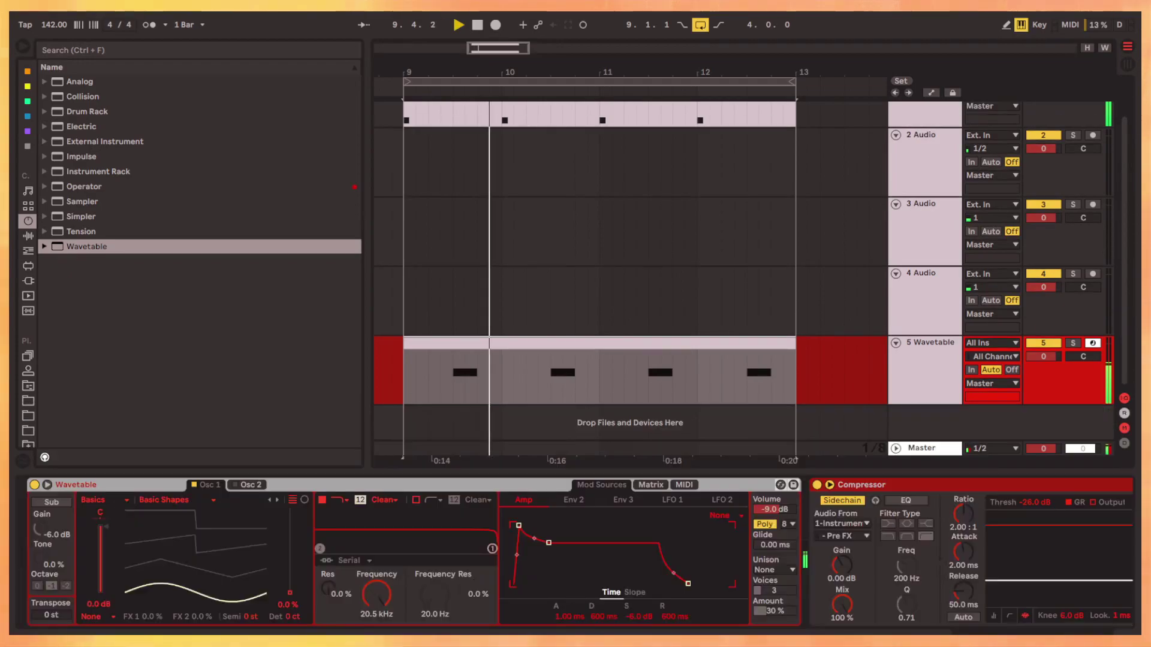
left_click(572, 619)
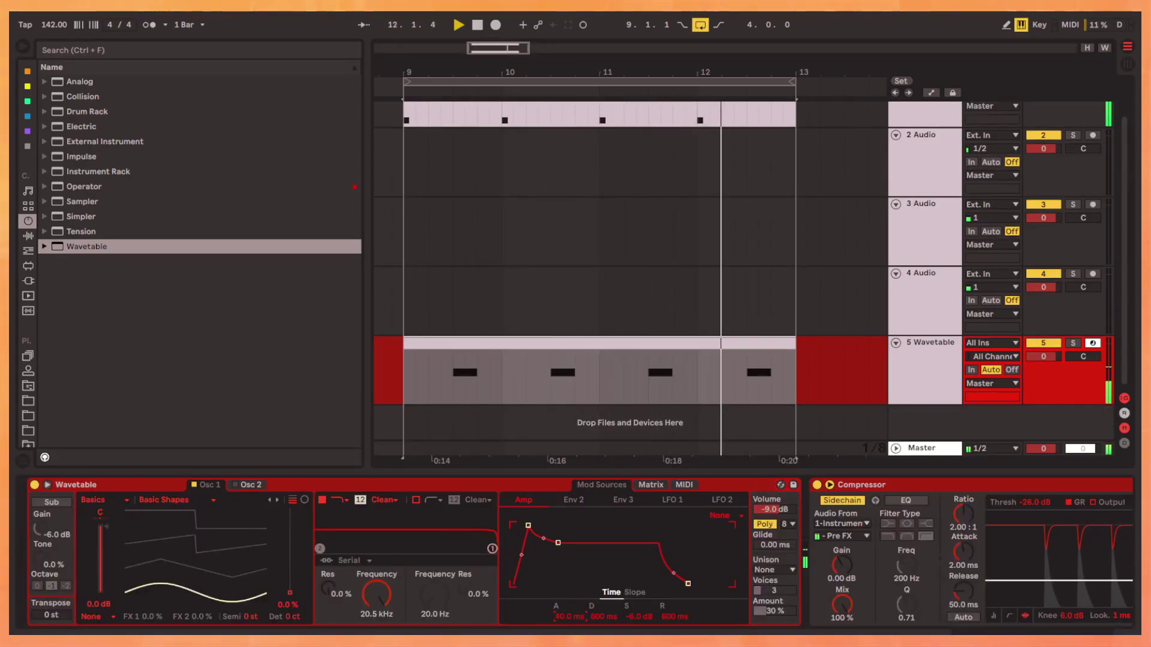
mouse_move(667, 621)
left_mouse_down()
mouse_move(667, 643)
mouse_move(639, 641)
mouse_move(674, 601)
left_mouse_up()
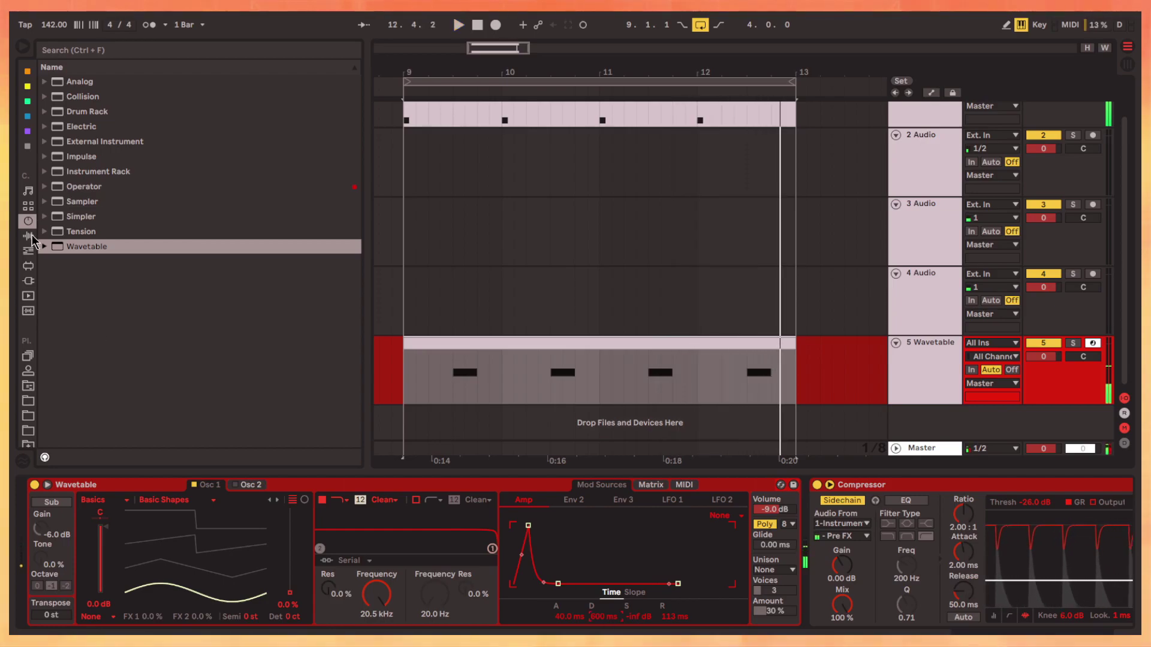
Add a Delay after Wavetable with Sync off and a 60 ms time
left_click(28, 235)
left_click_drag(78, 232, 744, 512)
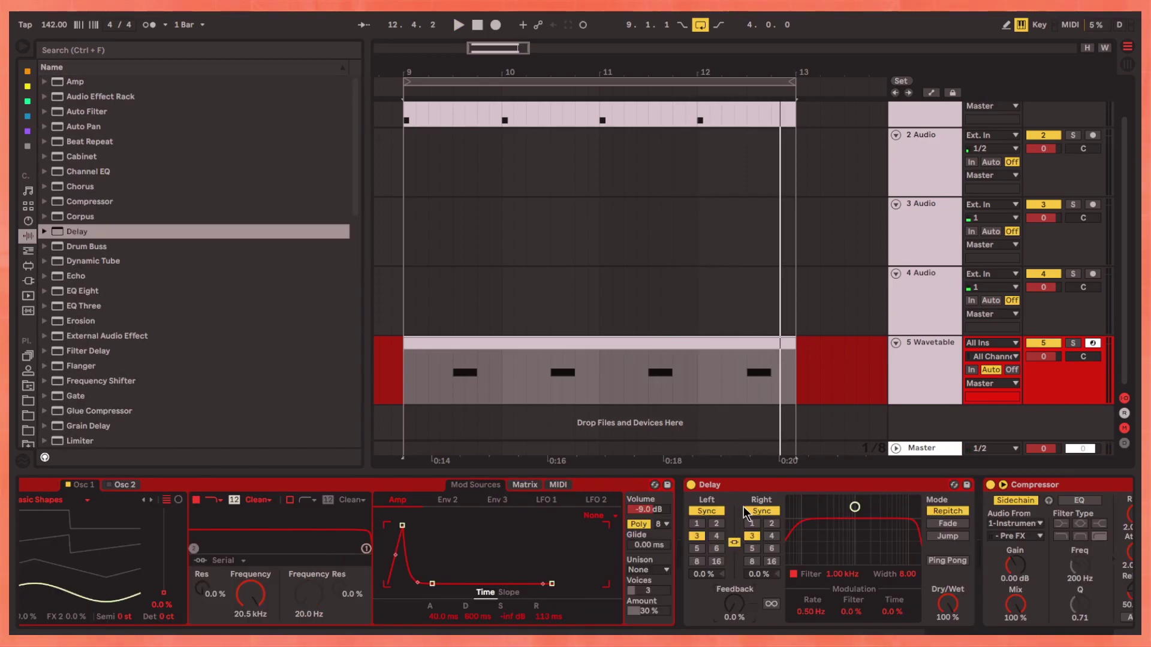
left_click(793, 574)
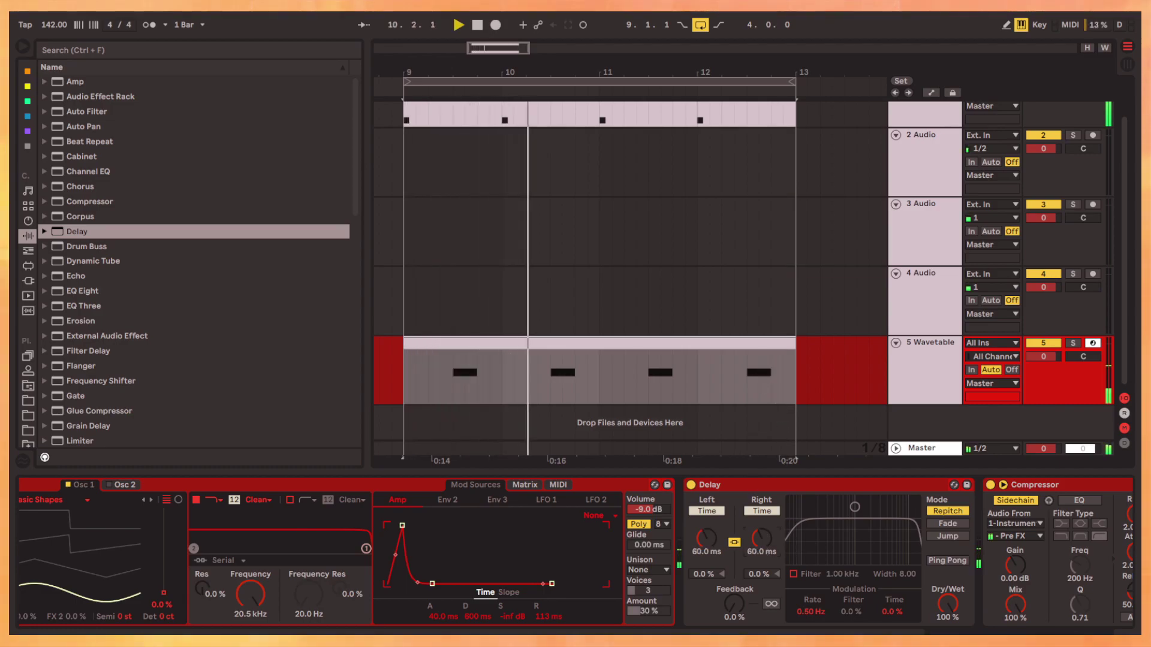
Load the Modern Sweep 1 wavetable, transpose down three octaves, and adjust filter and Env 2 decay
left_click(112, 500)
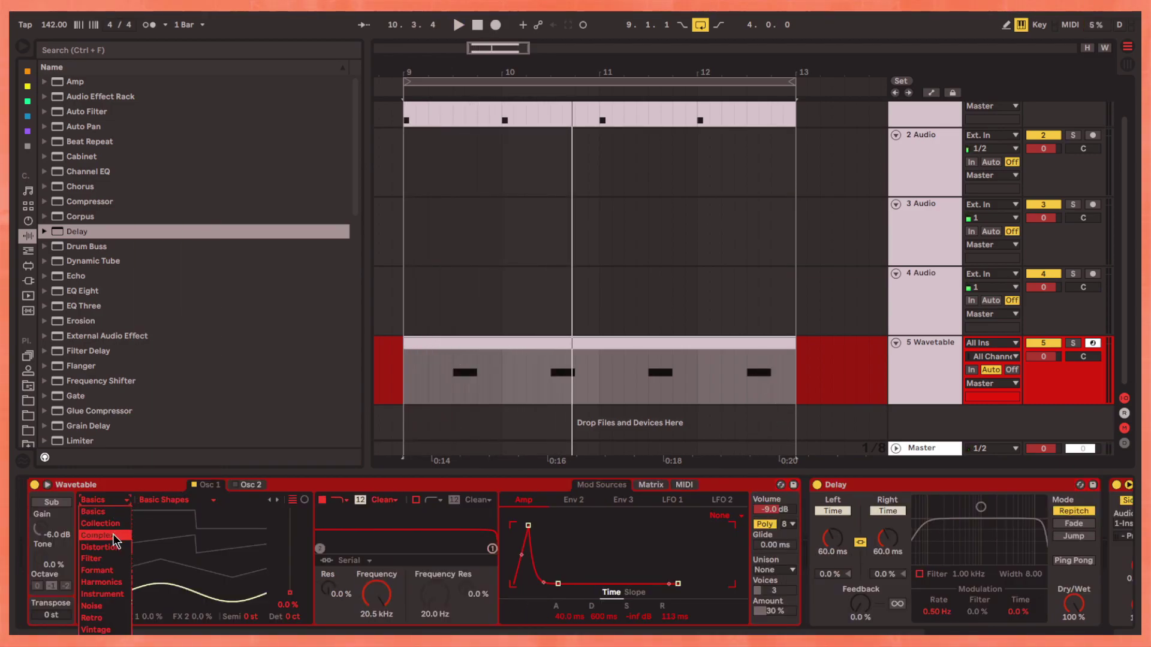
left_click(103, 559)
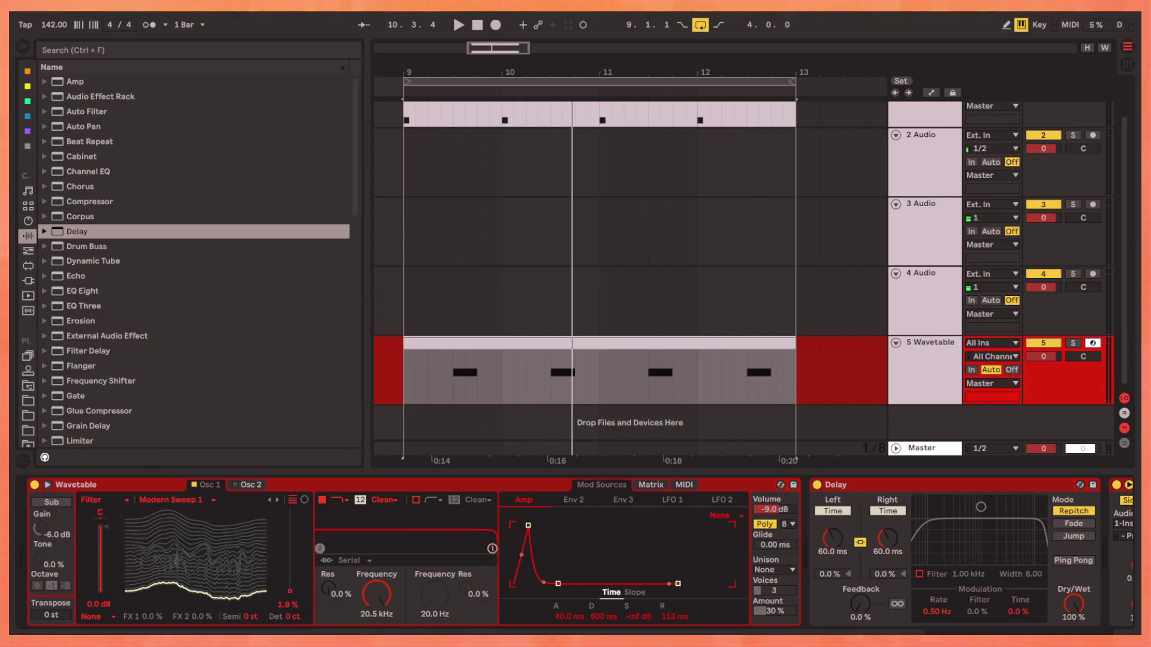
left_click_drag(289, 528, 290, 545)
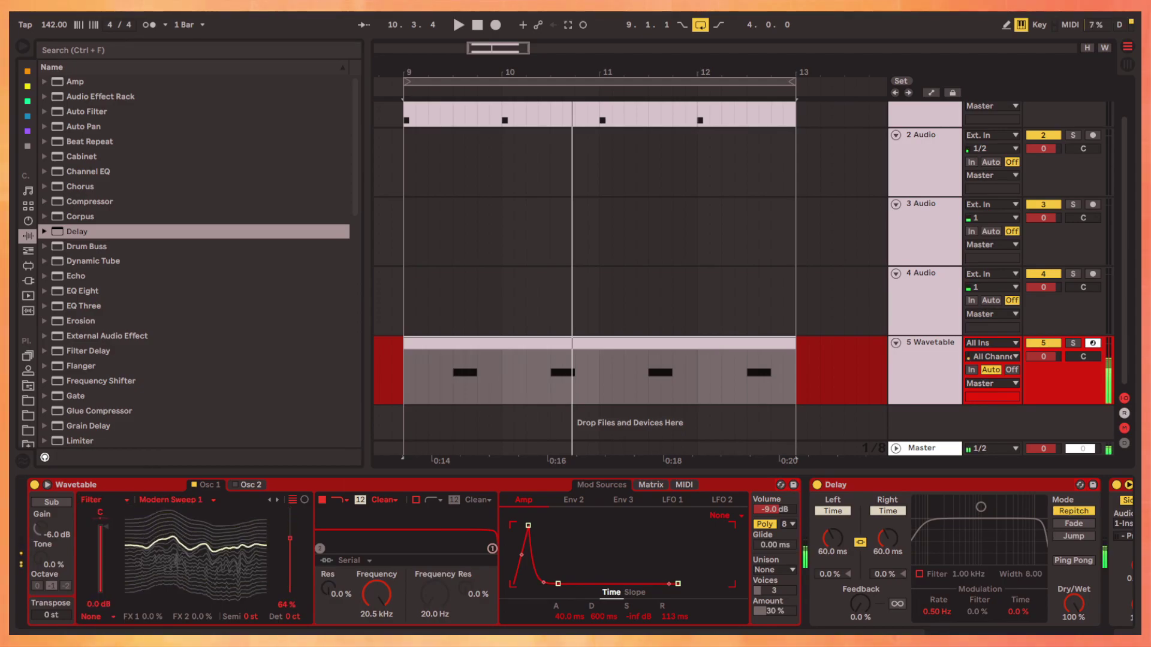
type("-36")
key("Return")
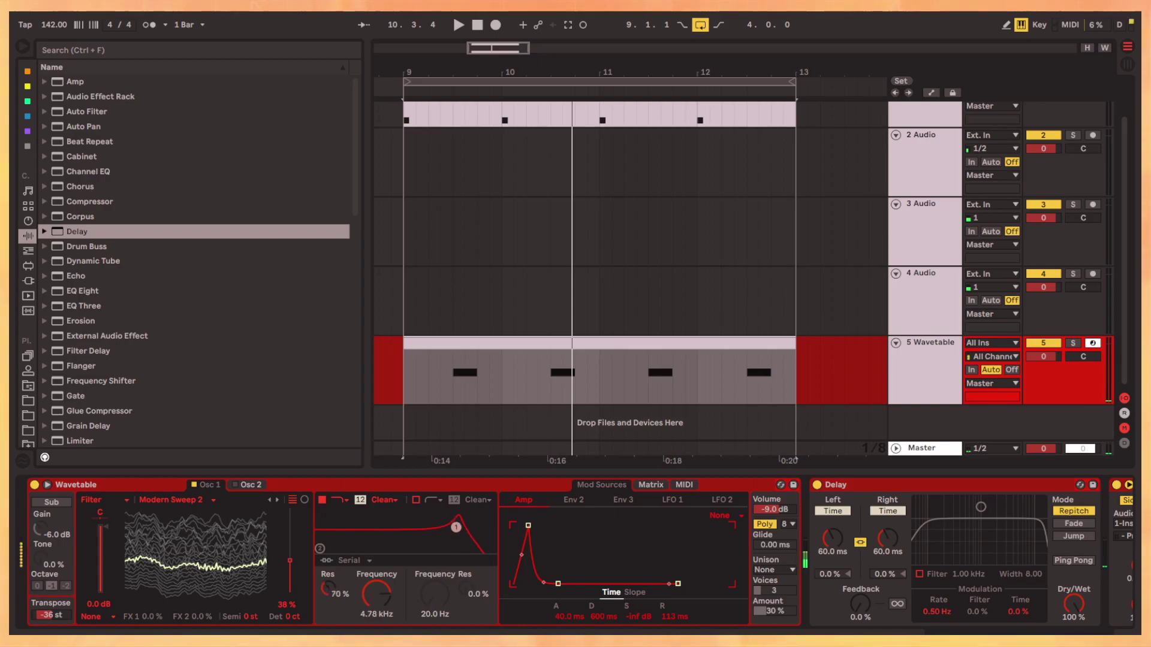
left_click_drag(455, 527, 394, 515)
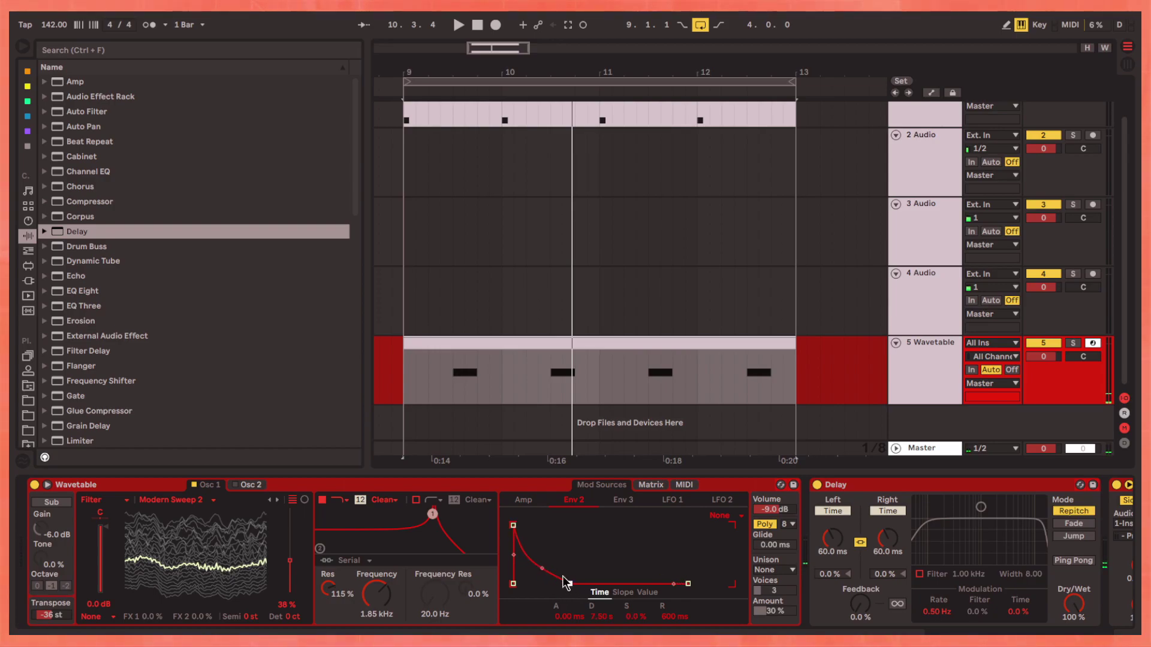
left_click_drag(565, 582, 569, 583)
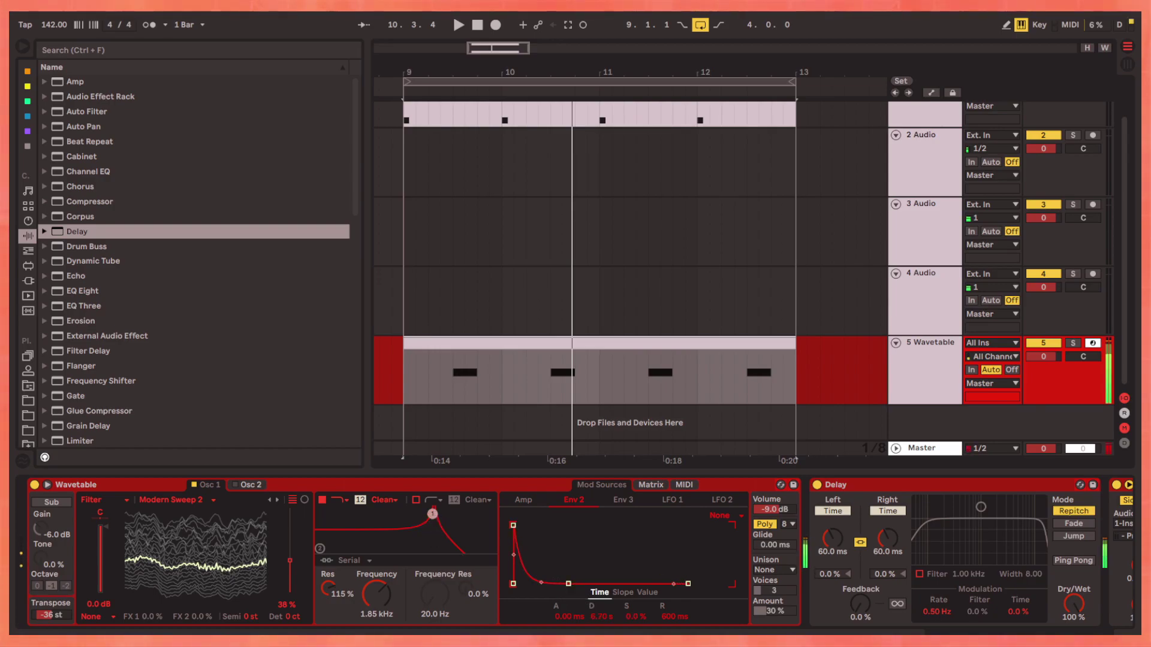
Switch to the Bit Sweep wavetable at 47% pulse width and drop Filter 1 to 277 Hz
left_click(277, 499)
left_click_drag(291, 552, 290, 509)
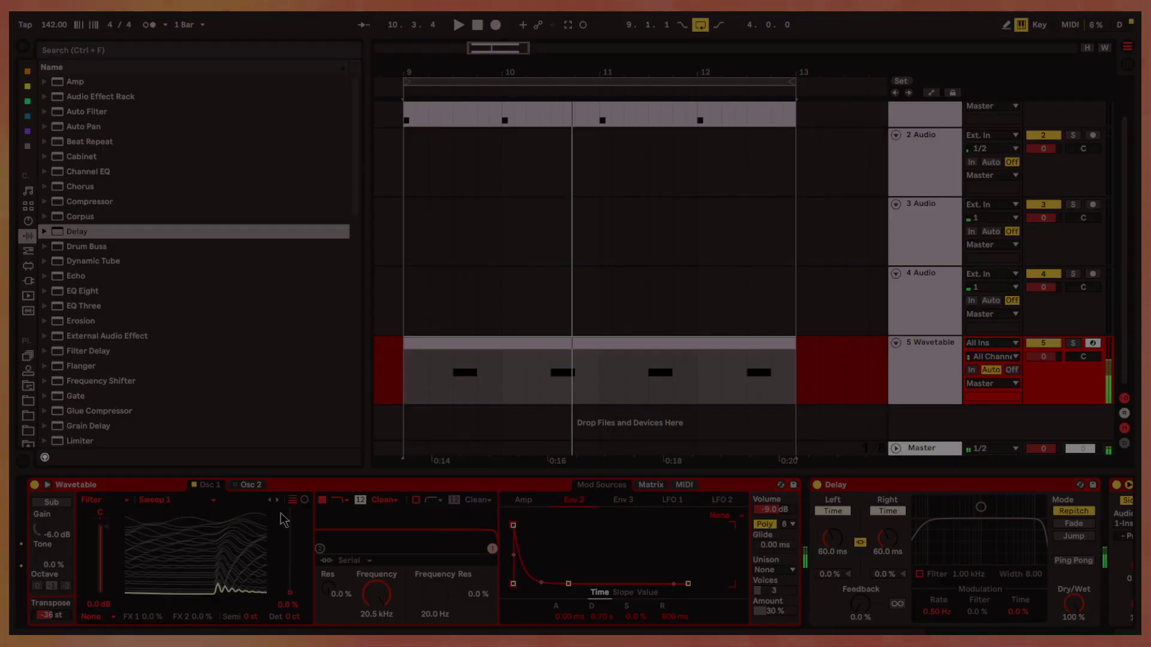
left_click(277, 499)
left_click(276, 499)
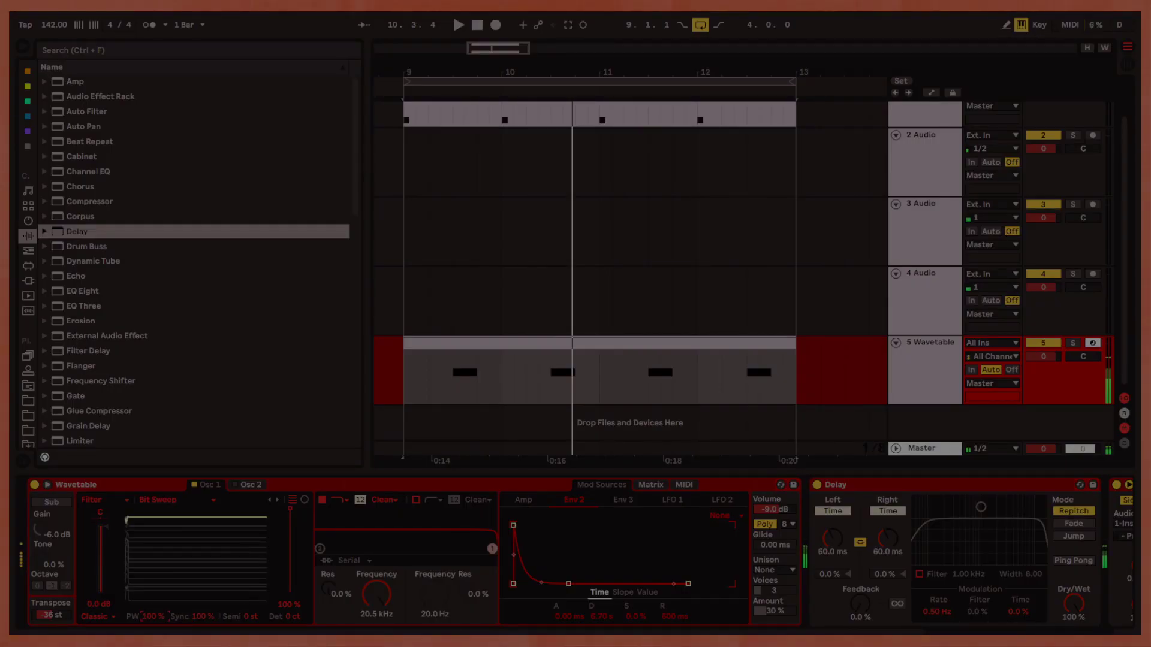
left_click_drag(149, 617, 149, 590)
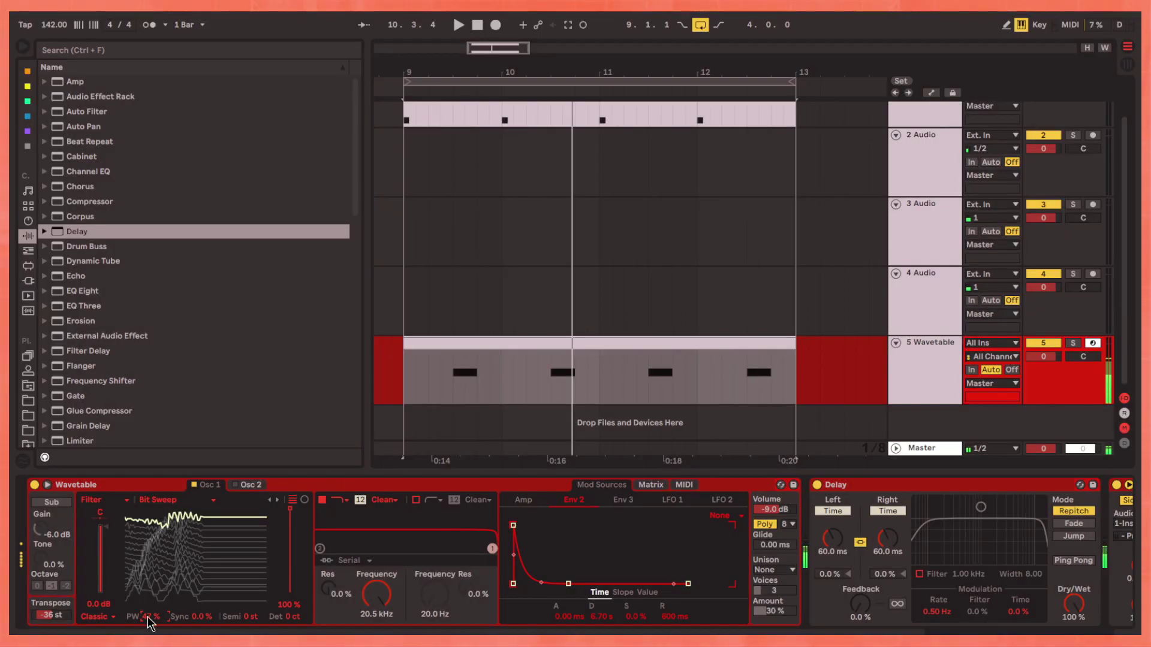
mouse_move(476, 547)
left_mouse_down()
mouse_move(461, 550)
mouse_move(464, 532)
mouse_move(425, 512)
left_mouse_up()
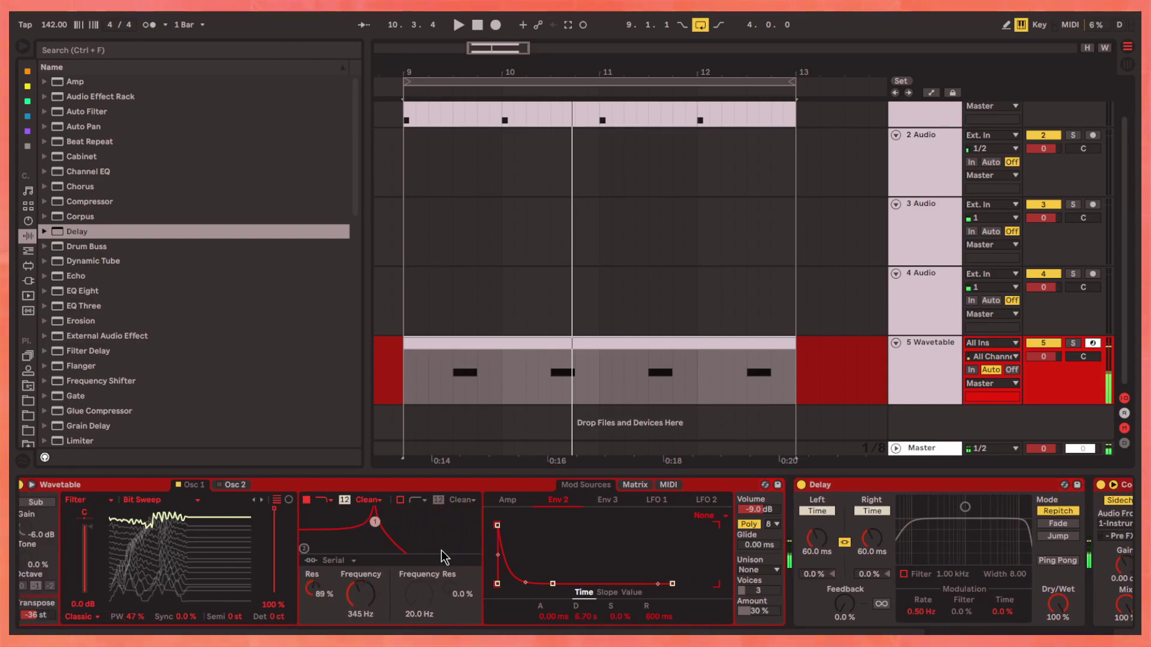
left_click_drag(447, 552, 419, 524)
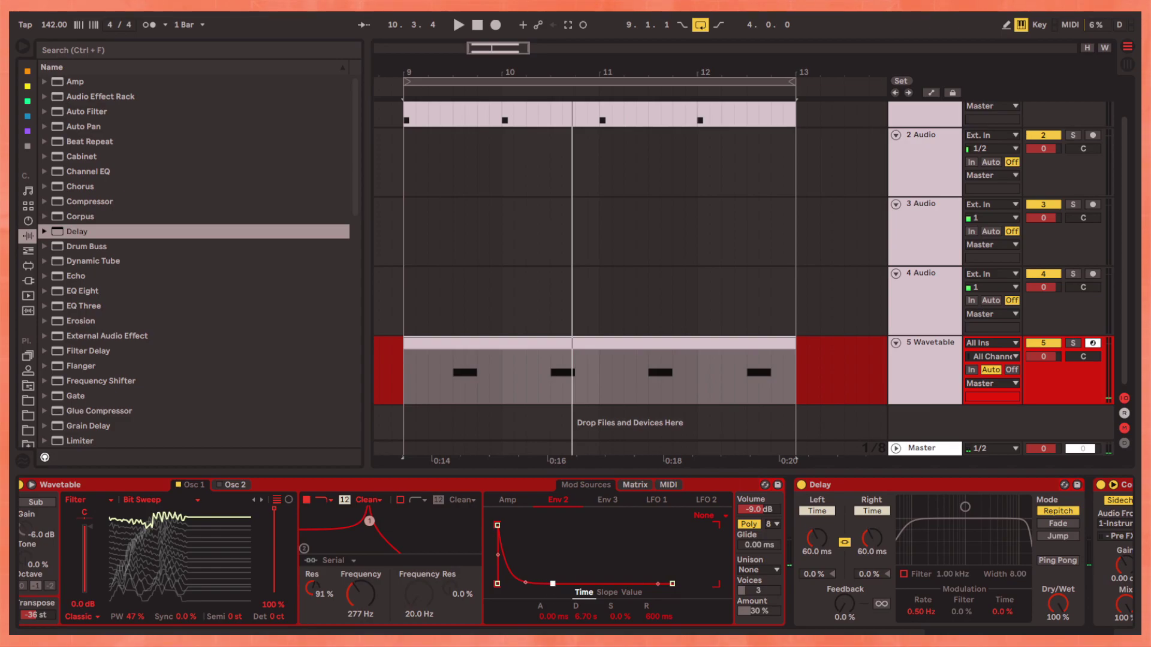
Route Env 2 to Filter 1 Freq in the Matrix and add EQ Eight after Wavetable
left_click(635, 485)
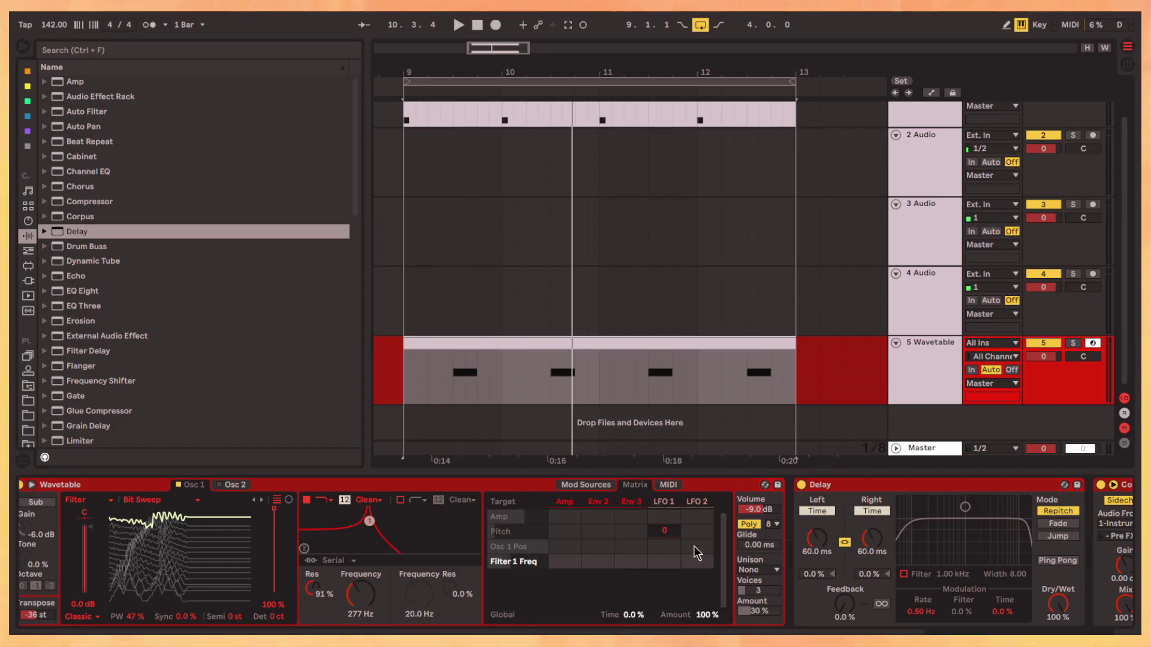
left_click_drag(611, 566, 602, 558)
left_click(585, 484)
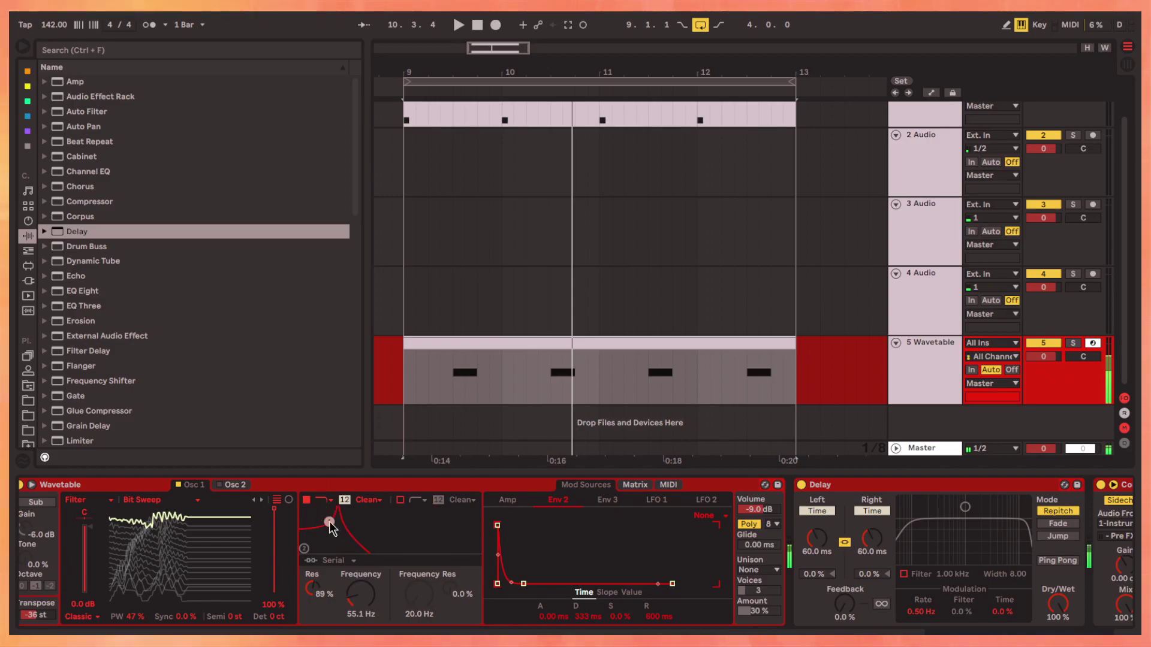
left_click_drag(84, 290, 787, 539)
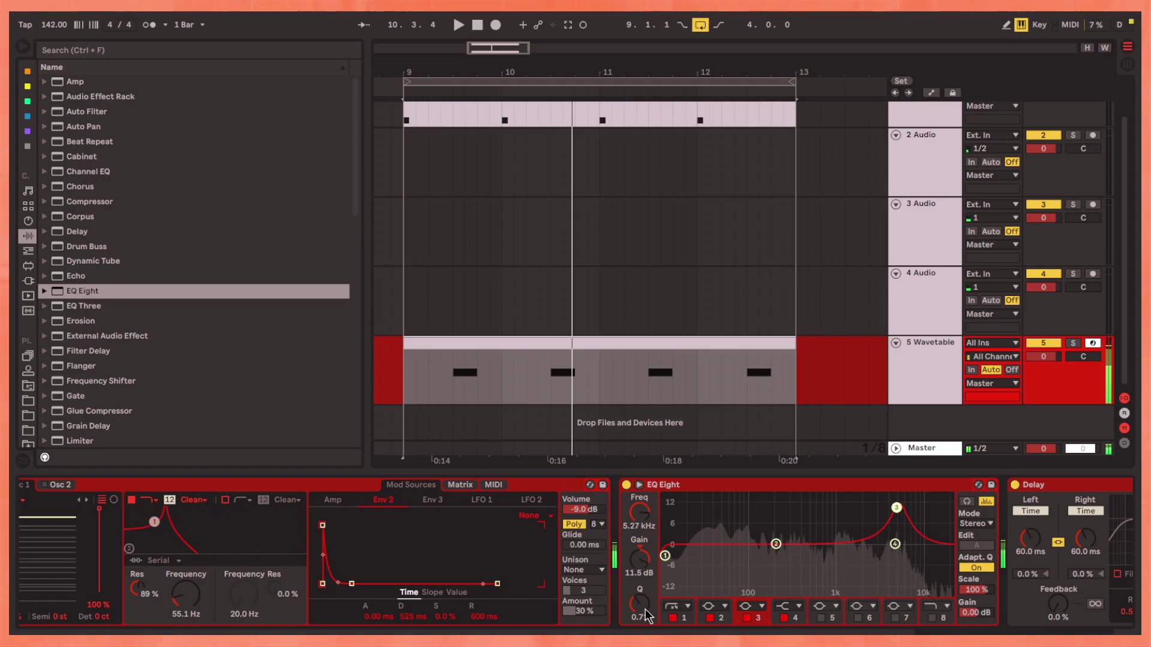
Boost EQ Eight near 1.2 and 5.9 kHz and low-cut below about 190 Hz
left_click_drag(902, 516, 905, 505)
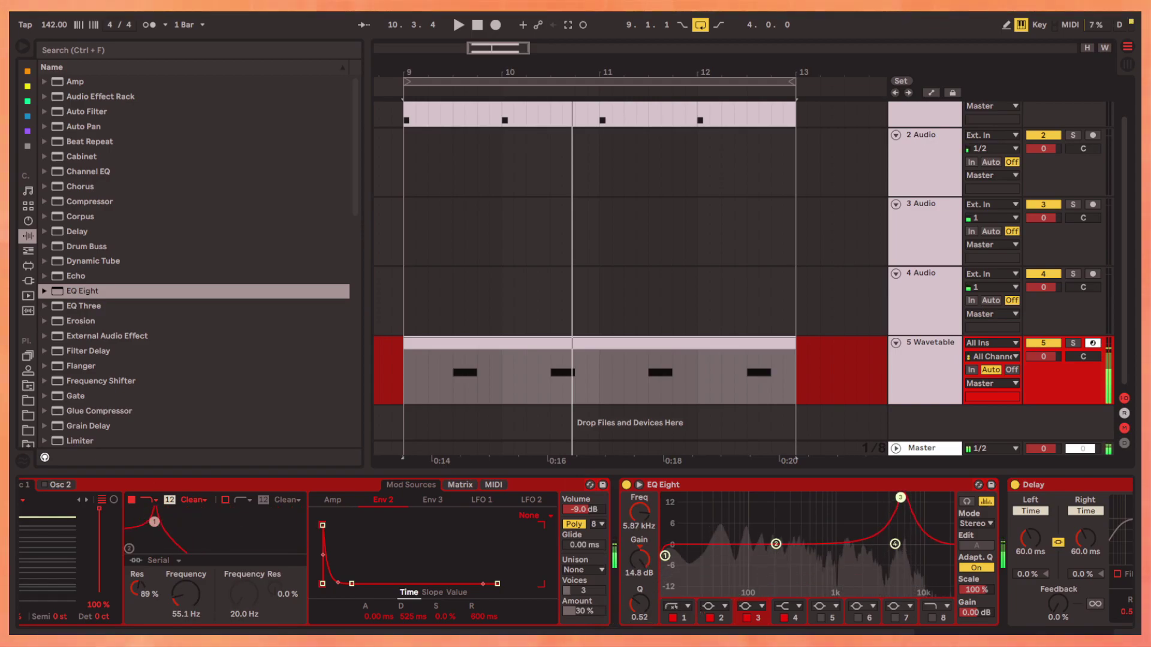
left_click_drag(776, 544, 842, 522)
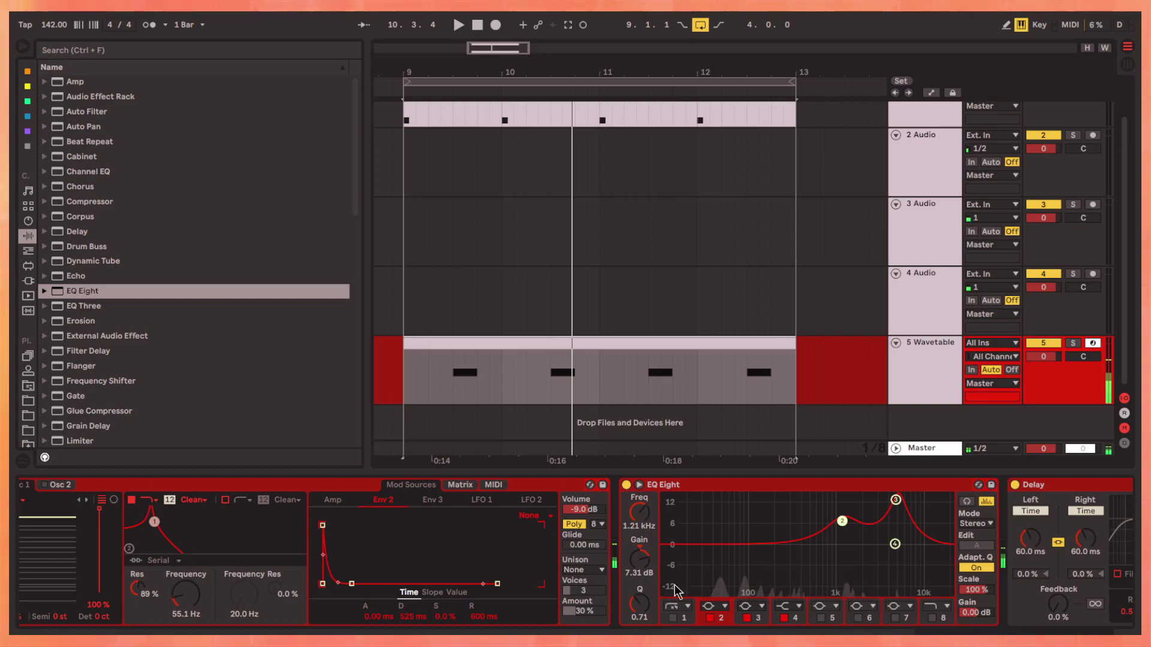
left_click_drag(664, 556, 799, 565)
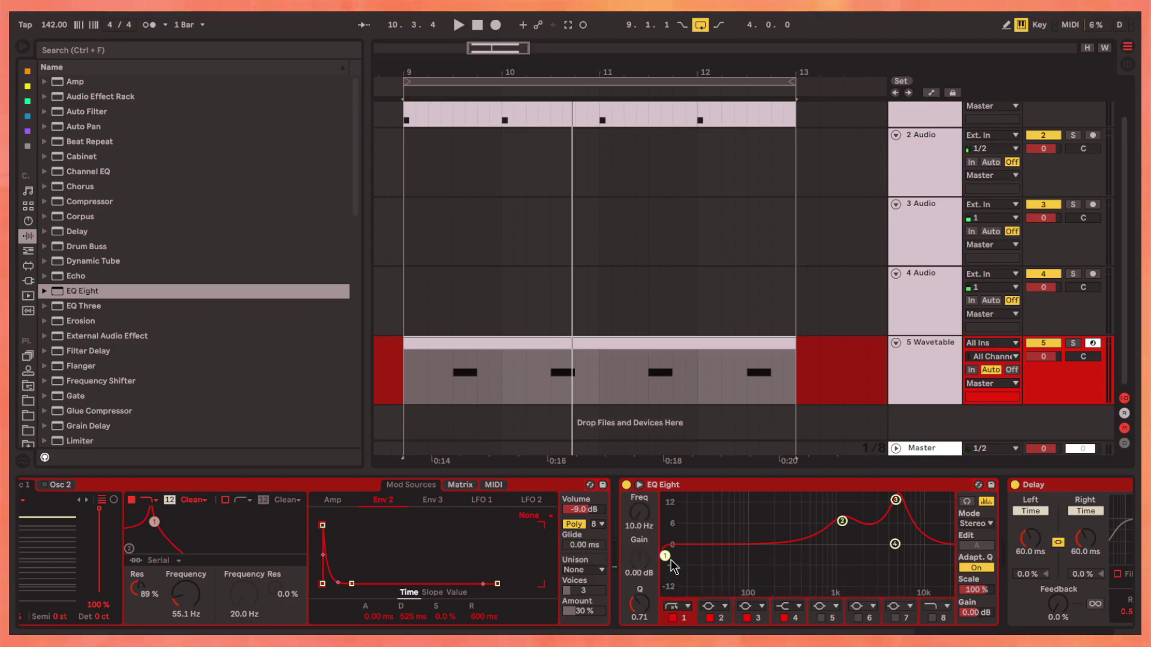
left_click_drag(665, 556, 774, 570)
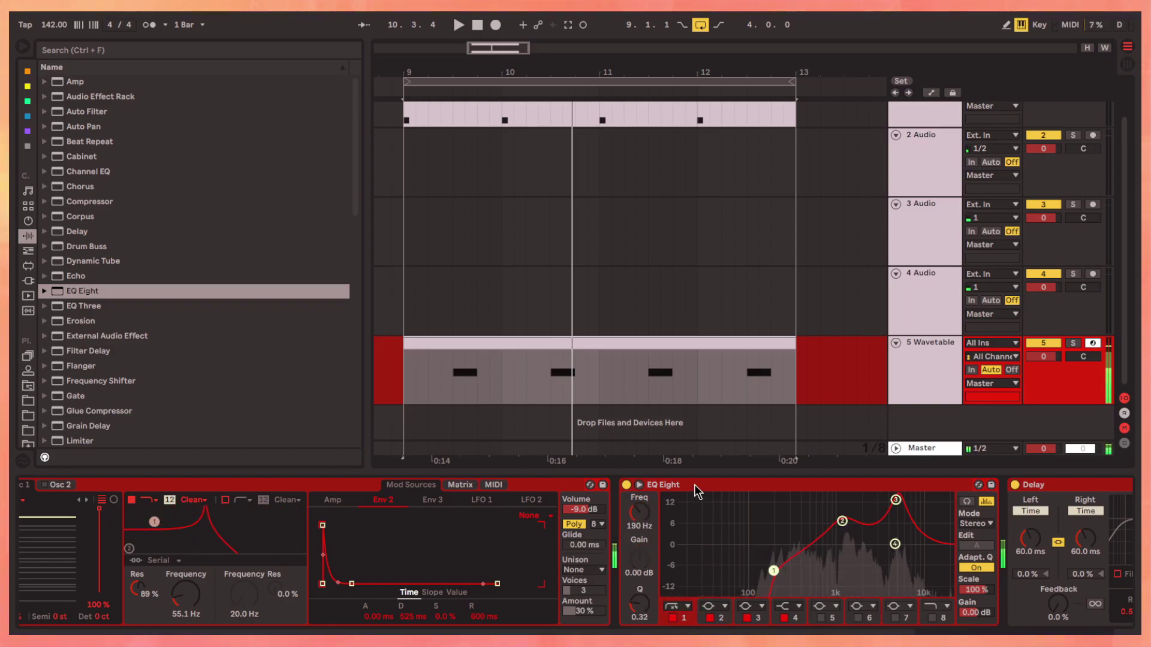
left_click(334, 500)
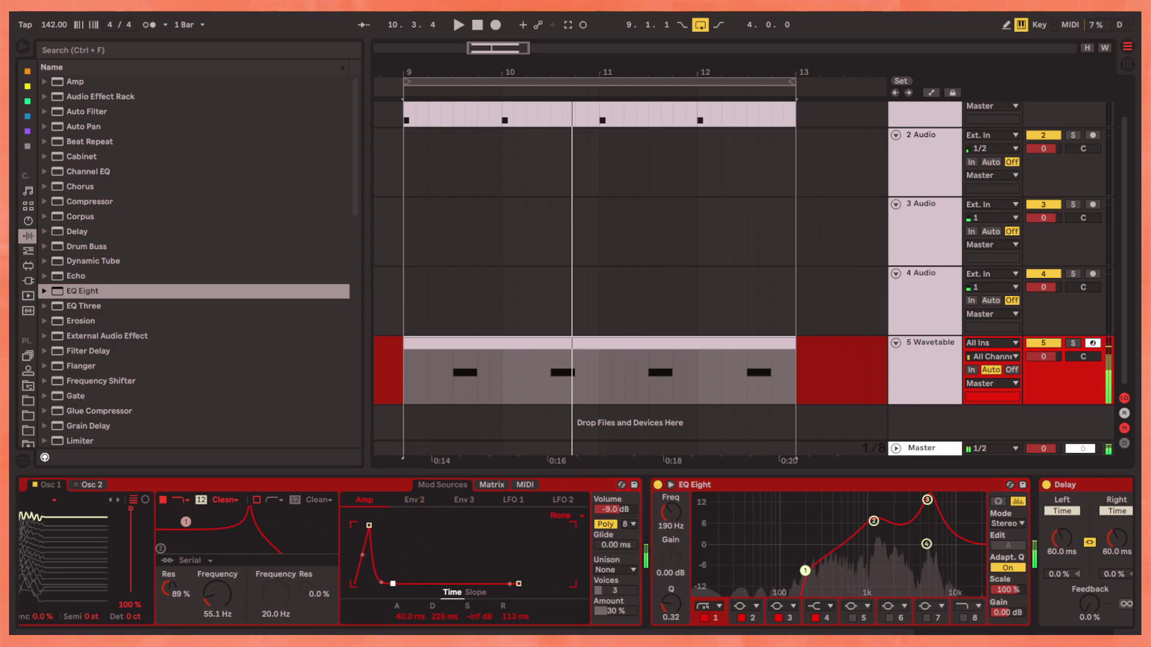
scroll(388, 579, "left", 3)
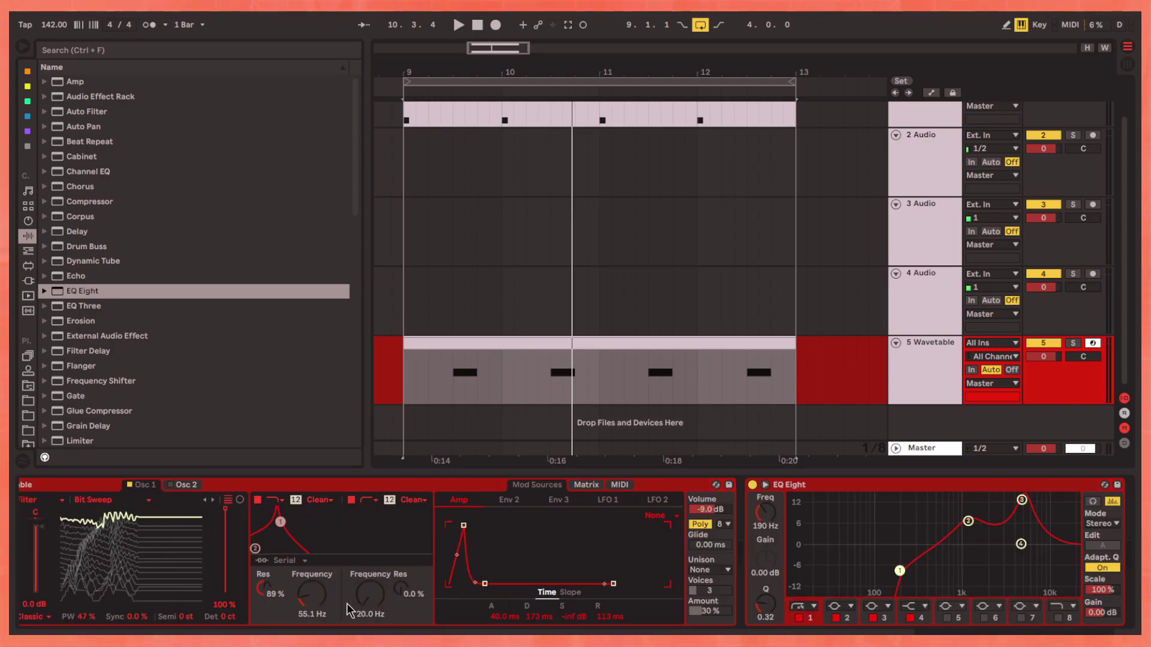
Set Filter 2 near 5.77 kHz with 112% resonance, swept down by Env 2 at -100
left_click_drag(255, 548, 255, 535)
left_click(510, 501)
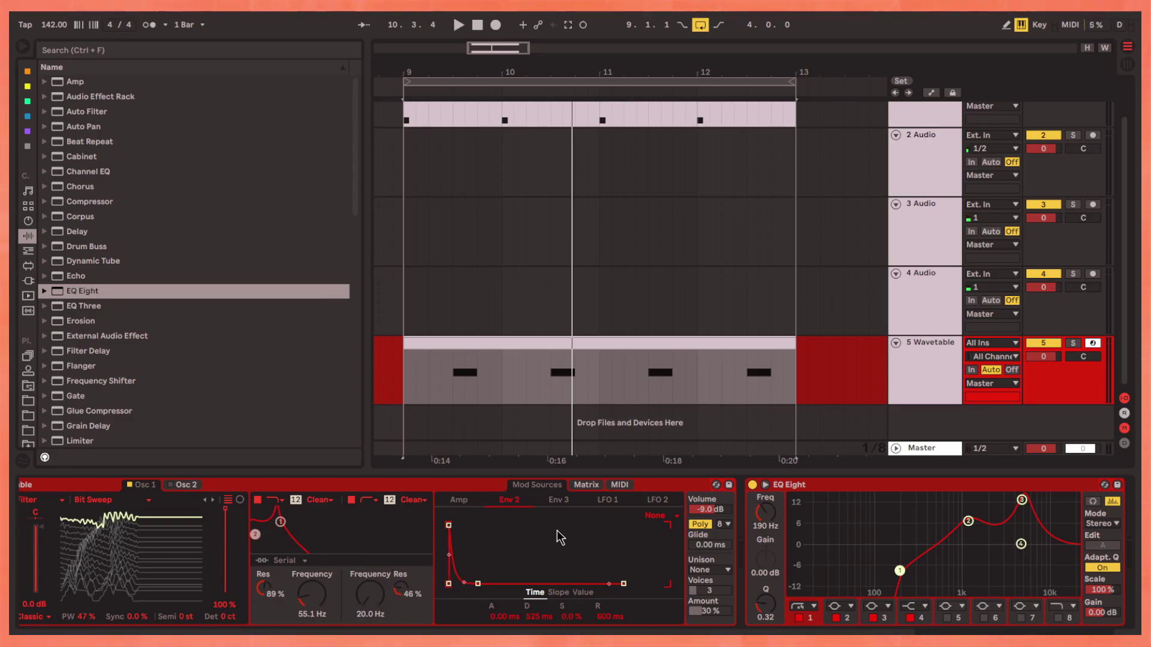
left_click(576, 489)
left_click_drag(568, 576, 569, 630)
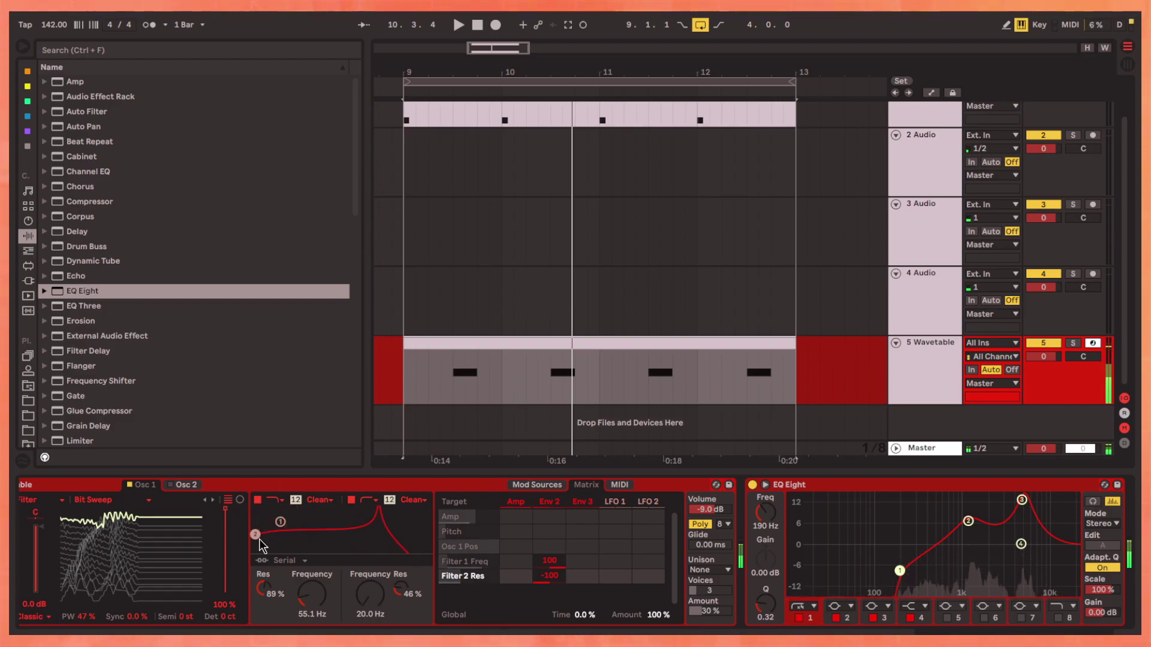
left_click_drag(255, 534, 364, 510)
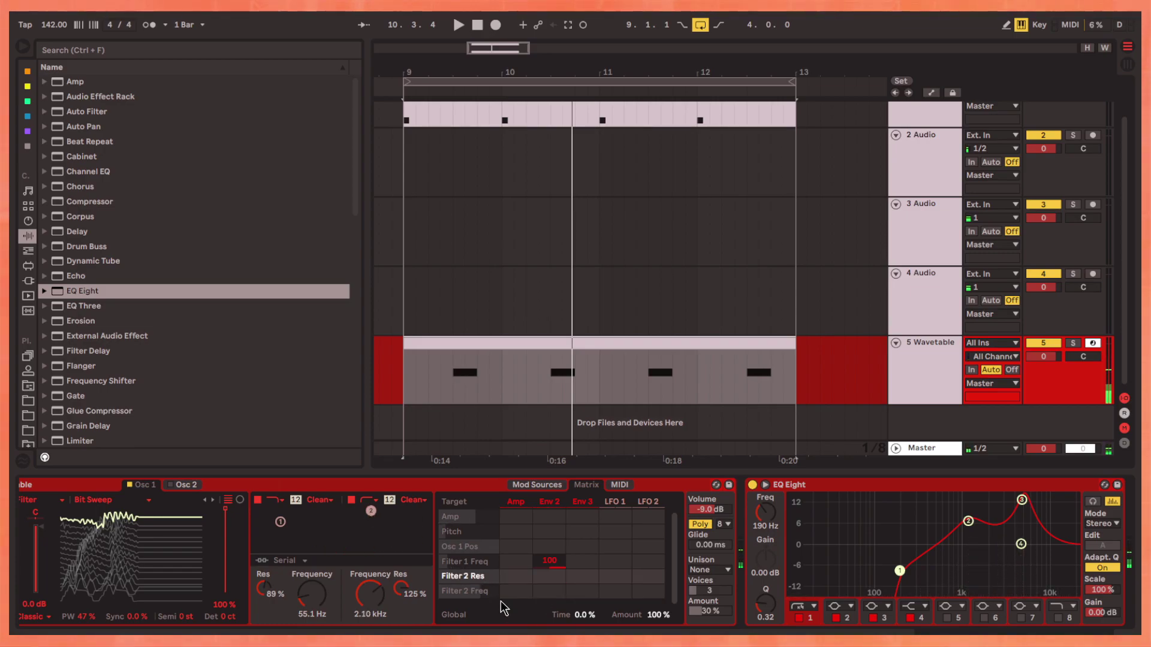
left_click_drag(550, 591, 549, 639)
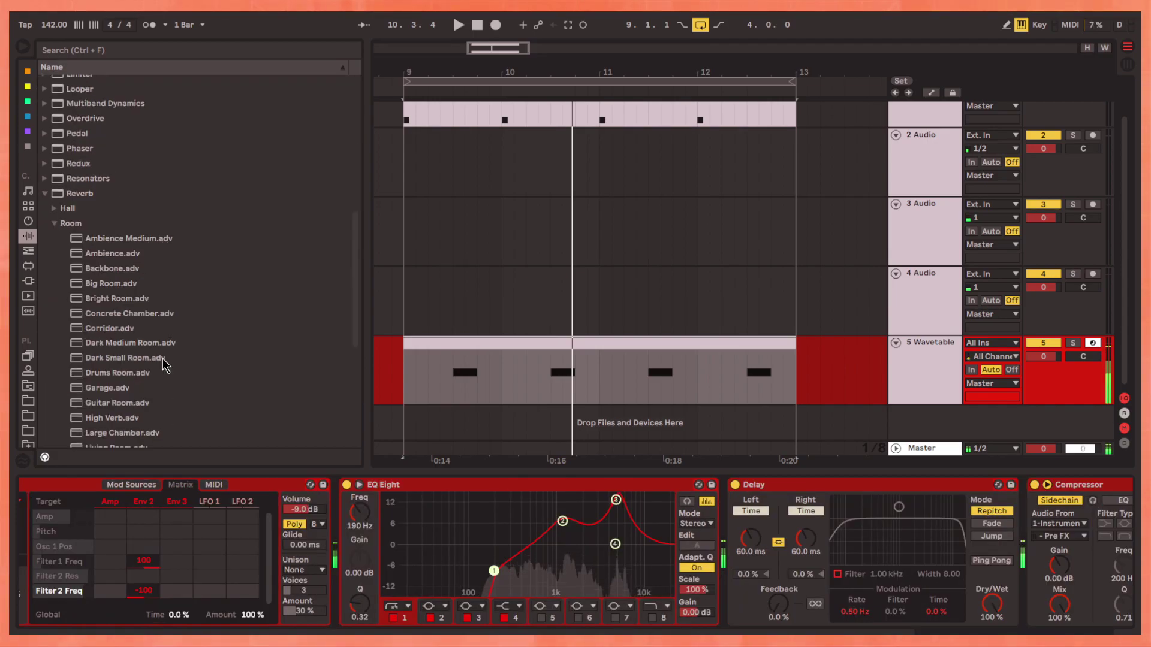
scroll(152, 369, "down", 3)
Insert a Saturator after EQ Eight with its output at -10 dB
left_click_drag(83, 365, 650, 533)
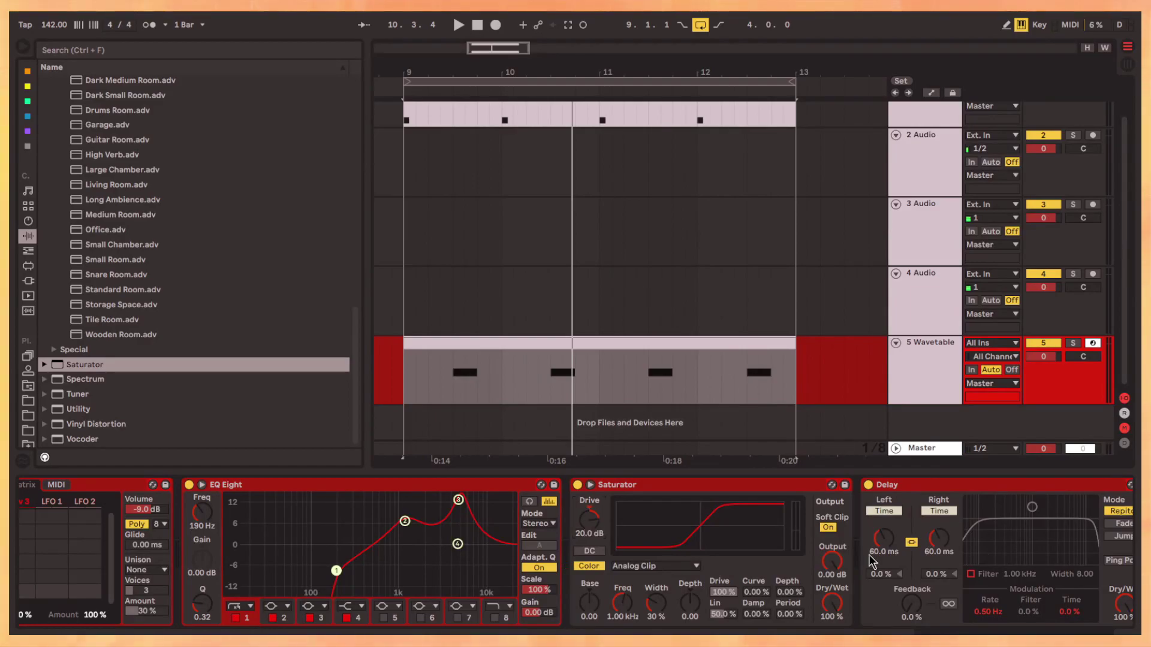
left_click_drag(838, 576, 838, 611)
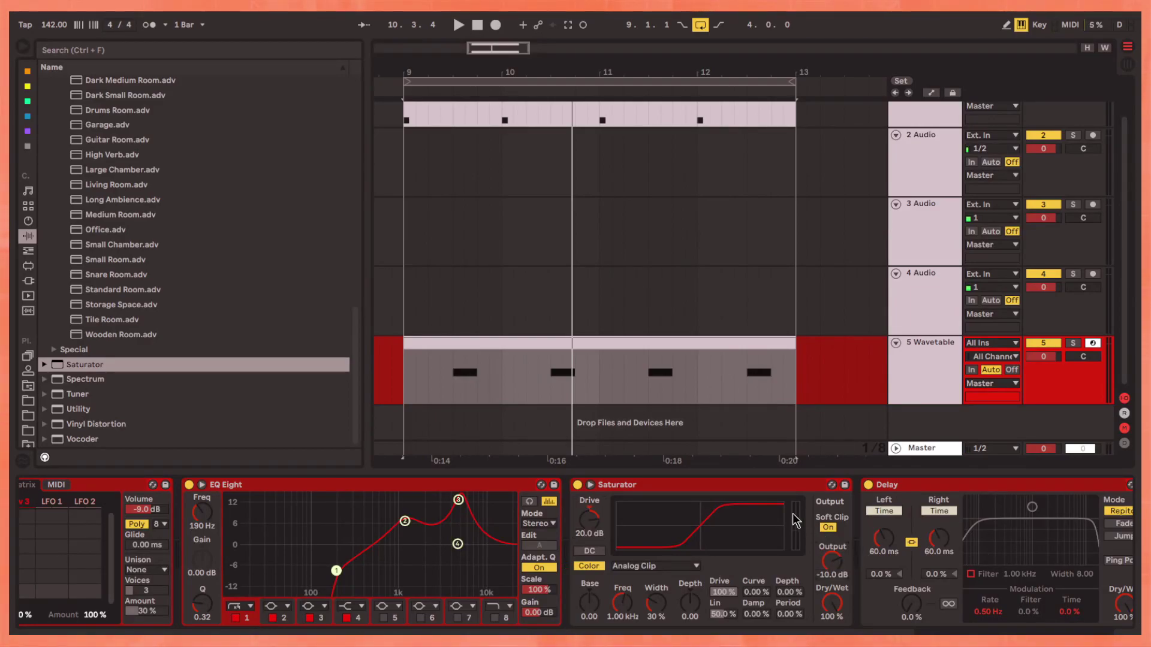
scroll(845, 576, "left", 5)
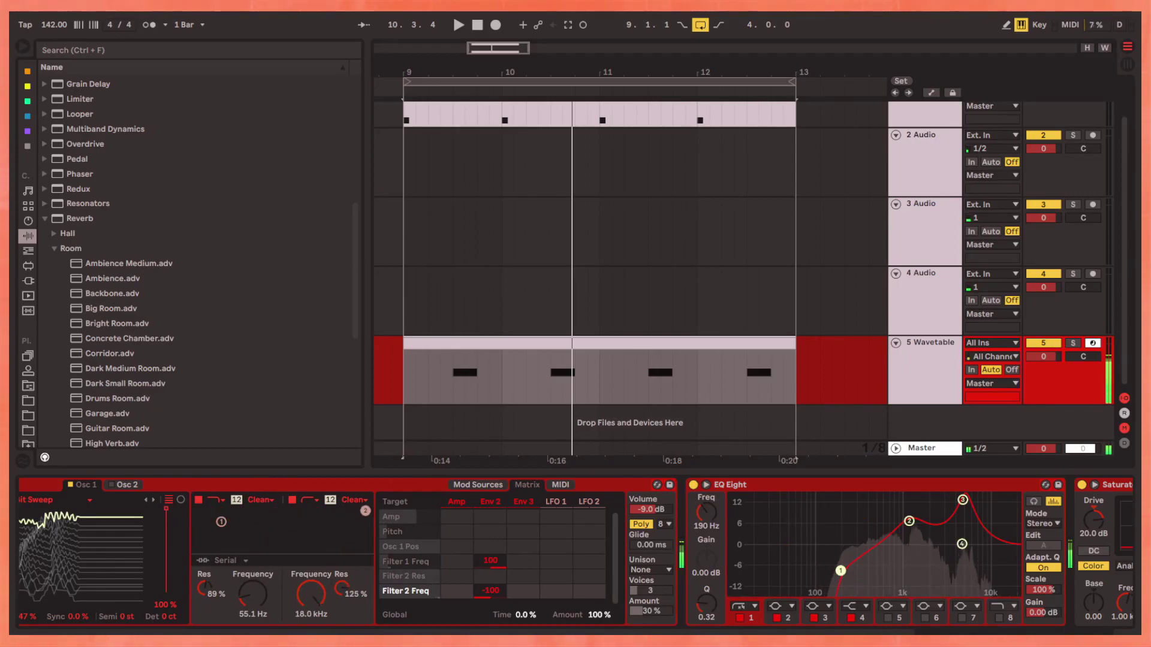
Add a Frequency Shifter shifted down about 2 kHz, then delete it again
left_click_drag(101, 248, 599, 571)
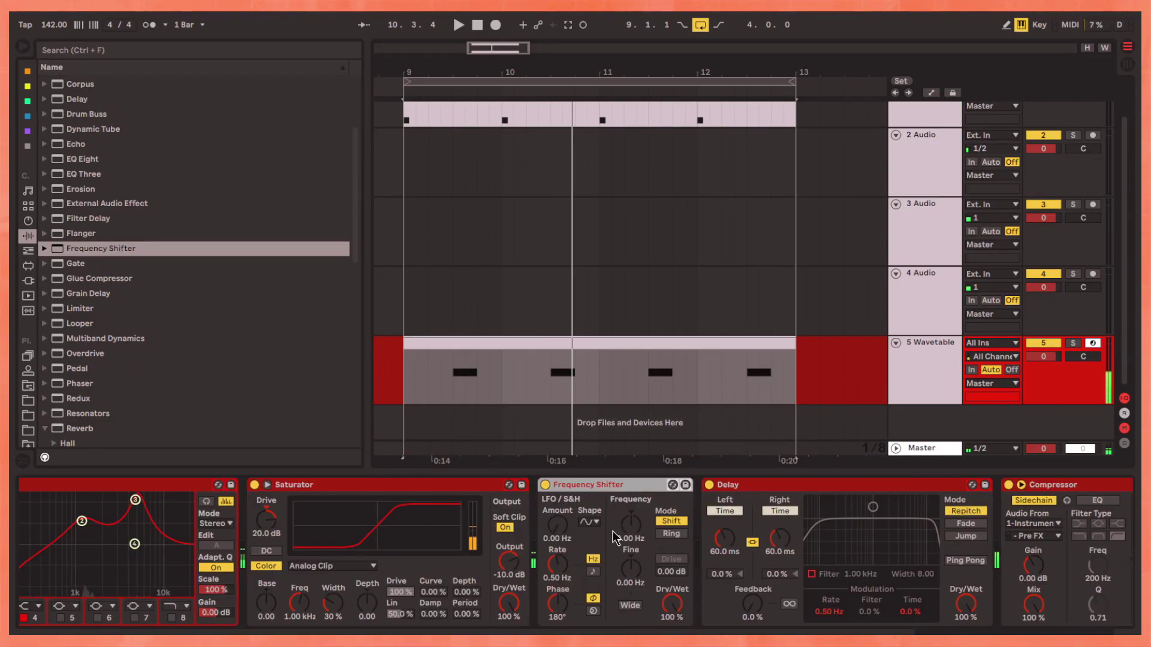
mouse_move(597, 531)
left_mouse_down()
mouse_move(600, 594)
mouse_move(598, 507)
left_mouse_up()
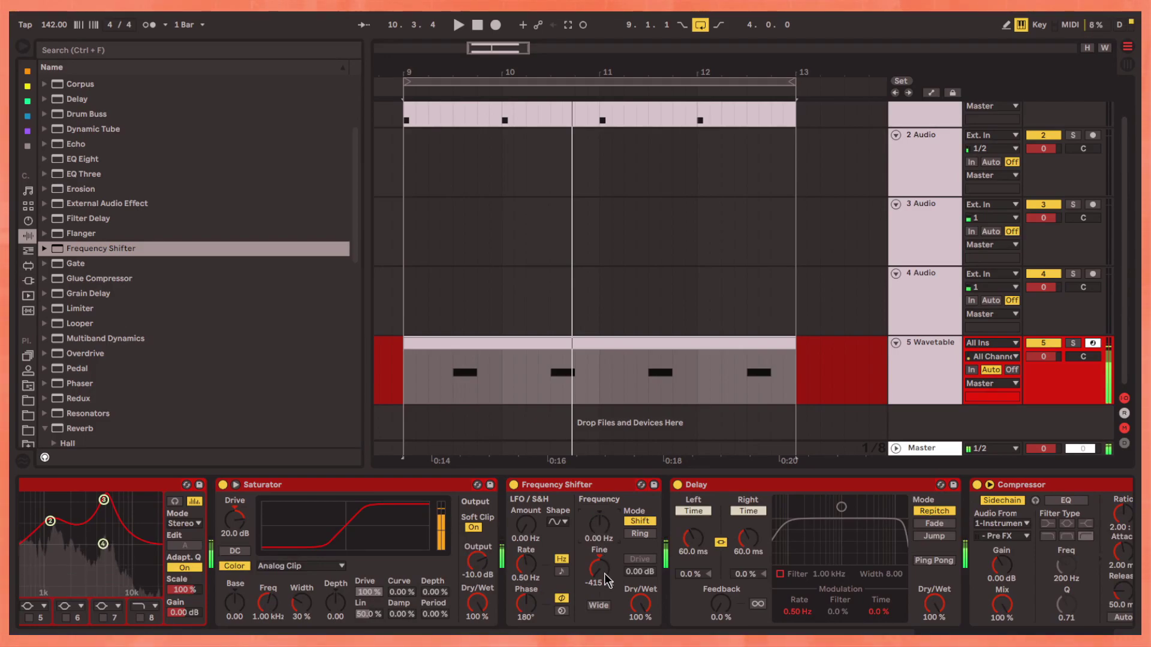
left_click(530, 485)
key("Delete")
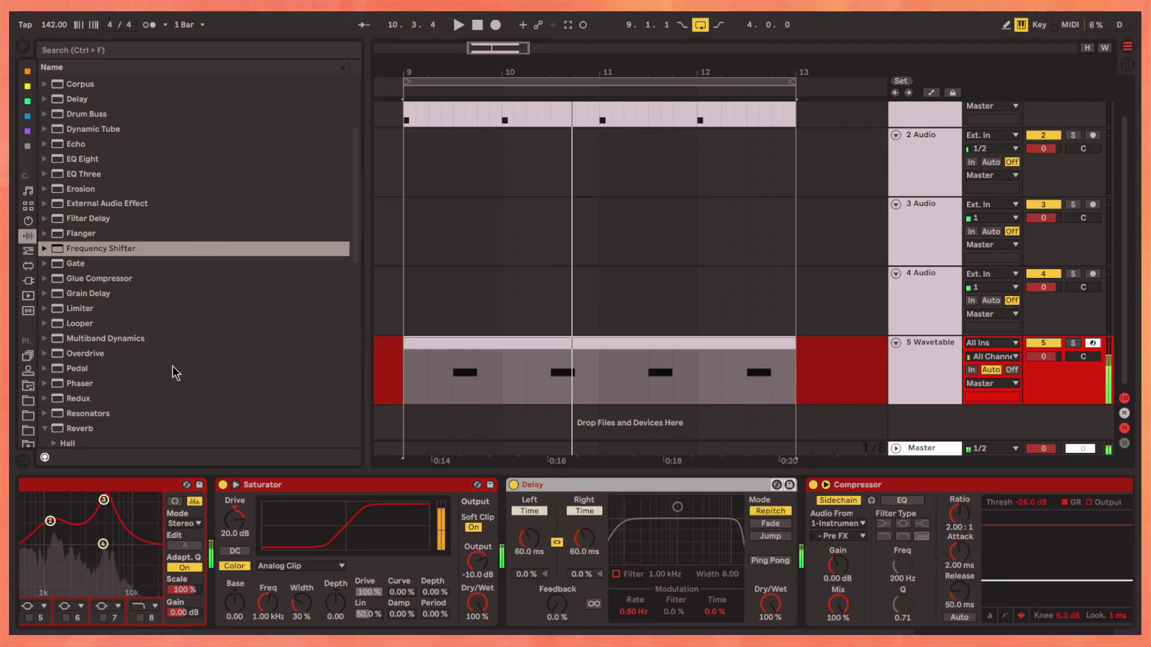
scroll(171, 367, "down", 5)
left_click_drag(90, 163, 639, 531)
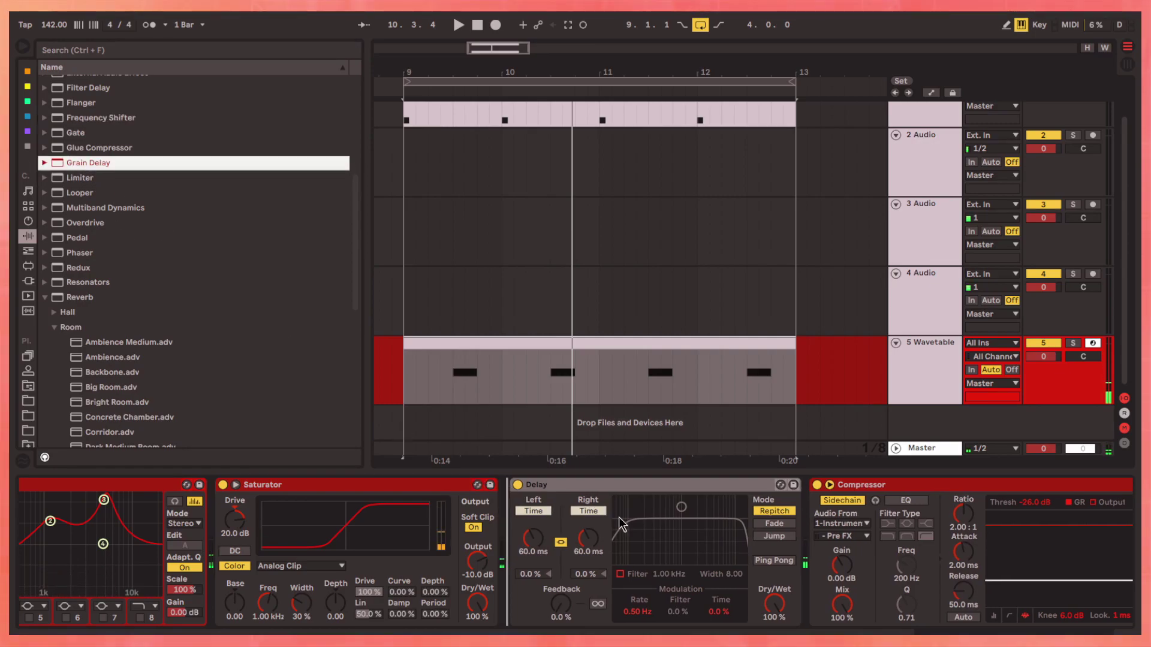
Tune Grain Delay to 25.8 Hz, 87% feedback, 30 ms, 24% dry/wet, and place it before Saturator
left_click_drag(532, 565, 533, 594)
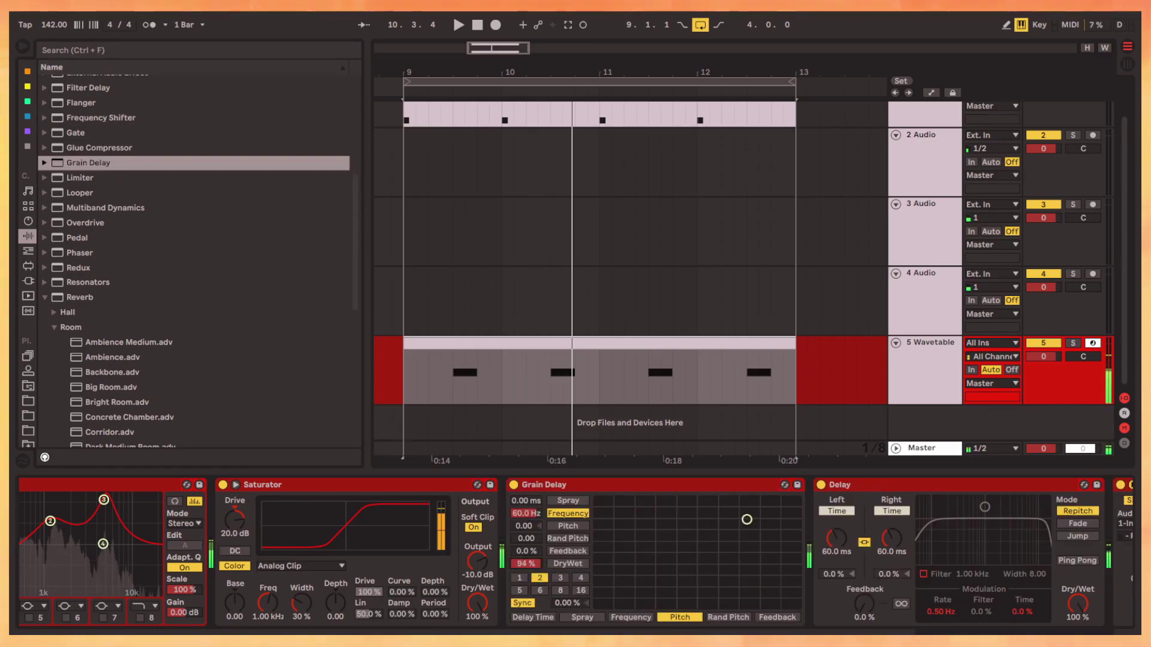
left_click_drag(527, 514, 531, 526)
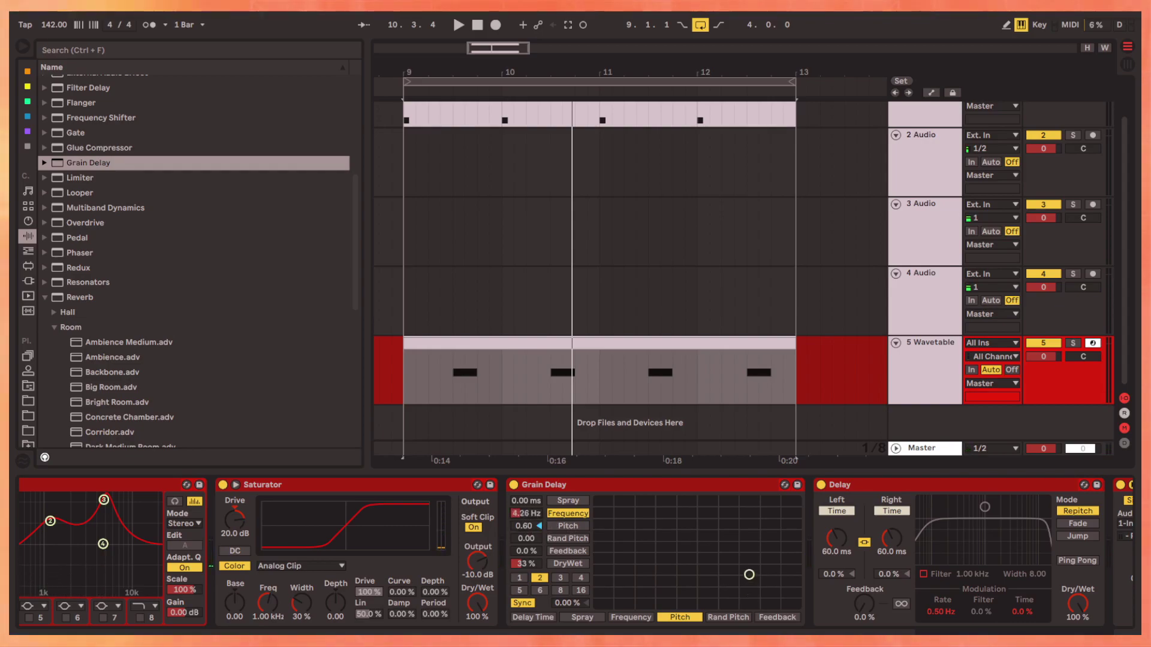
left_click_drag(527, 513, 527, 504)
left_click_drag(528, 551, 528, 485)
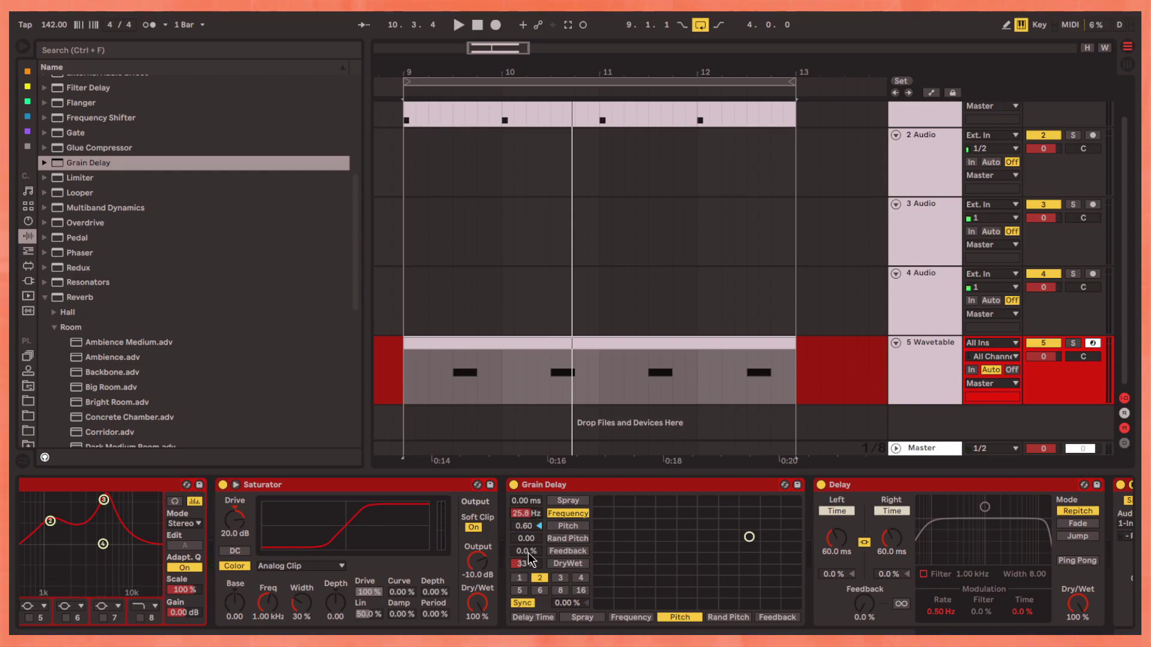
left_click_drag(564, 577, 587, 583)
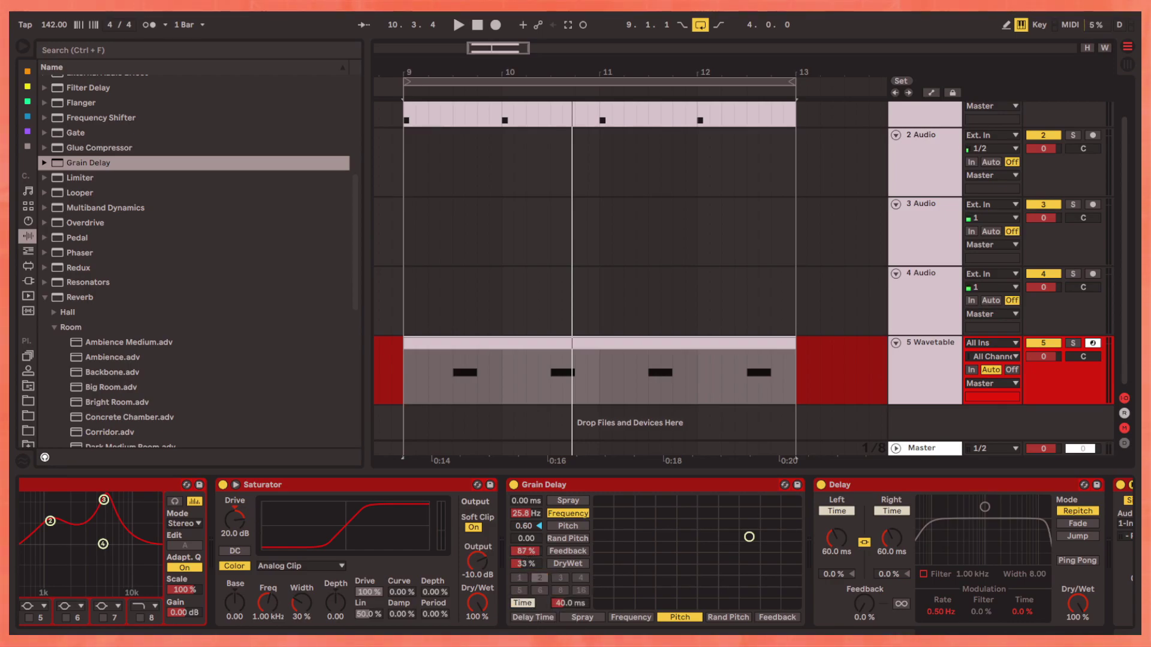
left_click_drag(579, 600, 580, 608)
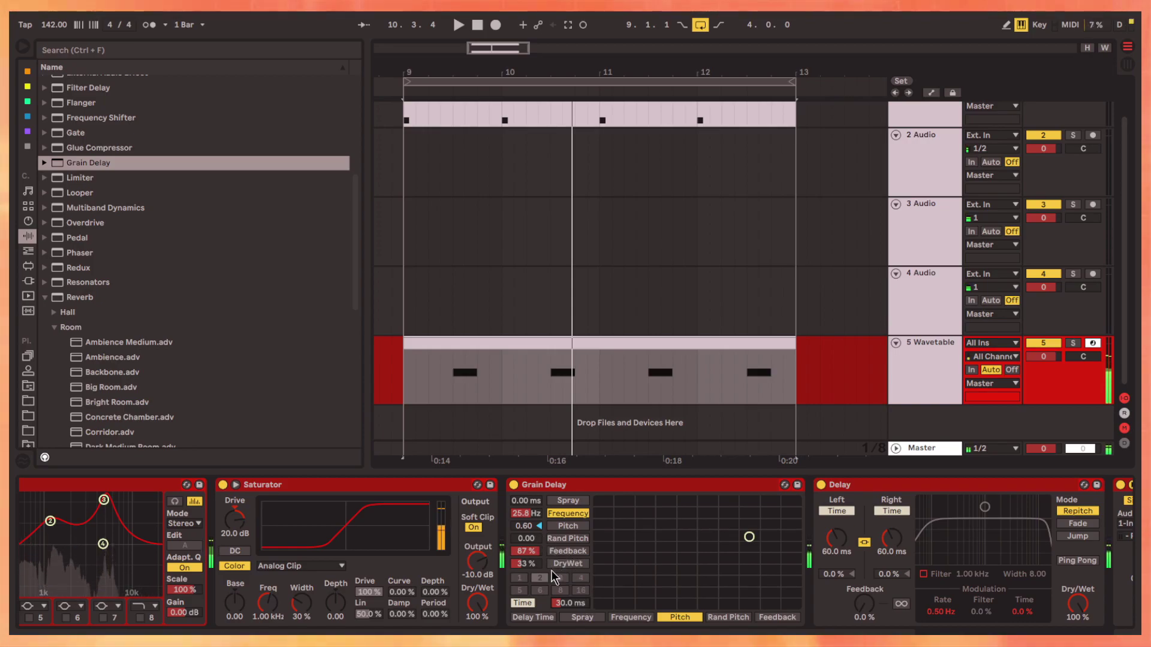
mouse_move(528, 565)
left_mouse_down()
mouse_move(529, 590)
mouse_move(529, 576)
left_mouse_up()
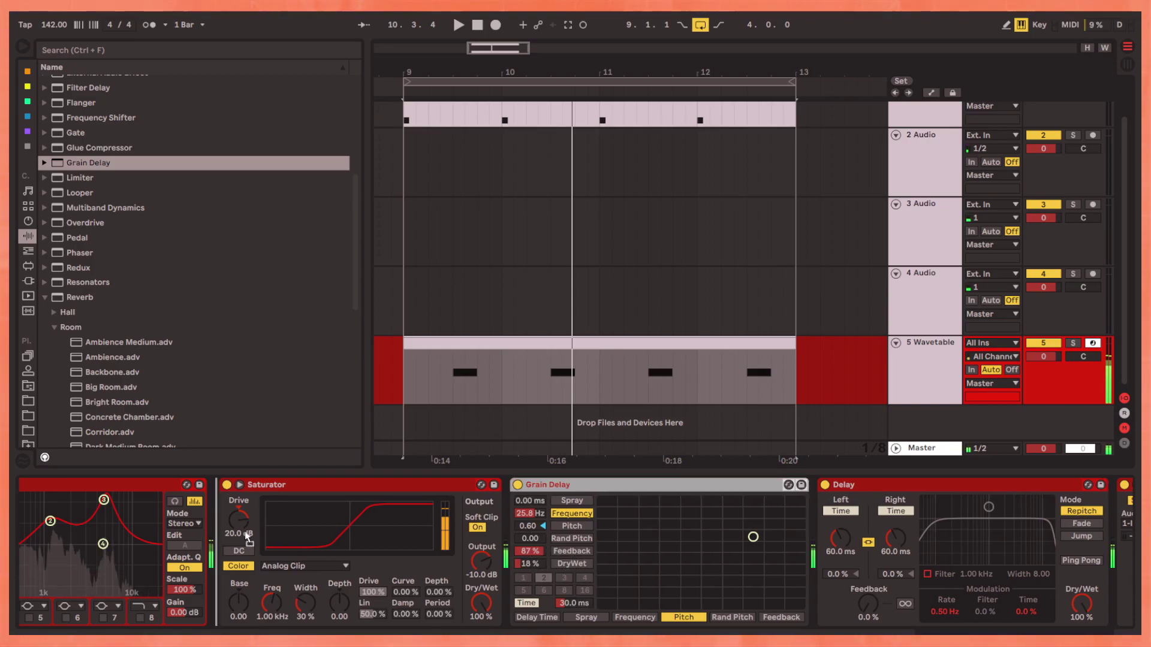
mouse_move(566, 485)
left_mouse_down()
mouse_move(226, 540)
mouse_move(235, 567)
left_mouse_up()
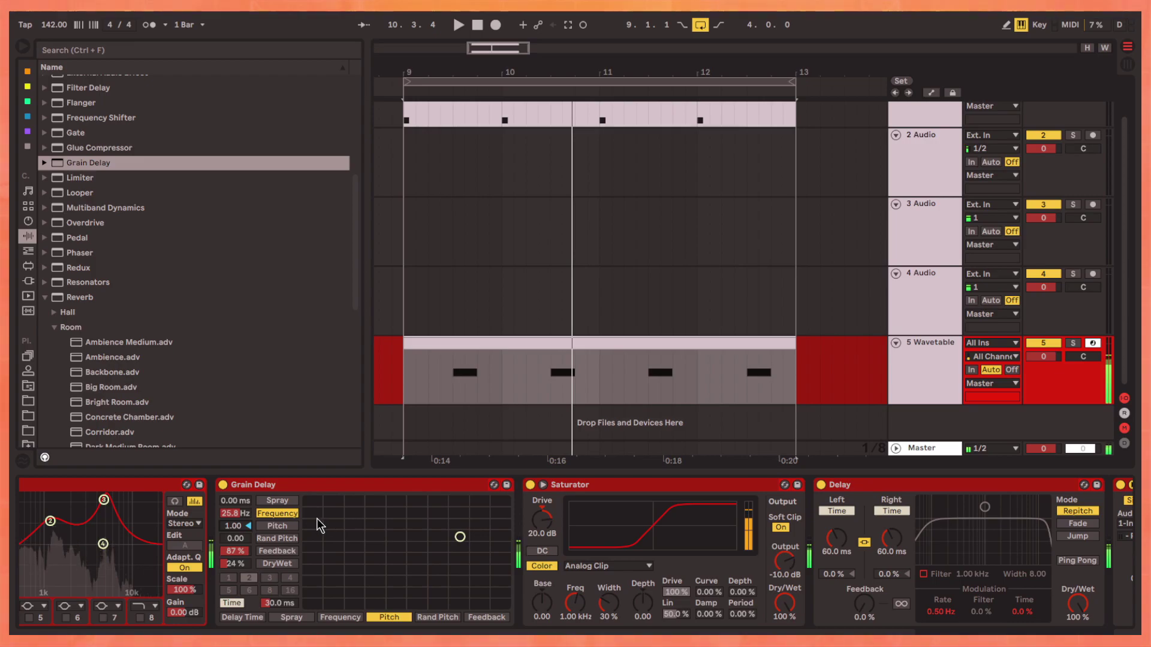
scroll(186, 261, "up", 5)
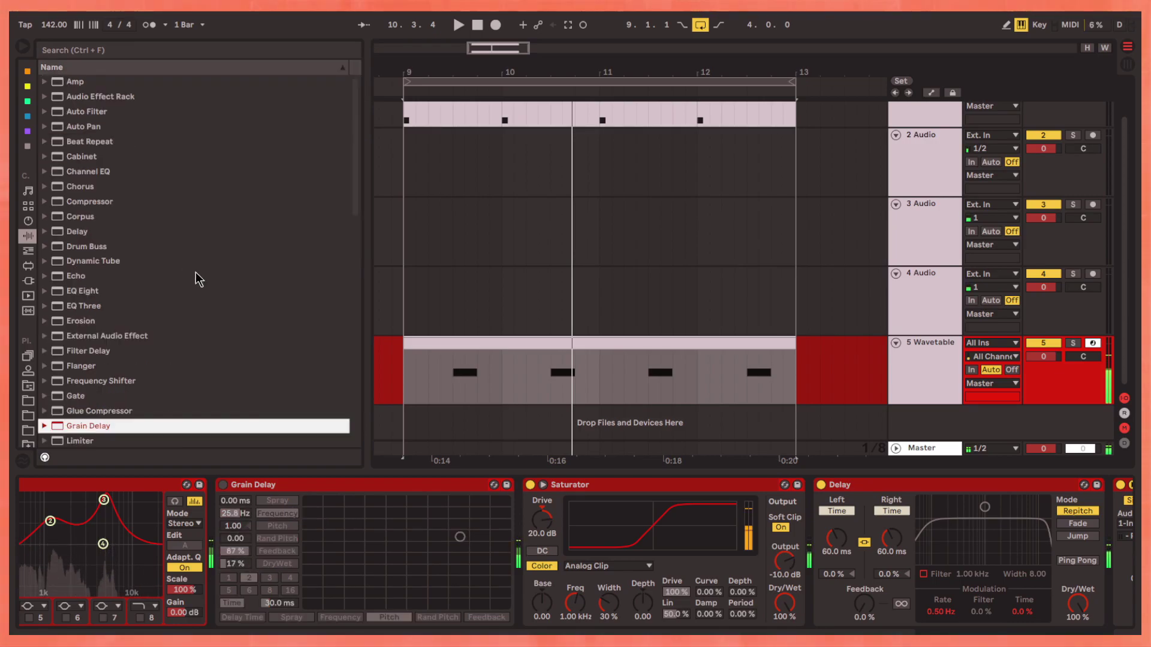
left_click_drag(118, 216, 472, 612)
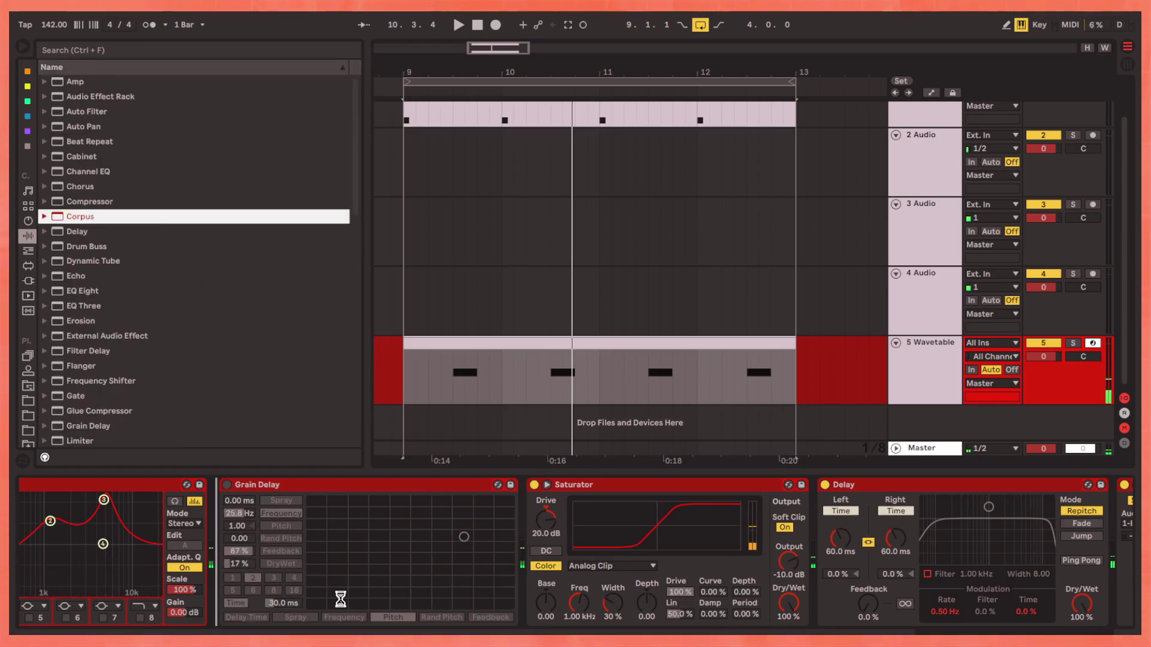
Add a Pipe-type Corpus with 100% radius and 93 ms decay, and enable Grain Delay
left_click_drag(307, 601, 316, 600)
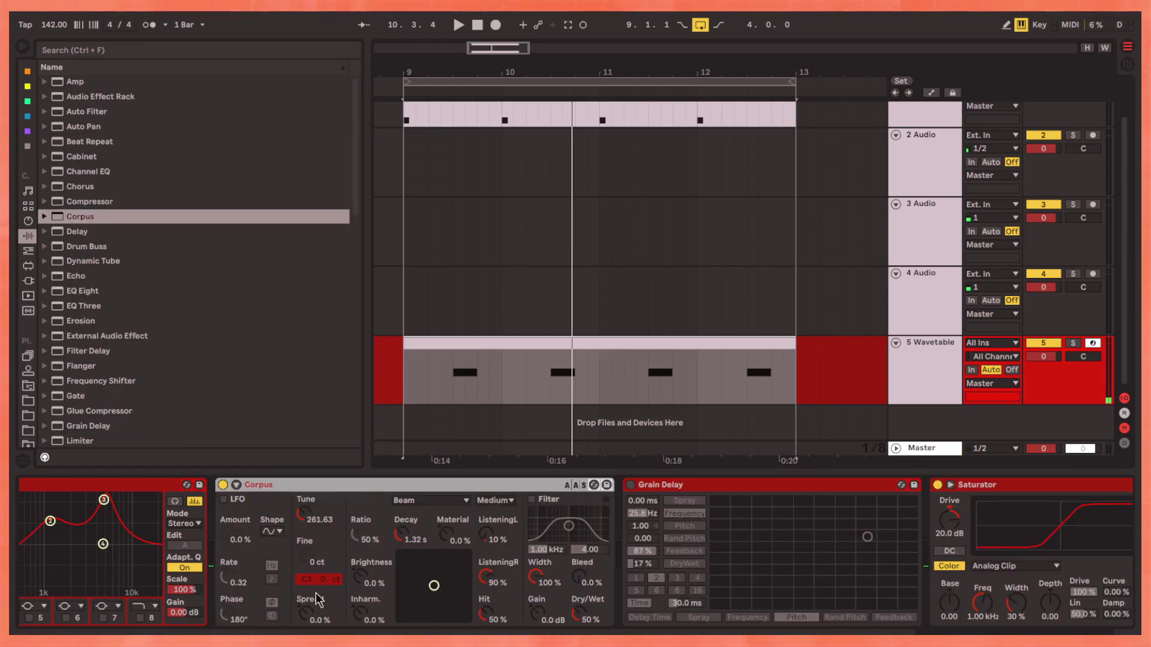
left_click(436, 500)
left_click(431, 568)
left_click_drag(422, 568, 423, 554)
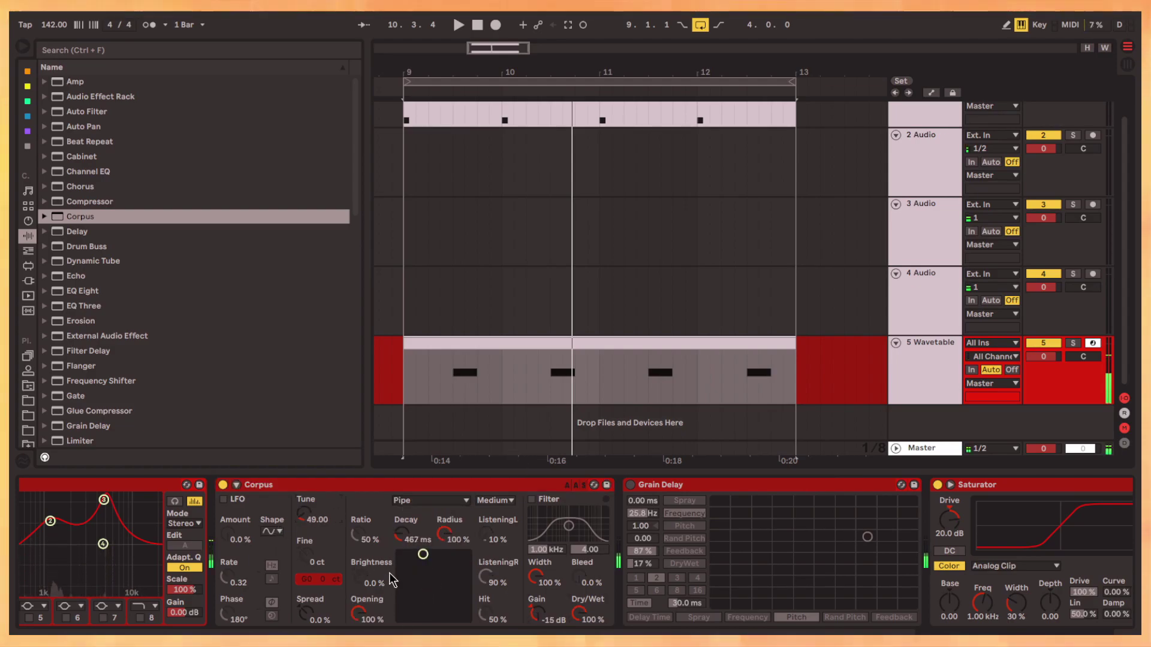
left_click_drag(423, 553, 411, 554)
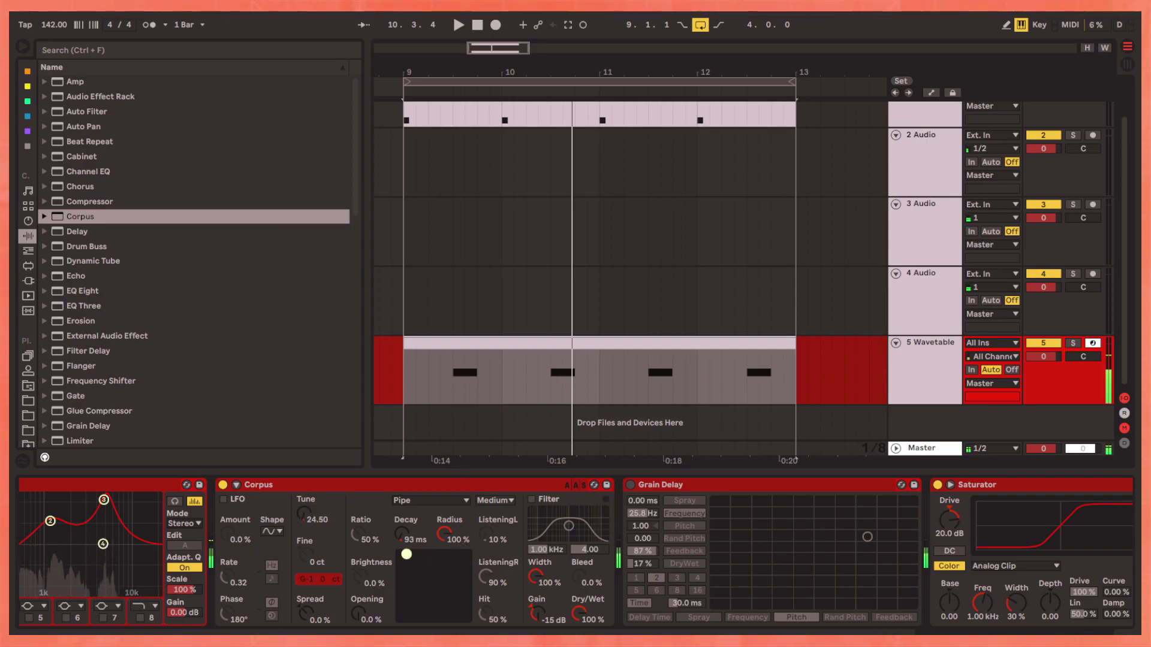
left_click(630, 485)
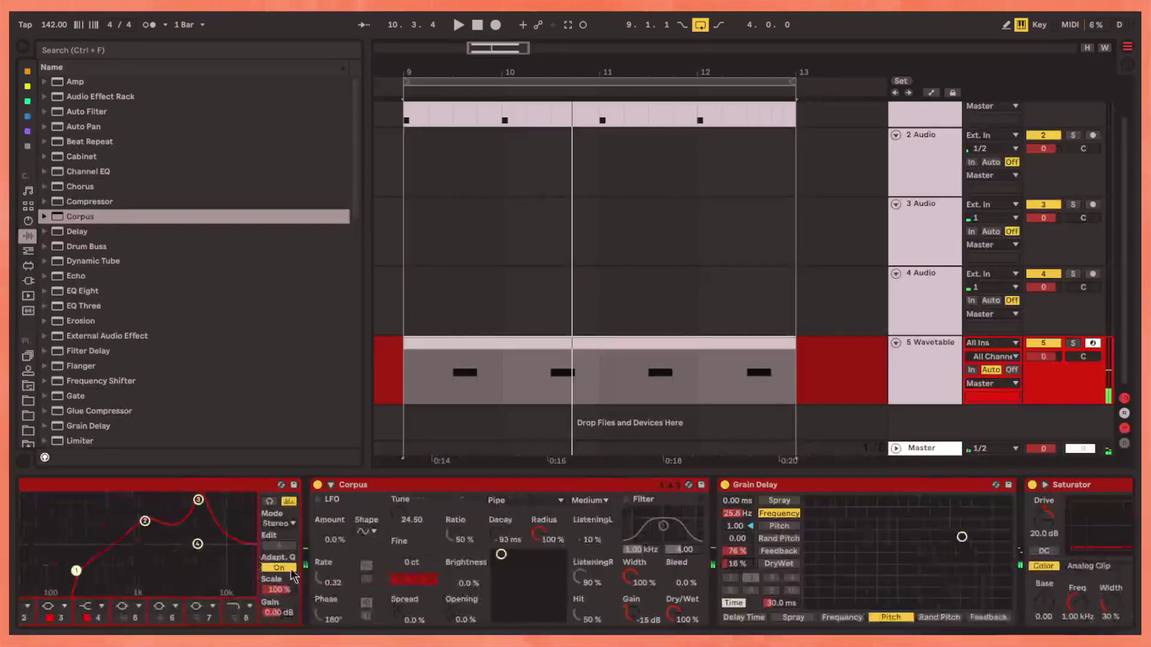
left_click(28, 280)
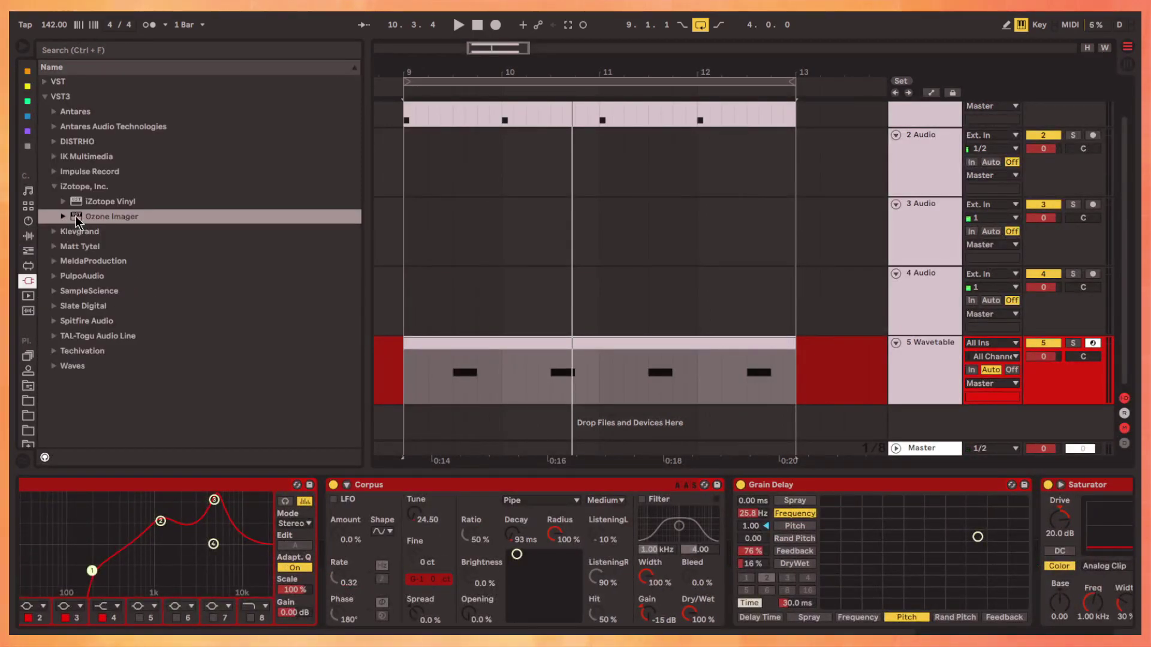
Load Ozone Imager, raise Stereoize and width, and audition the widened sound
double_click(75, 216)
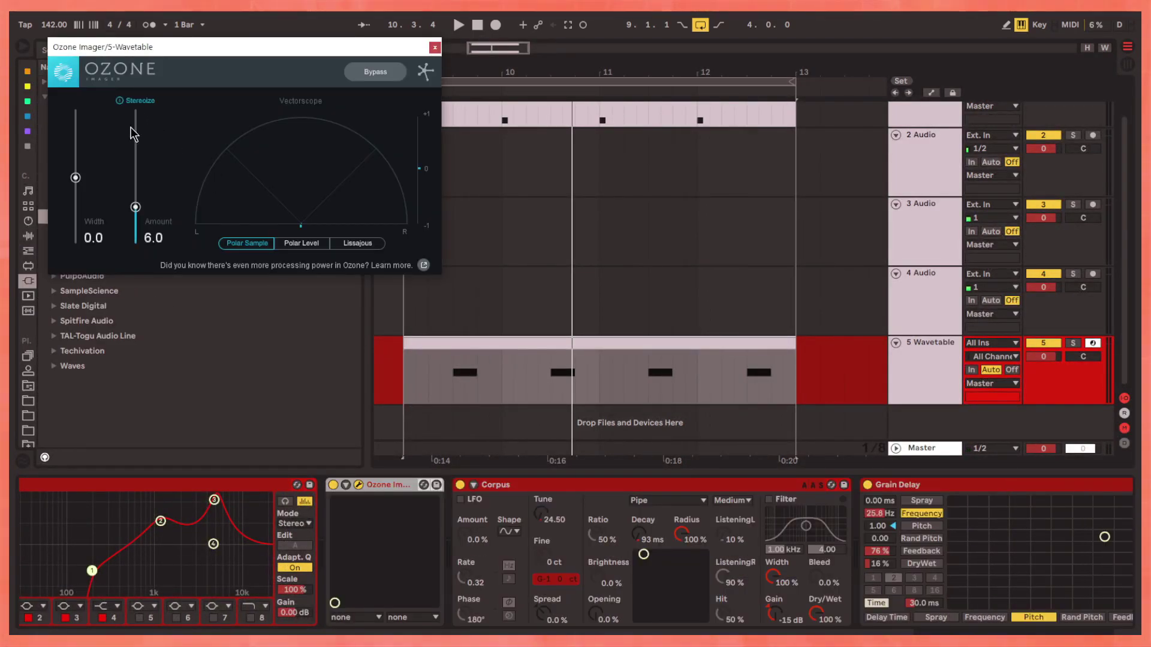
left_click_drag(135, 207, 136, 112)
left_click_drag(76, 177, 75, 153)
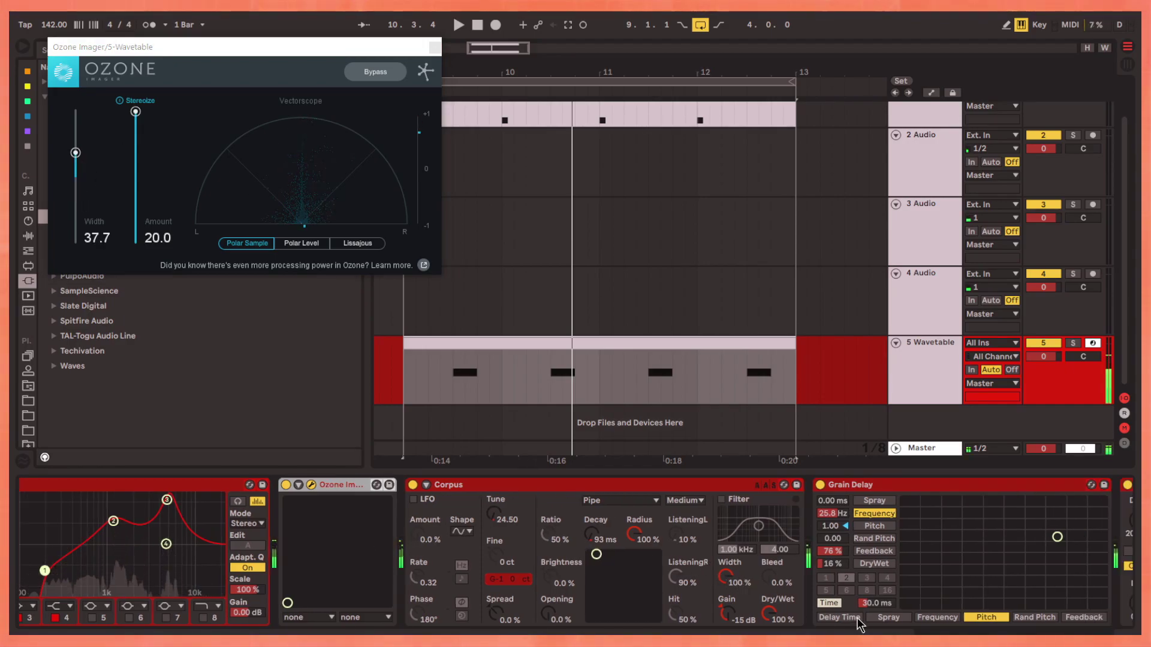
key("ctrl+alt+p")
scroll(540, 372, "up", 1)
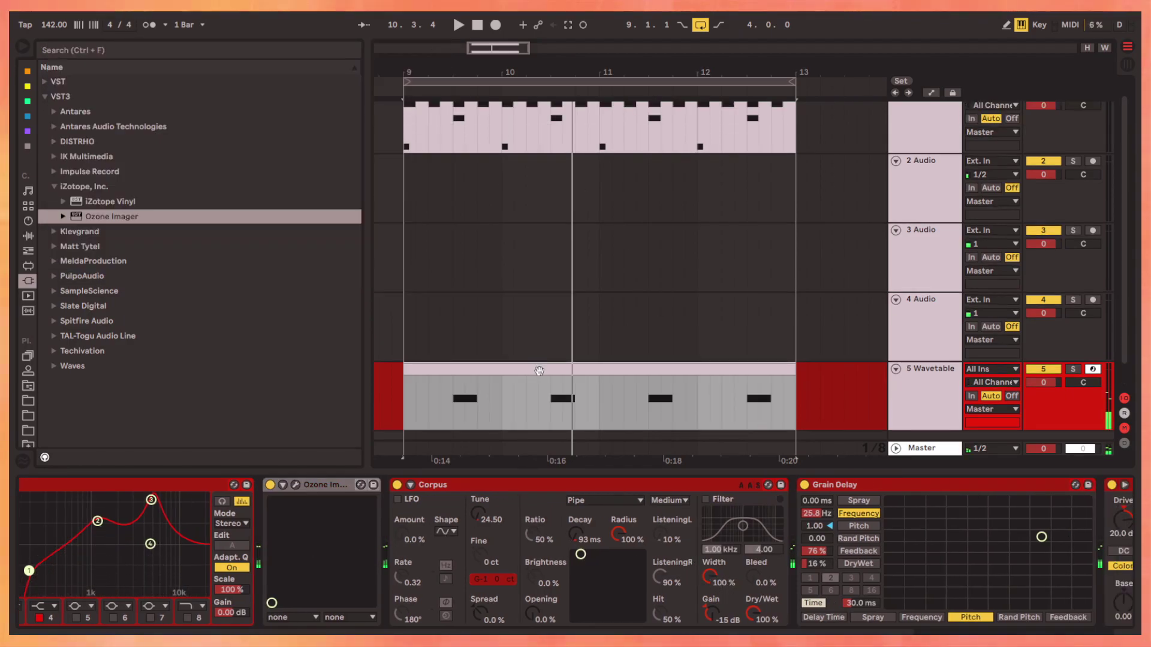
key("space")
scroll(652, 384, "left", 2)
scroll(662, 368, "down", 1)
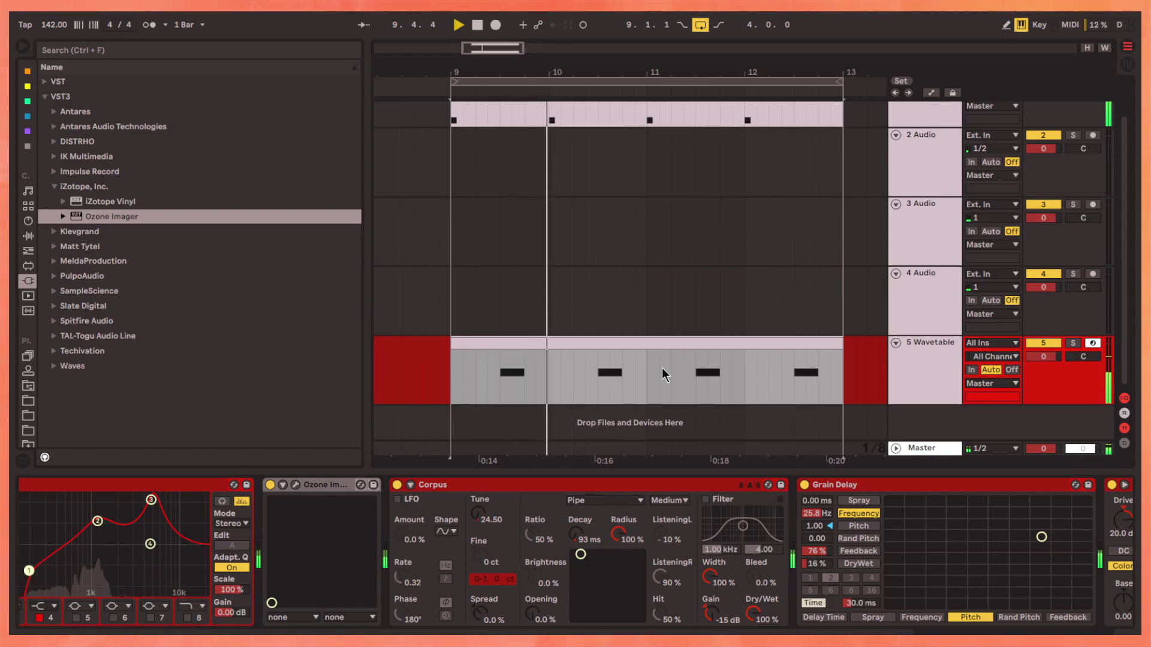
key("space")
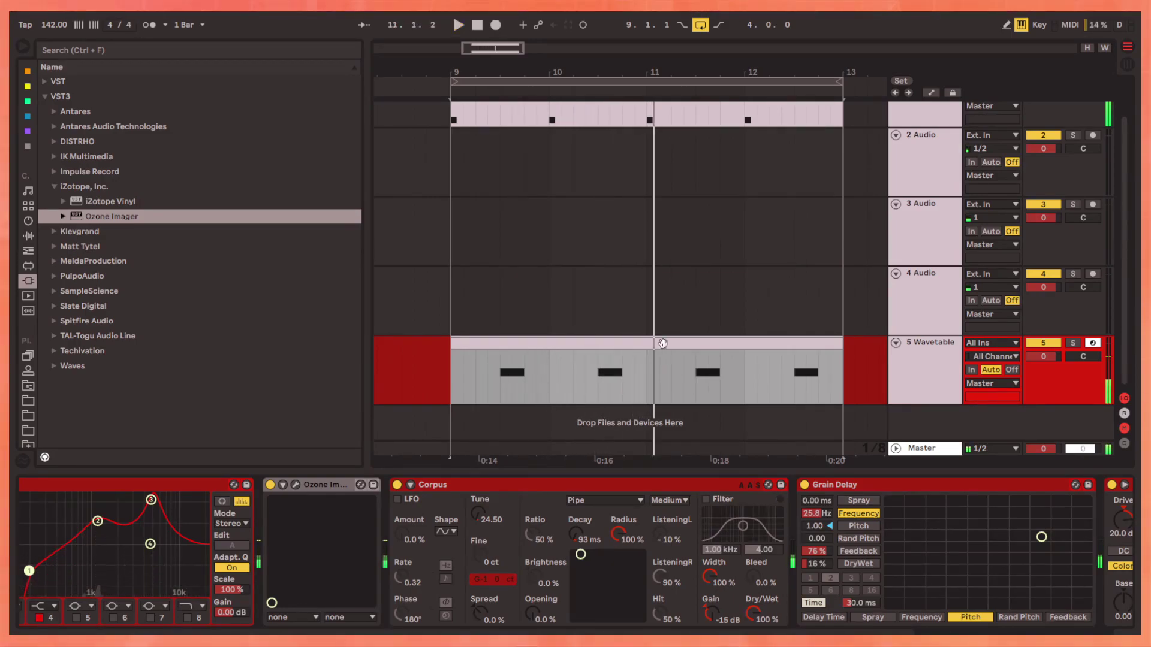
Move the Wavetable clip's notes to the start of each bar and audition them
double_click(662, 344)
left_click(375, 516)
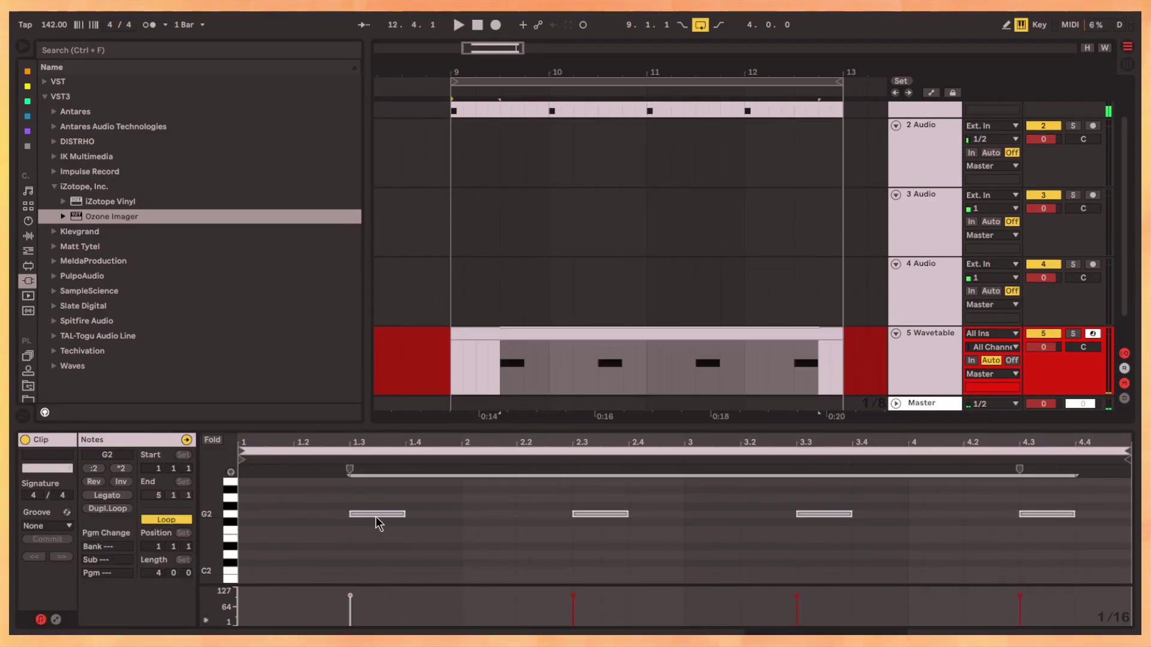
left_click_drag(375, 516, 263, 516)
key("space")
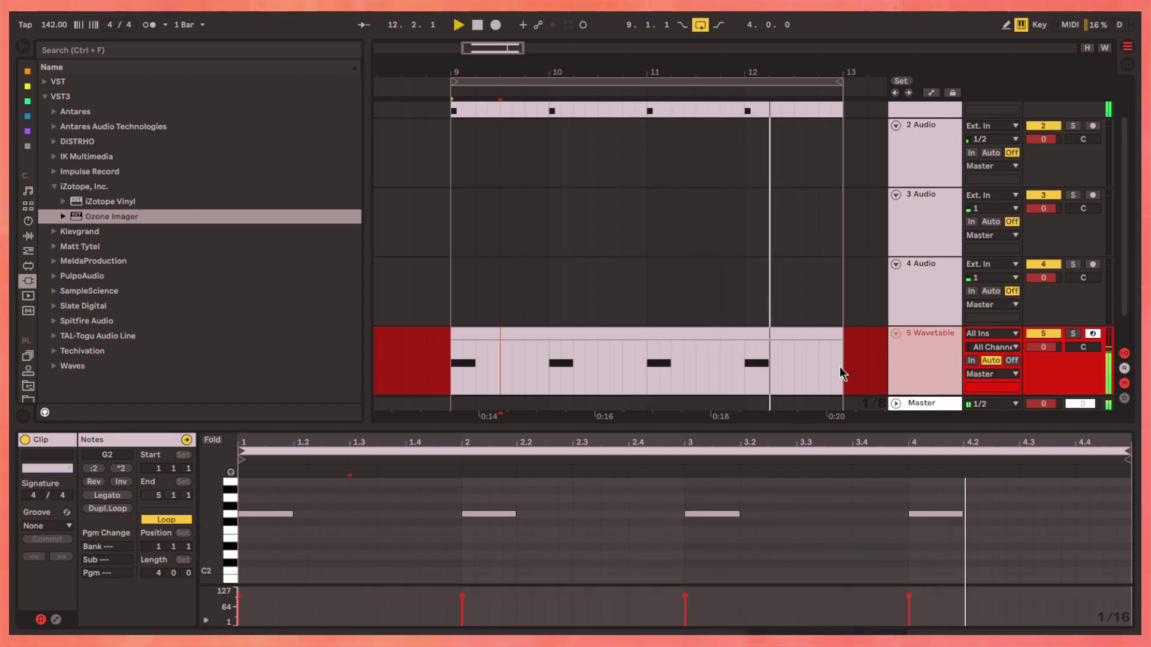
key("space")
Duplicate the Wavetable clip so it repeats through bar 17
key("minus")
key("ctrl+d")
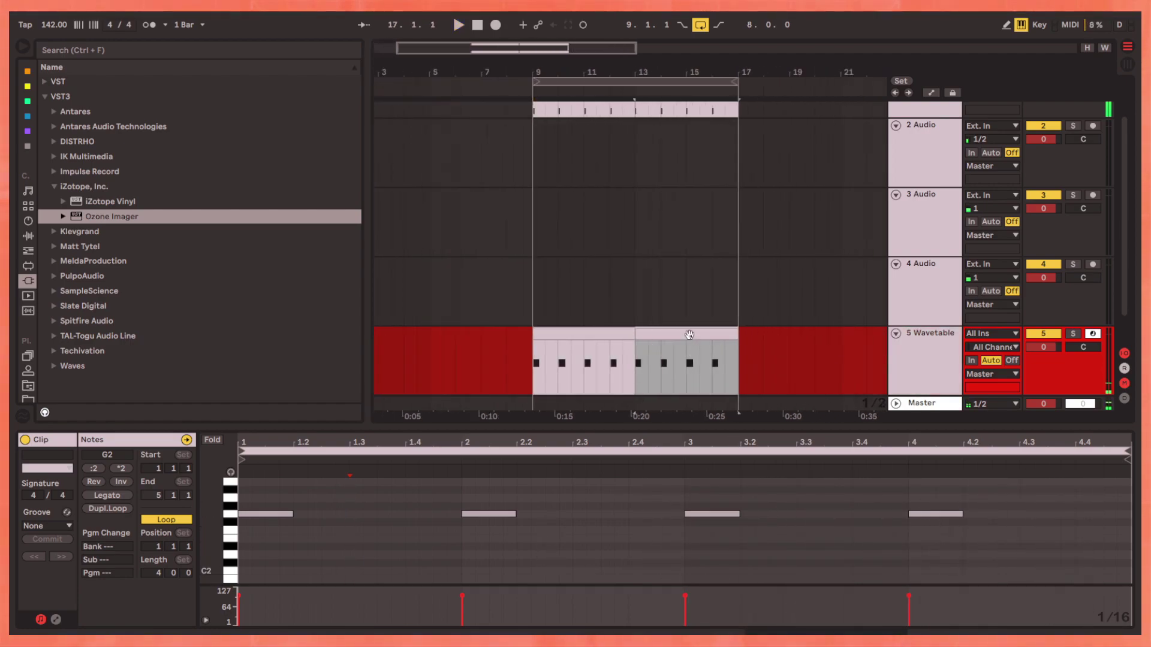
key("shift+Tab")
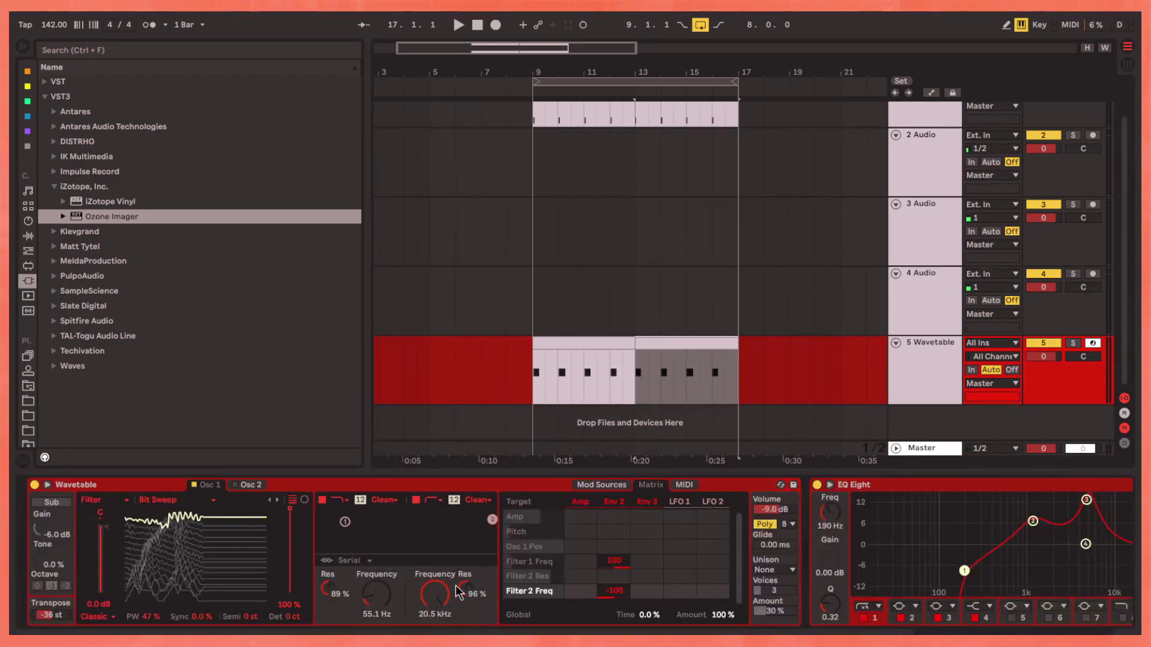
key("space")
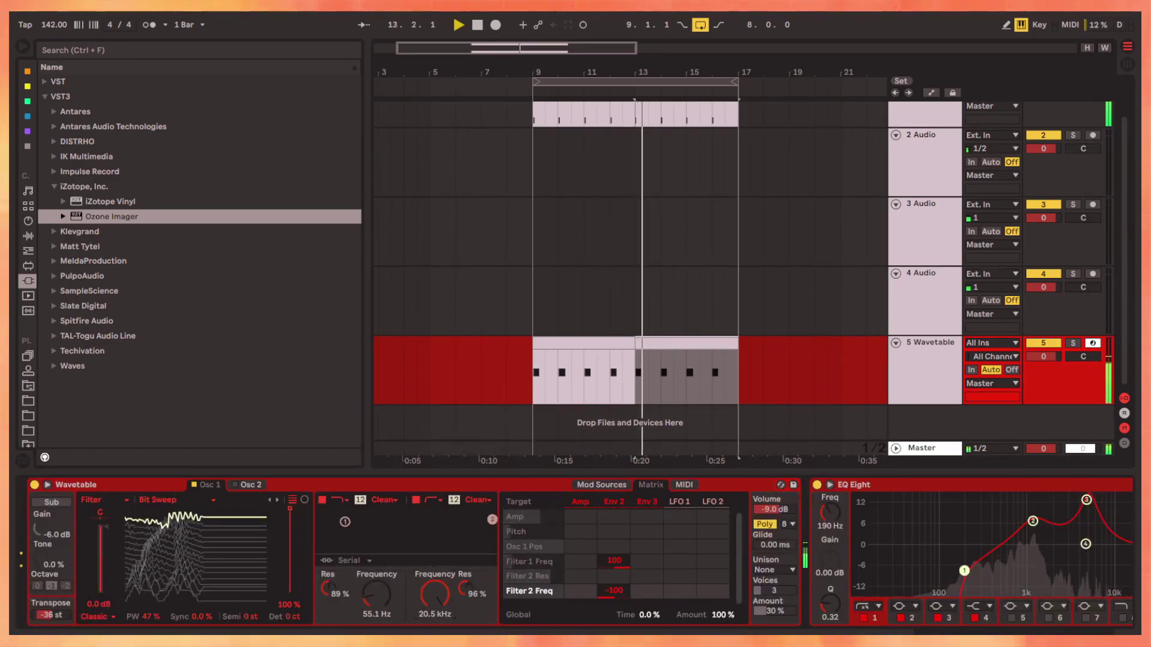
Draw Filter 2 Freq automation after bar 13, rising to about 20.5 kHz
key("a")
key("minus")
scroll(492, 387, "up", 5, "ctrl")
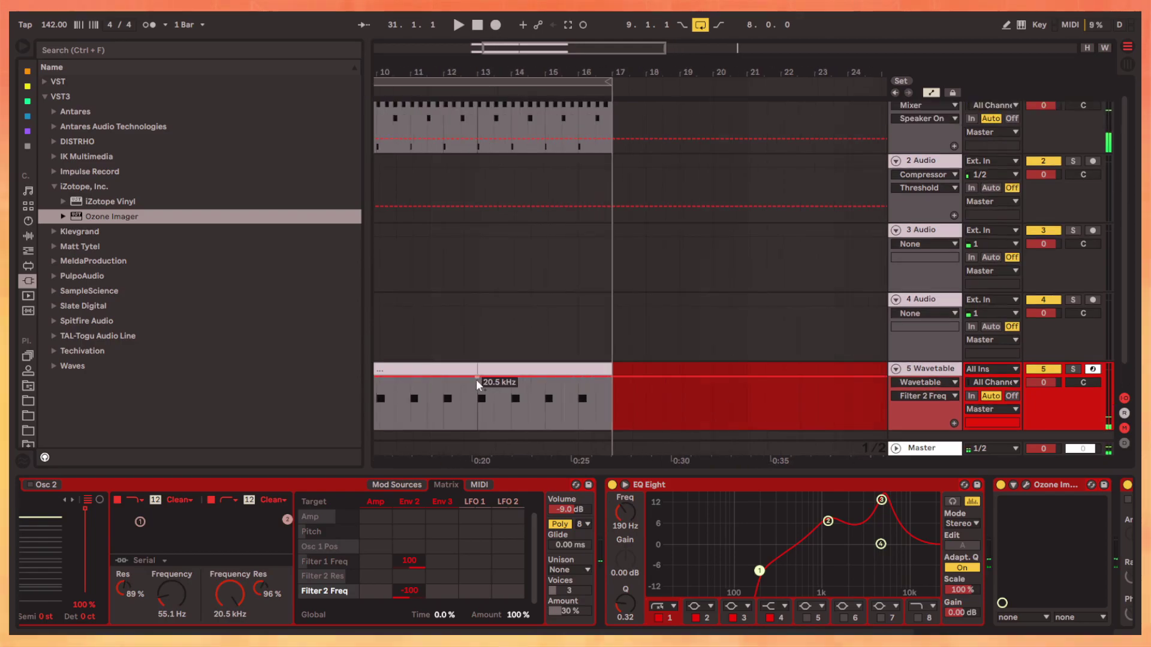
key("space")
left_click_drag(484, 380, 479, 383)
key("space")
scroll(480, 383, "up", 5, "ctrl")
key("space")
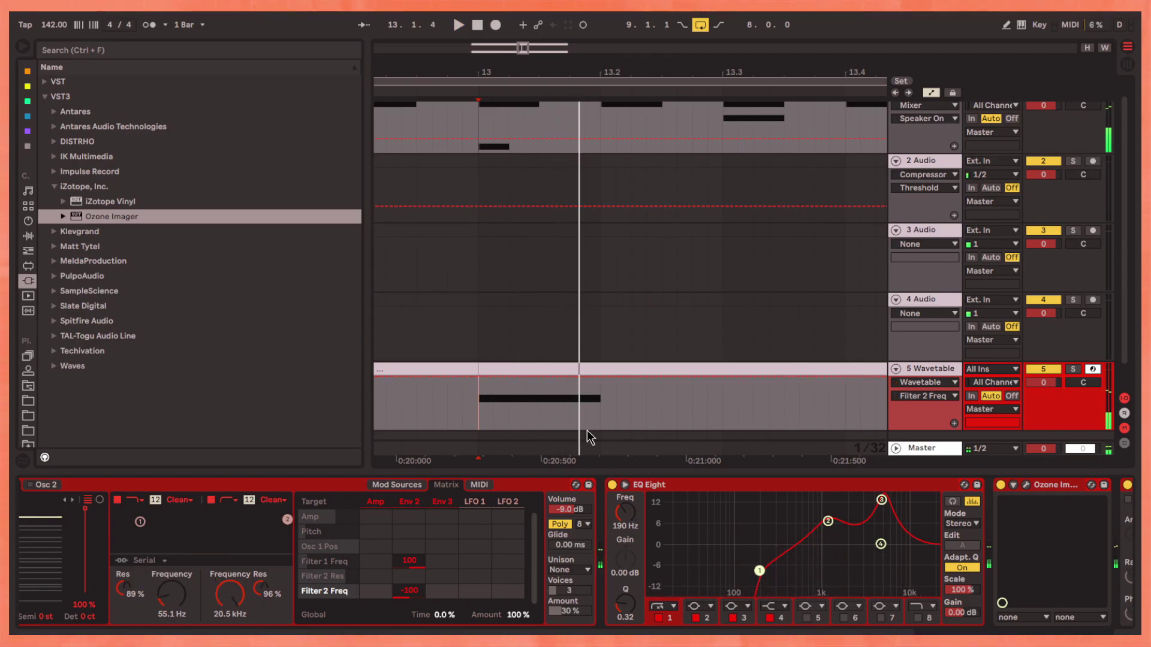
scroll(565, 405, "down", 5, "ctrl")
key("a")
key("space")
scroll(579, 560, "up", 3)
key("space")
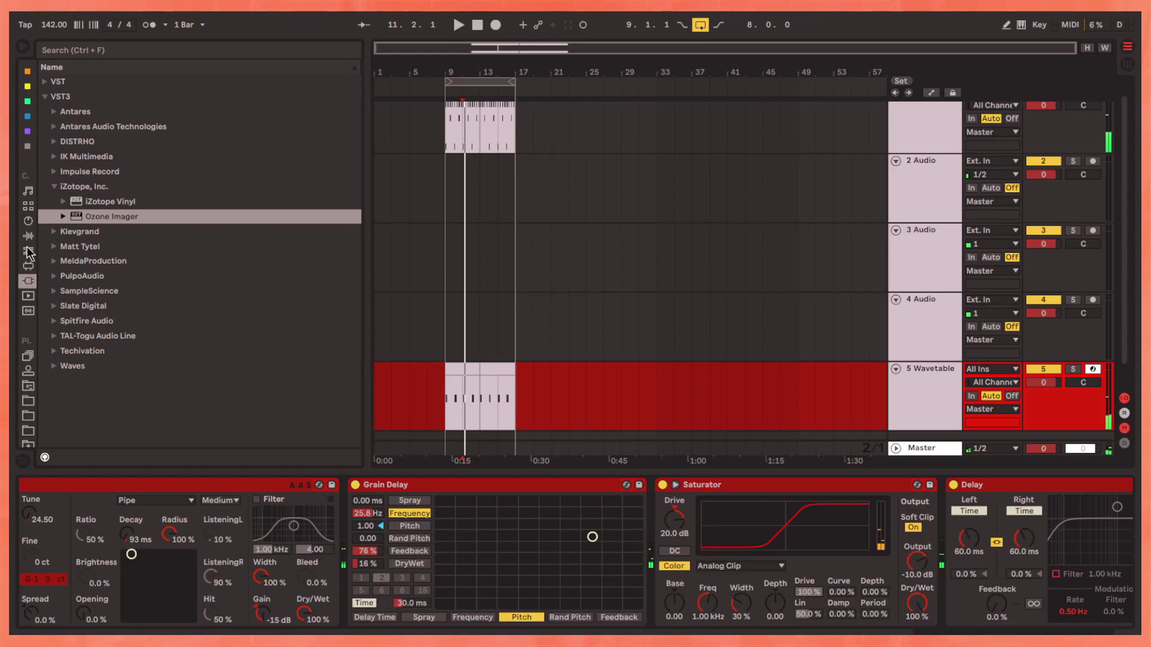
Load the [G!] ENNEADECAGON B preset from the Audio Effect Rack list and audition it
left_click(27, 236)
left_click(146, 202)
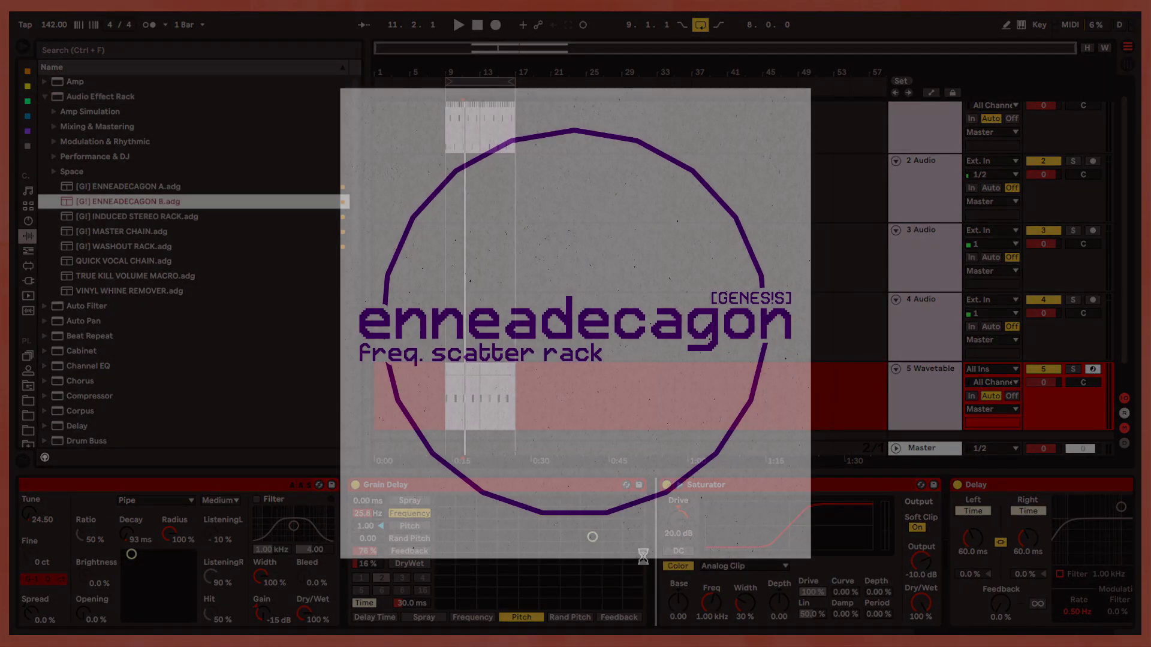
key("Return")
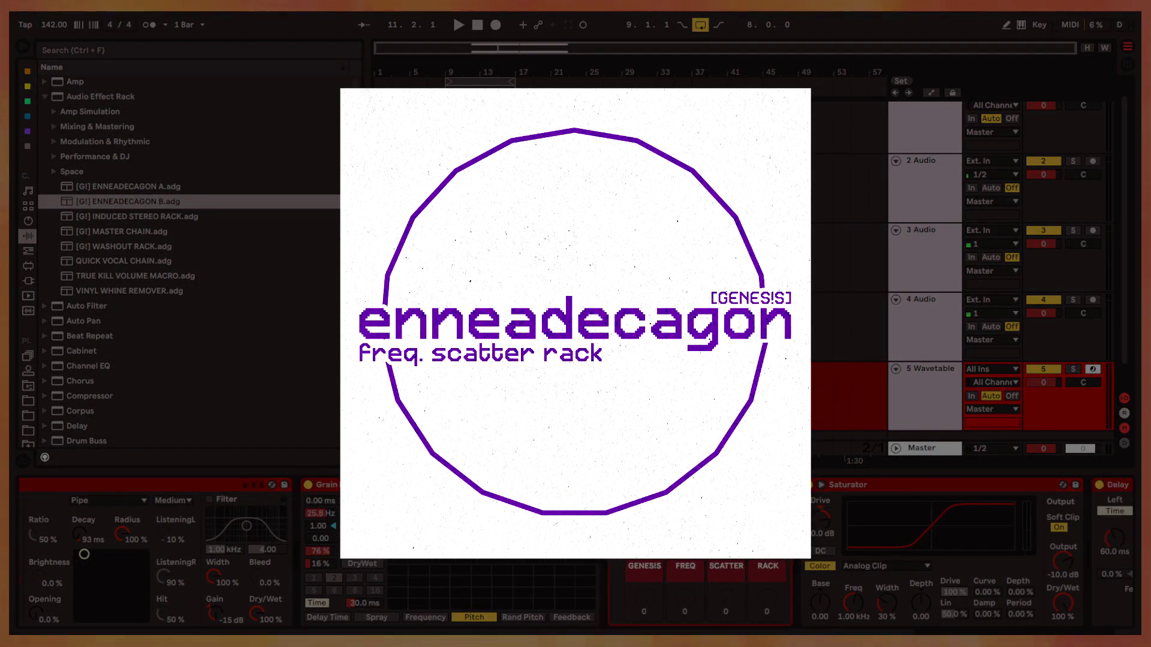
scroll(499, 351, "down", 1)
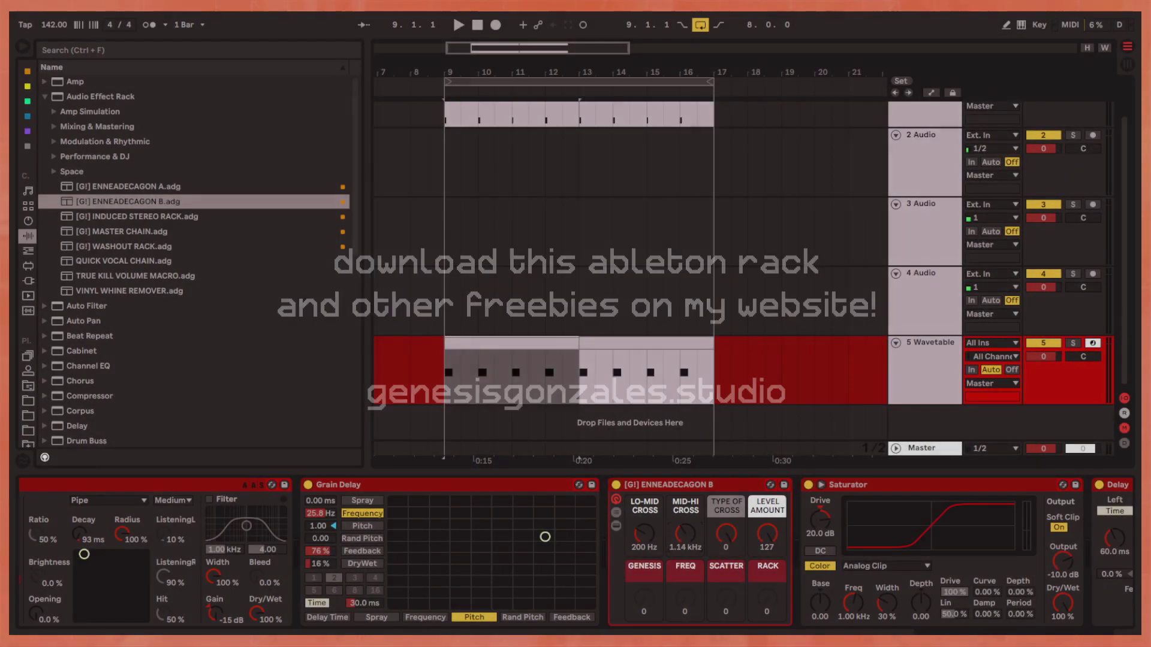
key("space")
Place ENNEADECAGON B before Grain Delay, raise its mid-high crossover, and bypass Grain Delay
left_click_drag(684, 485, 899, 484)
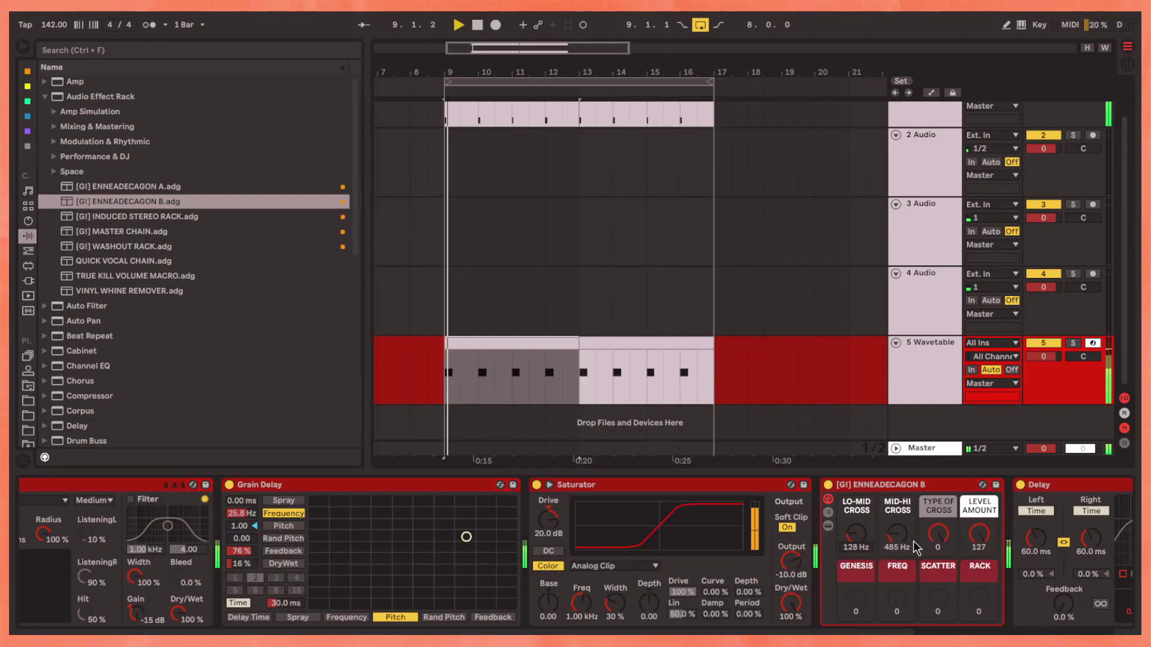
left_click_drag(887, 550, 887, 531)
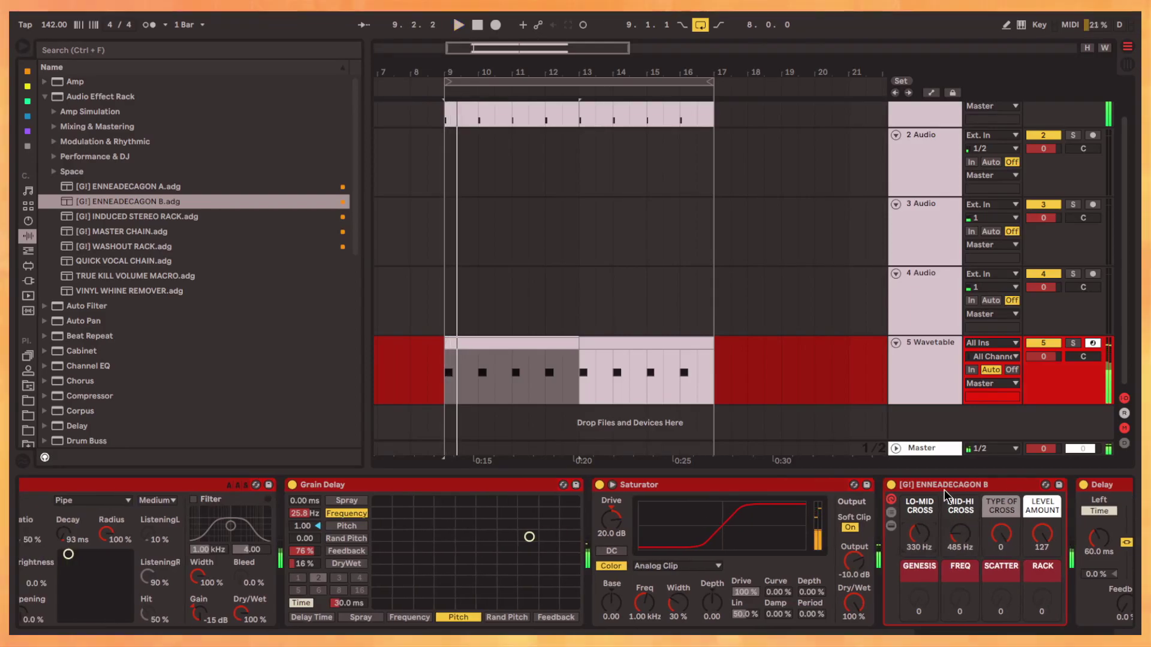
mouse_move(933, 530)
left_mouse_down()
mouse_move(608, 517)
mouse_move(256, 547)
left_mouse_up()
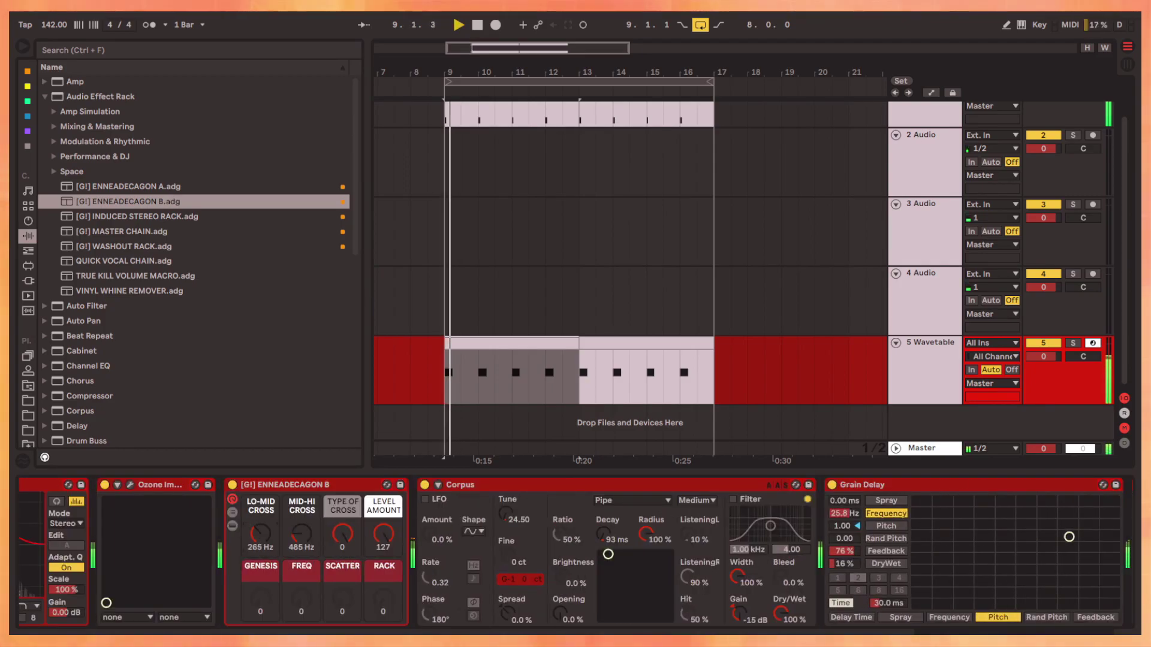
left_click(833, 484)
Audition the chain, then open the Wavetable clip's notes zoomed on the first bars
key("space")
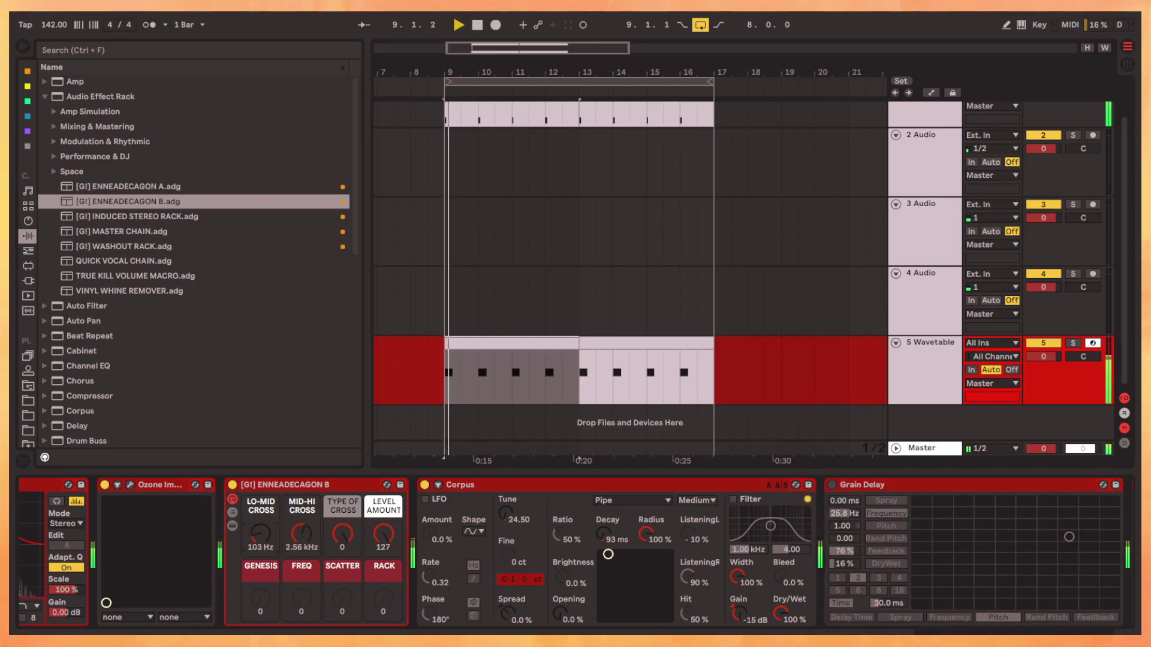
key("space")
key("plus")
key("plus")
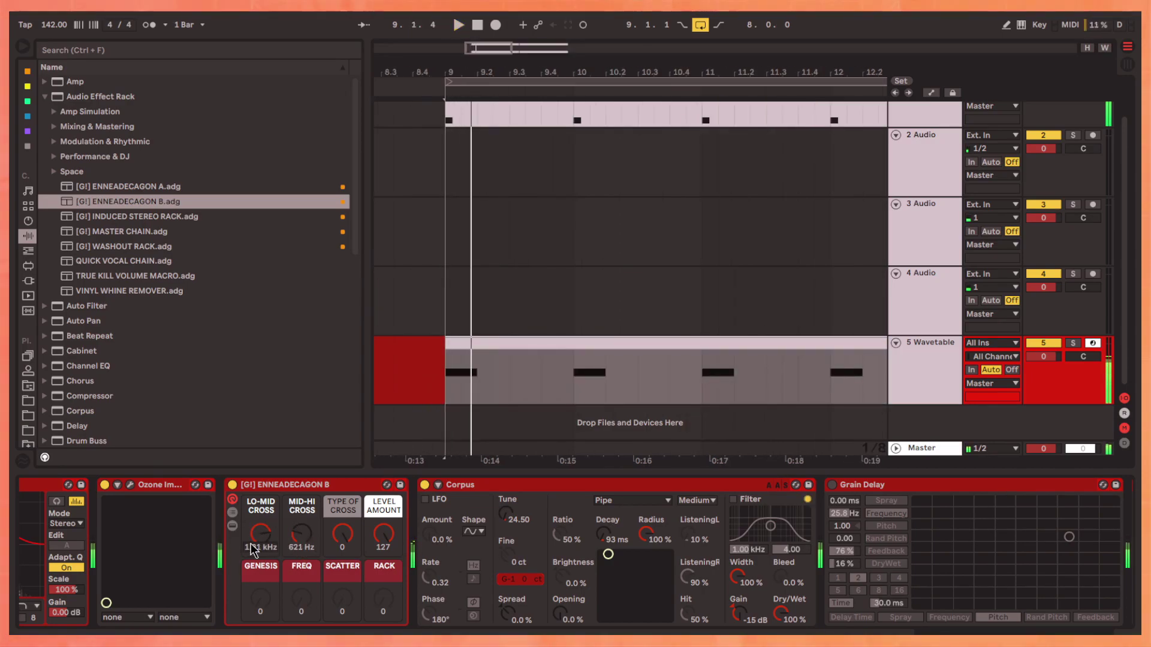
key("shift+Tab")
Duplicate the first G2 note and copy it forward across beats 2 to 4
left_click(274, 515)
key("ctrl+d")
key("space")
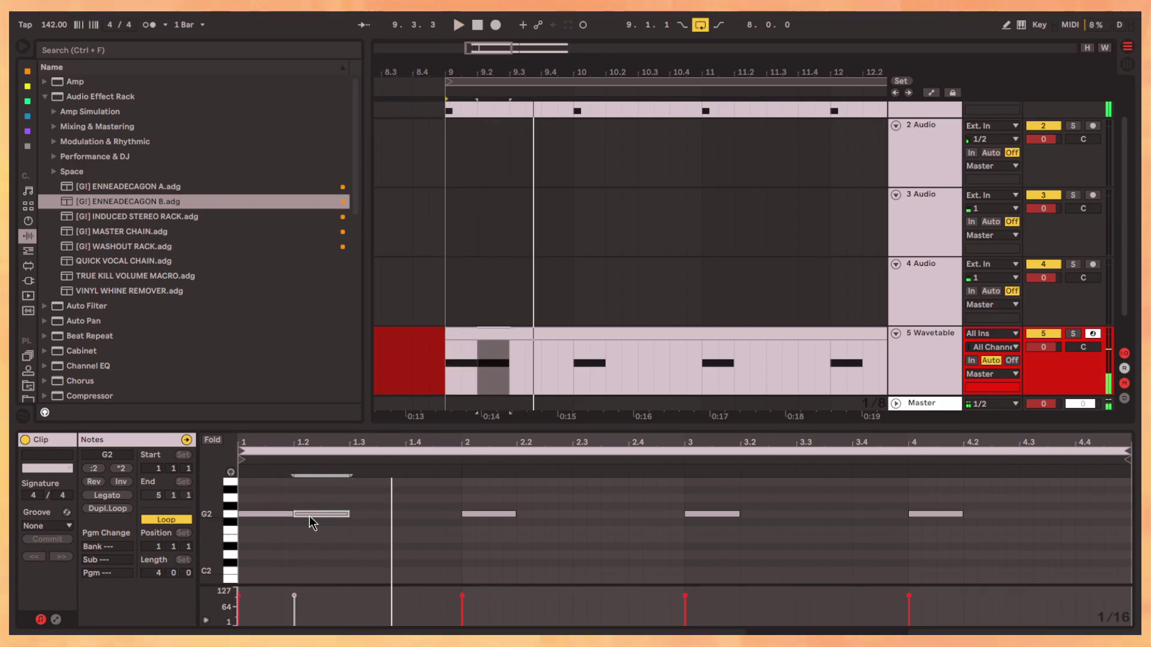
left_click_drag(309, 515, 428, 518)
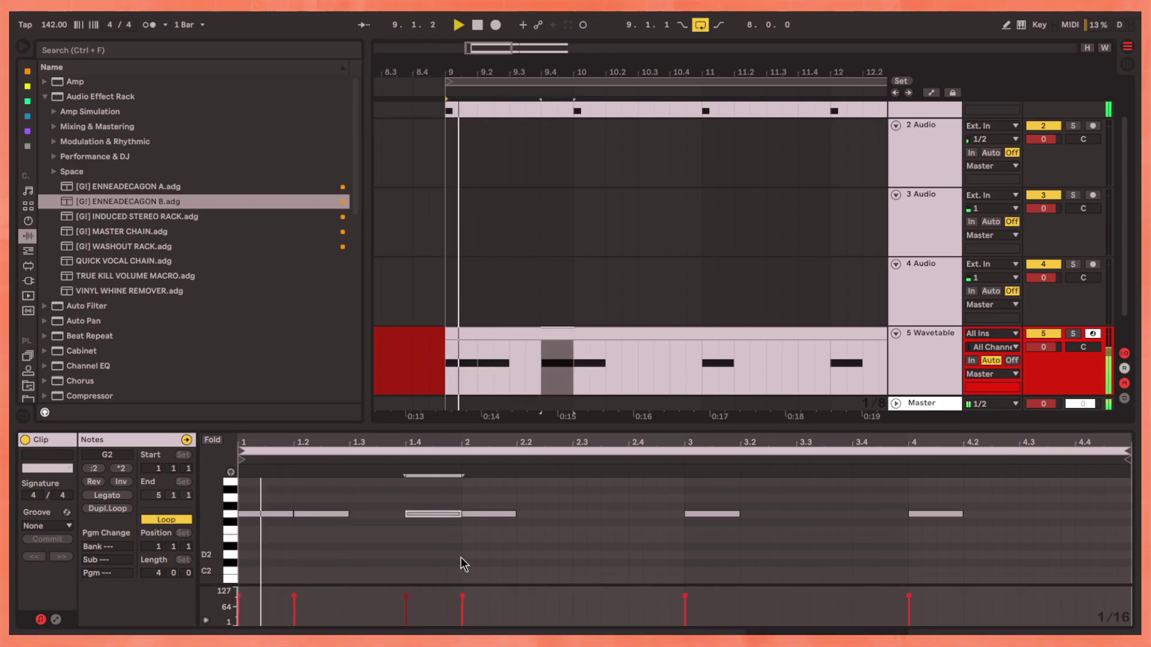
left_click_drag(502, 515, 457, 530)
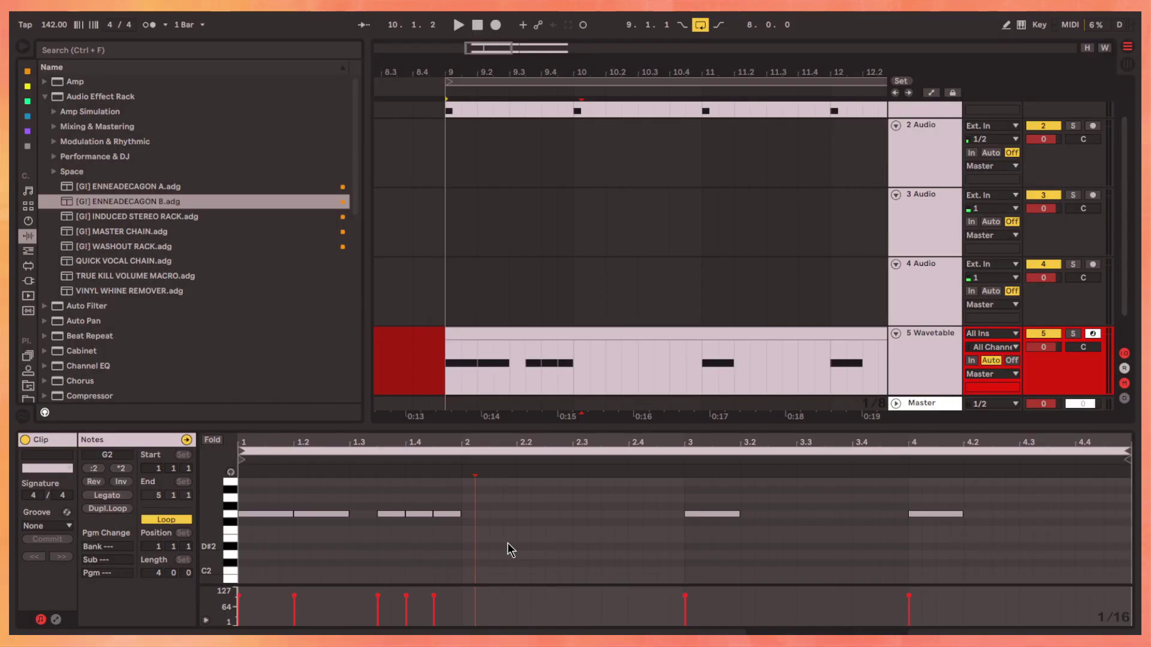
key("ctrl+z")
key("ctrl+d")
key("ctrl+d")
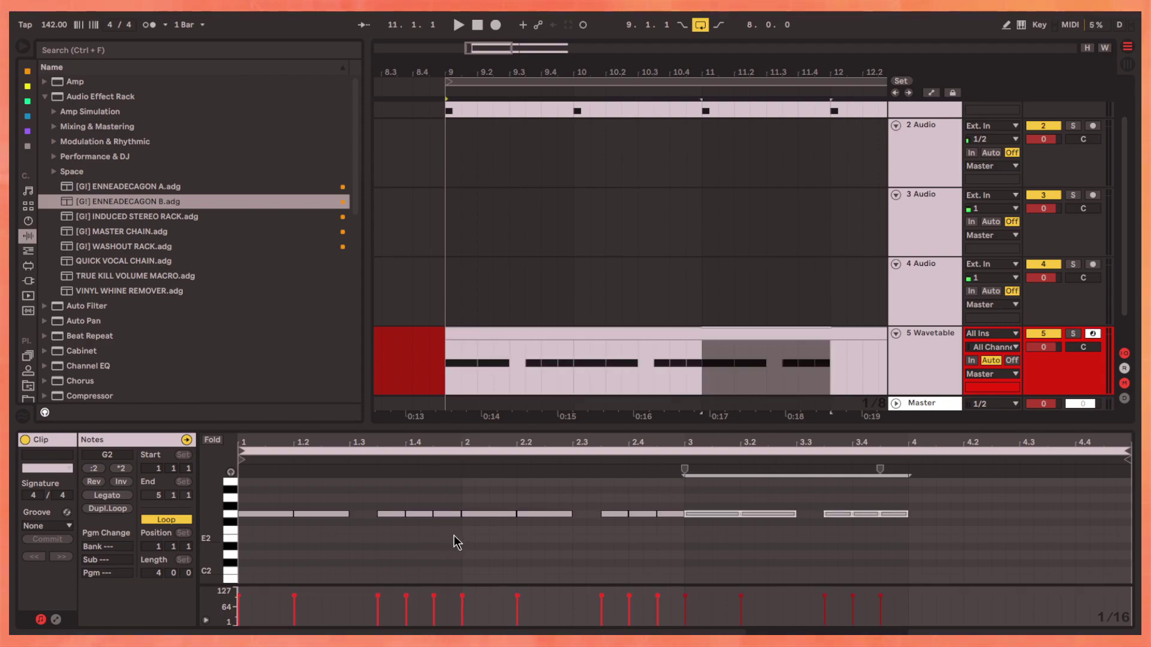
key("ctrl+d")
key("space")
left_click(692, 570)
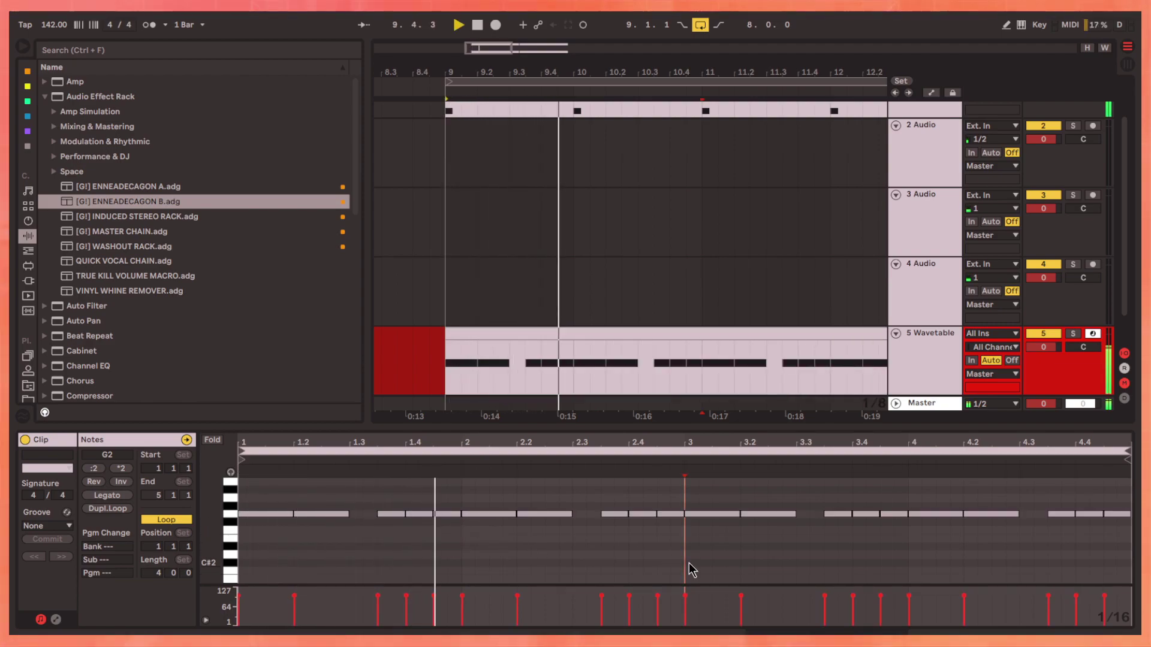
key("space")
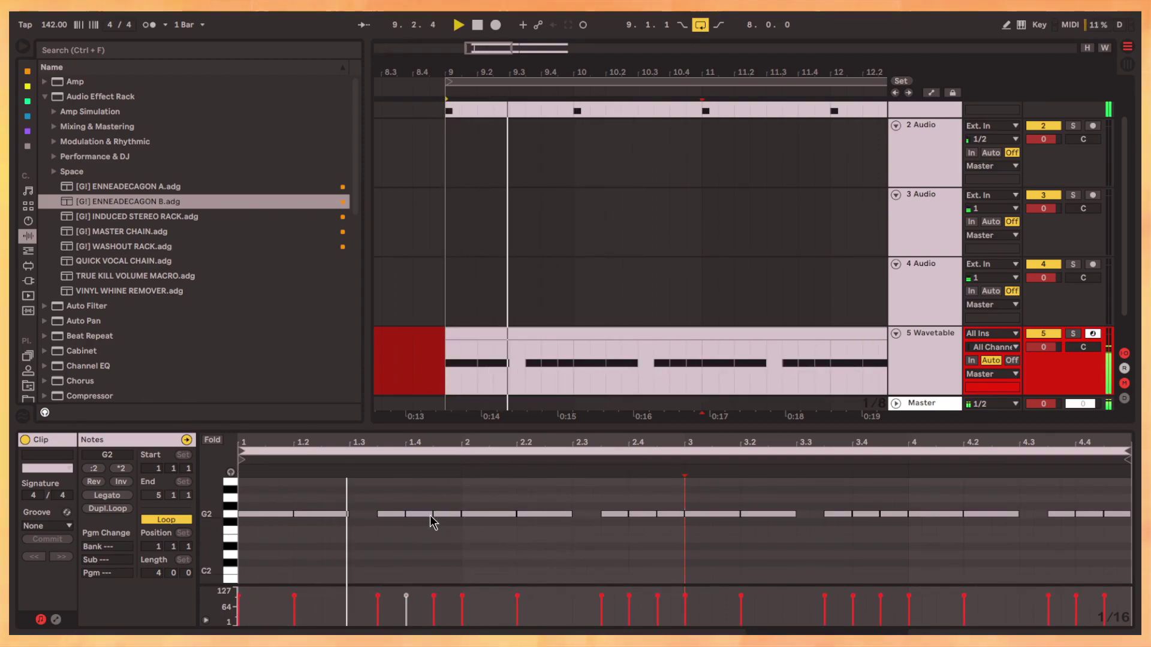
Trim a G2 note near 1.3.3 into a short stab and delete the G2 notes after it
left_click_drag(403, 515, 388, 514)
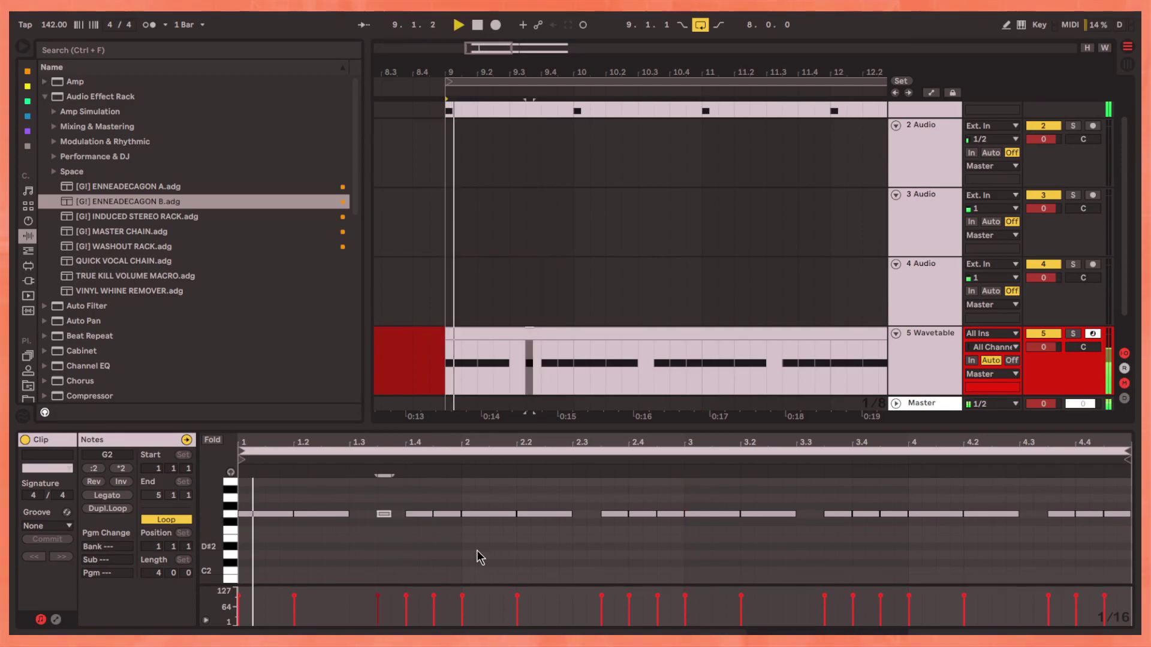
left_click(382, 516)
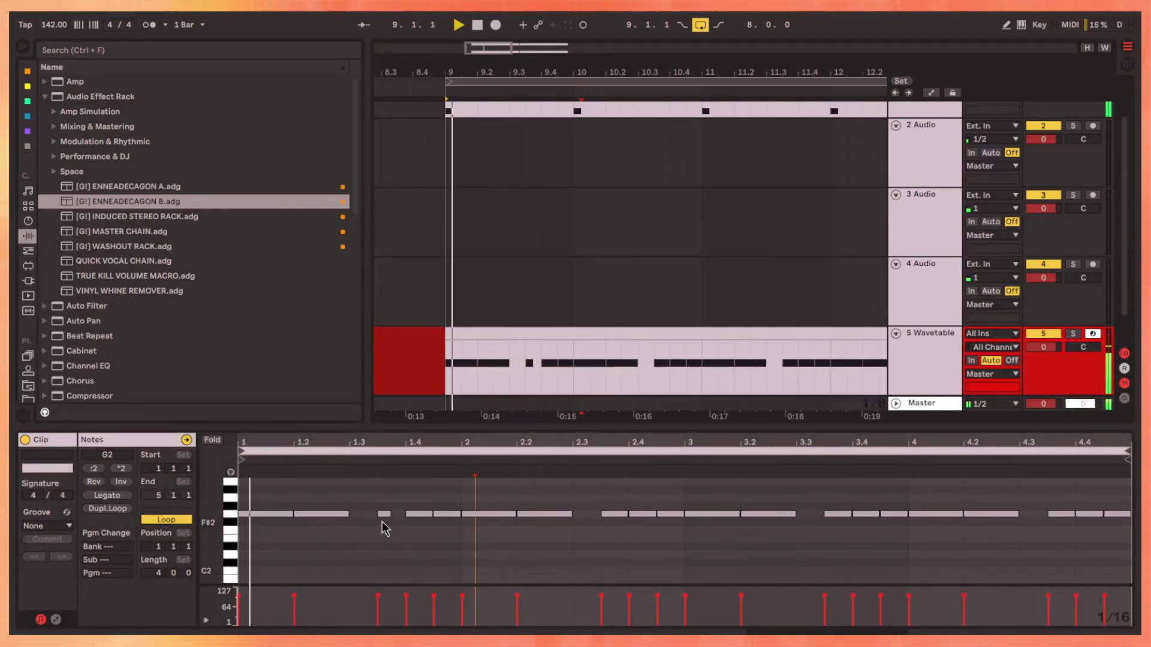
key("plus")
key("plus")
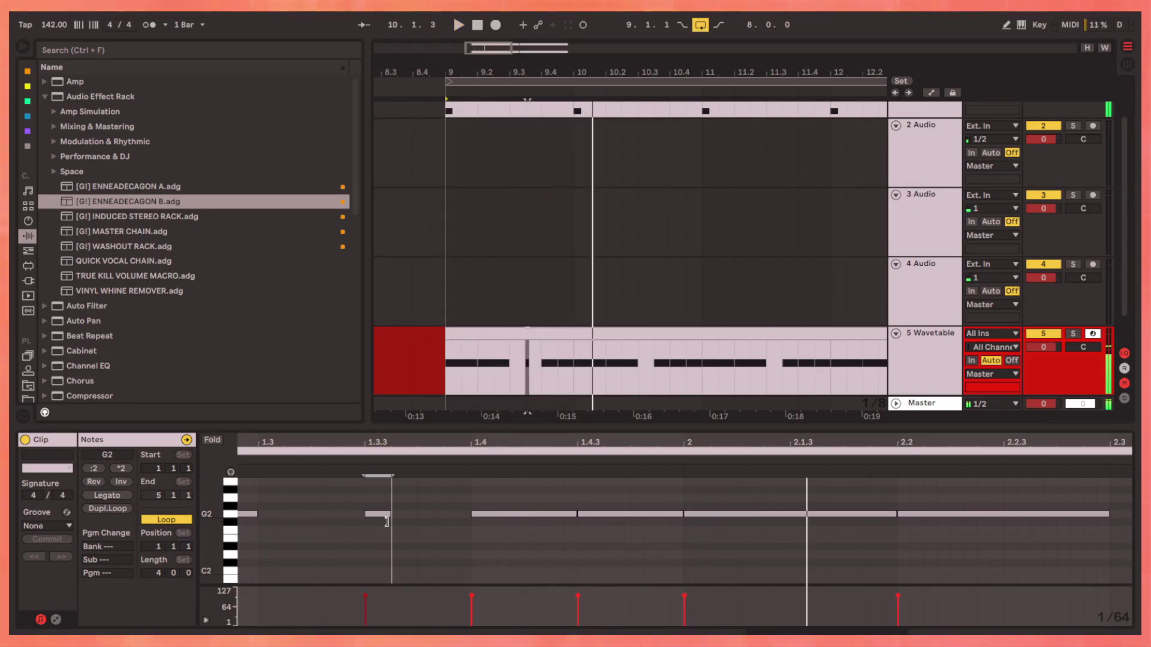
key("plus")
key("plus")
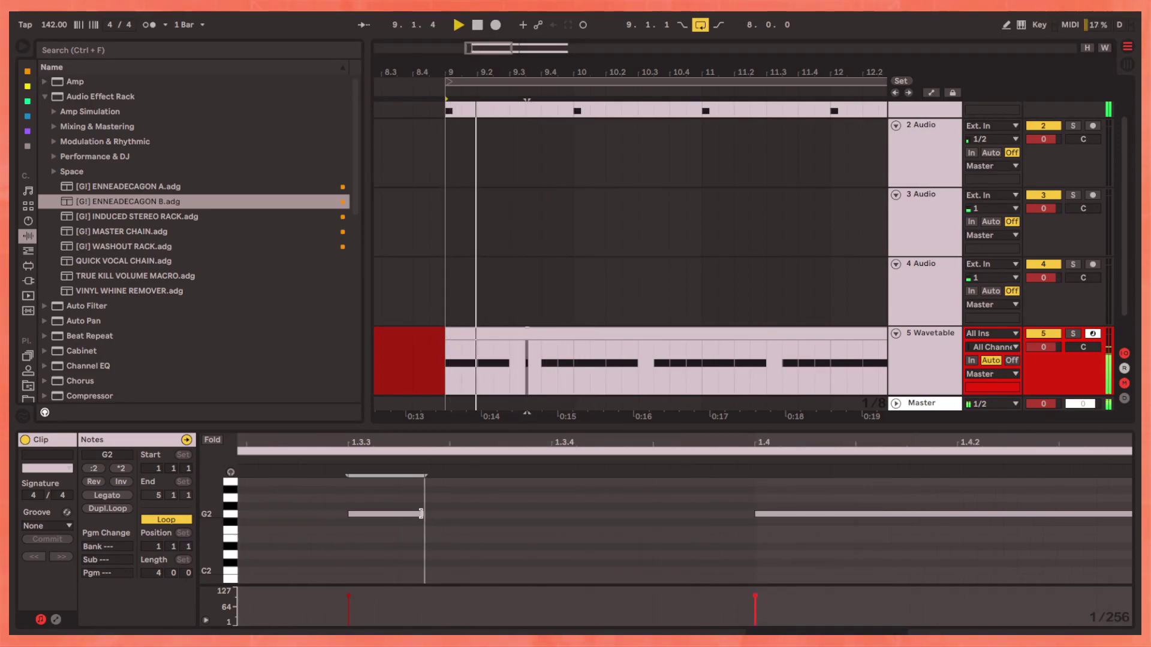
left_click_drag(420, 513, 385, 514)
key("minus")
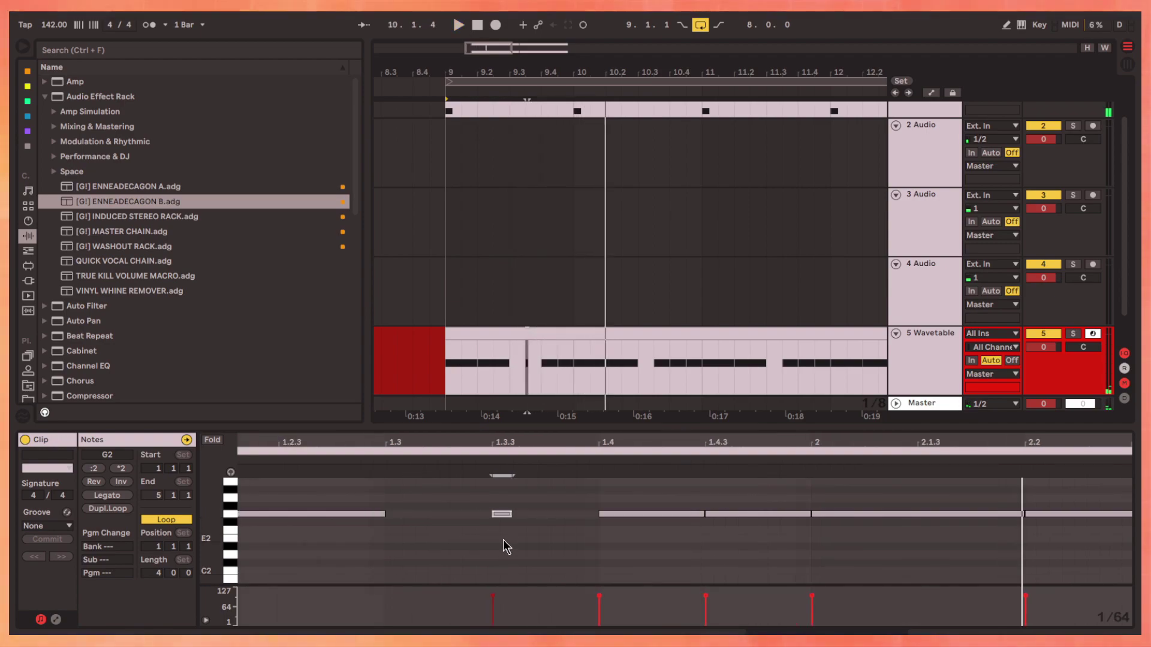
key("minus")
left_click_drag(414, 476, 1106, 530)
key("Delete")
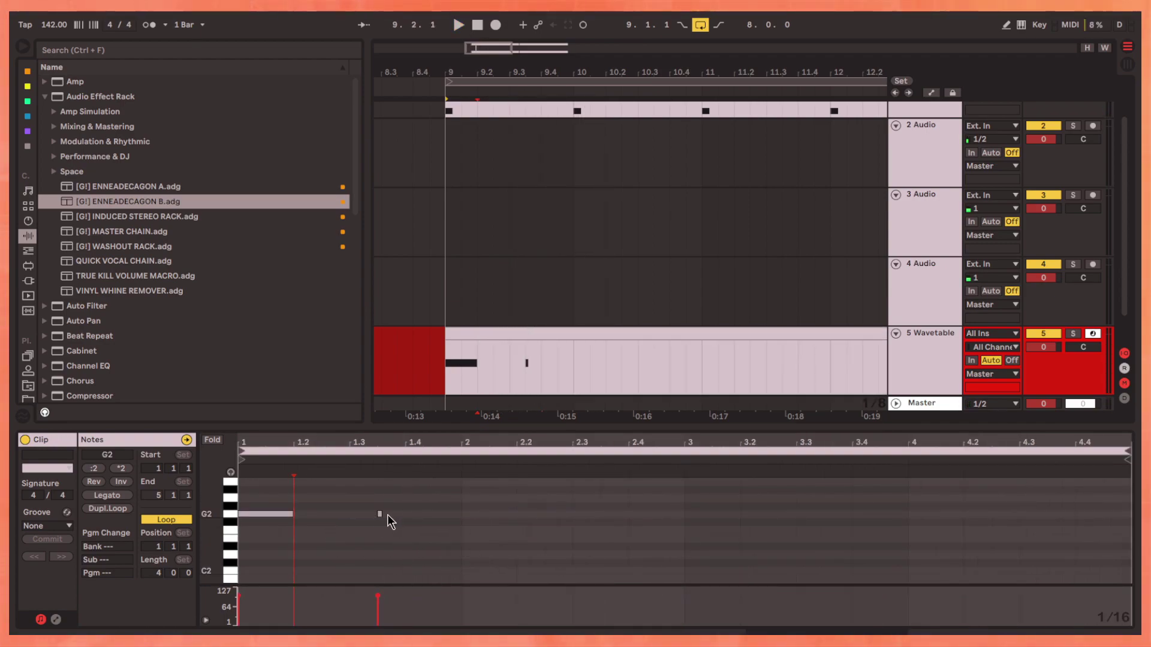
Arrange the long G2 note and two short stabs into one bar, repeated through the clip
left_click_drag(379, 519, 293, 519)
key("space")
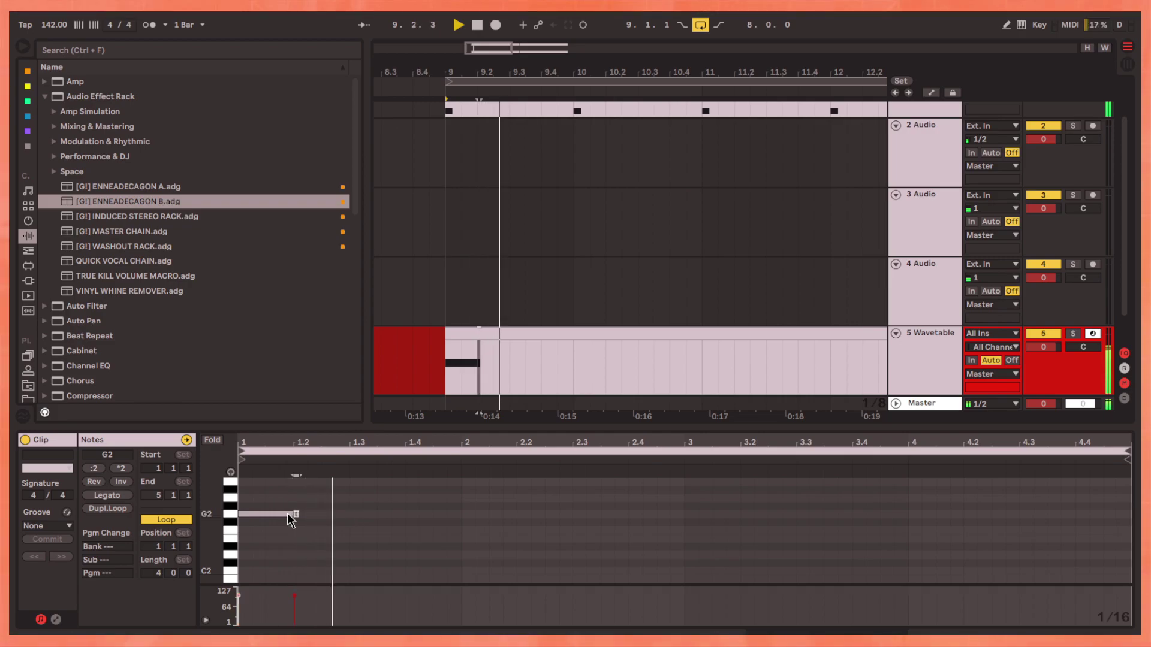
double_click(407, 513)
left_click_drag(461, 525, 312, 505)
key("ctrl+d")
key("ctrl+d")
key("ctrl+d")
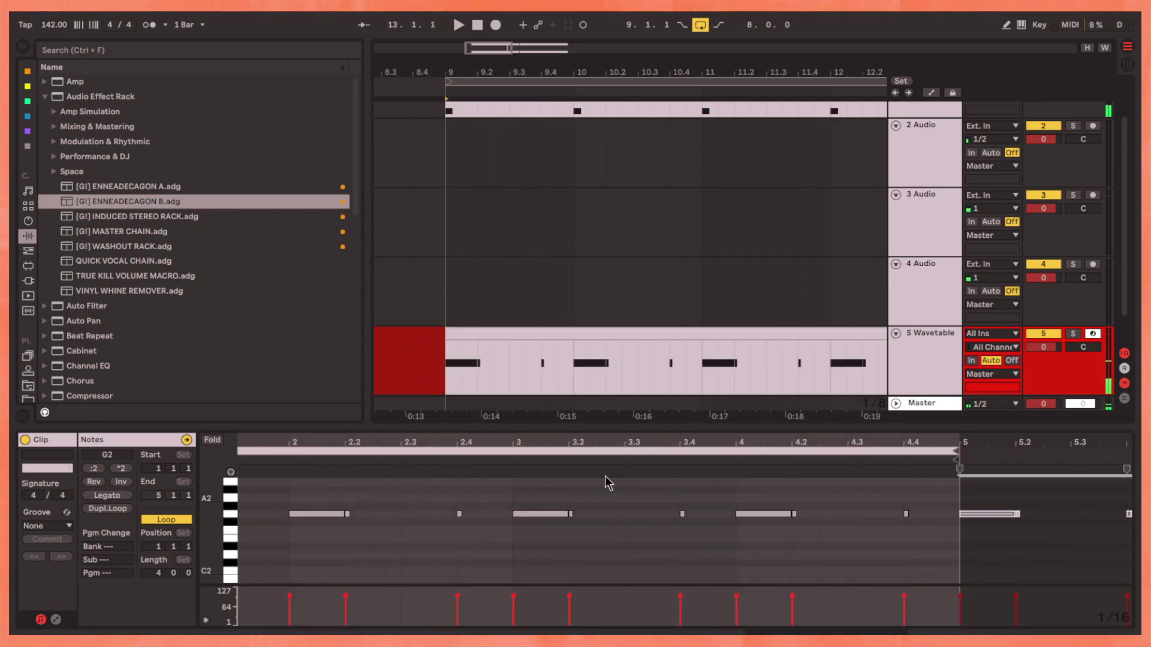
left_click(622, 362)
scroll(622, 342, "down", 5, "ctrl")
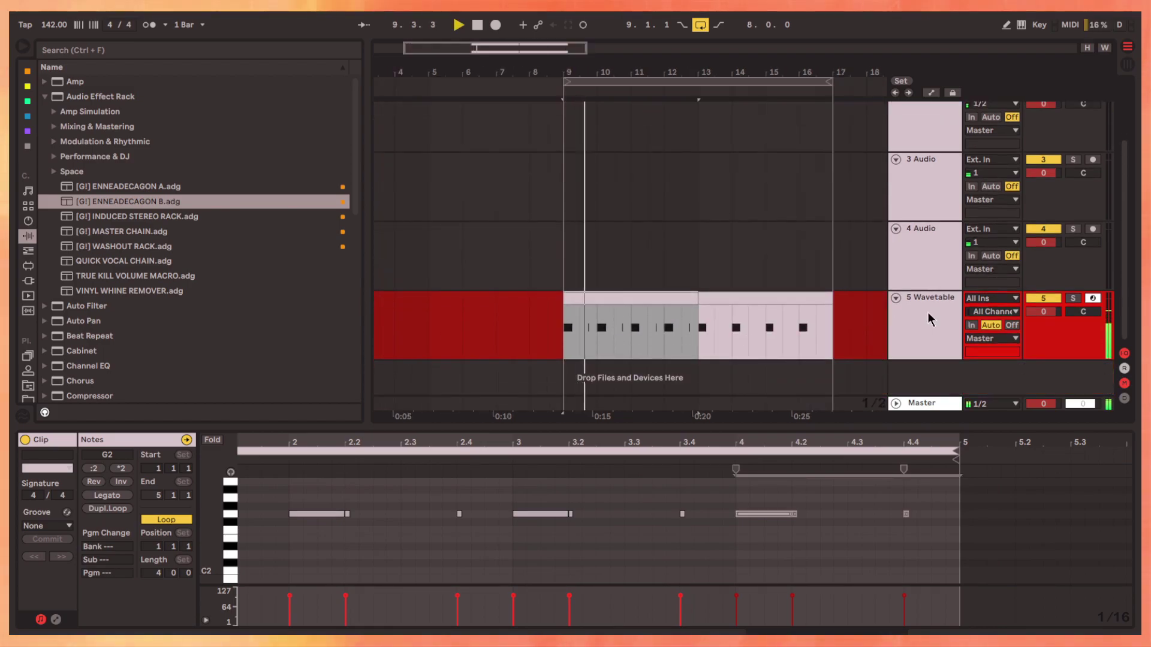
Draw six short stab notes and copy the pattern two beats later
left_click_drag(879, 417, 849, 419)
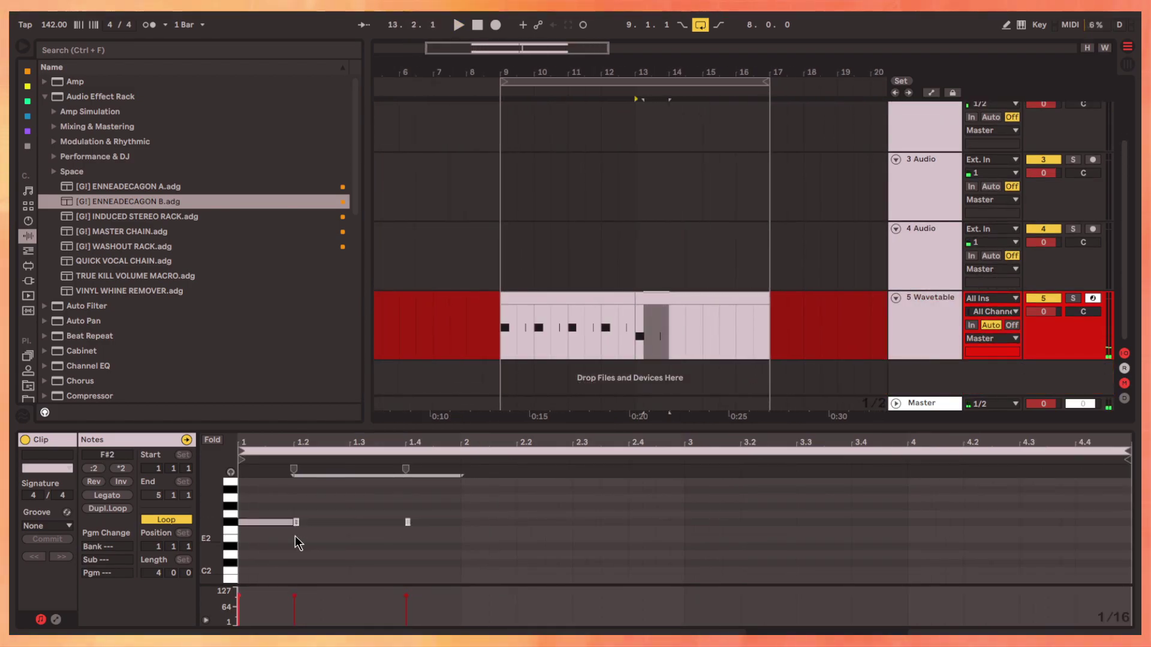
left_click(462, 522)
left_click(575, 521)
left_click(631, 522)
left_click(741, 522)
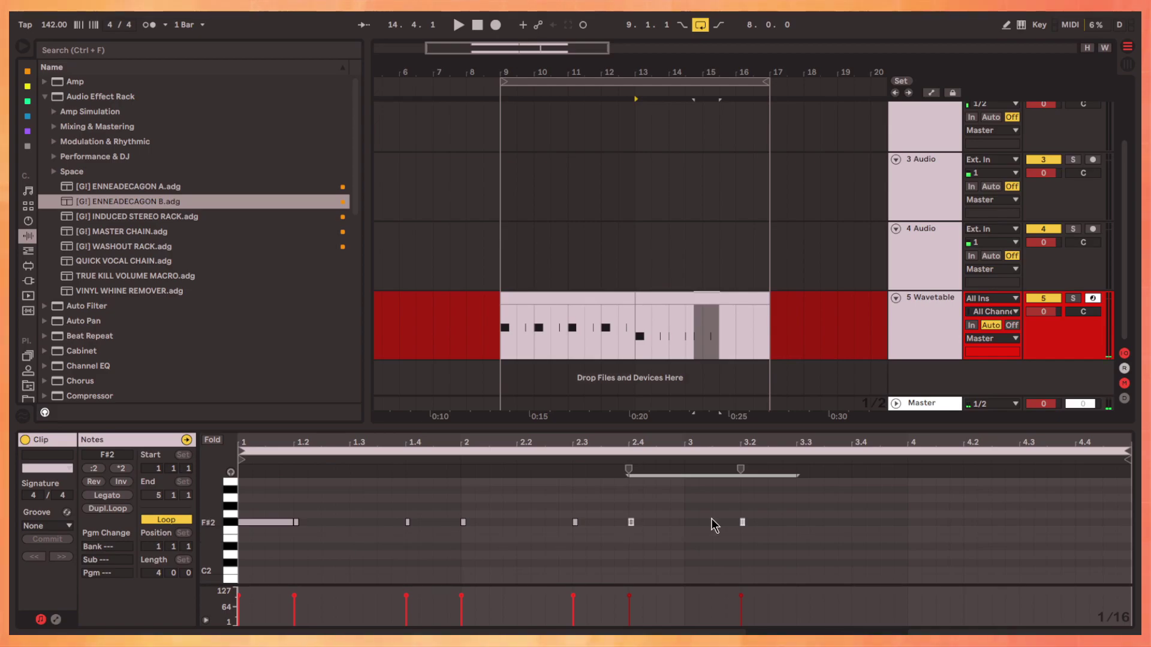
left_click(519, 522)
left_click(630, 521)
left_click_drag(682, 509, 292, 531)
key("ctrl+d")
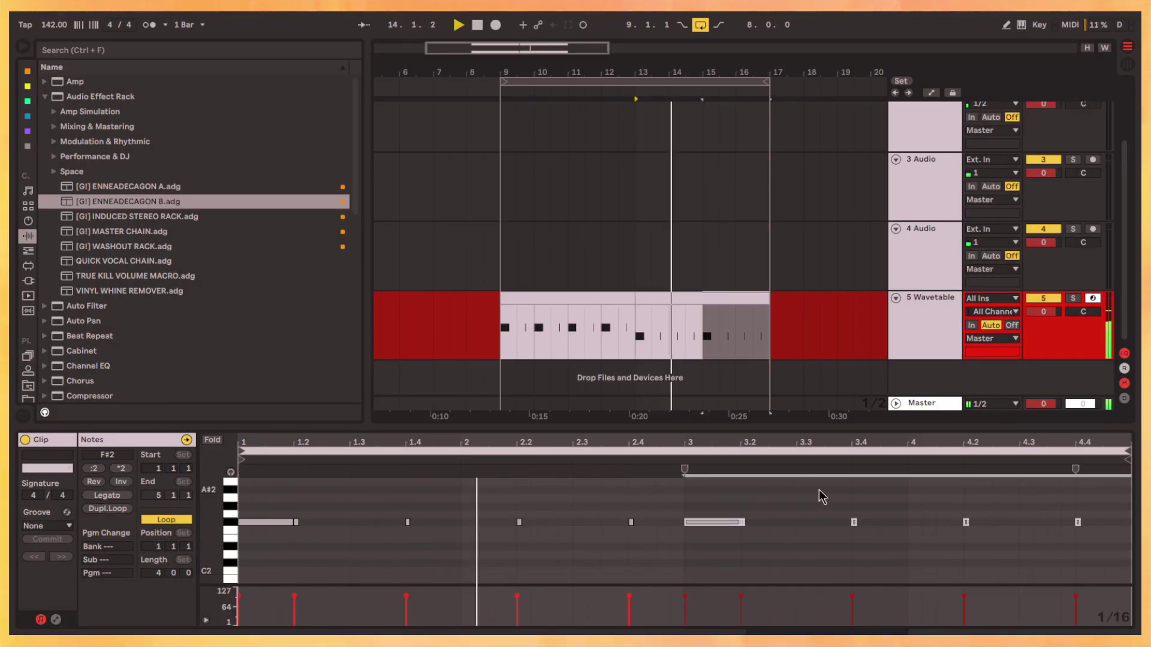
left_click(779, 546)
In Ozone Imager, nudge width up to about 41.5 and lower Stereoize amount to 10.1
left_click_drag(629, 308, 770, 308)
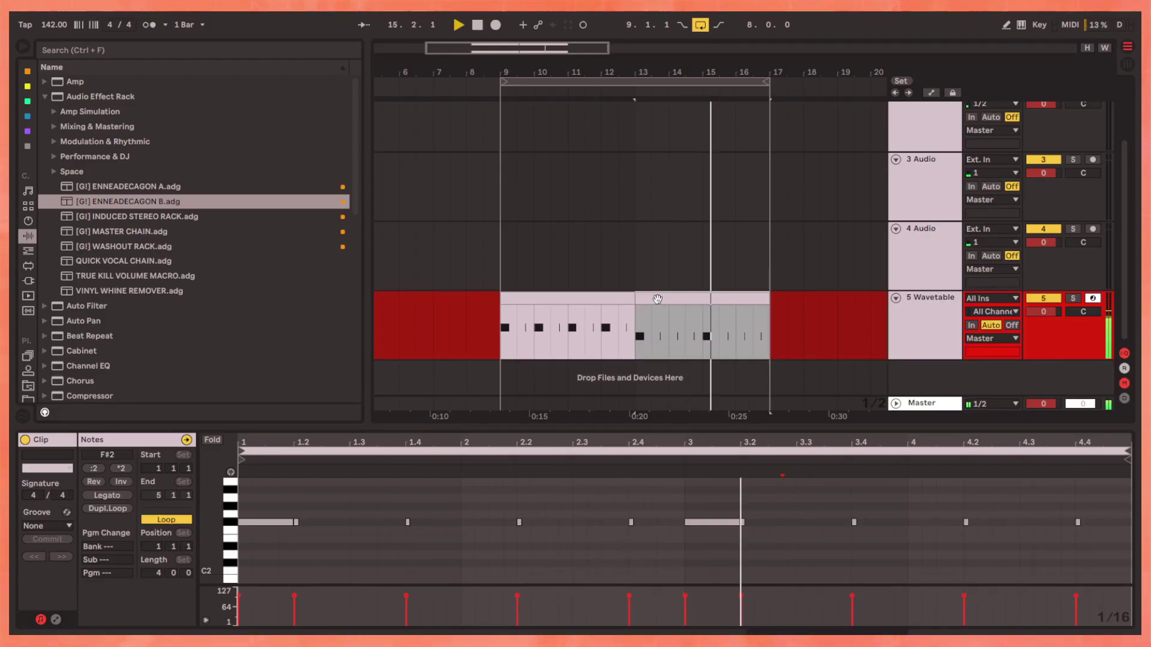
key("shift+Tab")
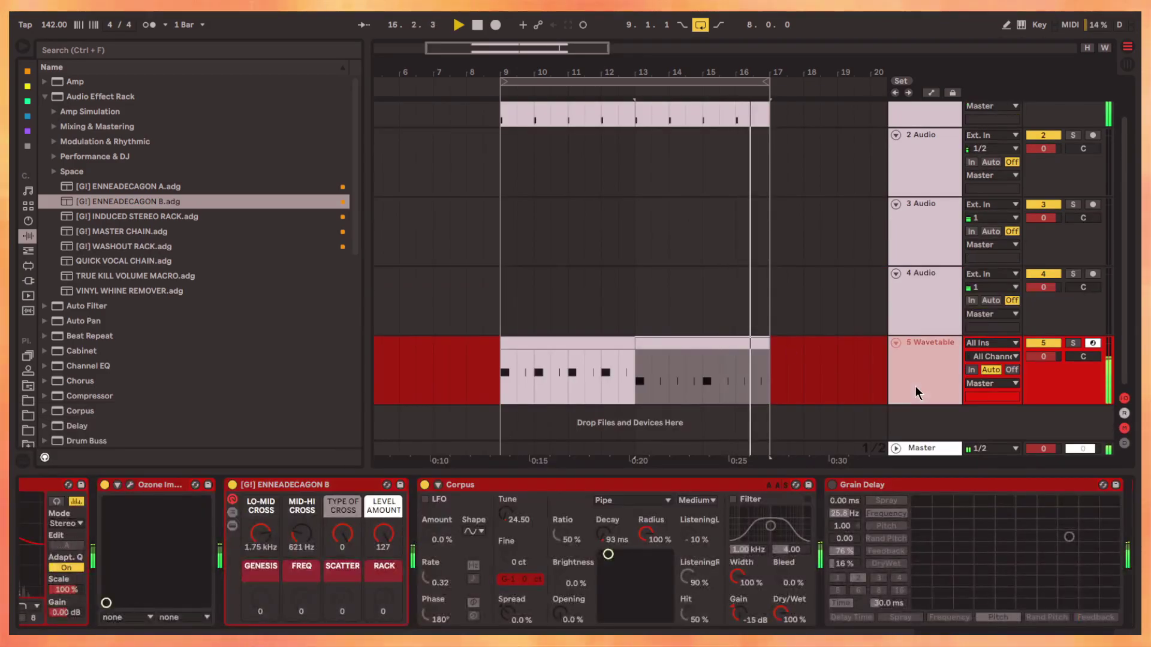
left_click(130, 485)
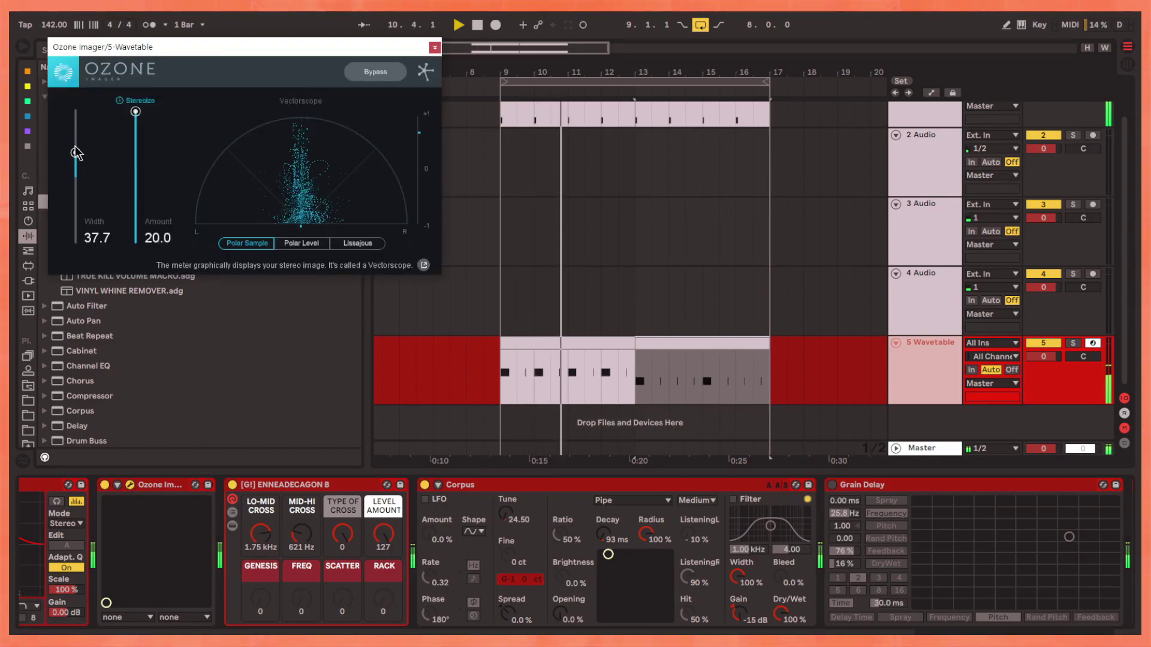
mouse_move(76, 152)
left_mouse_down()
mouse_move(75, 127)
mouse_move(76, 144)
left_mouse_up()
left_click_drag(134, 111, 139, 188)
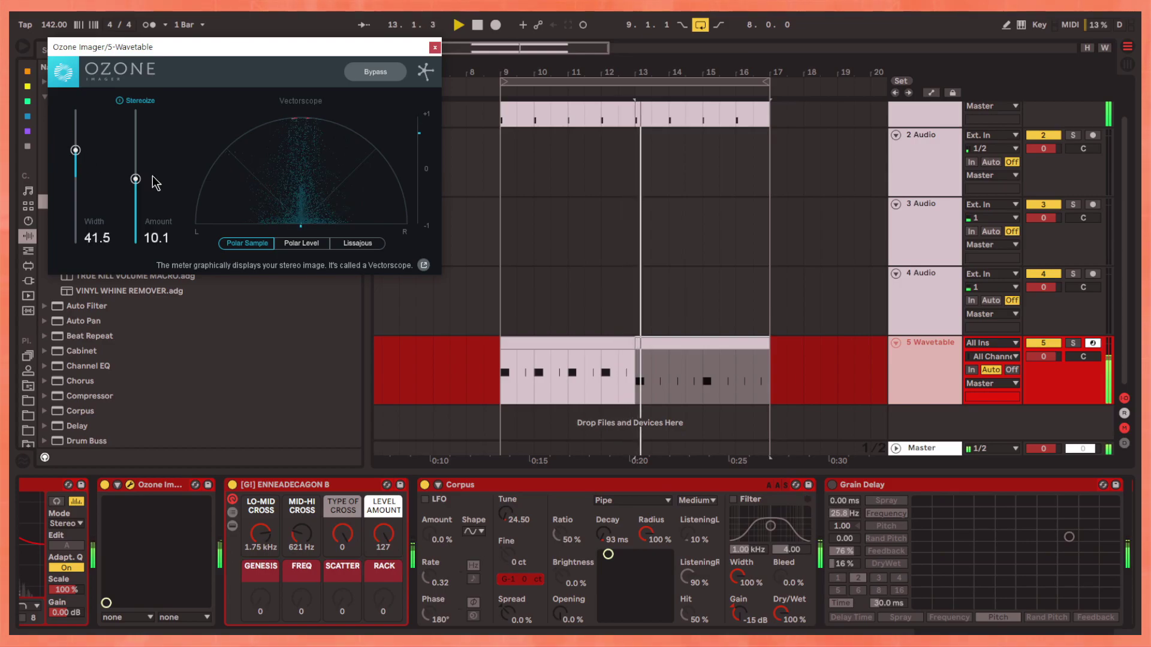
left_click_drag(134, 182, 135, 186)
left_click(434, 47)
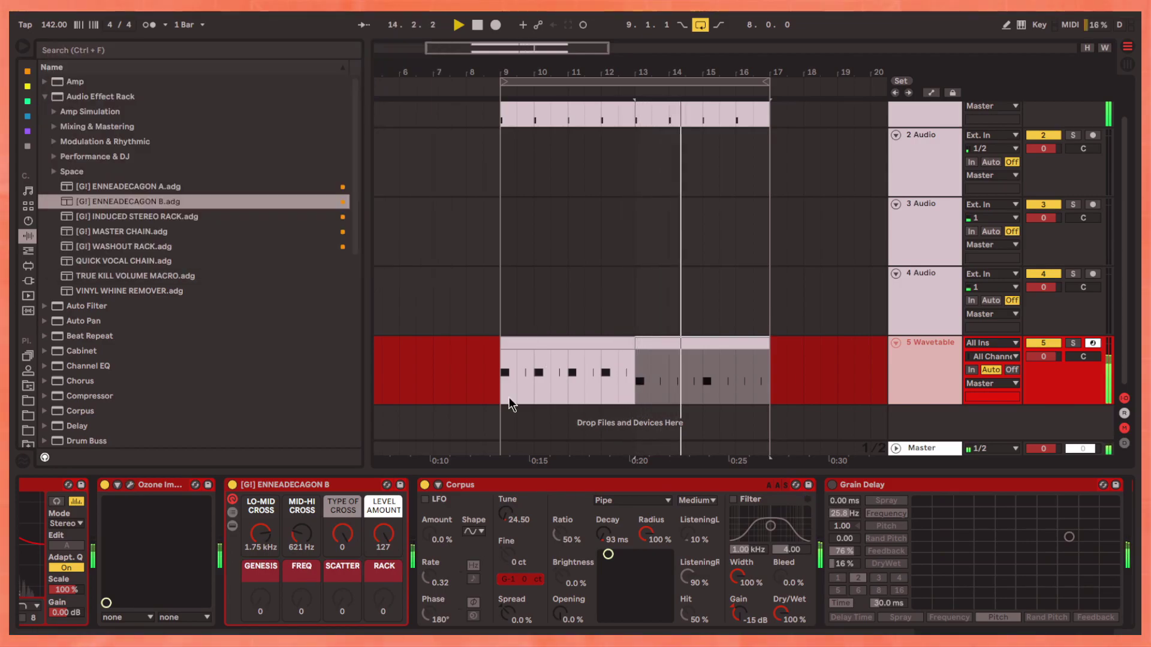
Delete every note in the drum clip's top Wavetable row
key("ctrl+z")
scroll(199, 338, "down", 2)
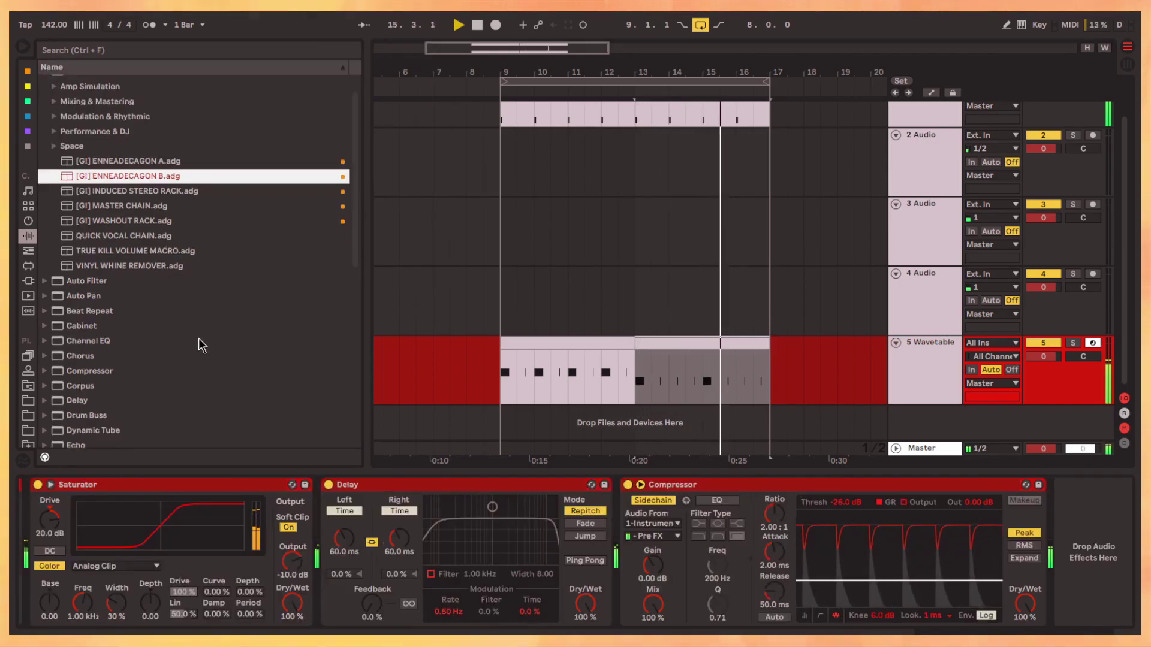
scroll(172, 331, "down", 3)
scroll(139, 375, "down", 3)
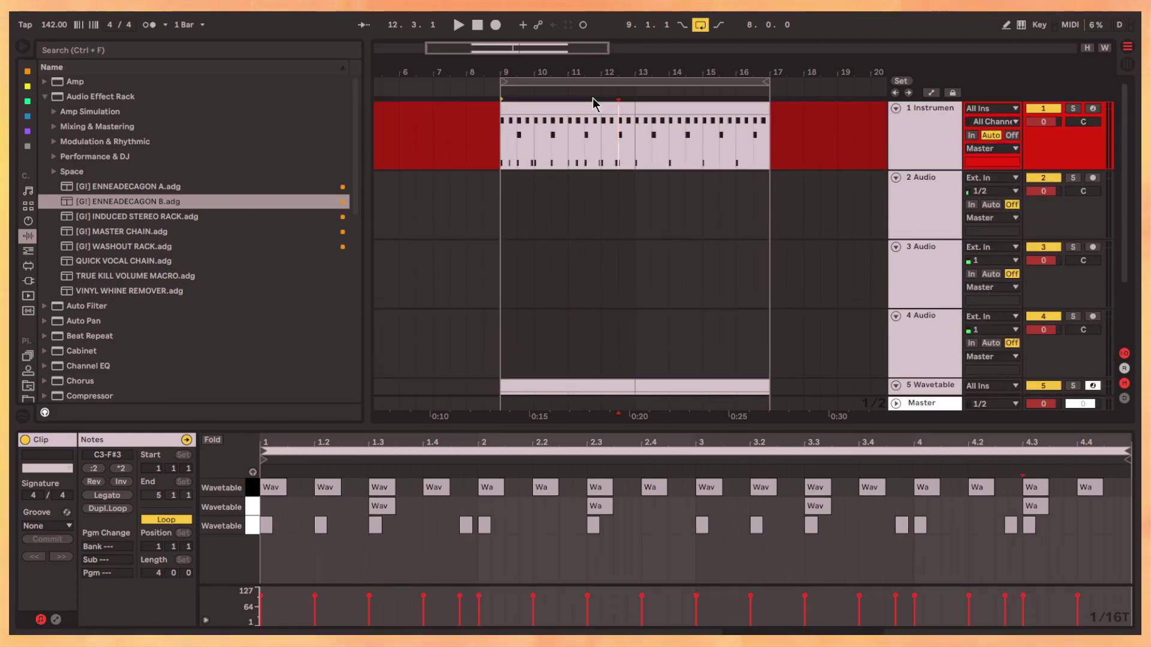
key("space")
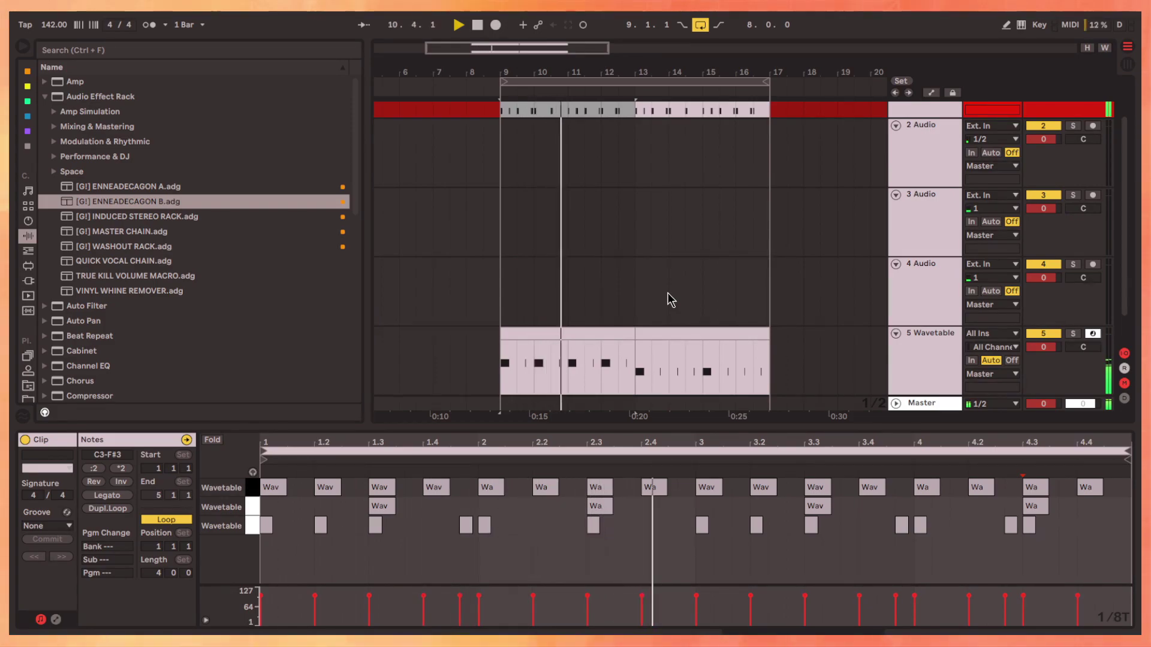
scroll(696, 224, "down", 2)
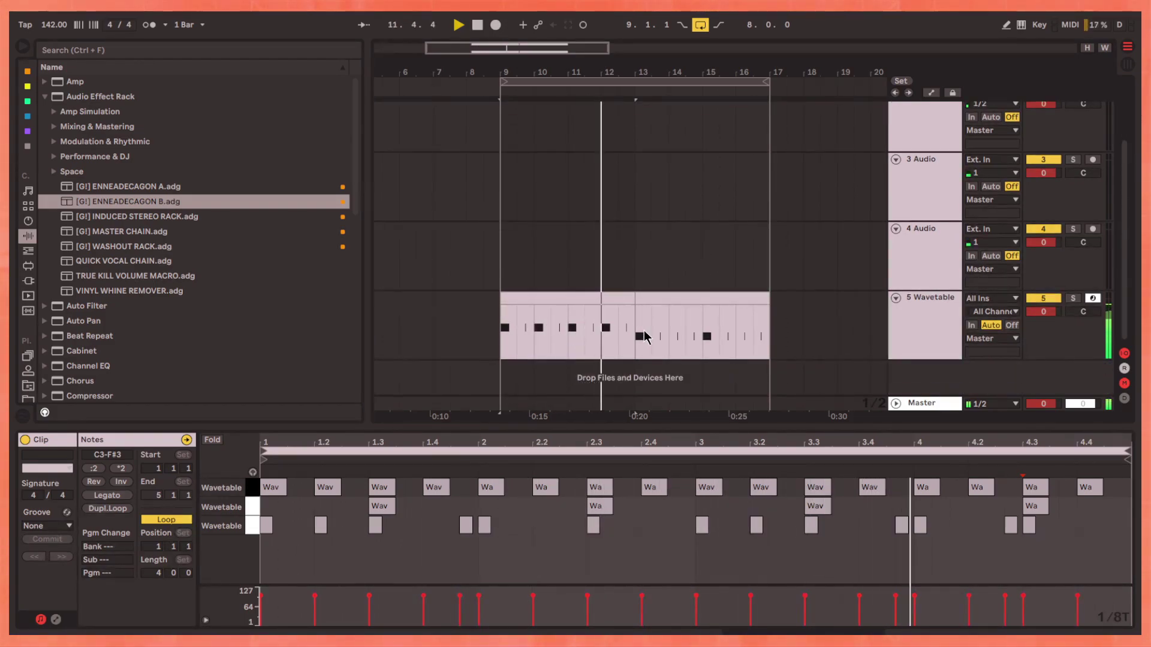
key("space")
left_click(252, 490)
key("Delete")
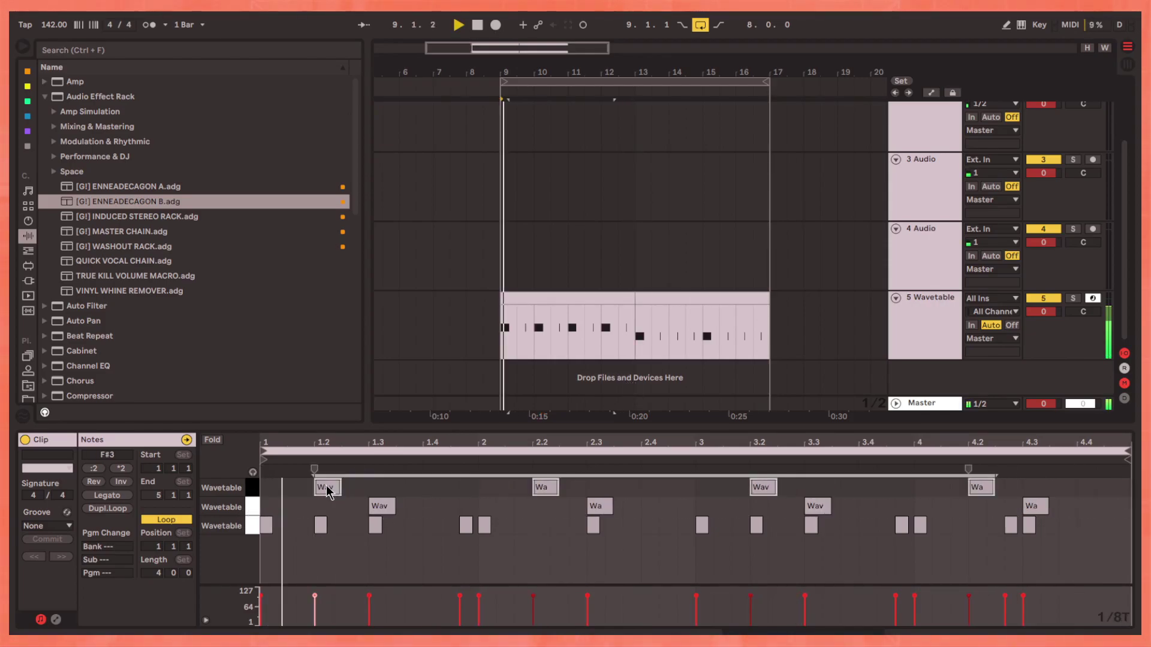
Draw one top-row hit per bar and nudge the hits just after beat two
left_click(434, 487)
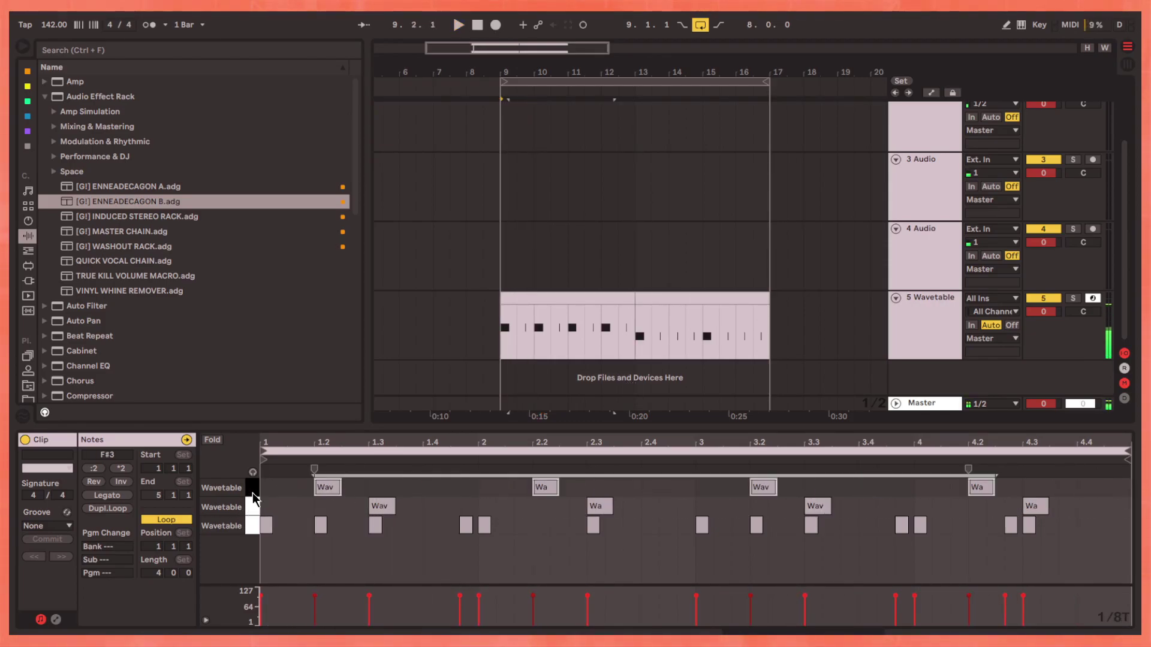
key("space")
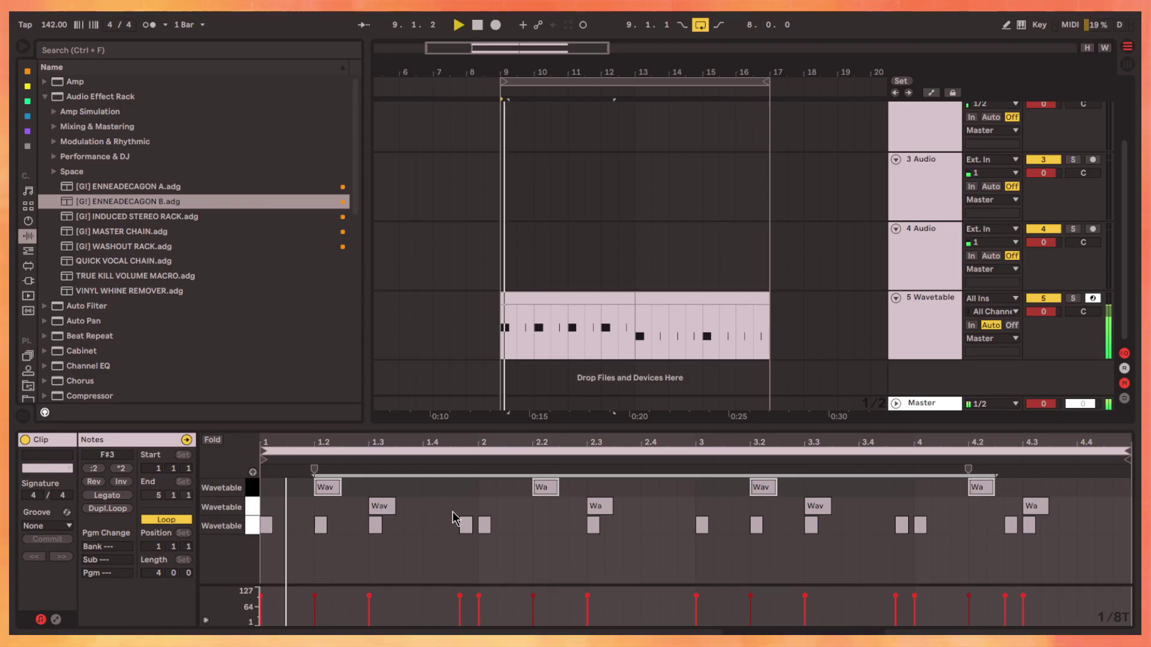
left_click(458, 564)
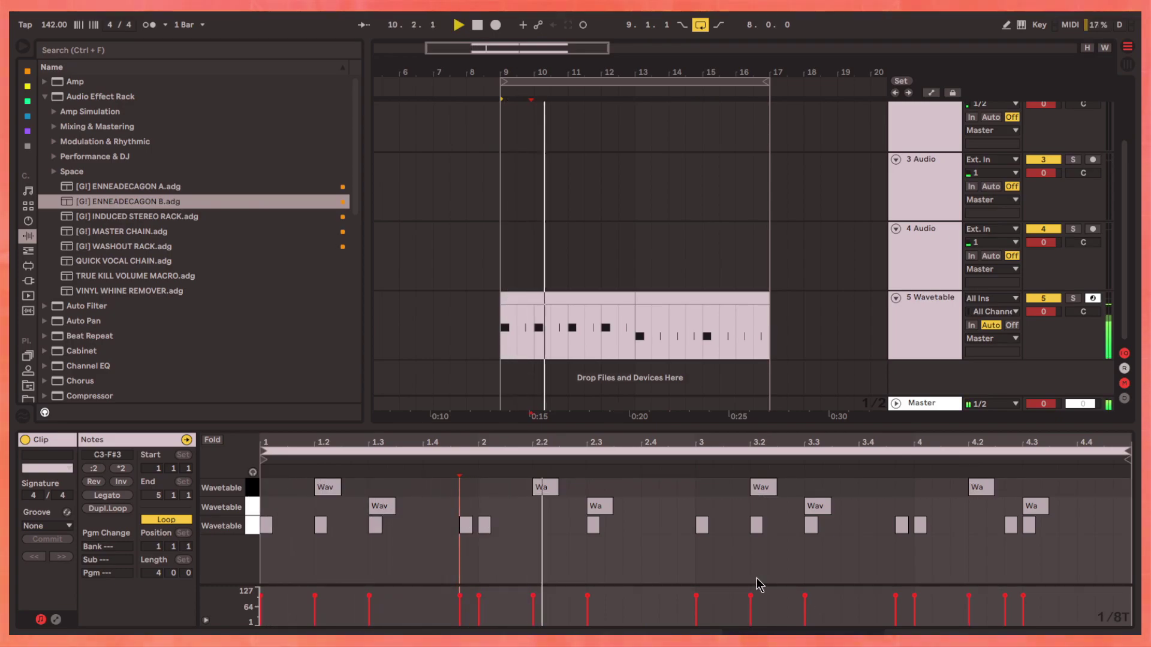
left_click(252, 488)
scroll(324, 514, "up", 3)
left_click_drag(392, 493, 433, 500)
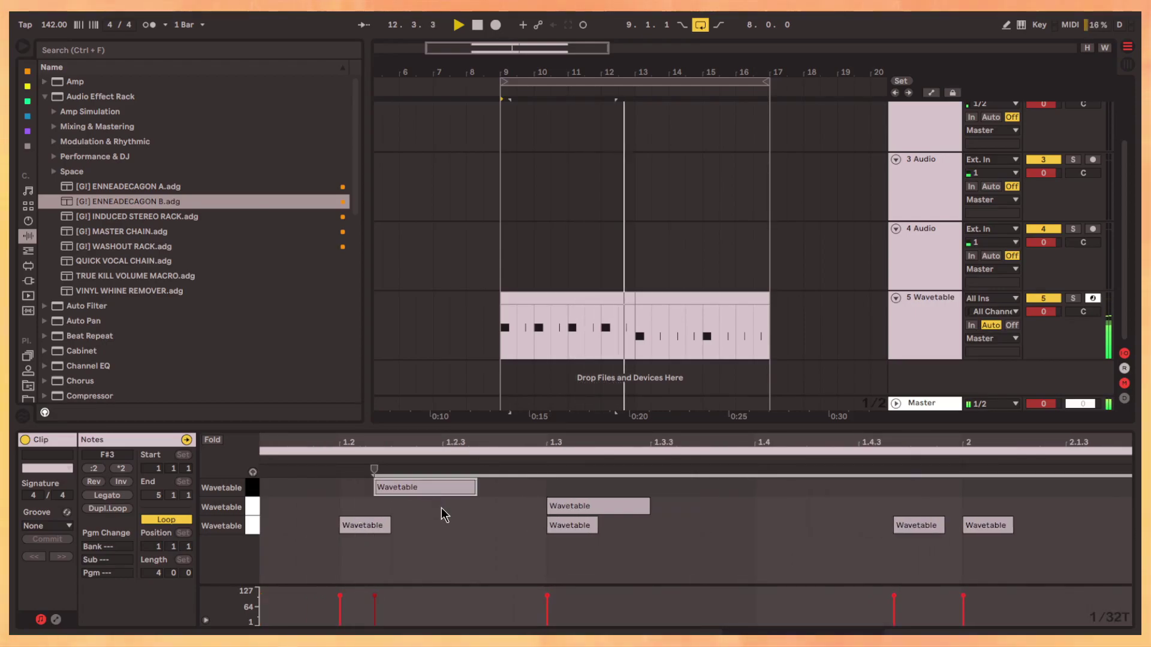
key("ctrl+a")
scroll(432, 506, "down", 3)
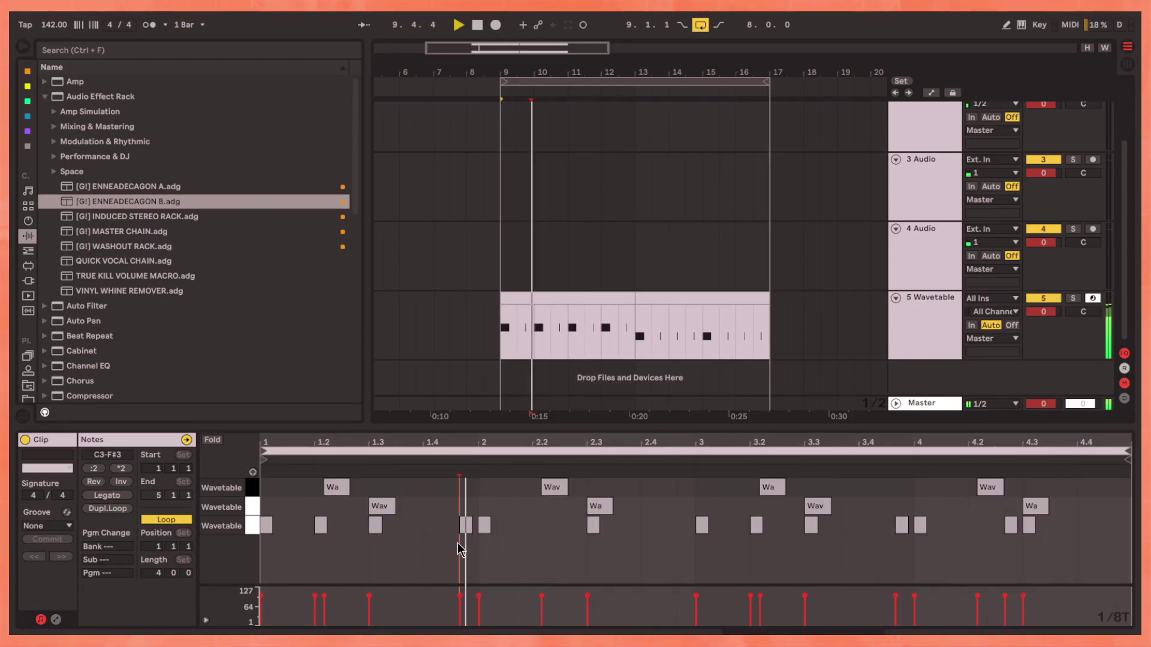
scroll(549, 309, "up", 5)
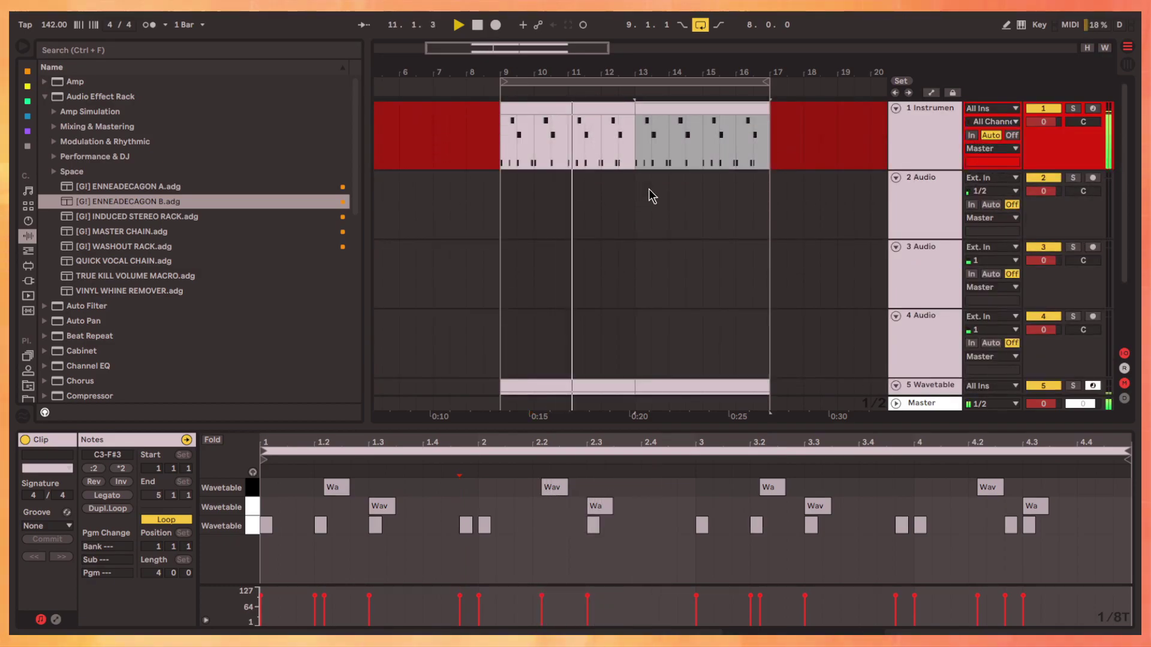
scroll(670, 215, "down", 3)
Raise the drum track's Saturator Drive to about 20 dB
key("shift+Tab")
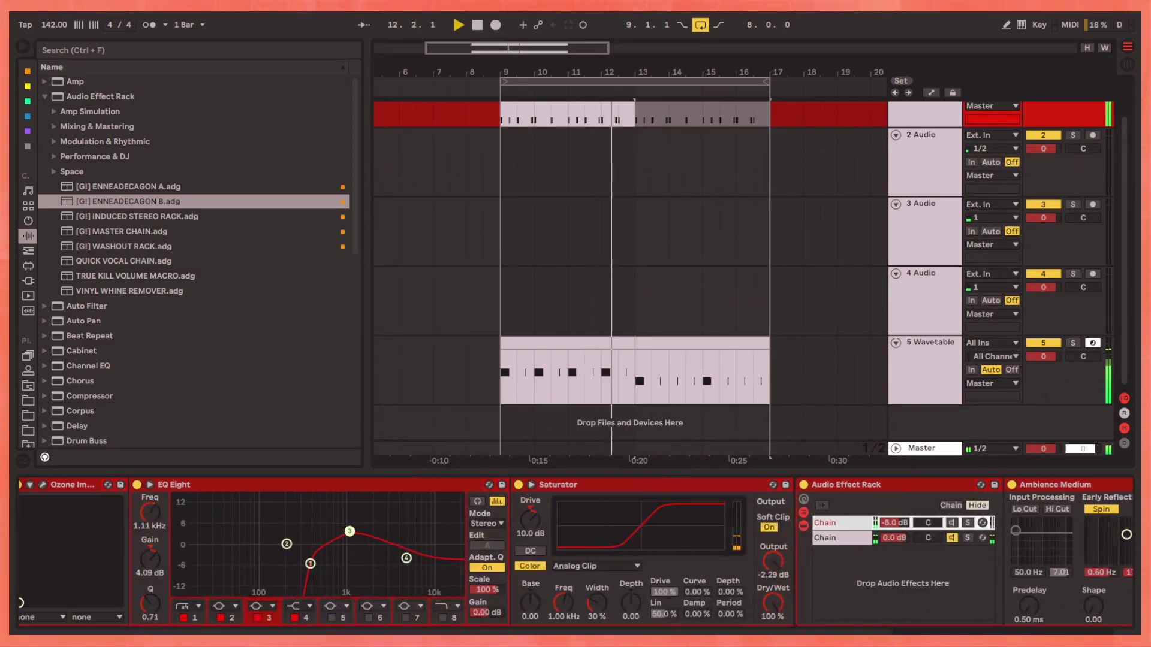
scroll(312, 602, "left", 5)
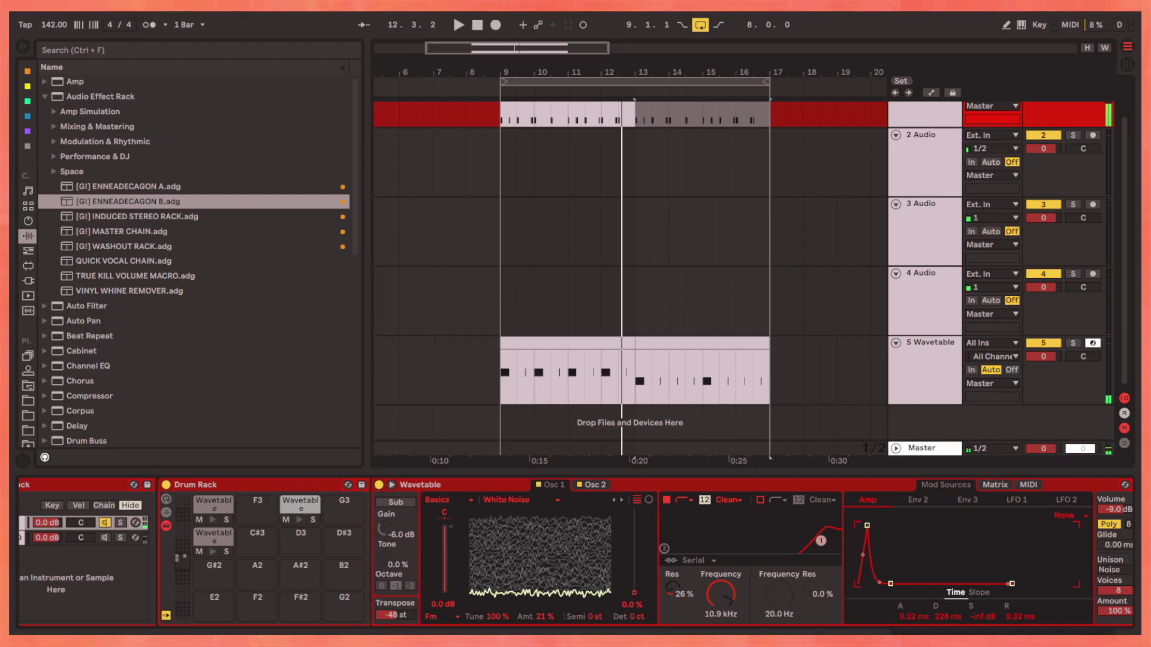
scroll(575, 557, "right", 10)
scroll(576, 557, "right", 4)
left_click_drag(583, 534, 583, 504)
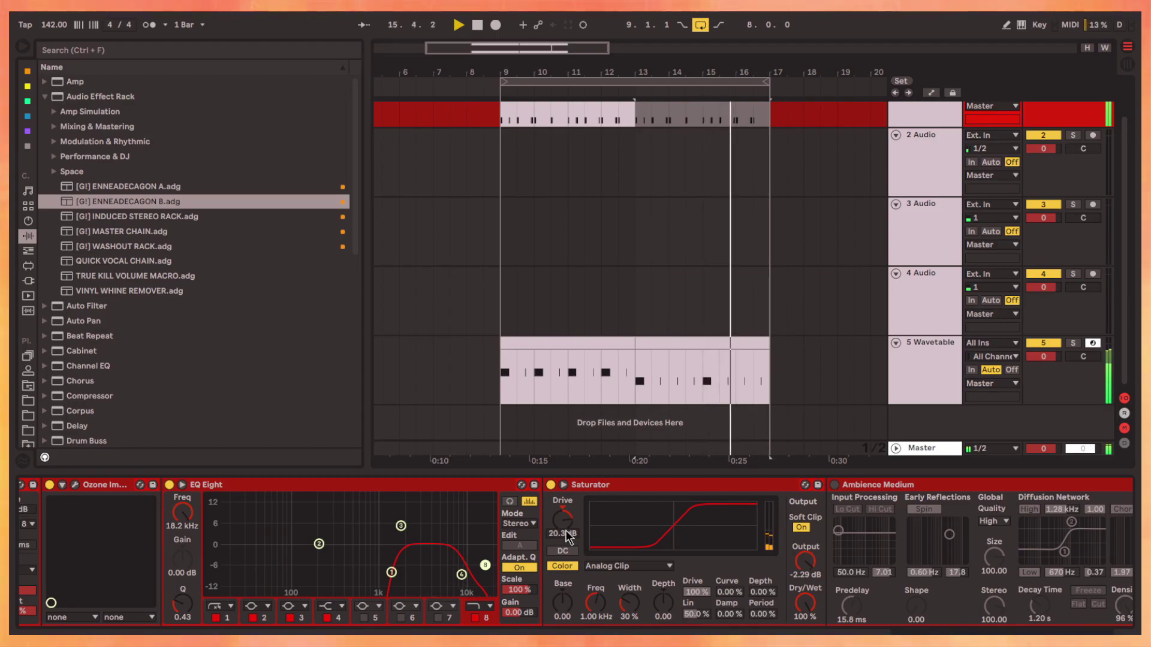
left_click_drag(567, 548, 640, 556)
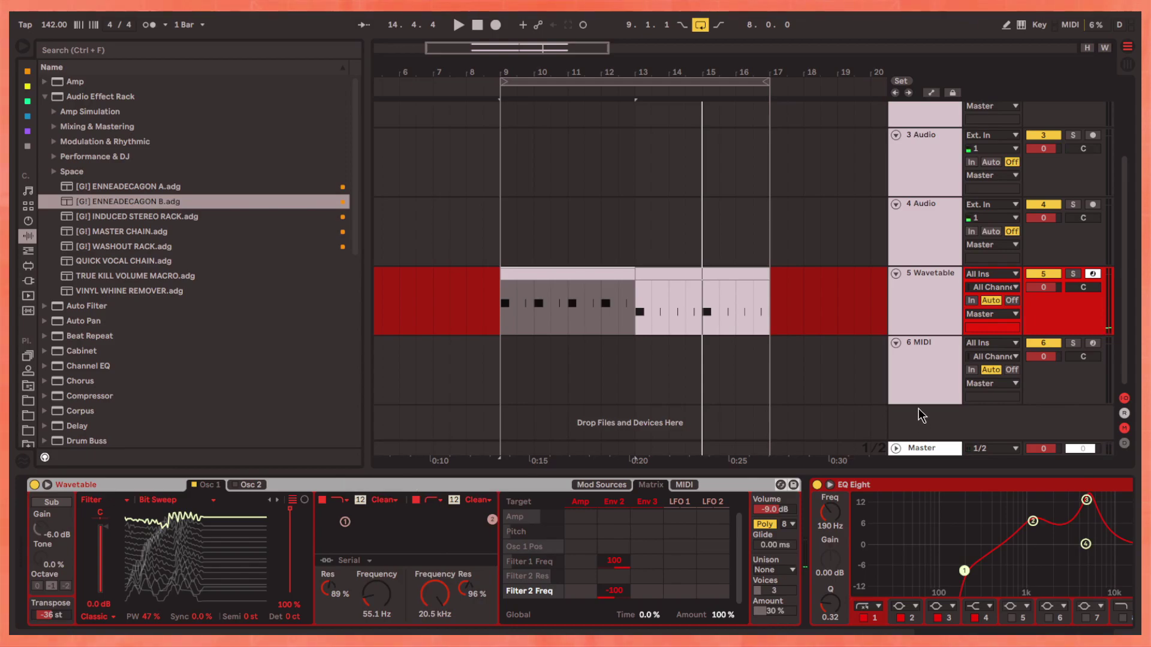
Deactivate the selected range of clips on Wavetable track 5
left_click(922, 400)
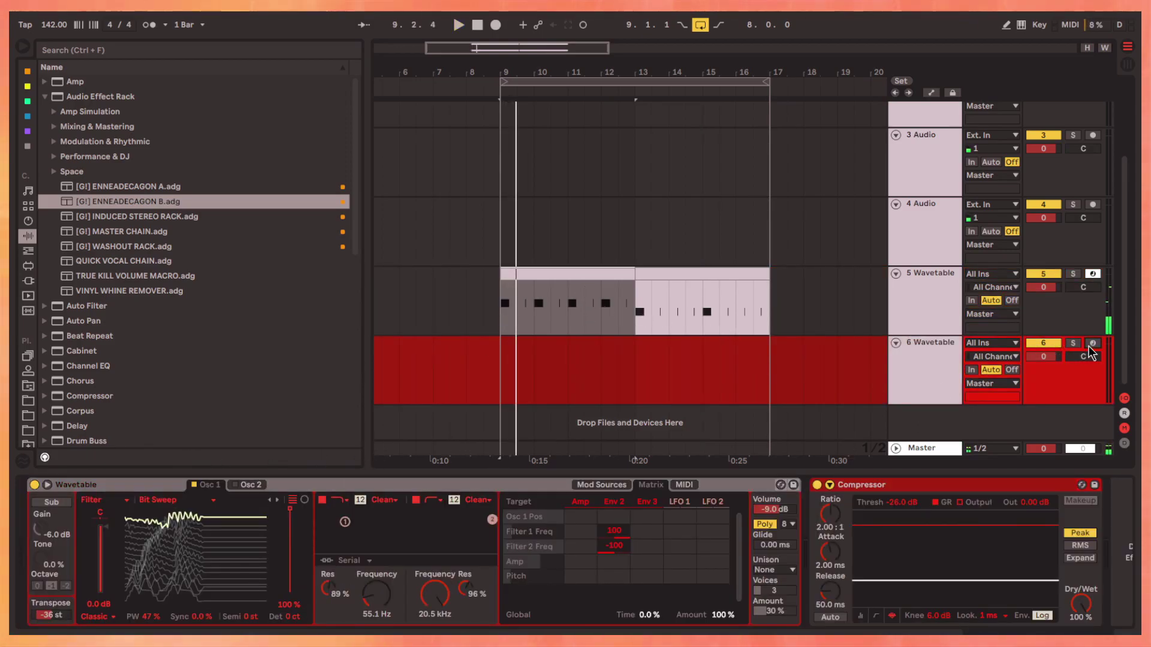
left_click_drag(462, 308, 820, 306)
key("0")
Group the two Wavetable tracks together with Ctrl+G
left_click(919, 301, "shift")
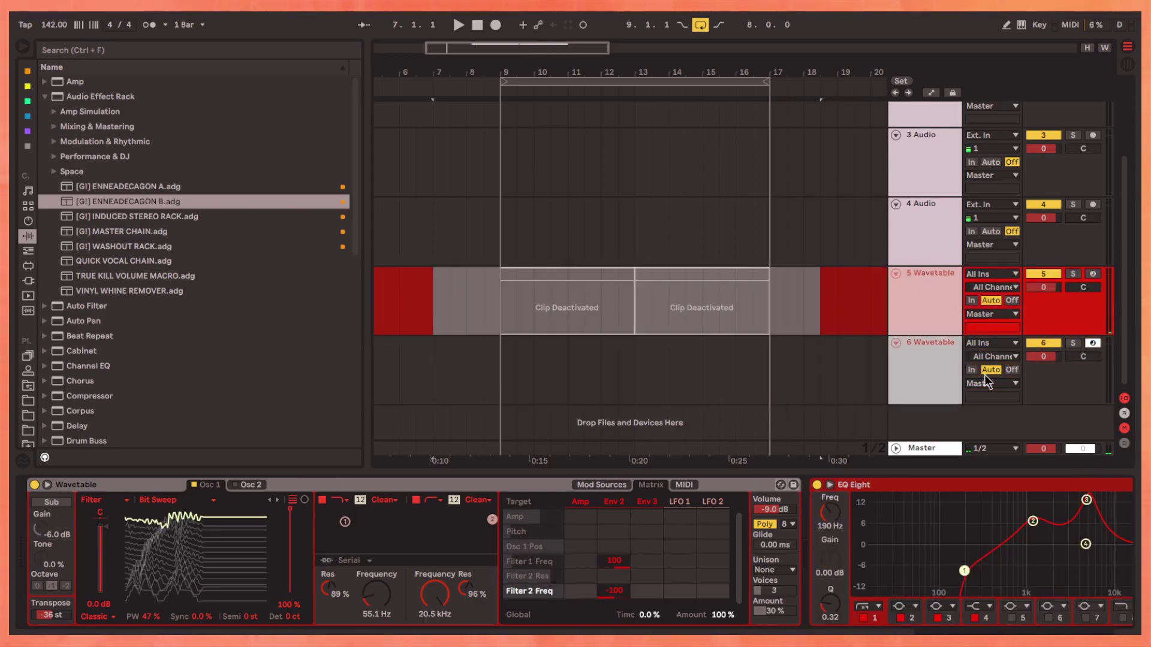
key("ctrl+g")
key("Down")
key("Up")
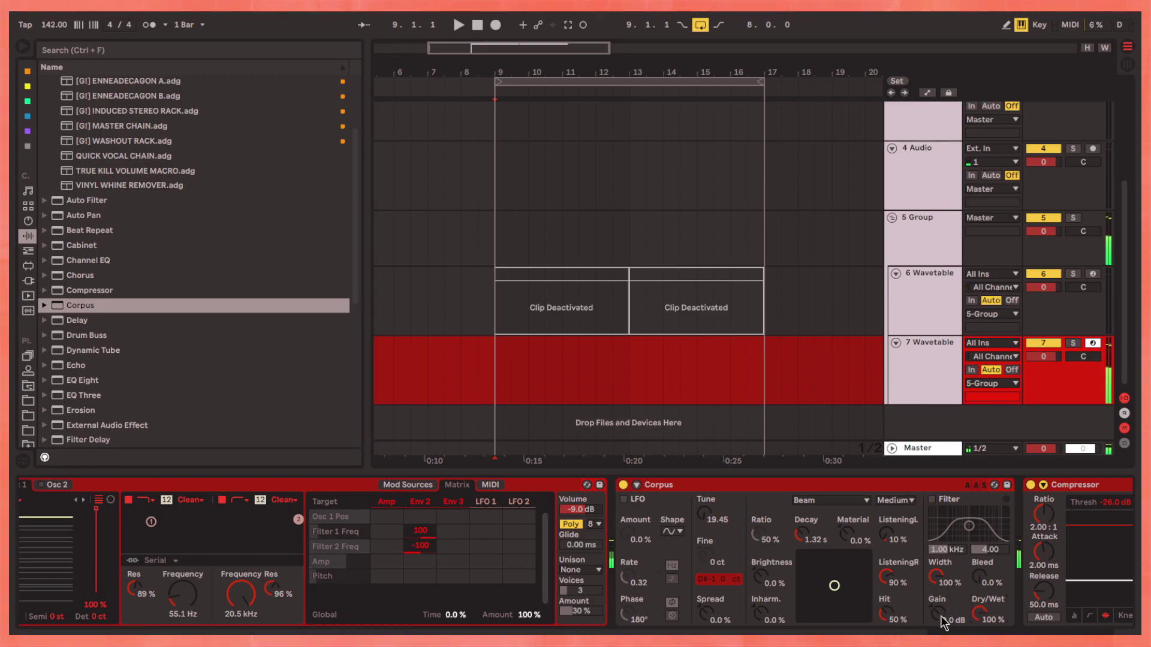
Switch Corpus to the Pipe resonator and audition, checking track 6's deactivated clips
left_click(803, 570)
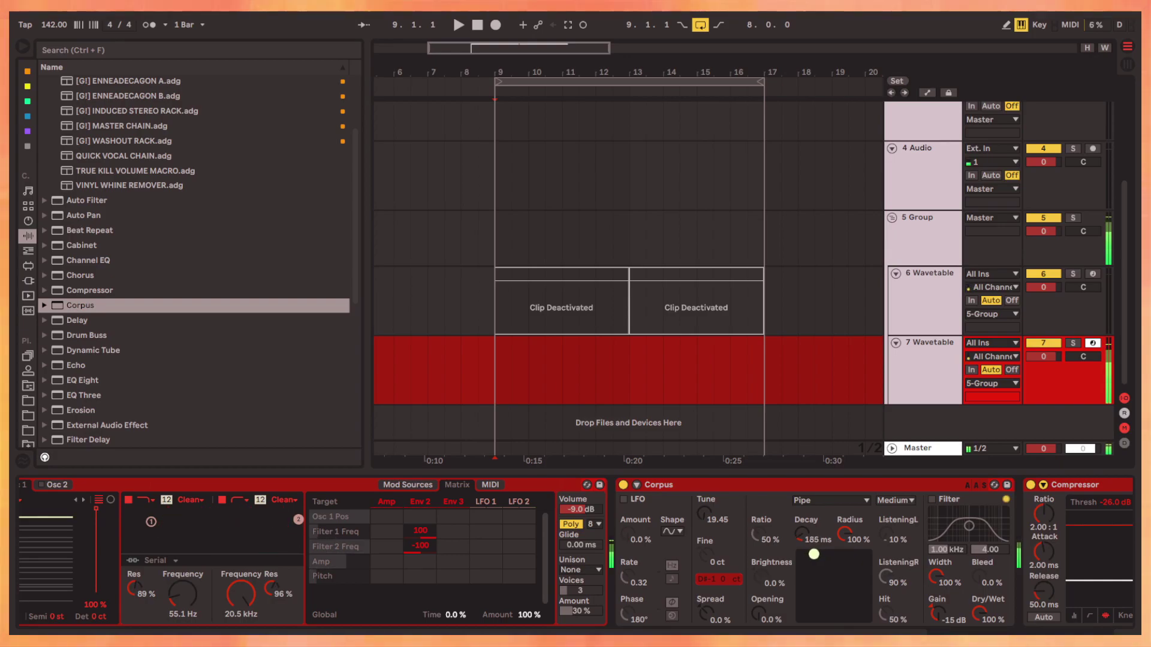
key("space")
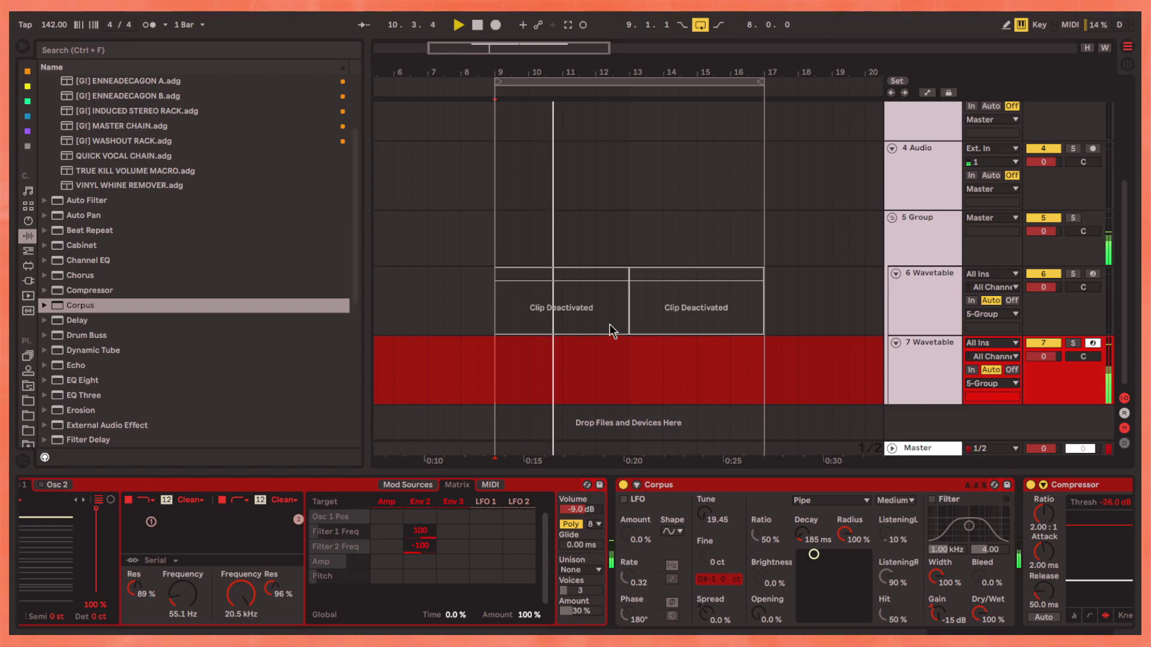
left_click(600, 315)
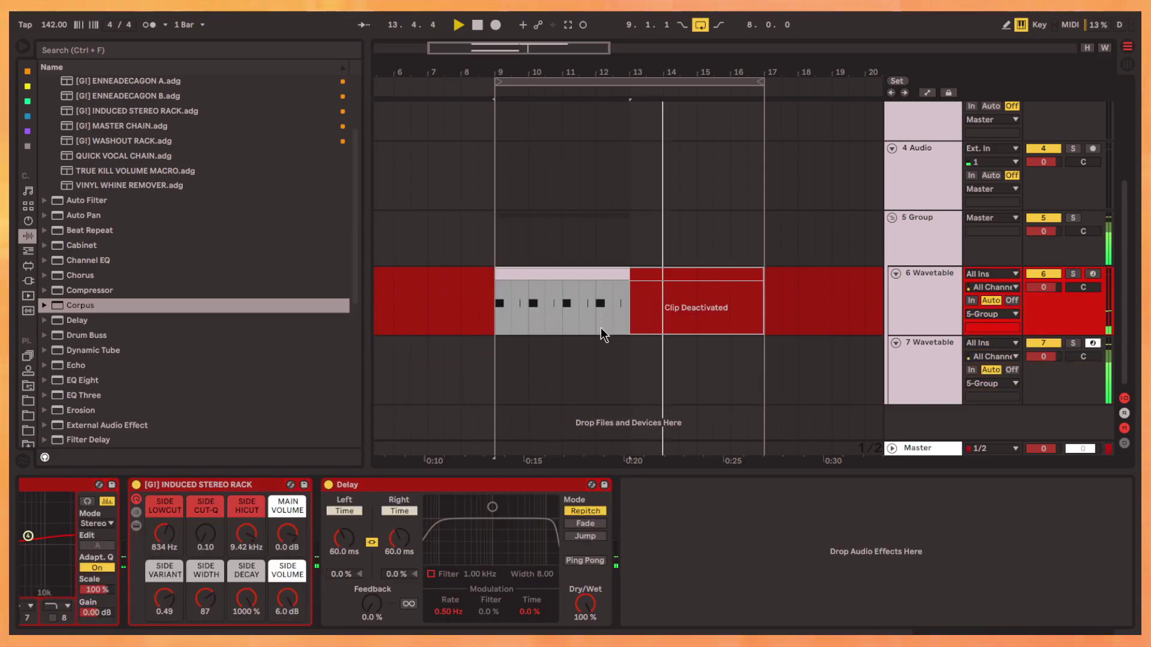
left_click(701, 277)
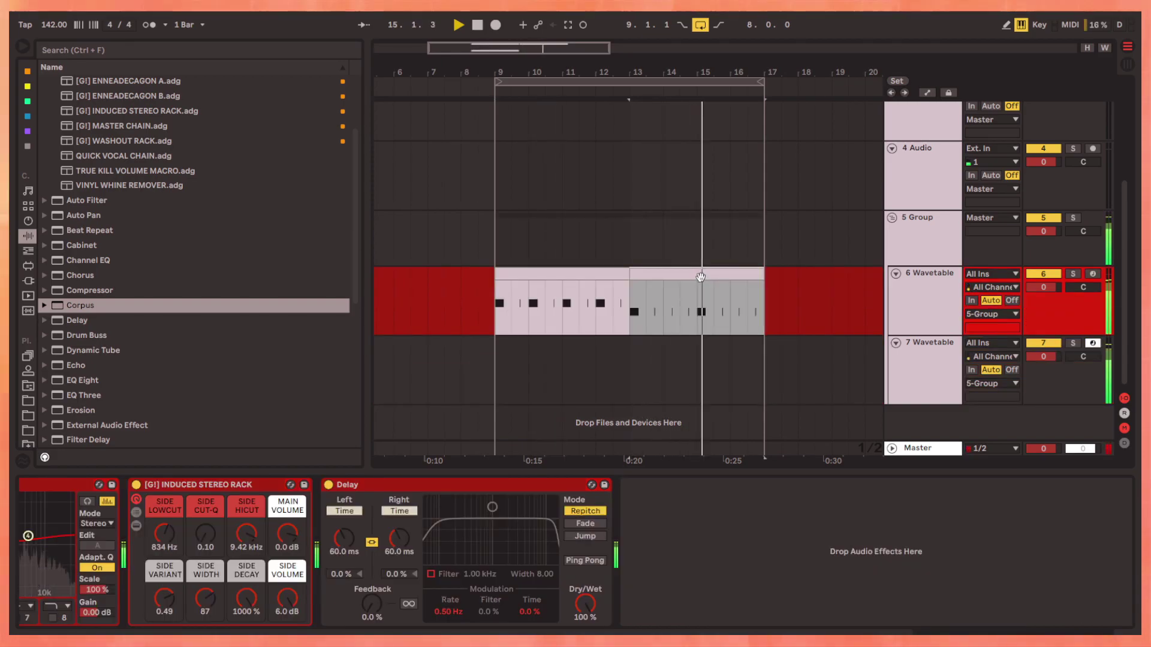
Set track 7's Corpus to Pipe after trying Tube, and unison amount to 100%
left_click(927, 370)
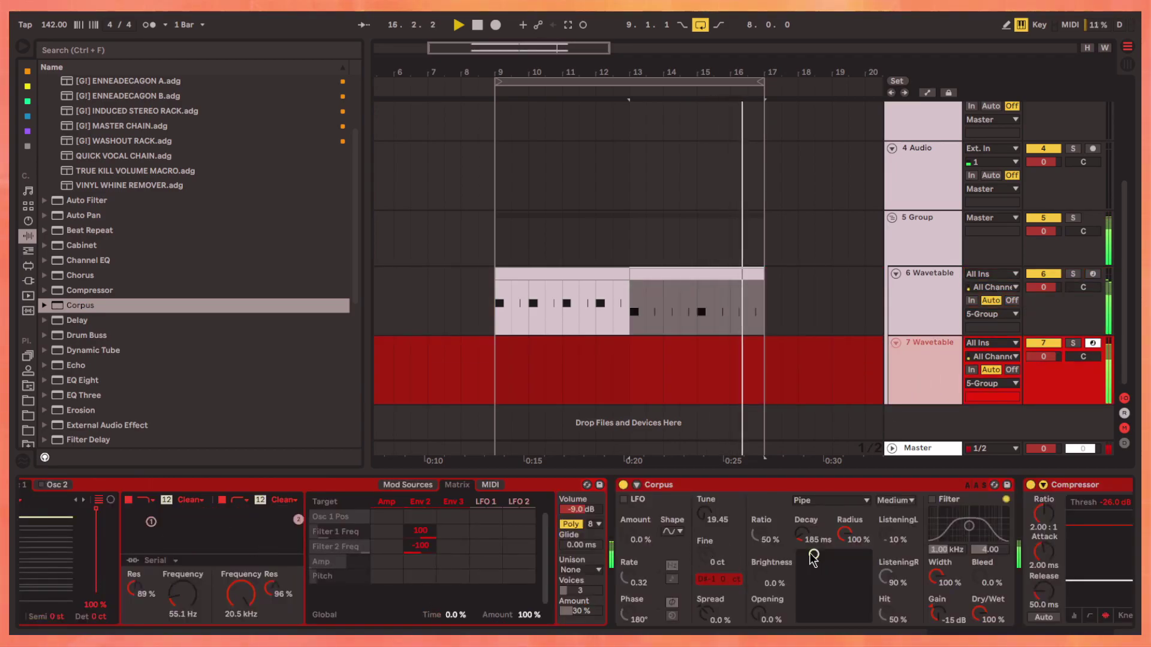
left_click(827, 500)
left_click(814, 586)
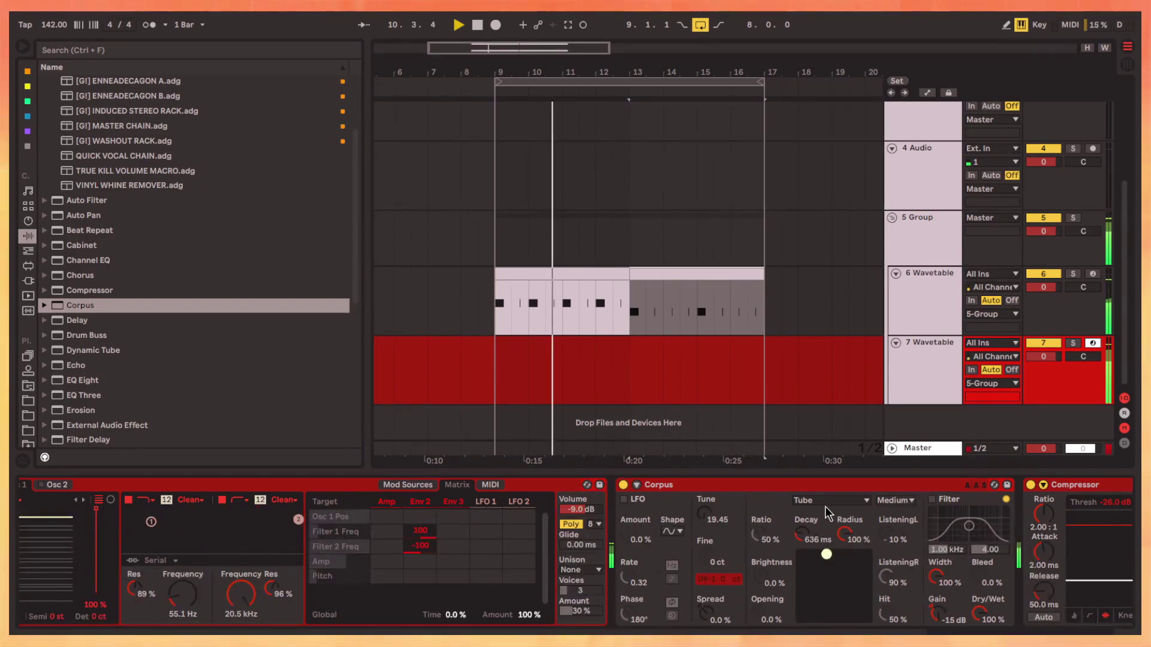
left_click(827, 501)
left_click(821, 572)
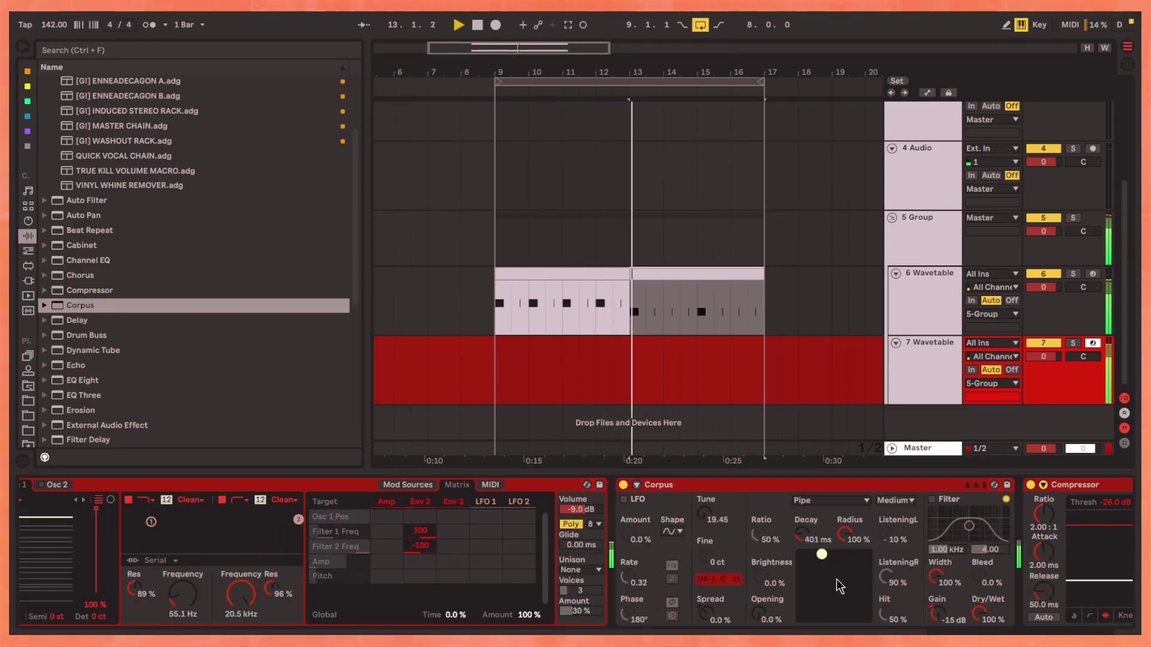
left_click(585, 570)
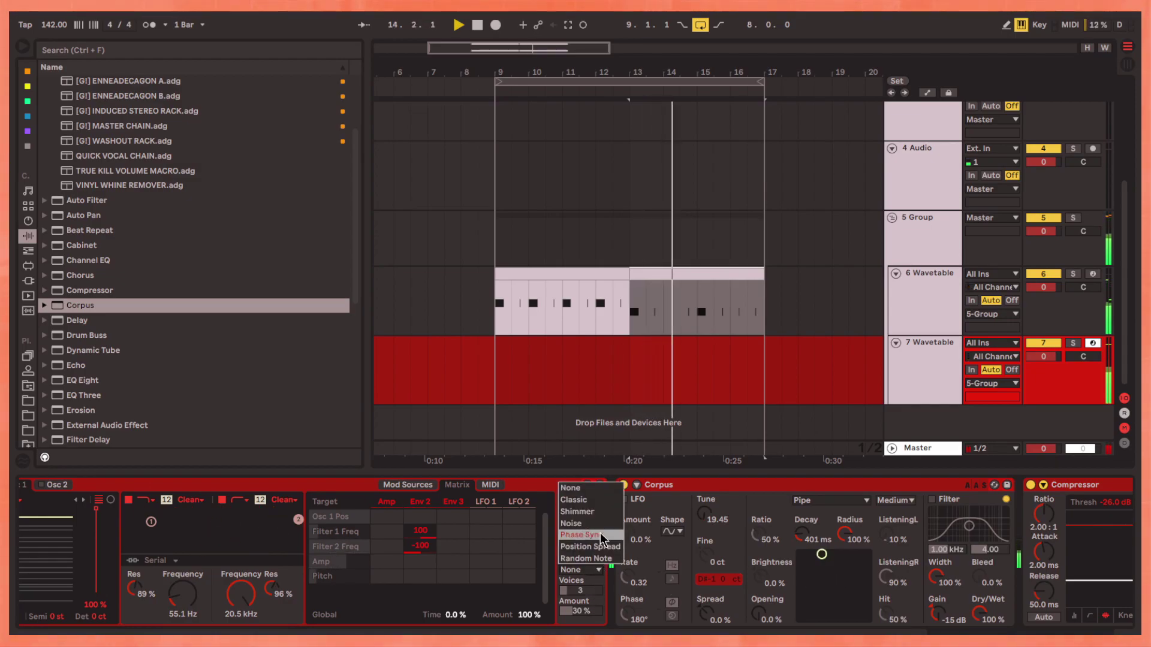
left_click_drag(597, 609, 600, 610)
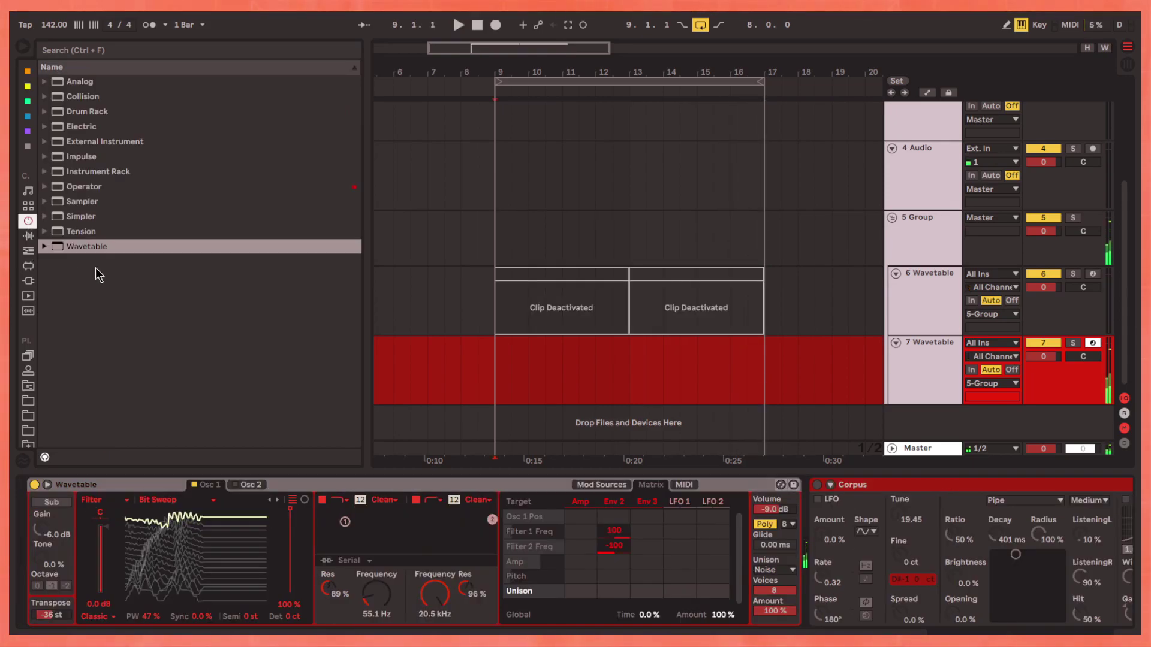
Load a fresh Wavetable with short decay and -inf sustain, then add a bars 9–17 MIDI clip
key("Return")
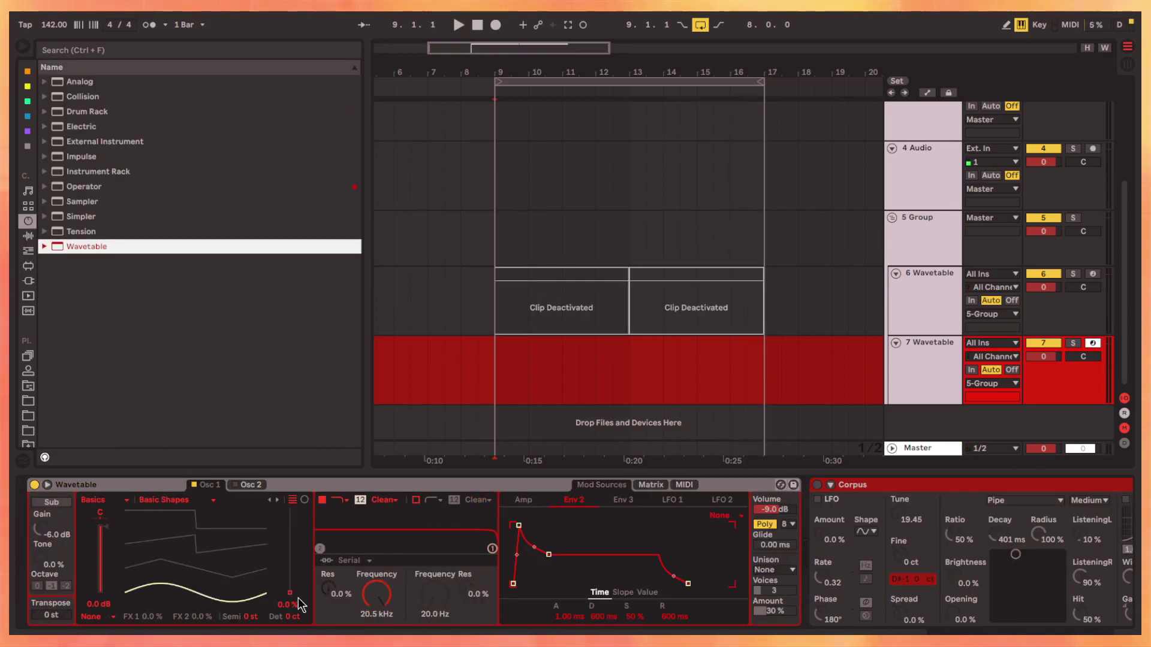
left_click(523, 499)
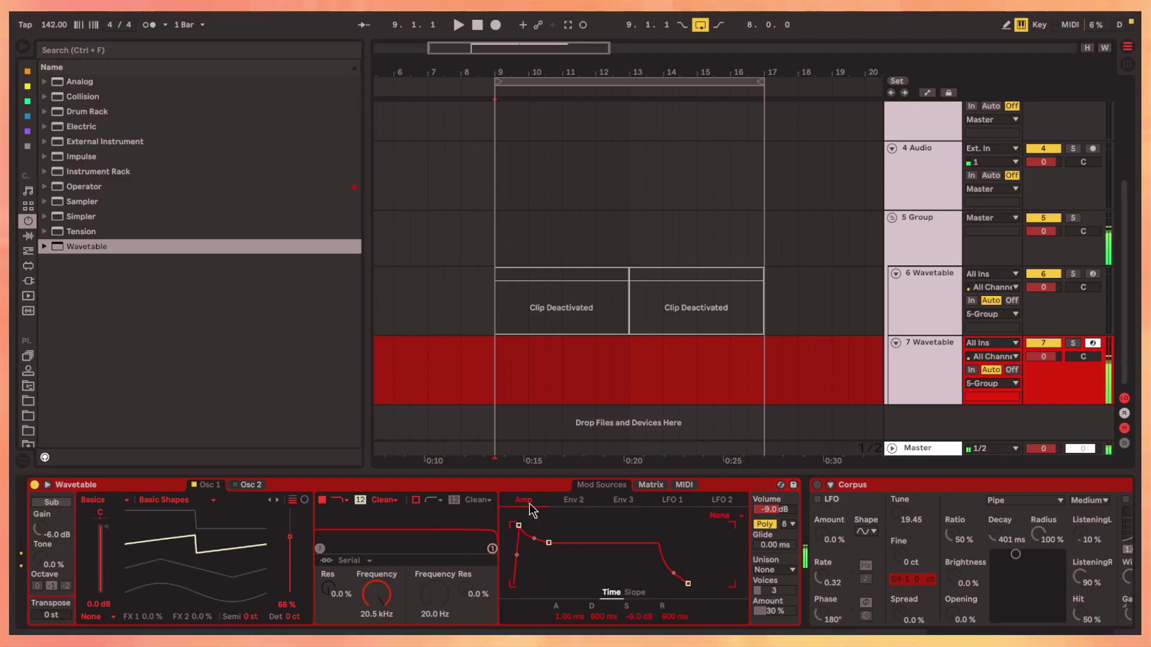
mouse_move(562, 542)
left_mouse_down()
mouse_move(569, 583)
mouse_move(550, 584)
left_mouse_up()
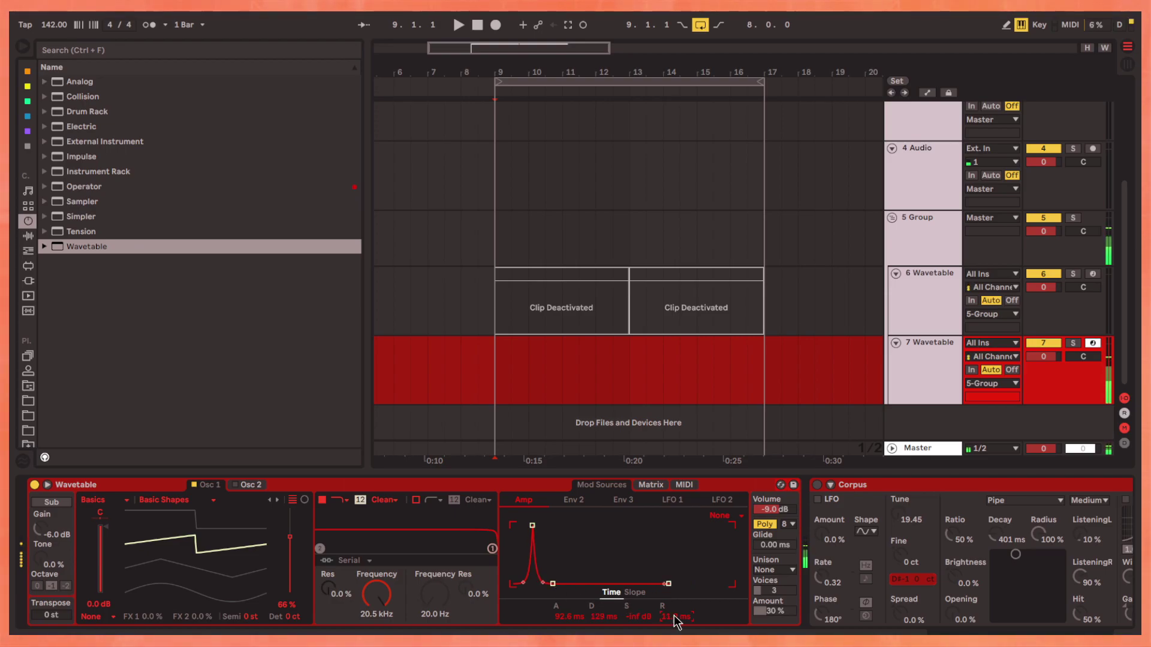
key("ctrl+shift+m")
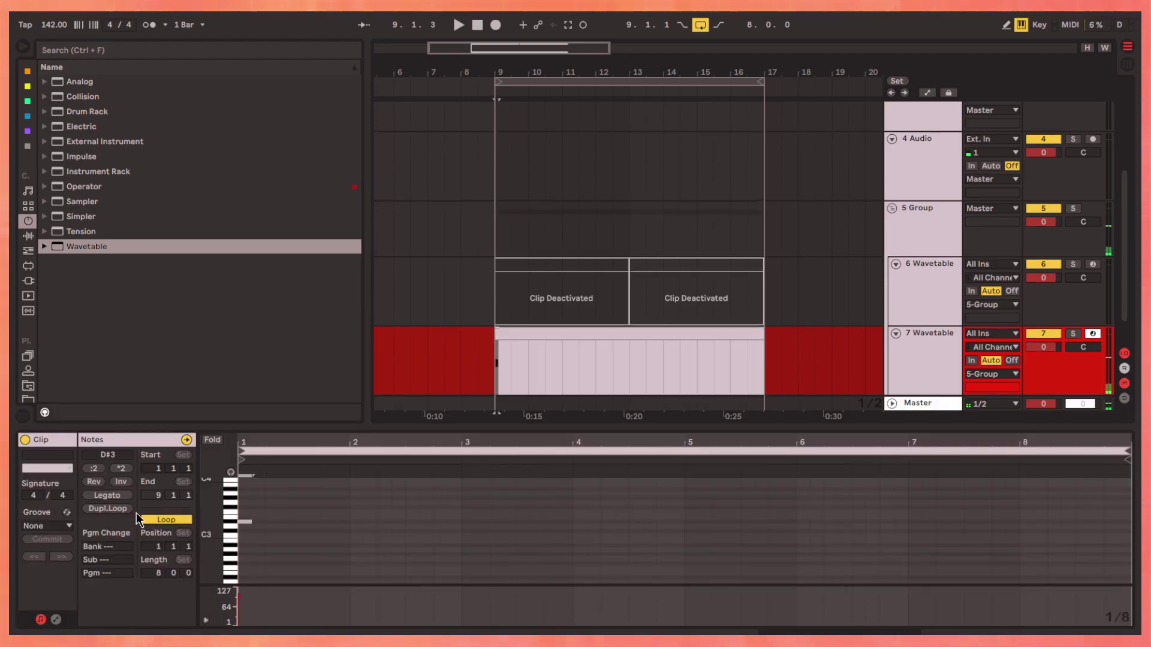
Draw a short note and duplicate the pattern to fill eight bars
double_click(269, 522)
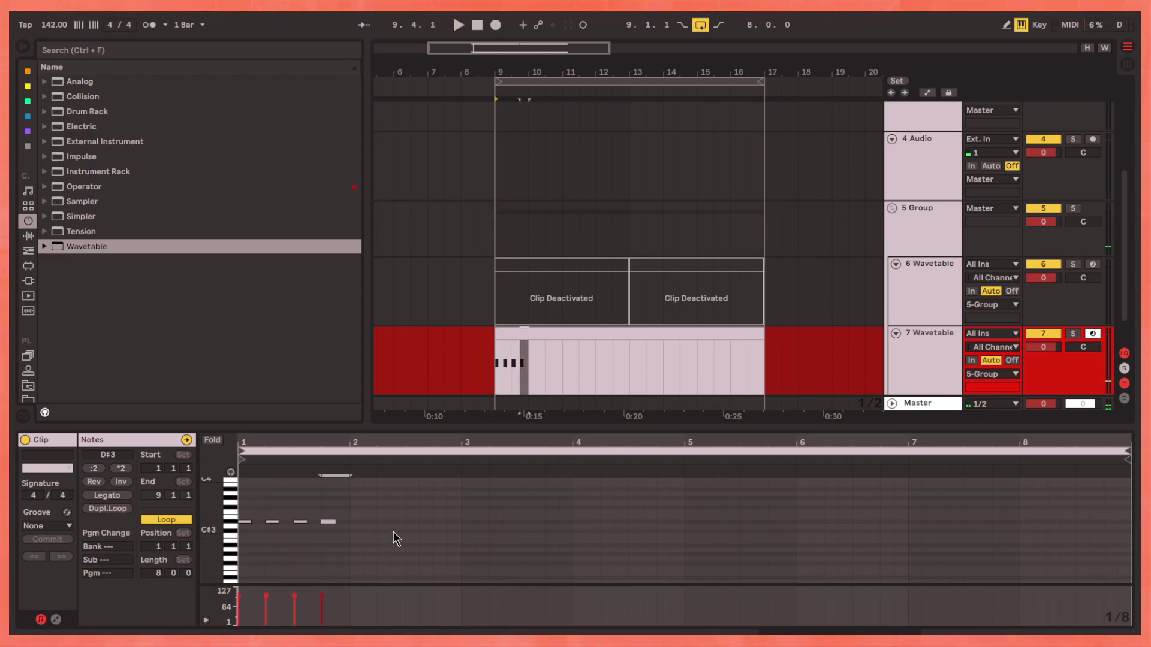
key("ctrl+d")
key("ctrl+d")
key("ctrl+d")
key("space")
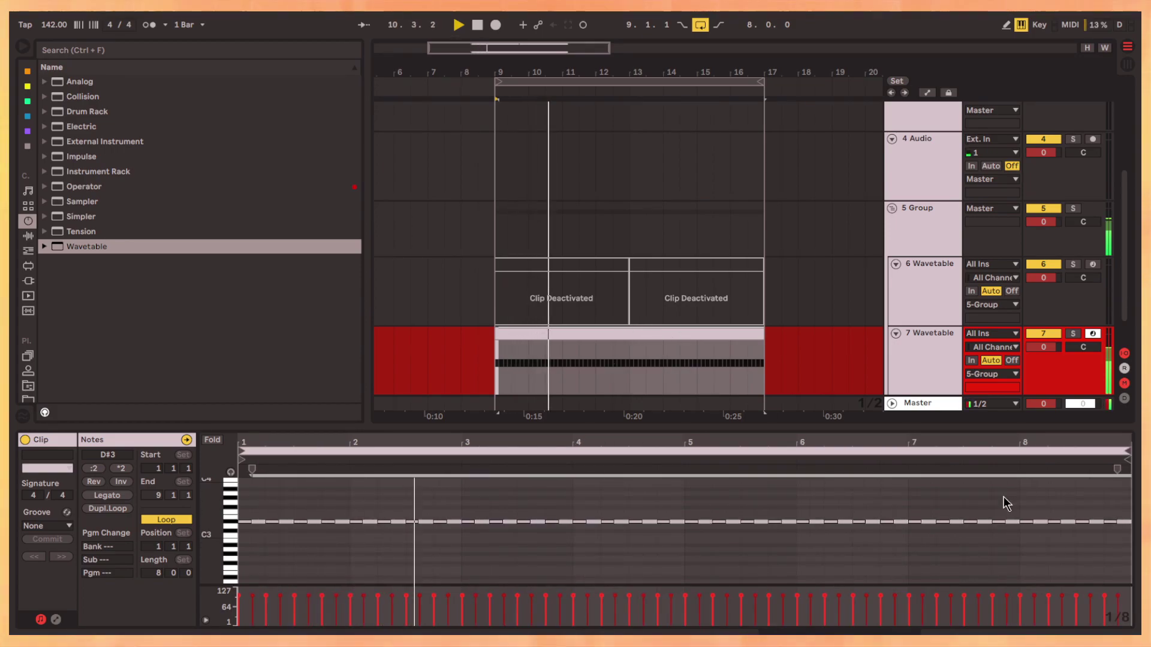
Transpose track 7's Wavetable down 36 semitones and switch oscillator 1 to Nasal
key("shift+Tab")
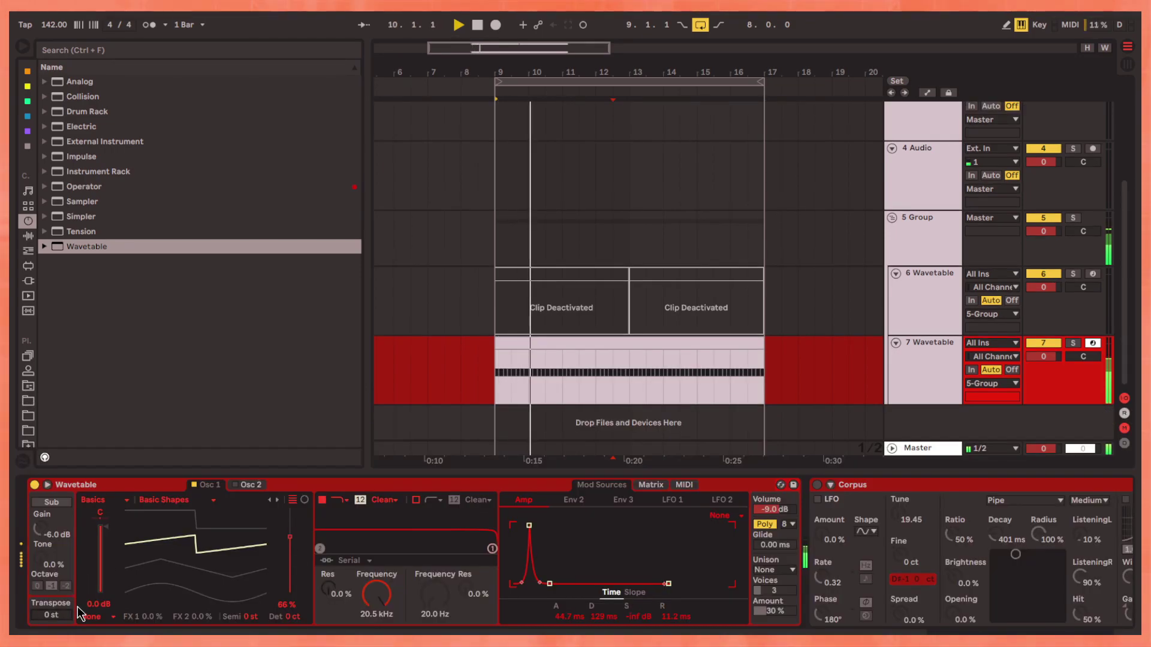
left_click_drag(61, 617, 61, 646)
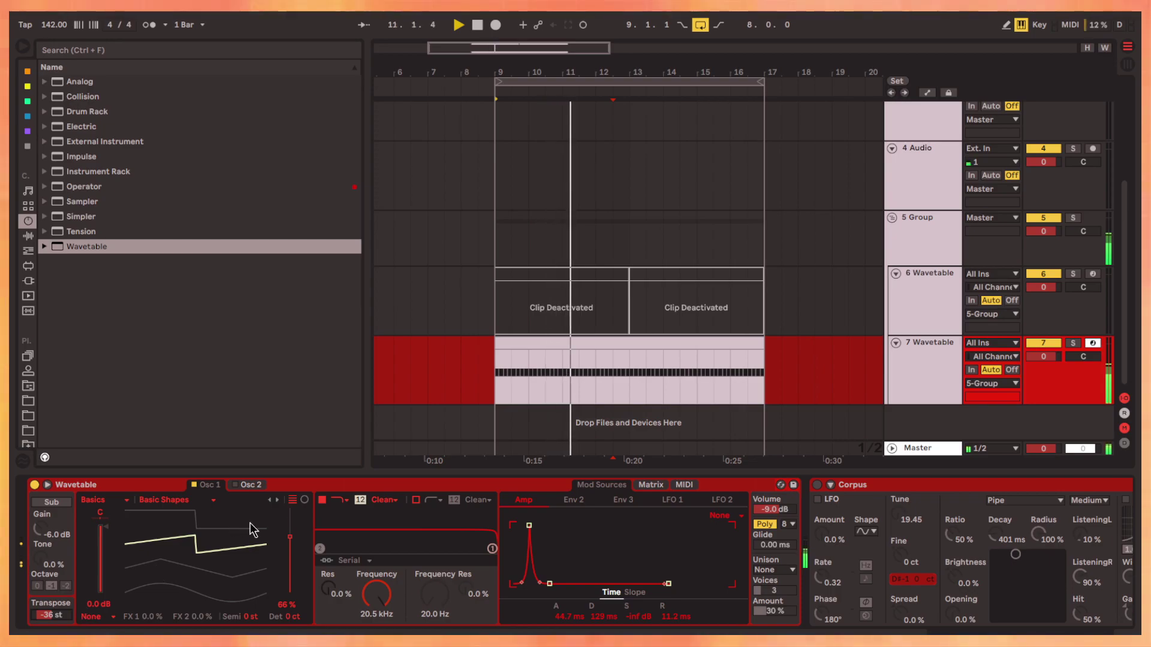
left_click(910, 312)
left_click(934, 374)
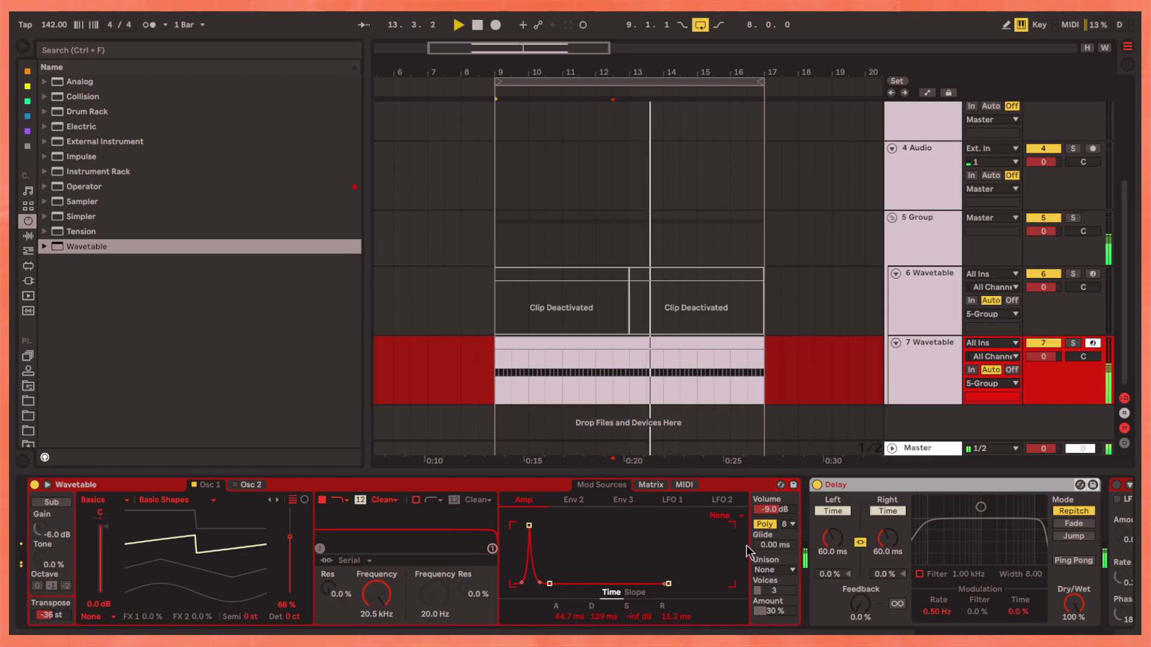
left_click(276, 499)
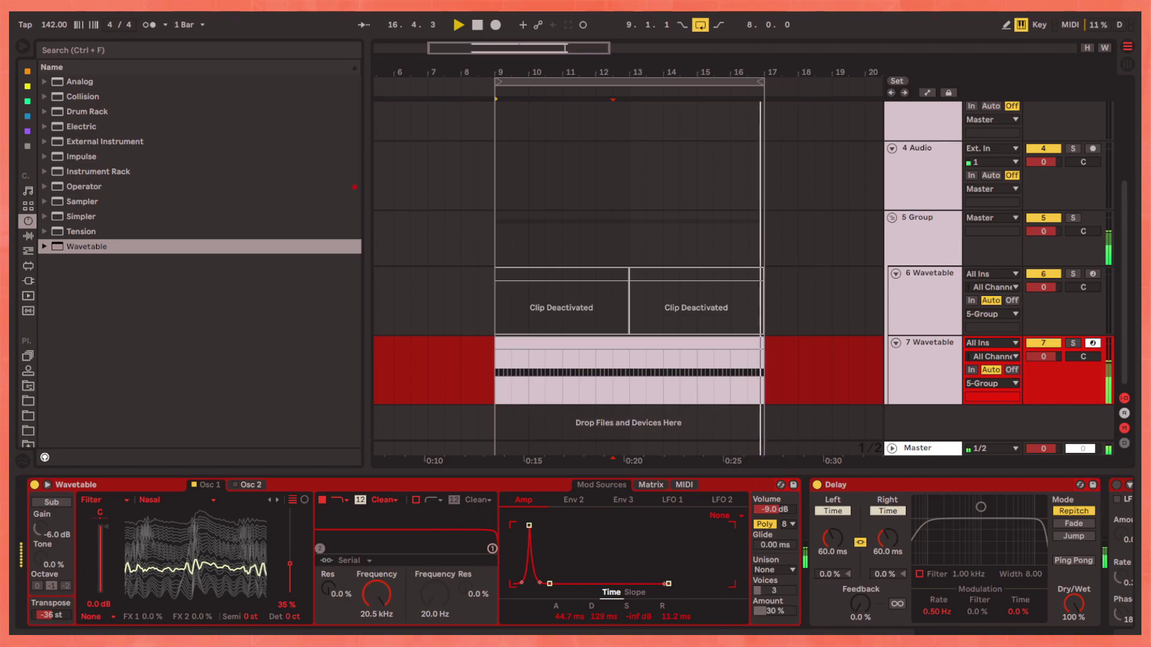
left_click(487, 381)
scroll(504, 360, "up", 5, "ctrl")
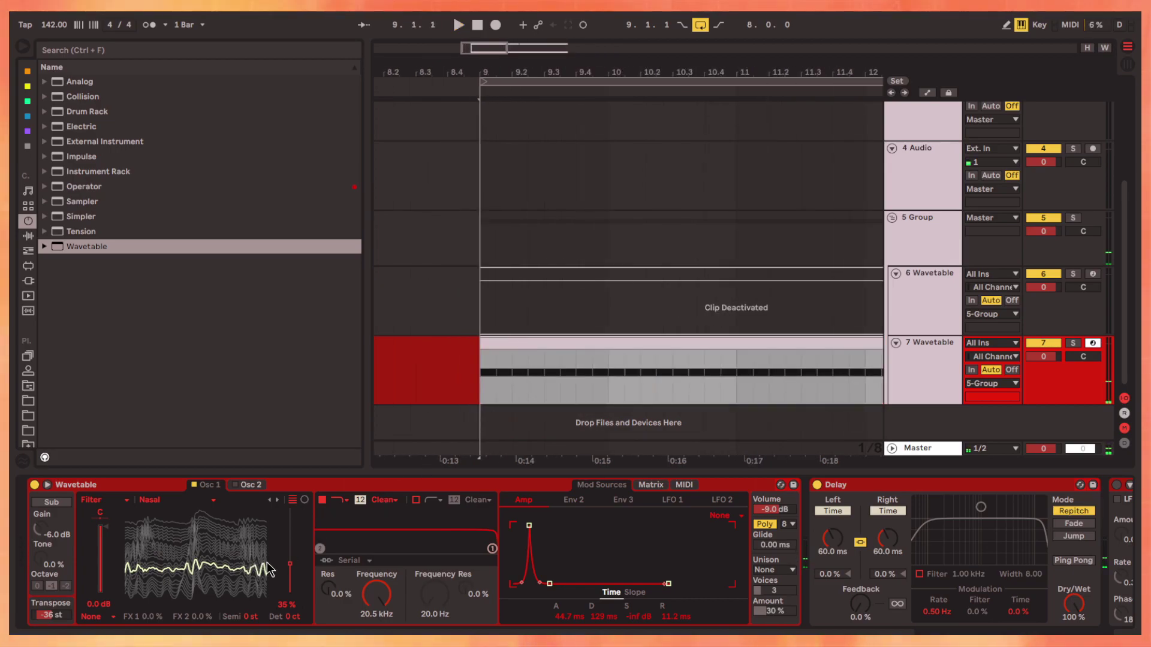
Draw an Osc 1 Position automation step near bar 9 and audition from there
key("a")
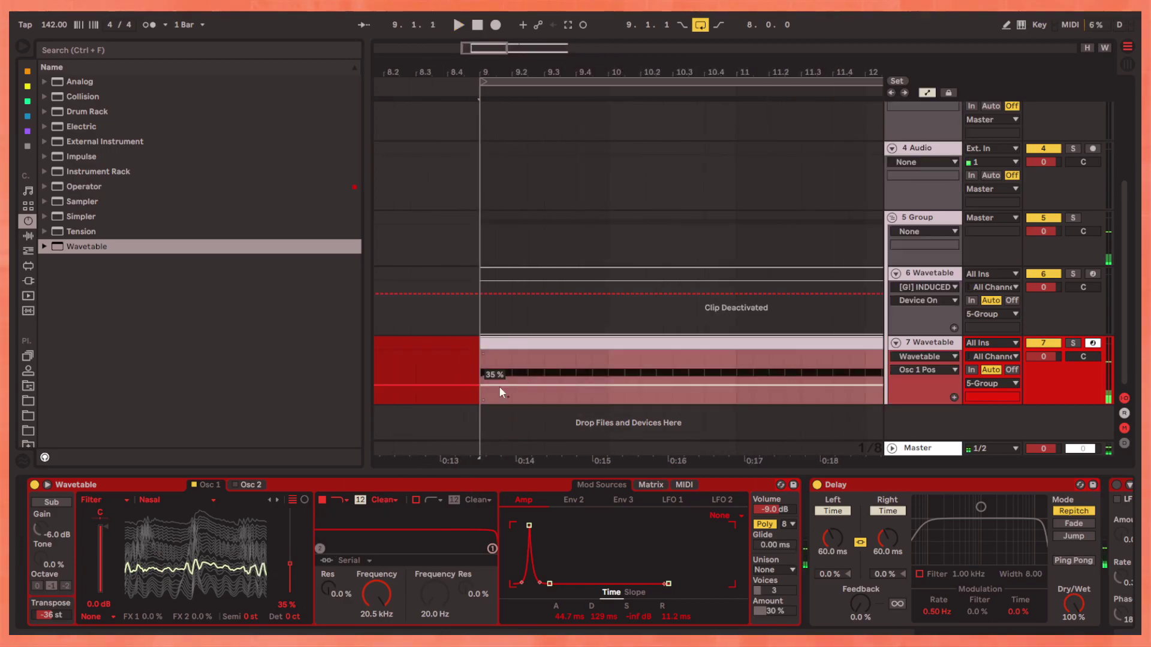
key("space")
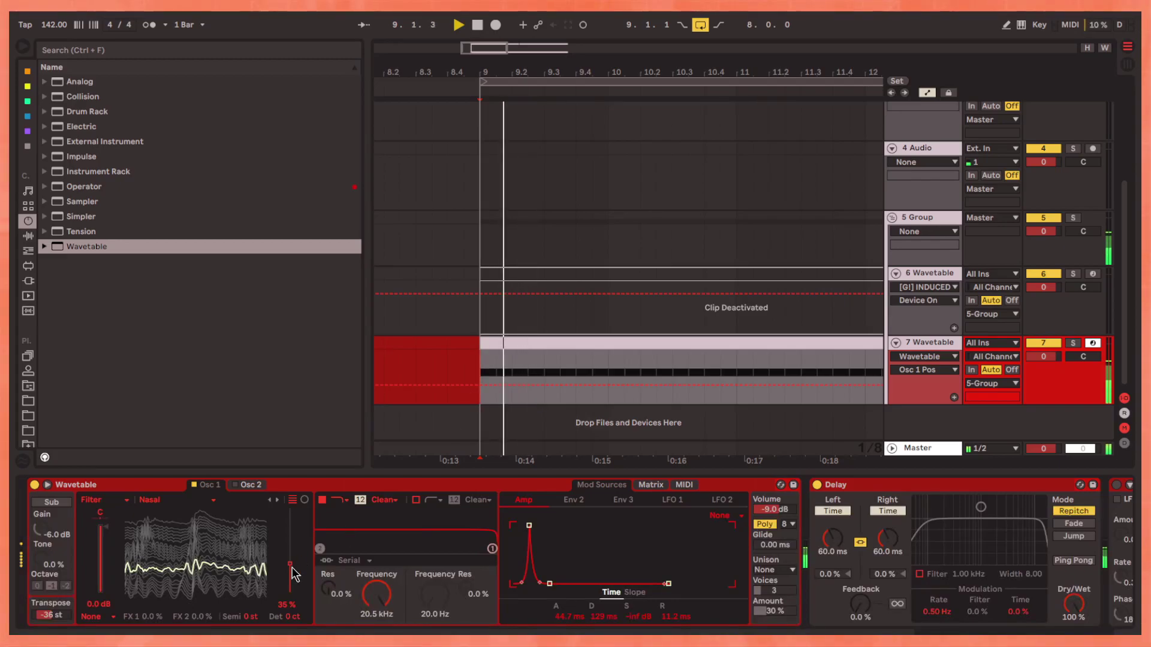
key("space")
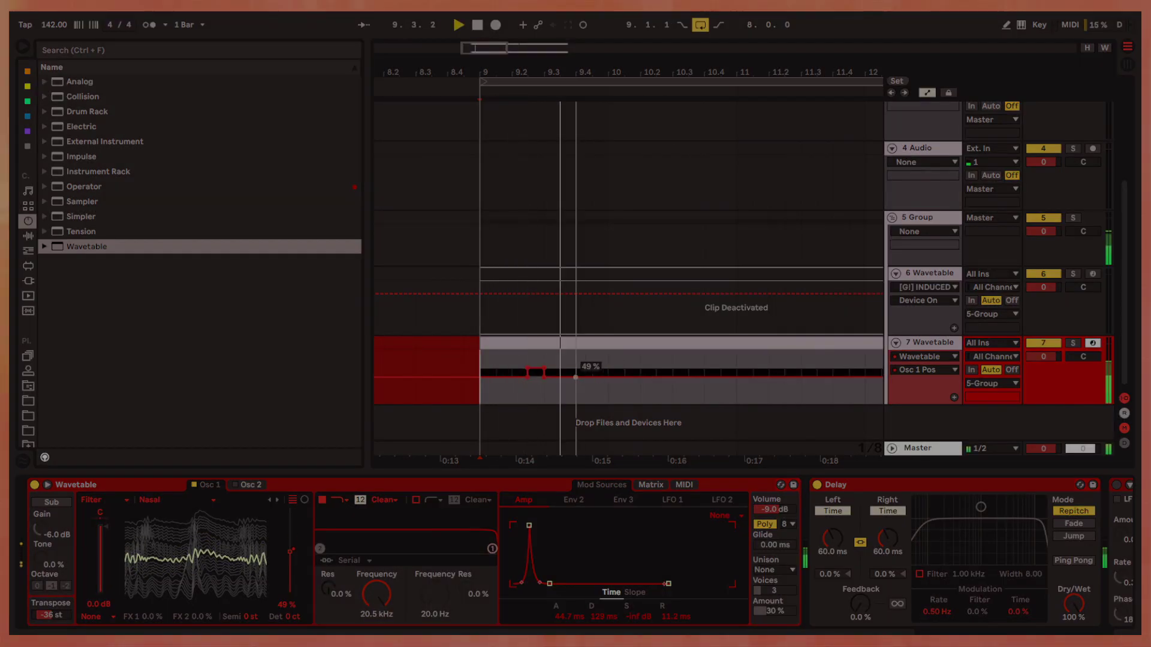
left_click_drag(530, 370, 576, 389)
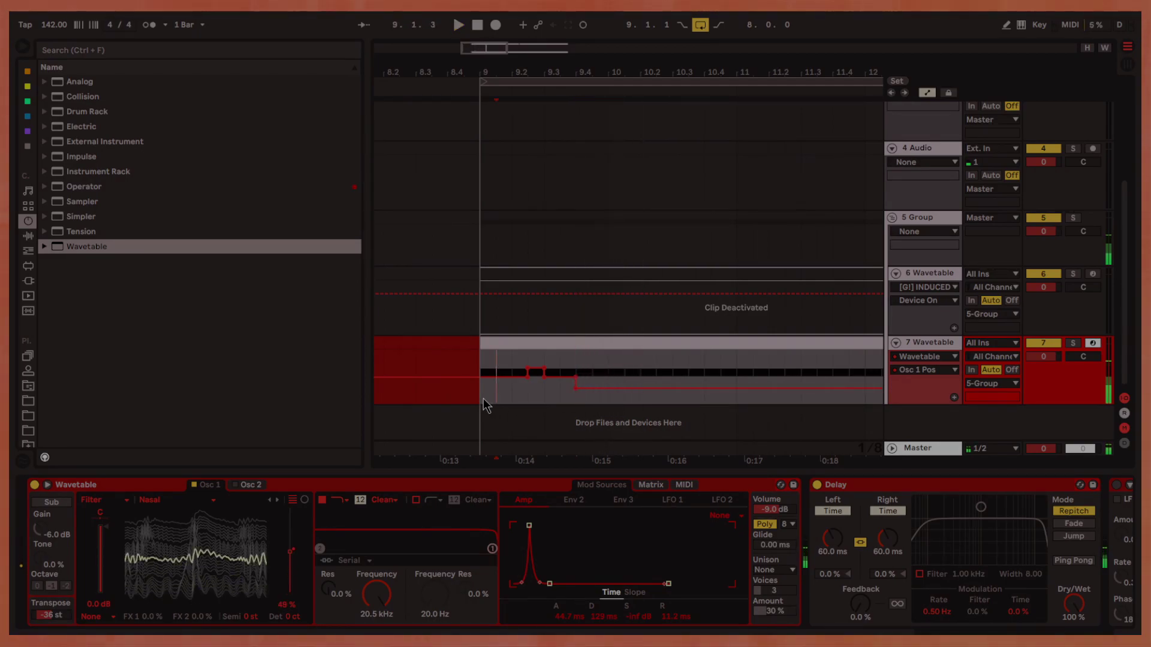
scroll(539, 396, "down", 5)
key("space")
left_click(533, 393)
key("space")
scroll(677, 255, "up", 4)
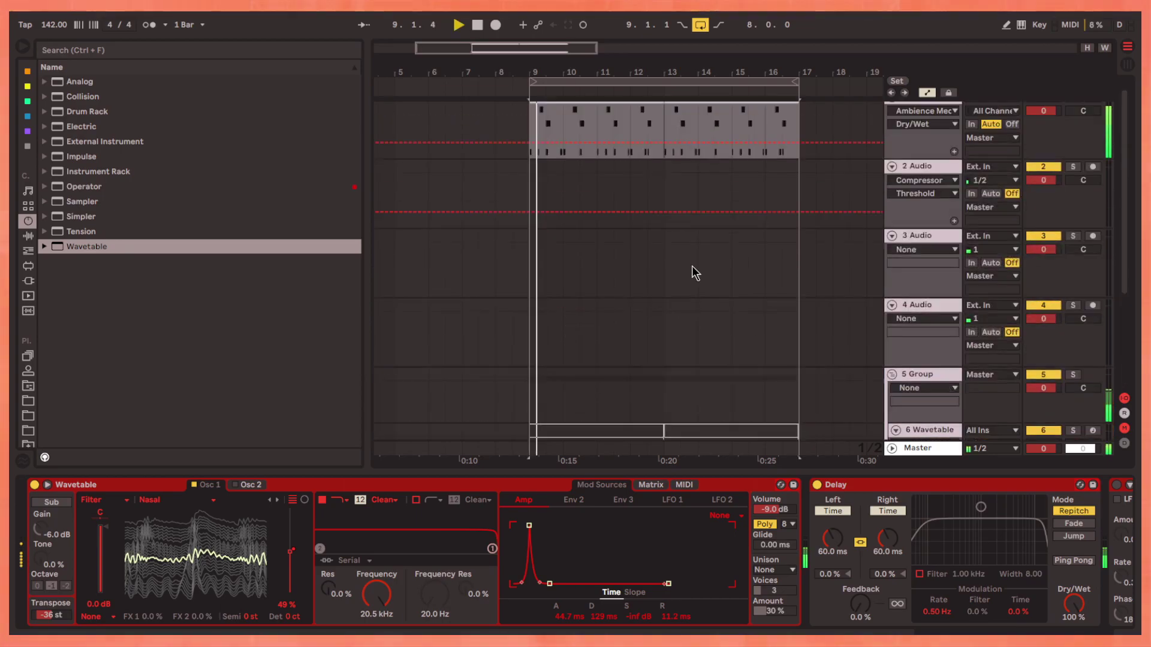
Swap track 1's third-row notes for an Alt-dragged copy of the second-row Wav notes, then play
left_click(611, 103)
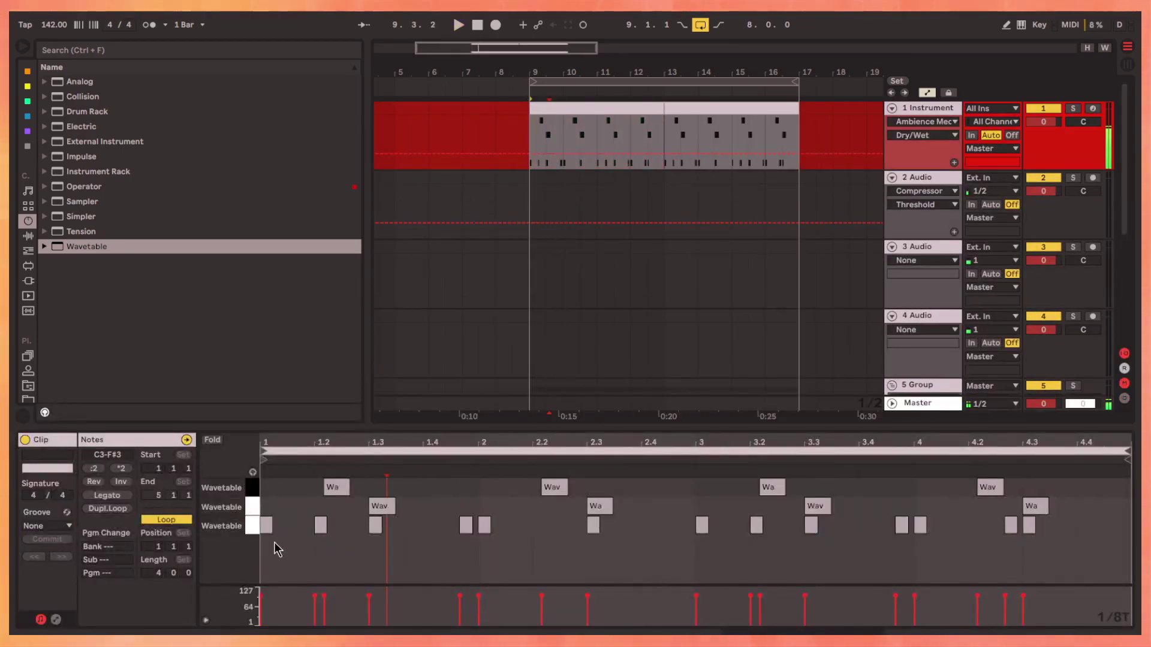
left_click(254, 528)
key("Delete")
left_click(255, 508)
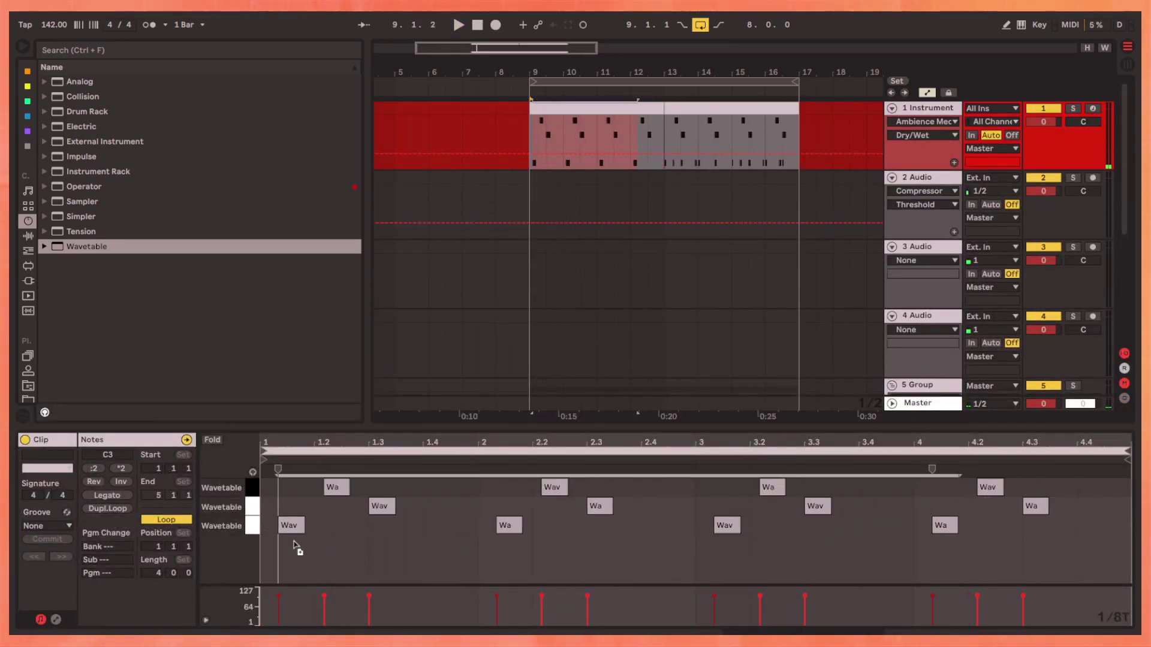
left_click_drag(280, 536, 393, 546)
key("space")
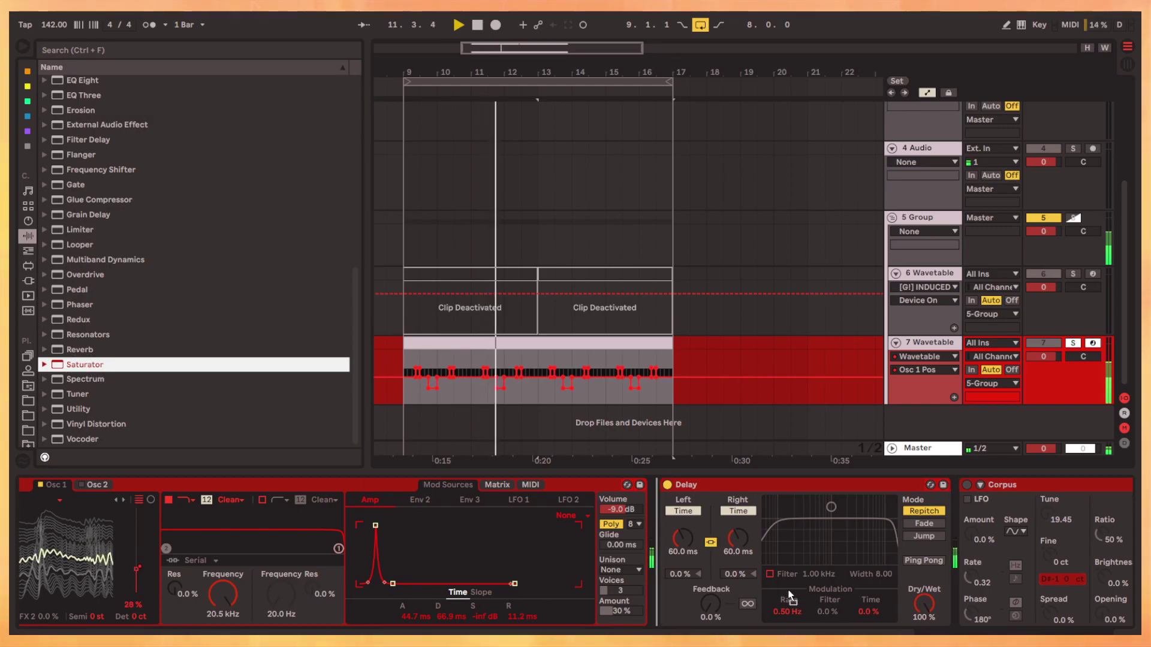
Add a Saturator after the Delay with raised Drive, and set Wavetable unison to Shimmer
key("Return")
scroll(575, 553, "right", 5)
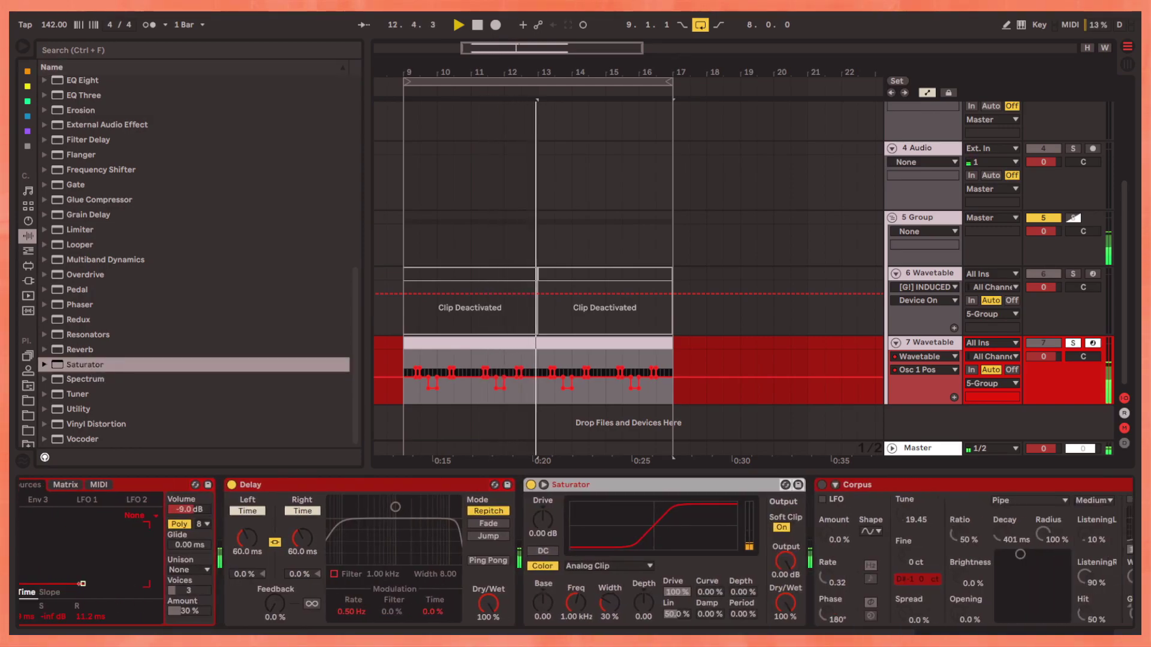
mouse_move(399, 519)
left_mouse_down()
mouse_move(398, 485)
mouse_move(398, 540)
left_mouse_up()
scroll(166, 355, "up", 5)
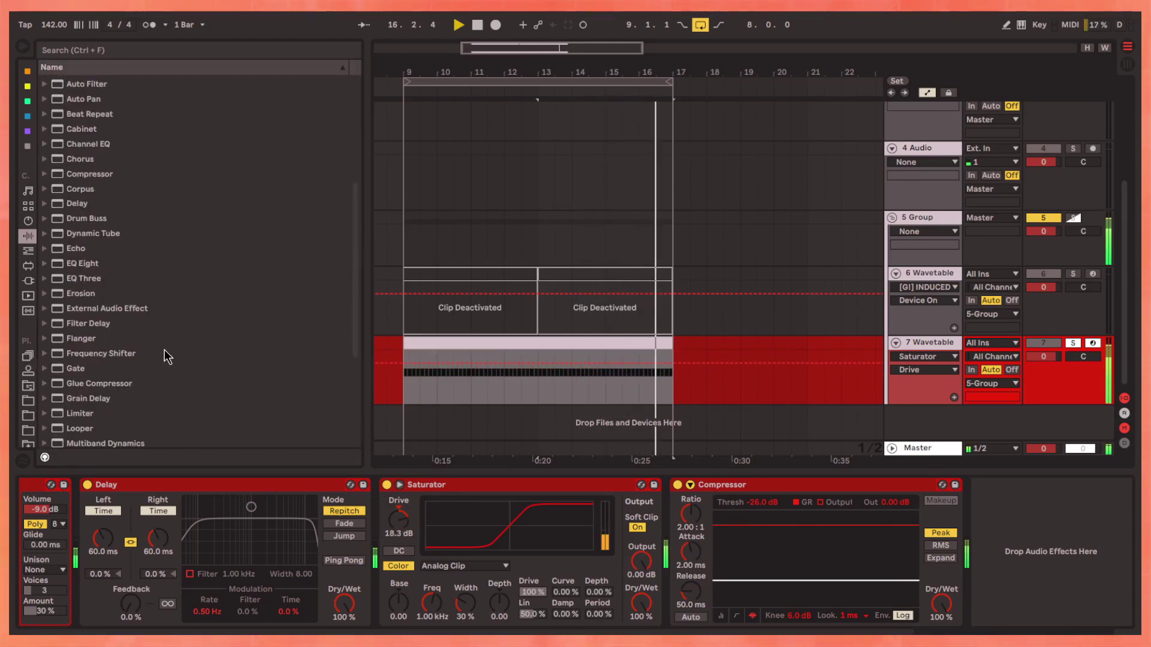
scroll(701, 617, "up", 5)
left_click(786, 601)
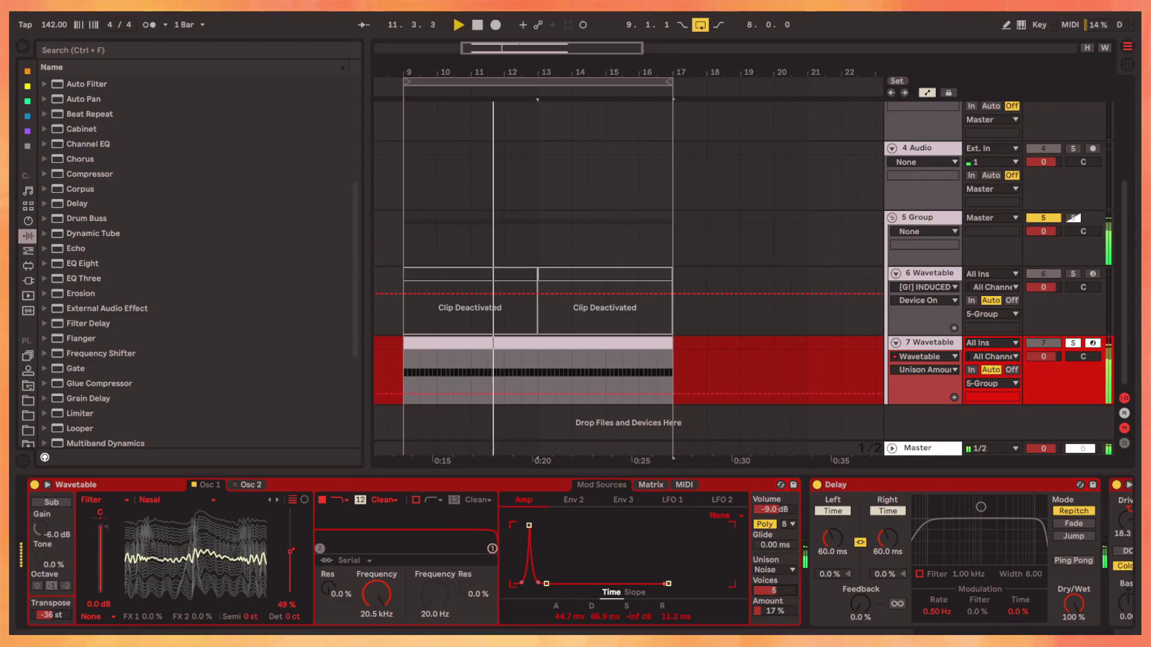
left_click(771, 569)
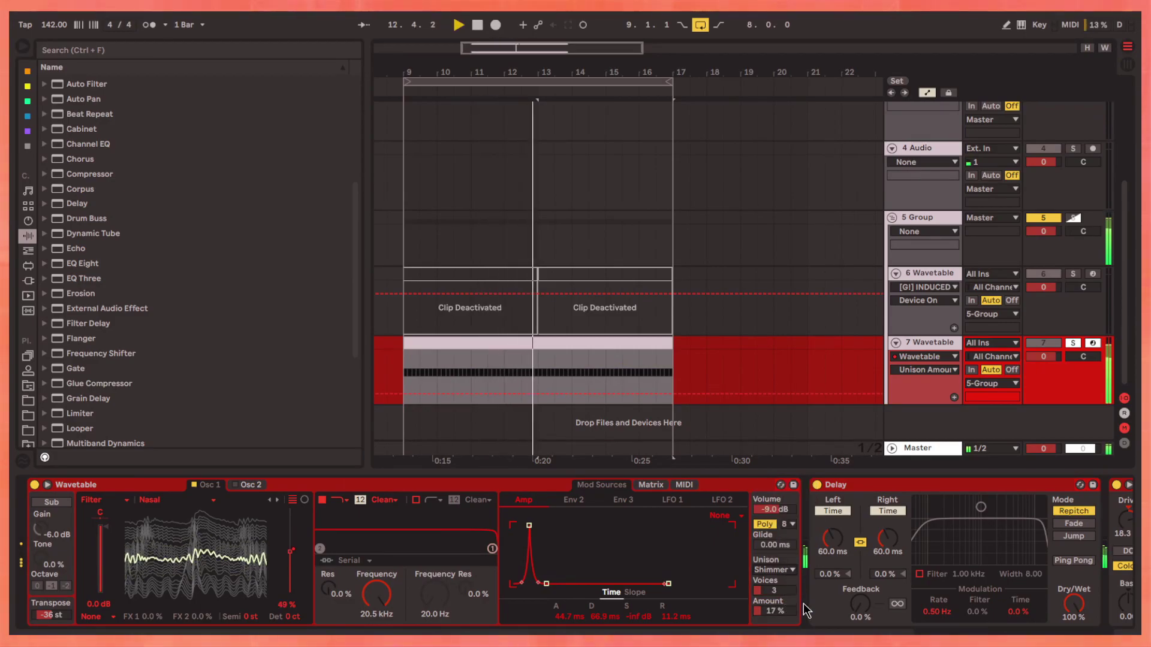
scroll(797, 608, "down", 5)
scroll(150, 303, "up", 2)
left_click_drag(108, 342, 532, 539)
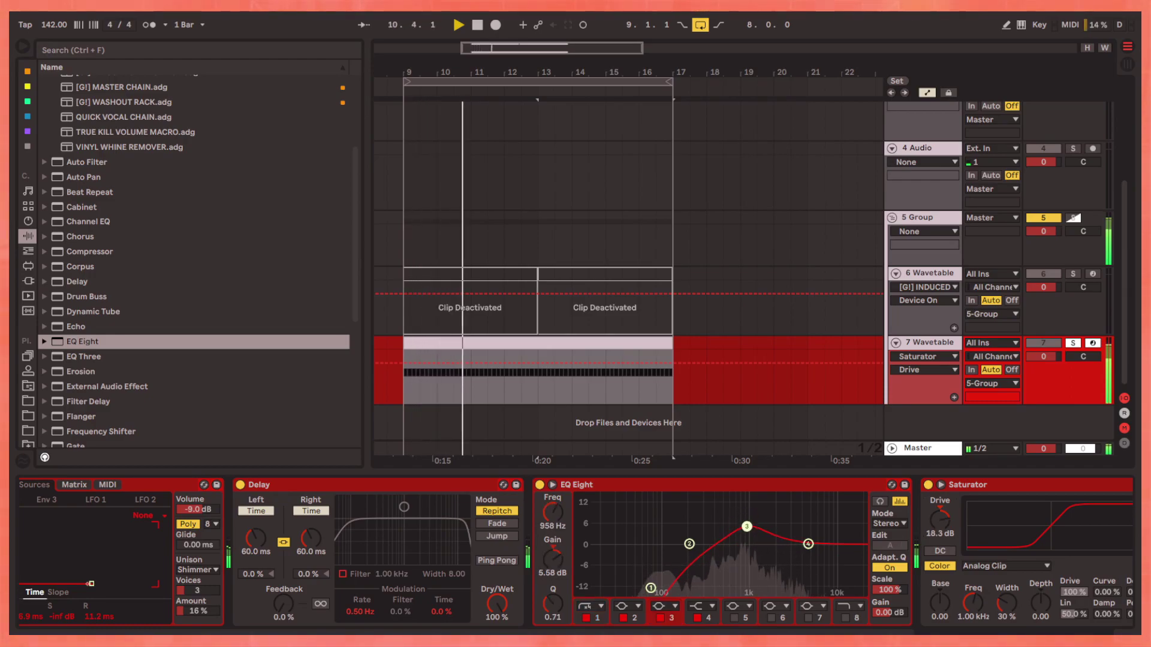
Duplicate the EQ Eight and place the ENNEADECAGON B rack at the chain start
key("Return")
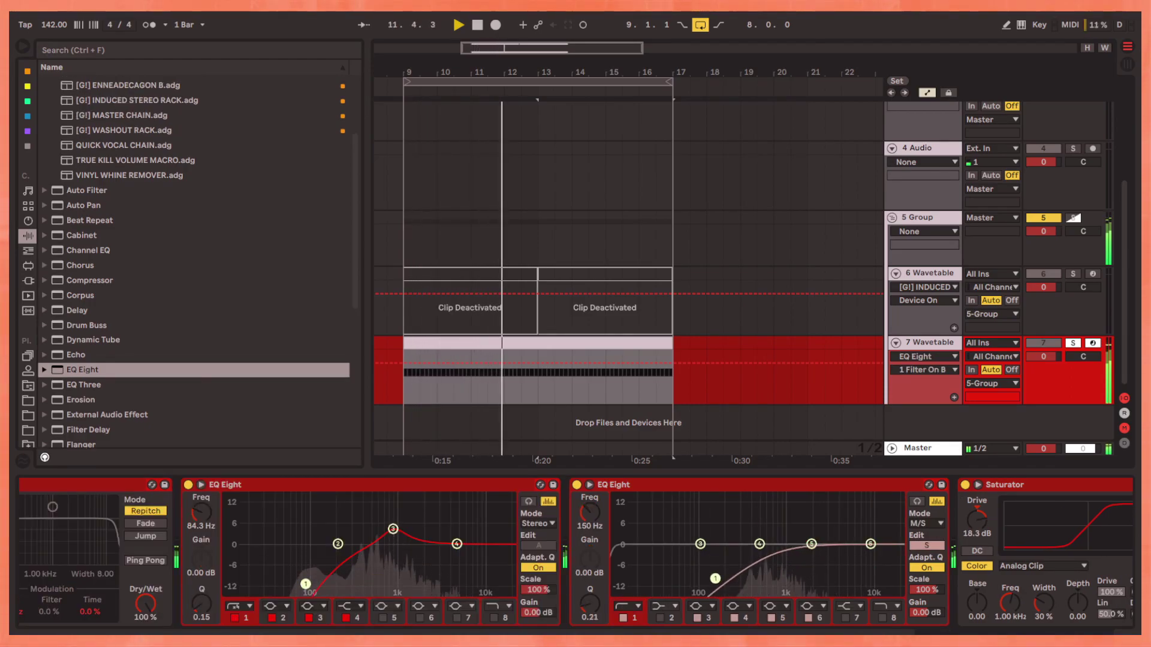
scroll(214, 305, "up", 3)
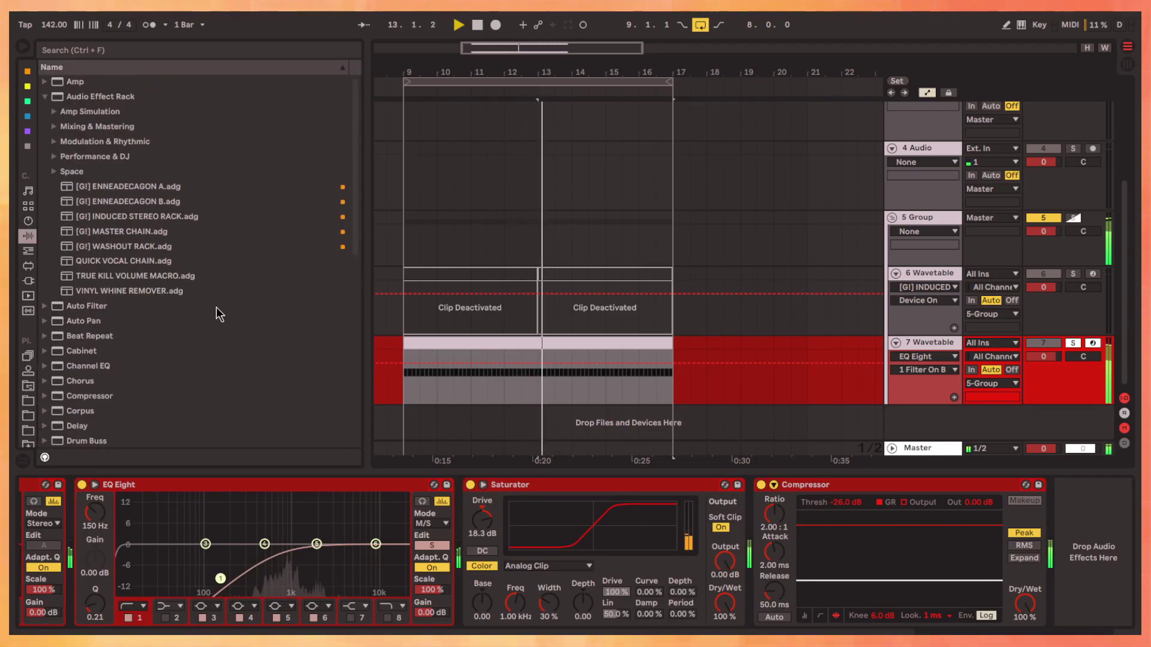
left_click(180, 245)
left_click_drag(144, 202, 745, 536)
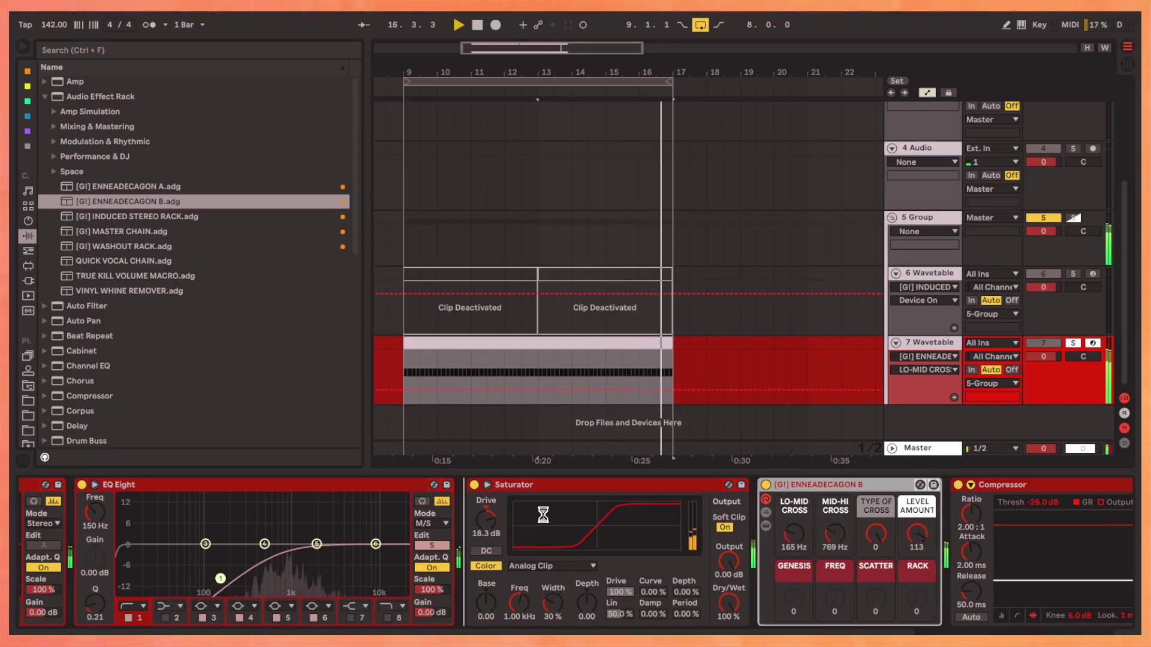
left_click_drag(809, 484, 108, 485)
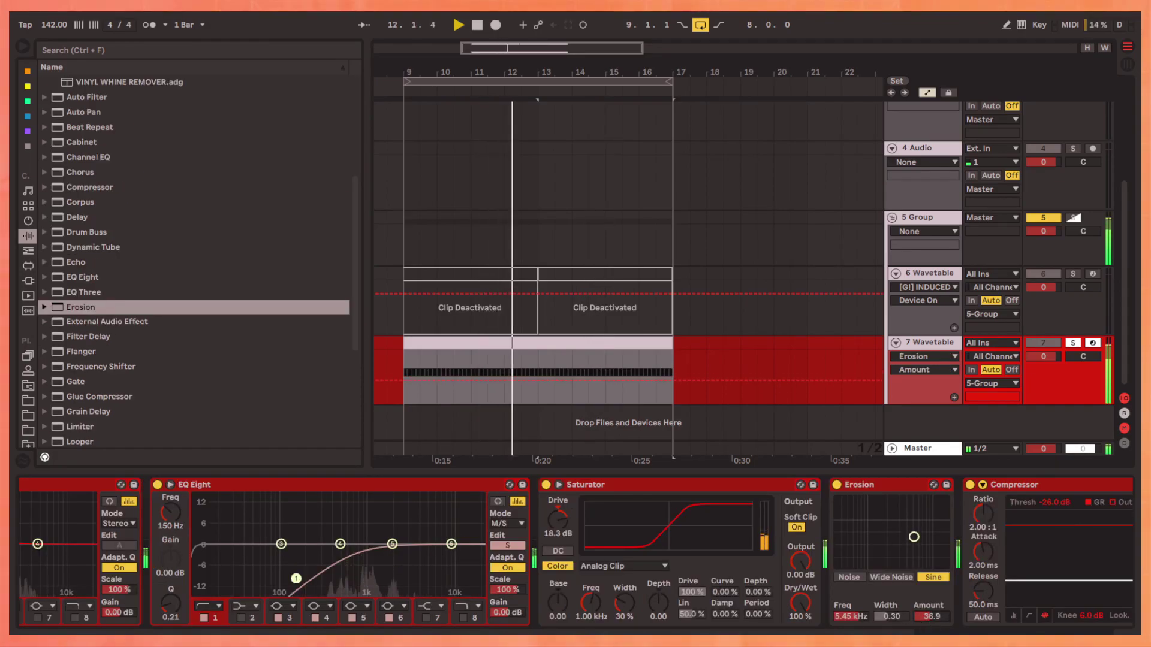
Show track 7's Wavetable Osc 1 Pos automation lane and start playback
left_click(926, 356)
left_click(925, 16)
scroll(760, 374, "down", 1)
left_click(924, 335)
left_click(956, 220)
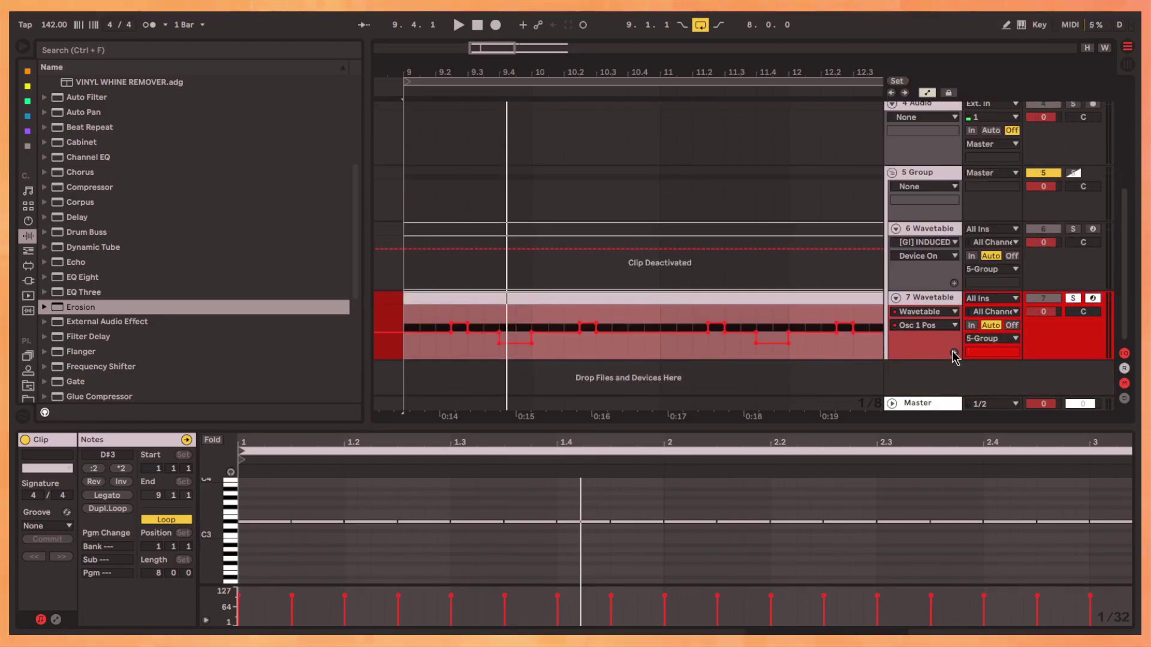
left_click(954, 352)
scroll(485, 329, "down", 1)
key("space")
key("space")
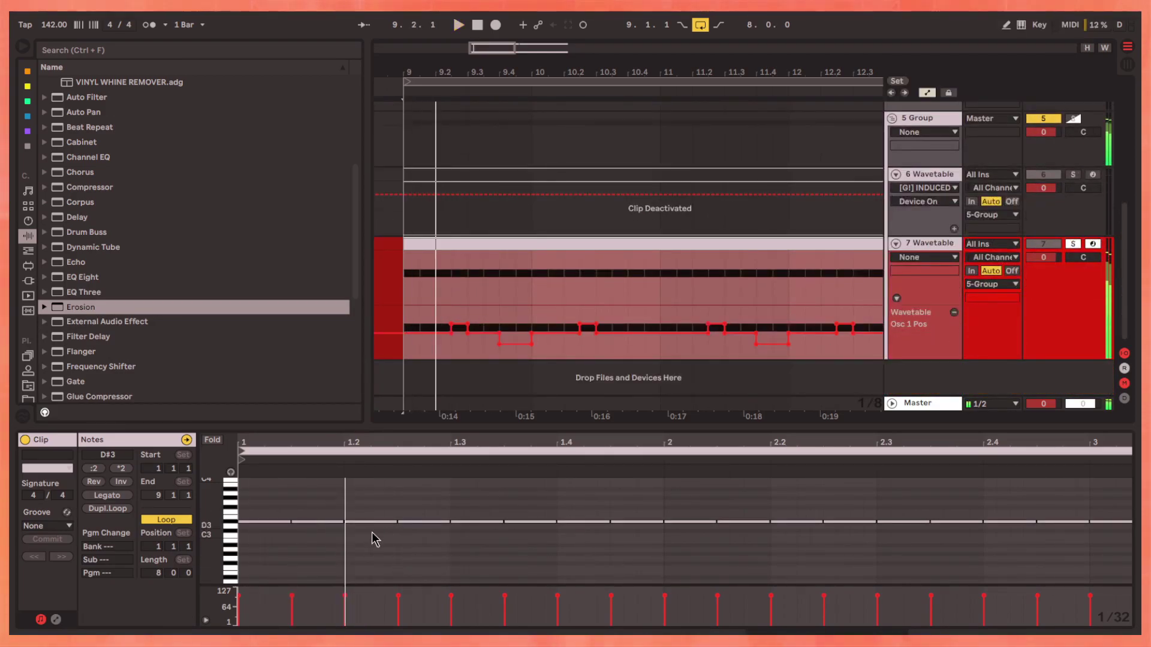
Deactivate several notes across bars 1–2, including around 1.3–1.4, bar 2 and 2.3
left_click(357, 545)
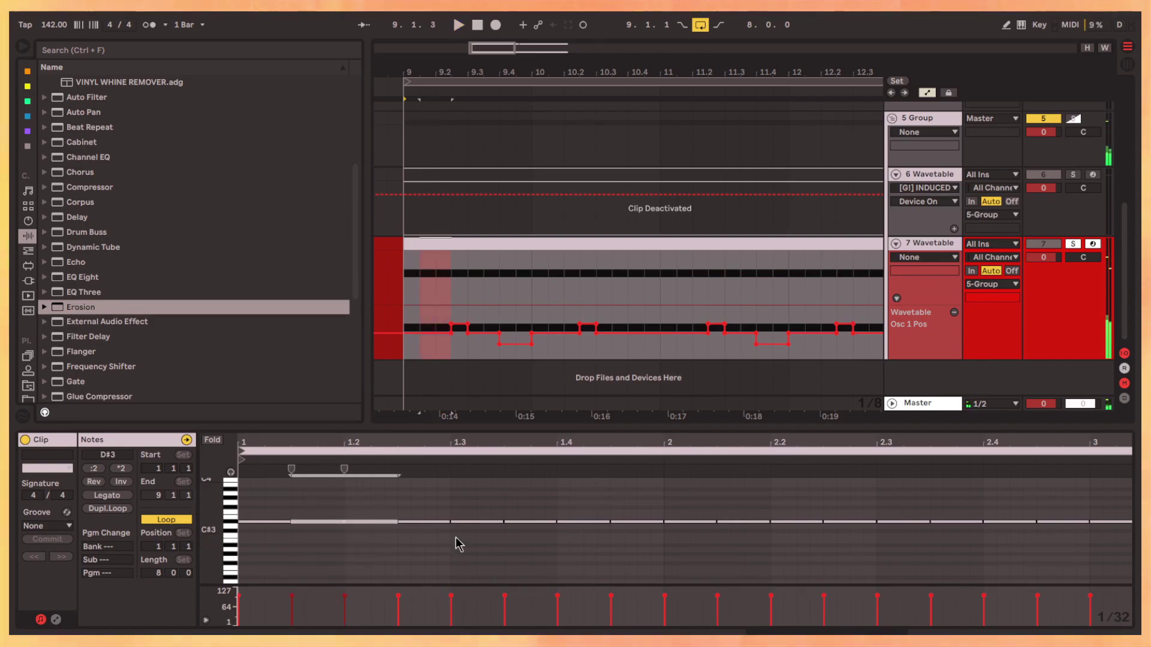
key("0")
left_click_drag(488, 547, 518, 528)
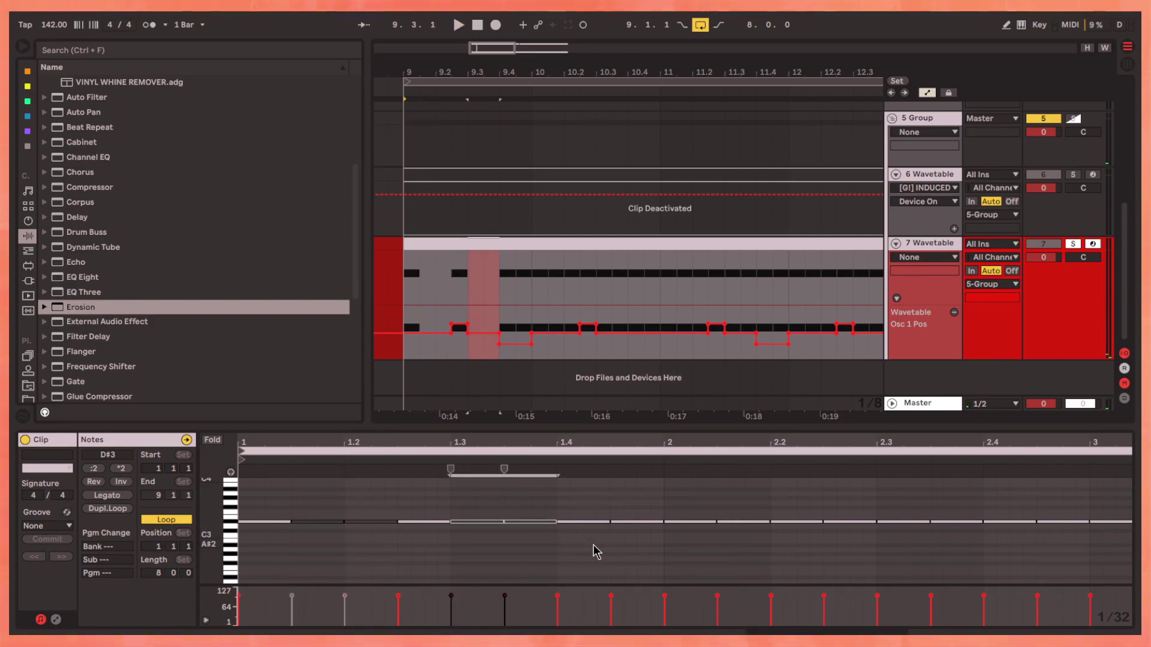
key("0")
left_click(635, 531)
key("0")
left_click(760, 550)
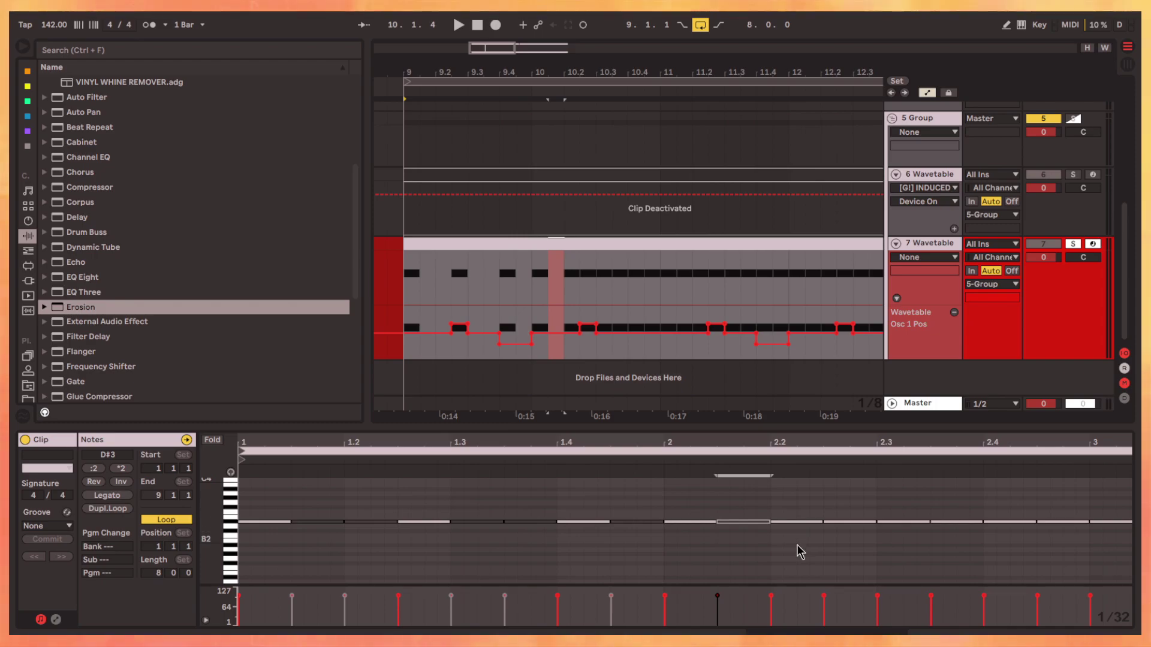
key("0")
left_click(796, 551)
left_click(950, 524)
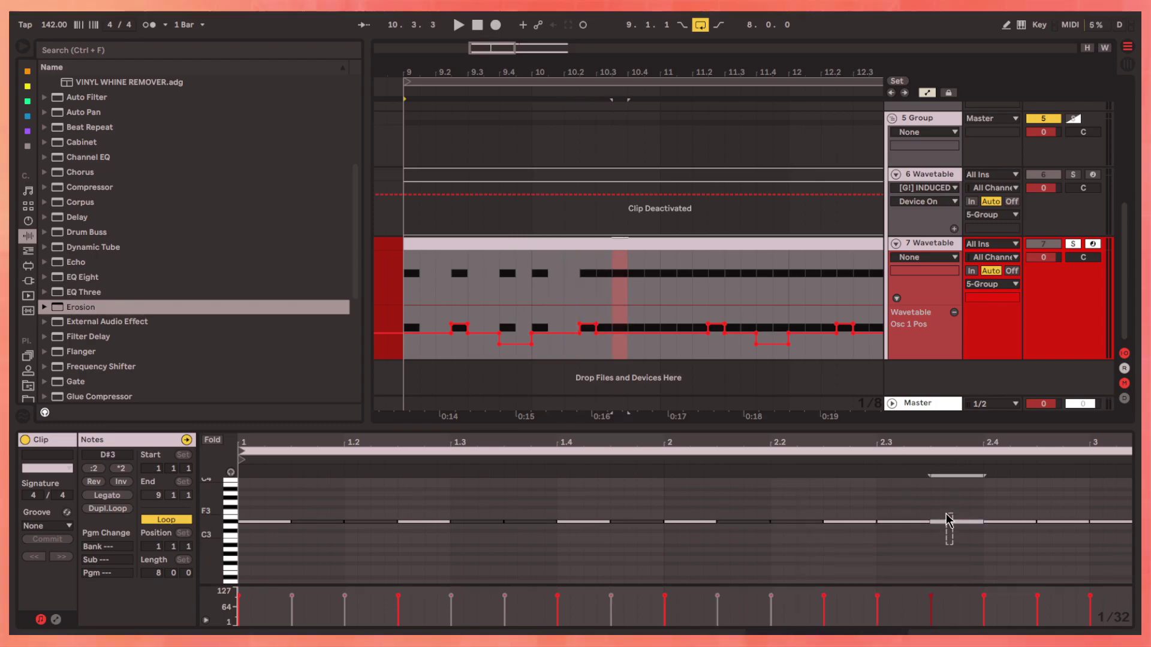
key("0")
left_click_drag(981, 536, 1015, 510)
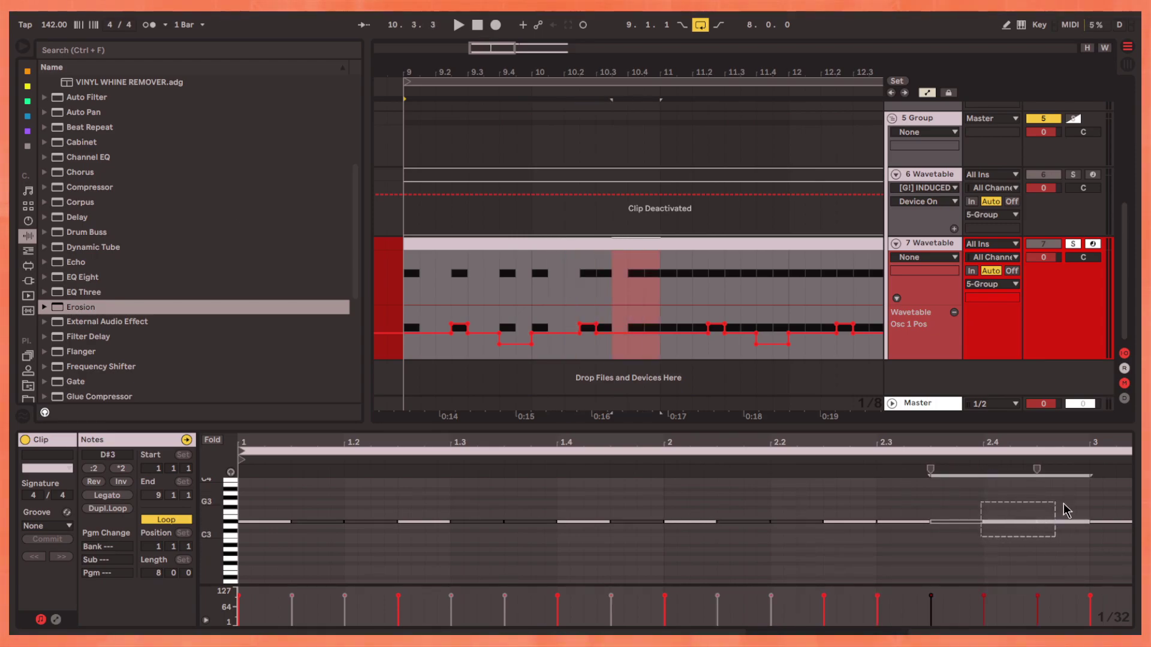
key("0")
Replay the arrangement from a chosen point and zoom out over the section
left_click(661, 285)
key("space")
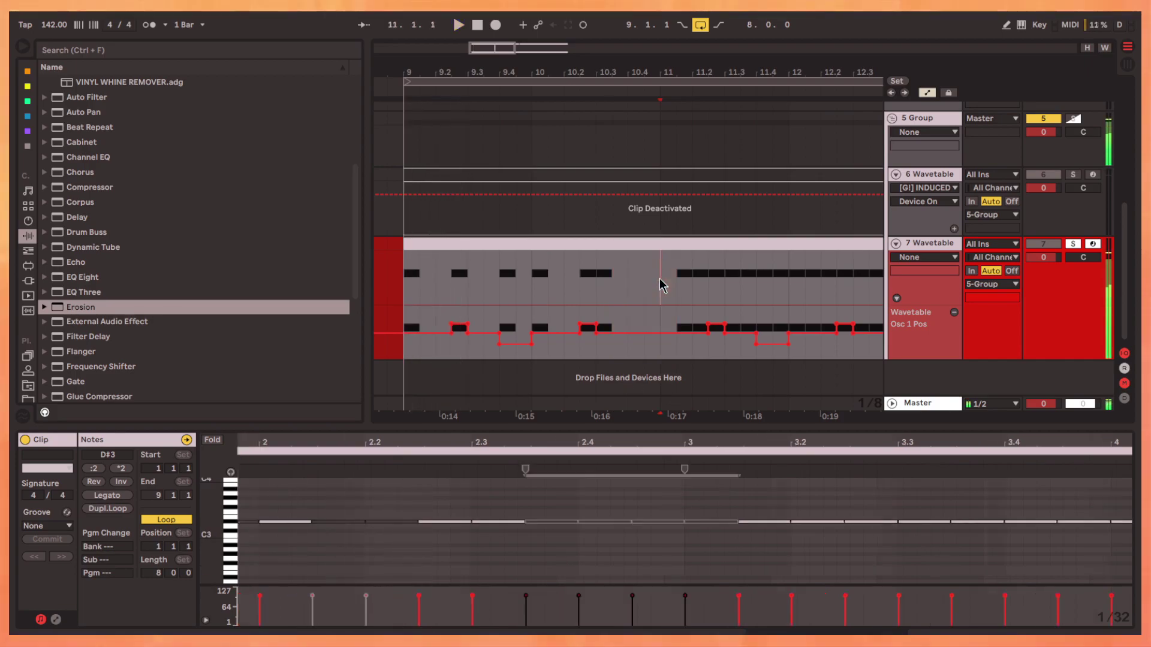
key("minus")
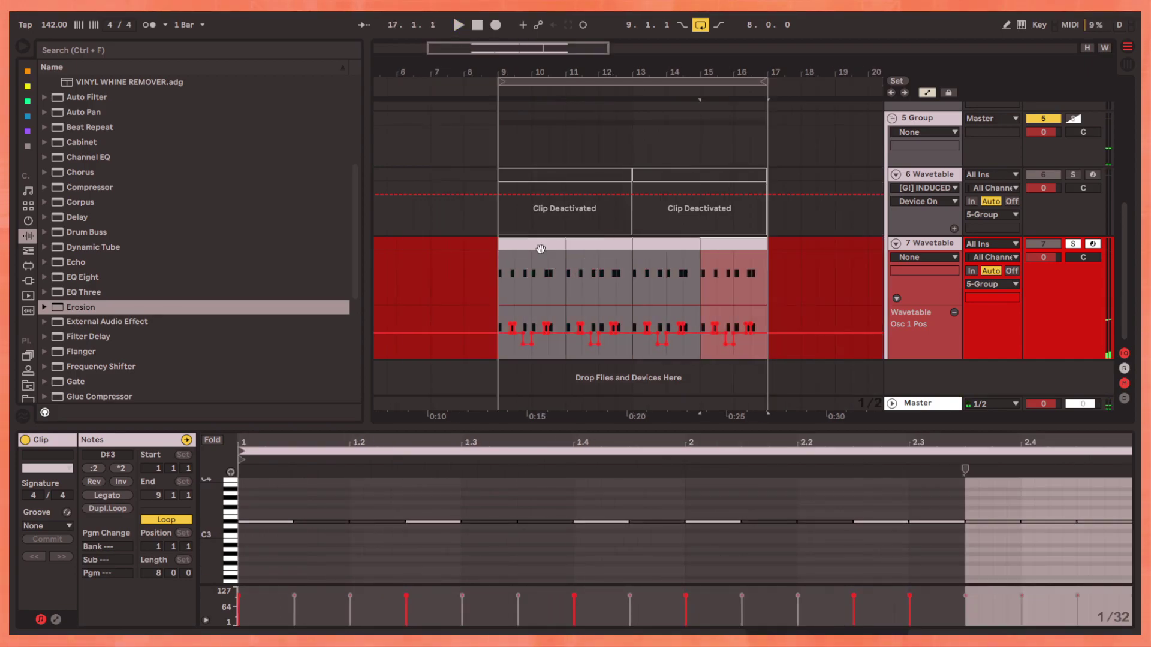
Add a second Delay to track 7, synced to note values, with 29% feedback and 23% wet
key("shift+Tab")
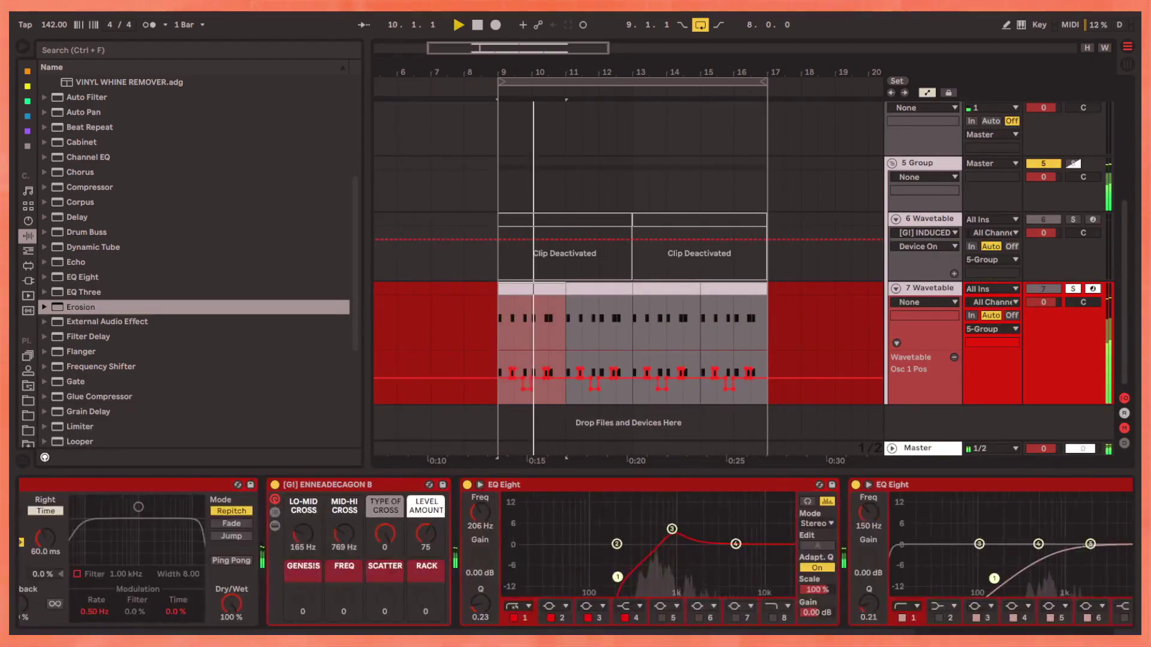
key("shift+Tab")
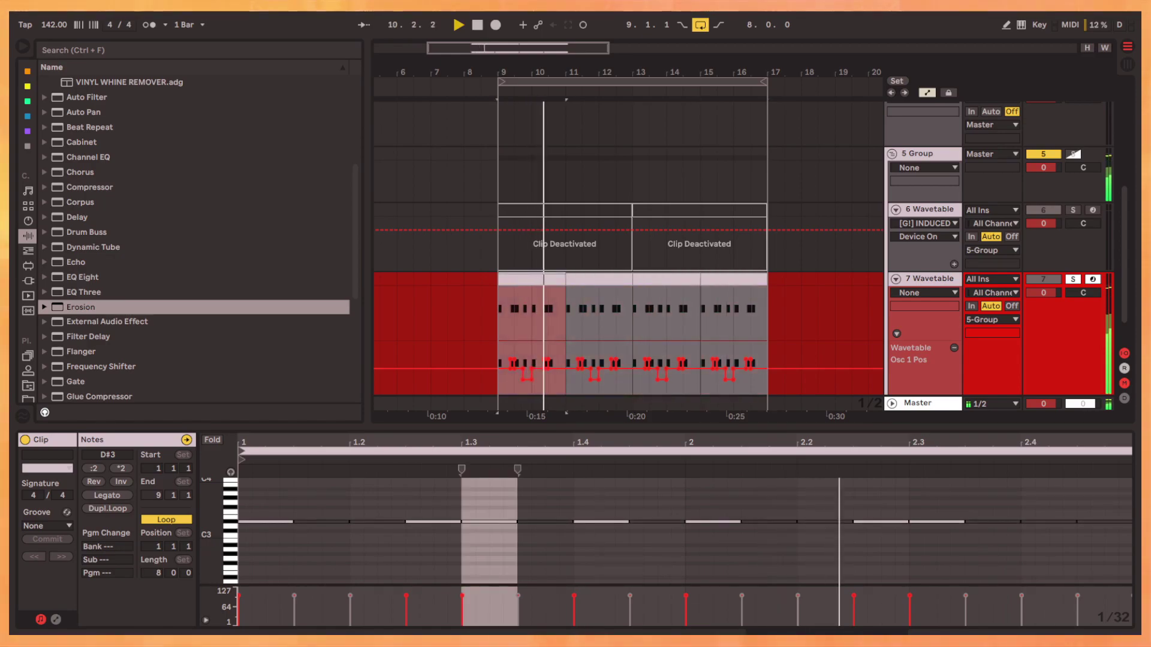
key("shift+Tab")
left_click_drag(76, 217, 795, 562)
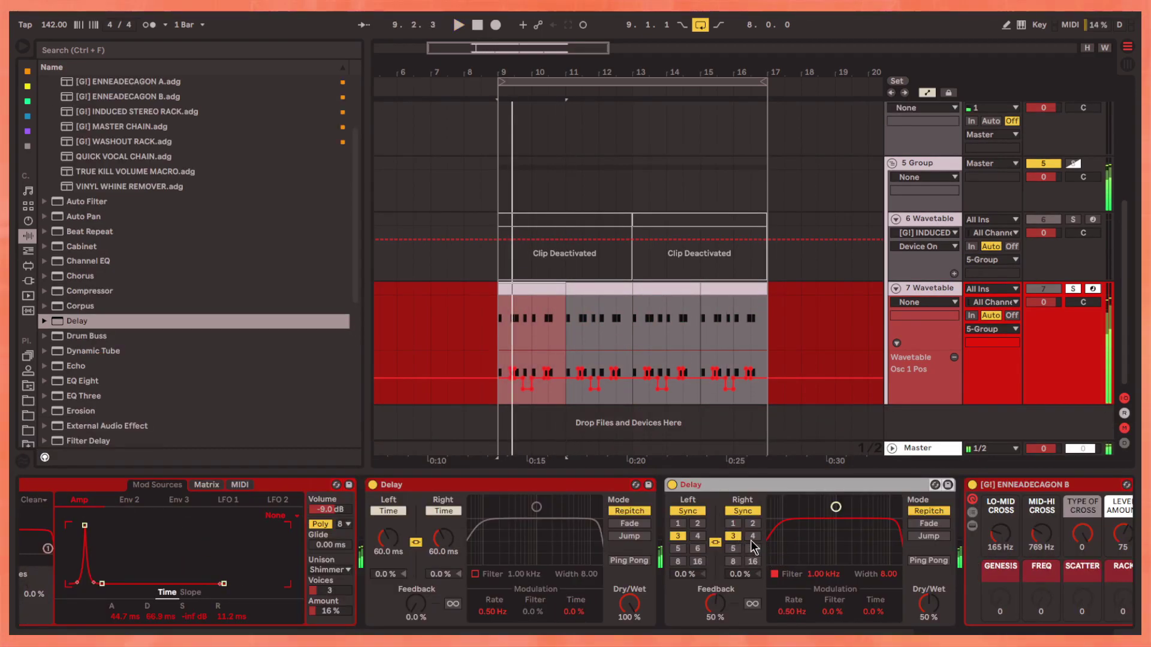
left_click(752, 524)
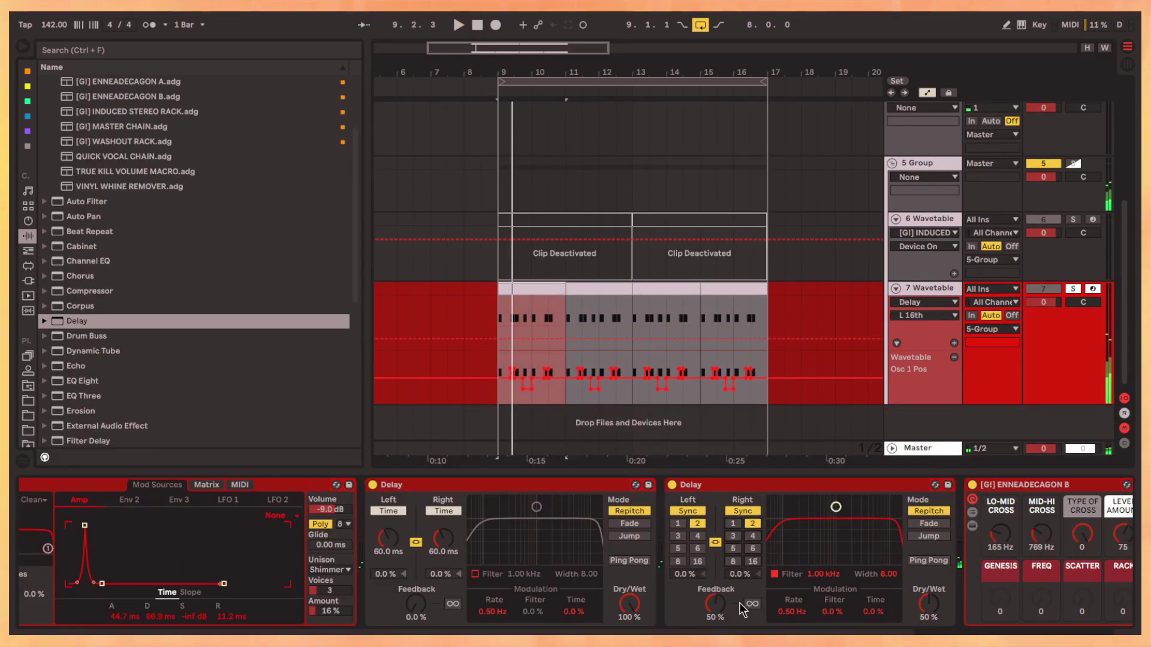
left_click_drag(735, 603, 735, 629)
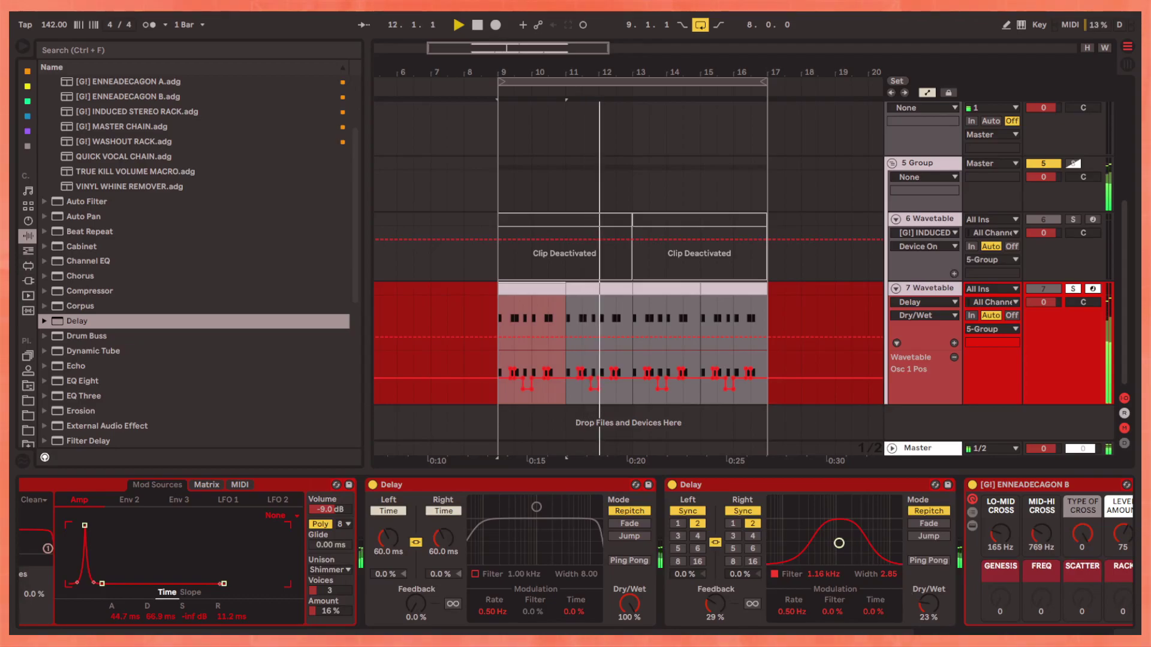
scroll(576, 553, "right", 5)
scroll(575, 553, "right", 5)
scroll(576, 553, "right", 5)
scroll(575, 553, "right", 3)
left_click(1073, 293)
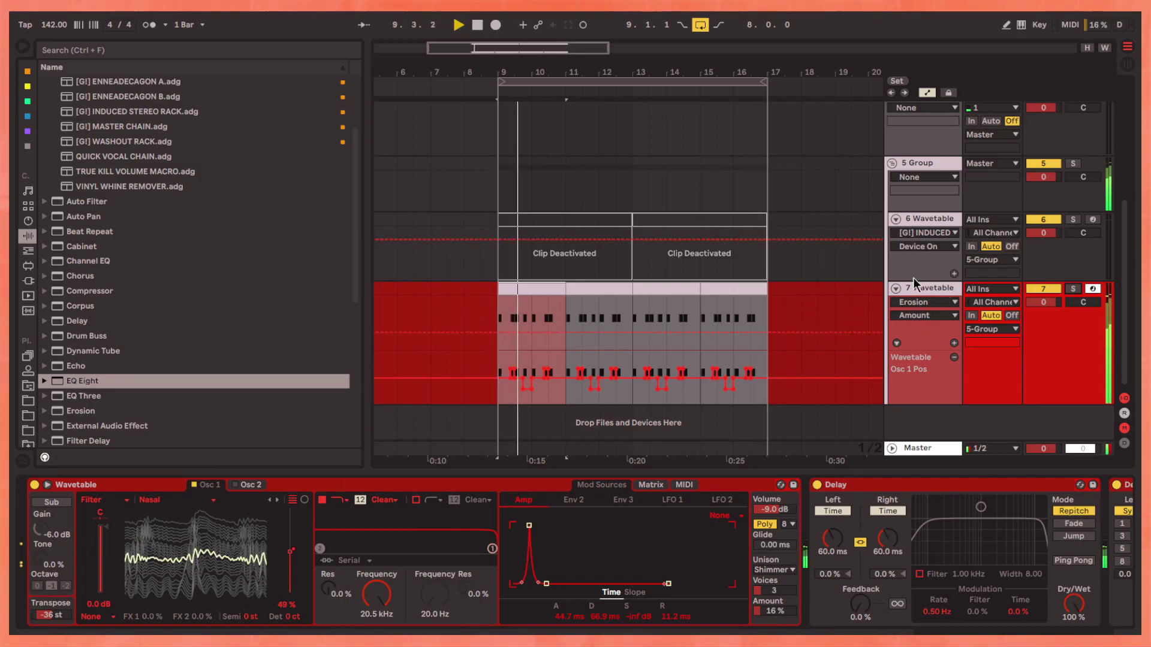
Reactivate track 6's deactivated clips and start playback
left_click(720, 216)
left_click(611, 217, "shift")
key("0")
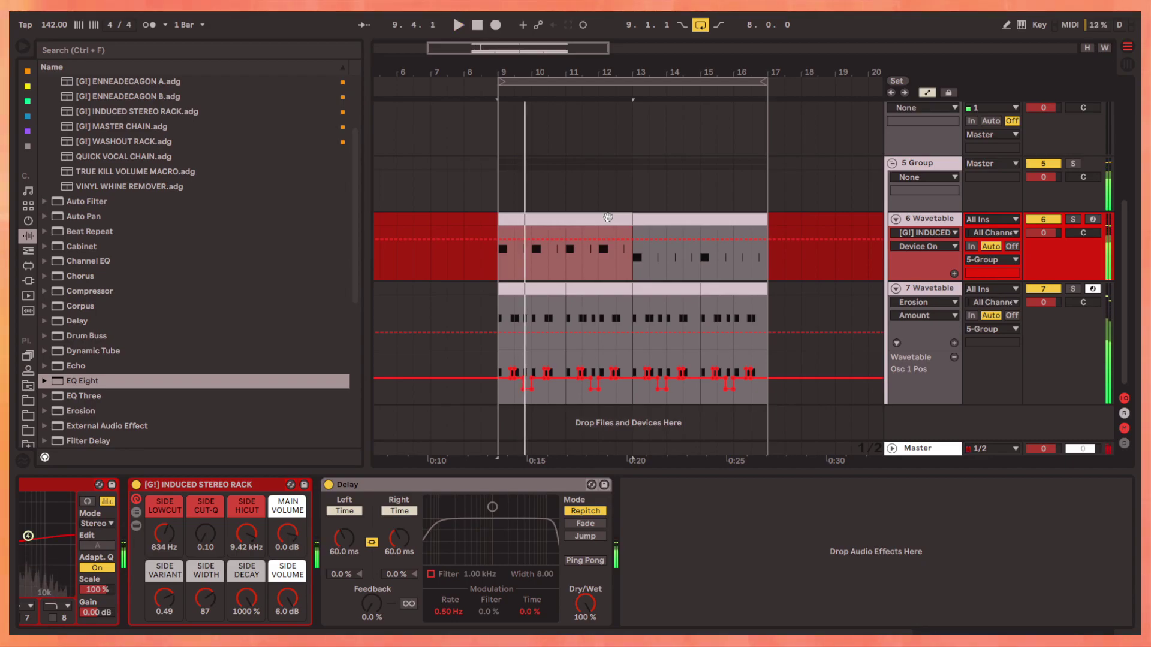
key("space")
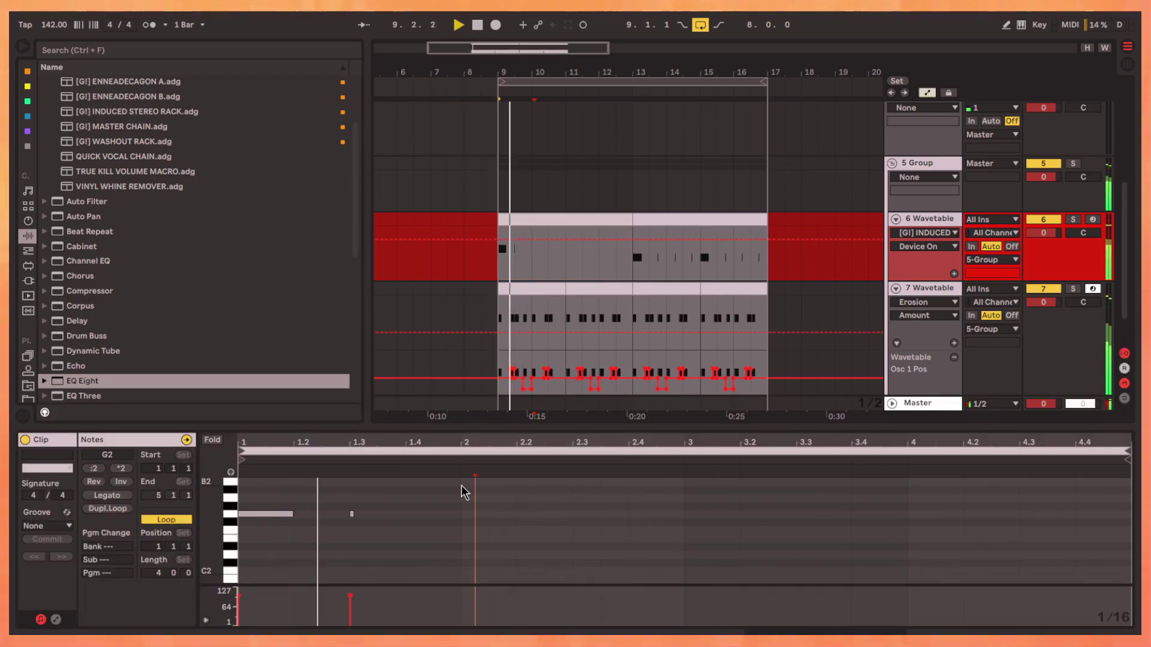
Duplicate the first bars' notes, lower them to D#2, and view the whole clip
left_click_drag(470, 483, 252, 552)
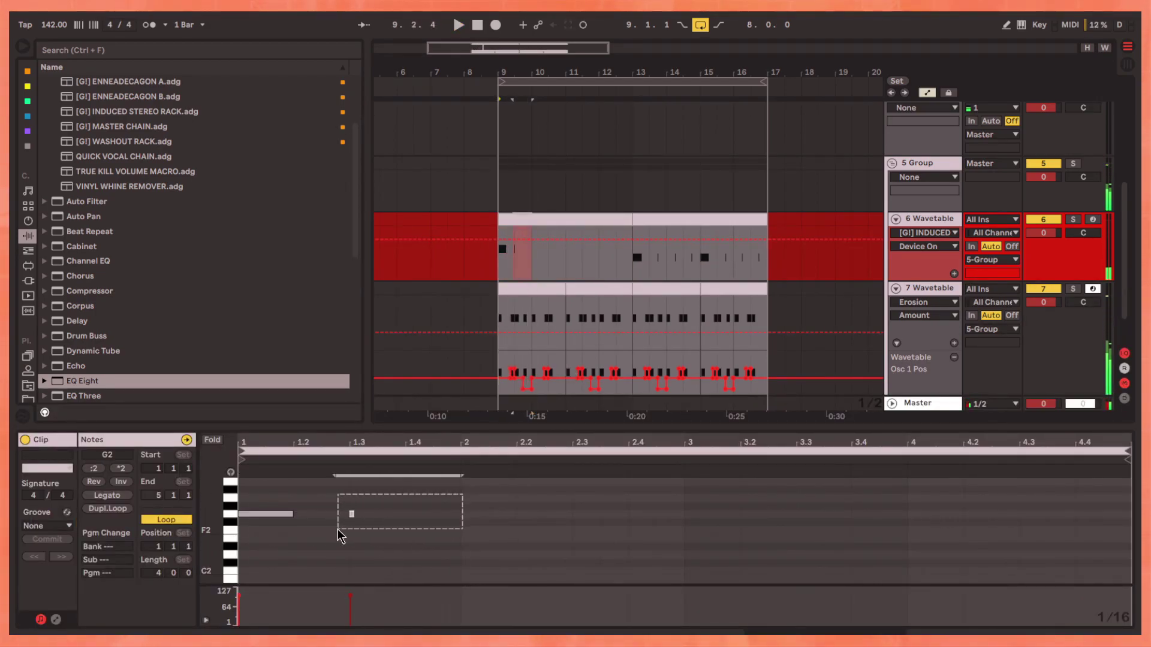
left_click_drag(678, 492, 270, 541)
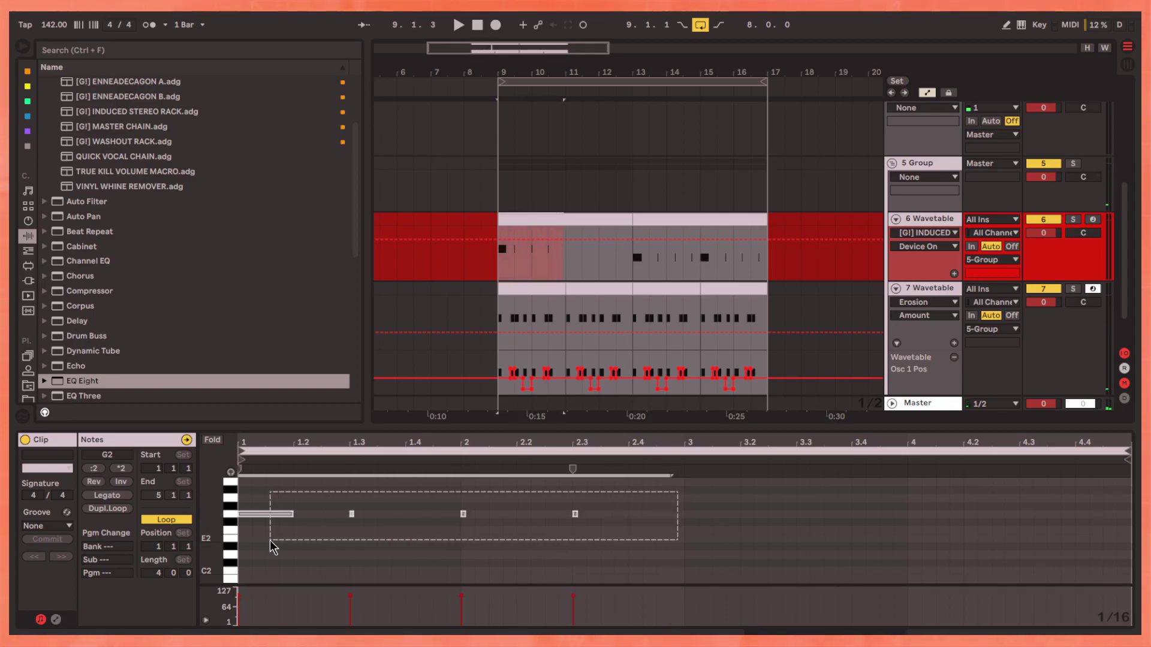
key("ctrl+d")
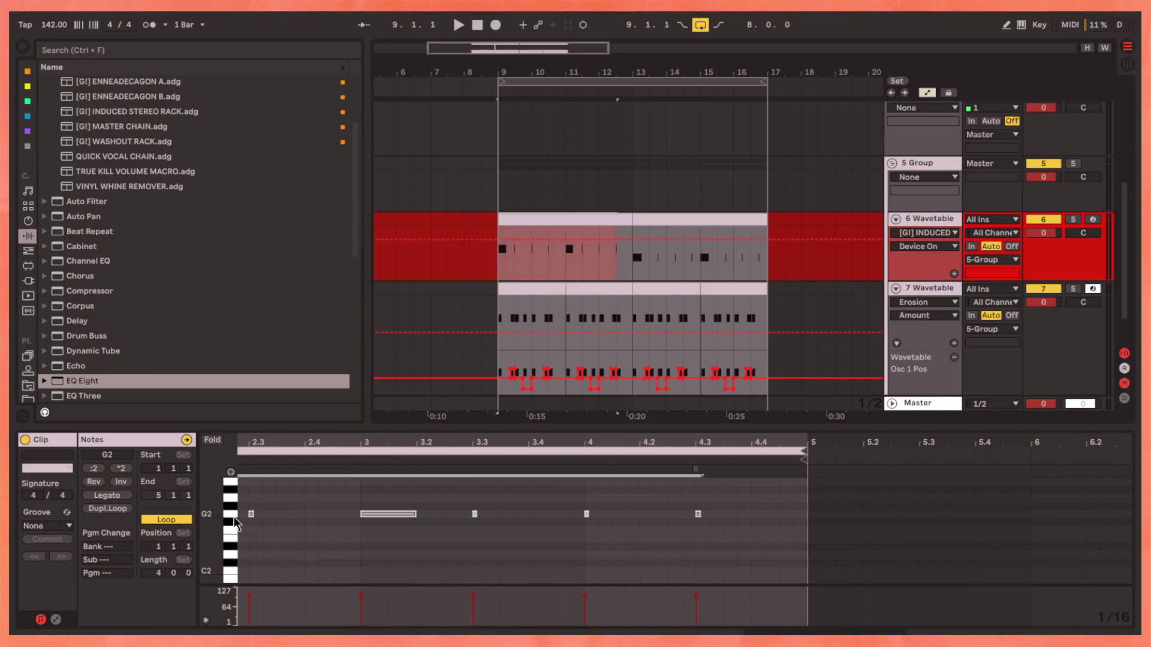
key("Down")
key("Down")
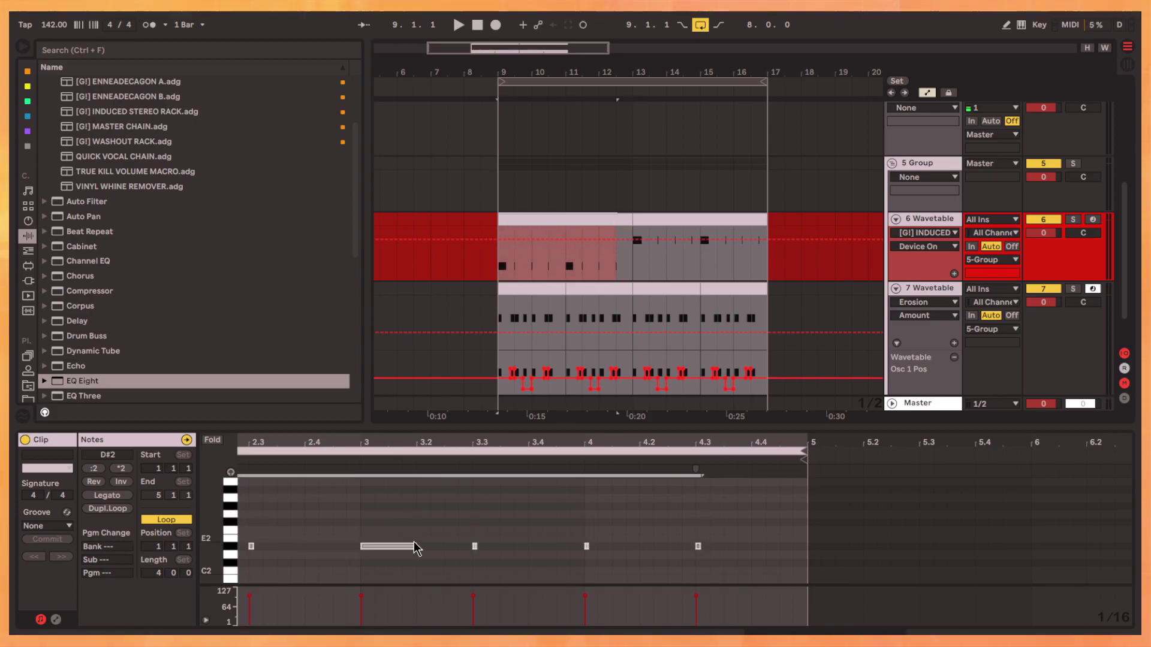
key("space")
left_click(575, 223)
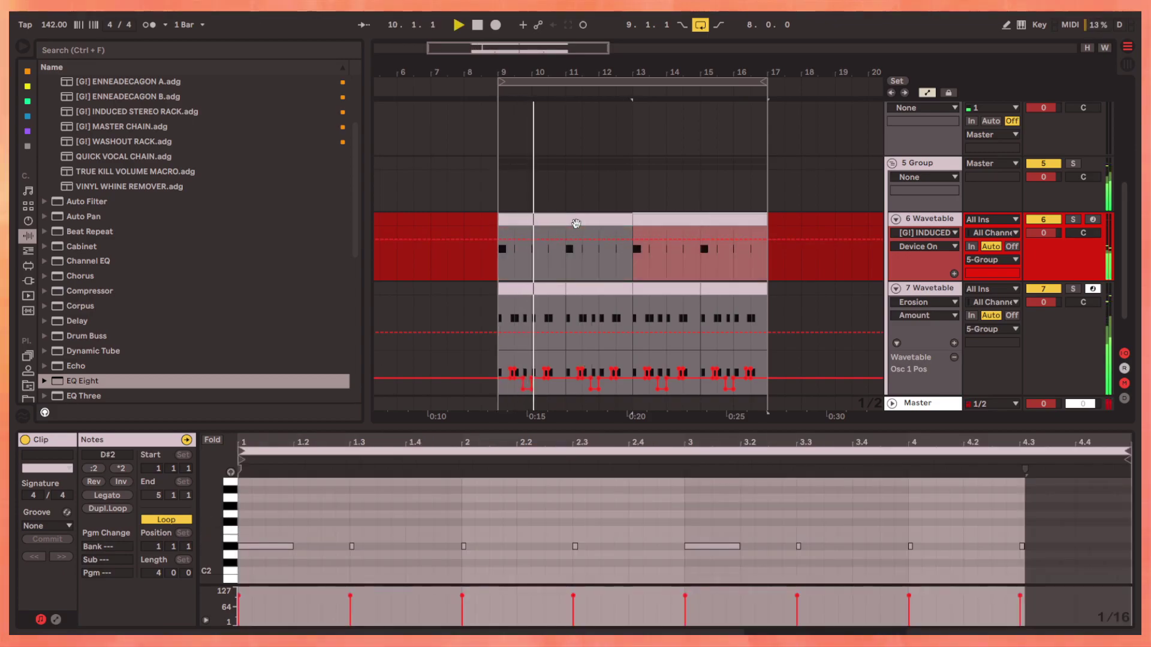
scroll(342, 569, "up", 3, "ctrl")
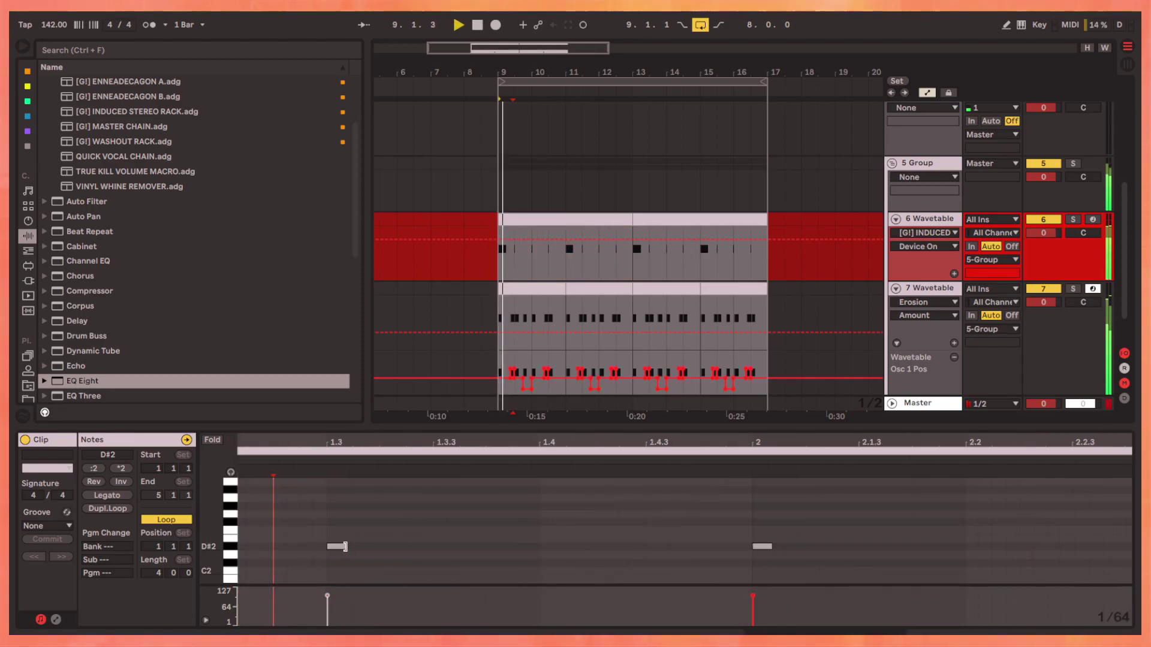
Add [G!] WASHOUT RACK to track 6 and to track 7 between EQ Eight and Compressor
left_click_drag(123, 142, 708, 540)
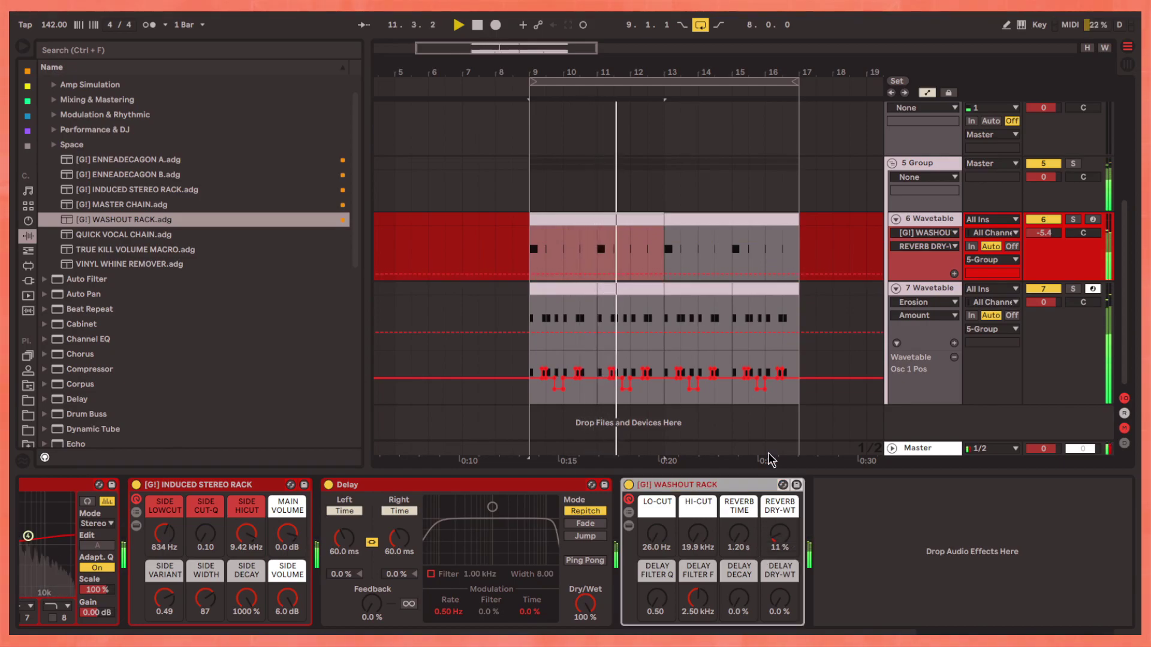
left_click(822, 396)
scroll(863, 497, "right", 10)
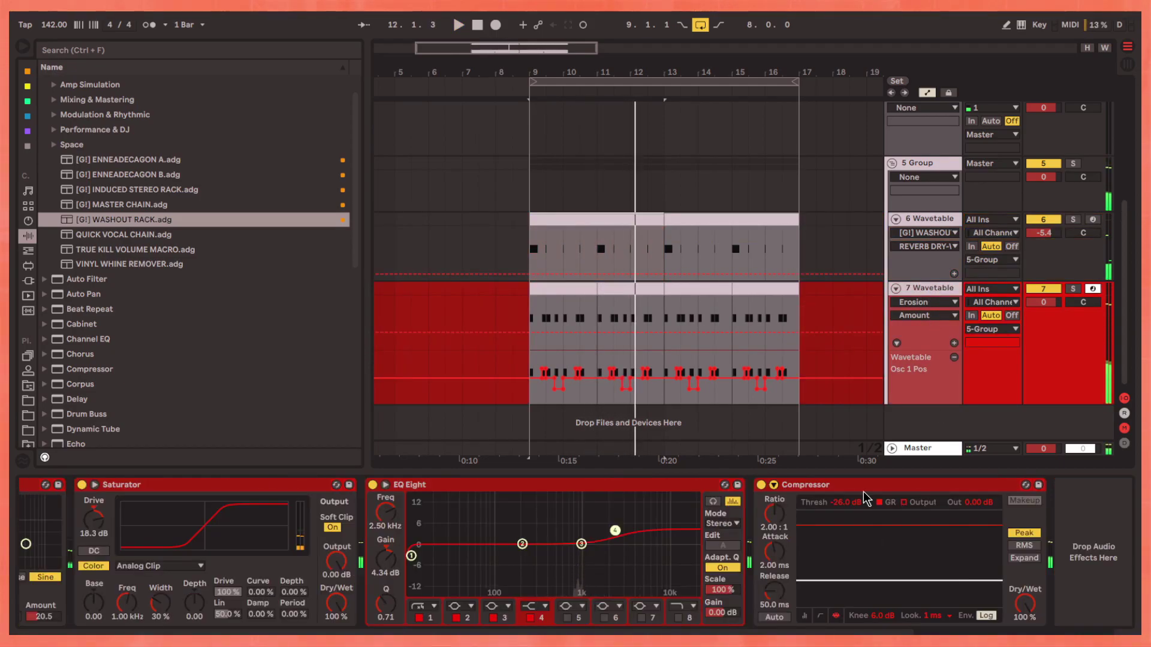
left_click_drag(861, 531, 871, 518)
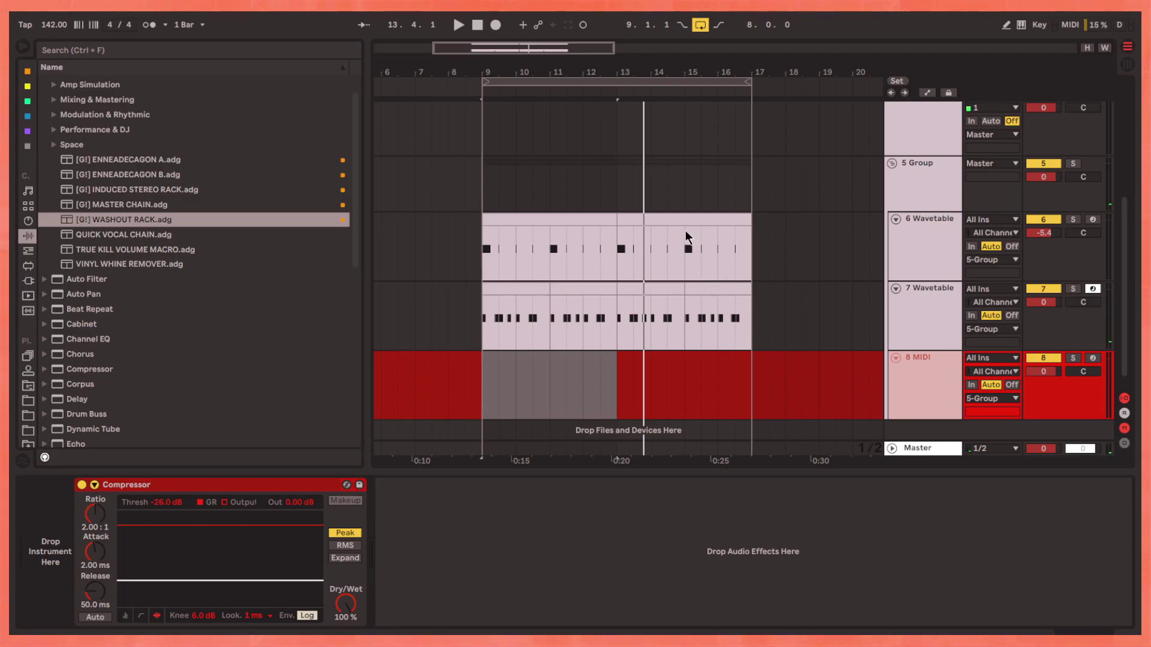
mouse_move(621, 232)
left_mouse_down()
mouse_move(486, 232)
mouse_move(537, 374)
left_mouse_up()
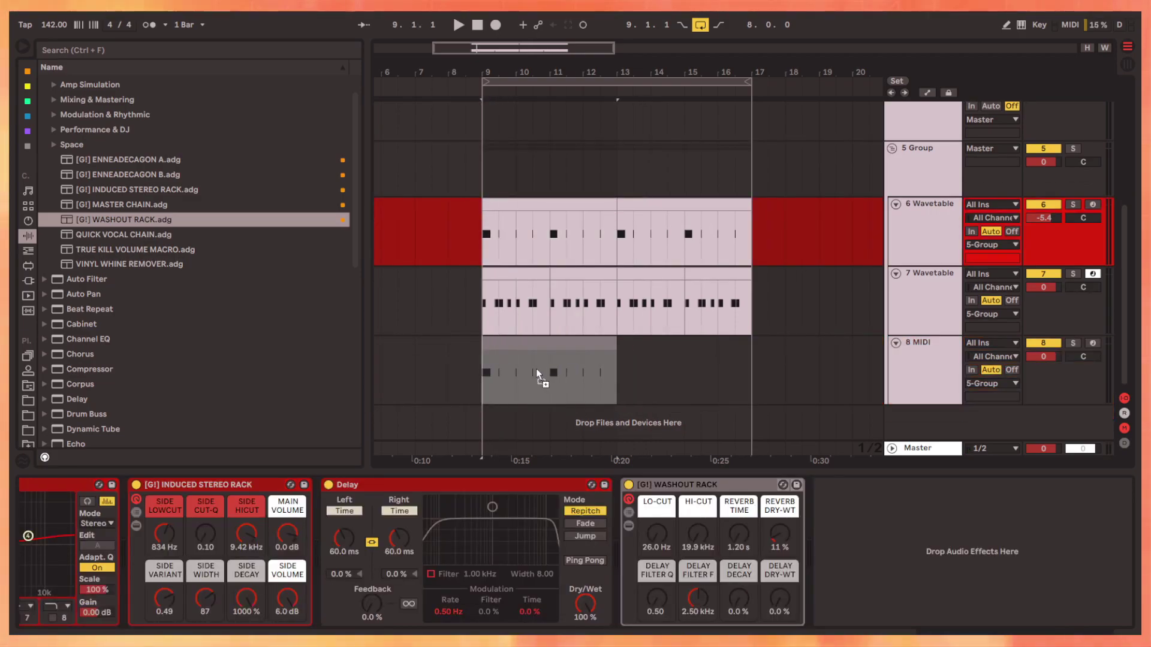
Load Wavetable on track 8's copied clip: 35% position, longer attack, short decay, zero sustain
key("plus")
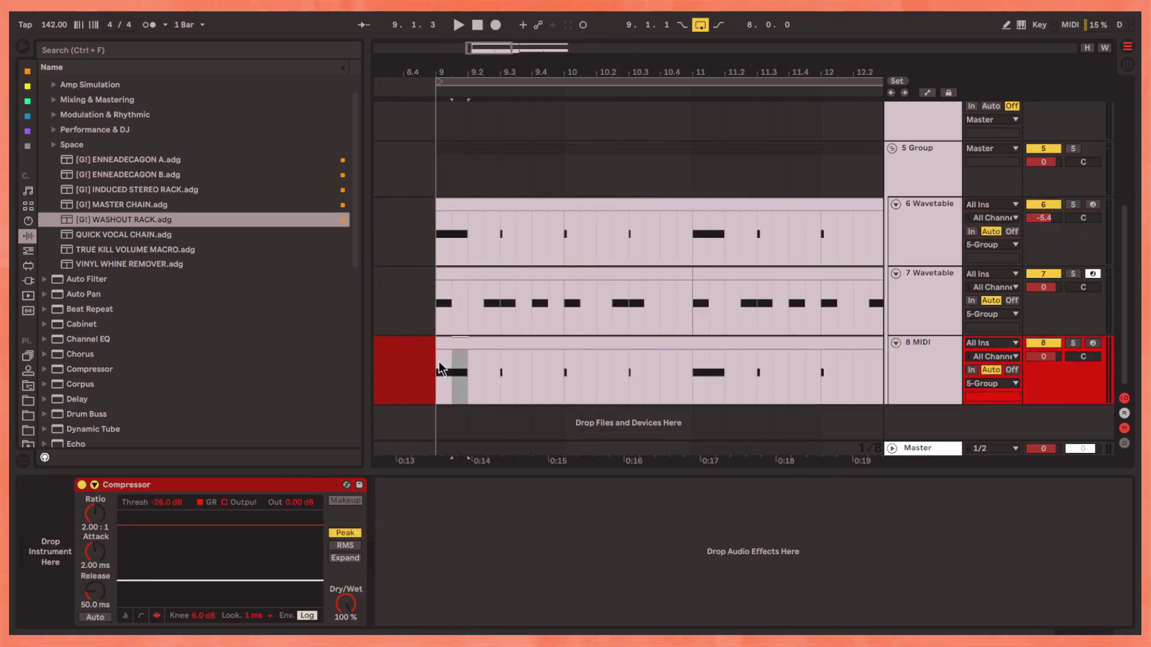
left_click_drag(86, 247, 257, 537)
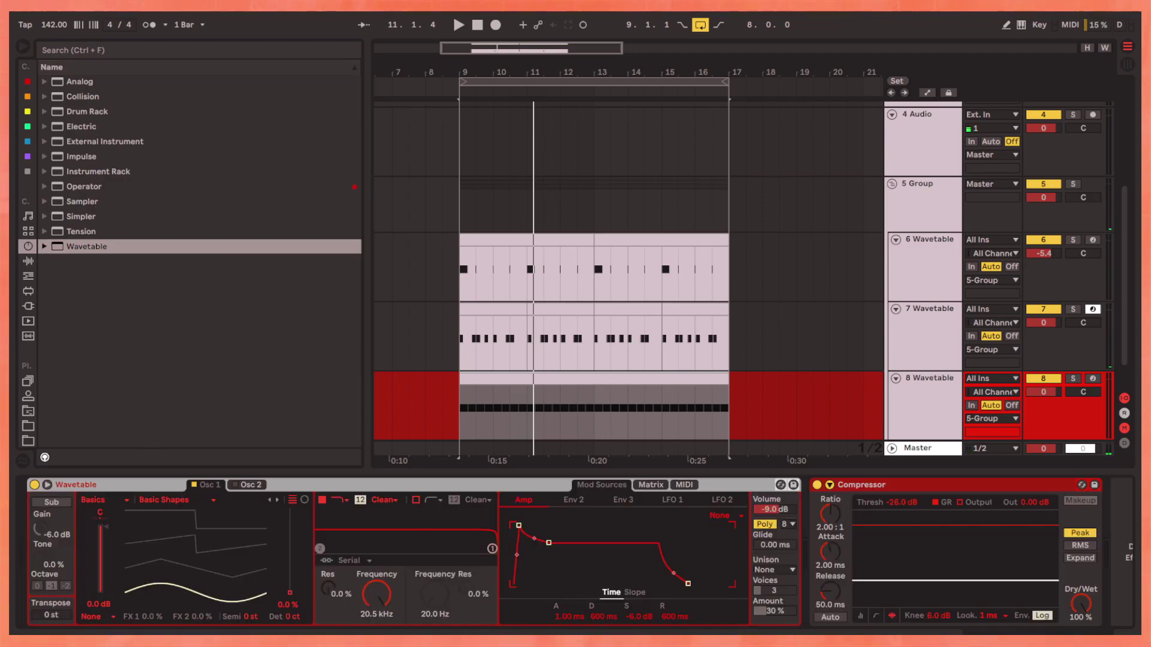
left_click_drag(294, 594, 225, 473)
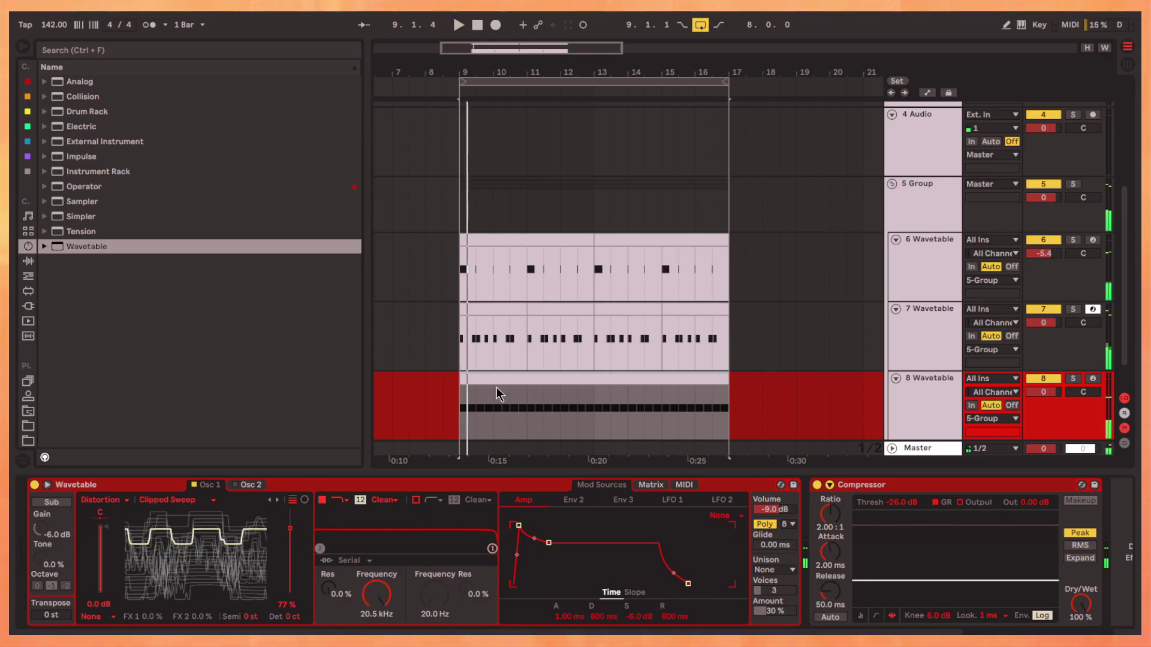
left_click_drag(517, 525, 527, 526)
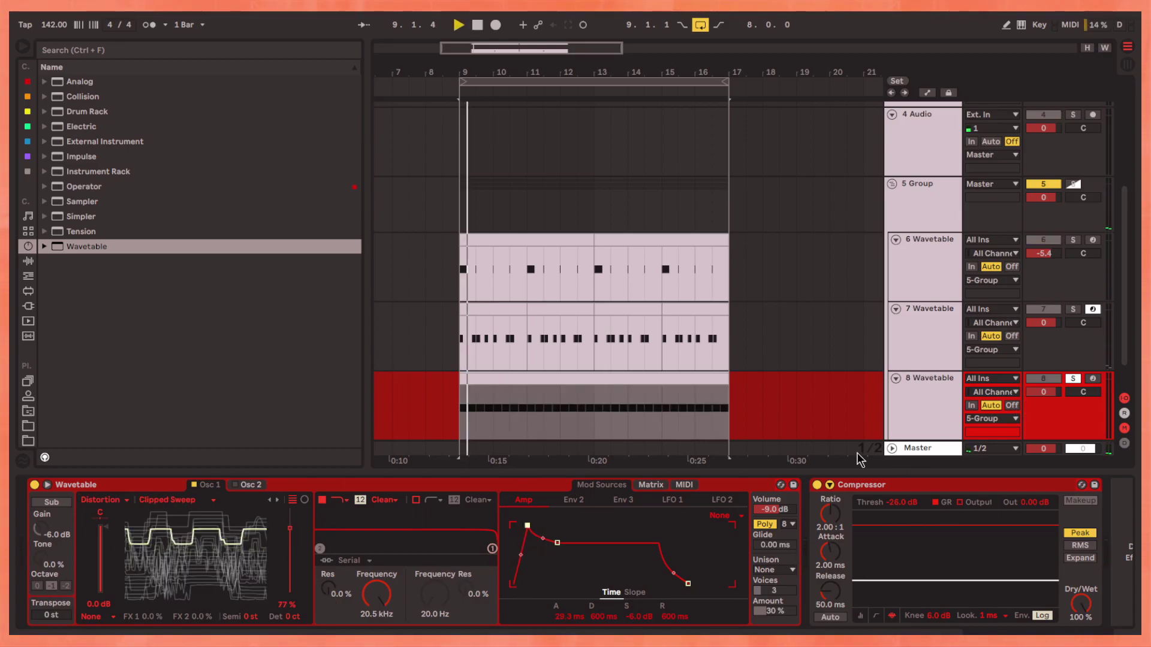
left_click_drag(558, 543, 553, 583)
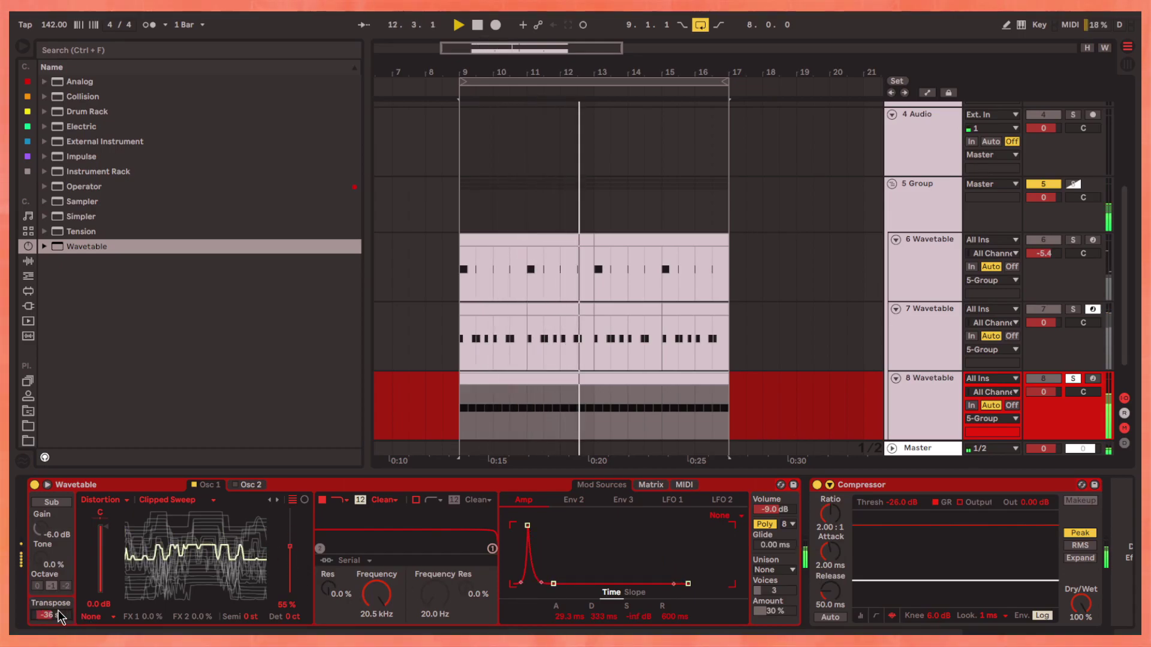
mouse_move(290, 559)
left_mouse_down()
mouse_move(289, 577)
mouse_move(289, 567)
left_mouse_up()
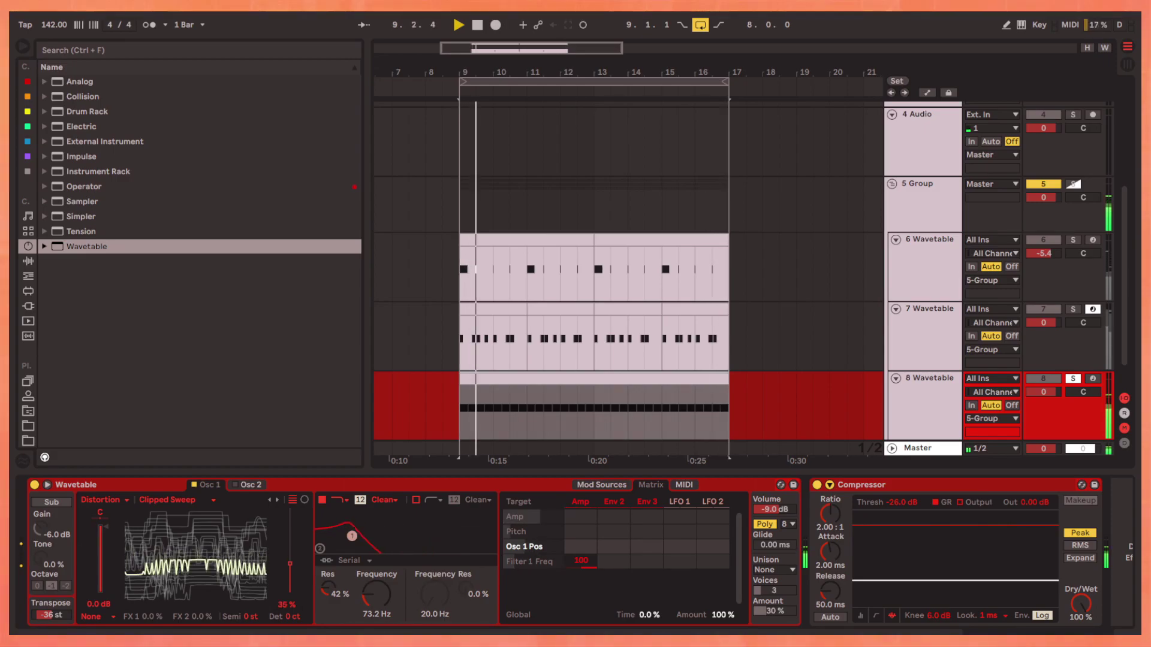
Add Grain Delay from Audio Effects to the end of track 8's chain
left_click(28, 262)
left_click(77, 269)
left_click(120, 300)
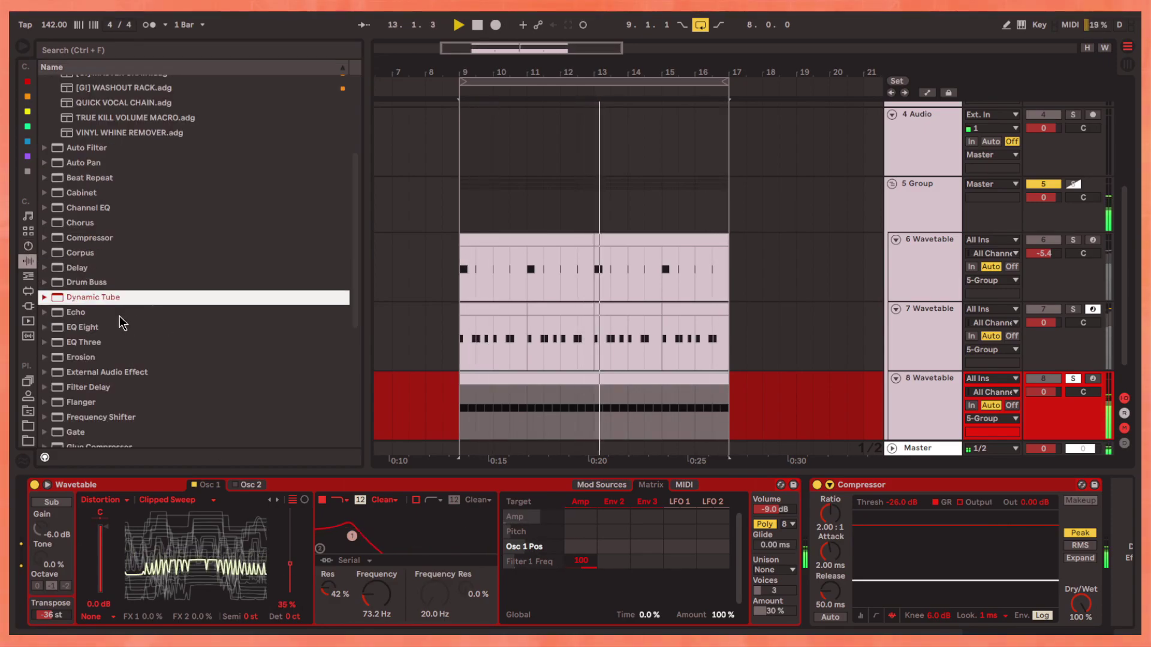
scroll(146, 273, "down", 3)
left_click(76, 327)
left_click_drag(88, 357, 989, 577)
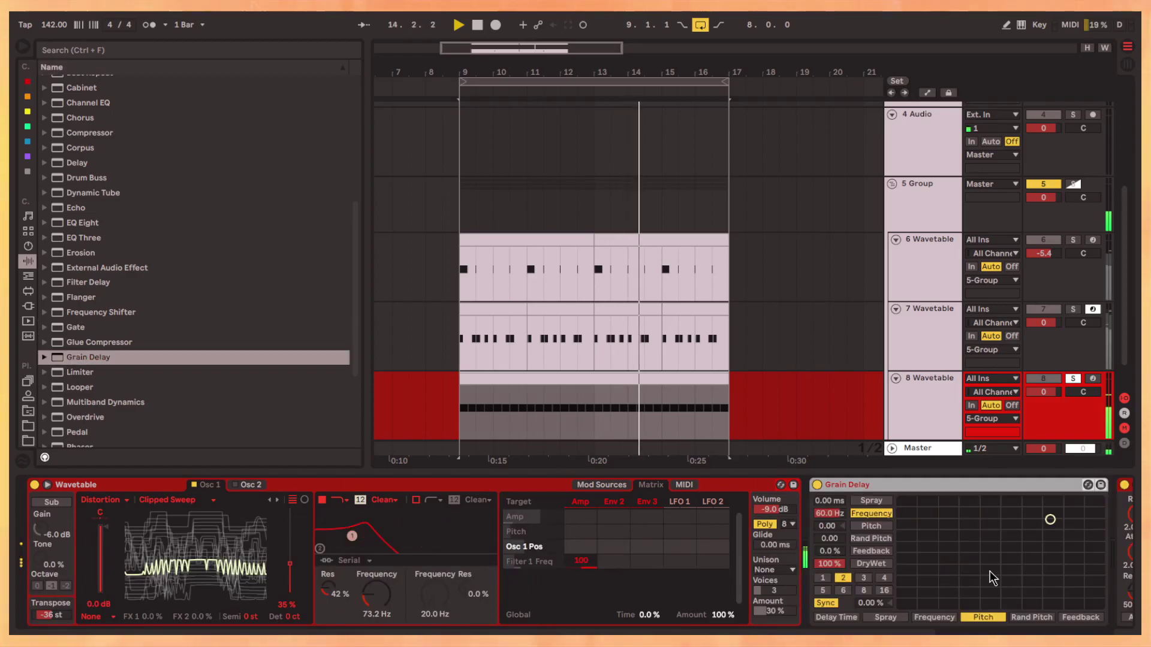
Set Grain Delay to about 60% wet, 1.50 pitch, 11.9 ms delay and 95% feedback
left_click_drag(828, 564, 828, 594)
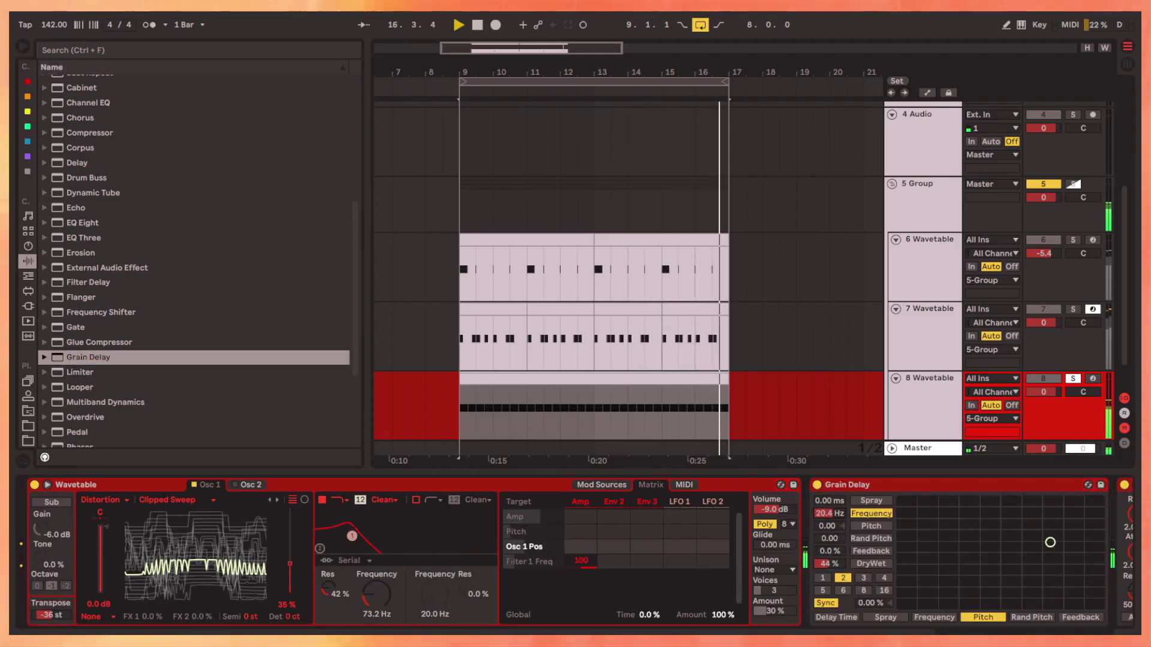
left_click_drag(833, 526, 832, 504)
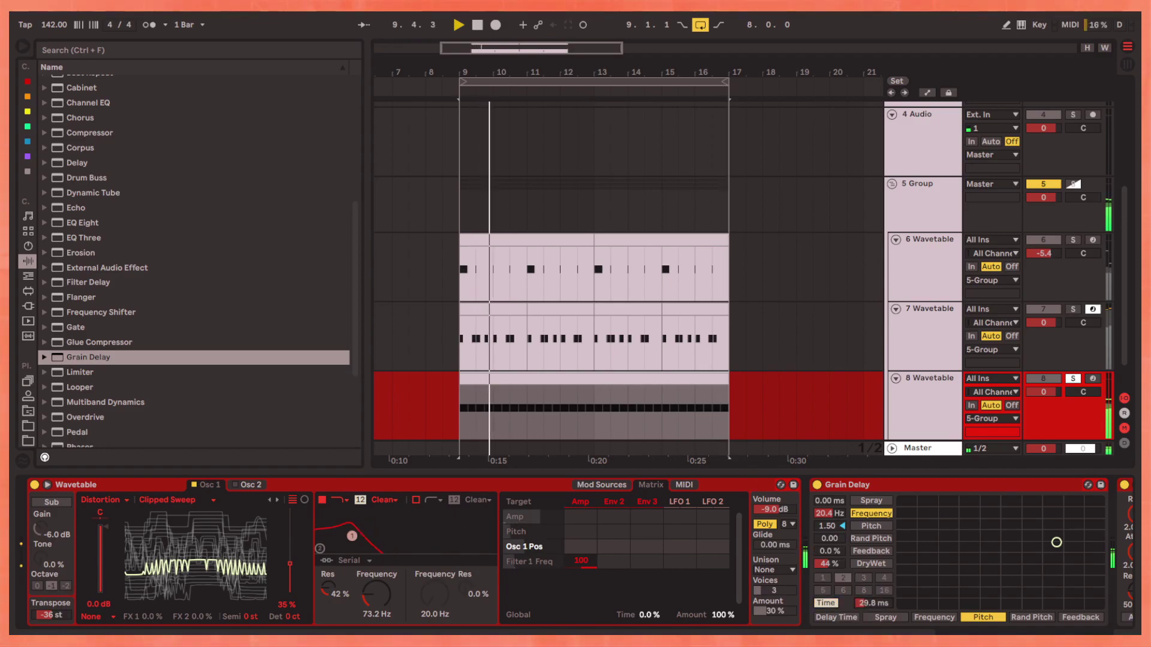
left_click_drag(830, 551, 829, 513)
left_click_drag(872, 602, 873, 621)
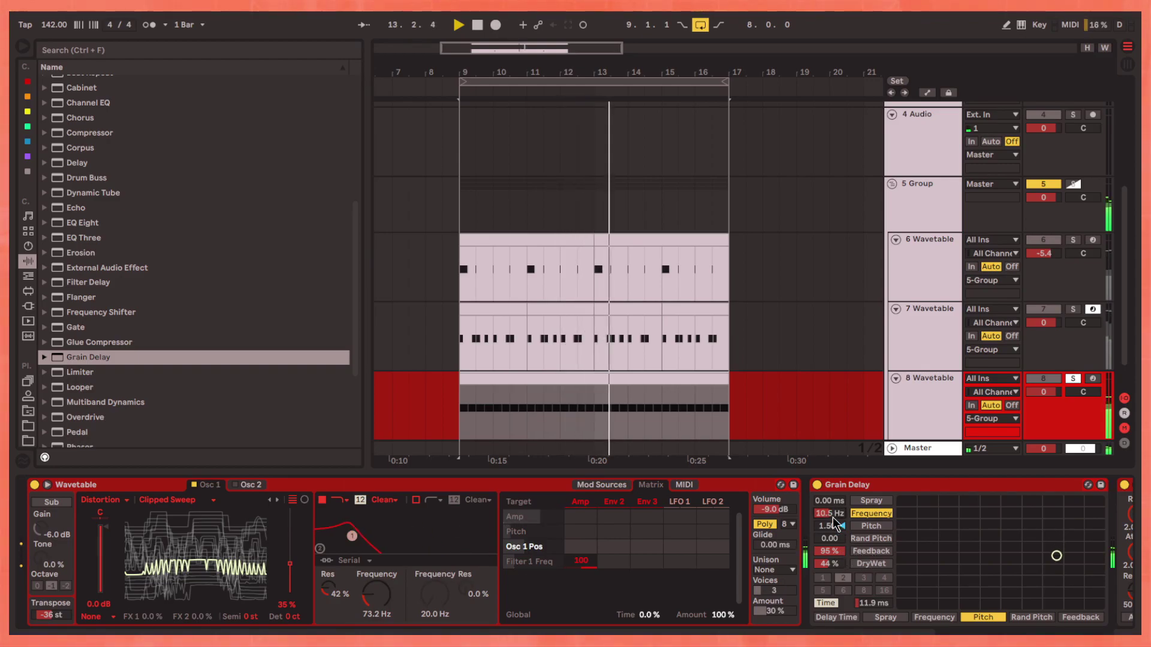
scroll(699, 576, "down", 2)
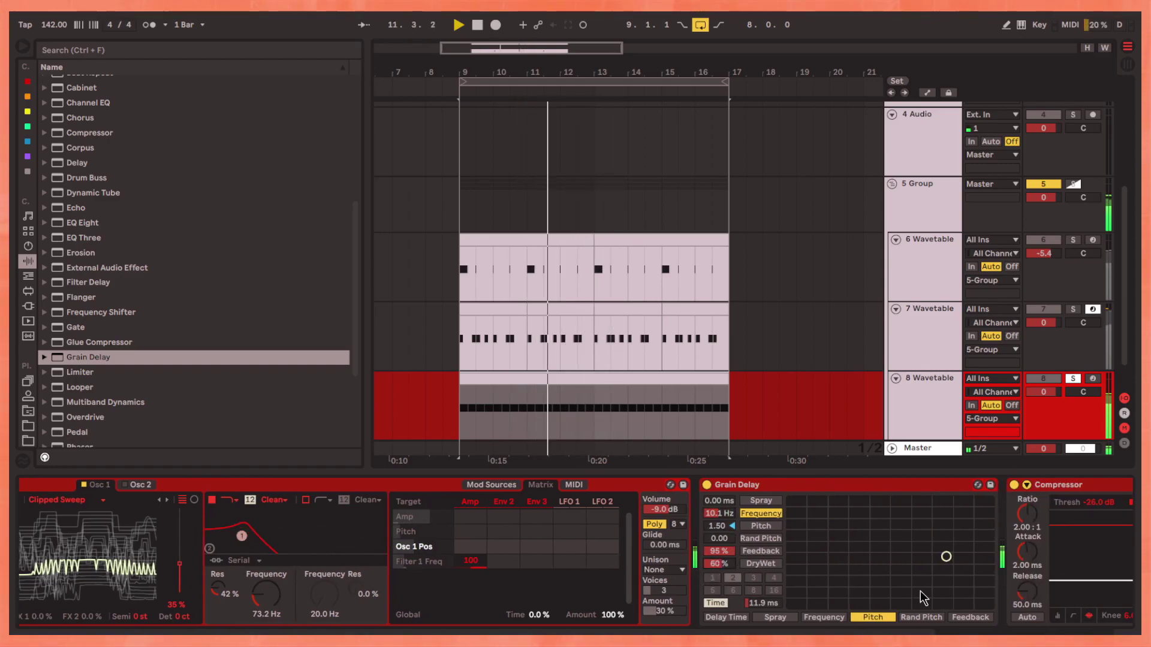
scroll(906, 590, "down", 2)
scroll(119, 413, "down", 5)
Insert a Vocoder before the Compressor with Modulator as its carrier
left_click(119, 439)
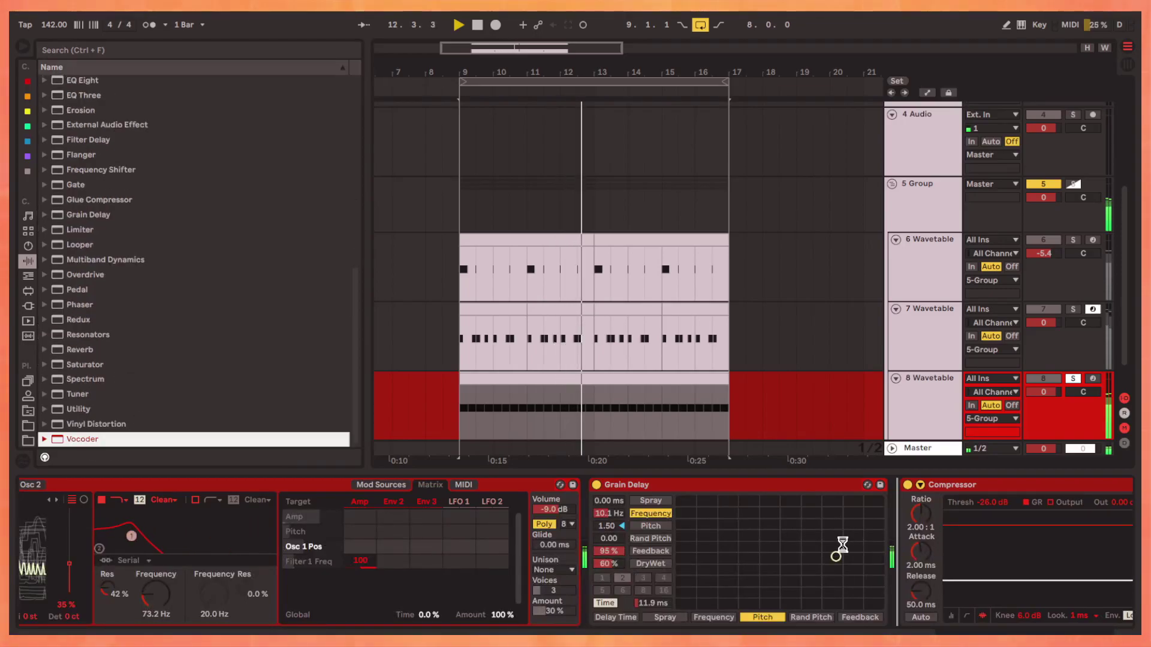
left_click_drag(903, 539, 899, 539)
left_click(692, 514)
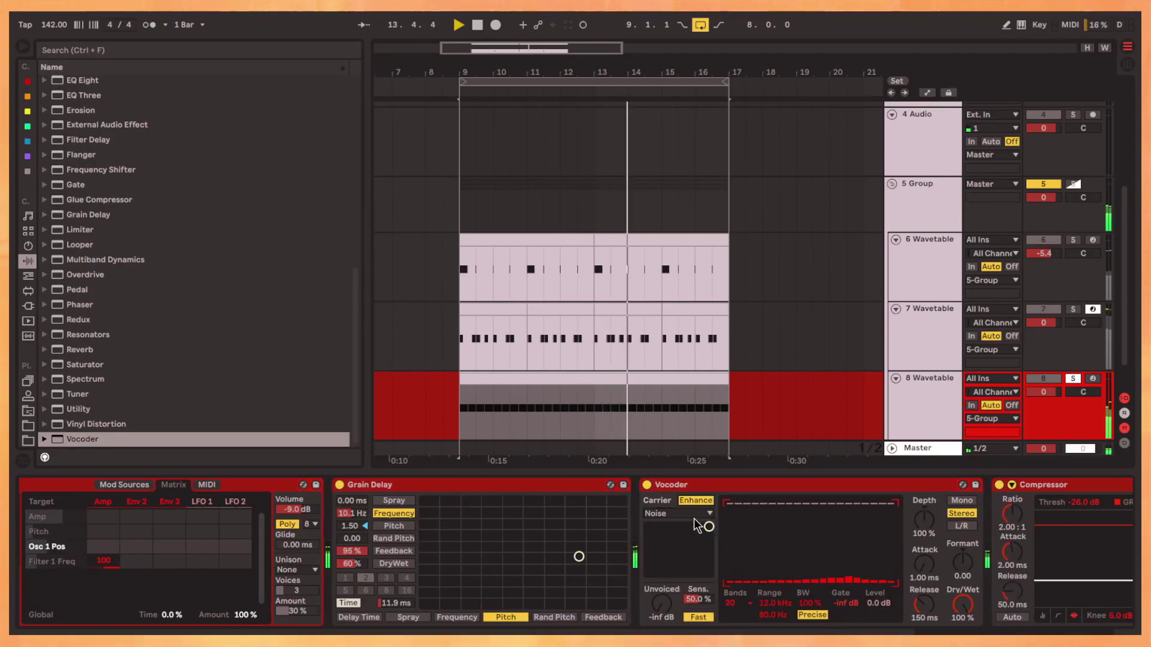
left_click(692, 515)
left_click(679, 549)
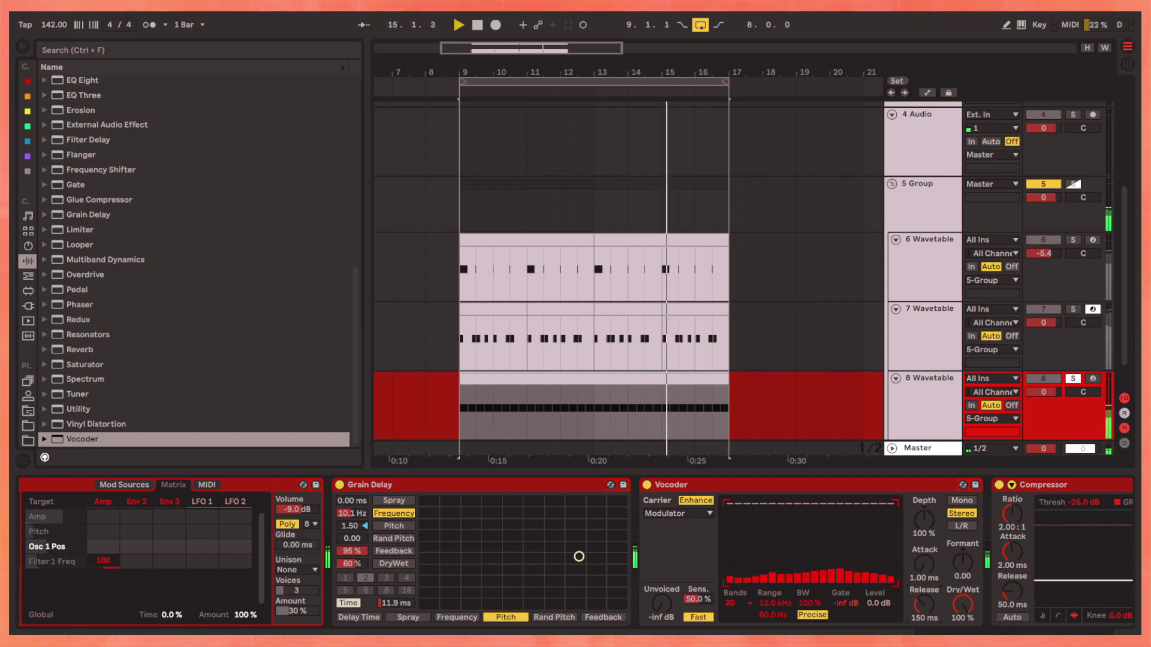
scroll(742, 605, "up", 2)
scroll(742, 605, "up", 3)
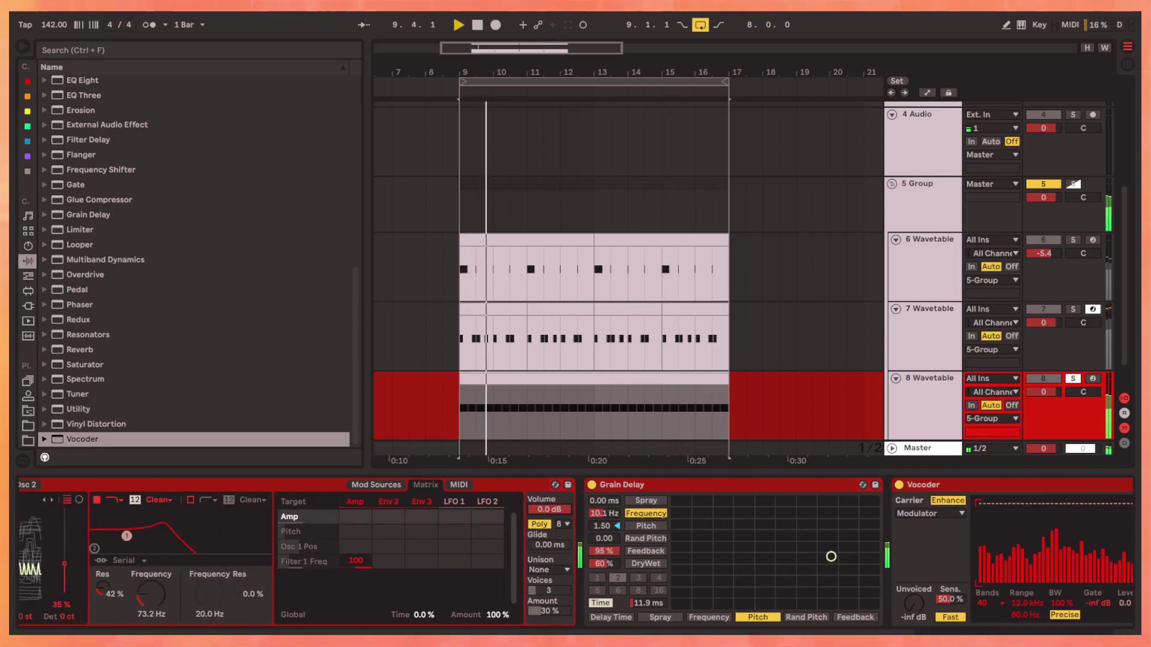
scroll(248, 568, "up", 2)
Set Wavetable's filter to SMP with added drive, and raise Grain Delay wet to 44%
left_click(235, 501)
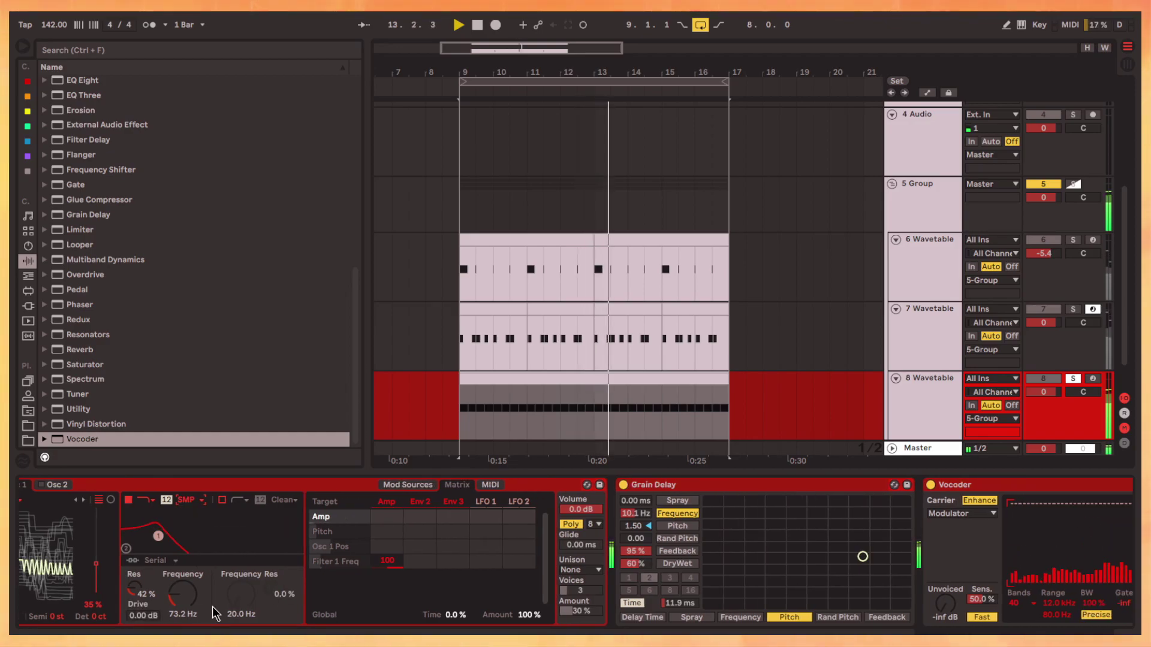
left_click_drag(161, 619, 161, 603)
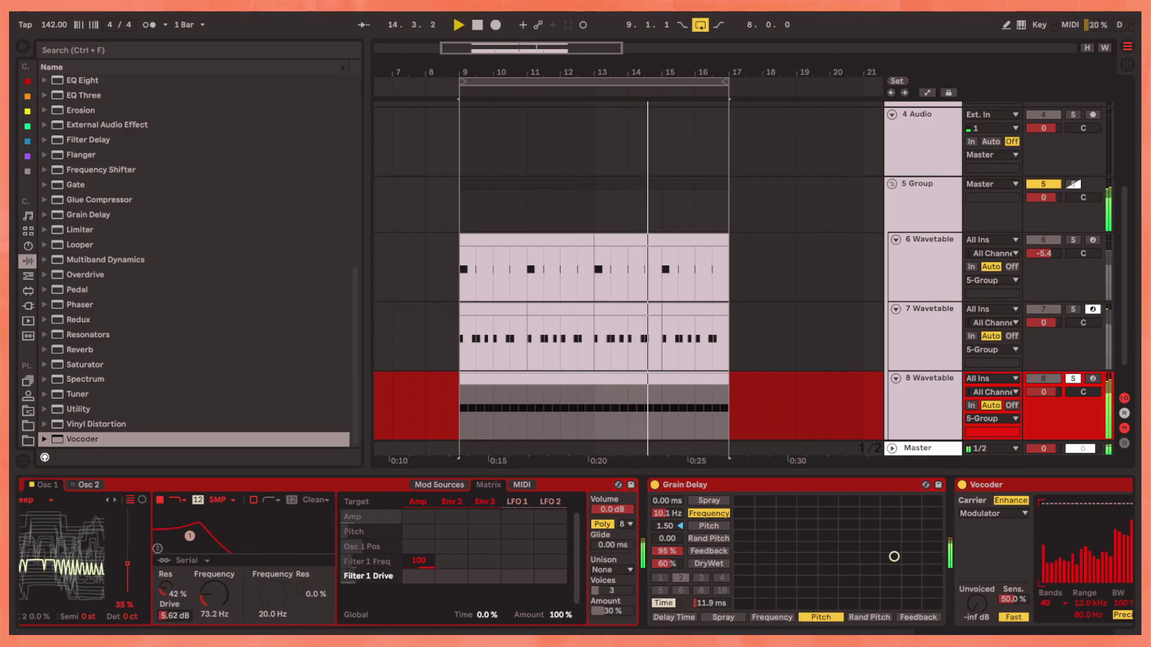
scroll(505, 596, "down", 4)
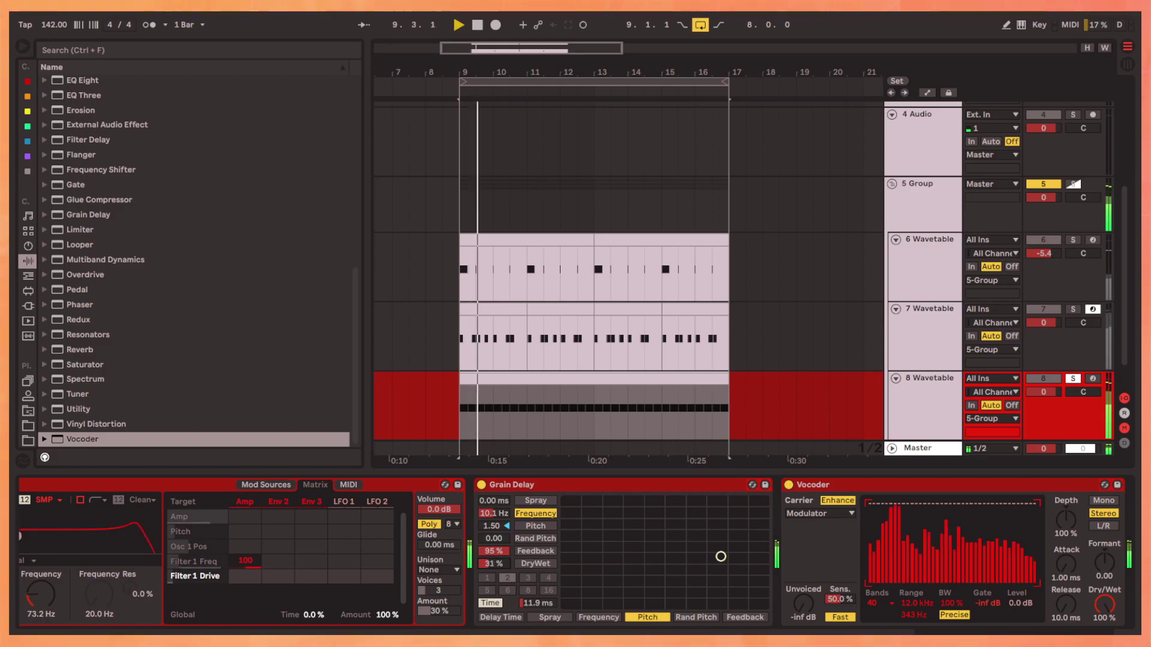
mouse_move(493, 563)
left_mouse_down()
mouse_move(492, 546)
mouse_move(493, 560)
left_mouse_up()
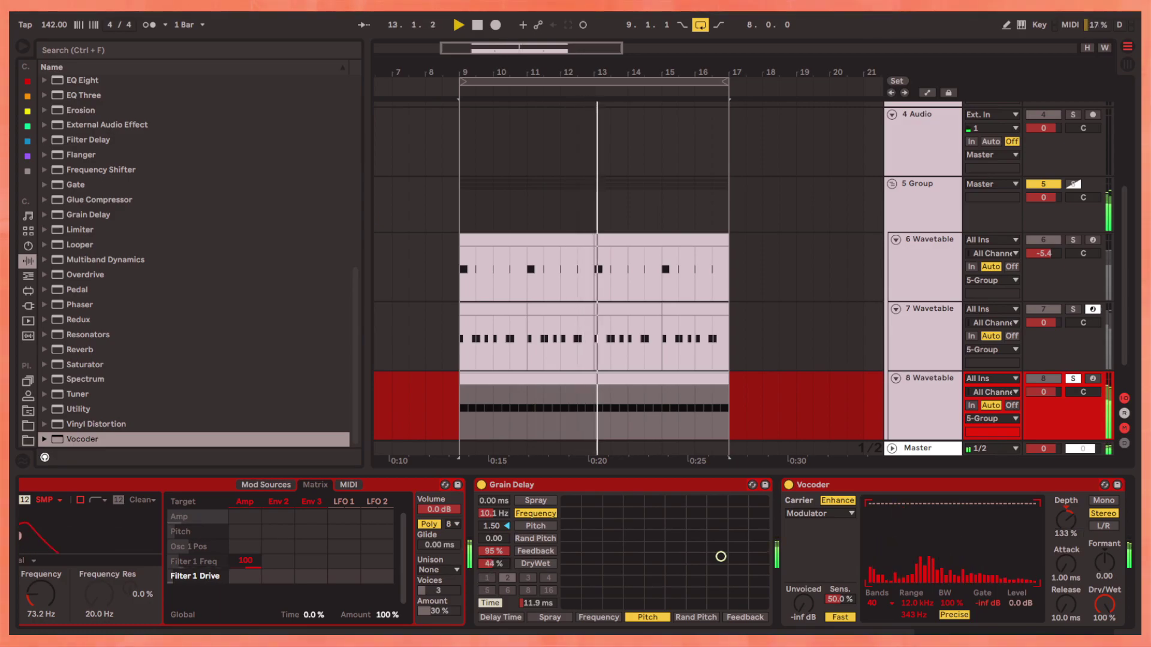
Boost the high shelf about +8 dB, set the Enneadecagon macros, and stop playback
left_click_drag(864, 544, 842, 519)
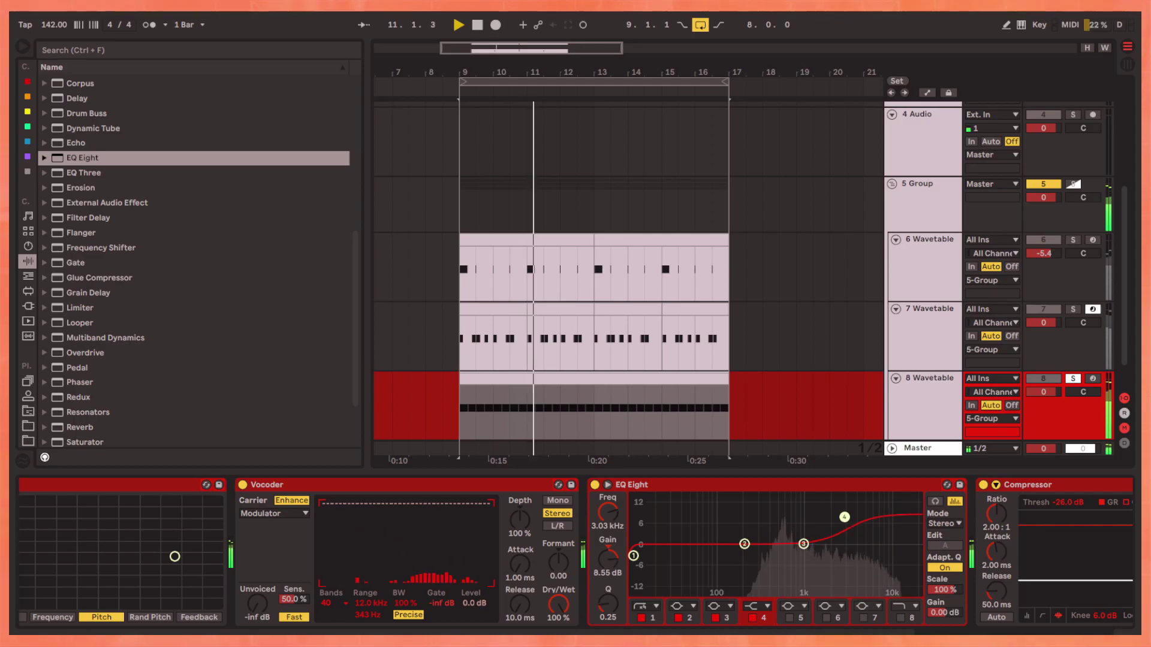
left_click_drag(728, 549, 728, 467)
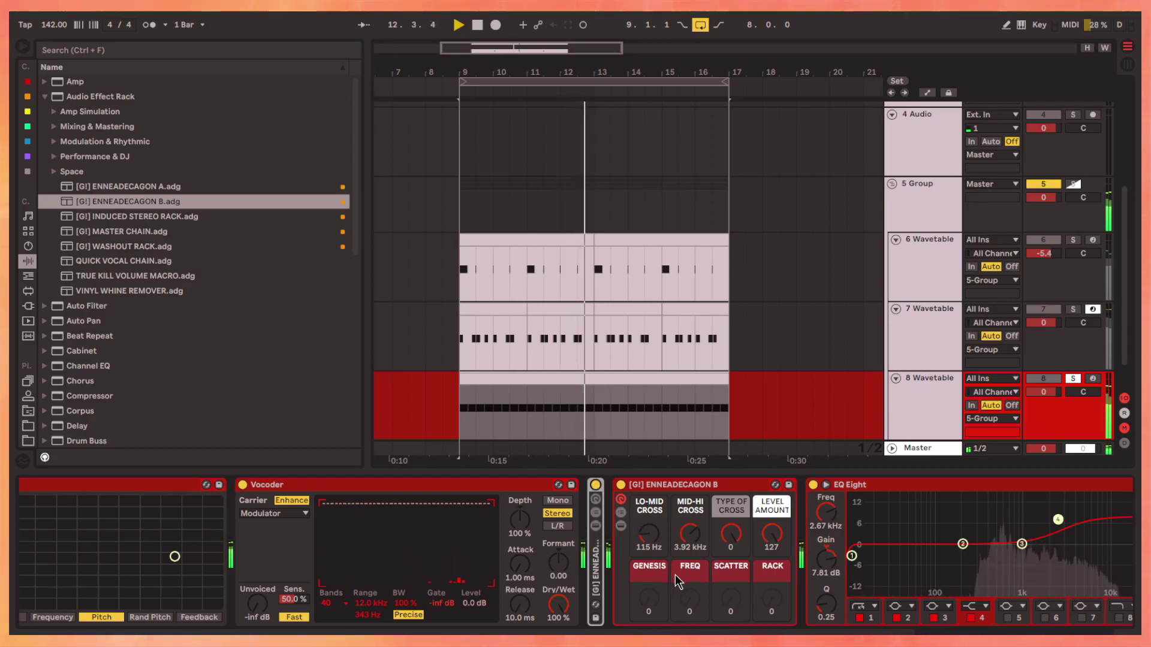
scroll(574, 520, "right", 3)
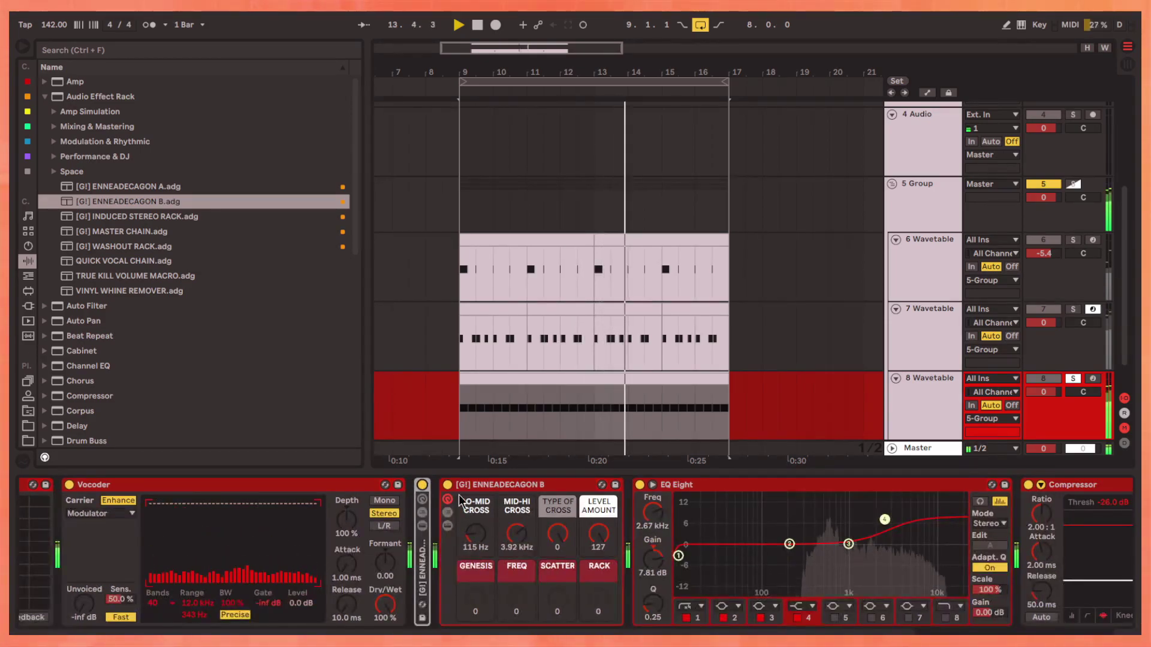
key("space")
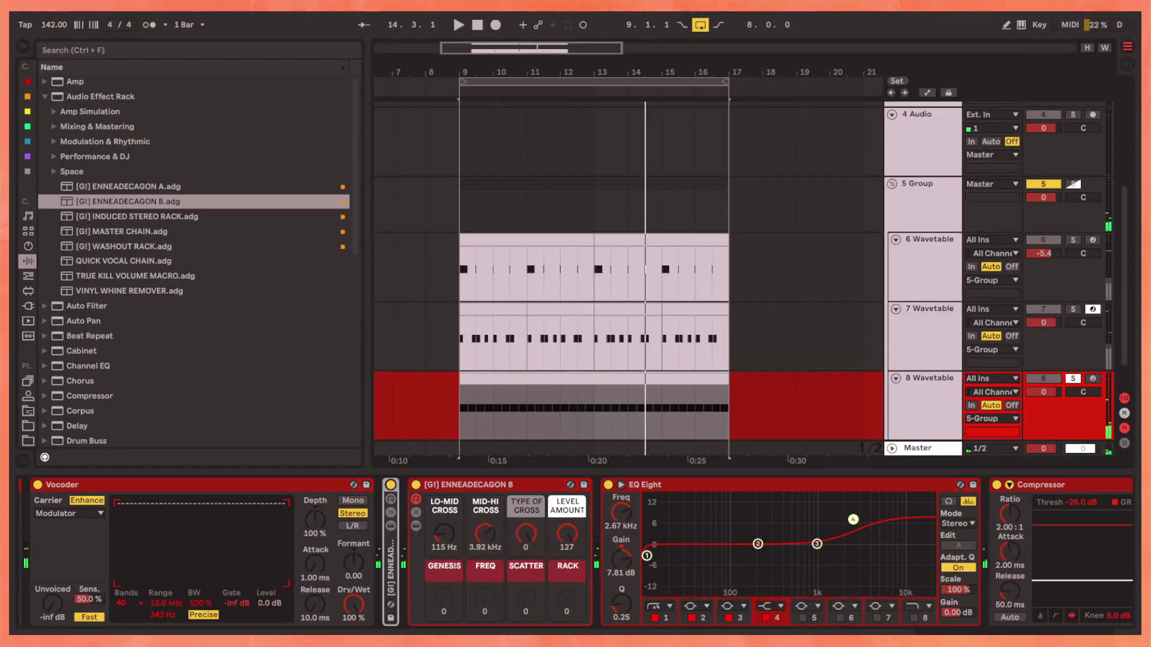
Return to track 8's devices and carve a low-mid dip in EQ Eight
left_click(938, 319)
left_click(916, 362)
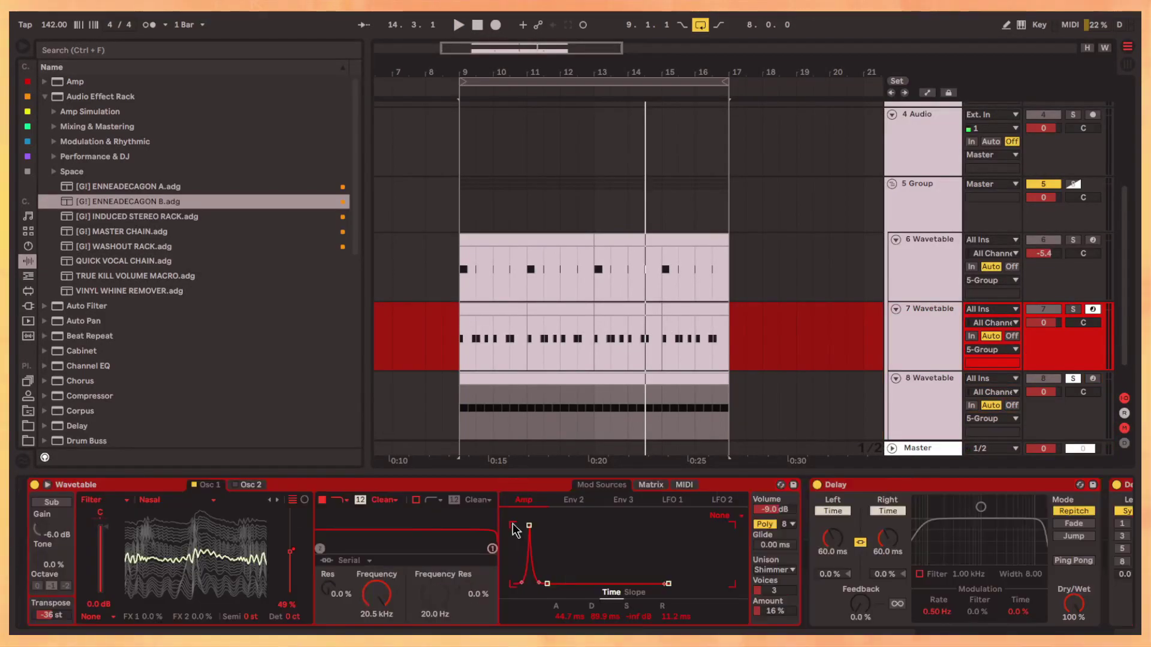
left_click(908, 405)
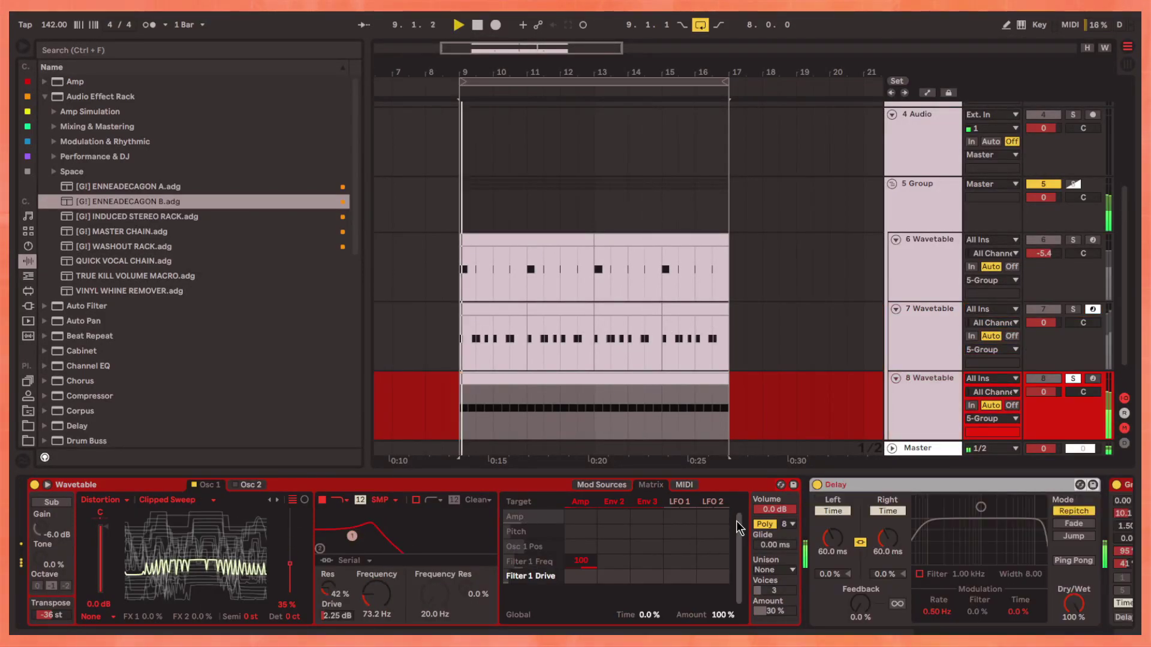
scroll(736, 526, "down", 5)
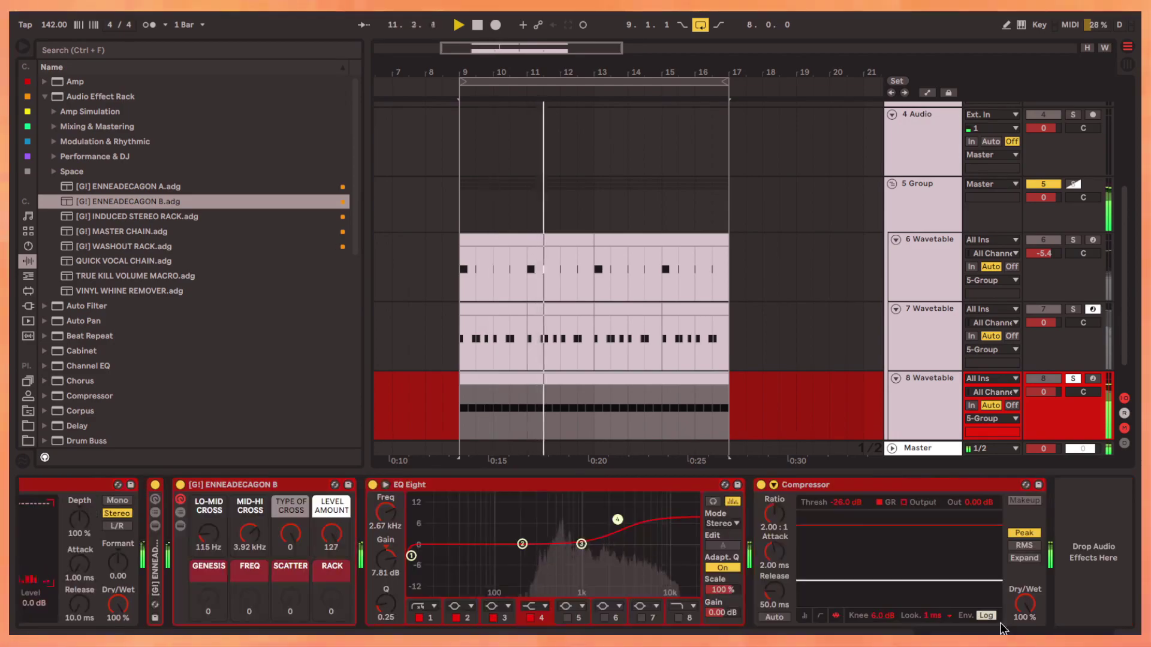
left_click_drag(601, 544, 629, 560)
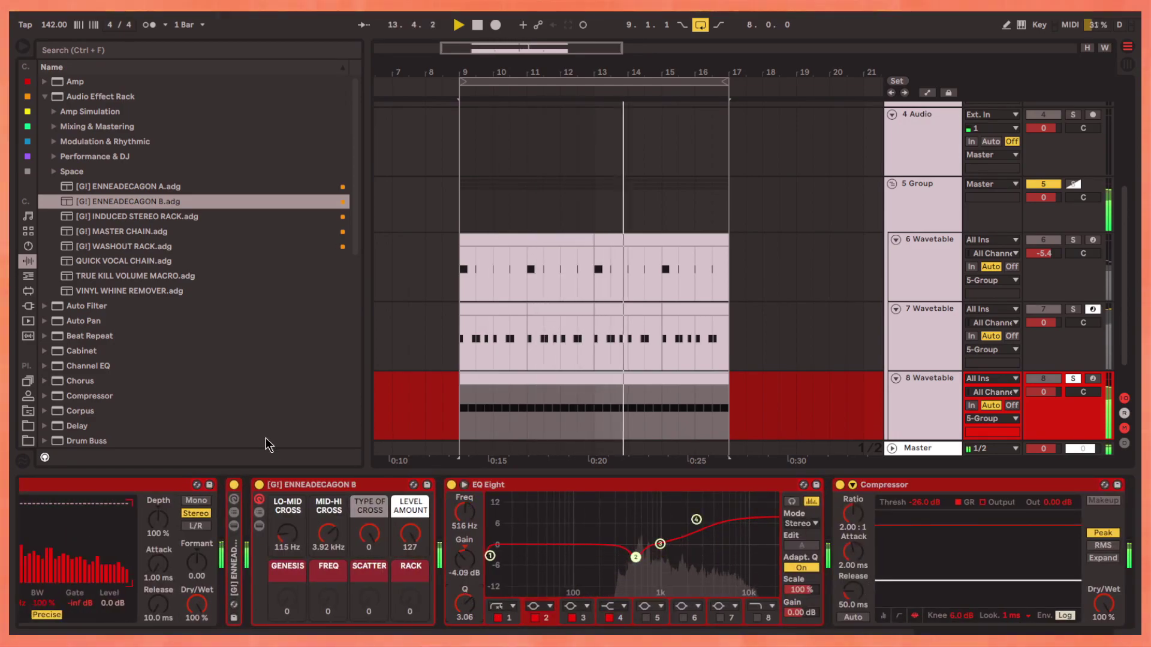
scroll(135, 359, "down", 7)
scroll(100, 386, "down", 3)
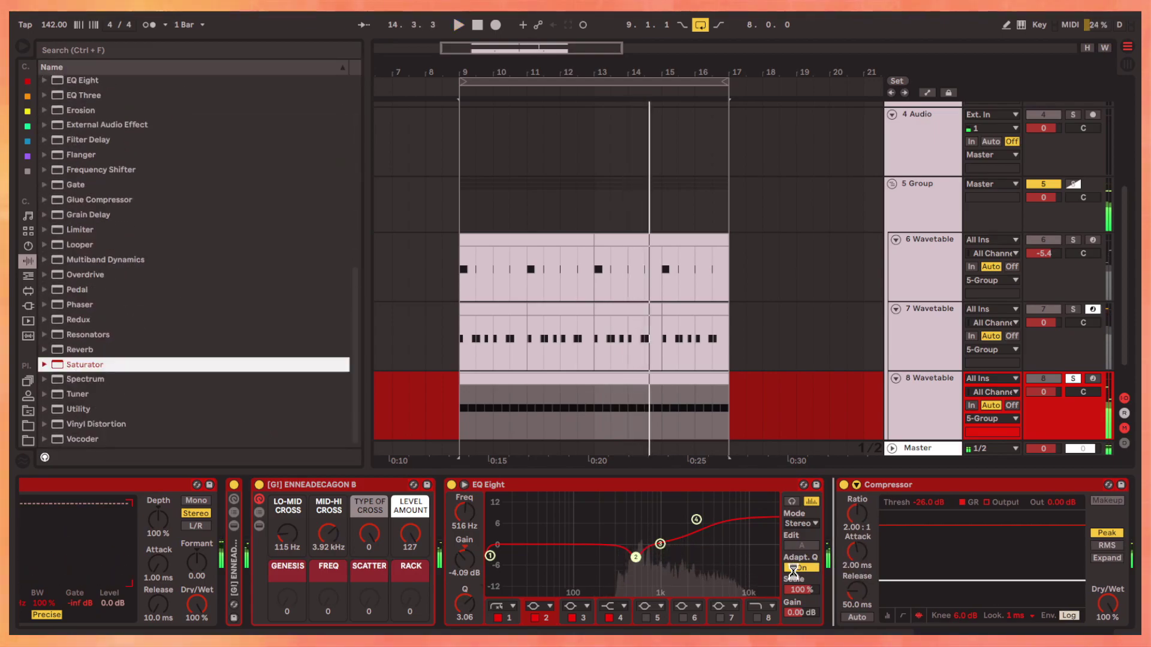
mouse_move(90, 364)
left_mouse_down()
mouse_move(795, 512)
mouse_move(795, 476)
left_mouse_up()
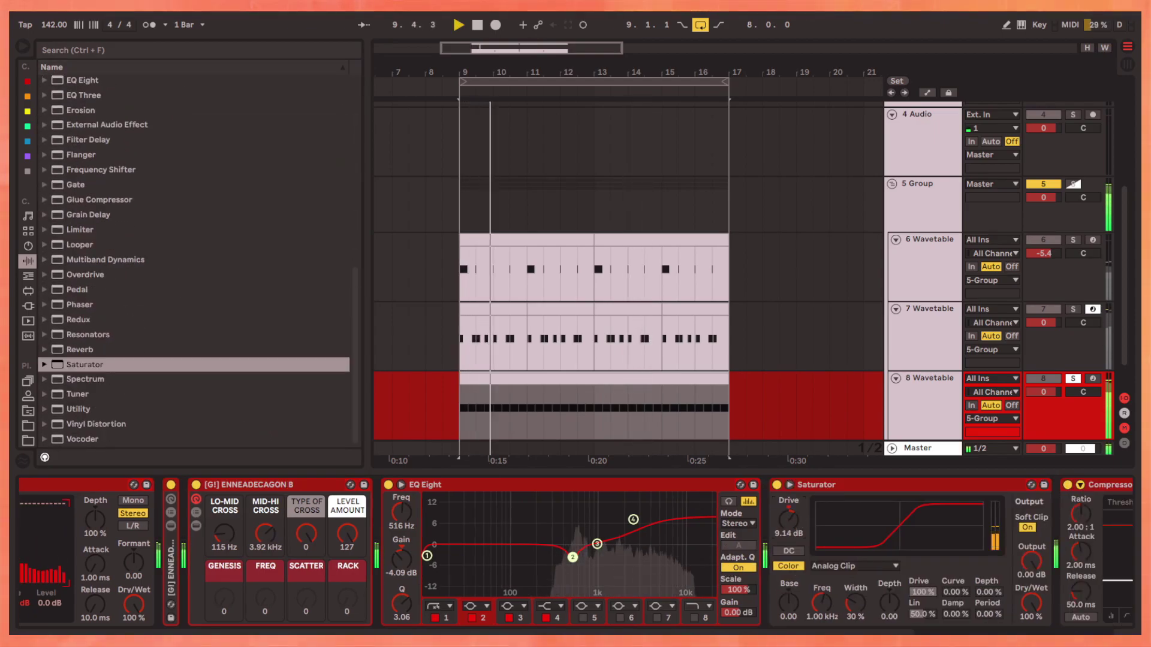
Ease Saturator drive to 9.14 dB, set track 8 to -5.5 dB, and solo it
left_click_drag(789, 518, 789, 531)
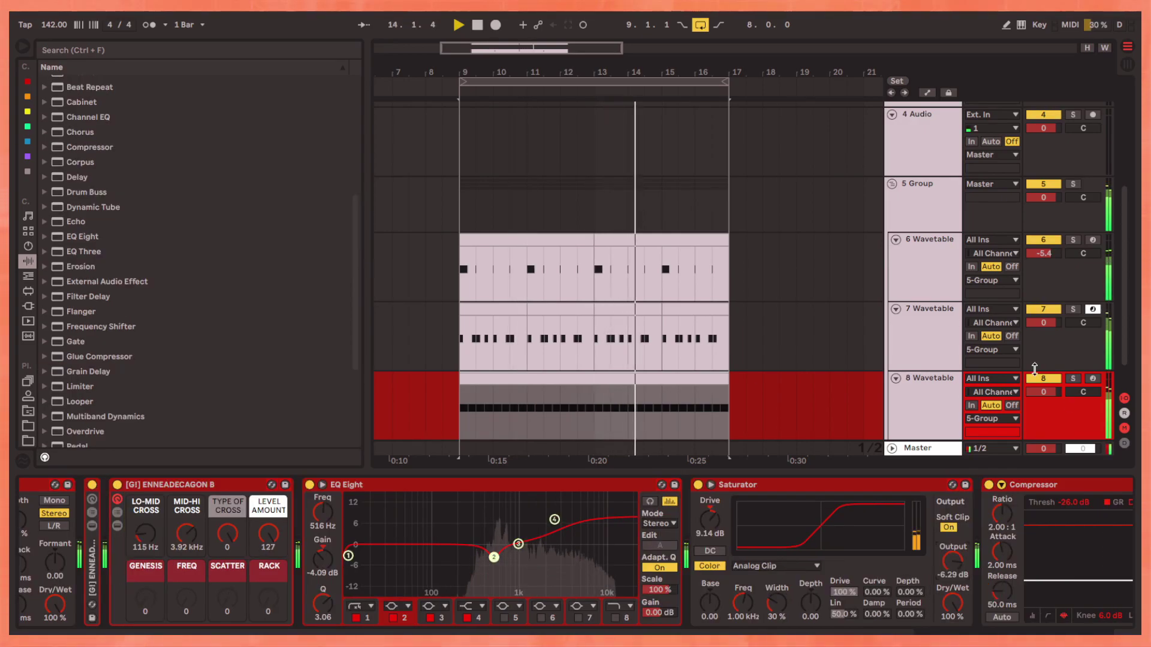
mouse_move(1057, 396)
left_mouse_down()
mouse_move(1056, 432)
mouse_move(1056, 388)
left_mouse_up()
left_click(1073, 378)
scroll(183, 553, "up", 3)
scroll(183, 553, "up", 3)
scroll(182, 594, "up", 3)
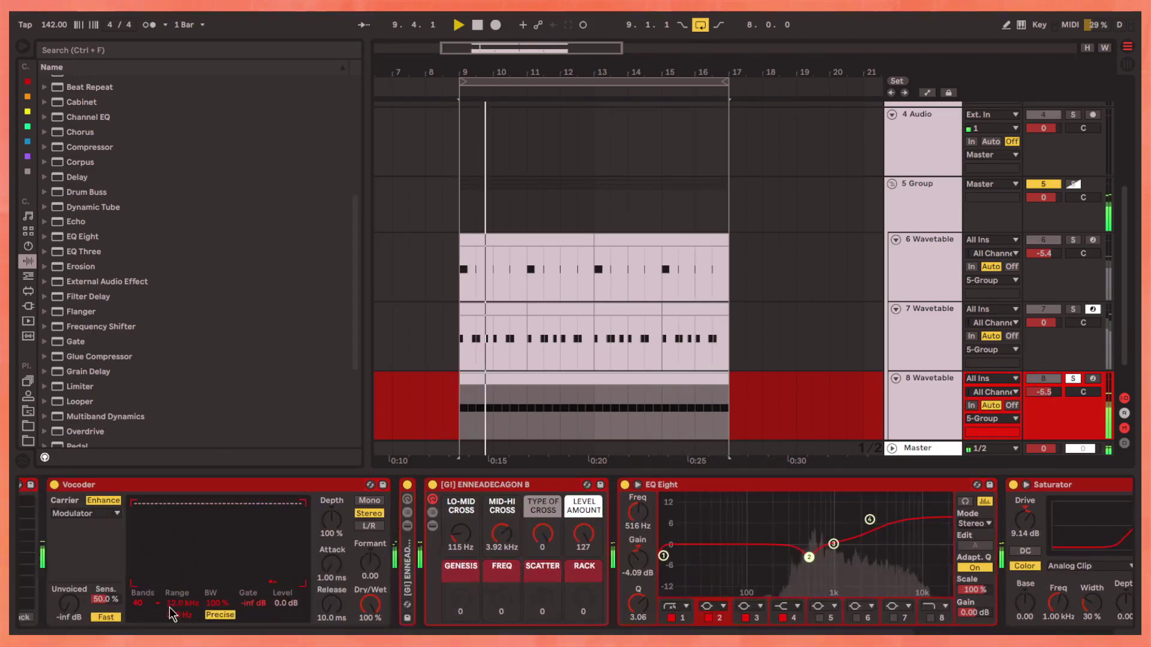
scroll(176, 630, "up", 3)
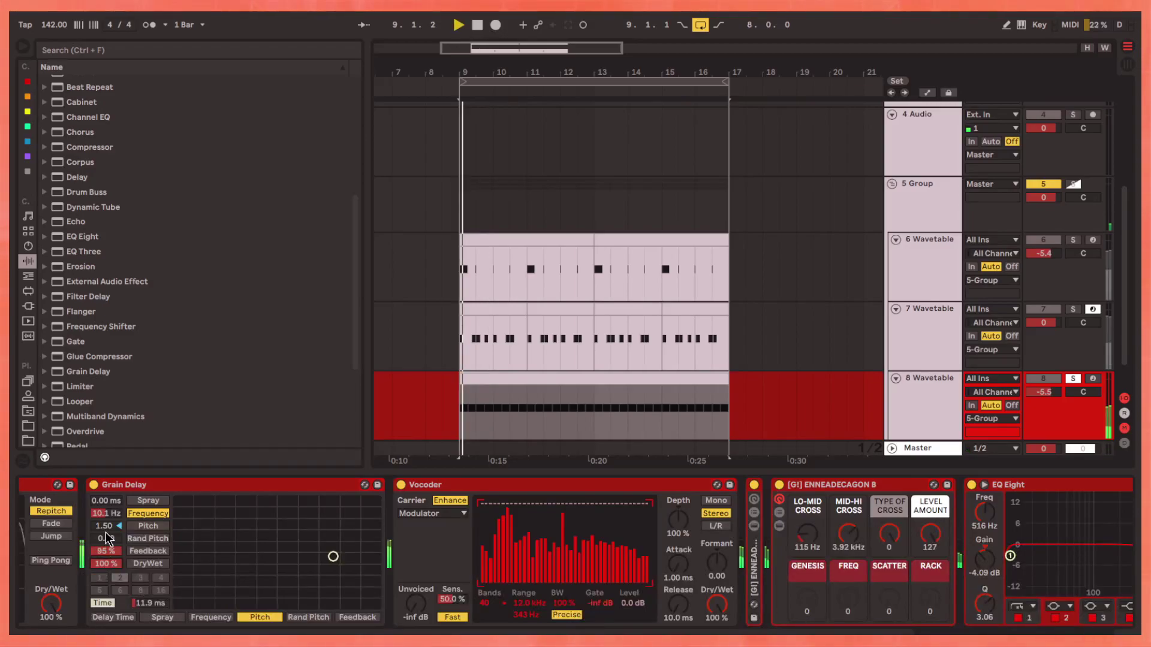
Draw stepped breakpoints in track 8's Grain Delay Pitch lane around bar 9
key("space")
key("a")
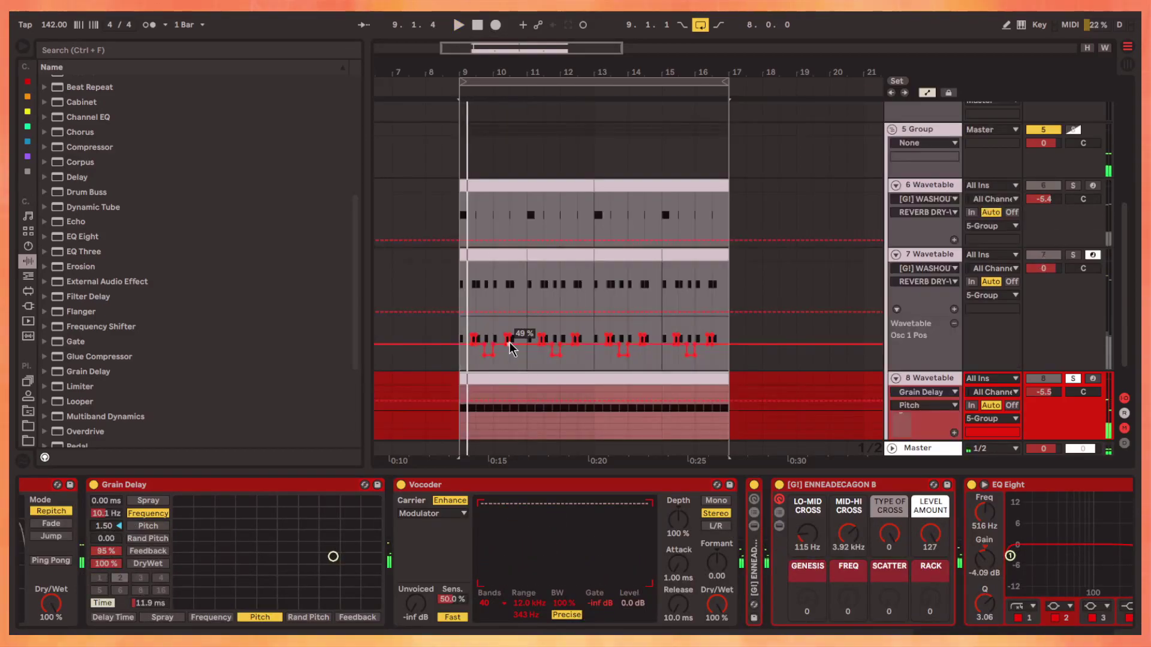
scroll(472, 404, "down", 1)
scroll(568, 396, "up", 5, "ctrl")
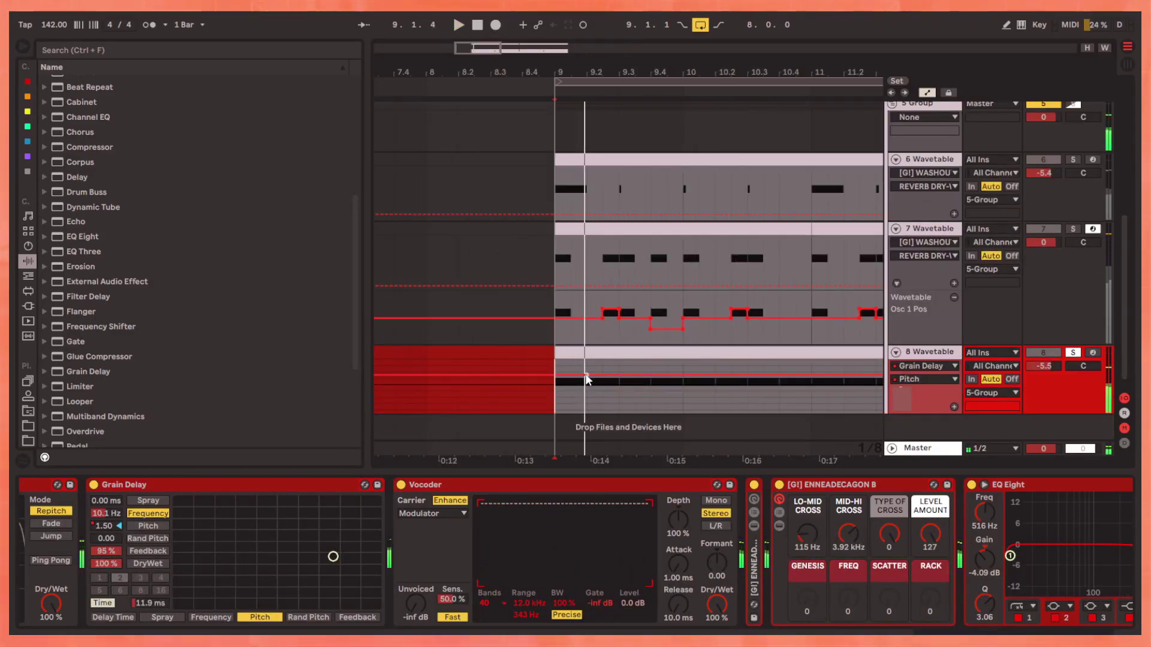
key("space")
left_click_drag(585, 374, 586, 390)
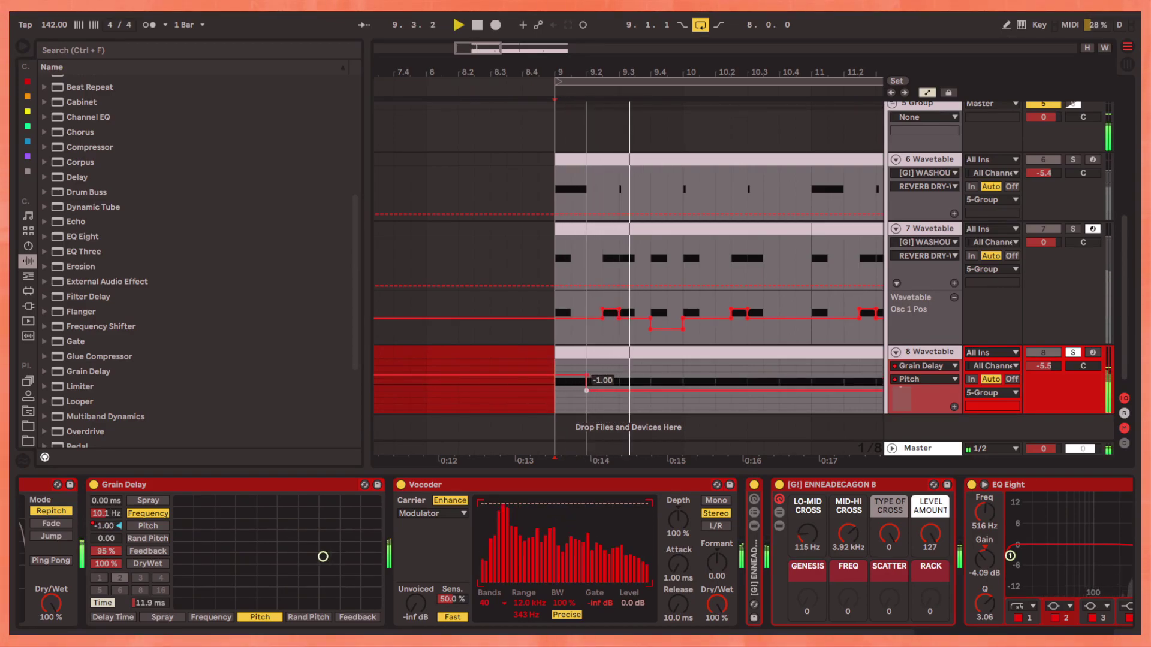
left_click_drag(617, 395, 673, 393)
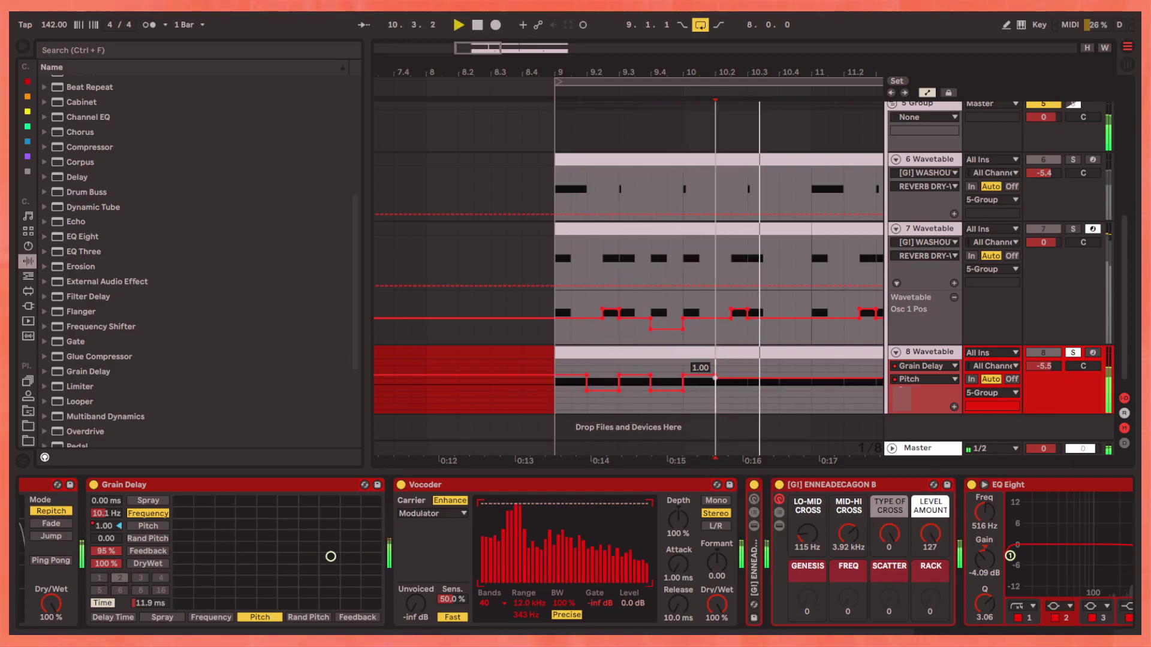
key("space")
key("space")
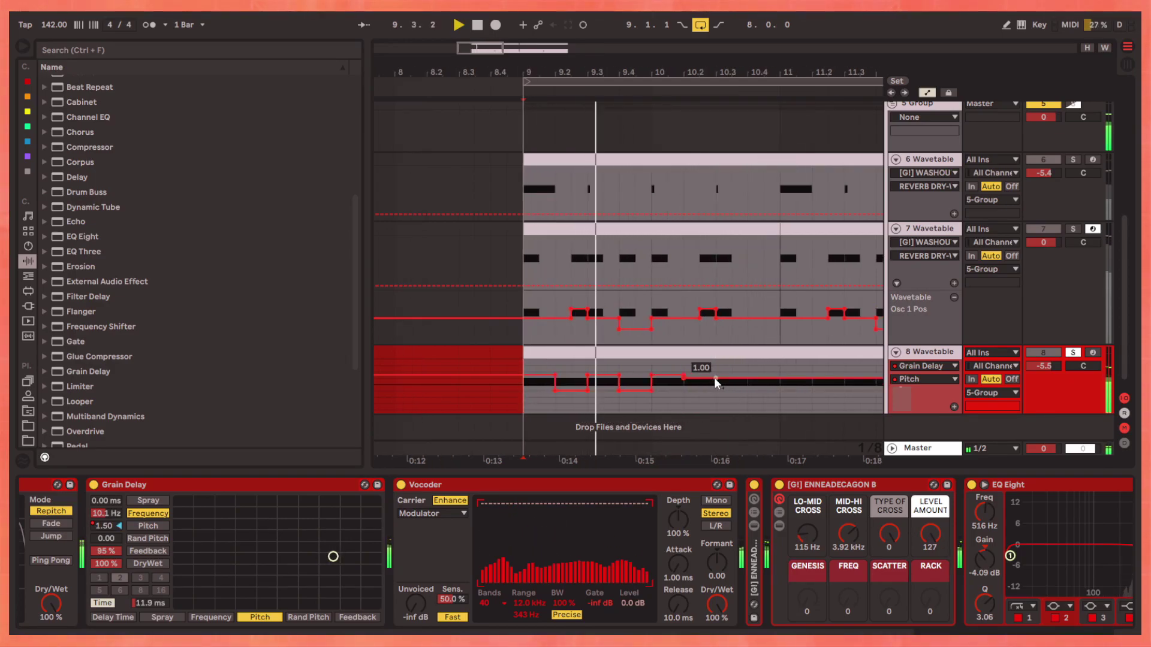
left_click_drag(715, 379, 715, 386)
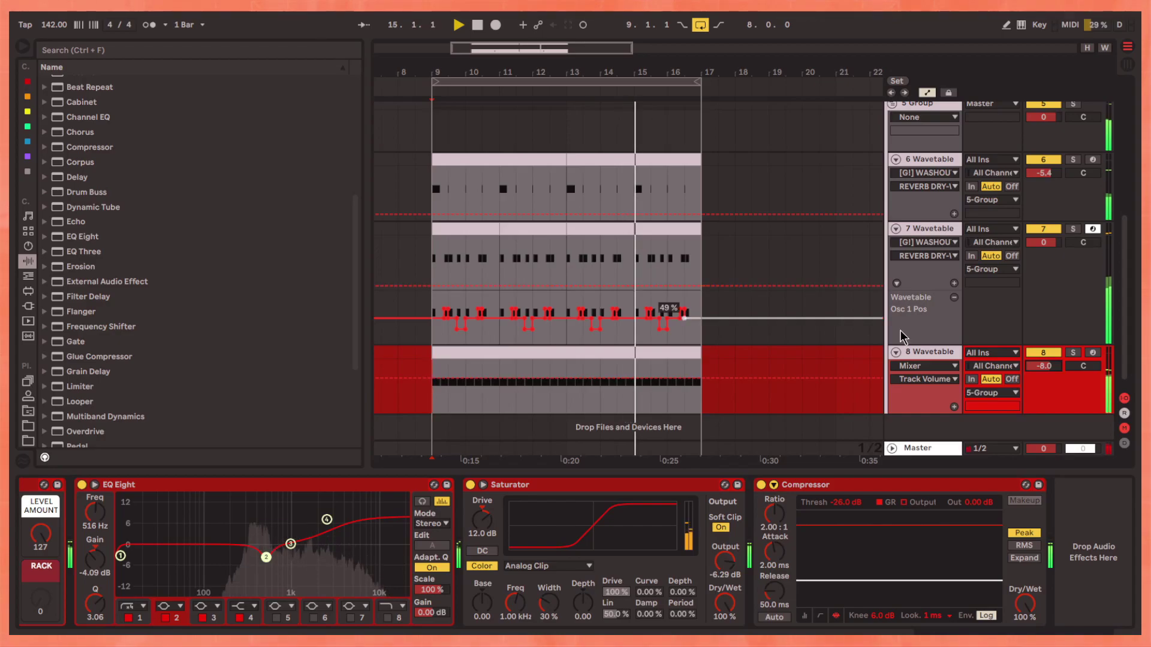
Lower track 8 to about -9 dB and create Wavetable track 9 with the pasted clip
left_click_drag(1066, 376, 1066, 390)
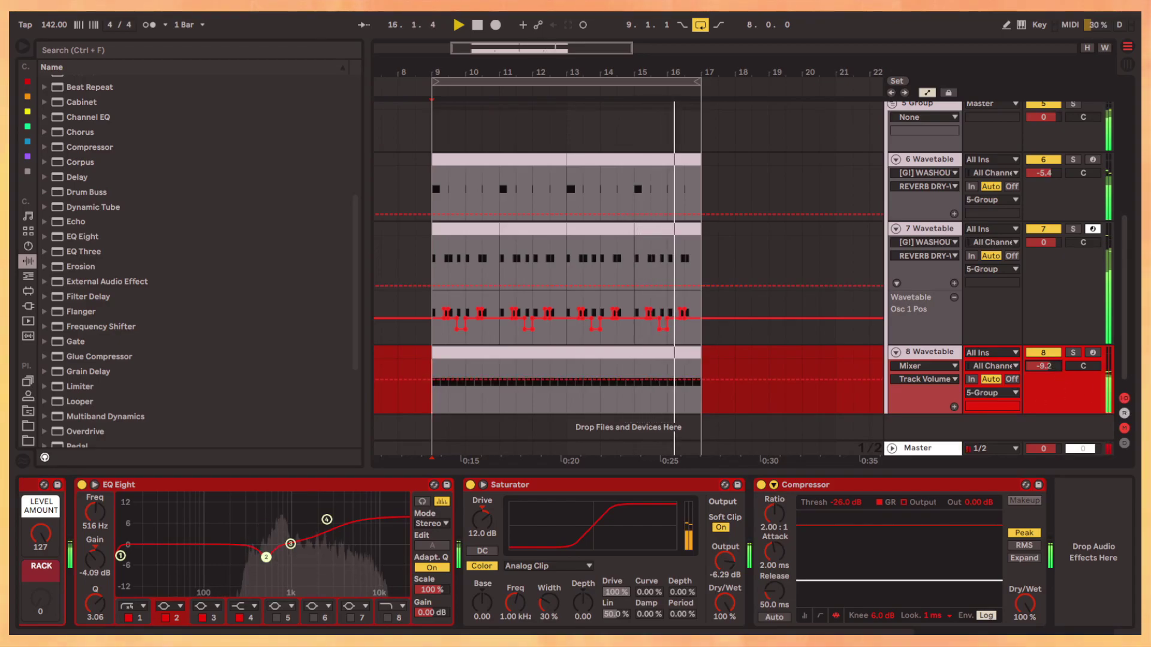
key("space")
key("ctrl+shift+t")
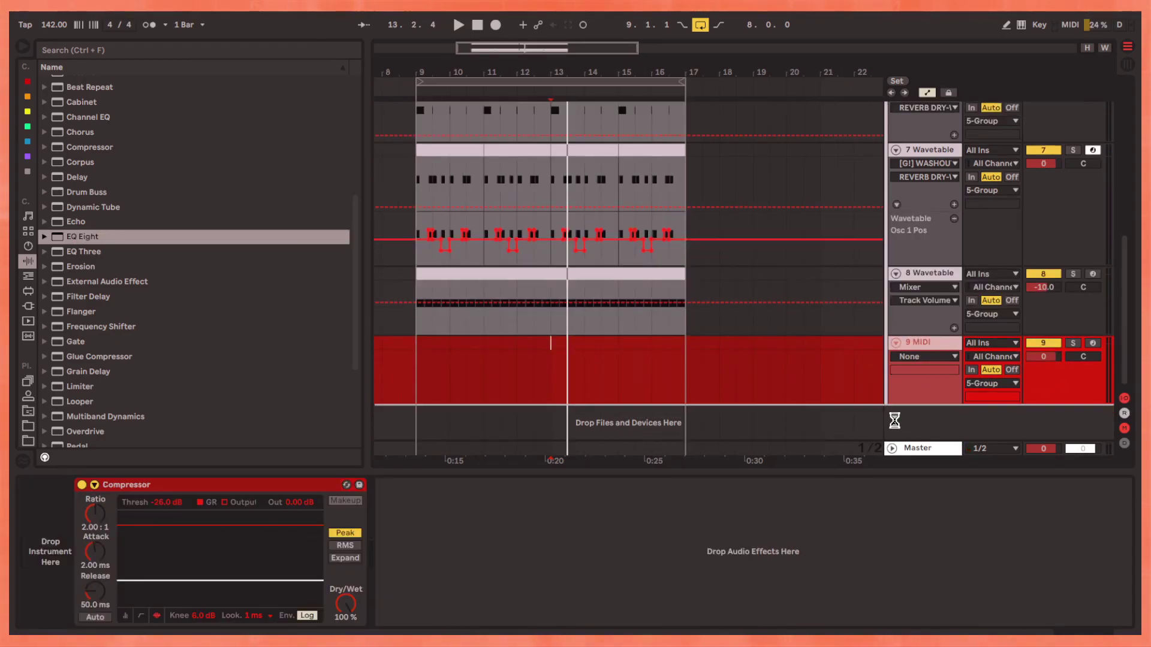
left_click(28, 245)
left_click_drag(99, 246, 126, 501)
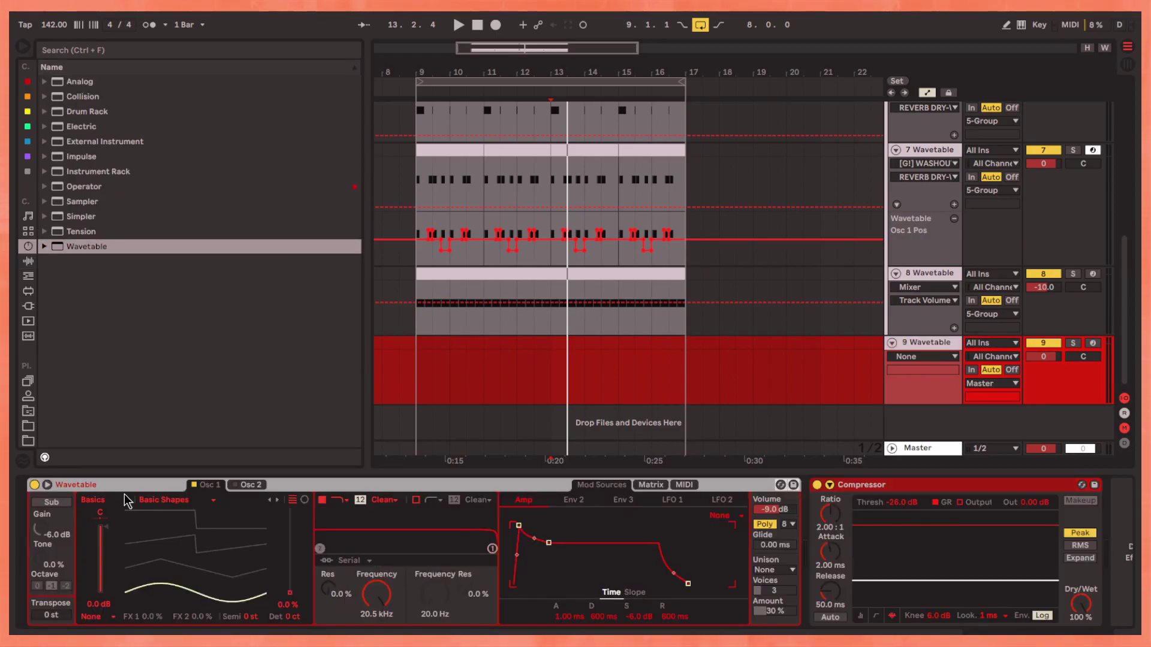
key("ctrl+v")
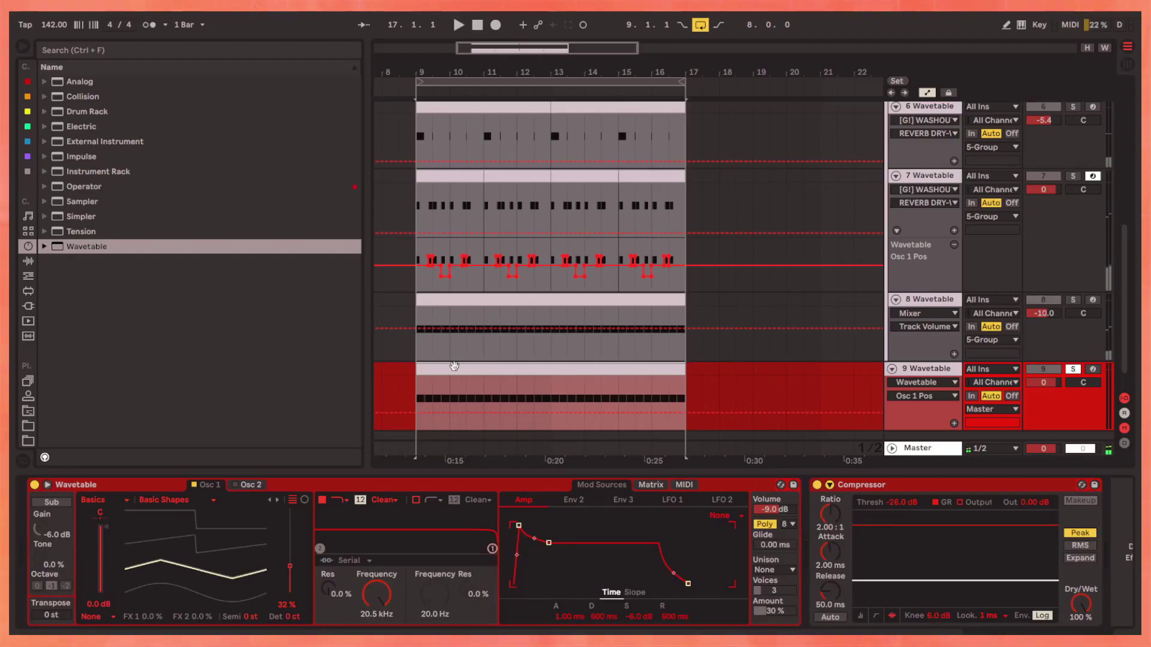
double_click(454, 366)
scroll(470, 504, "up", 3)
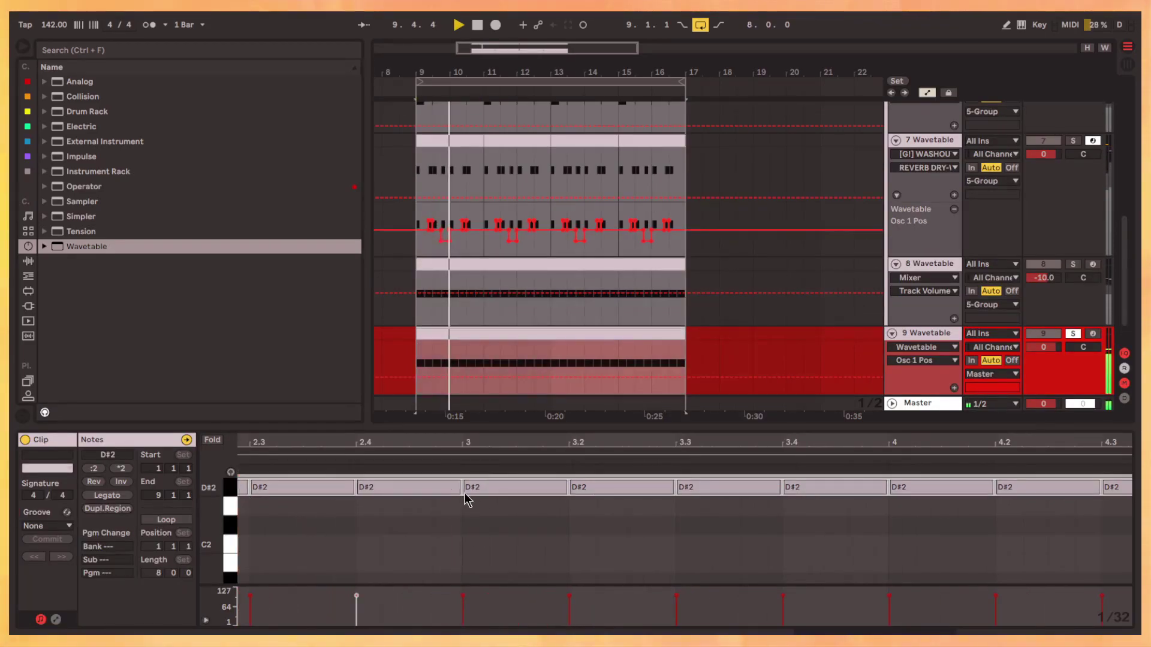
scroll(468, 488, "down", 3)
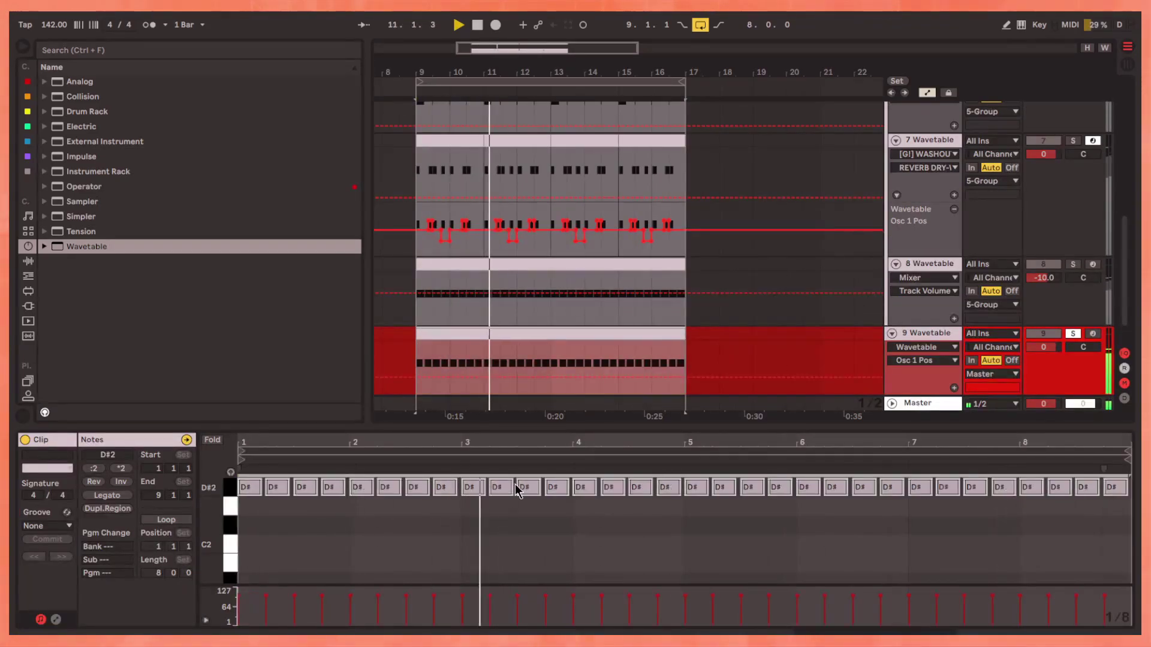
scroll(469, 488, "up", 3)
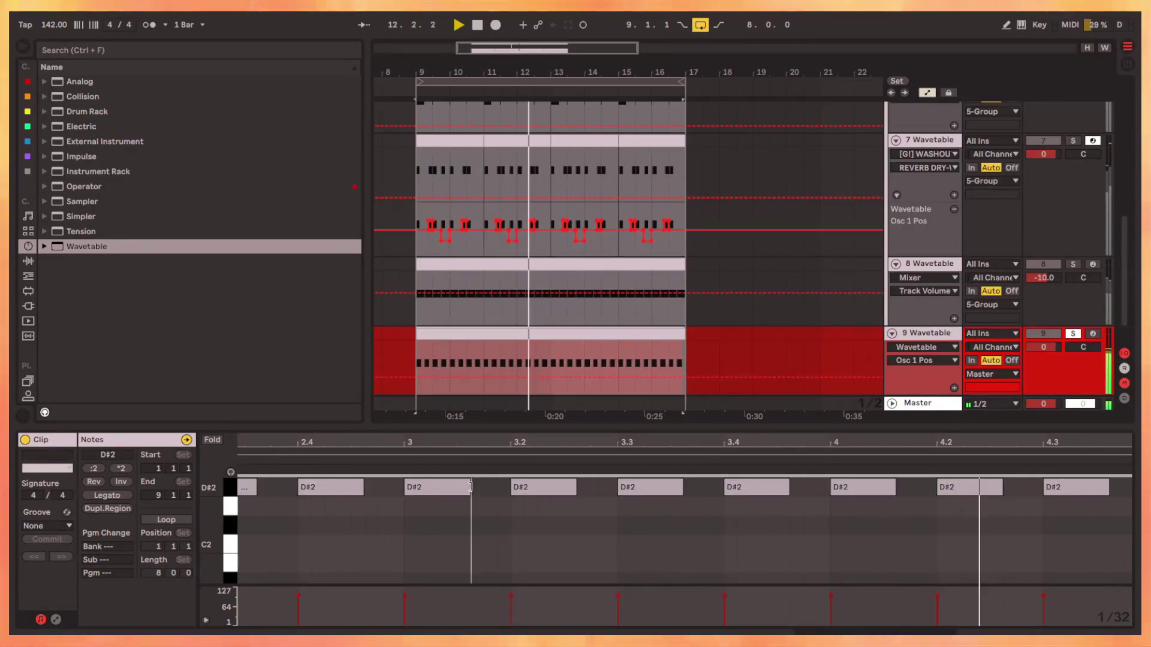
scroll(588, 516, "down", 5)
Raise track 9's Wavetable filter cutoff slightly and push its filter drive to 24 dB
key("shift+Tab")
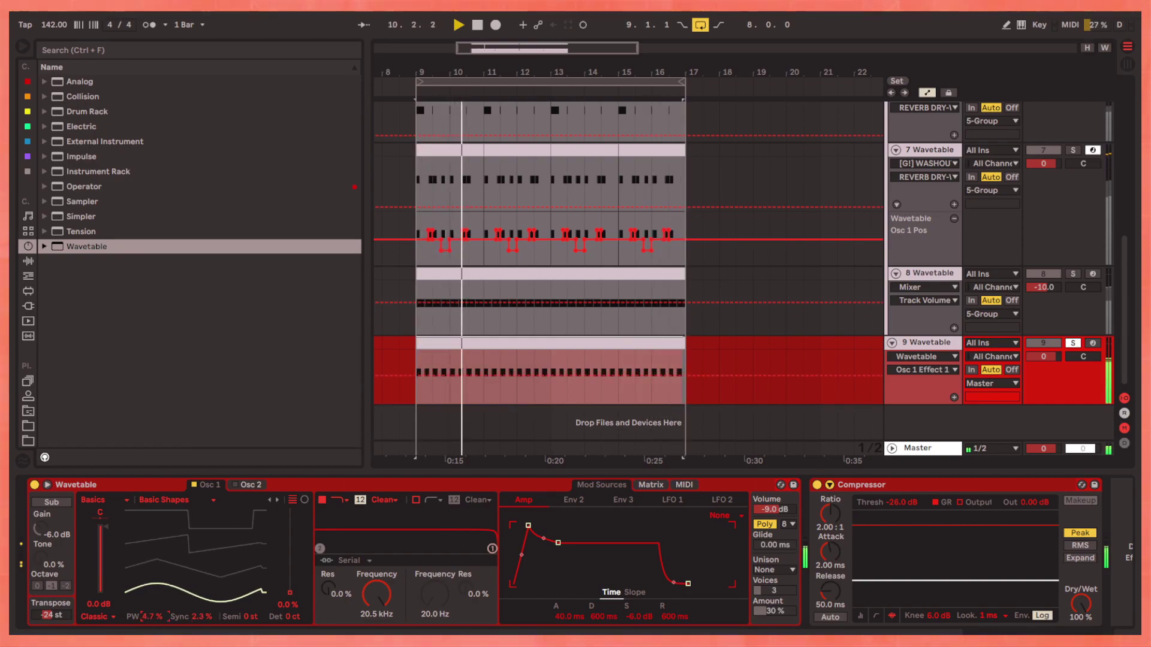
left_click(584, 504)
left_click(650, 486)
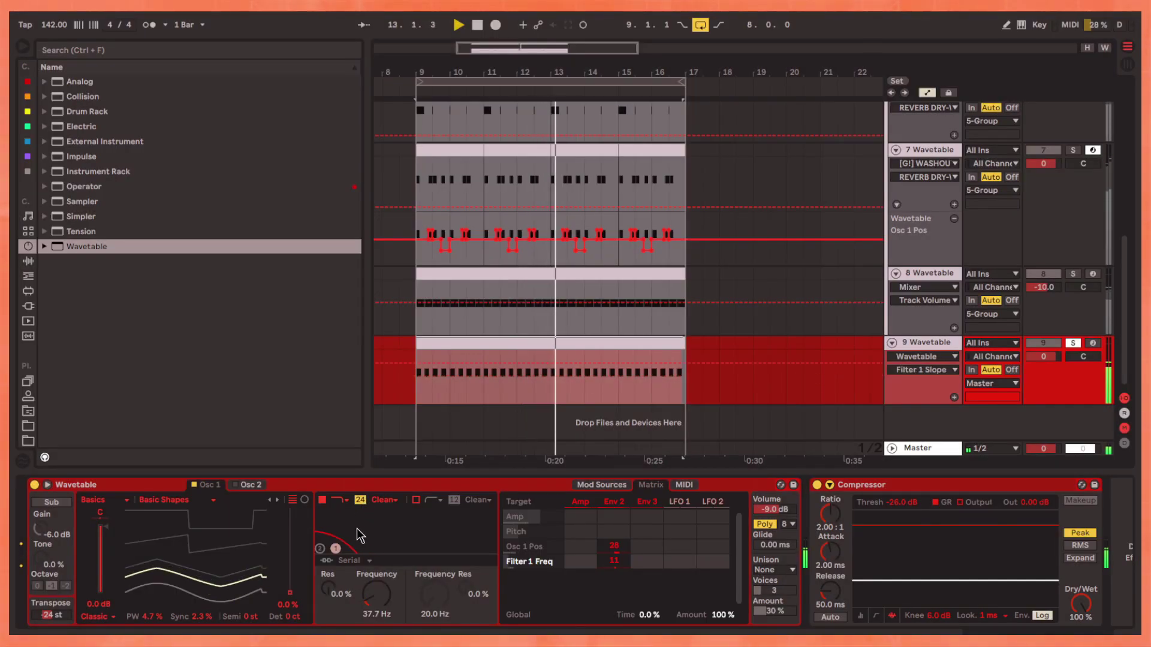
mouse_move(357, 537)
left_mouse_down()
mouse_move(356, 512)
mouse_move(347, 545)
left_mouse_up()
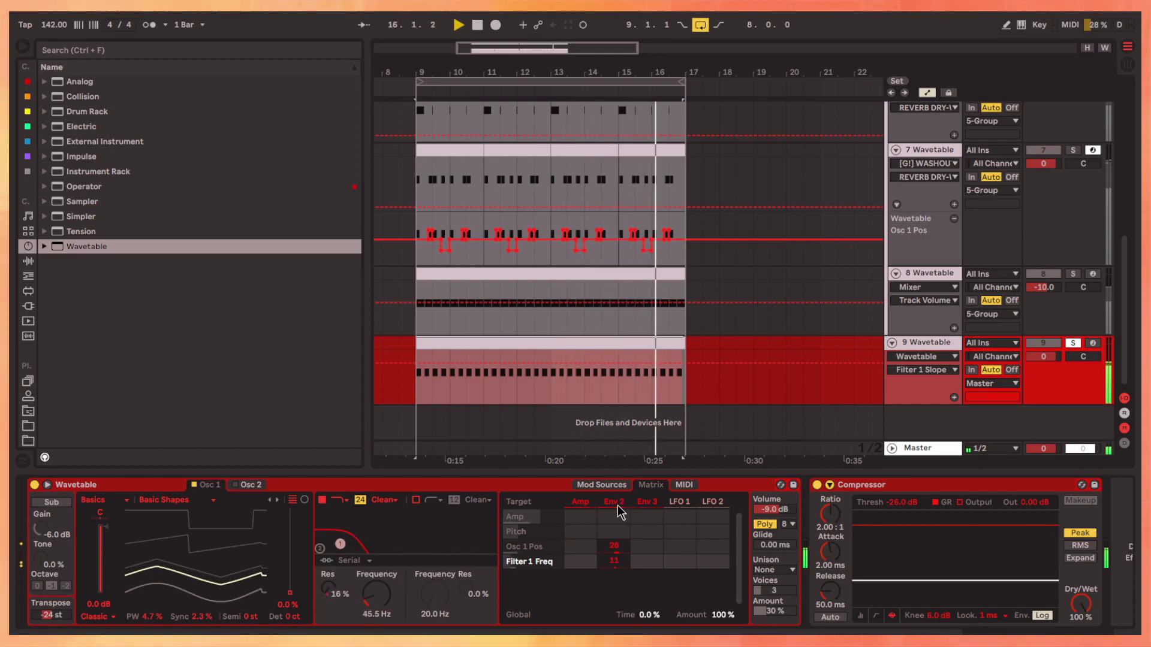
left_click(646, 502)
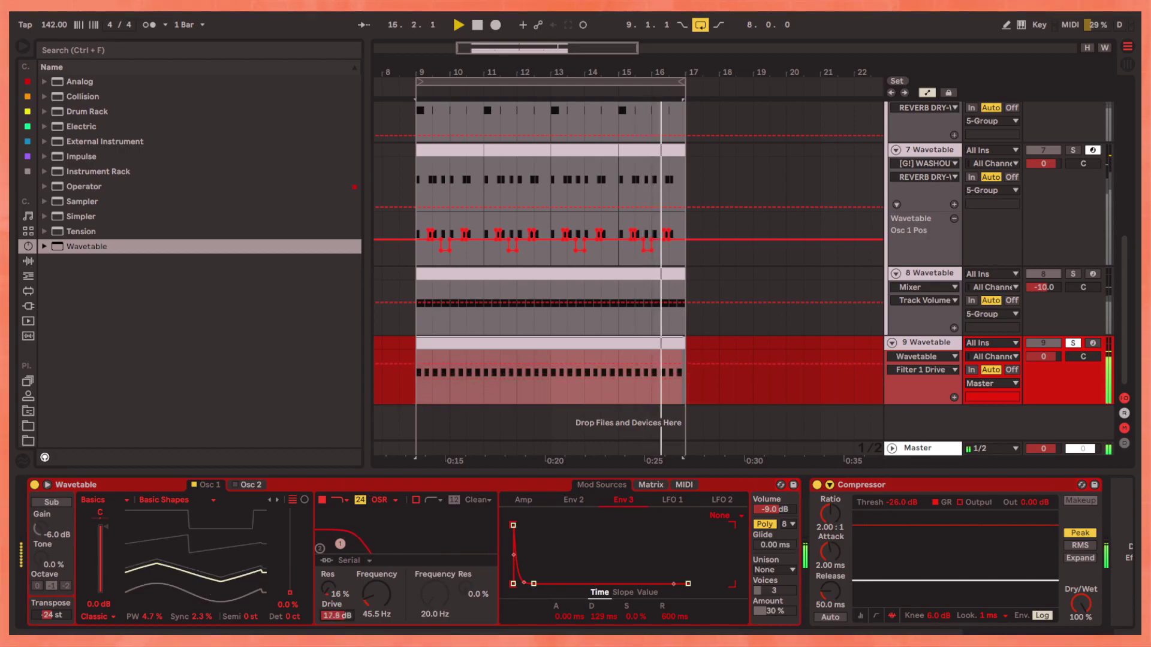
left_click_drag(337, 615, 336, 602)
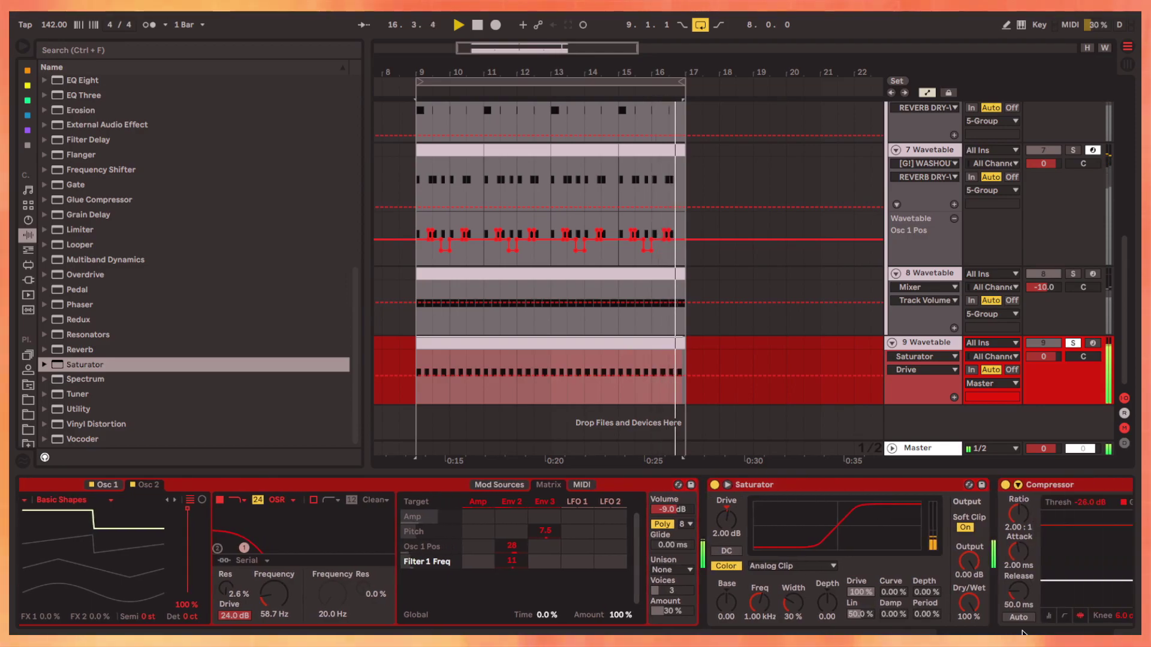
Add a Glue Compressor sidechained from the SIDECHAIN AD rack, then unsolo track 9
double_click(90, 200)
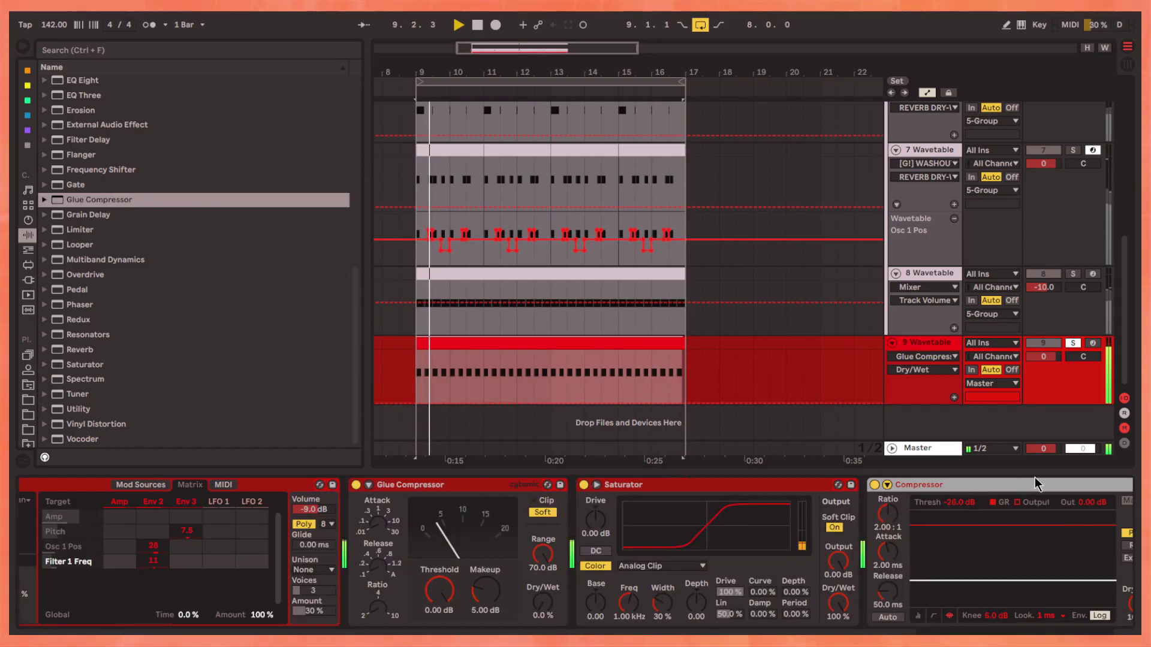
left_click(887, 484)
left_click(663, 537)
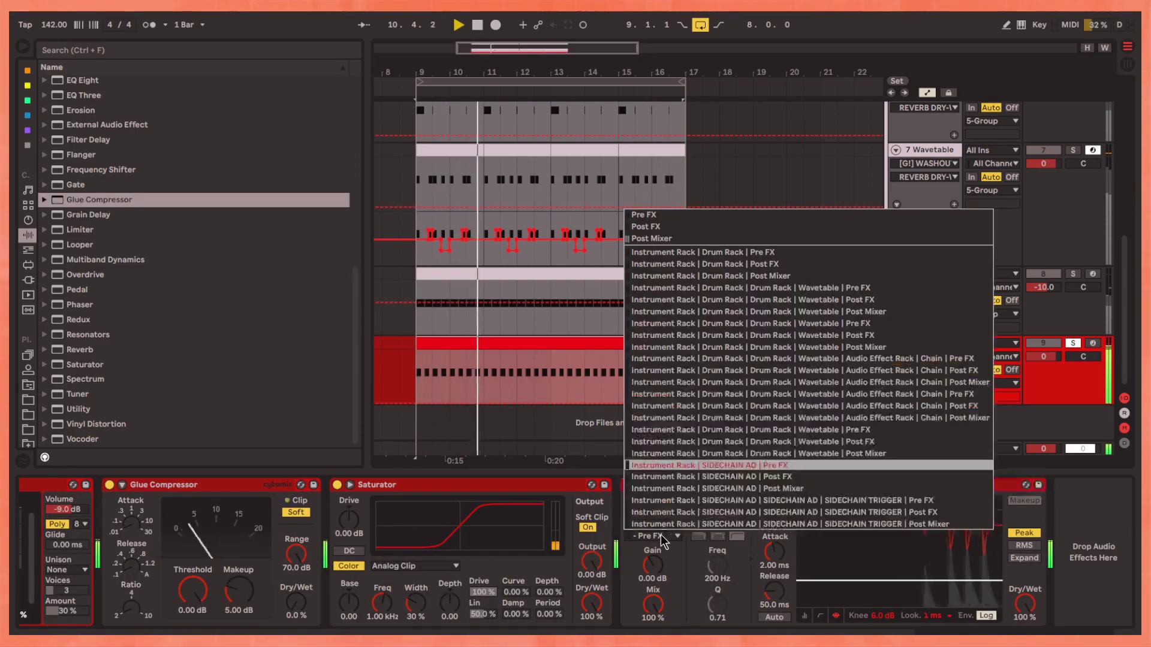
left_click(683, 287)
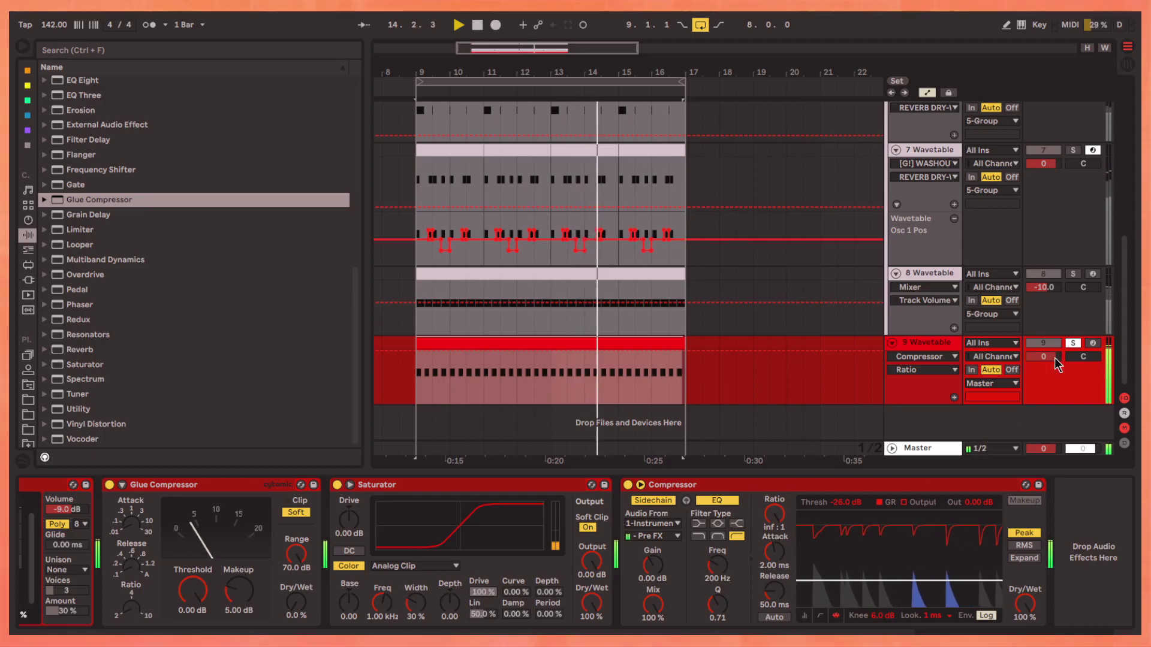
left_click(1073, 342)
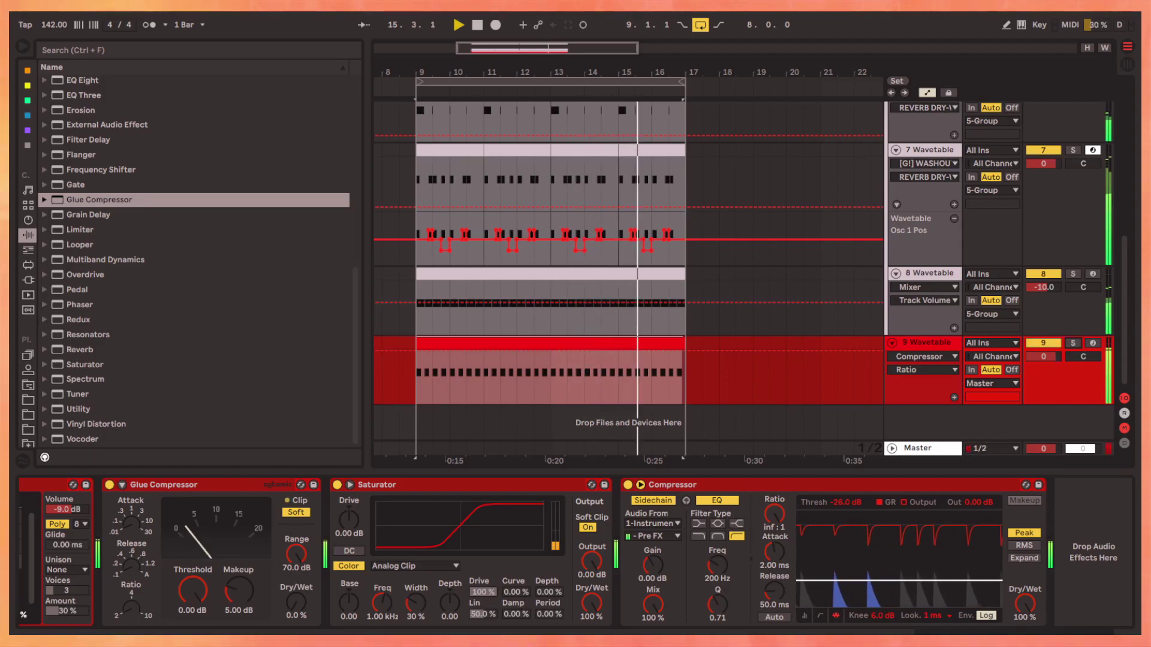
scroll(910, 292, "up", 2)
scroll(910, 293, "up", 1)
Paste the Delay after track 9's Wavetable and deepen Envelope 3's pitch modulation
left_click(910, 256)
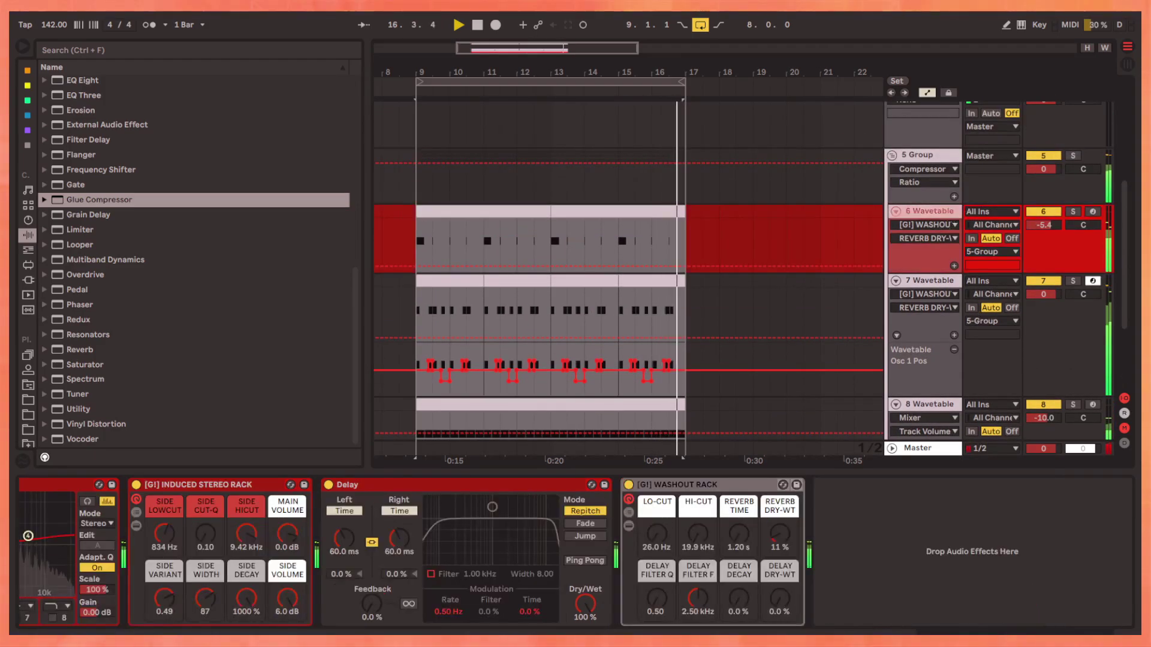
scroll(935, 332, "down", 3)
left_click(938, 340)
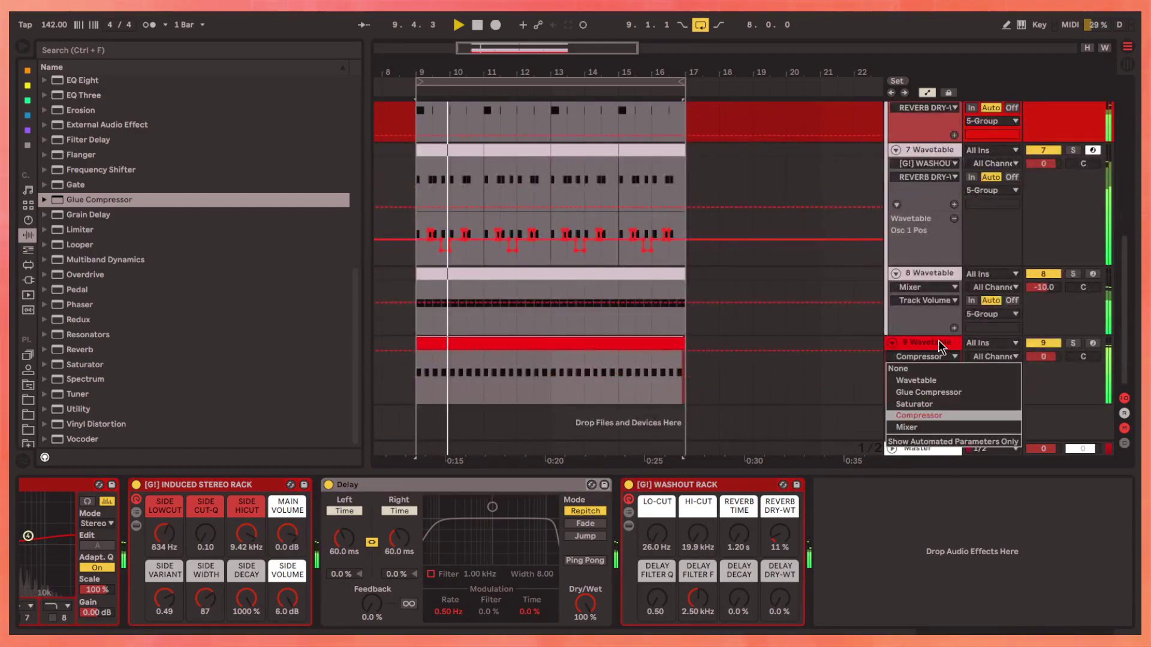
scroll(657, 604, "up", 5)
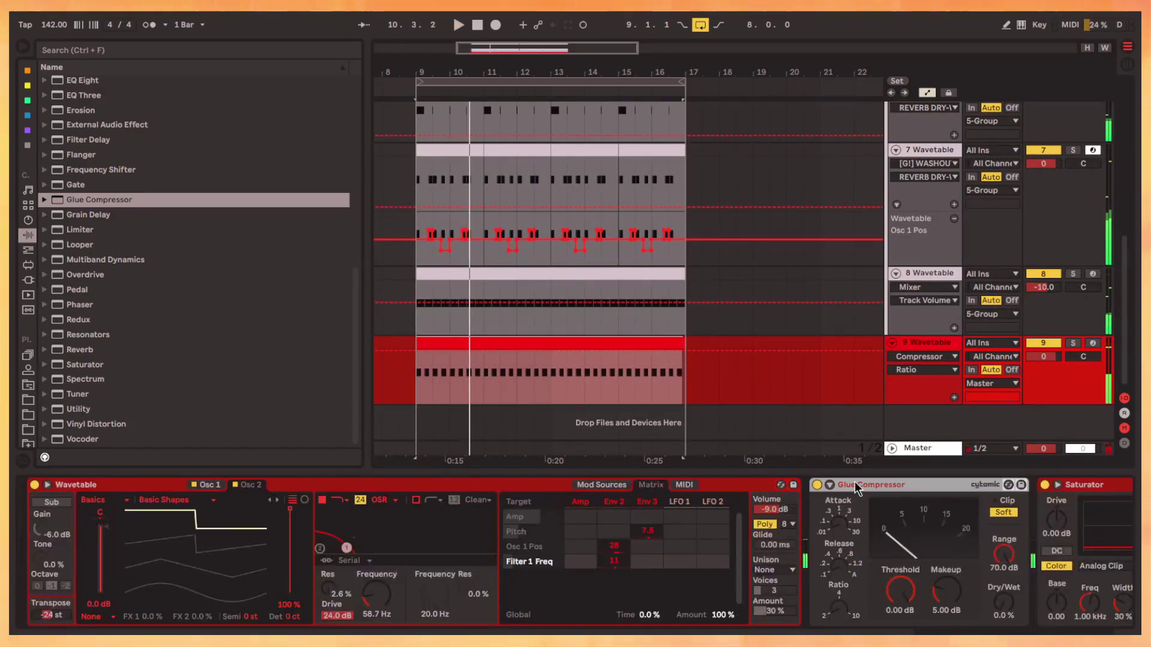
key("ctrl+v")
key("space")
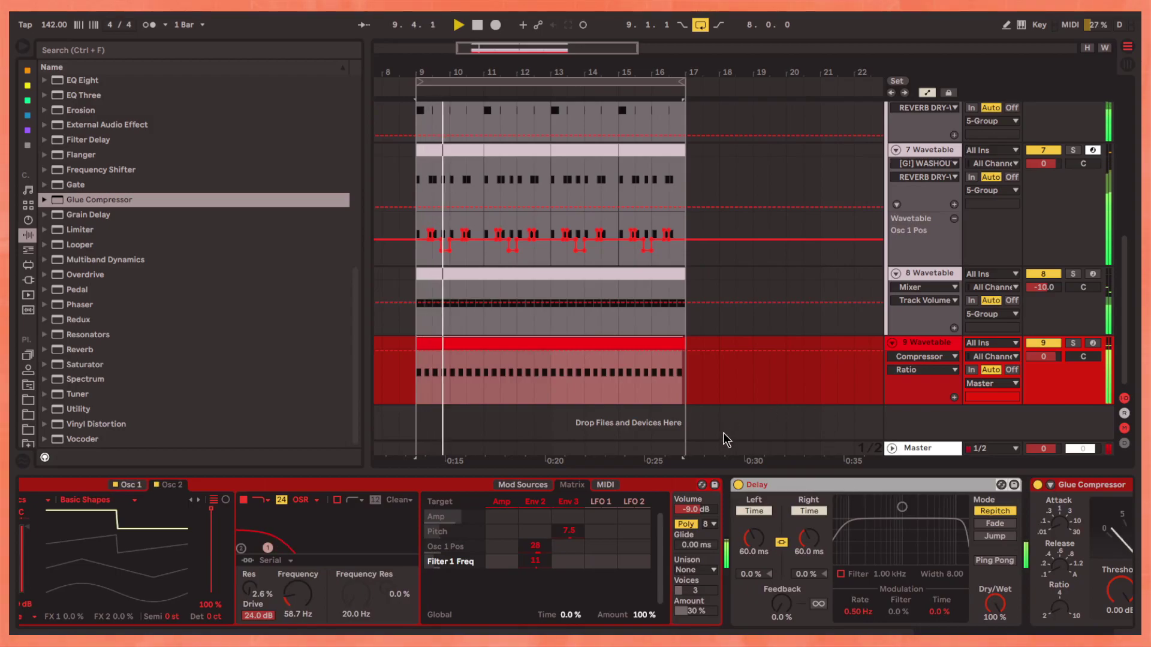
scroll(681, 508, "up", 2)
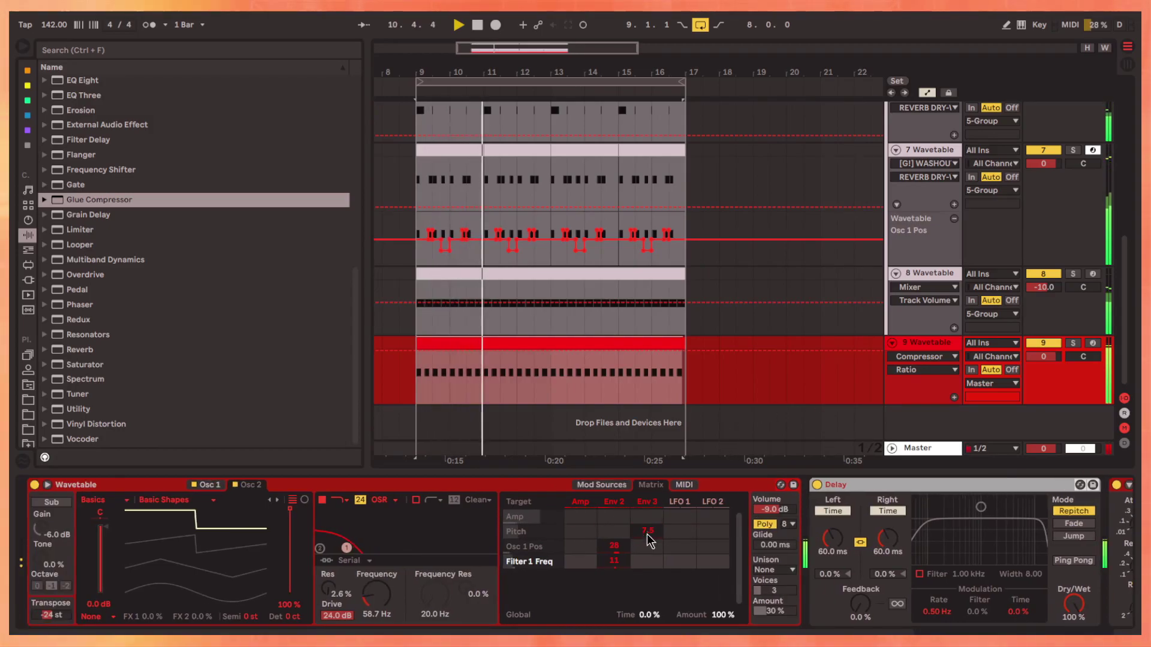
left_click_drag(647, 531, 646, 494)
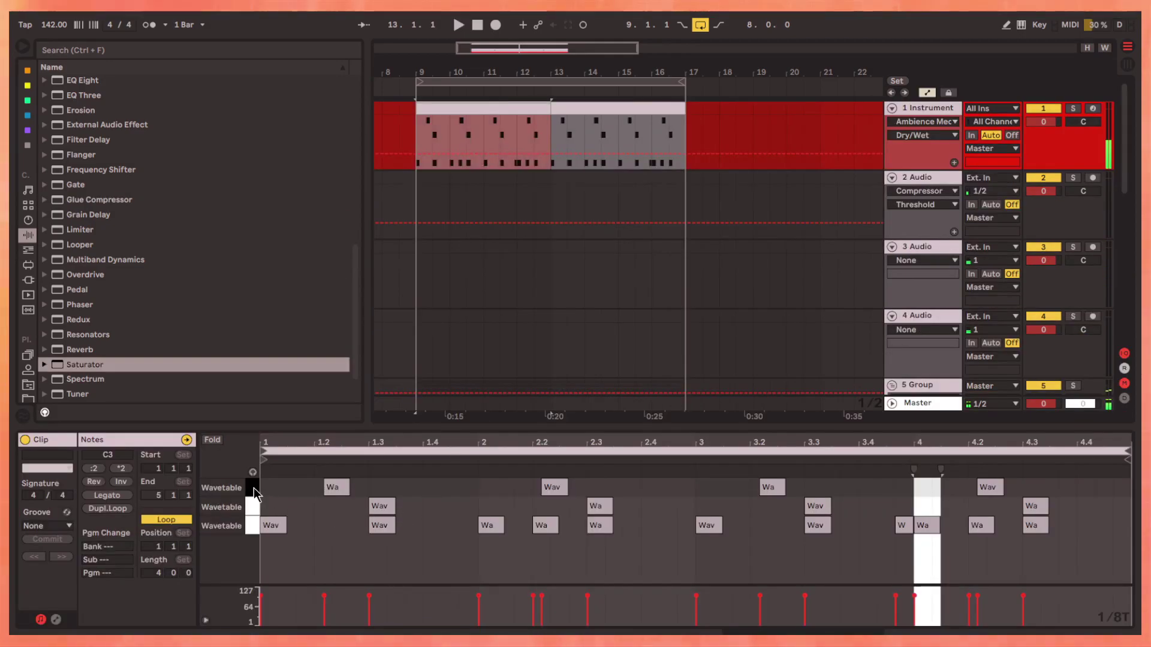
Copy notes across the top Wavetable row of track 1's clip and audition it
left_click_drag(253, 488, 396, 492)
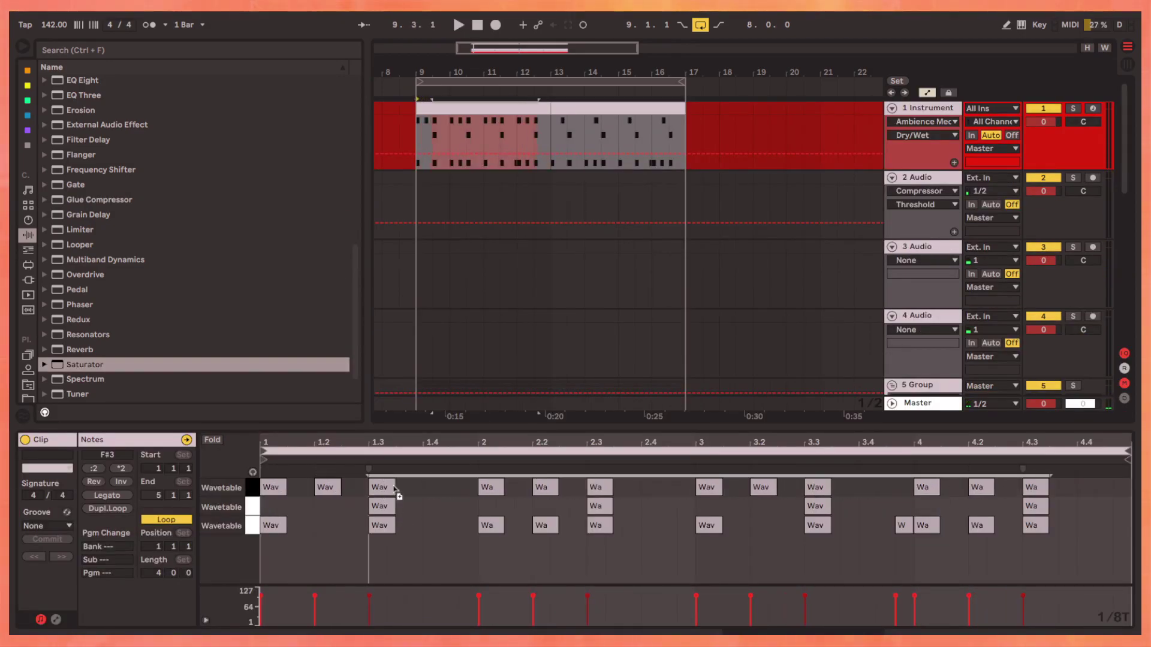
left_click(444, 538)
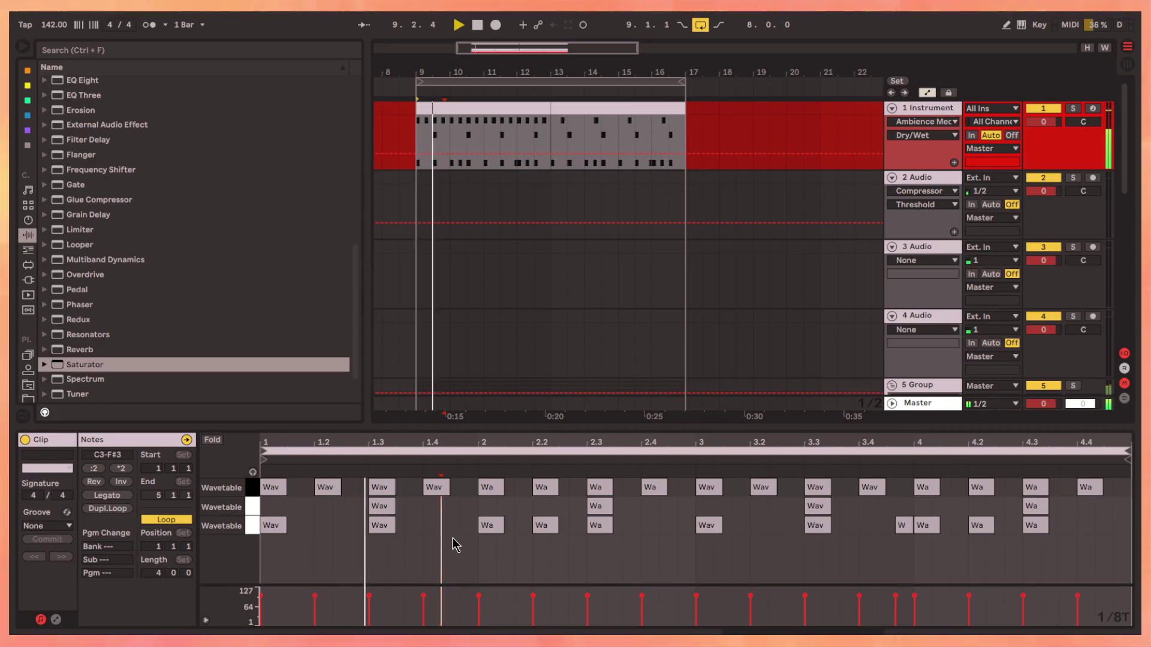
key("space")
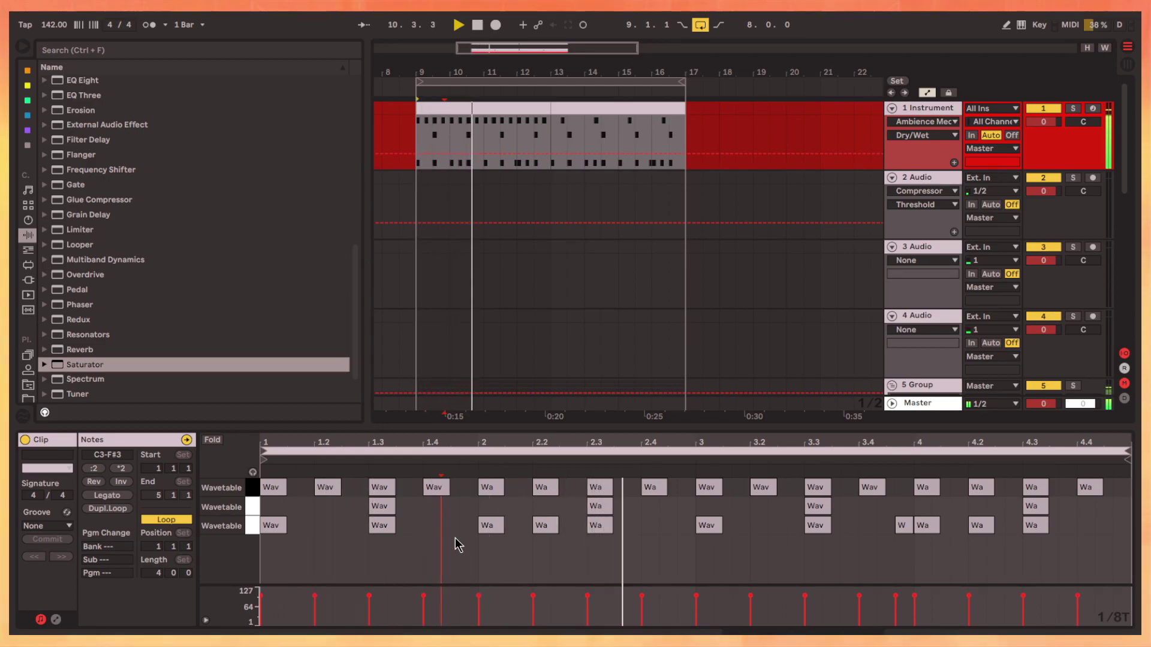
key("ctrl+alt+l")
scroll(676, 375, "down", 5)
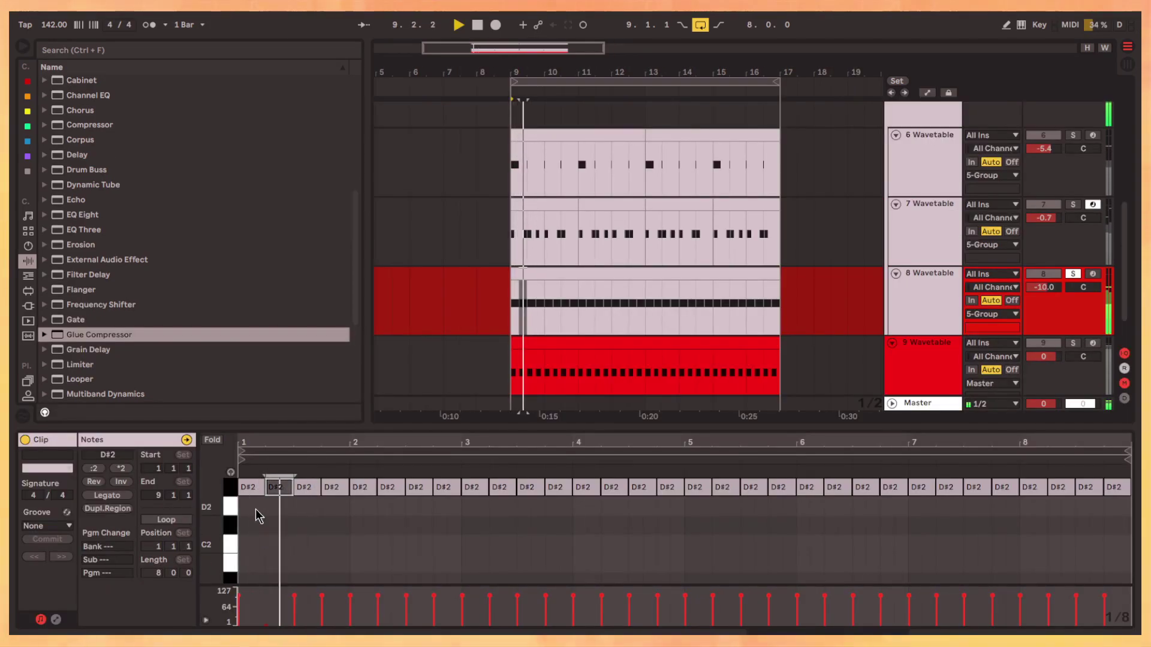
Duplicate track 8's D#2 note pair along its first bars with Ctrl+D
left_click_drag(255, 509, 288, 498)
key("ctrl+d")
key("ctrl+d")
key("ctrl+d")
key("ctrl+d")
key("ctrl+d")
key("ctrl+d")
key("ctrl+d")
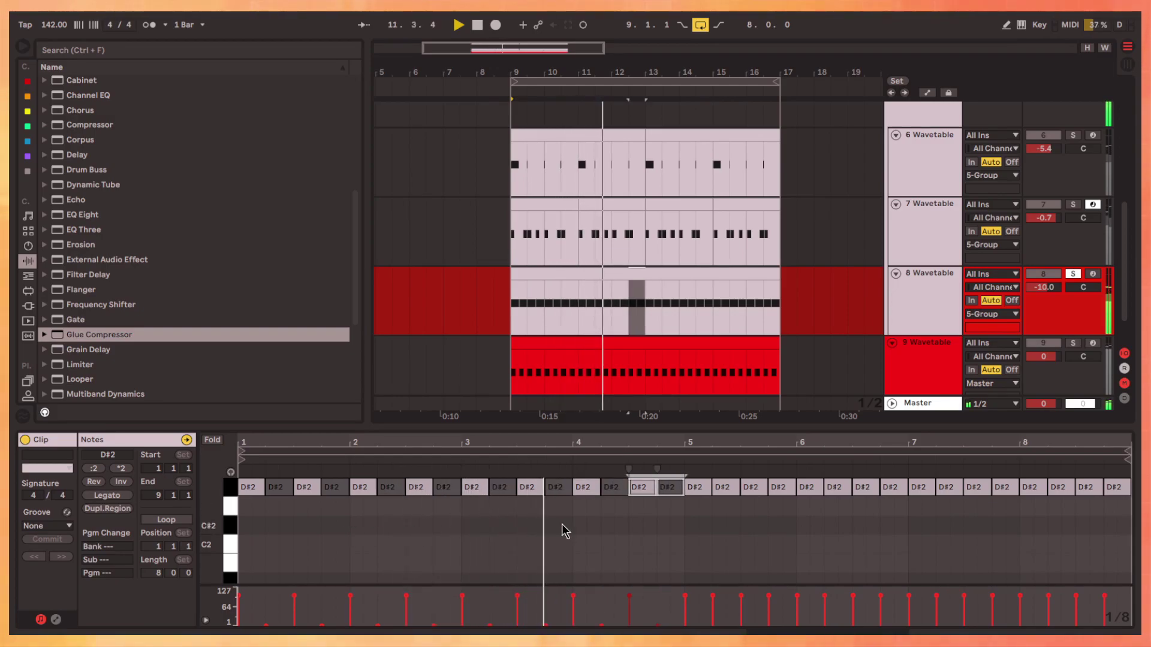
left_click_drag(250, 496, 611, 497)
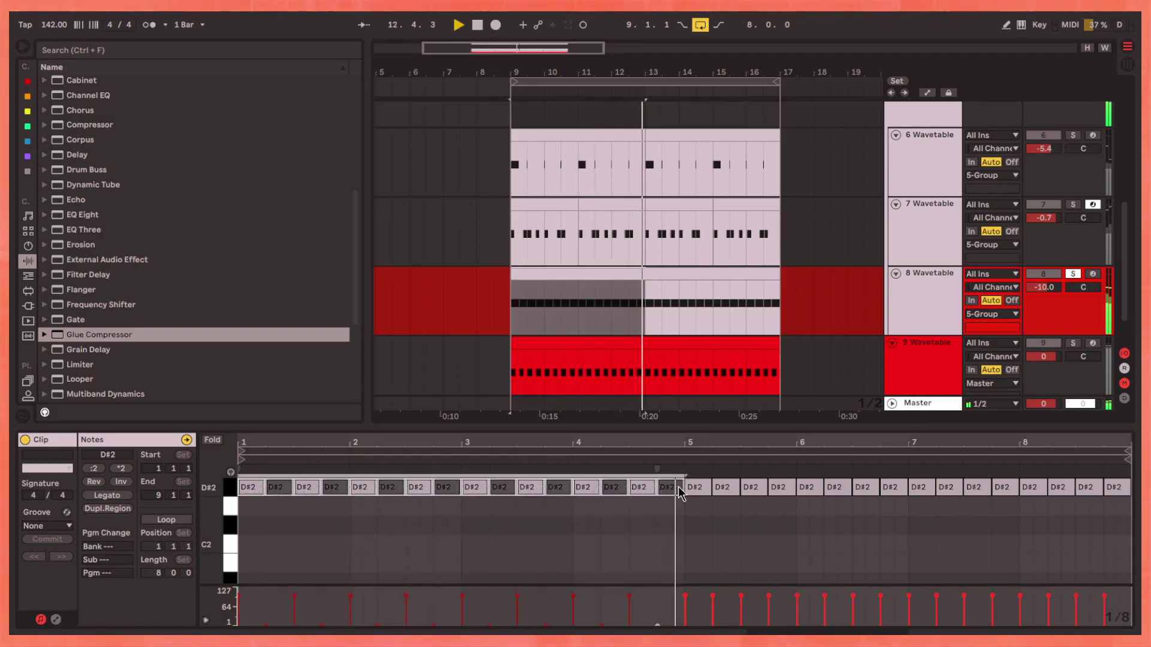
left_click(676, 333)
Raise track 8's Wavetable velocity-to-amp amount to 60 and unsolo track 8
key("shift+Tab")
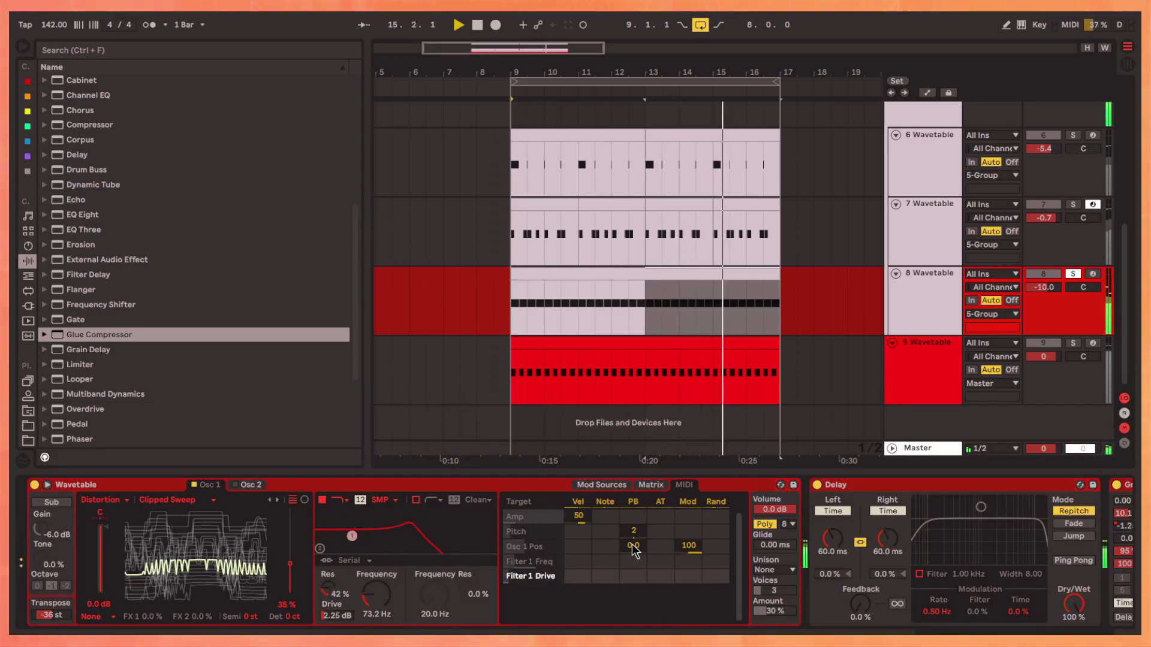
left_click(587, 517)
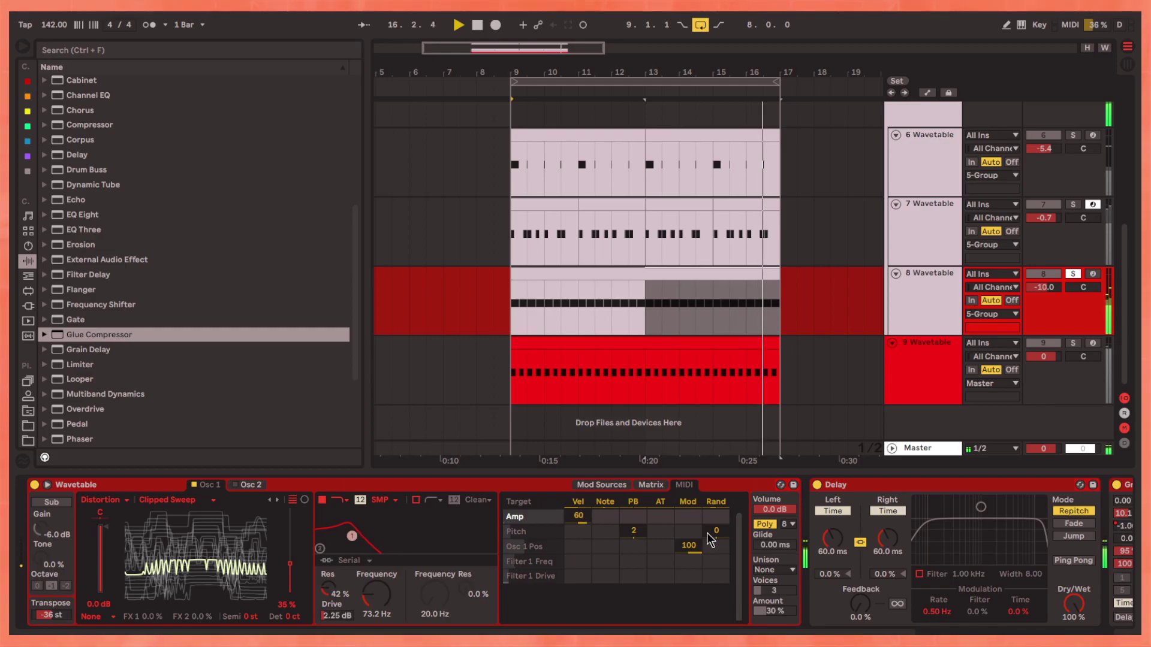
left_click(1072, 274)
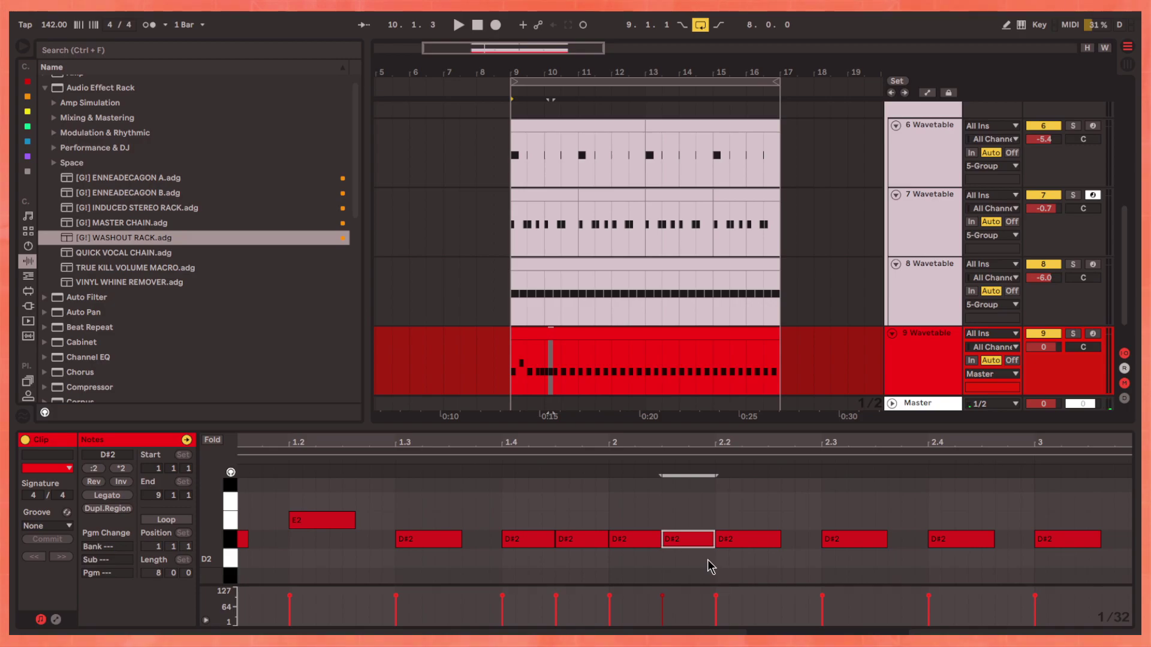
Transpose the D#2 note near beat 1.4 to G#2 an octave up, and raise the beat 2.2 note
left_click(547, 541)
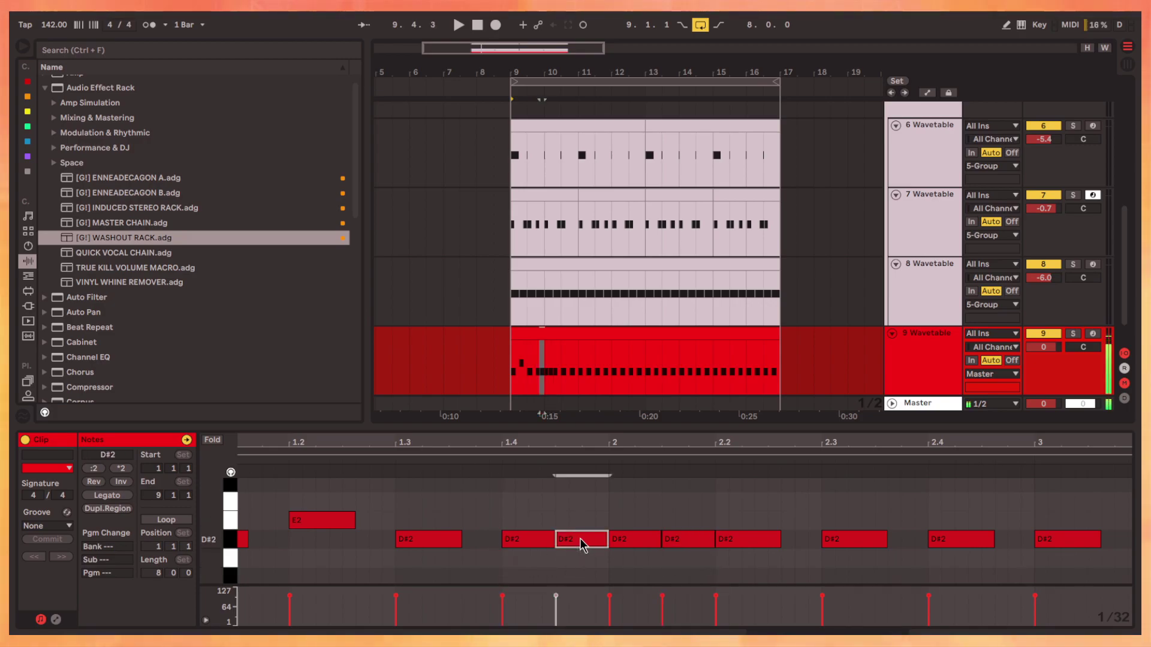
key("Up")
key("Up")
key("Up")
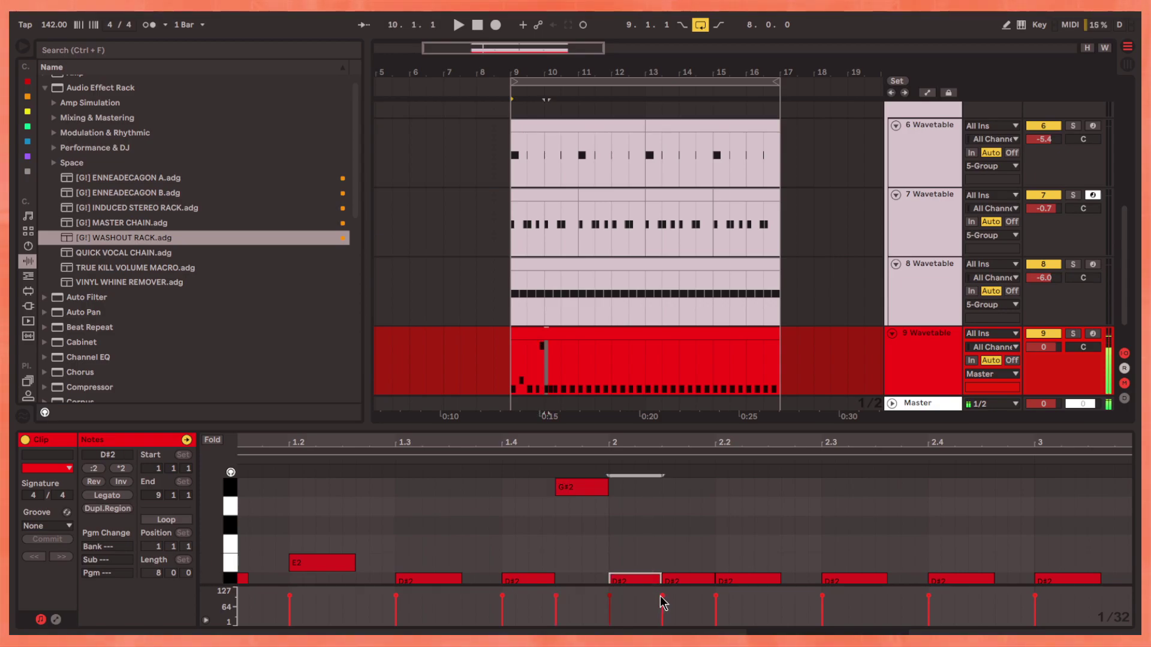
scroll(660, 540, "down", 4)
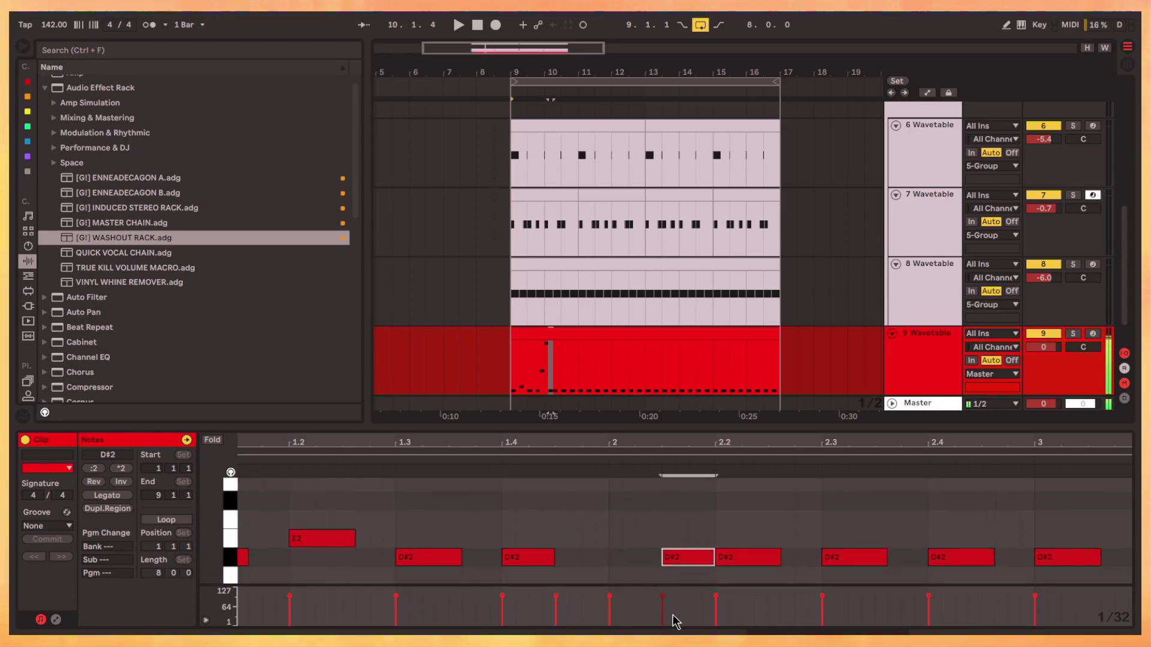
key("shift+Up")
scroll(694, 528, "down", 1)
left_click(743, 532)
key("Up")
key("Up")
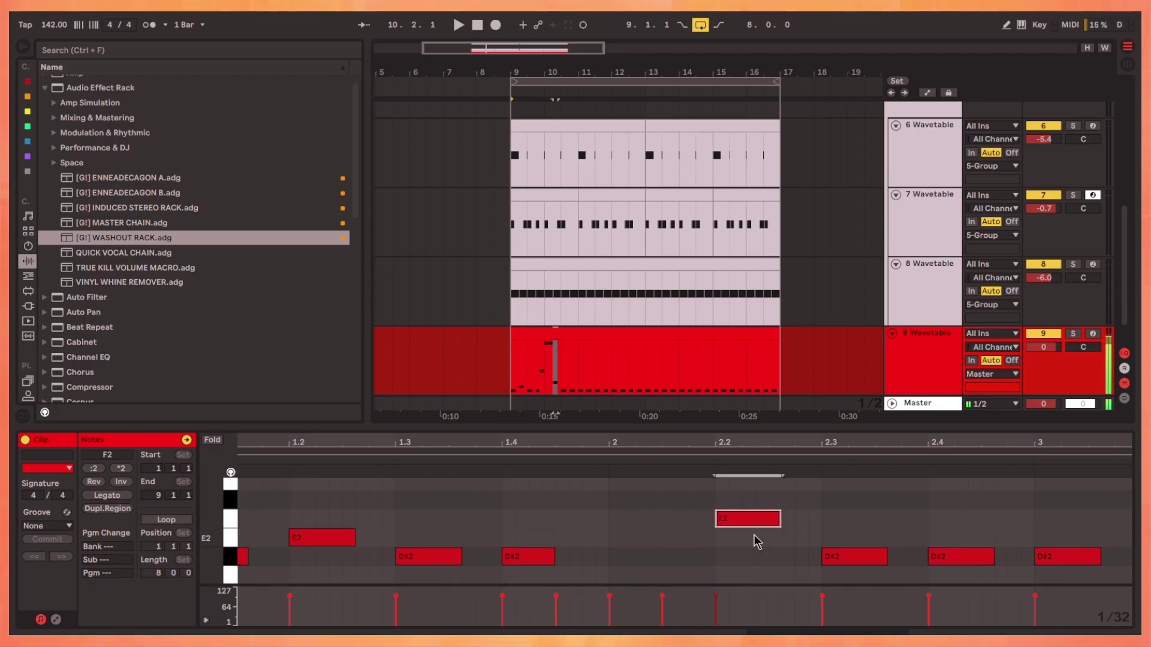
key("Up")
key("Up")
key("Up")
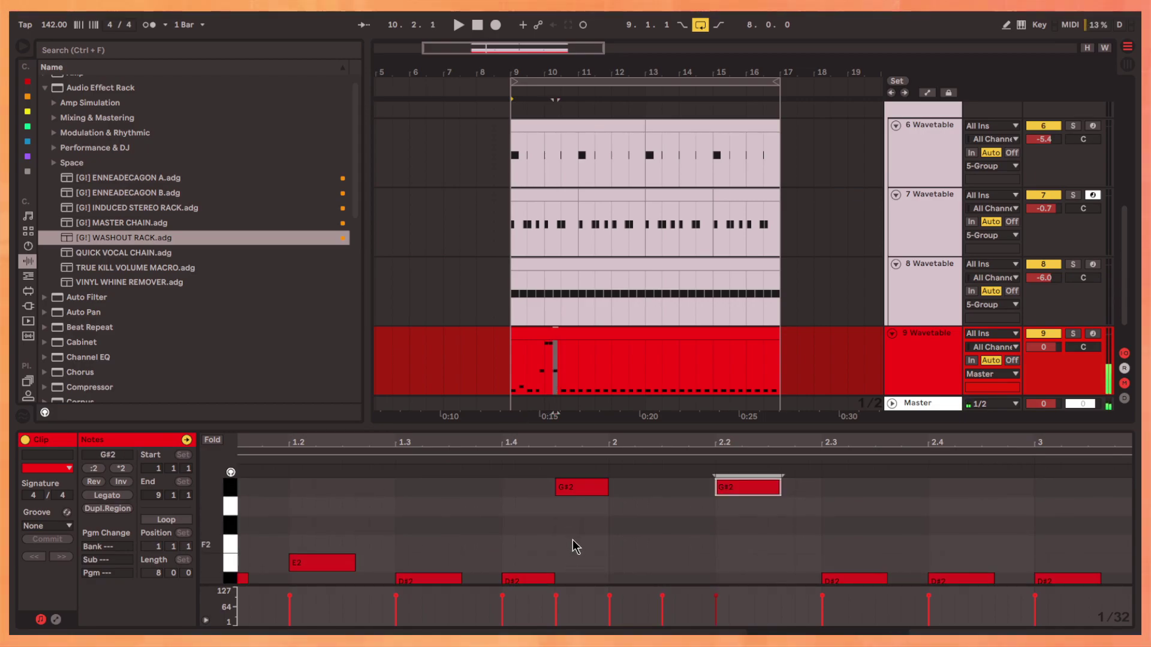
key("Up")
key("Up")
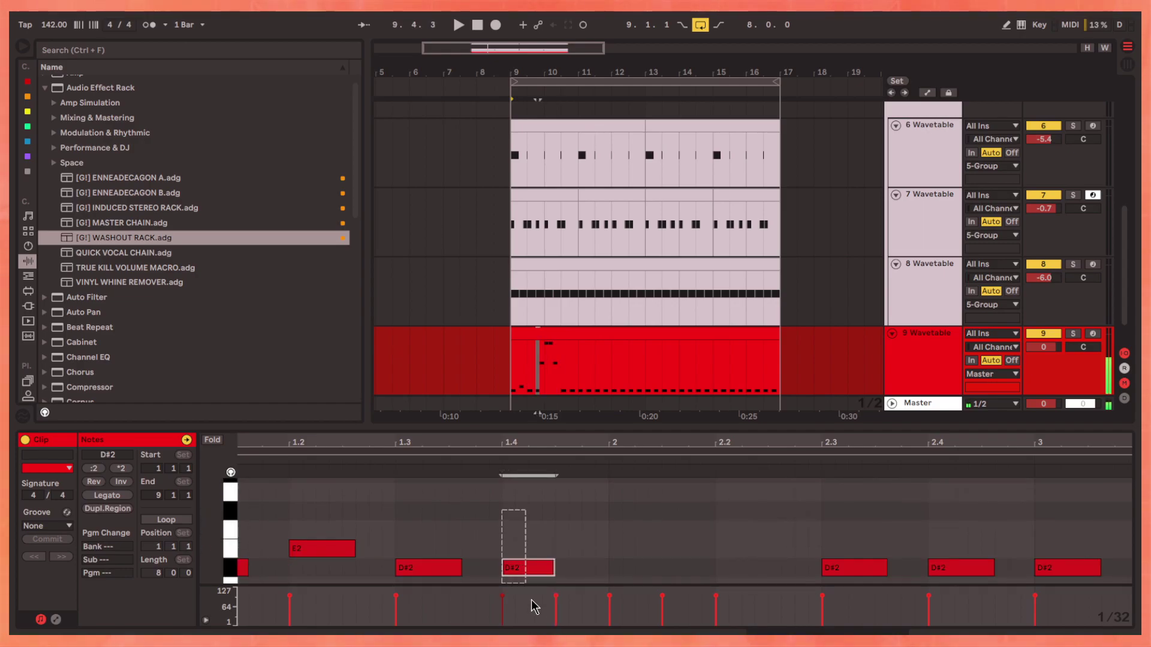
Enable Fold and draw a triangular pitch-bend peak between bar 4 and 4.2
key("f")
key("space")
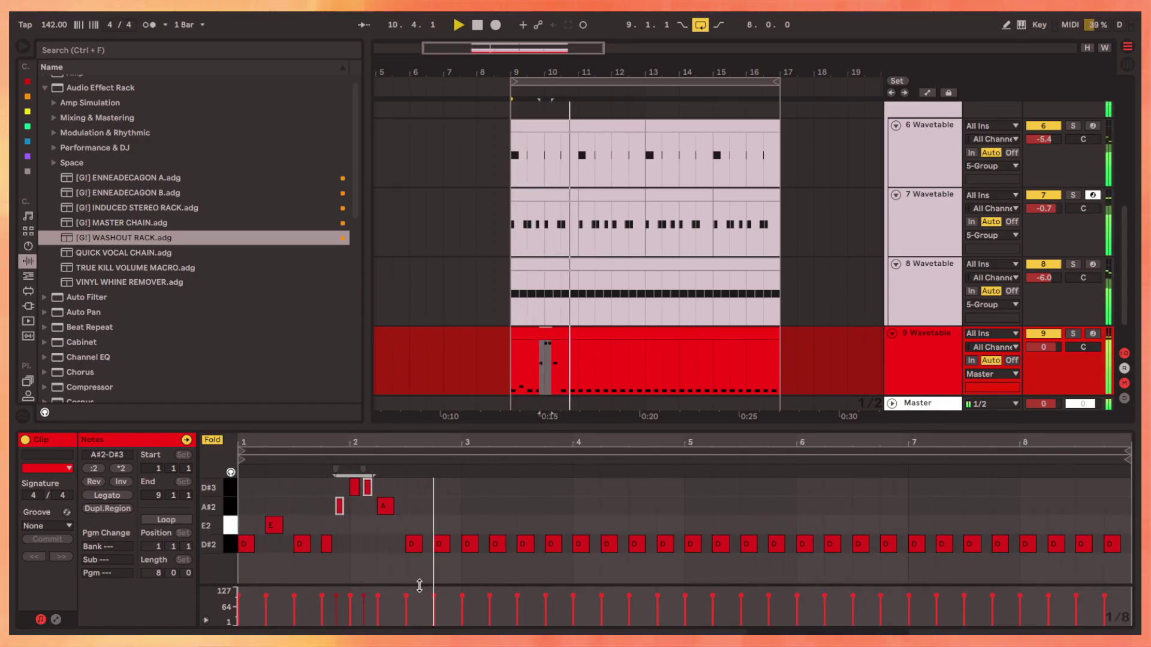
scroll(377, 548, "up", 5)
key("alt+e")
left_click(570, 547)
left_click(665, 547)
mouse_move(621, 547)
left_mouse_down()
mouse_move(621, 471)
mouse_move(605, 471)
left_mouse_up()
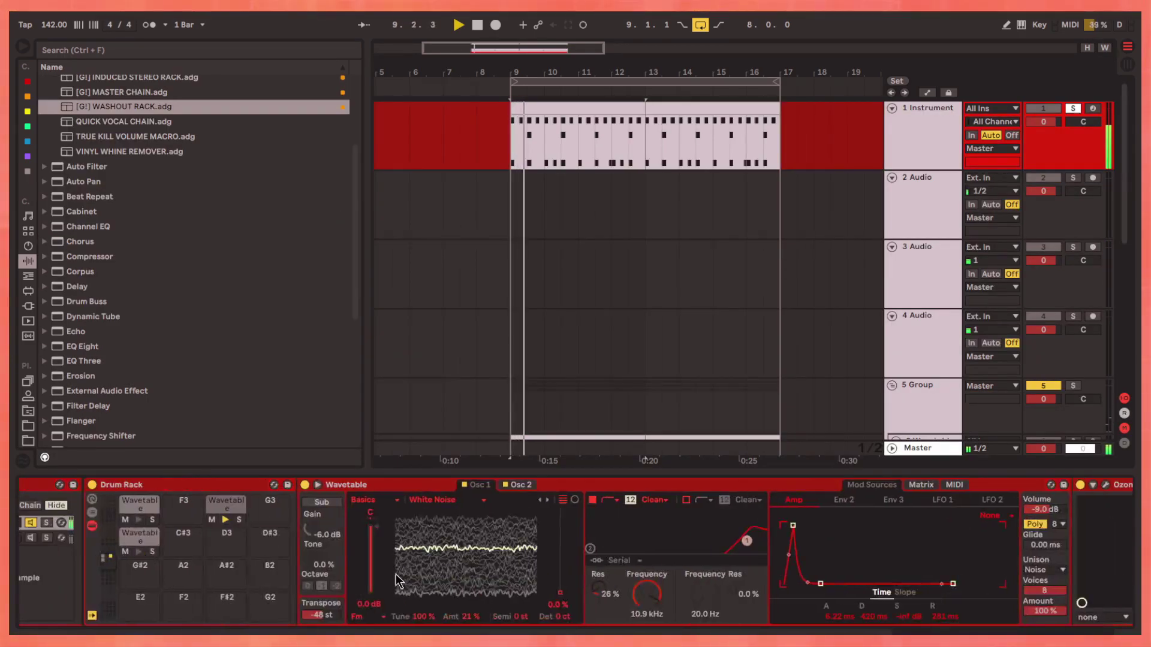
scroll(968, 548, "right", 5)
scroll(967, 547, "right", 5)
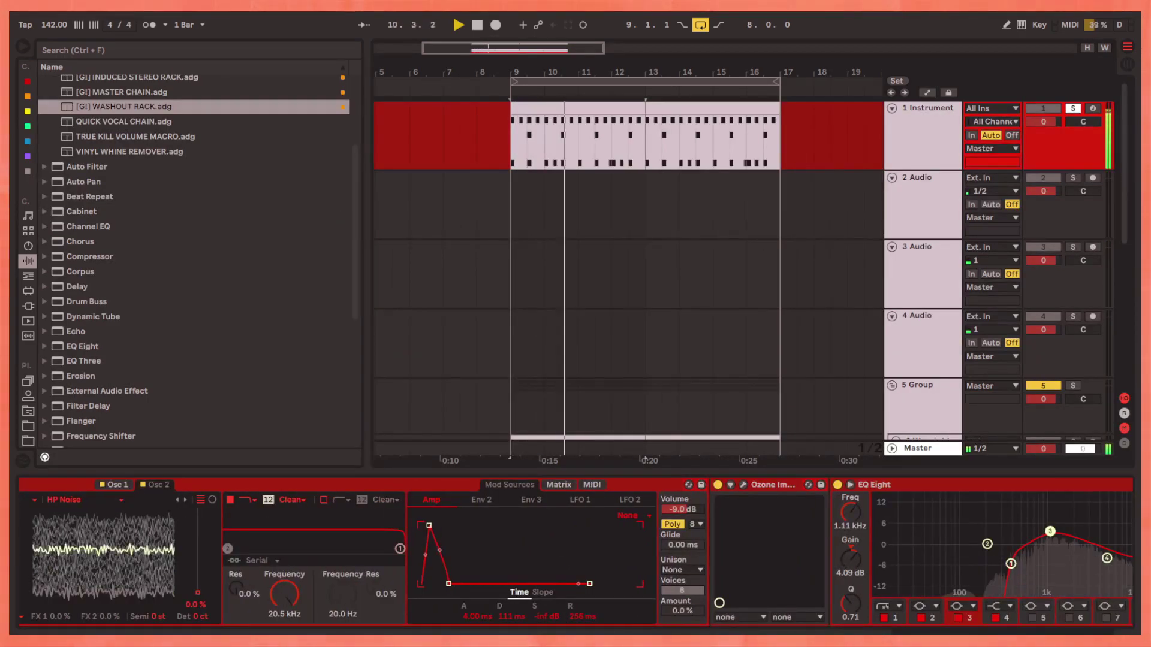
scroll(967, 548, "right", 5)
scroll(850, 530, "right", 3)
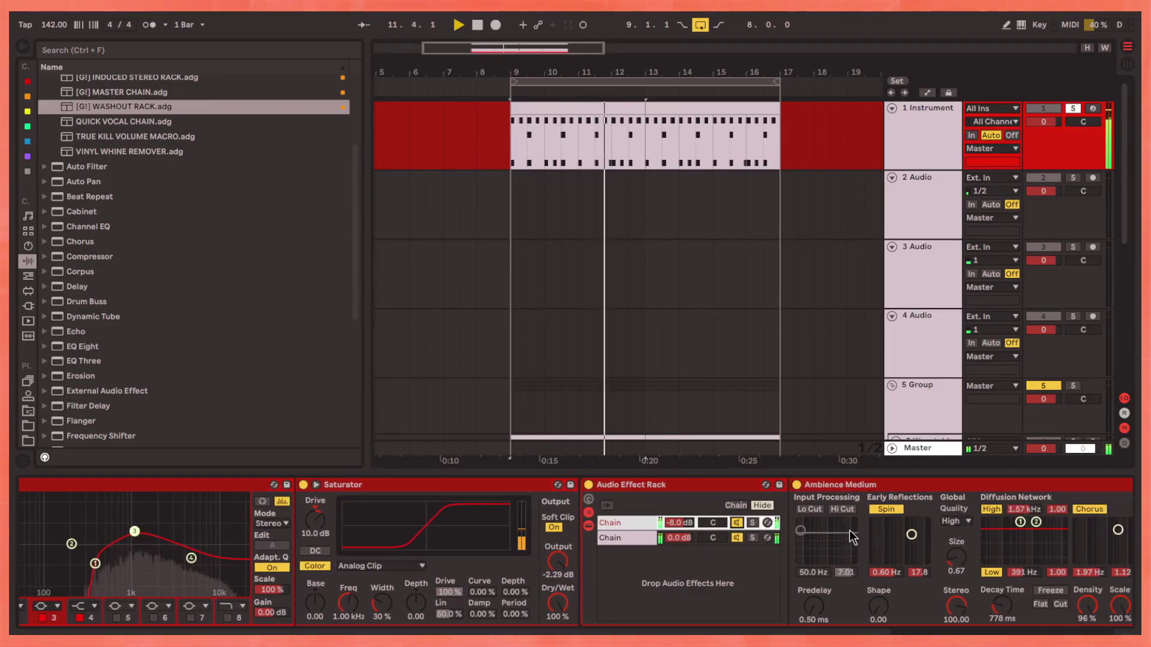
scroll(850, 530, "right", 3)
scroll(850, 439, "down", 5)
Select track 9 by clicking in its clip area
left_click(768, 373)
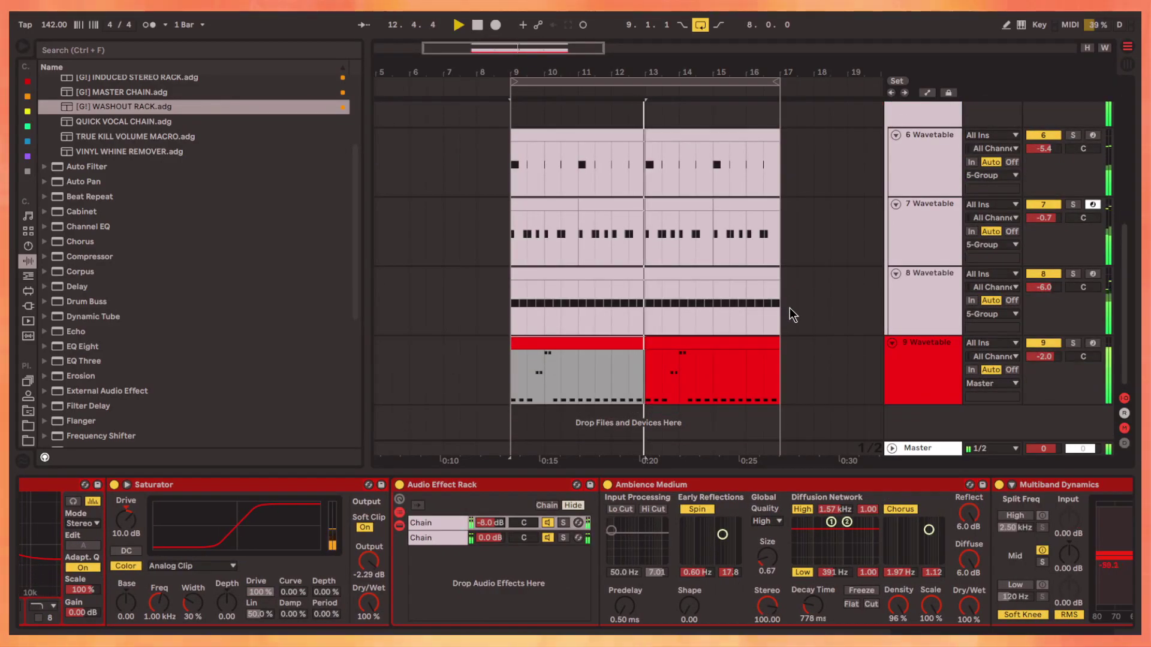
left_click(778, 377)
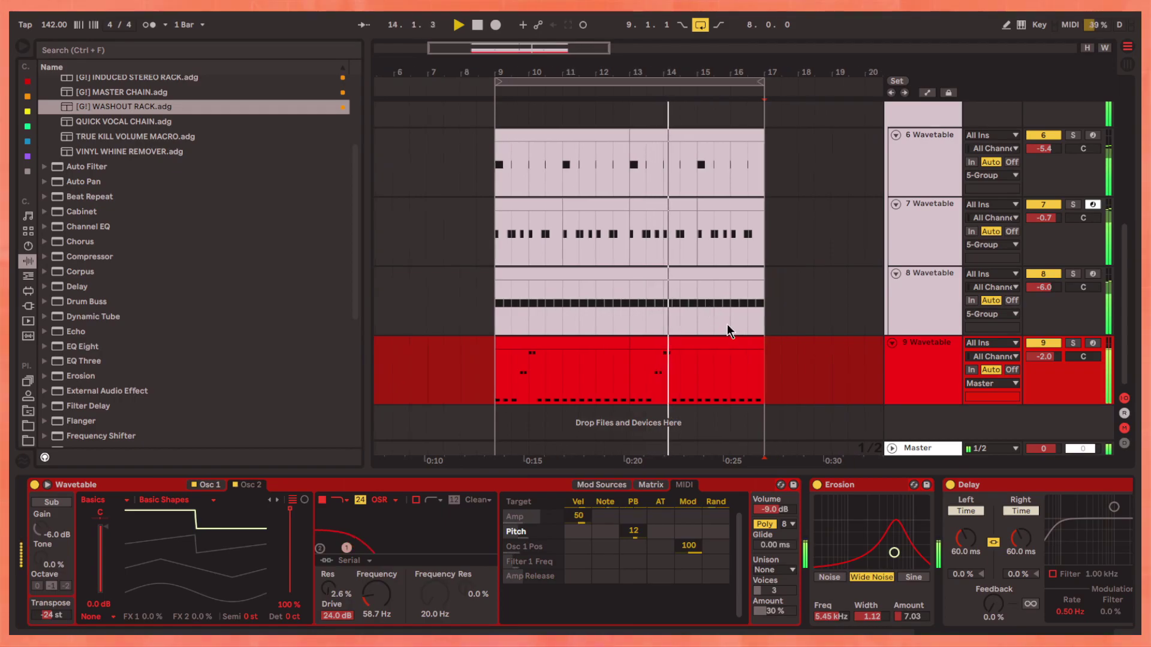
Insert MIDI track 10 with an empty bars 9–17 clip holding one long D#3 note
key("ctrl+shift+t")
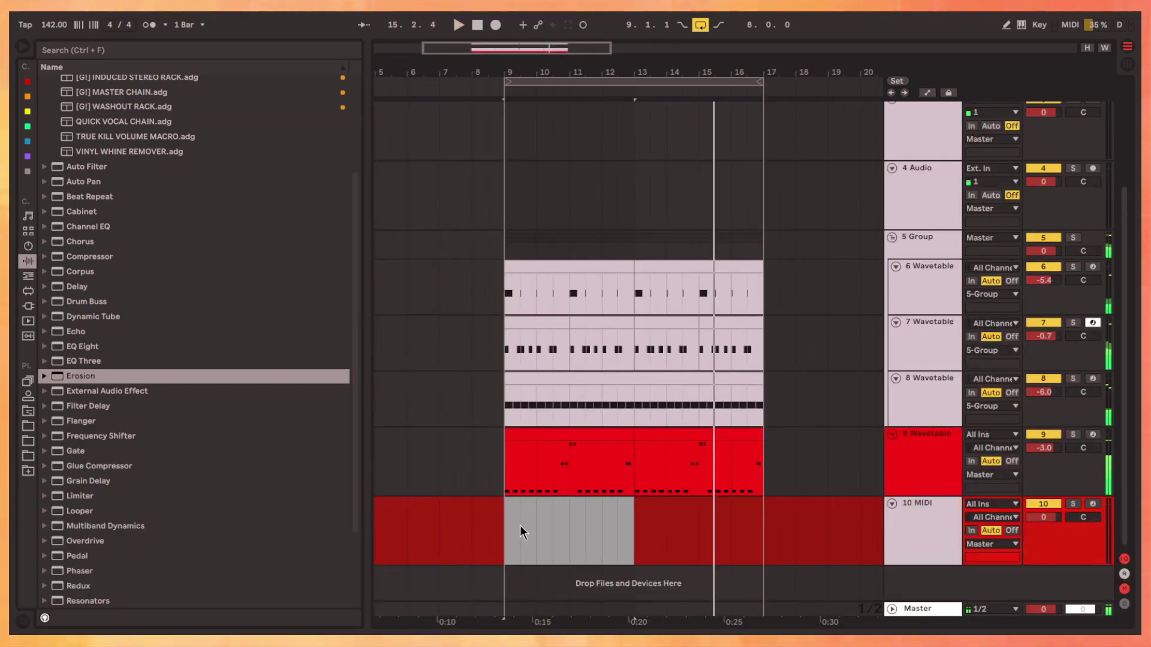
left_click_drag(504, 527, 769, 533)
key("ctrl+shift+m")
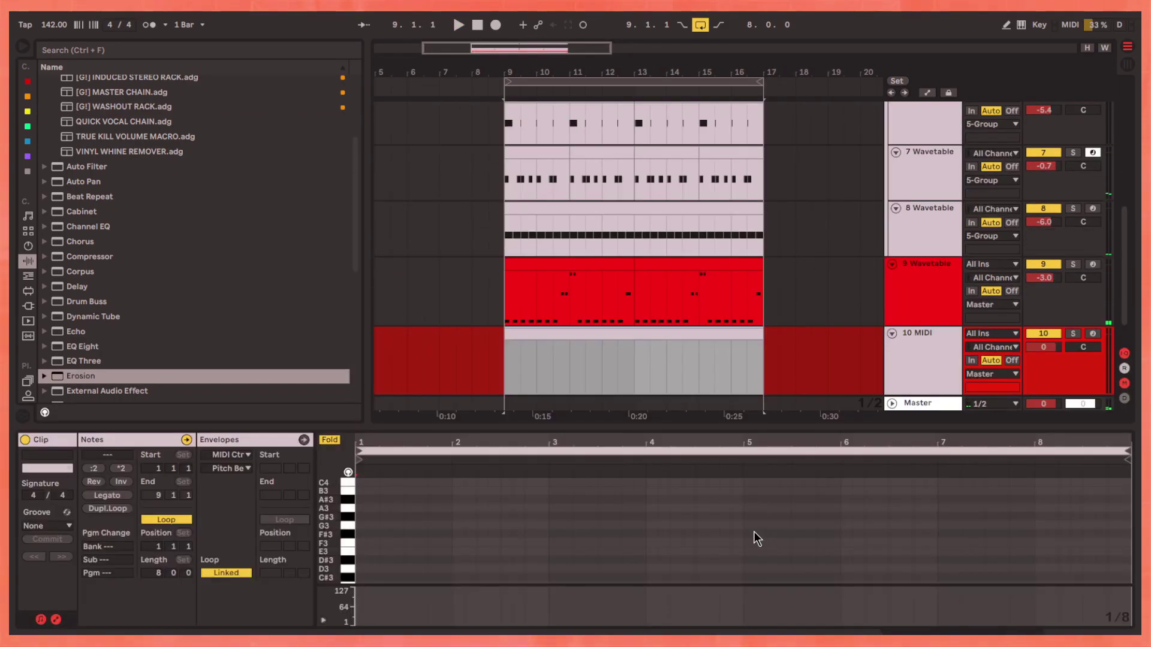
key("shift+Tab")
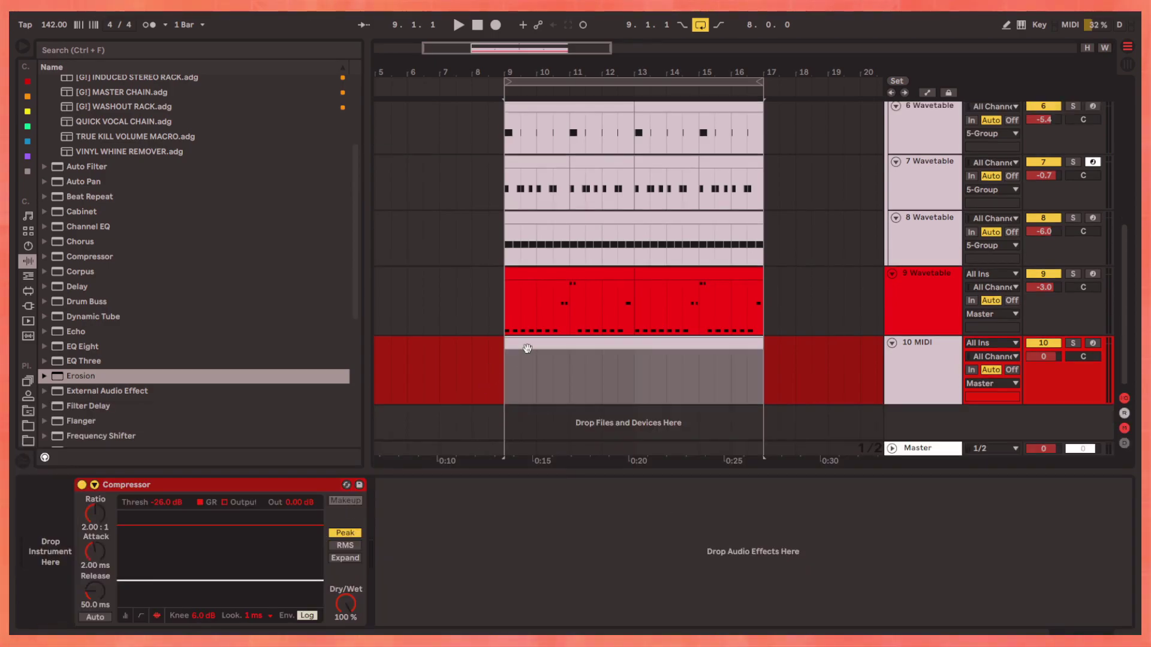
double_click(527, 347)
double_click(358, 561)
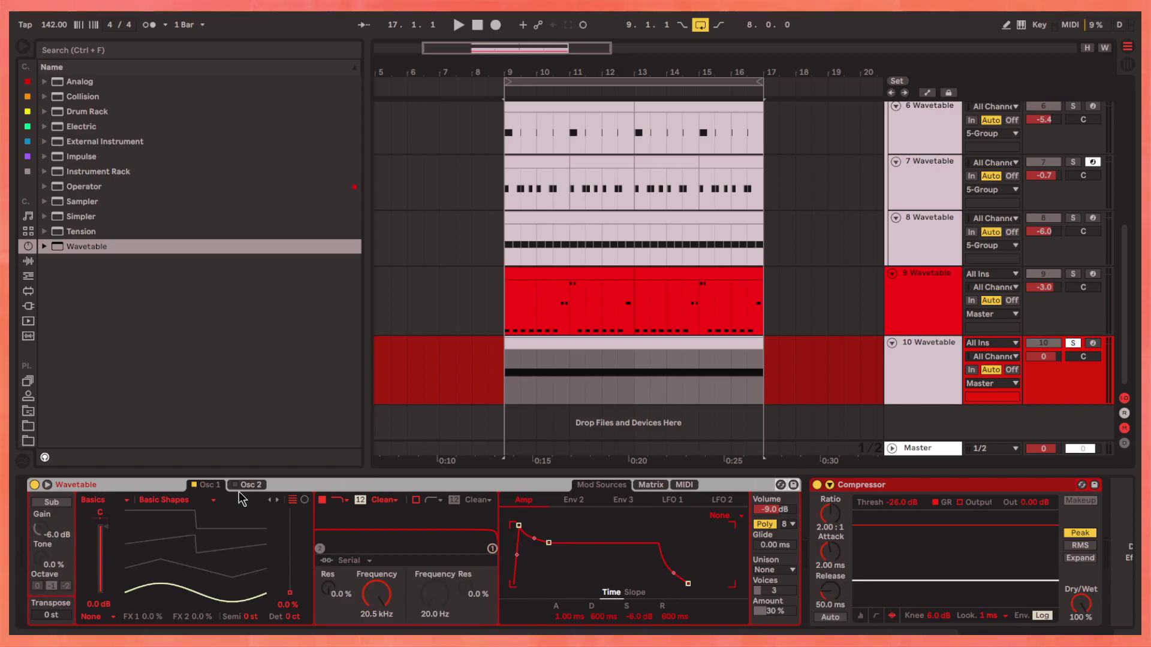
Set Oscillator 1 to the Ruby wavetable (via Olive and Pearl) with Shimmer unison
left_click(240, 497)
left_click(192, 404)
key("space")
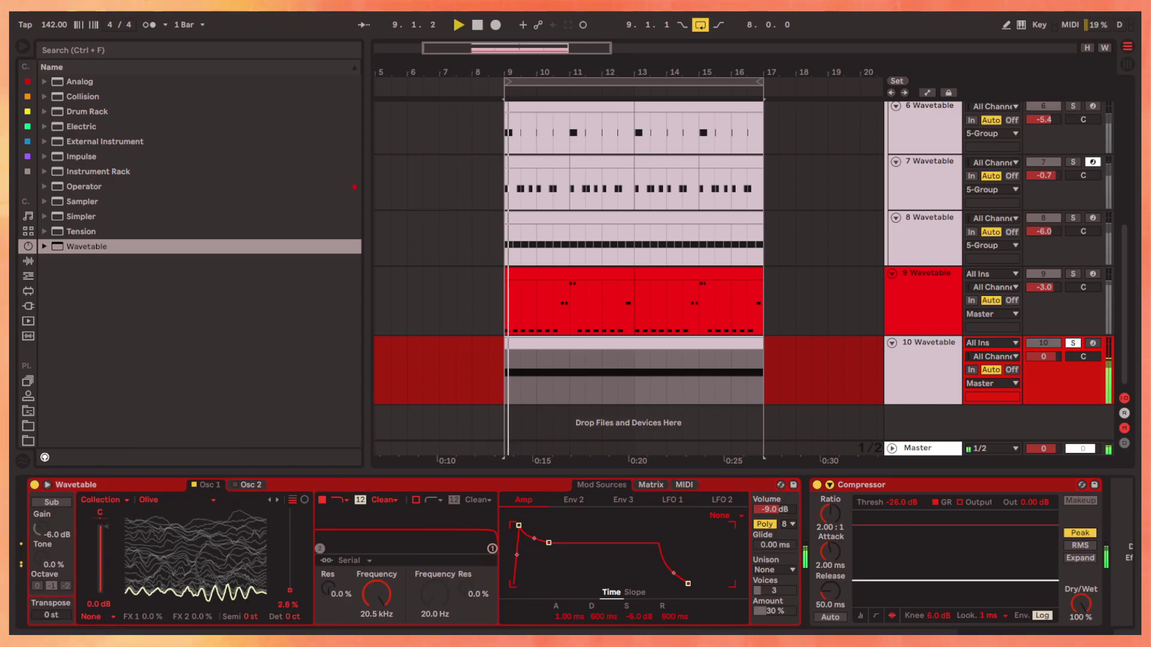
left_click(276, 501)
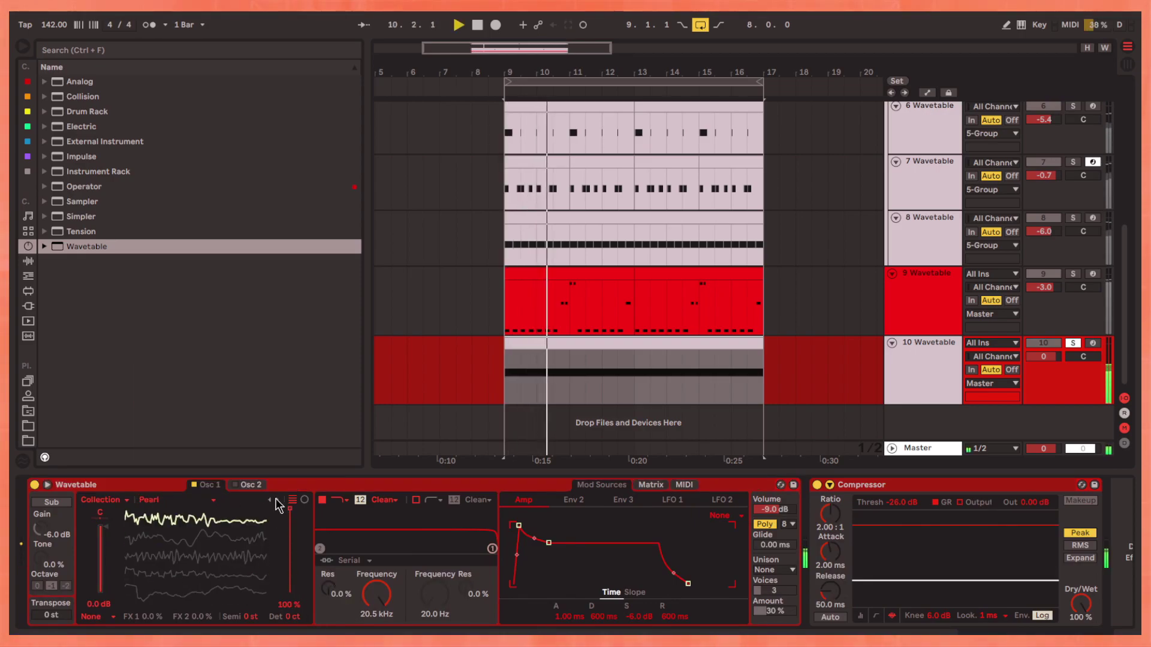
left_click(276, 501)
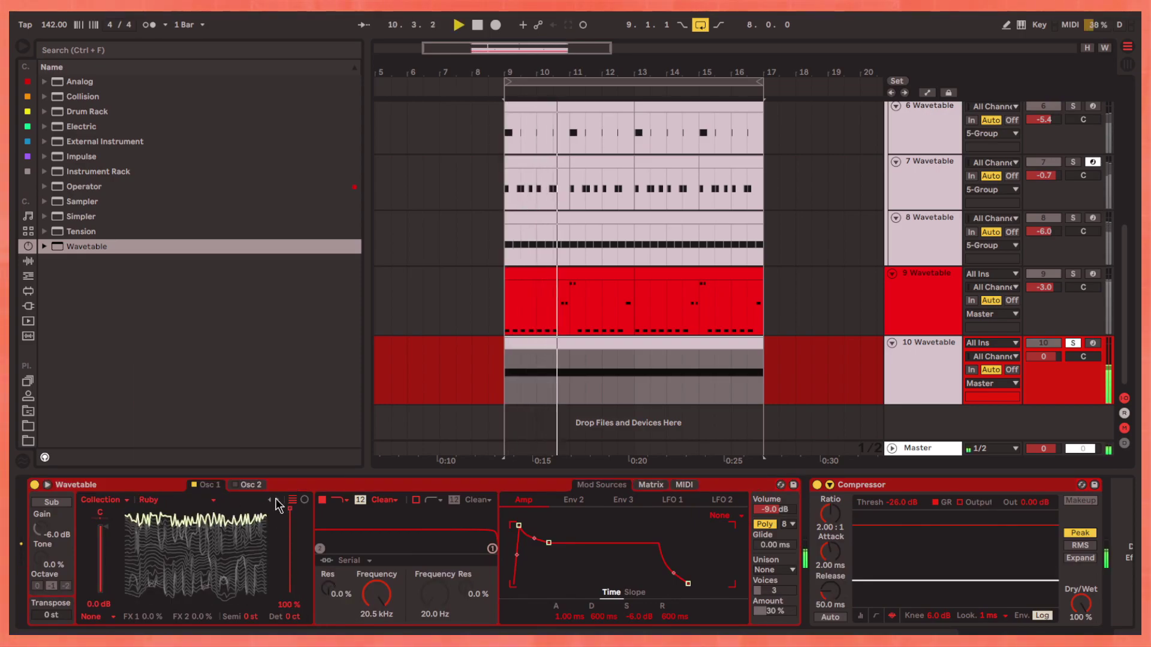
left_click(28, 261)
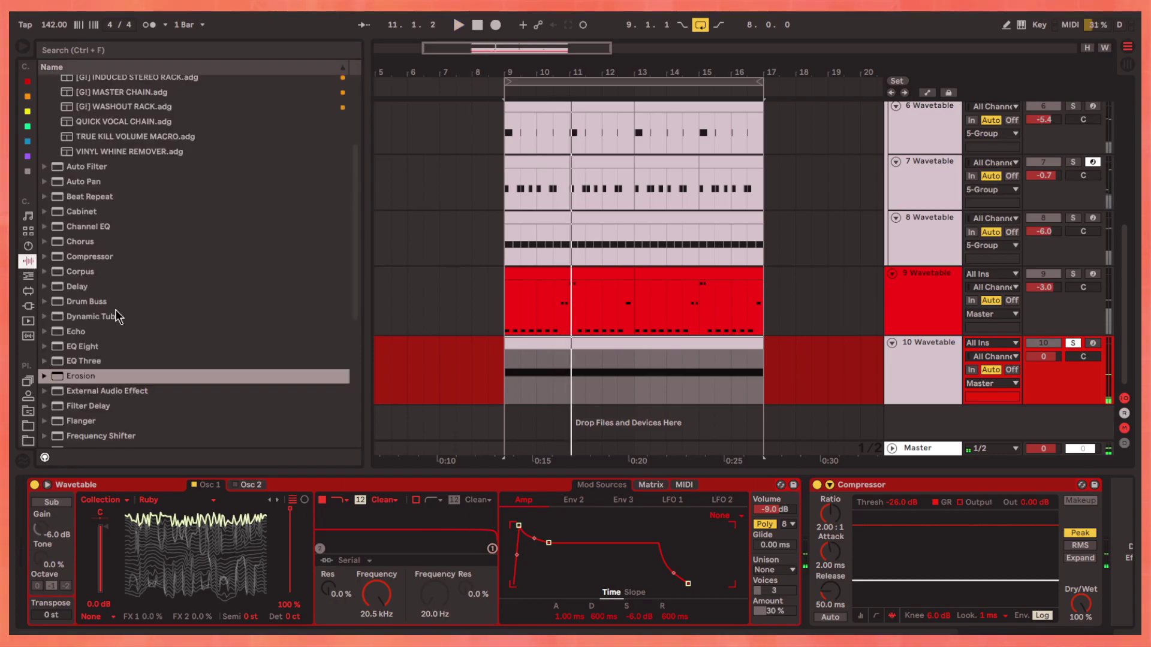
left_click(775, 569)
left_click(777, 518)
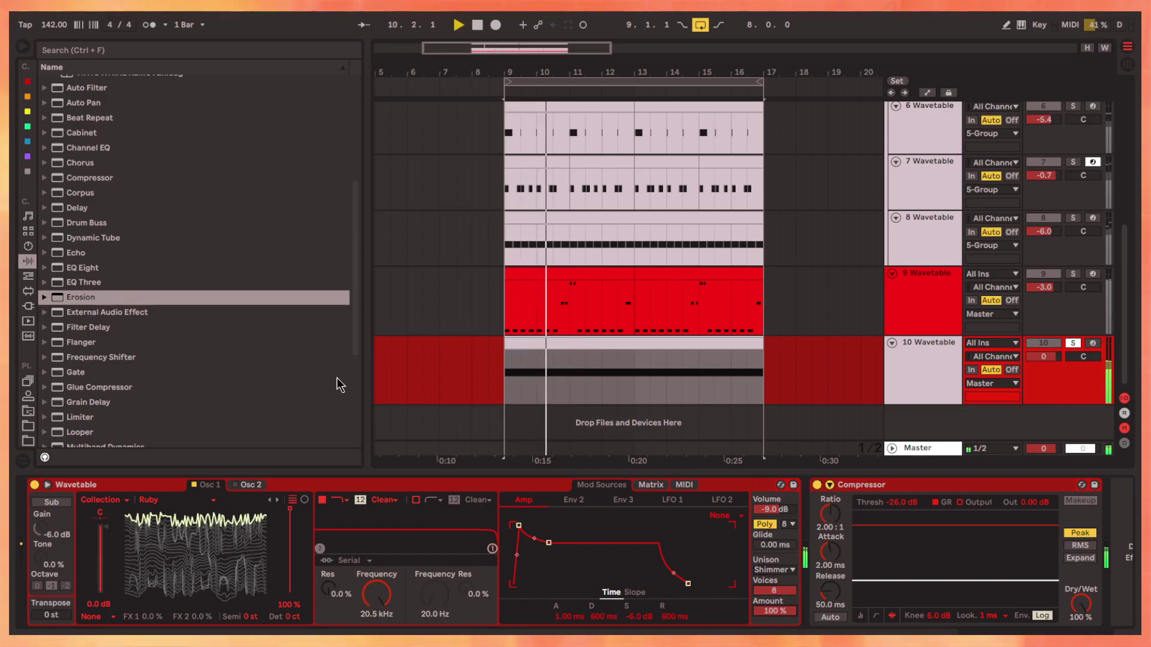
scroll(260, 365, "down", 5)
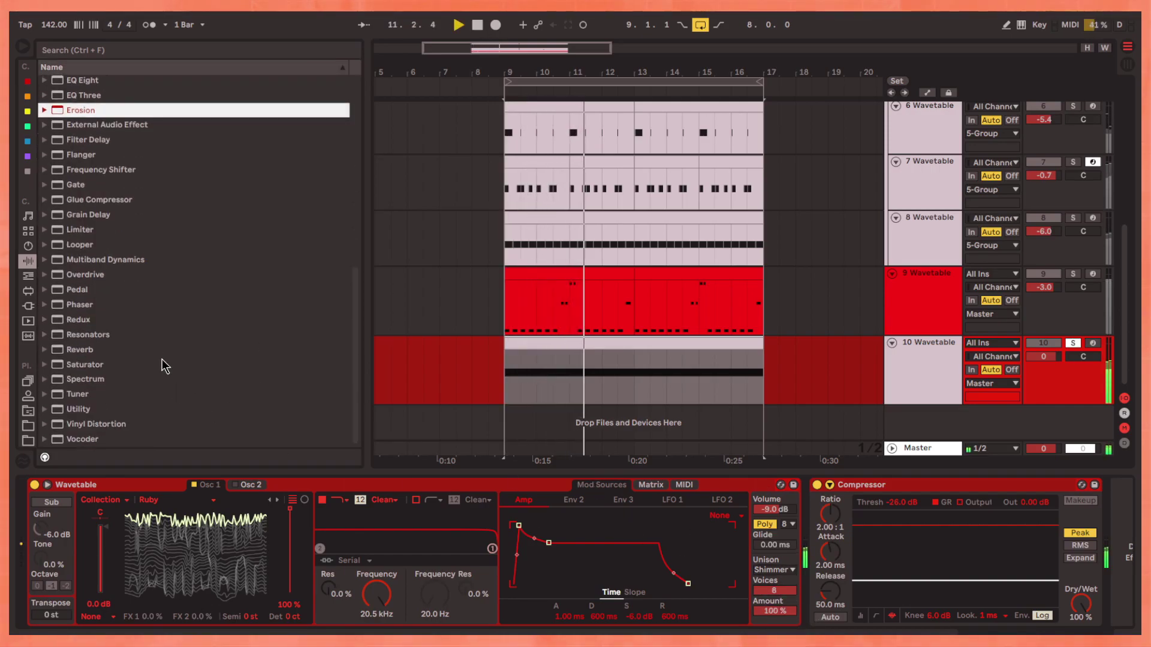
Load a Frequency Shifter and a Vocoder onto track 10's chain
key("space")
key("Down")
key("Down")
key("Down")
key("Up")
key("Up")
key("Up")
key("Up")
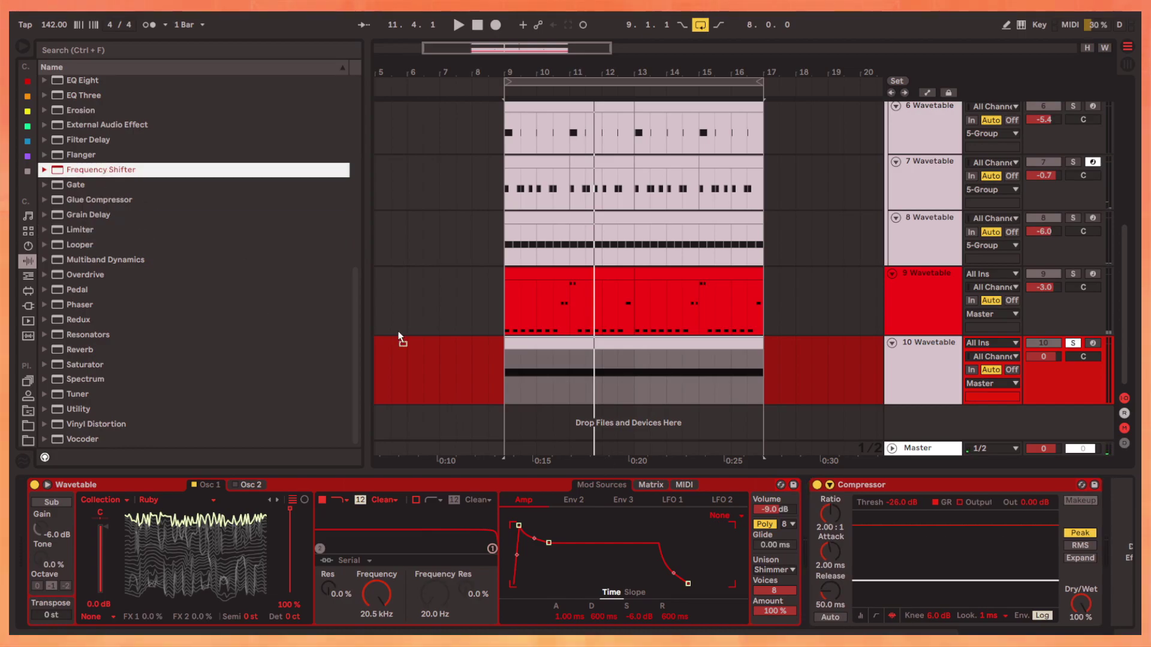
key("Return")
left_click_drag(121, 440, 978, 564)
Enable Vocoder Enhance, set Carrier to Modulator and Depth to 200%
left_click(690, 501)
left_click(679, 513)
key("space")
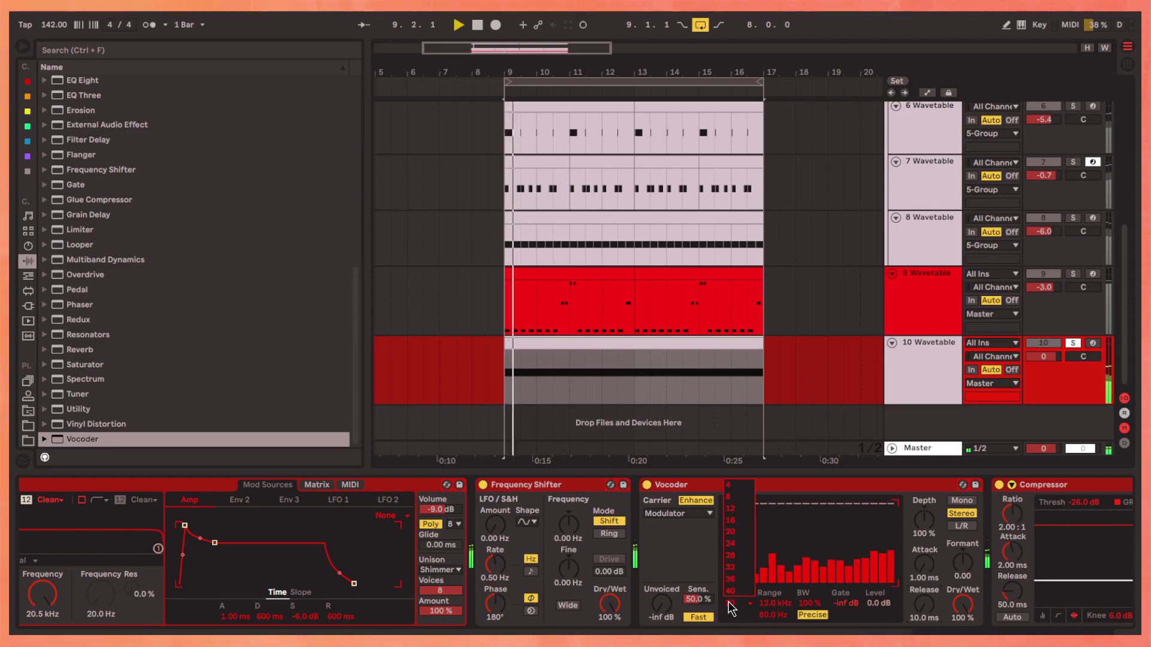
left_click_drag(898, 524, 898, 504)
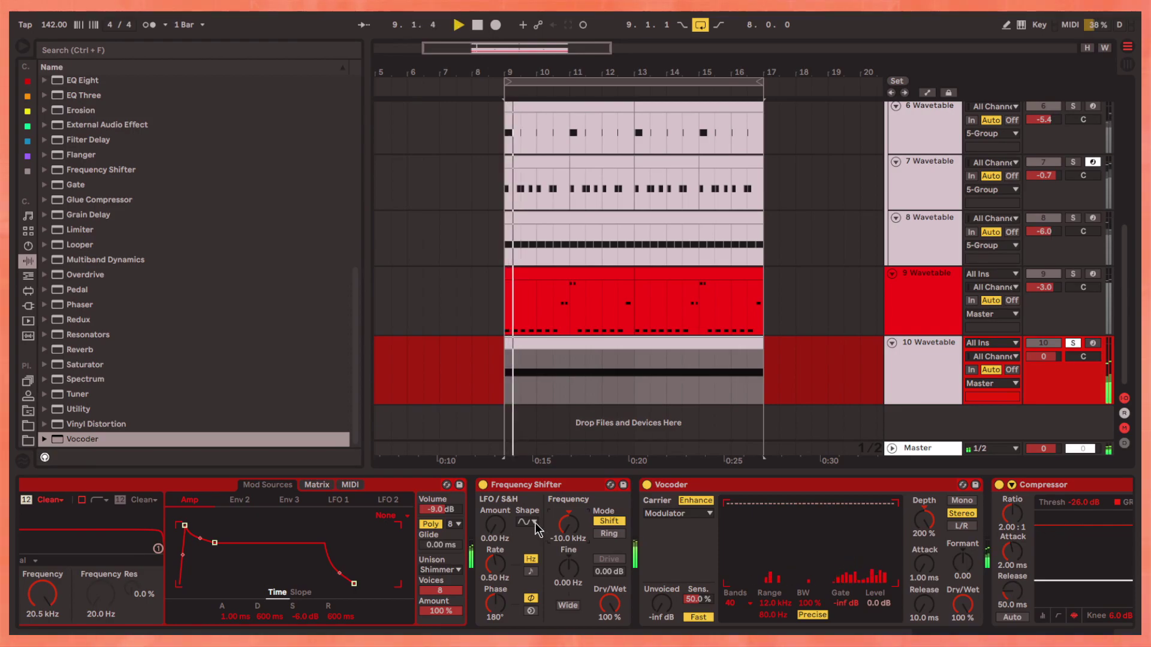
key("space")
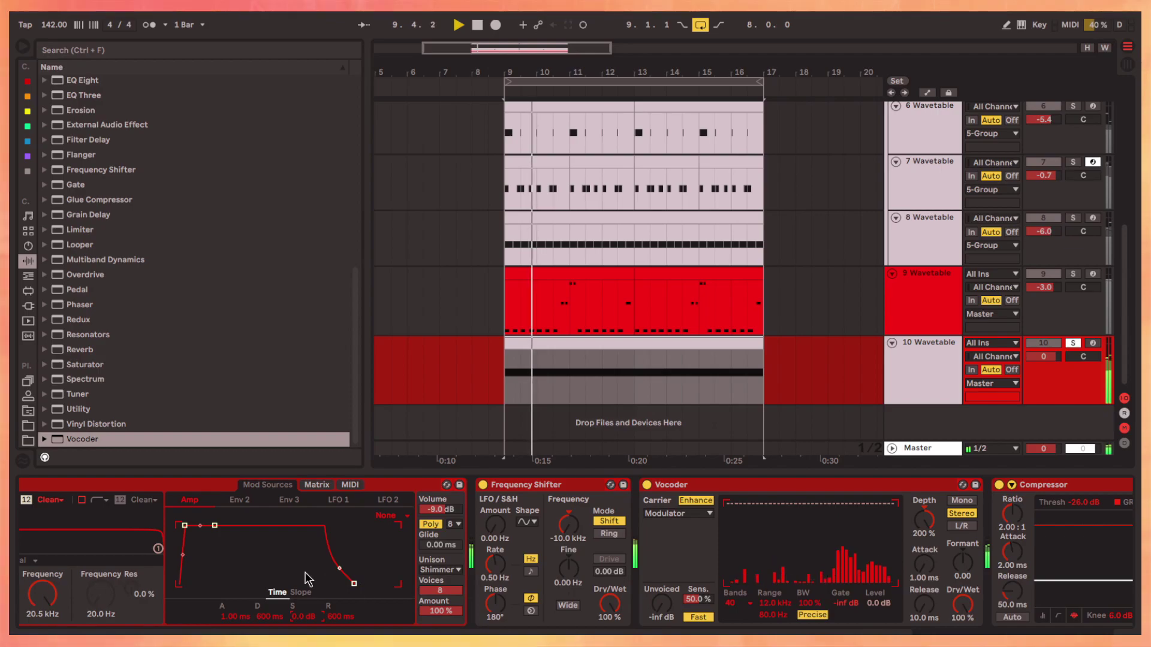
scroll(100, 231, "up", 3)
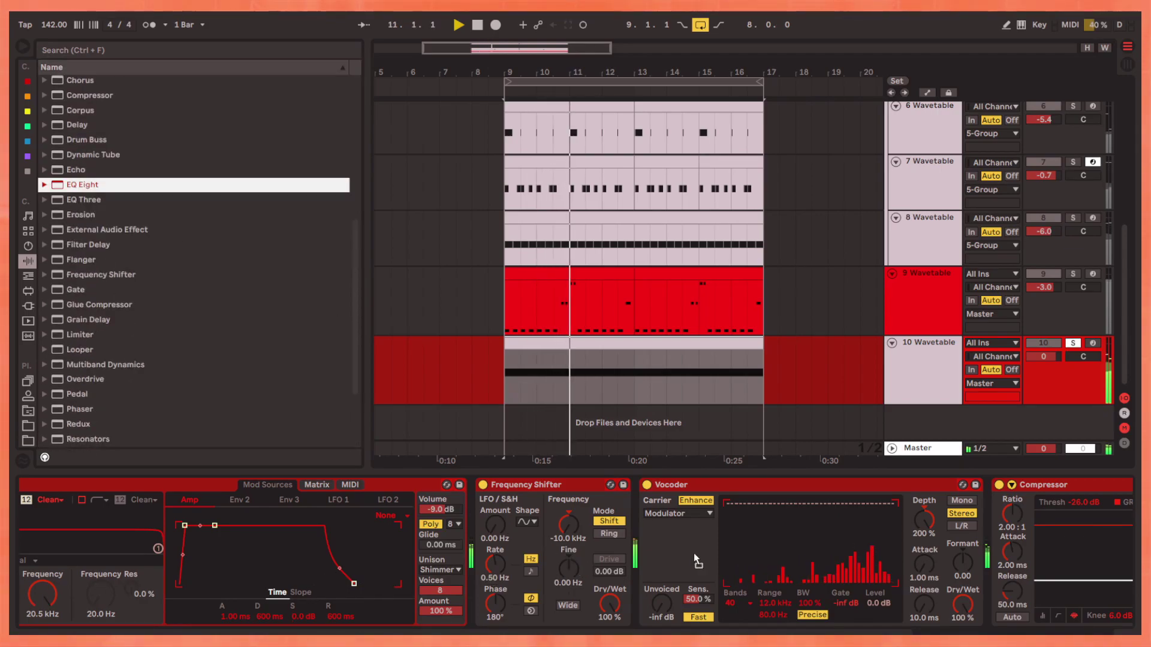
Add EQ Eight with band 2 lowered and an LFO Frequency Shifter ahead of the Vocoder
left_click_drag(697, 561, 640, 551)
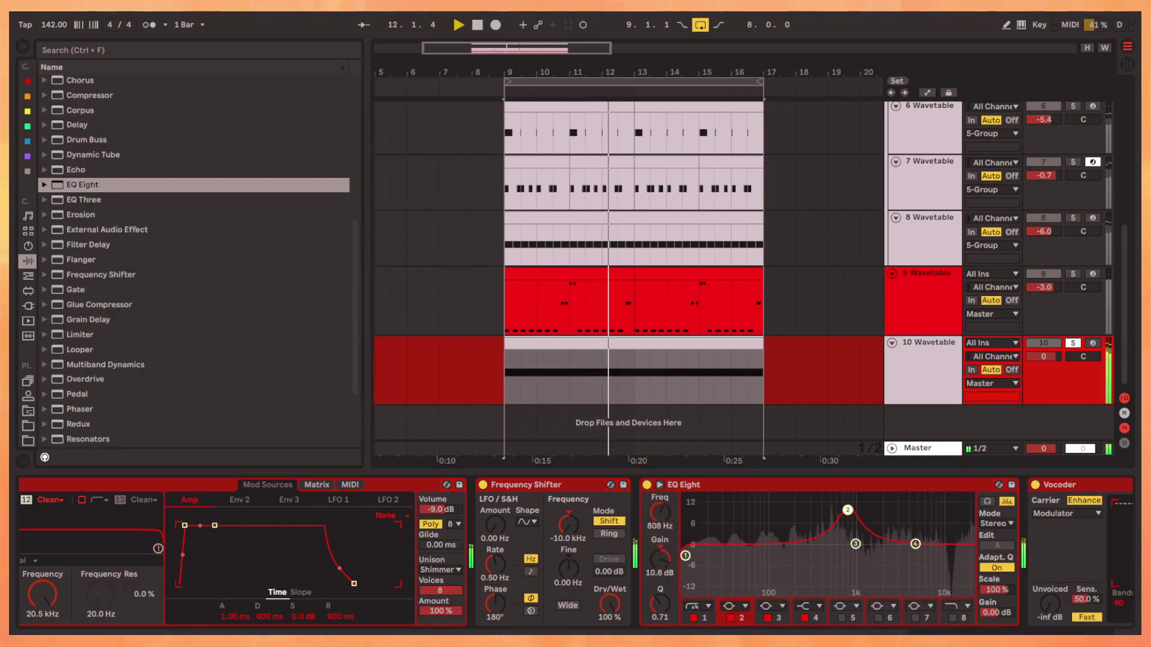
left_click_drag(847, 510, 849, 527)
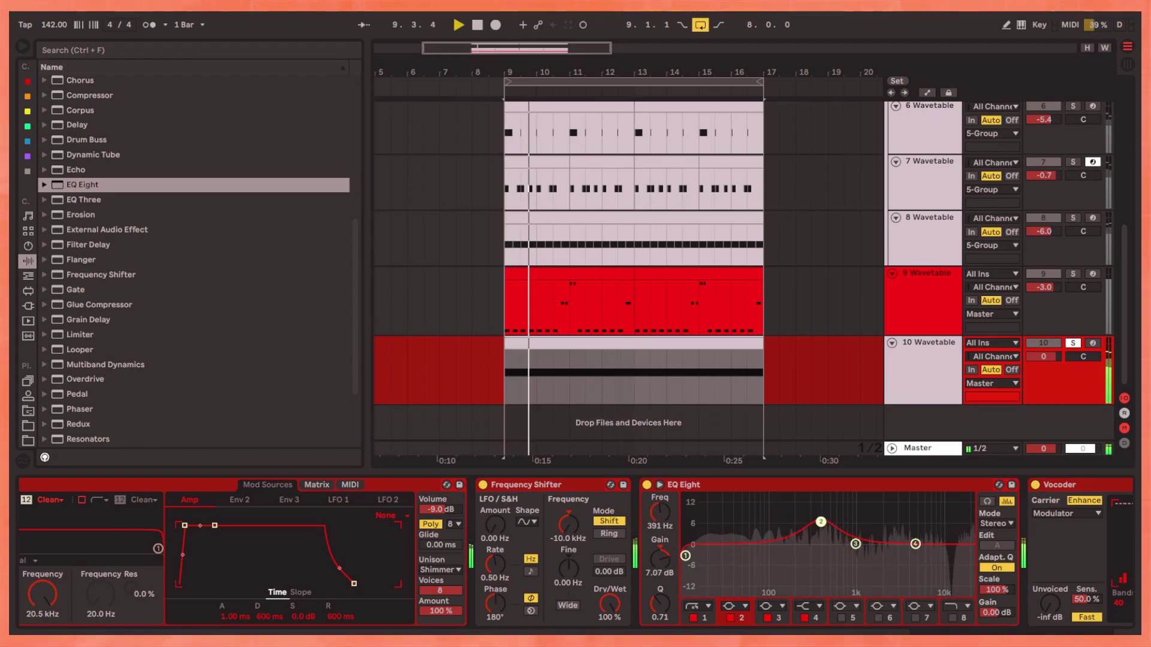
left_click_drag(101, 275, 1115, 557)
mouse_move(608, 523)
left_mouse_down()
mouse_move(609, 504)
mouse_move(611, 529)
left_mouse_up()
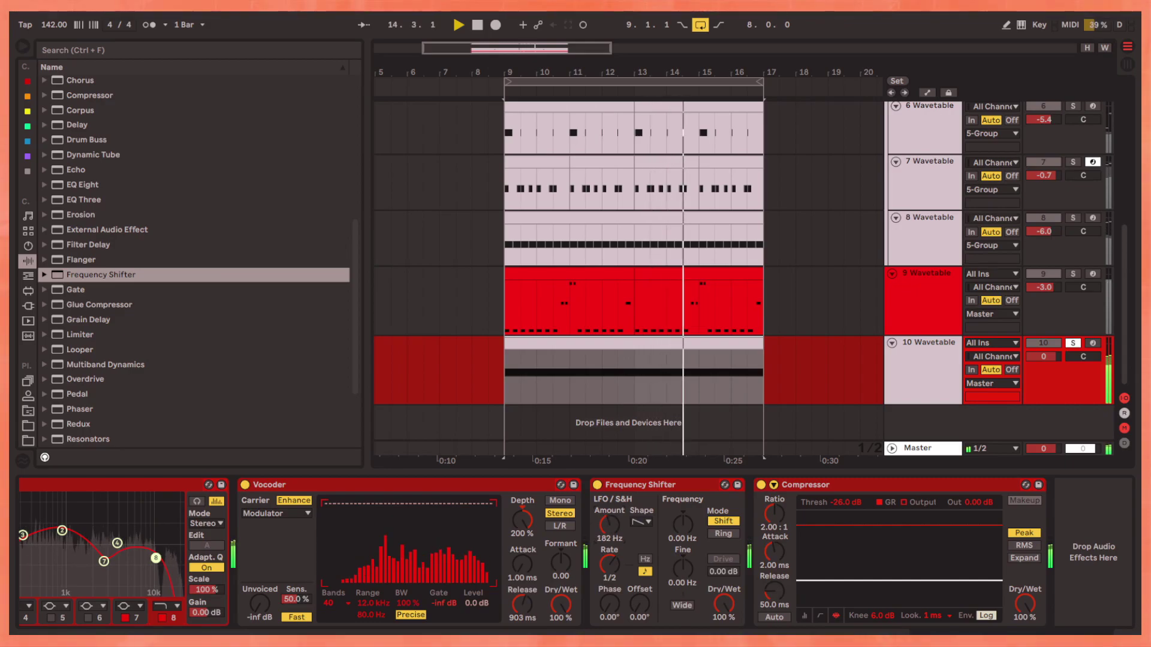
left_click_drag(641, 484, 297, 486)
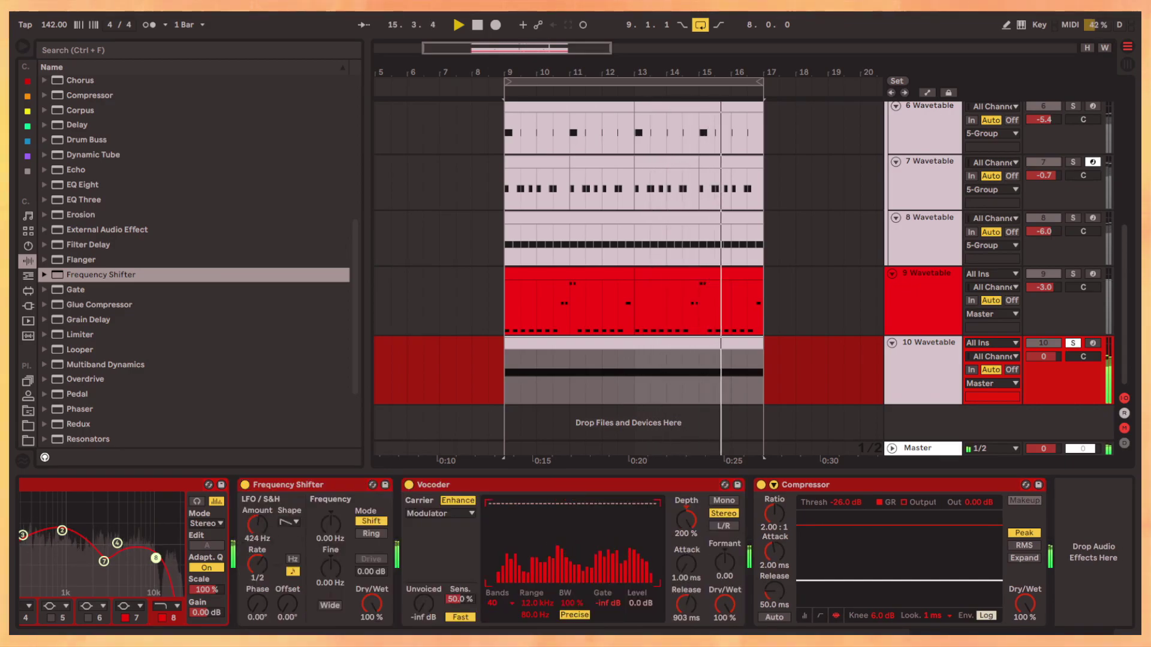
Set the shifter LFO amount to 697 Hz and lengthen Vocoder attack and release
left_click_drag(257, 524, 258, 513)
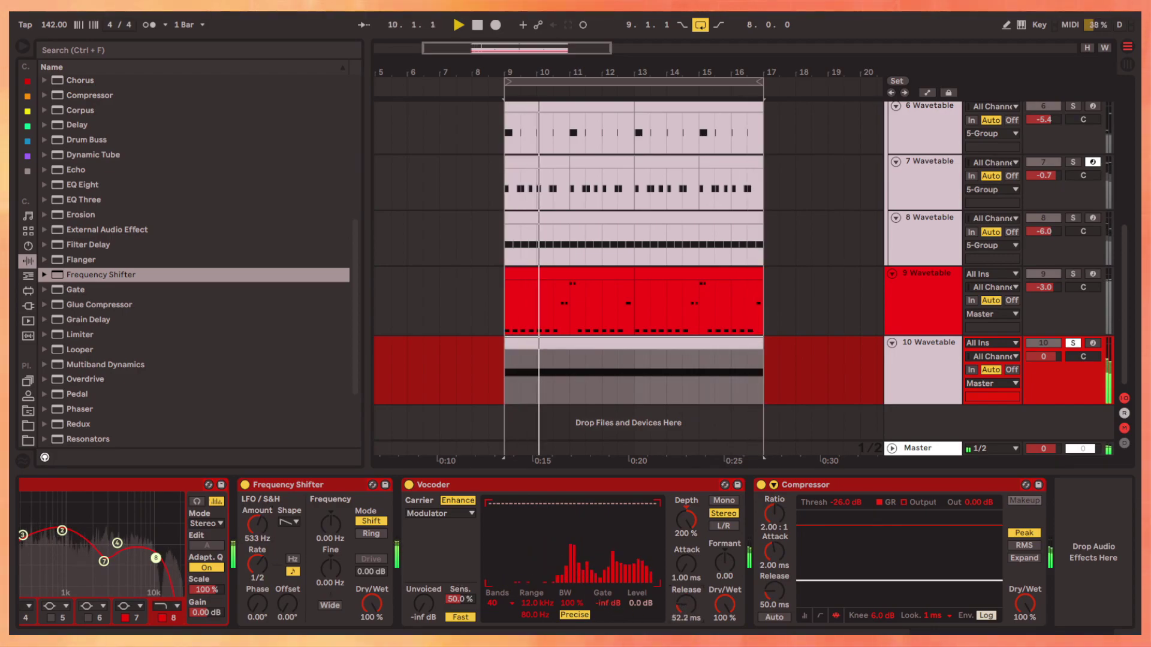
left_click_drag(641, 602, 641, 589)
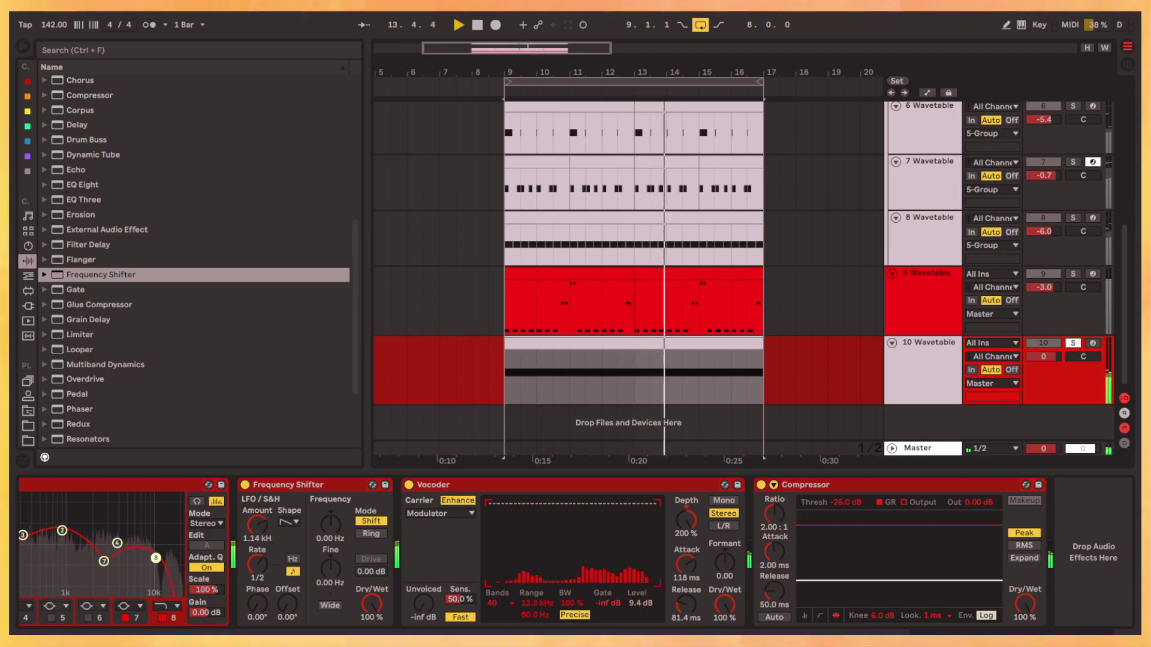
left_click_drag(257, 524, 258, 539)
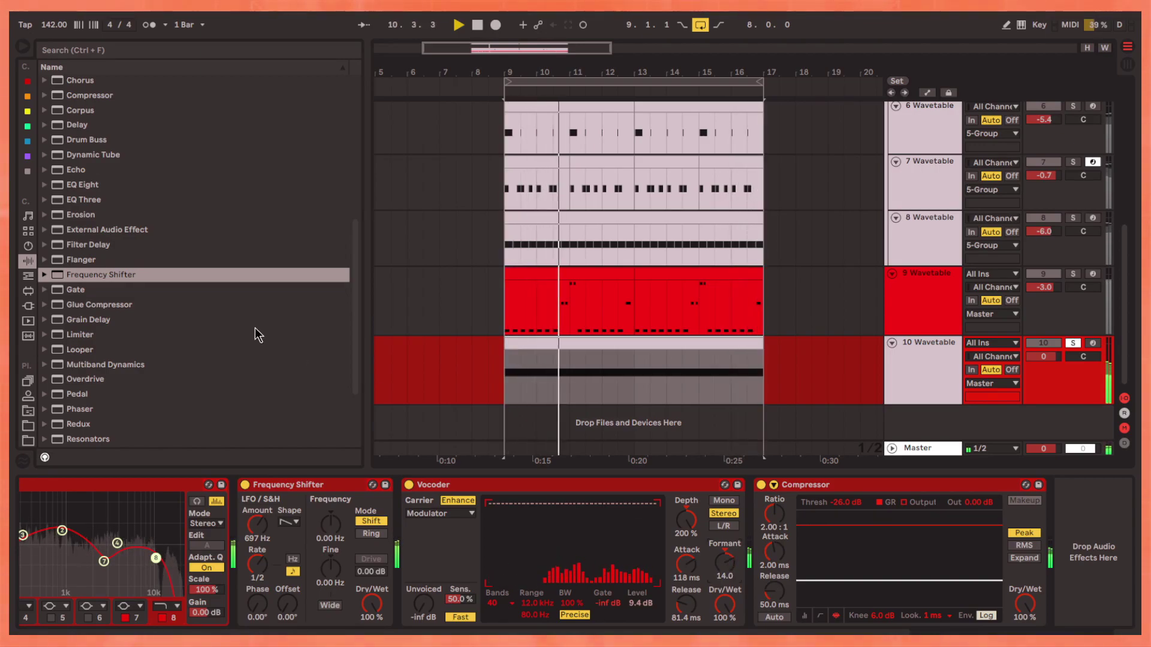
scroll(254, 335, "up", 2)
Add an EQ Eight and sidechain the Compressor from 1-Instrument Post FX
double_click(82, 237)
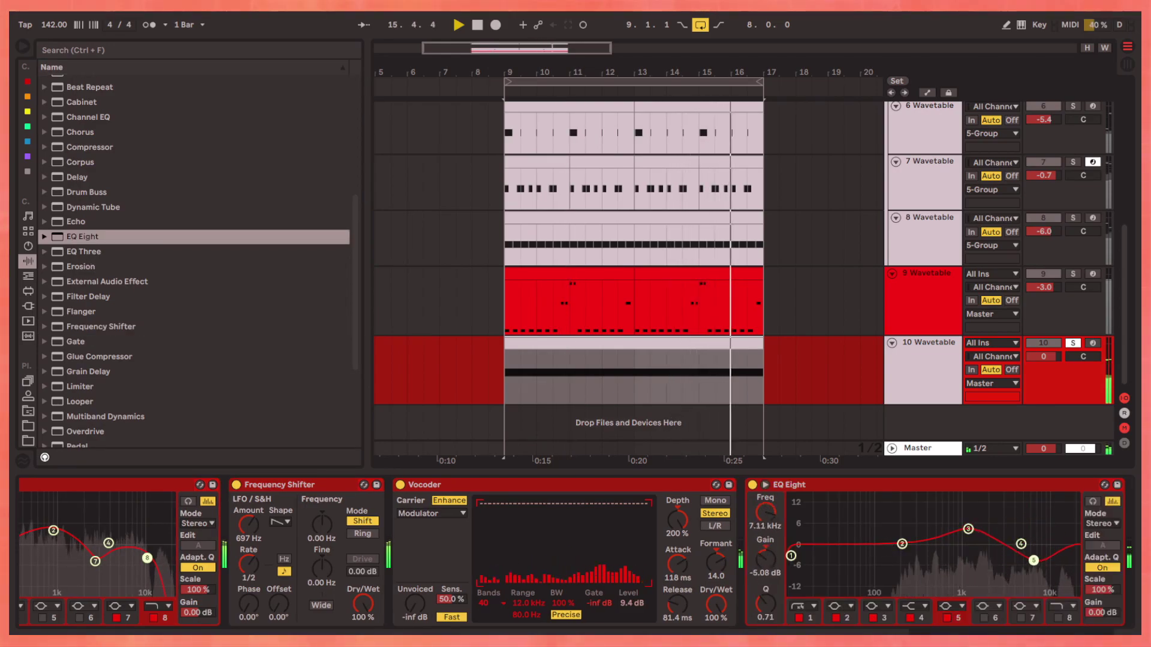
left_click(802, 537)
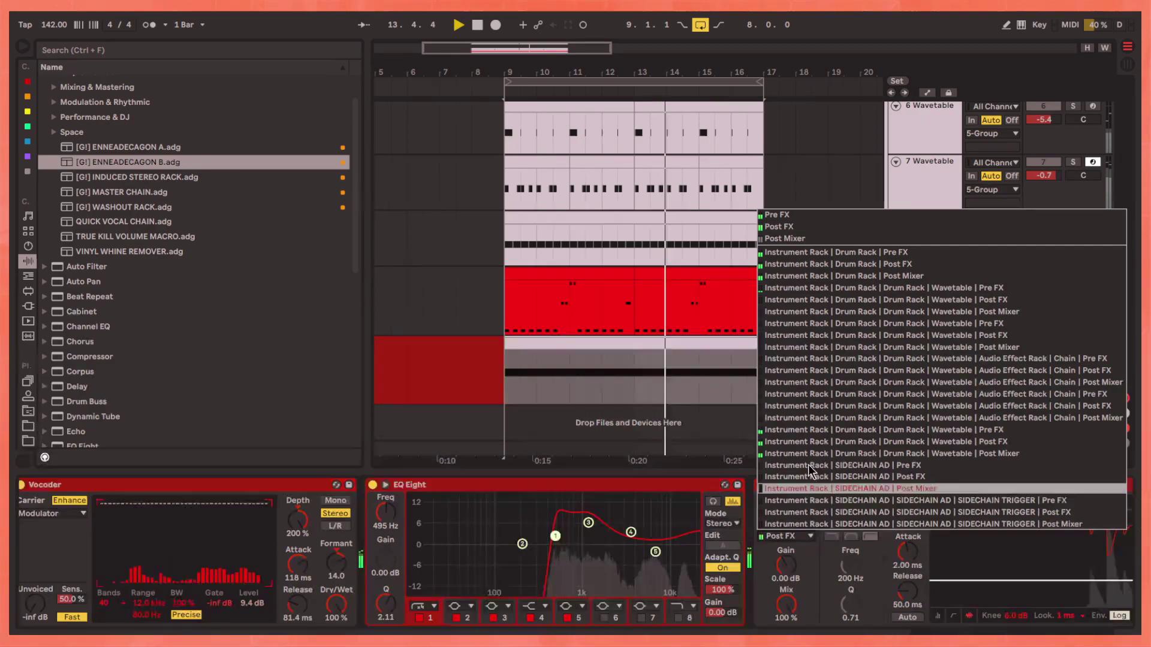
left_click(872, 477)
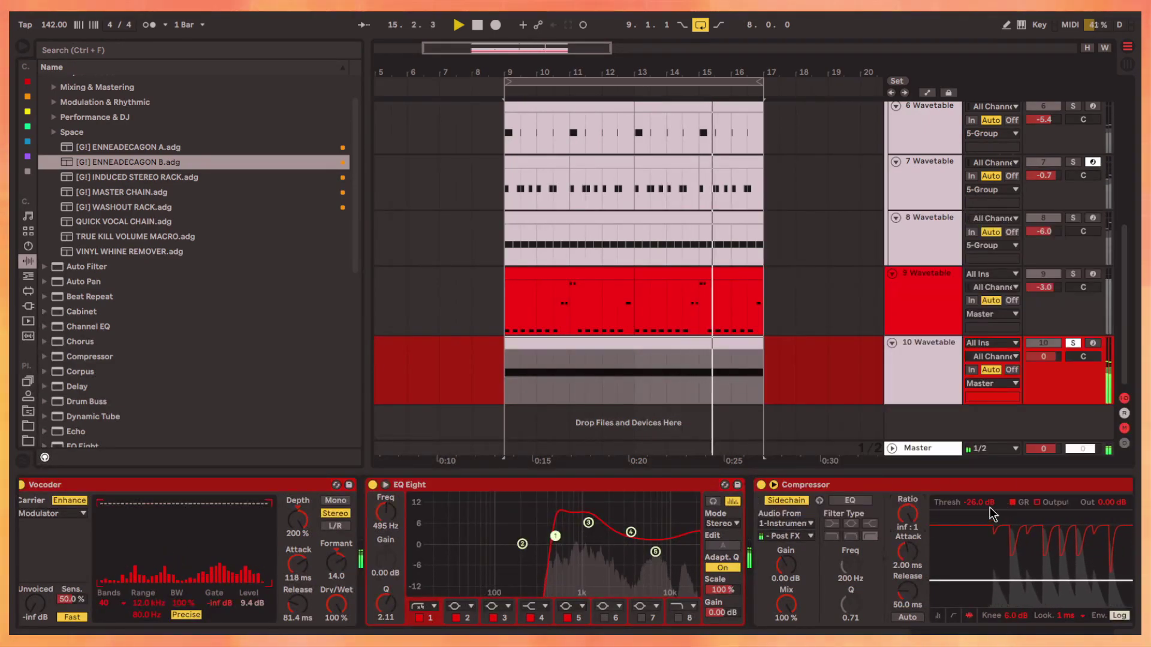
Lower track 10 to -15.1 dB, checking it unsoloed before soloing again
left_click_drag(1035, 358, 1036, 413)
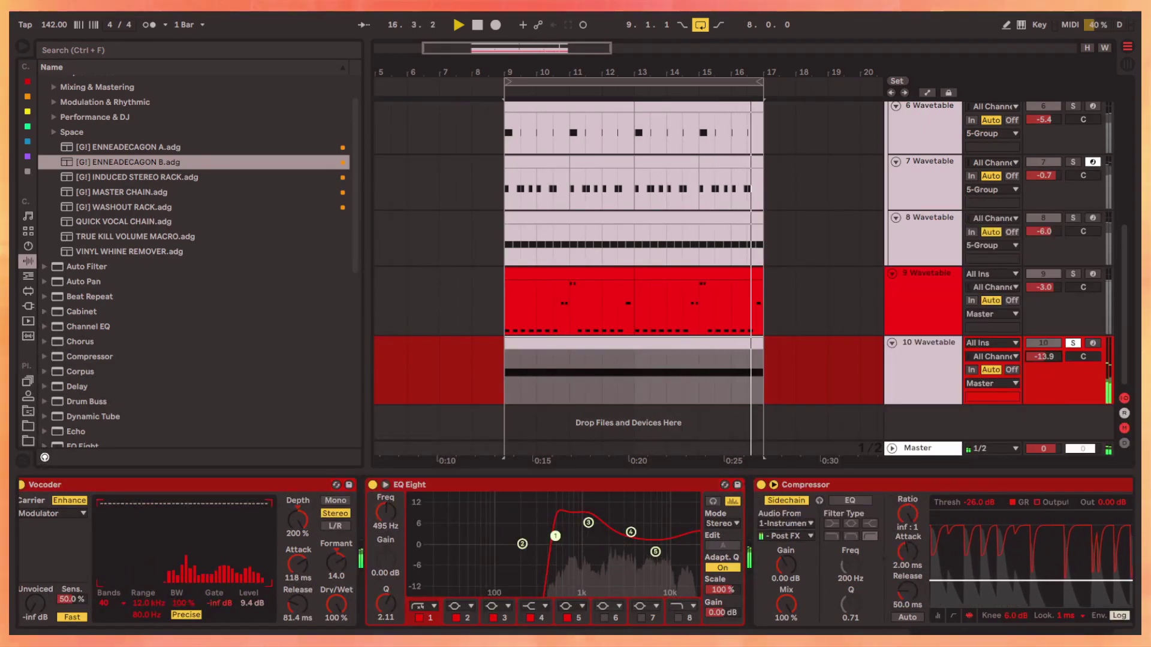
left_click(1071, 344)
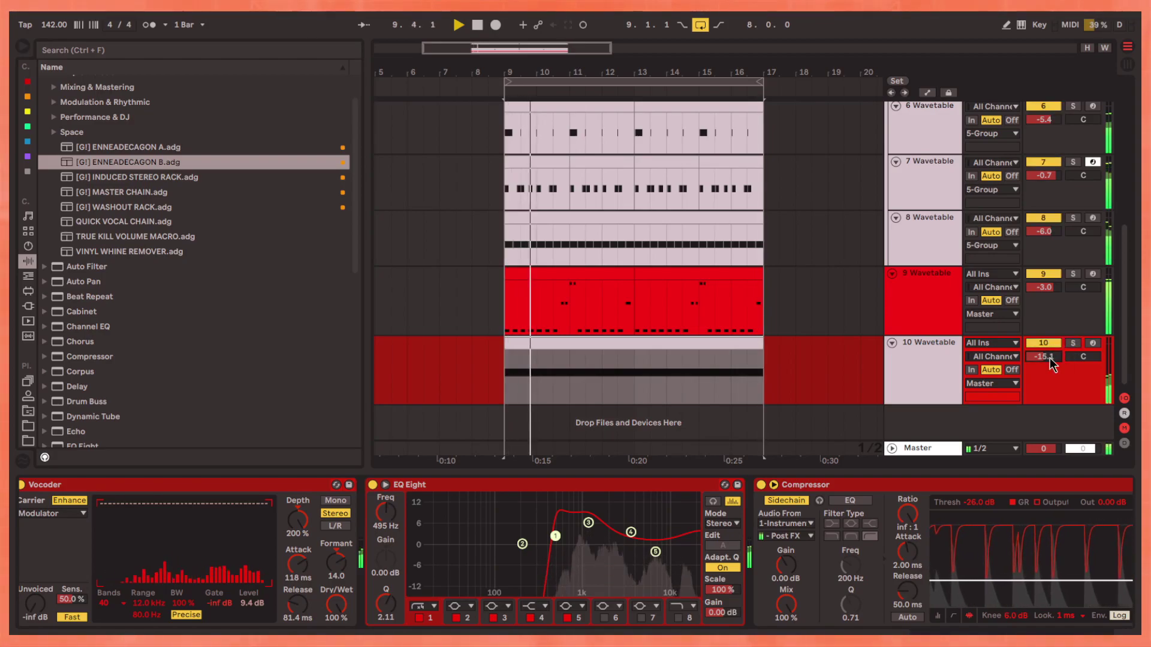
scroll(575, 554, "up", 5)
scroll(576, 552, "down", 2)
scroll(576, 553, "down", 3)
left_click(1071, 344)
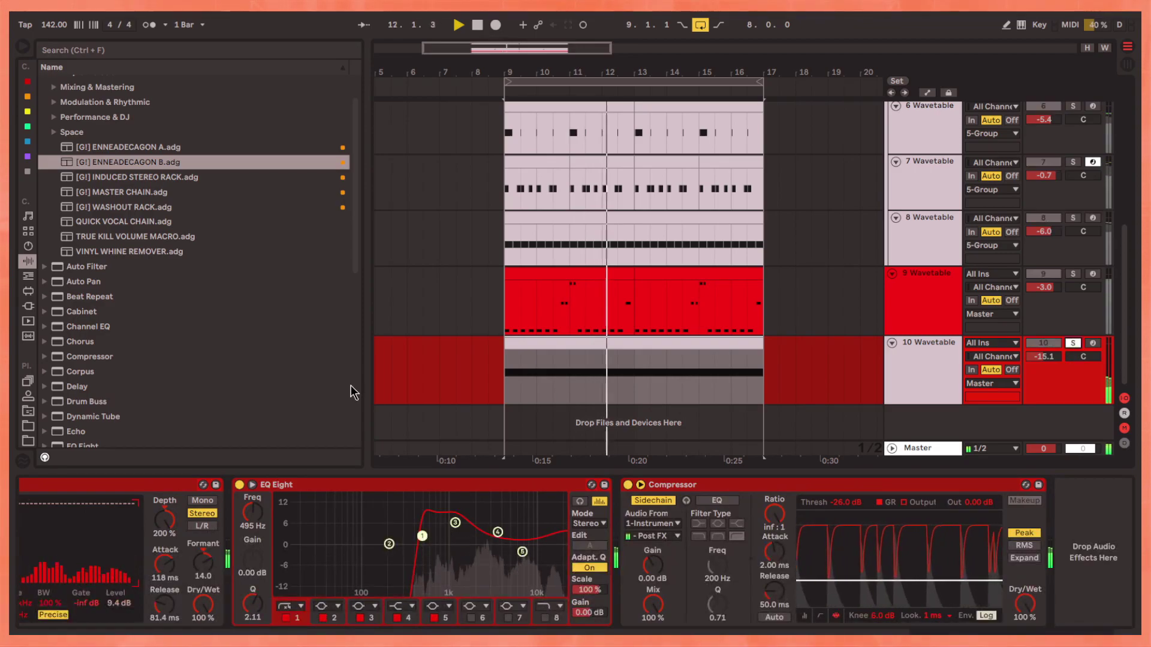
Switch off the Compressor and add Auto Pan to the chain
left_click(641, 484)
scroll(156, 261, "up", 2)
left_click(133, 335)
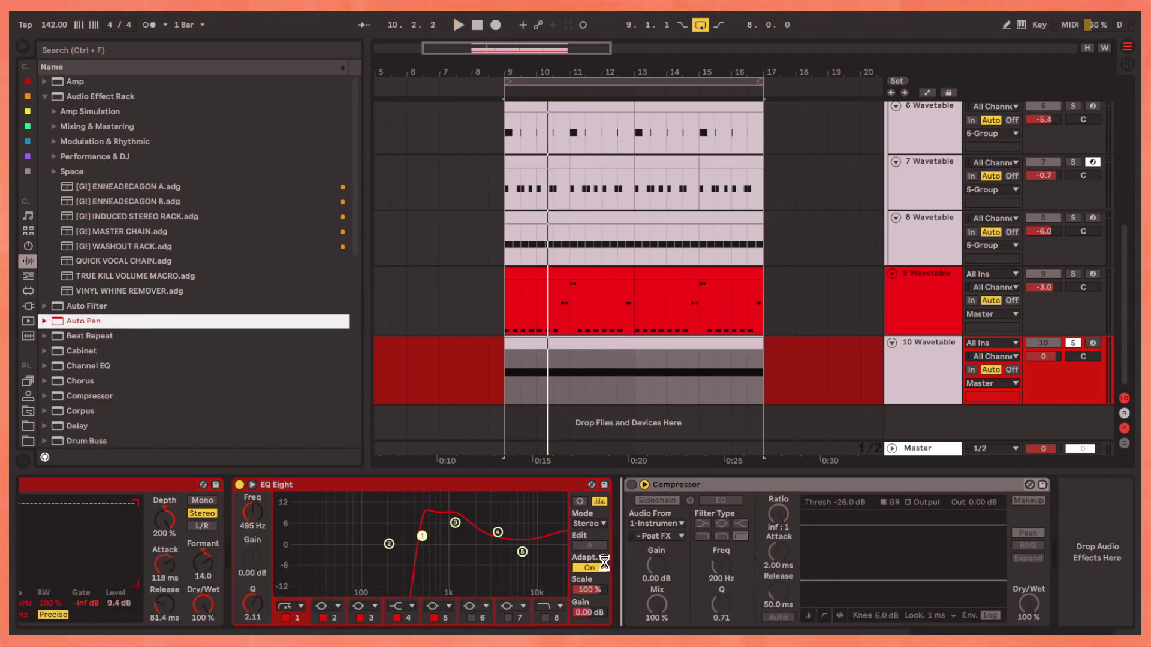
left_click_drag(83, 322, 616, 540)
Set Auto Pan to 1/4 rate, 96.9% amount and 180° offset, then load OTT
left_click_drag(681, 588, 701, 621)
key("space")
left_click_drag(641, 565, 640, 503)
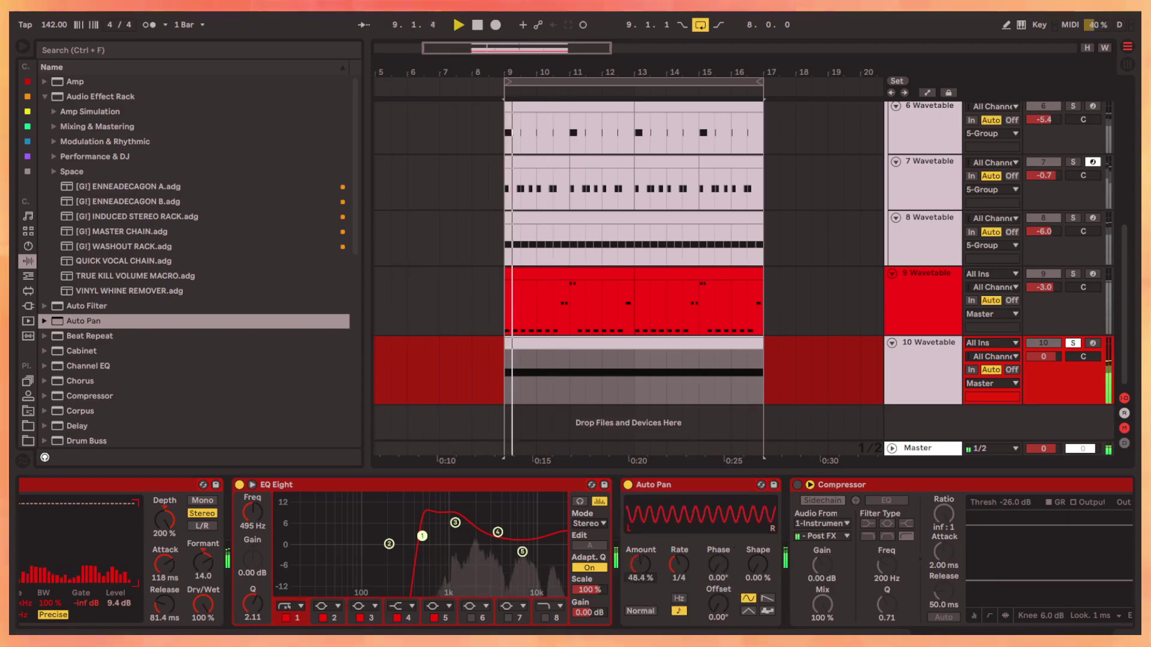
left_click_drag(728, 605, 729, 539)
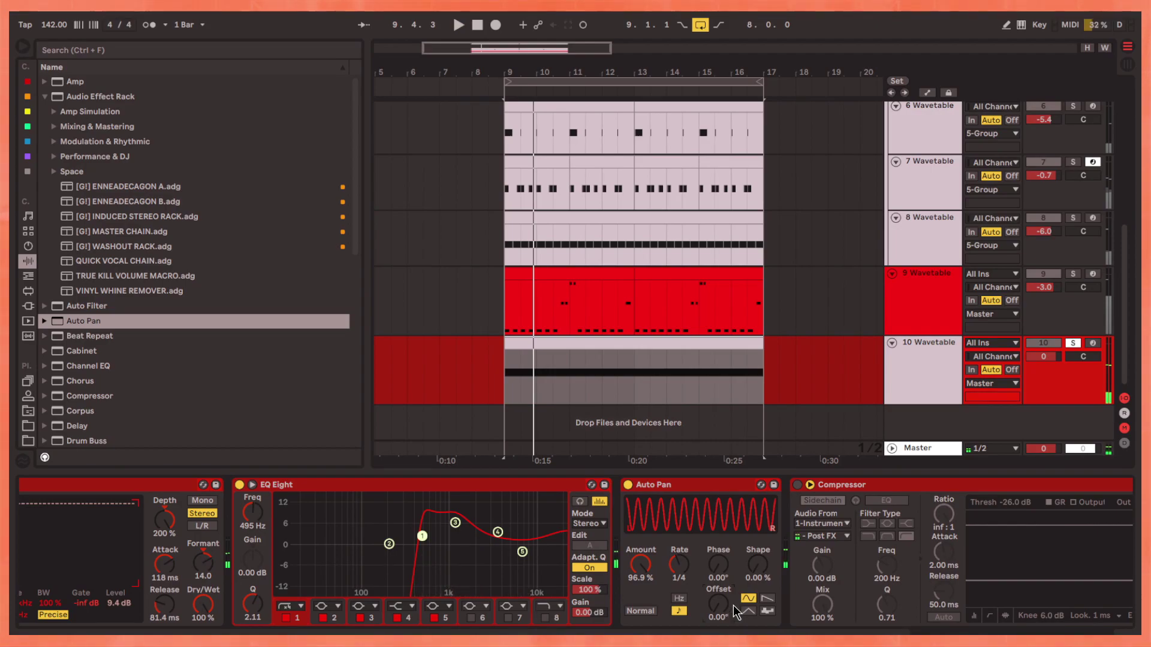
key("space")
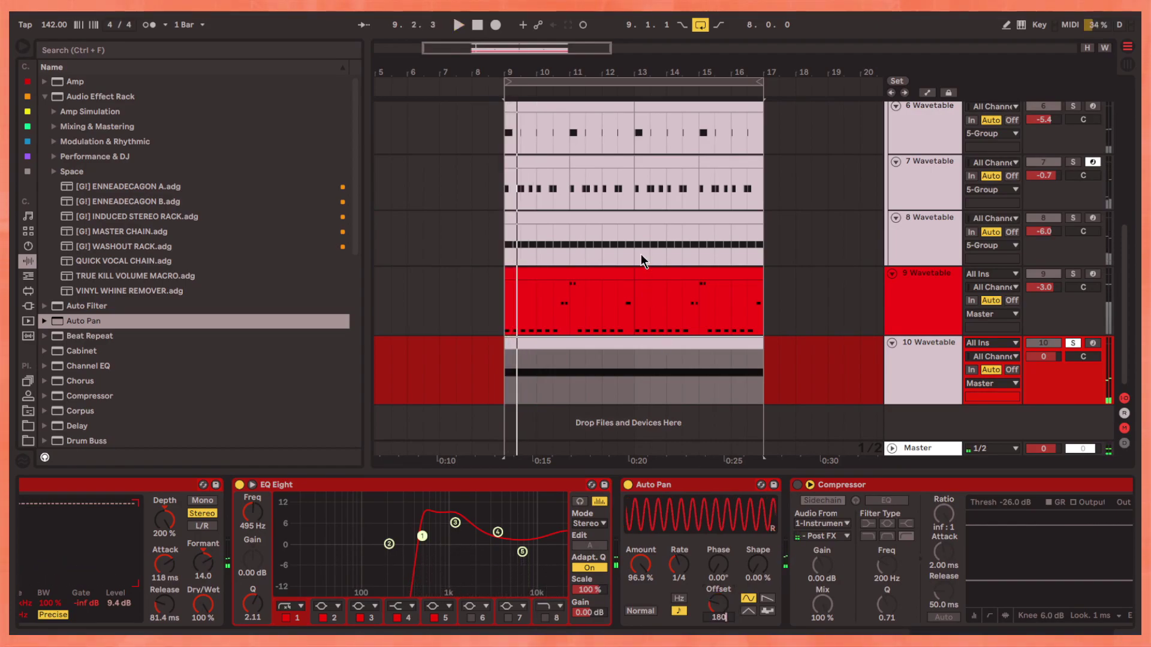
key("space")
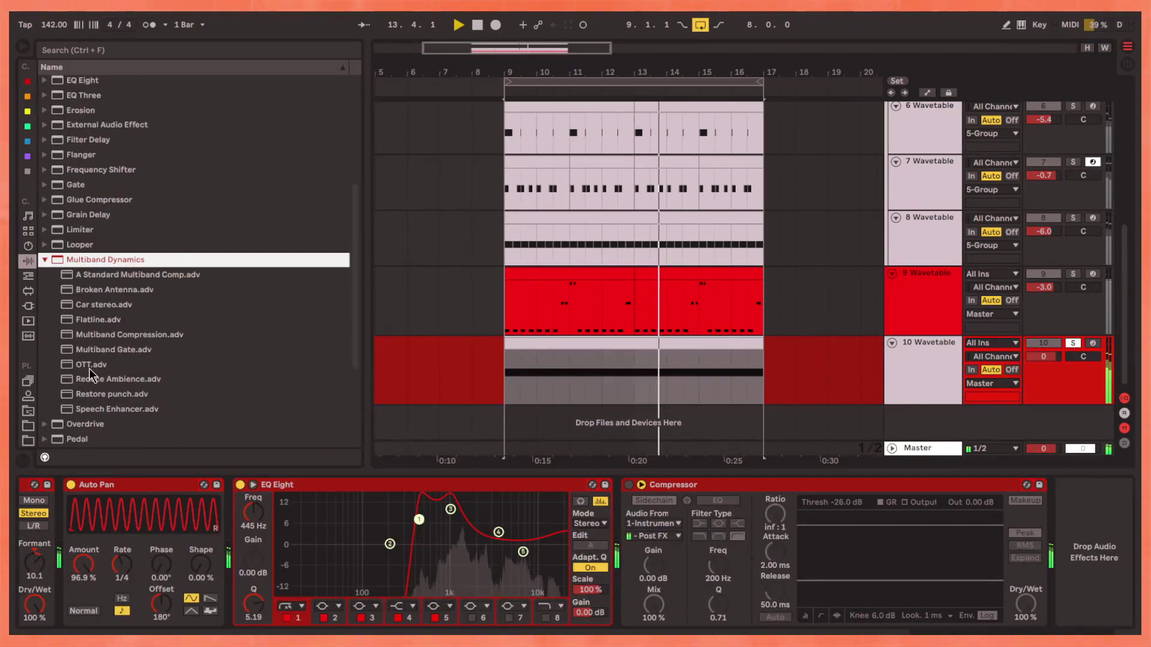
double_click(90, 366)
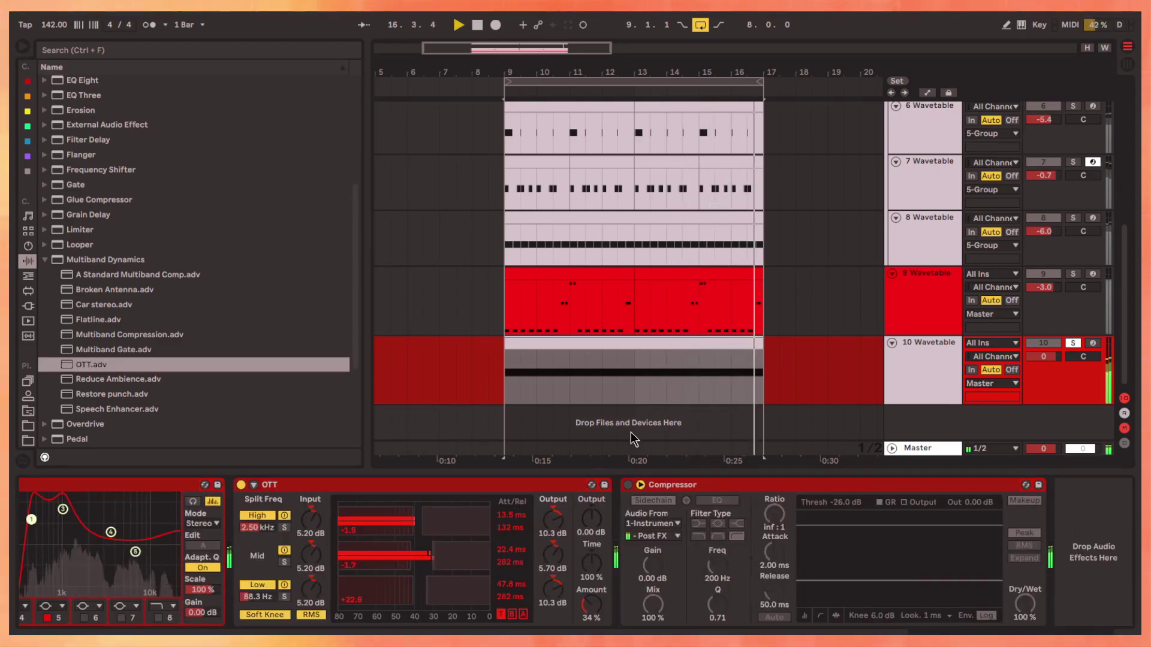
scroll(219, 244, "up", 5)
Add the saved WASHOUT RACK and then a Delay after OTT on track 10
left_click(54, 95)
left_click_drag(125, 246, 823, 552)
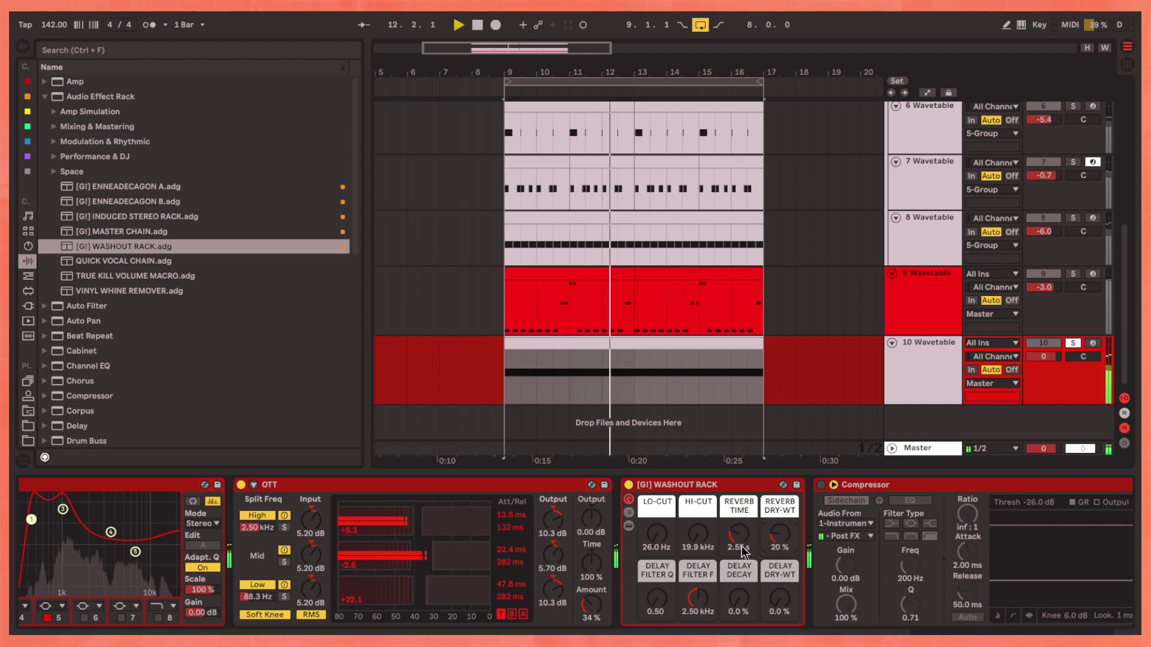
scroll(219, 393, "down", 5)
scroll(170, 368, "down", 10)
scroll(147, 371, "down", 5)
scroll(90, 205, "up", 5)
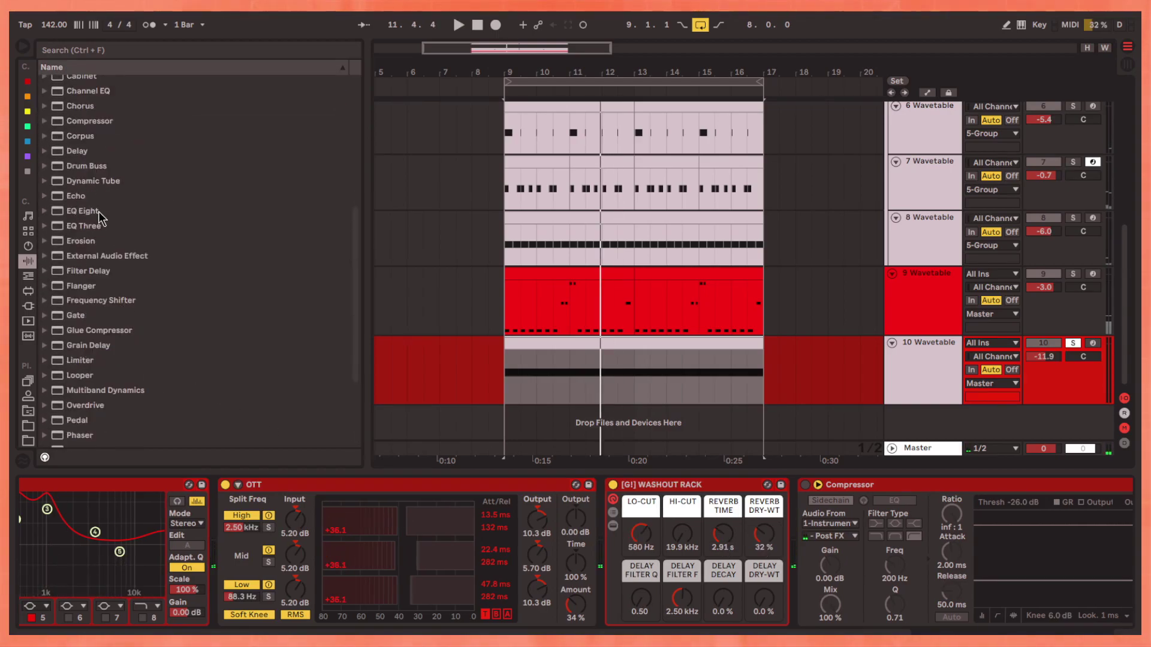
left_click_drag(495, 404, 796, 549)
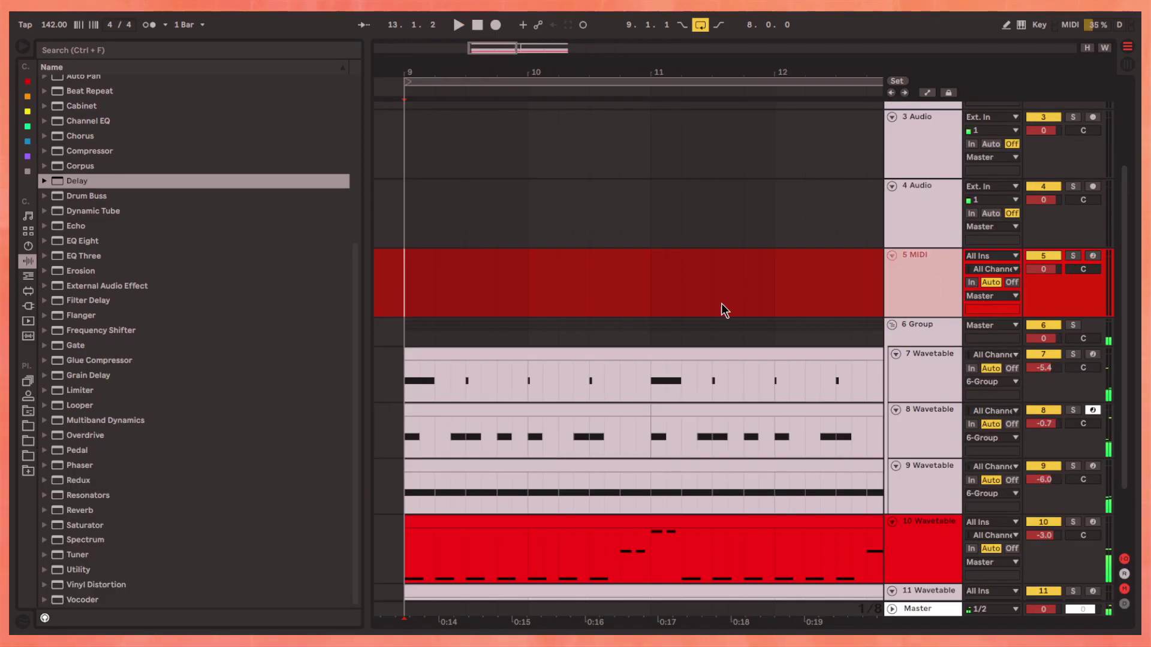
scroll(404, 276, "up", 3)
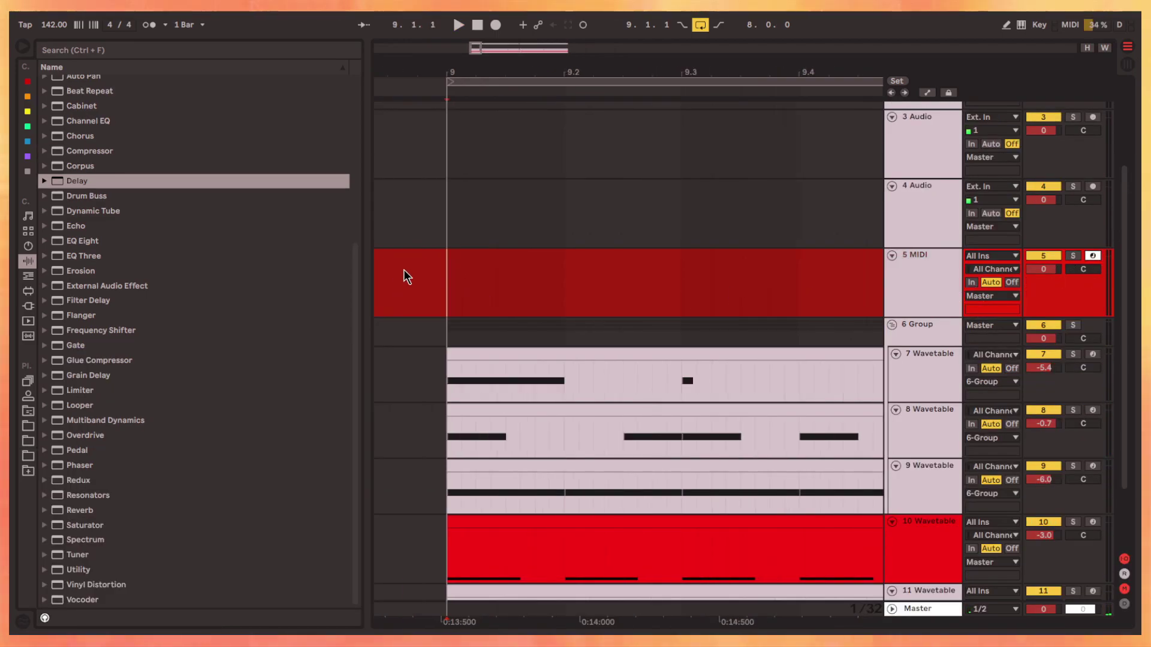
Select the new MIDI track and load Wavetable onto it
key("space")
left_click(447, 380)
key("Up")
key("Up")
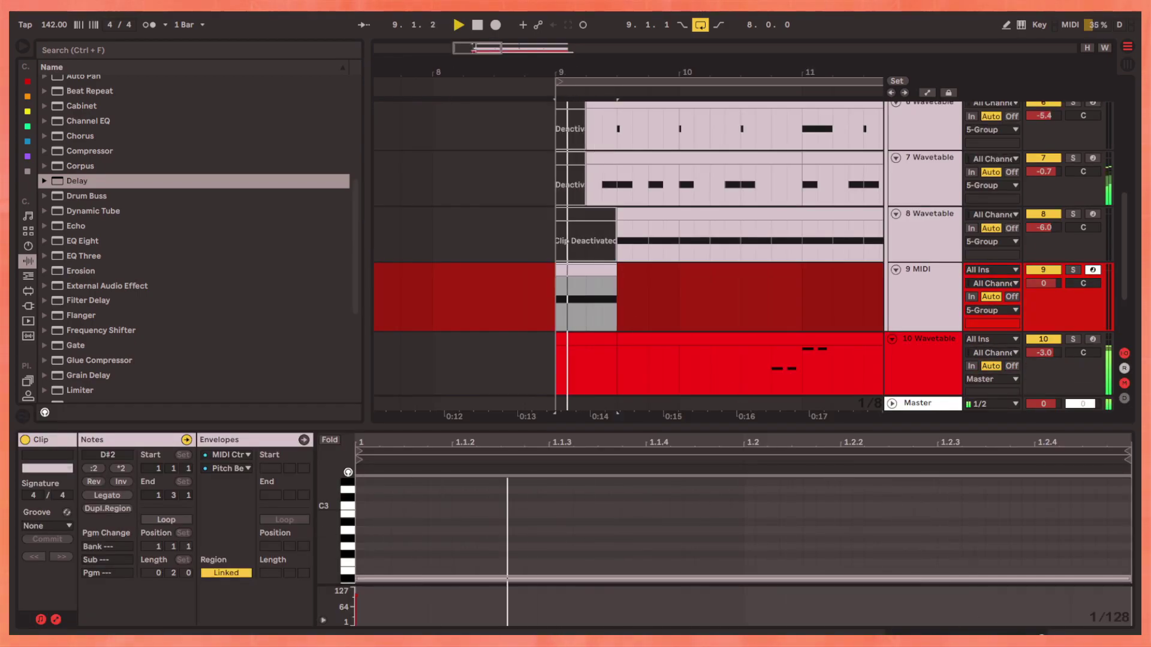
key("space")
key("shift+Tab")
left_click(25, 246)
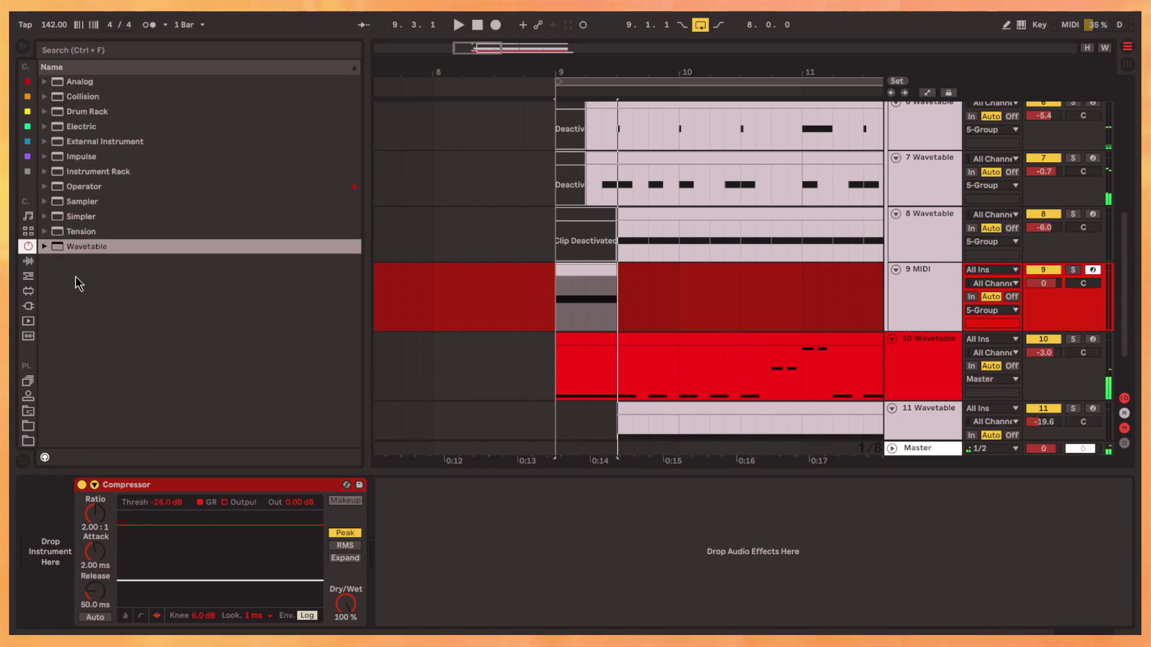
key("Return")
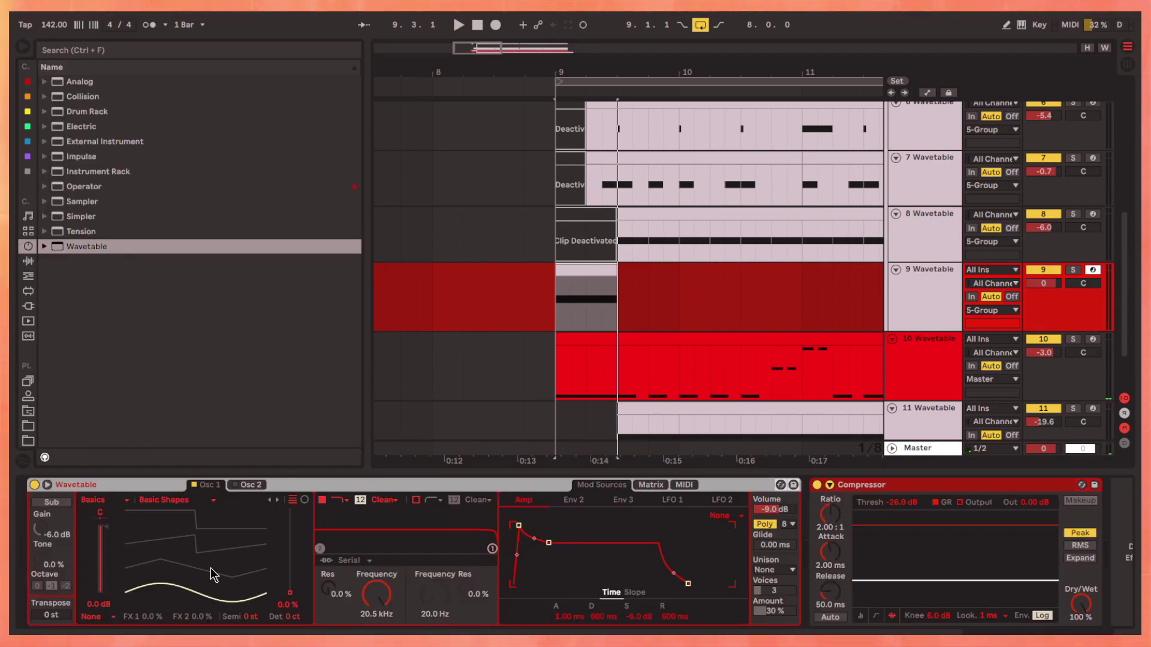
Set Osc 1 to the Distortion Clipped Sweep wavetable and transpose -36 st
left_click(108, 503)
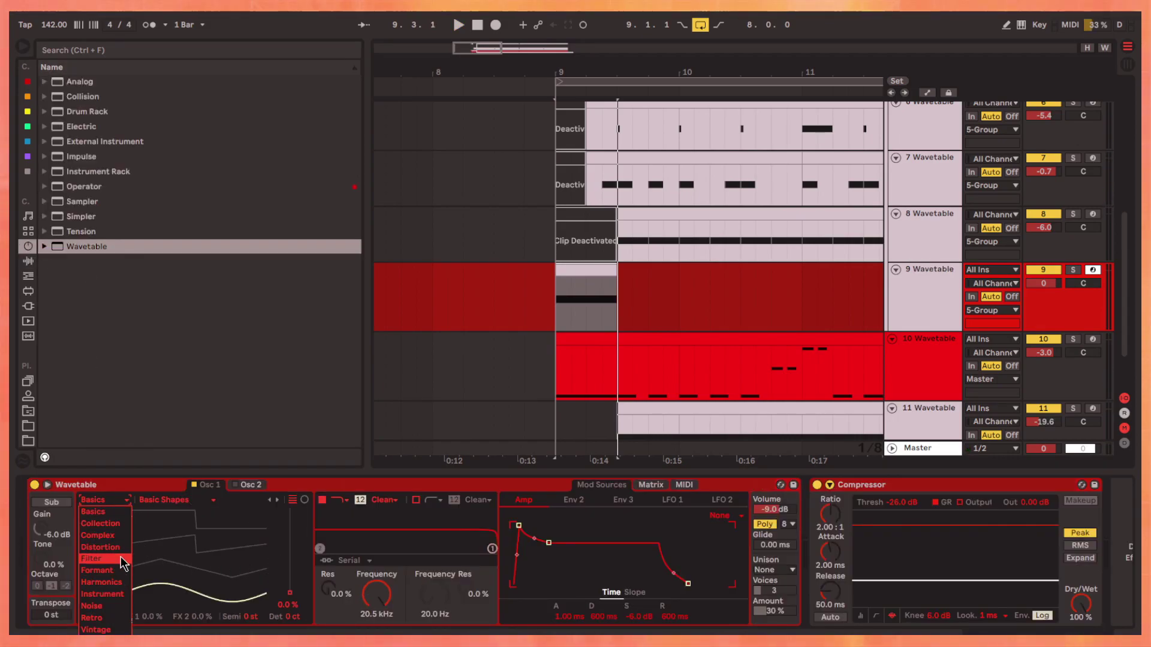
left_click(99, 546)
key("space")
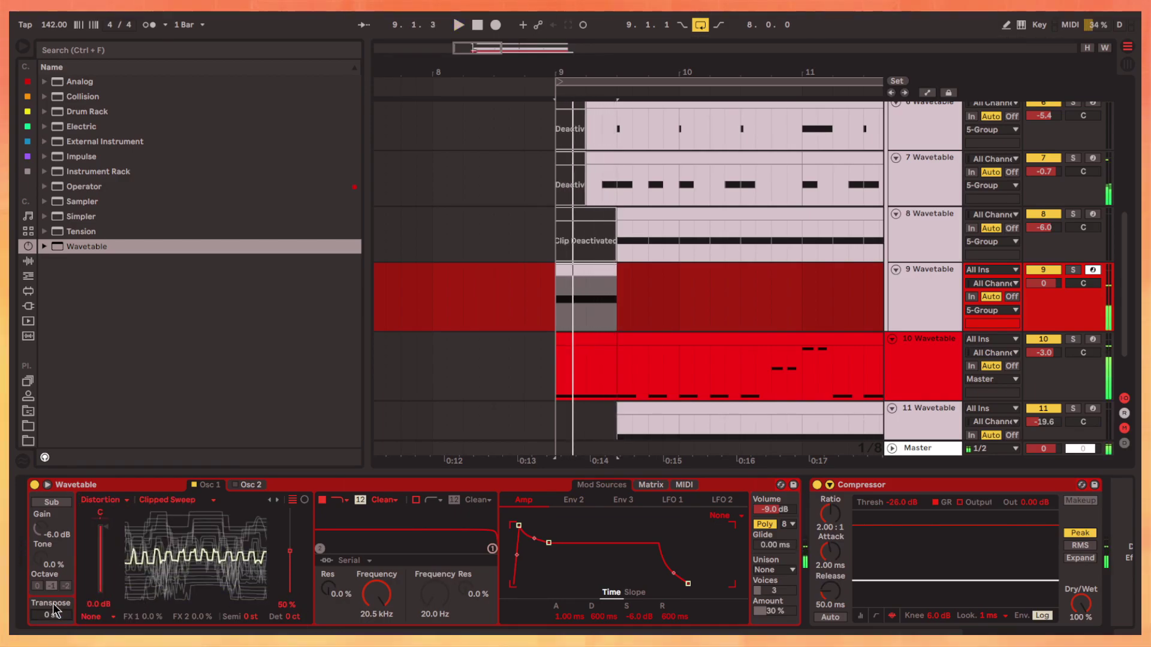
left_click_drag(53, 603, 52, 604)
key("space")
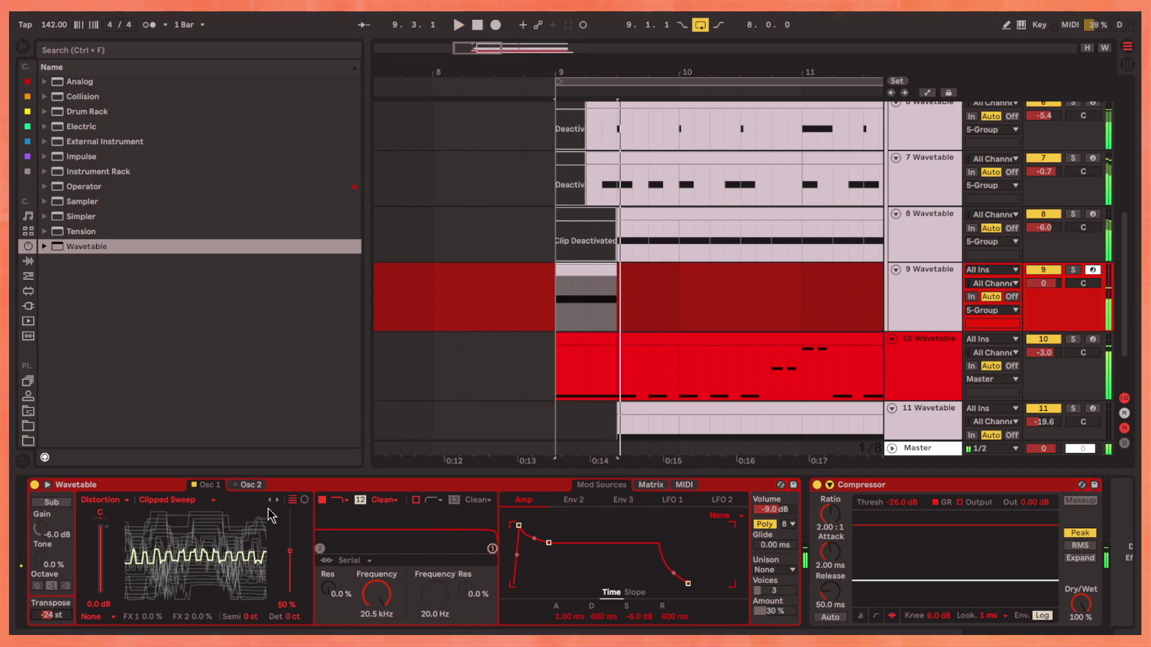
Raise the MIDI matrix pitch-bend range to 12
left_click(689, 486)
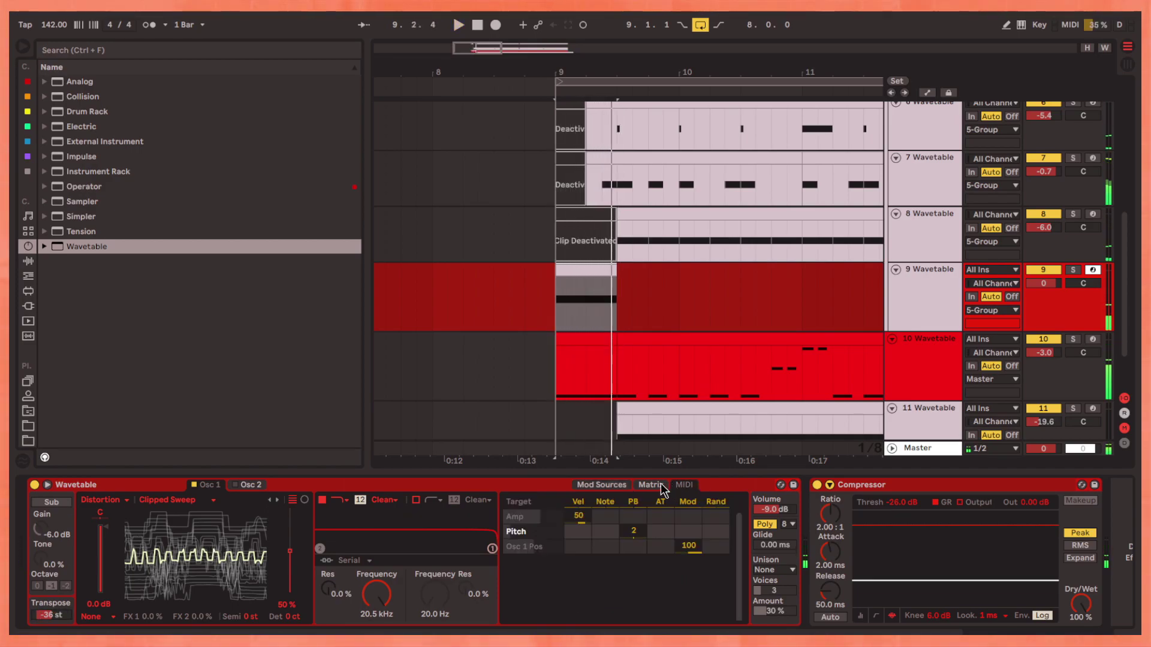
left_click_drag(636, 537, 635, 529)
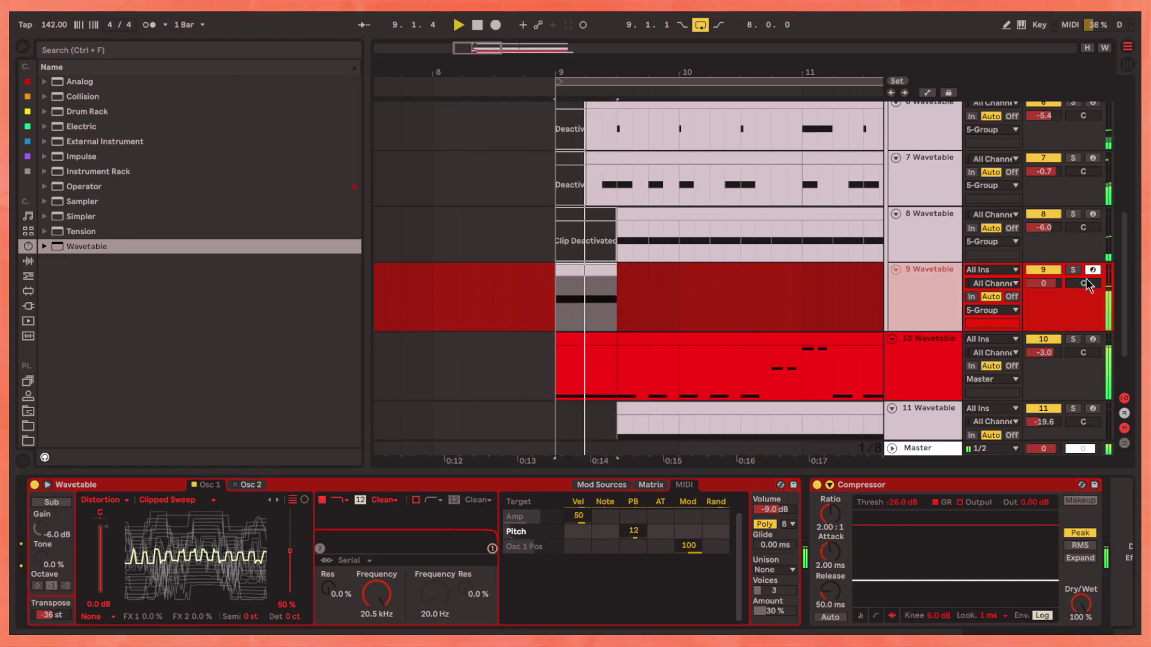
left_click(601, 485)
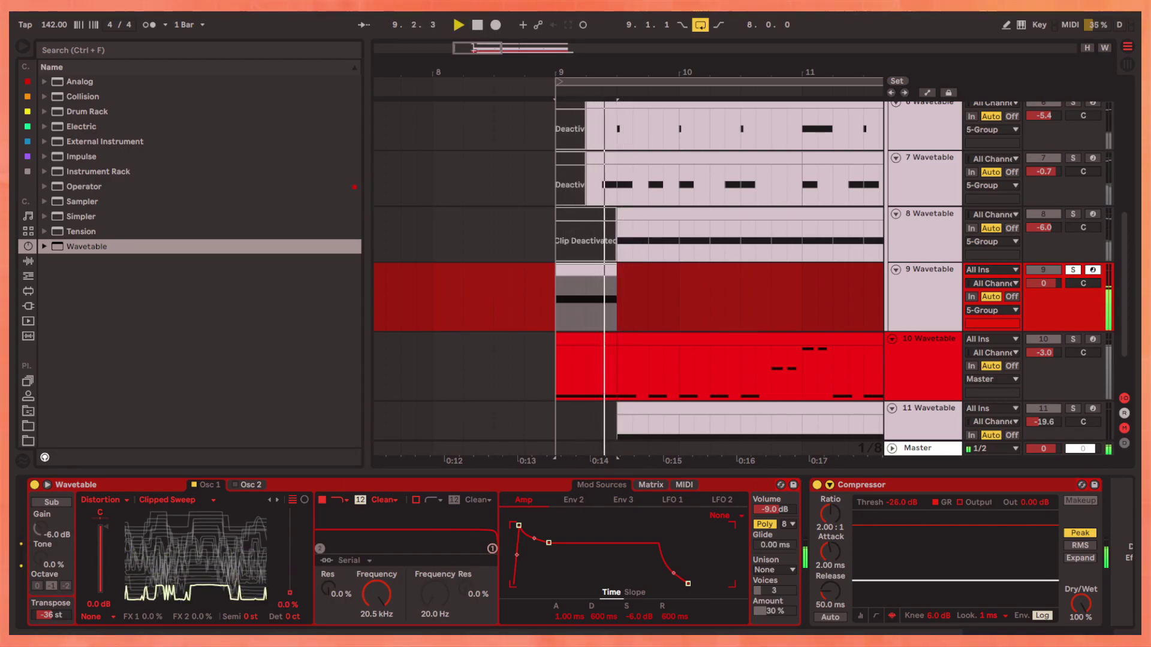
key("space")
key("space")
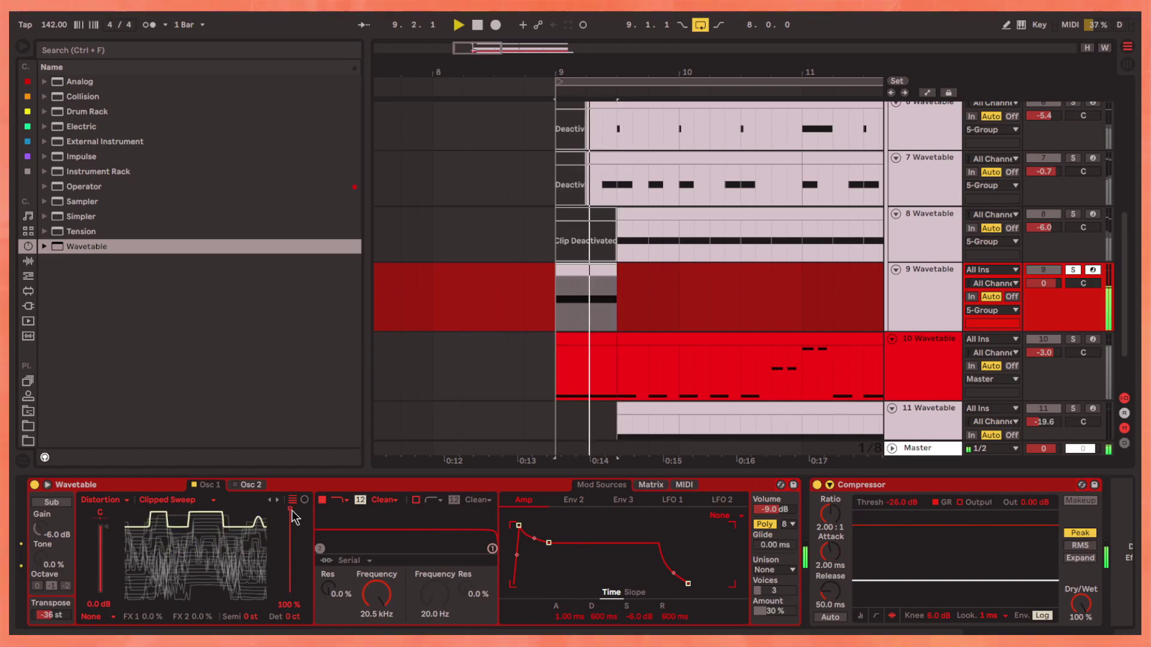
key("space")
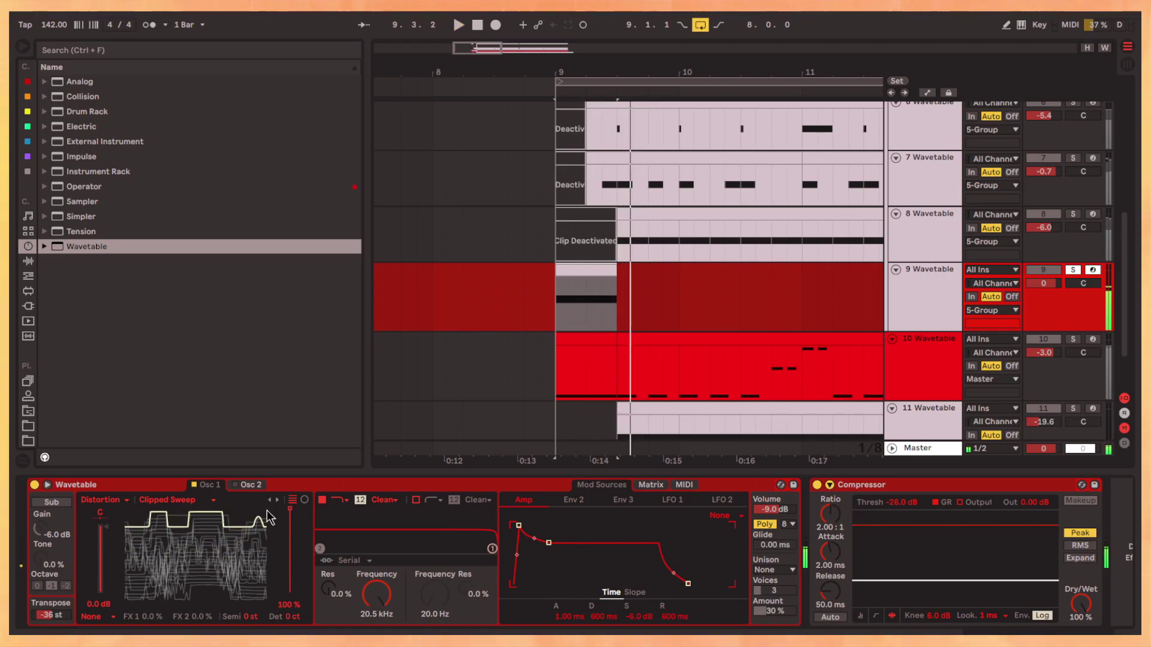
Sweep the Osc 1 wavetable position down to 25%
left_click_drag(289, 510, 290, 593)
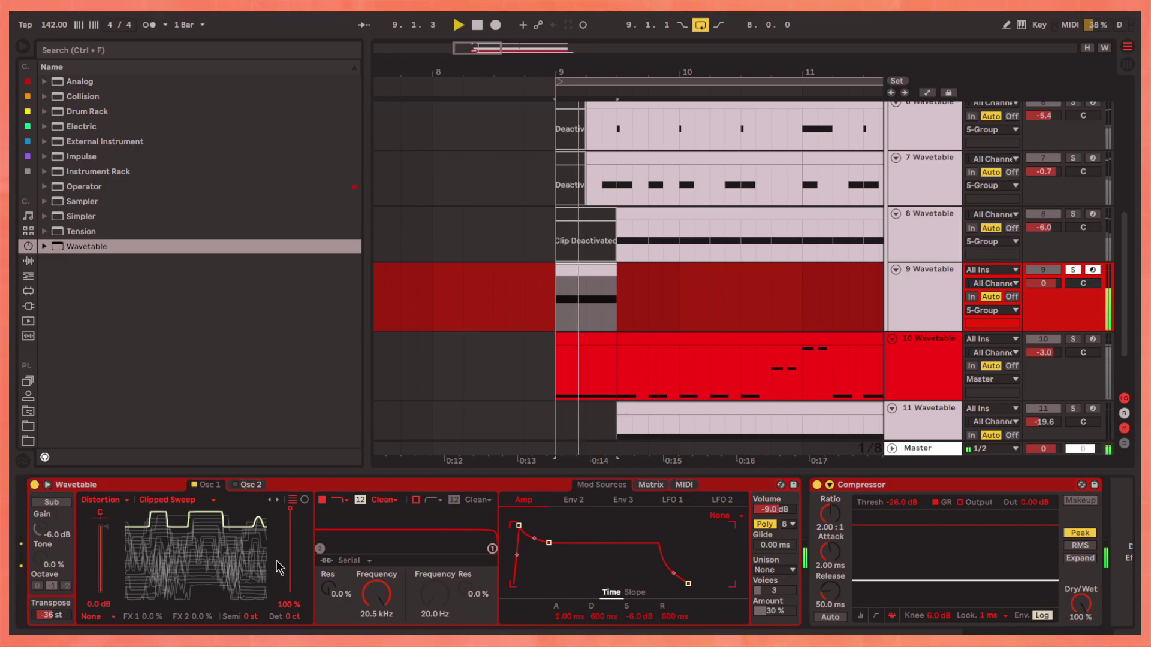
key("space")
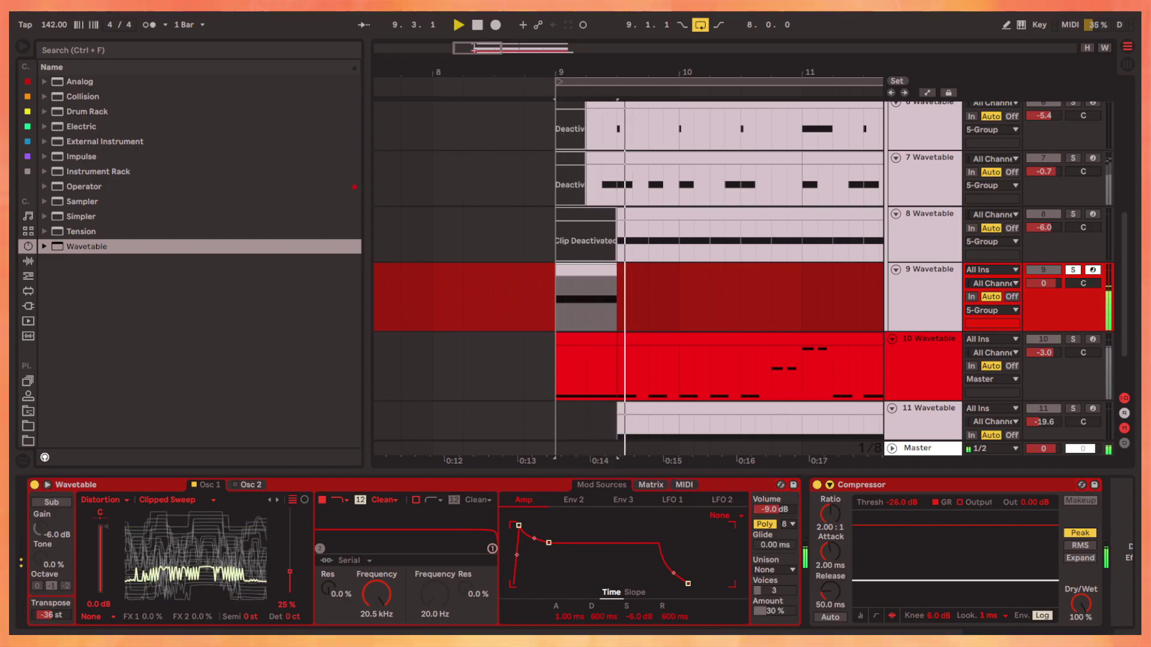
key("space")
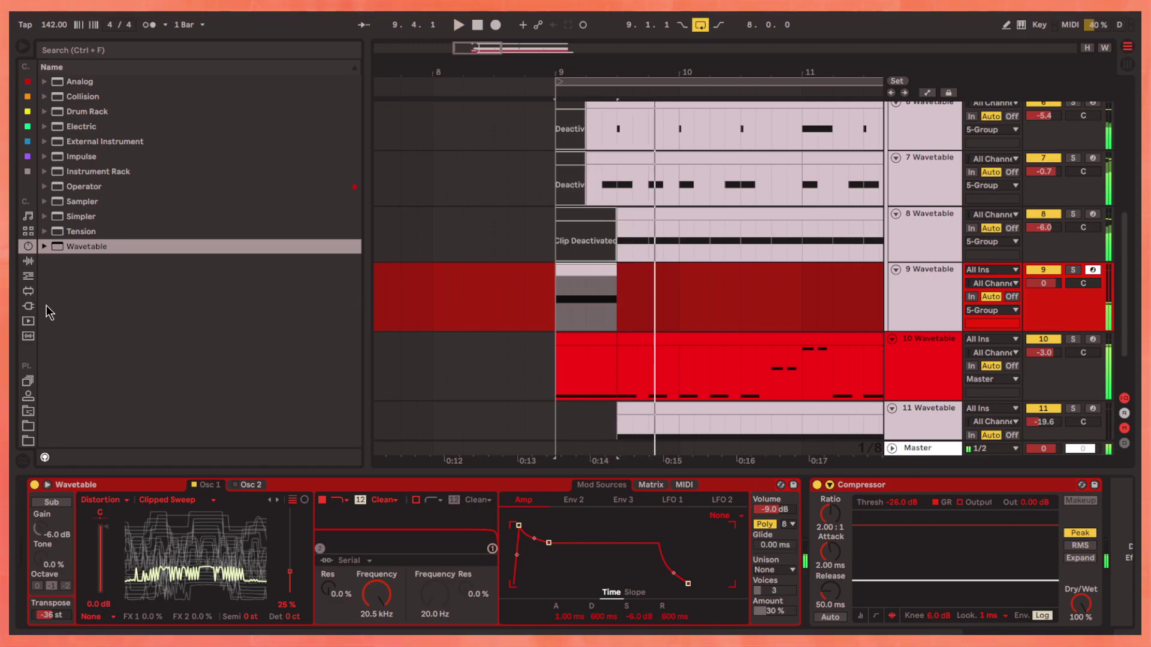
left_click(29, 260)
scroll(141, 270, "down", 3)
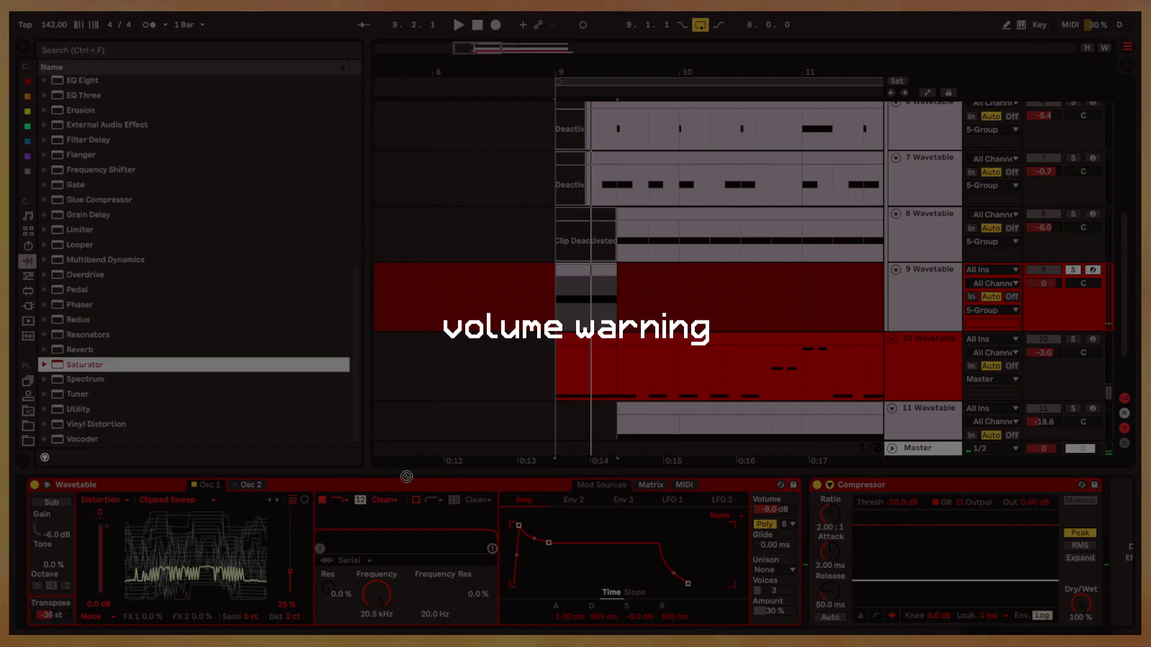
Add a Saturator before the Compressor and change the Wavetable filter type
left_click_drag(406, 477, 792, 538)
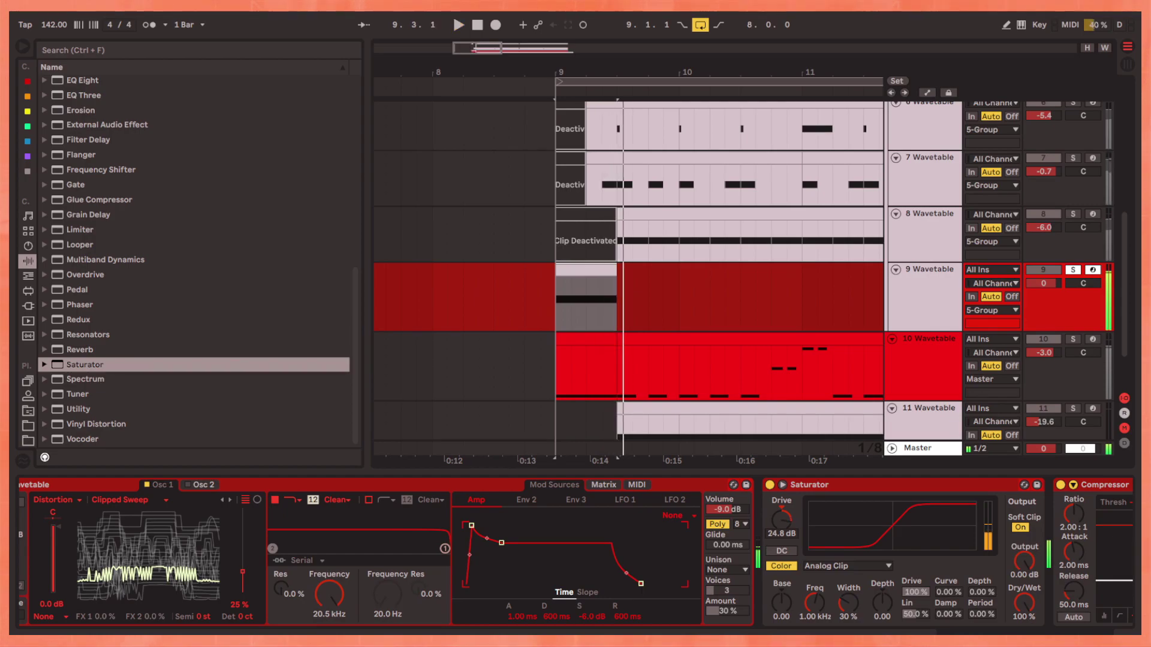
key("space")
left_click(290, 501)
left_click(303, 524)
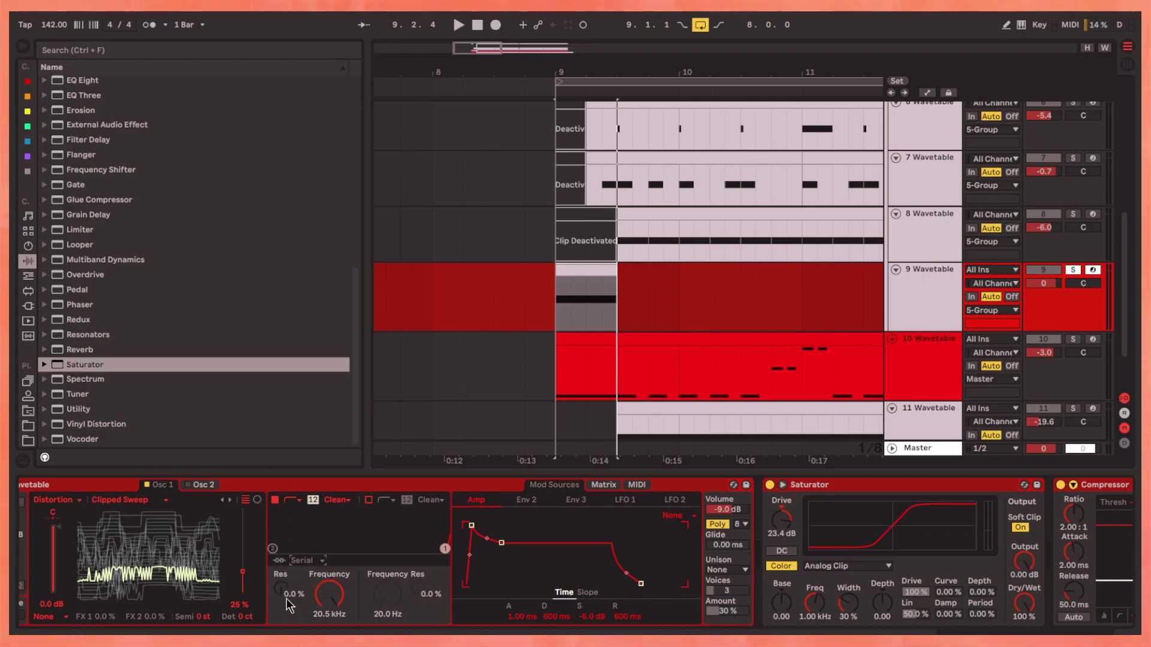
Make Filter 1 frequency fully follow note pitch (100) in the MIDI matrix
key("space")
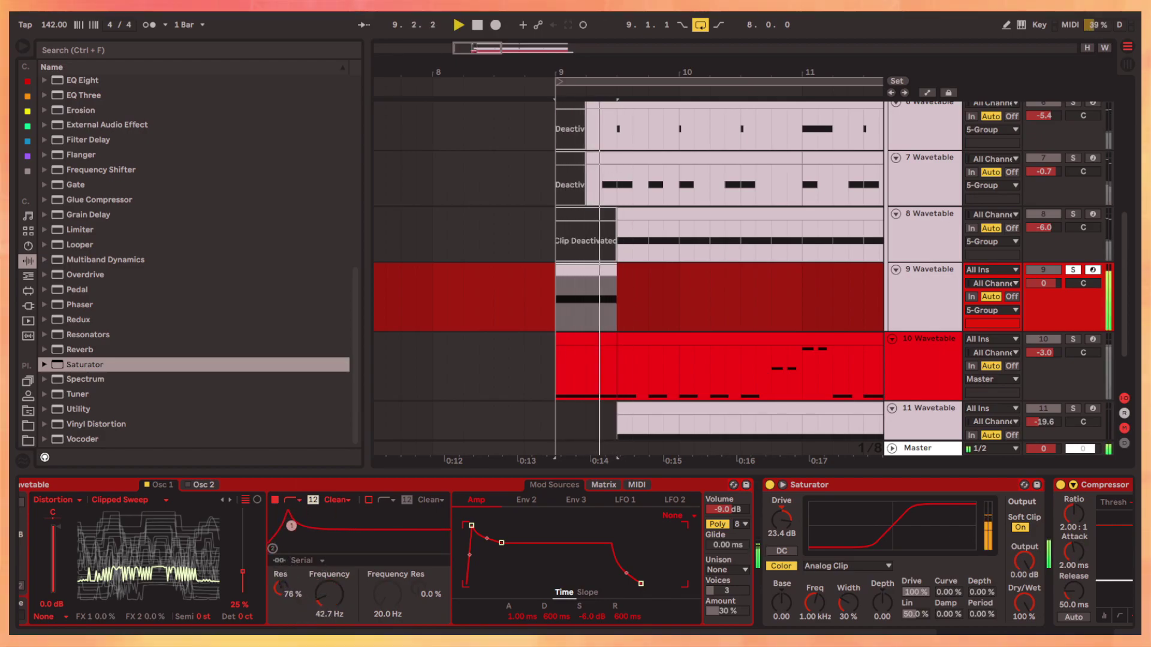
left_click(634, 486)
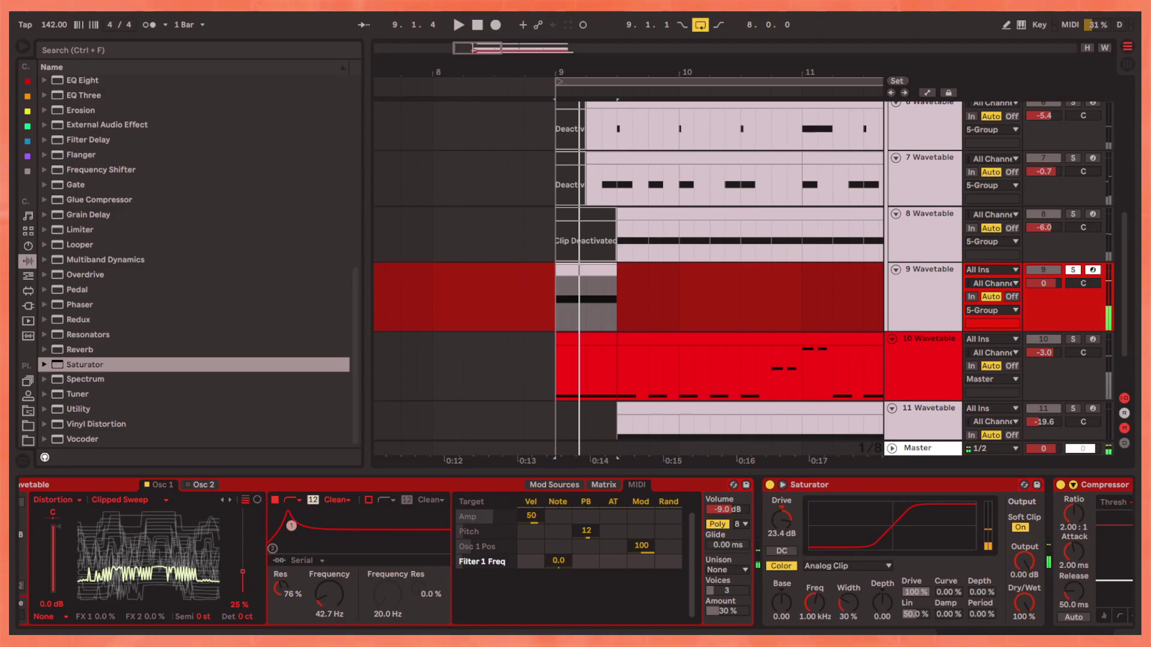
left_click_drag(558, 561, 567, 582)
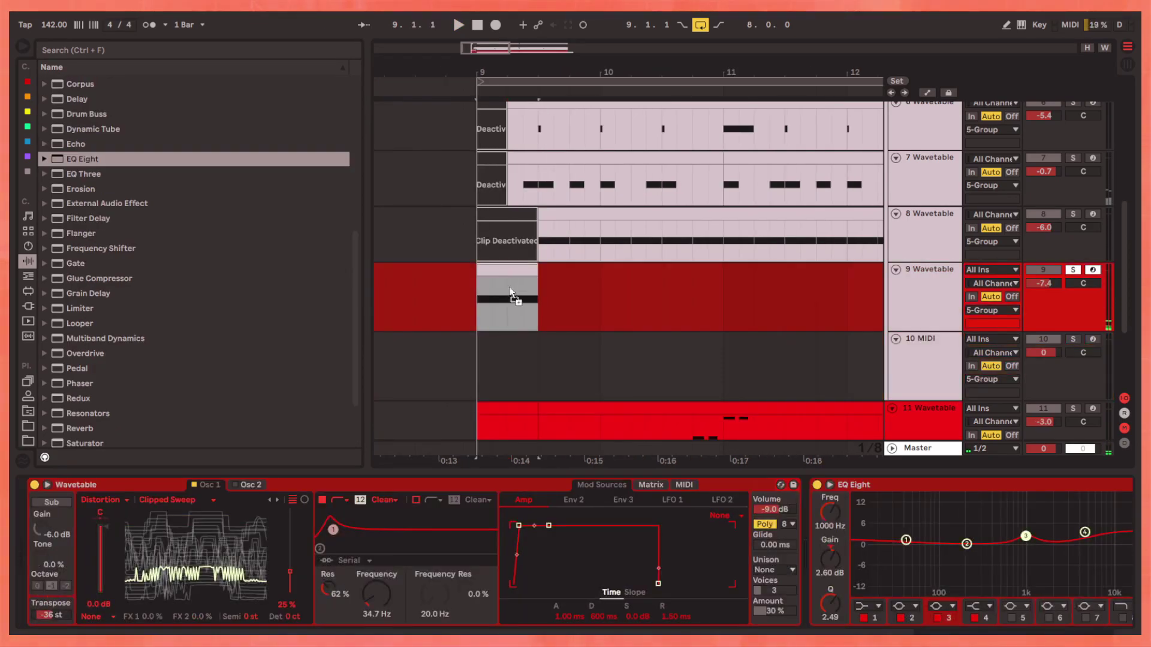
Copy the bass clip onto track 10 and transpose its Wavetable to -24 st
left_click_drag(511, 296, 512, 364)
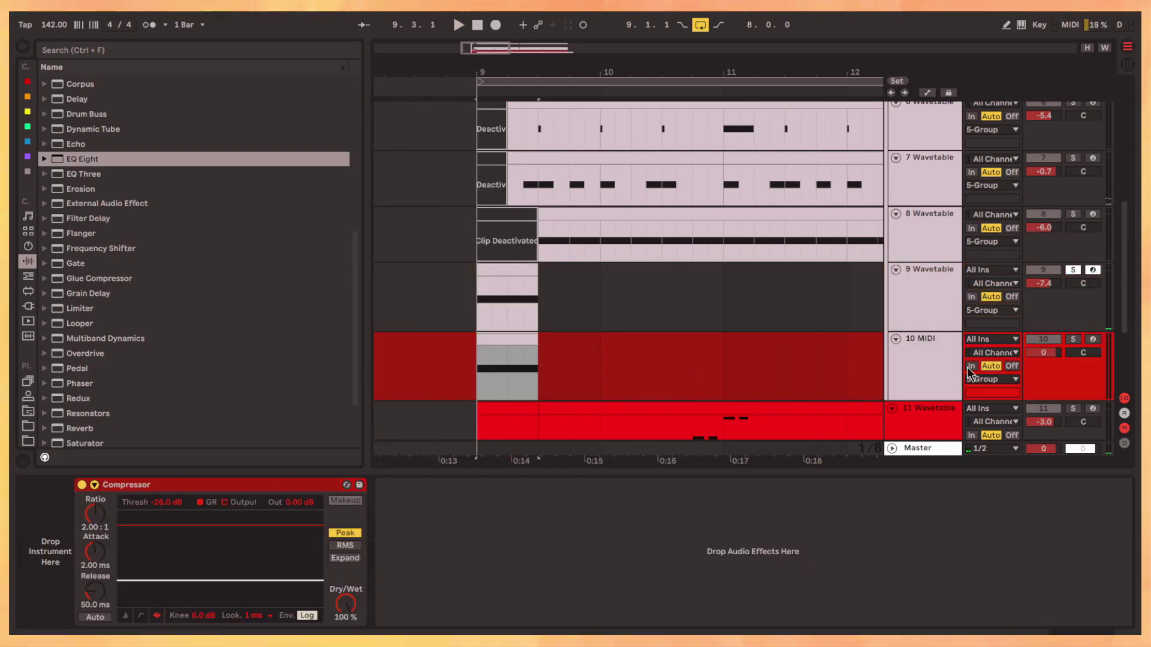
left_click(894, 340)
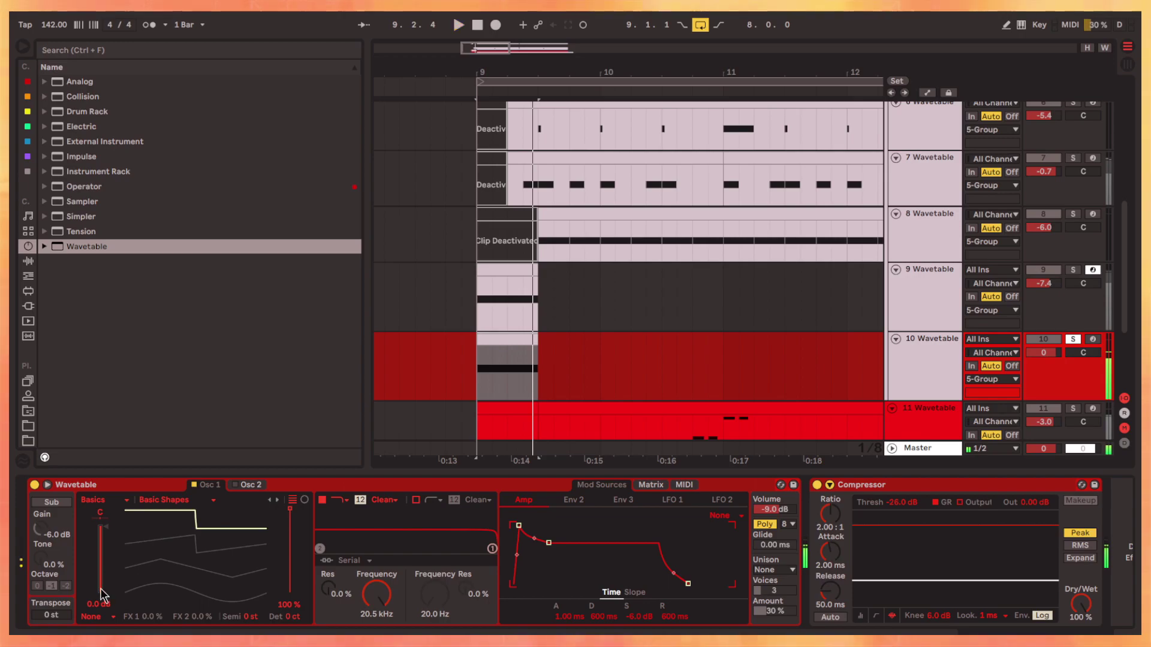
key("space")
left_click_drag(74, 609, 75, 646)
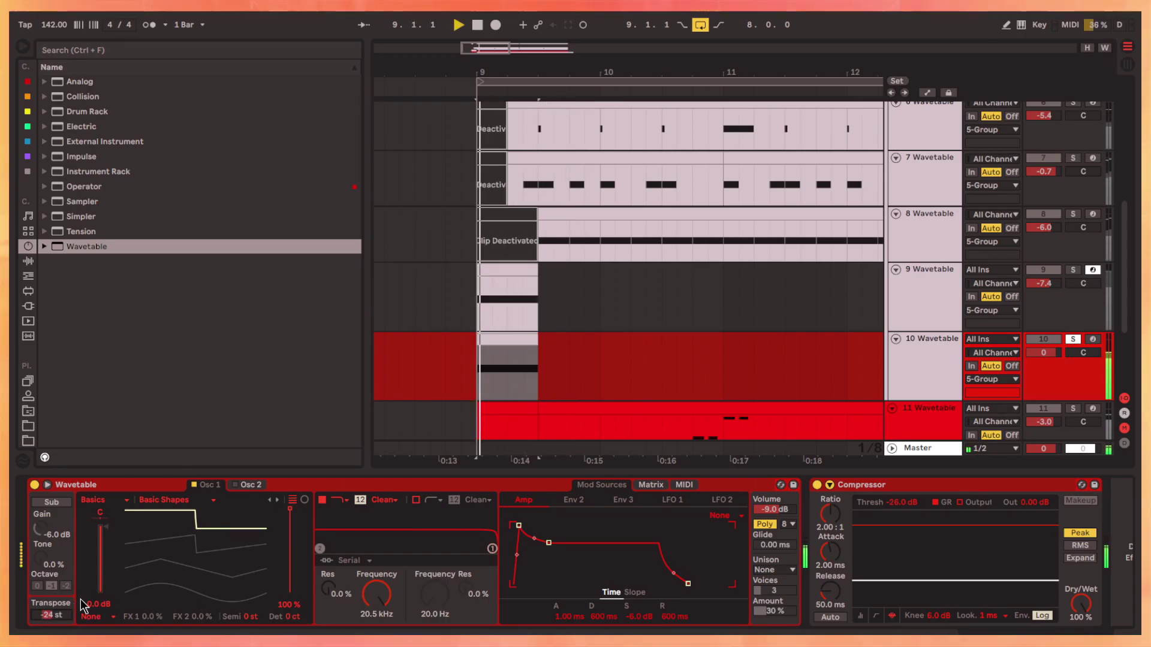
Set the pitch-bend range to 12 and six-voice Shimmer unison
left_click(683, 485)
left_click_drag(633, 537, 643, 534)
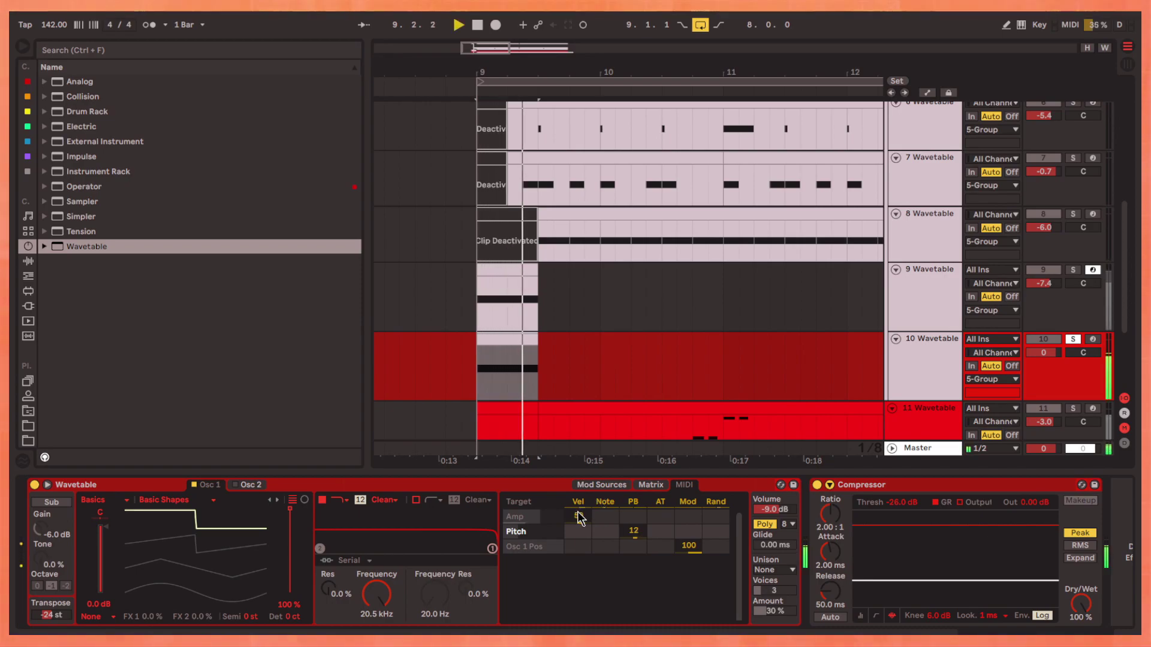
left_click(598, 484)
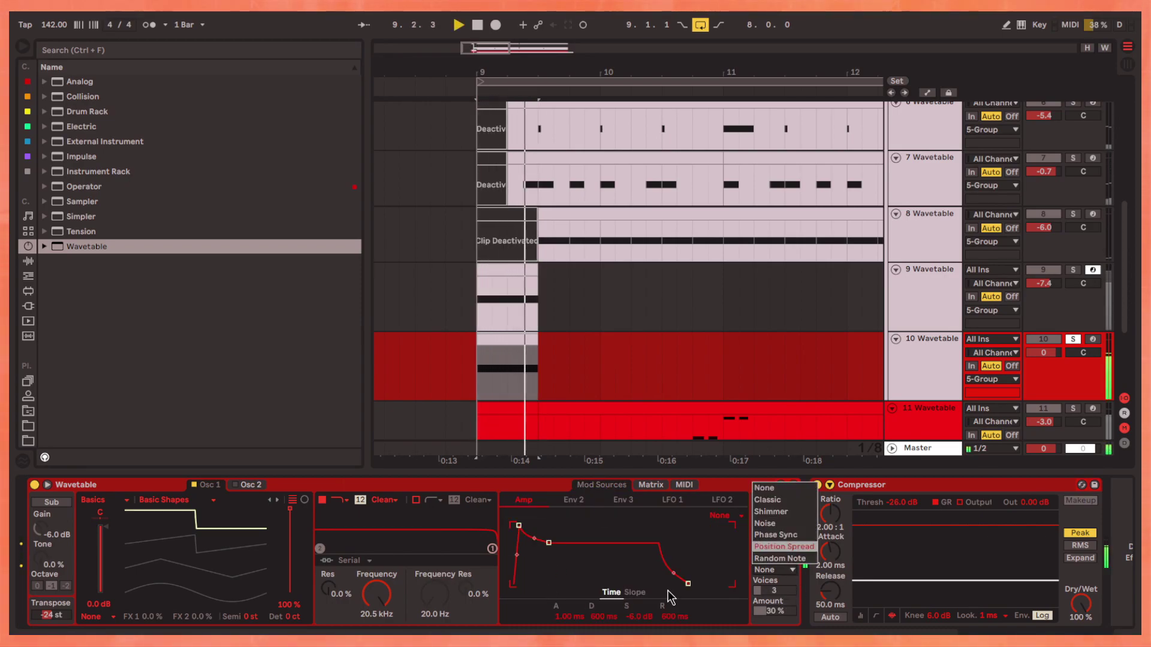
left_click(623, 634)
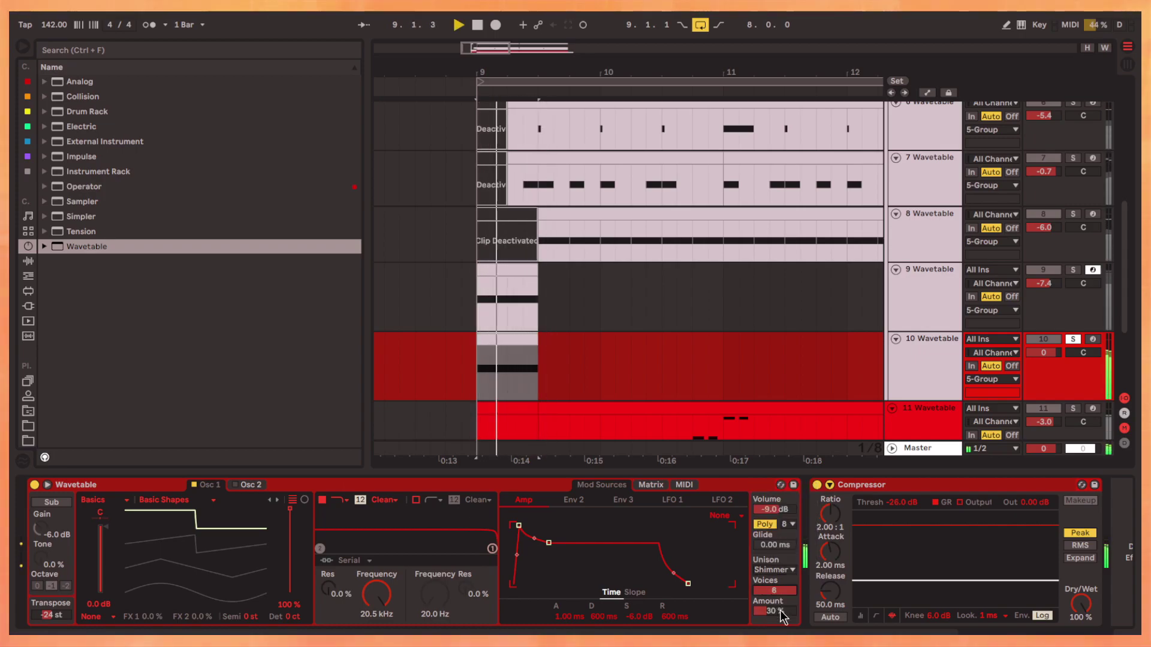
left_click_drag(781, 593, 781, 566)
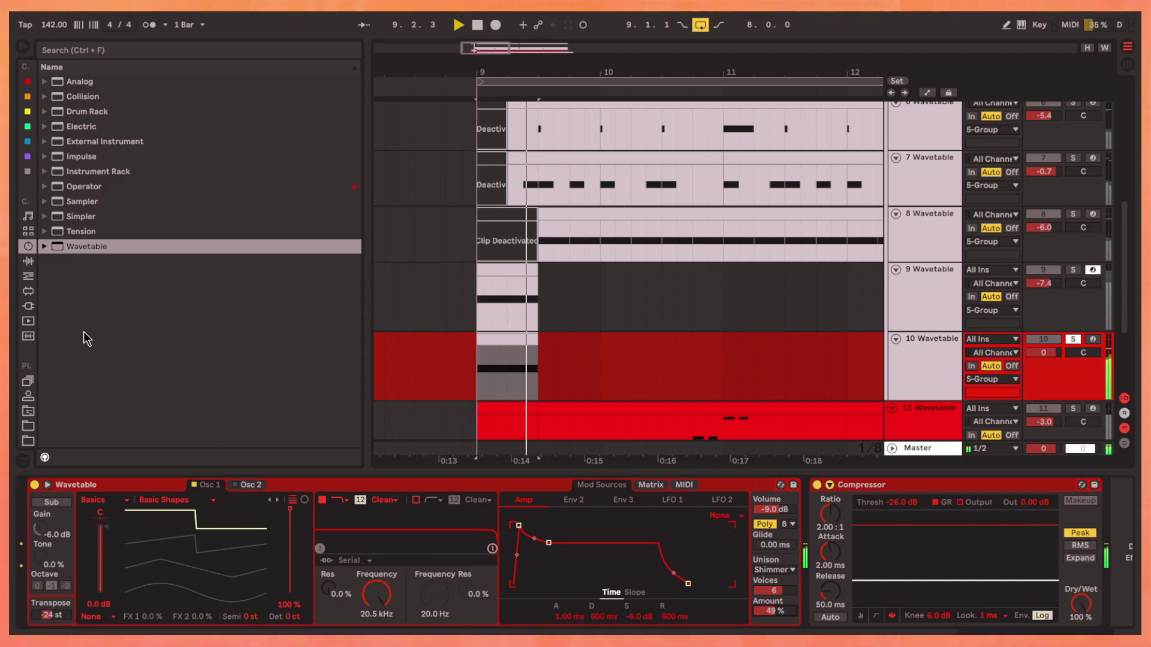
Add a Utility before the Compressor and set it to Mono
left_click(27, 259)
left_click_drag(885, 586, 864, 576)
left_click(662, 569)
left_click(677, 533)
key("space")
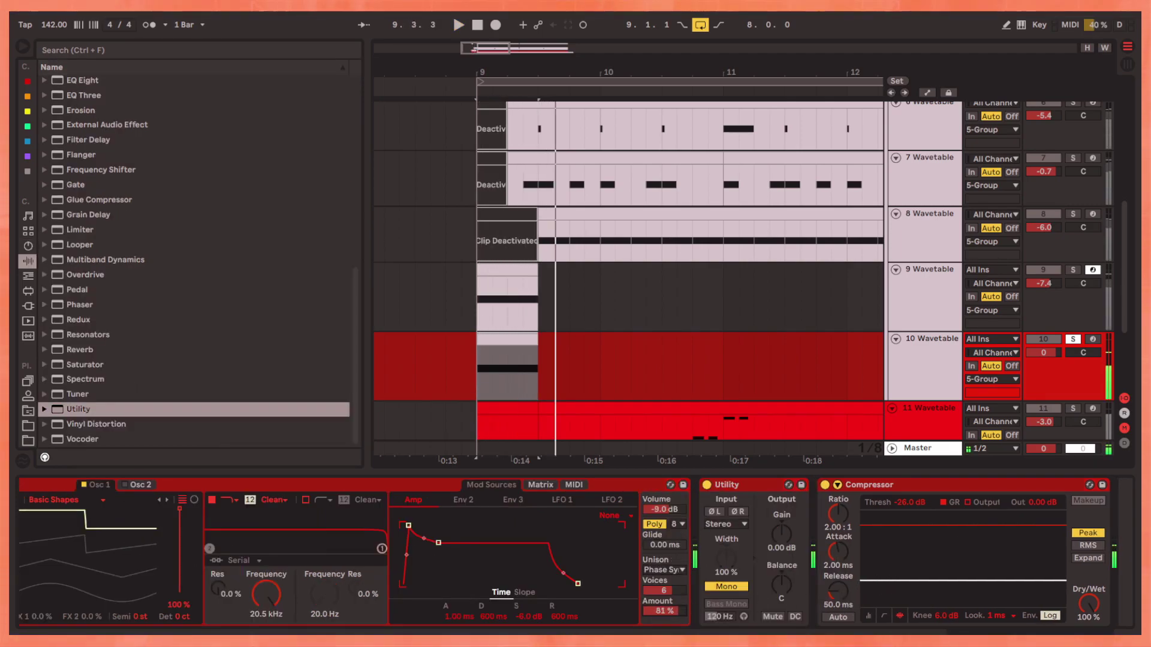
Set four unison voices and add EQ Eight with band 3 boosted near 1.2 kHz
left_click_drag(675, 594, 674, 620)
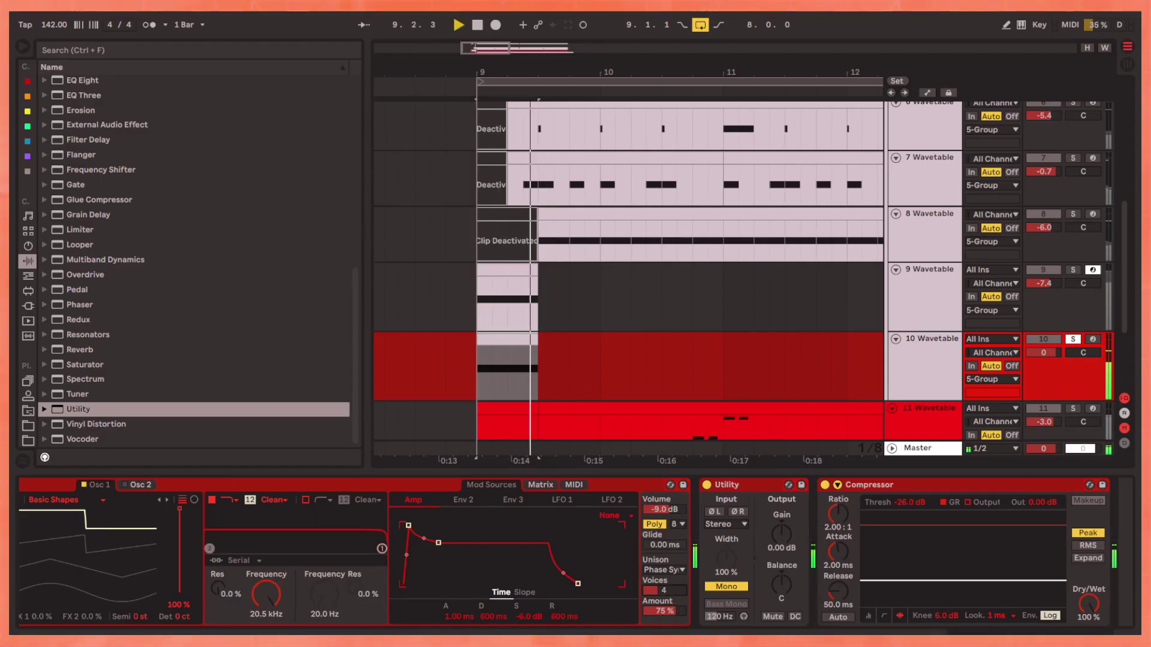
scroll(717, 578, "down", 3)
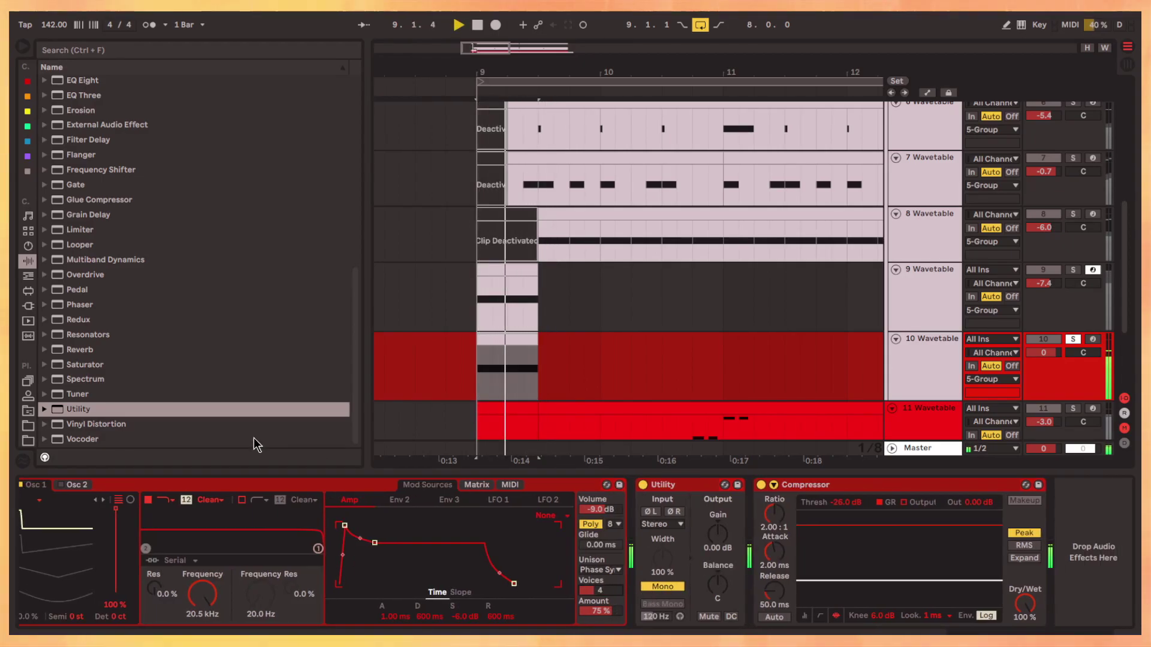
scroll(99, 222, "up", 5)
left_click_drag(83, 218, 680, 558)
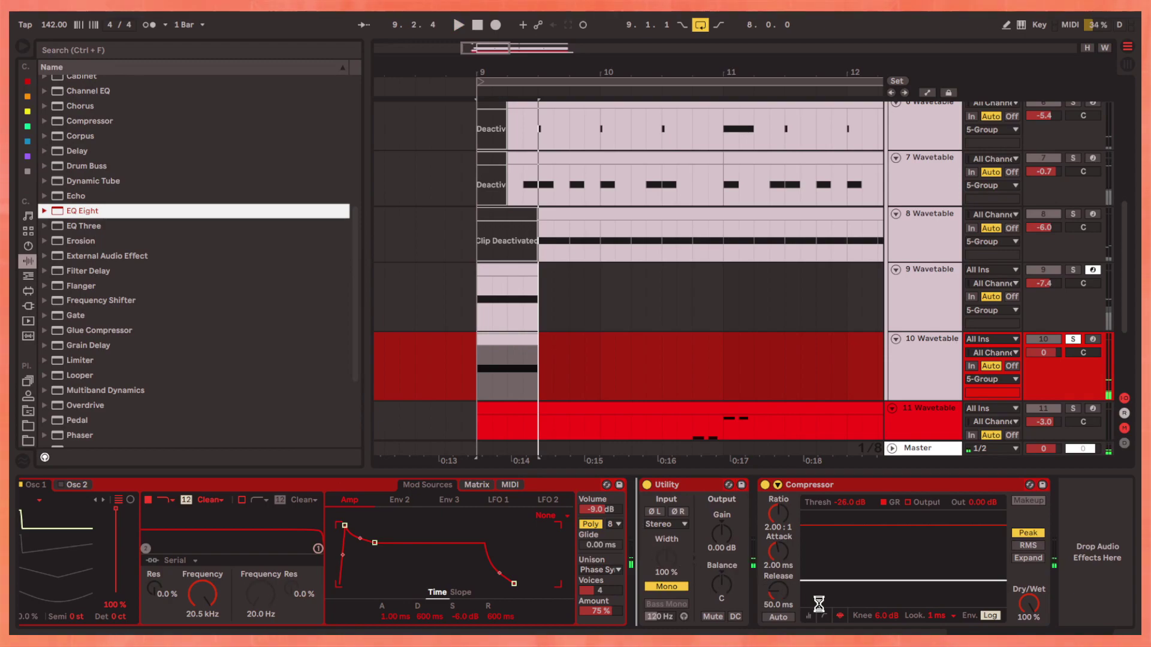
left_click_drag(789, 545, 795, 530)
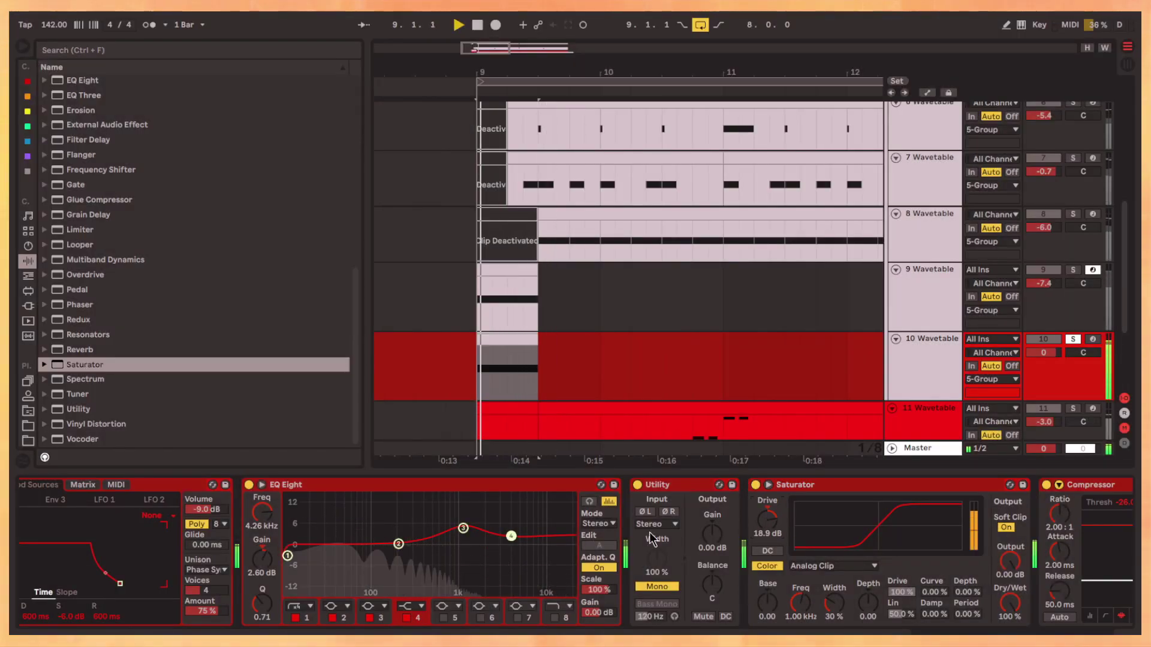
scroll(164, 256, "up", 2)
scroll(164, 258, "up", 5)
mouse_move(144, 338)
left_mouse_down()
mouse_move(182, 293)
mouse_move(745, 549)
left_mouse_up()
scroll(183, 293, "down", 5)
Audition the Flanger mix from bar 9, then select and delete on track 9
key("space")
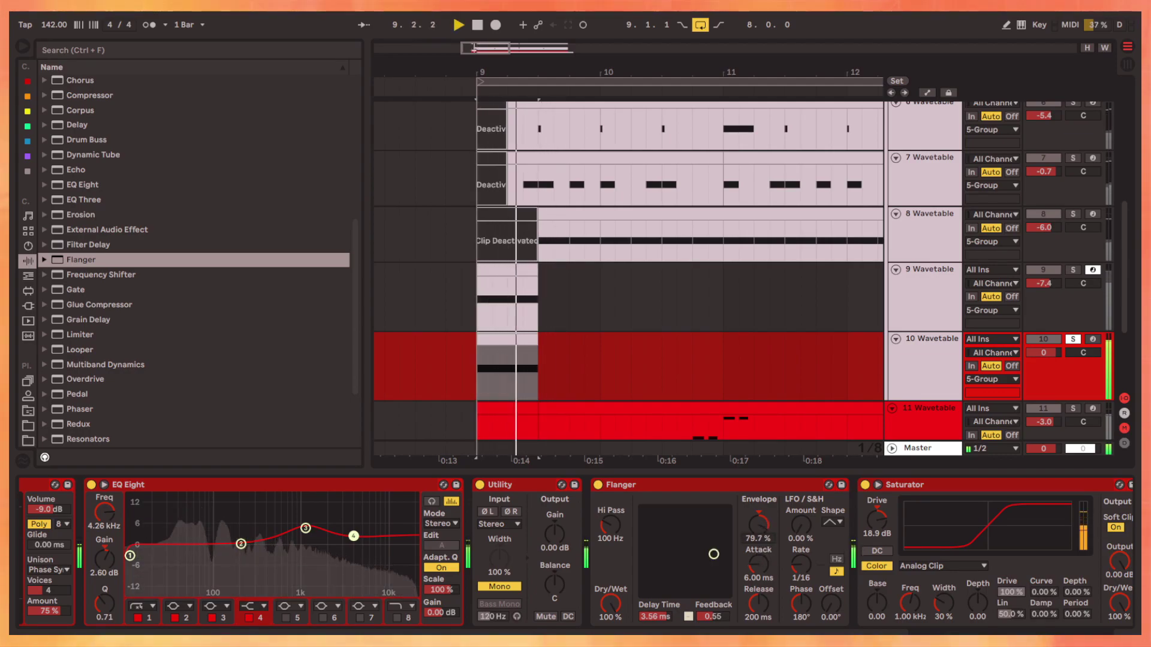
key("space")
key("space")
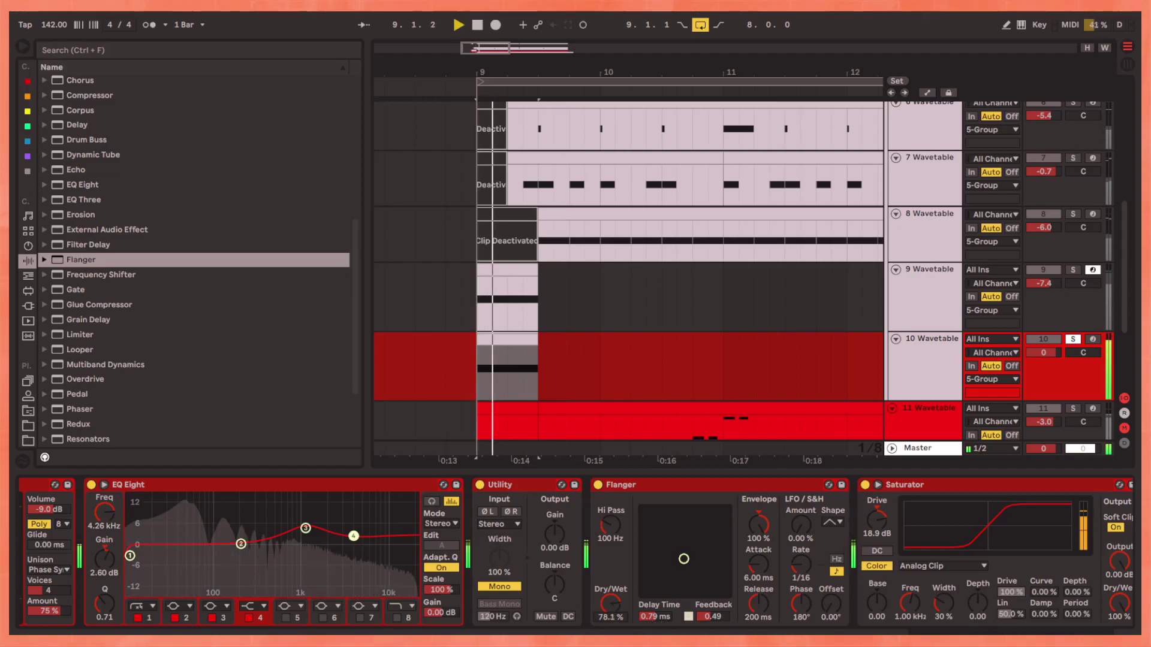
key("space")
key("space")
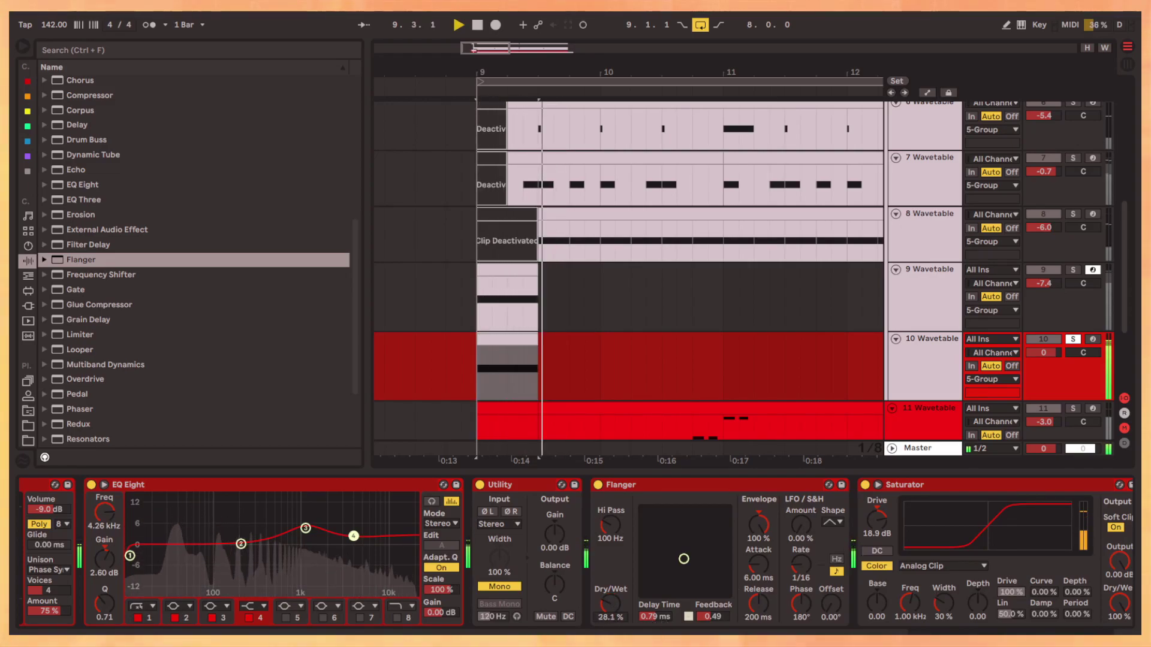
key("space")
key("space")
key("space")
key("space")
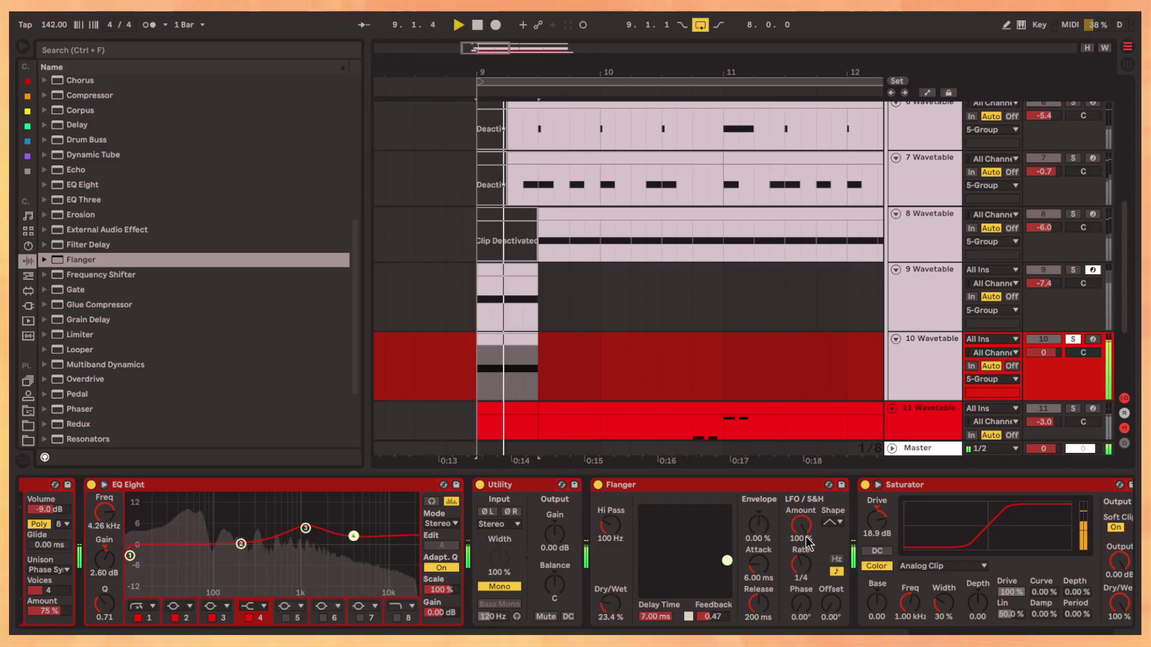
key("space")
key("space")
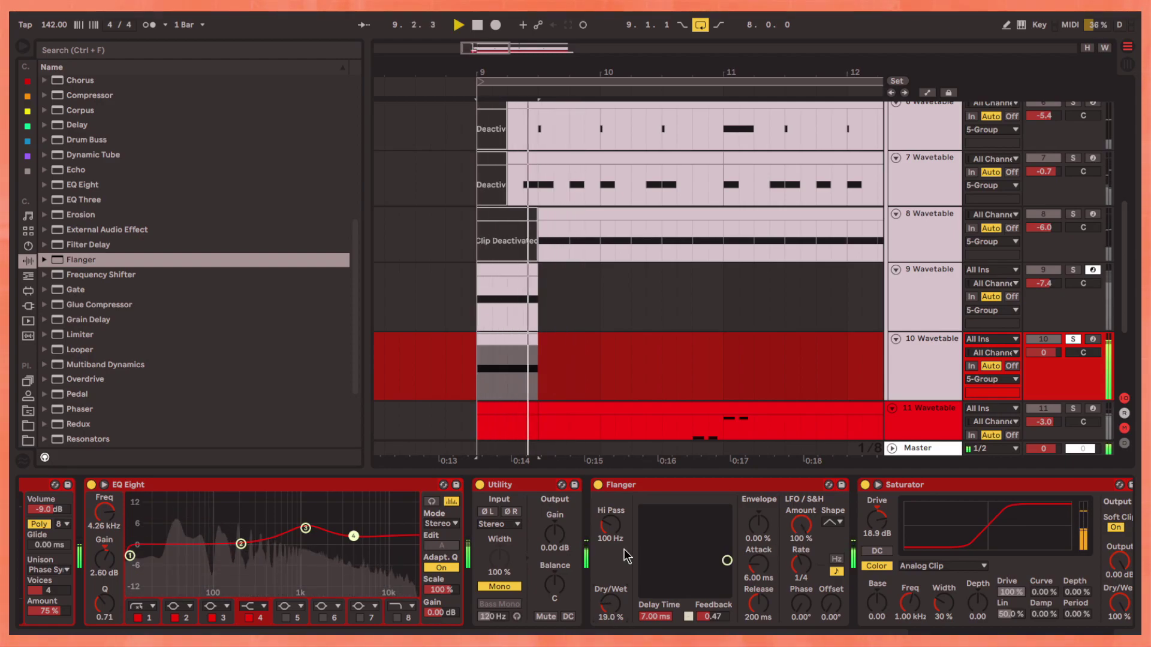
left_click(635, 489)
key("Delete")
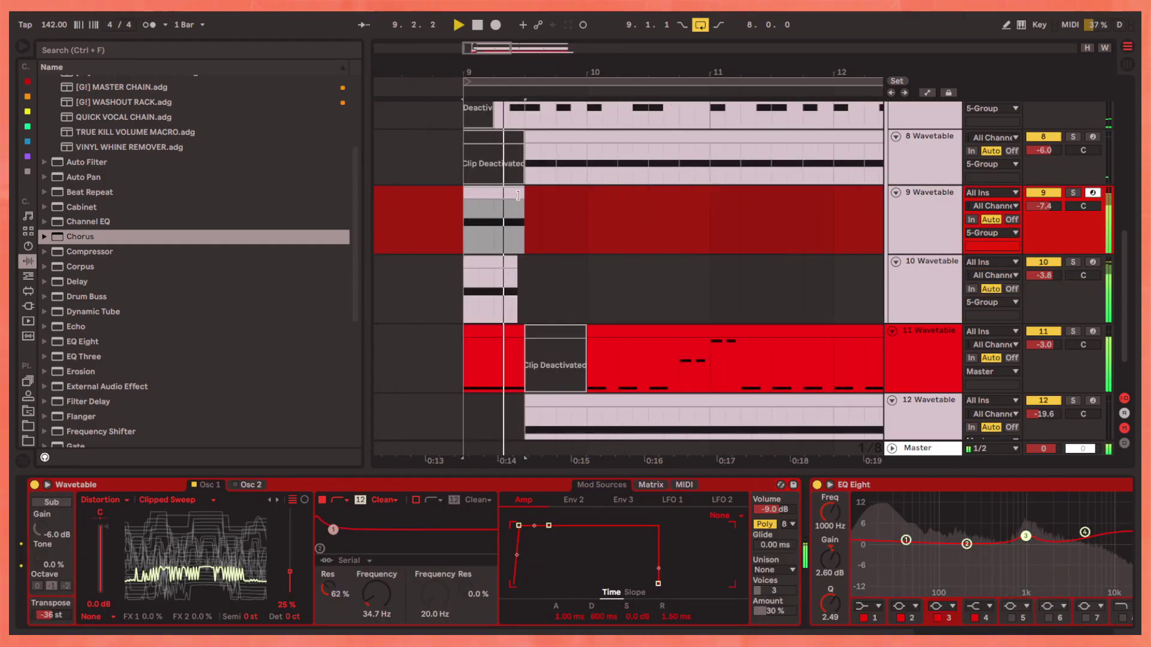
Delete and restore track 9, then trim track 10's clip to one beat
key("space")
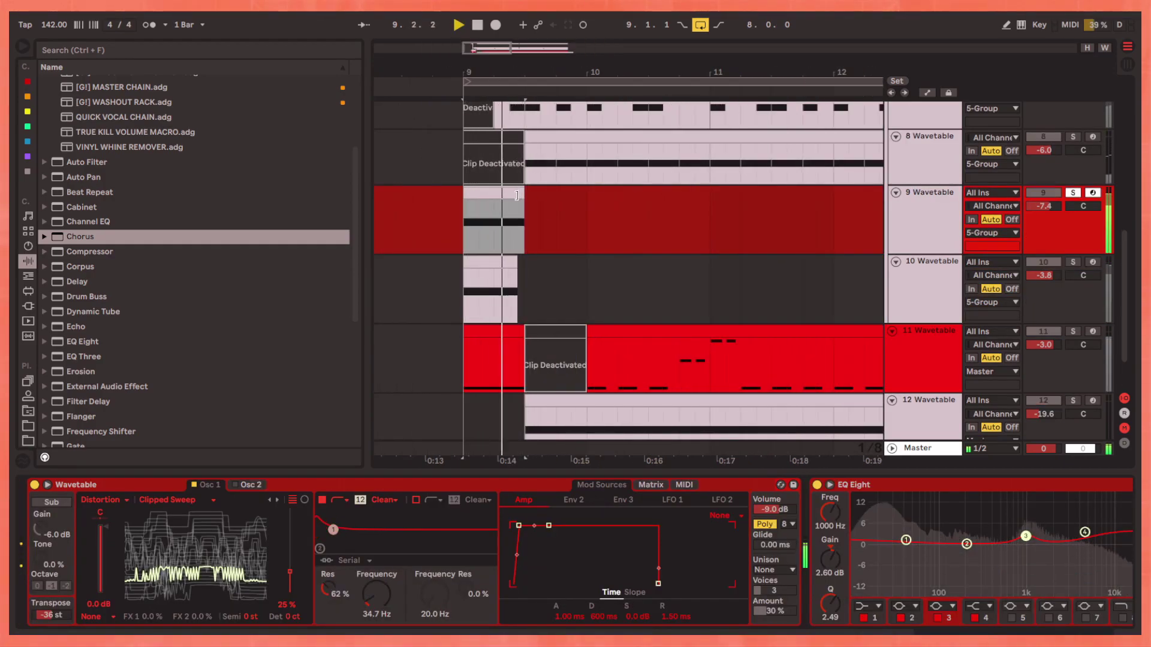
key("Delete")
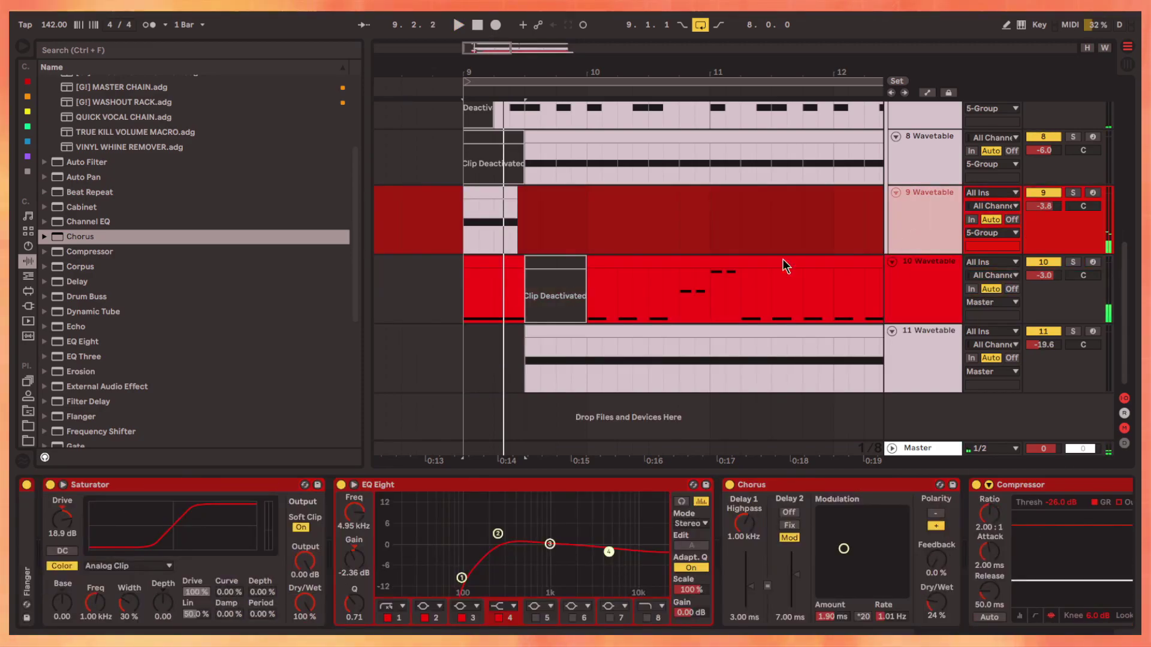
key("ctrl+z")
left_click(635, 279)
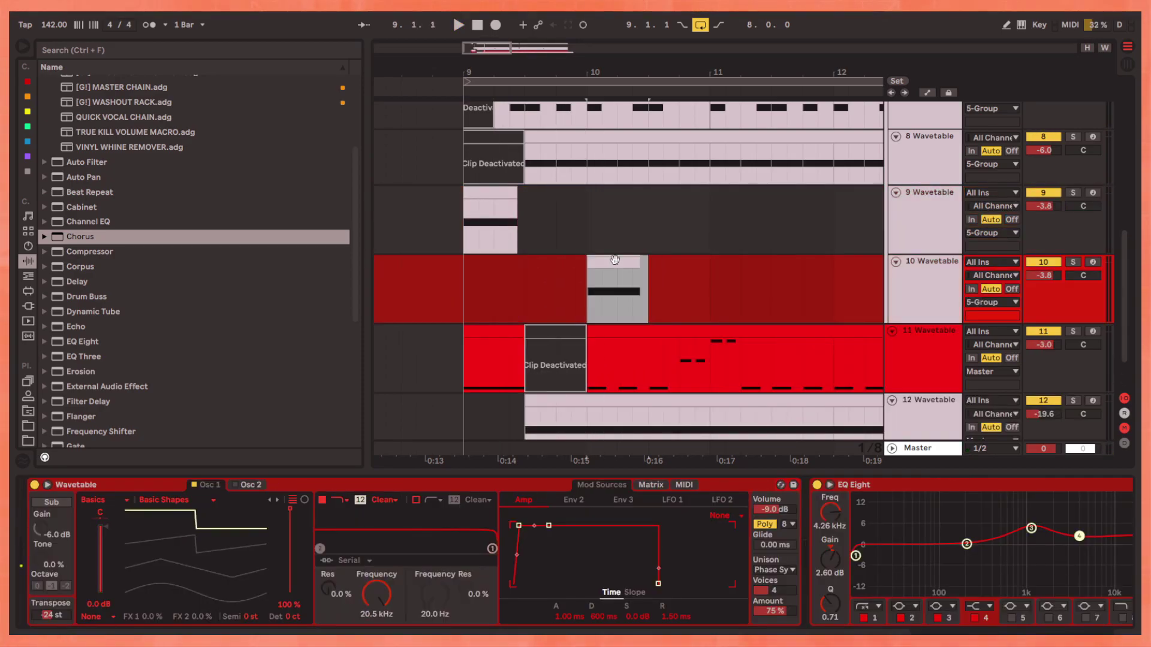
left_click_drag(643, 263, 617, 263)
Repeat the one-beat clip with Ctrl+D and extend it to bar 17
key("space")
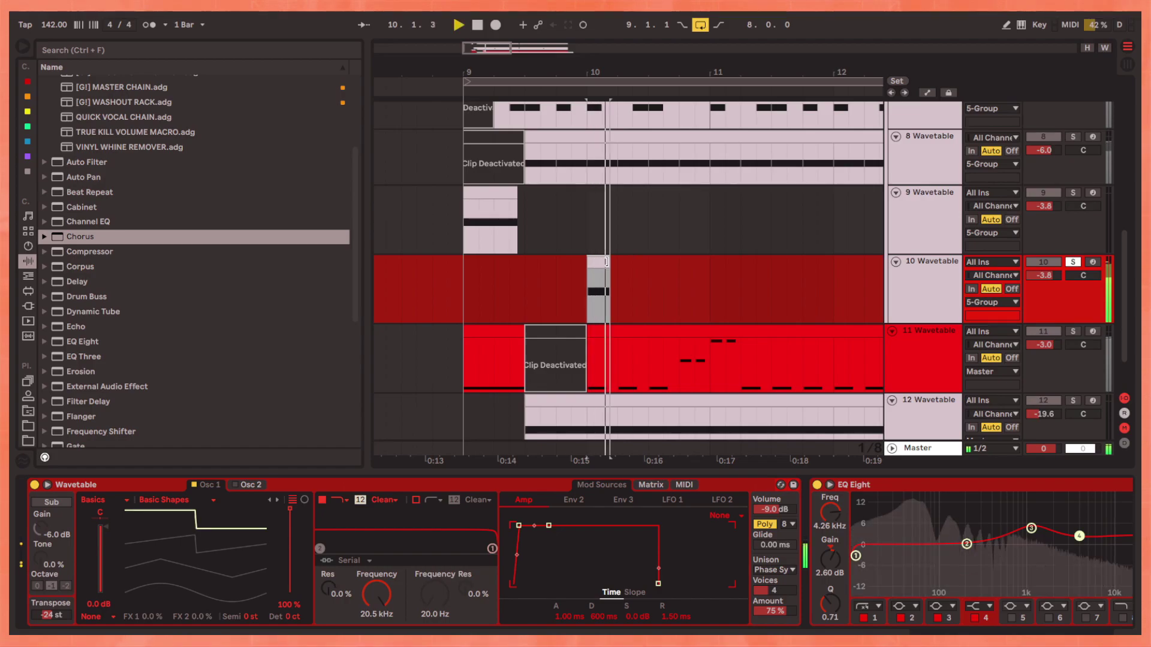
key("ctrl+d")
key("ctrl+d")
key("ctrl+d")
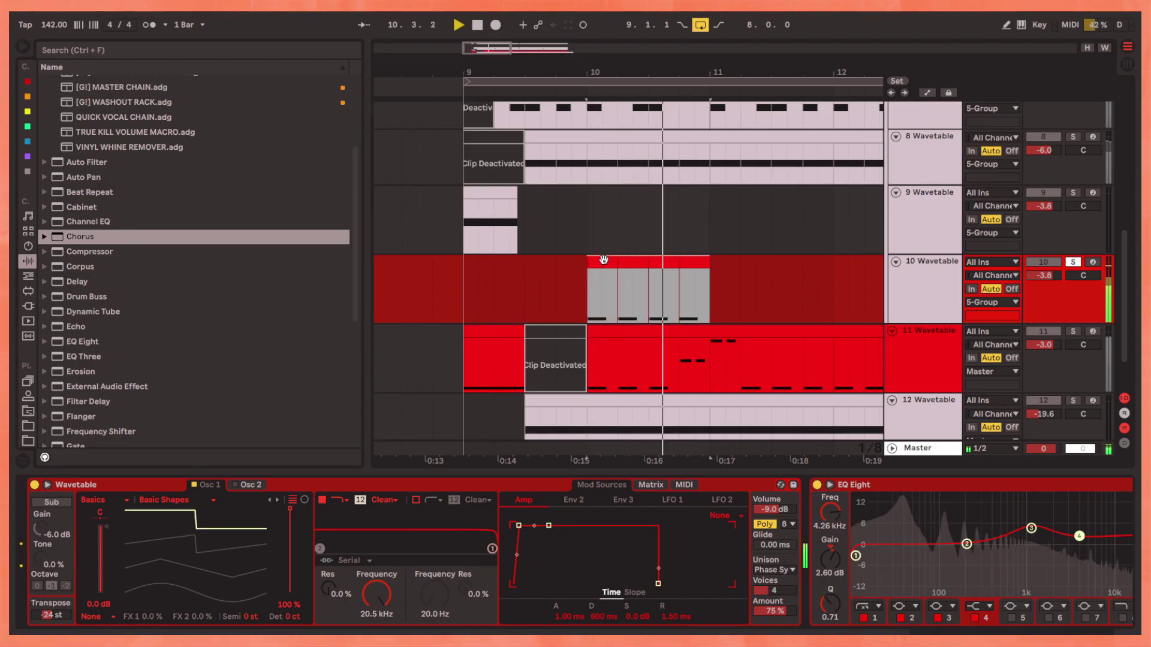
left_click(773, 569)
Set unison to Classic at 50% and raise Flanger feedback to 0.66
left_click(773, 500)
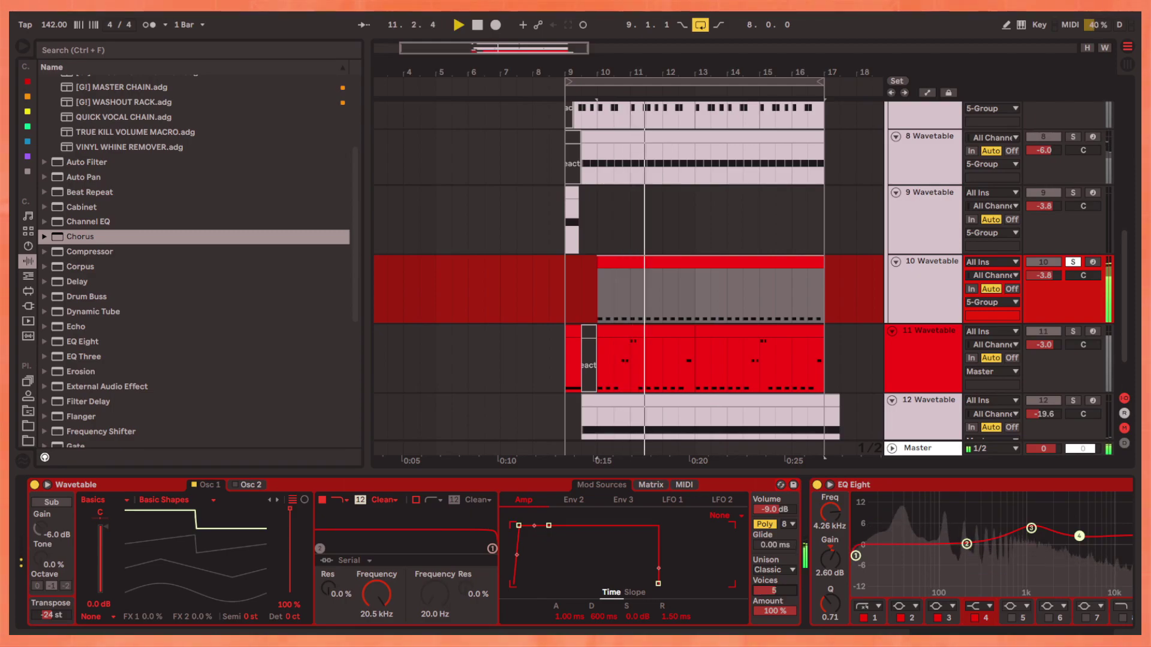
left_click_drag(774, 610, 773, 634)
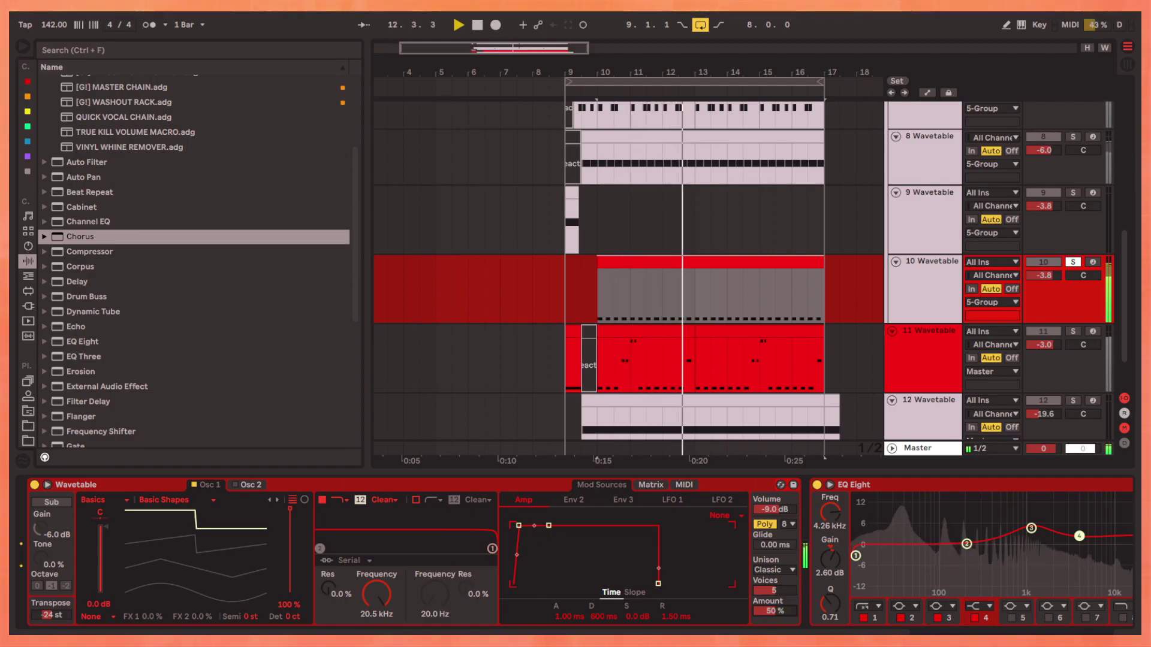
scroll(812, 618, "right", 3)
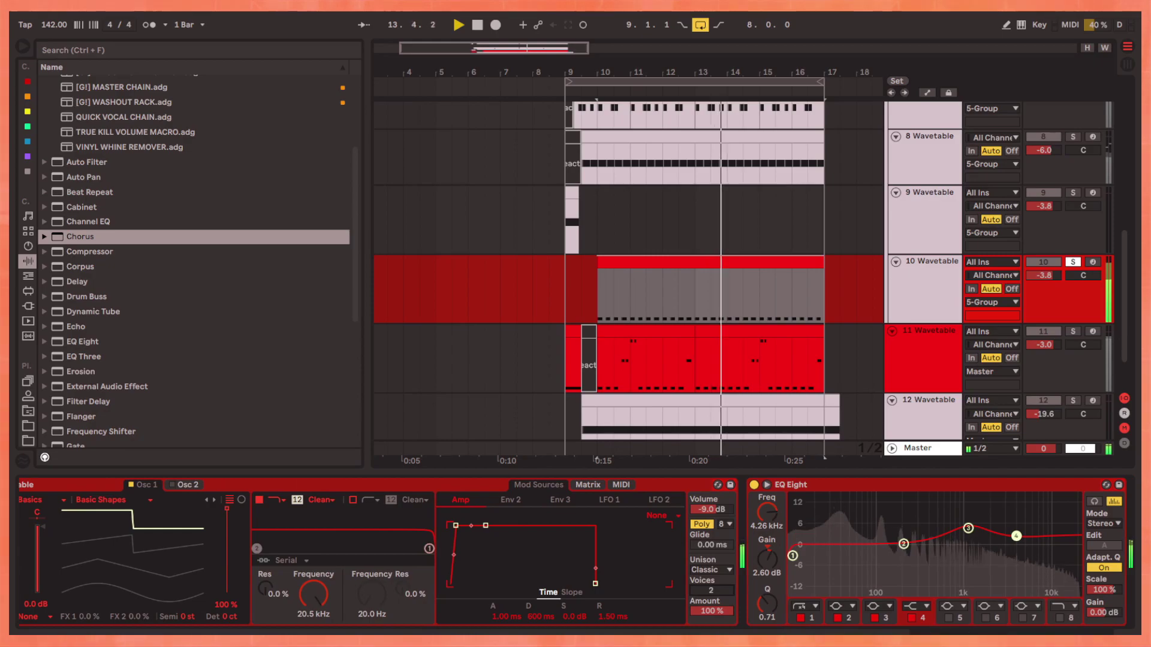
scroll(939, 568, "right", 5)
scroll(940, 569, "right", 5)
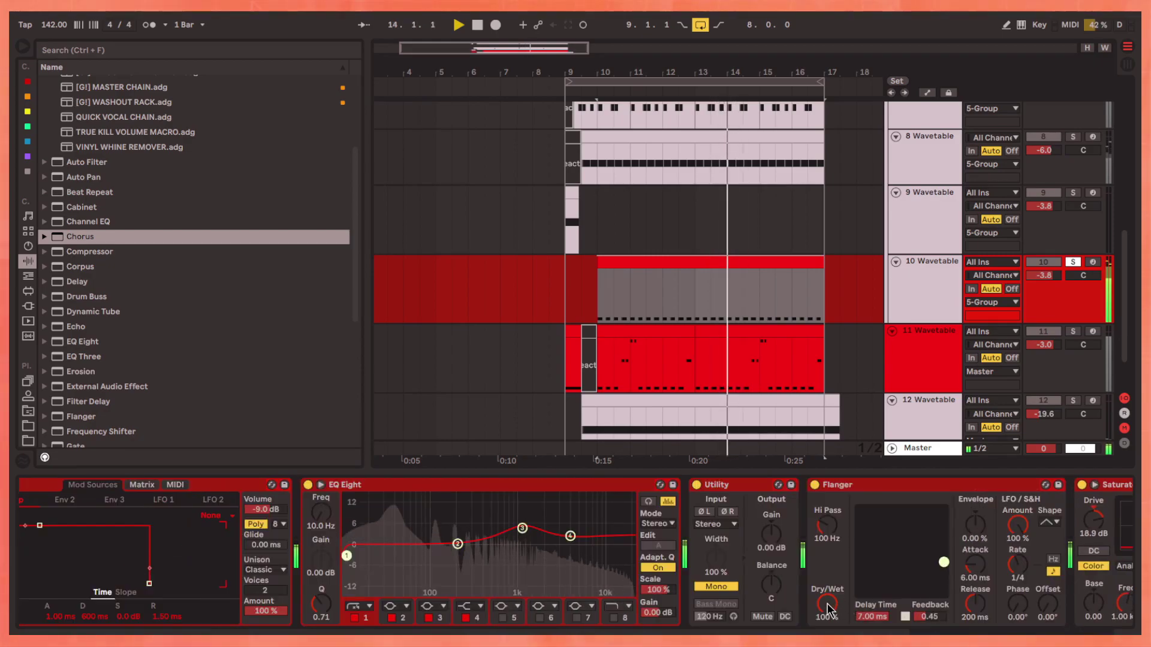
scroll(743, 545, "right", 2)
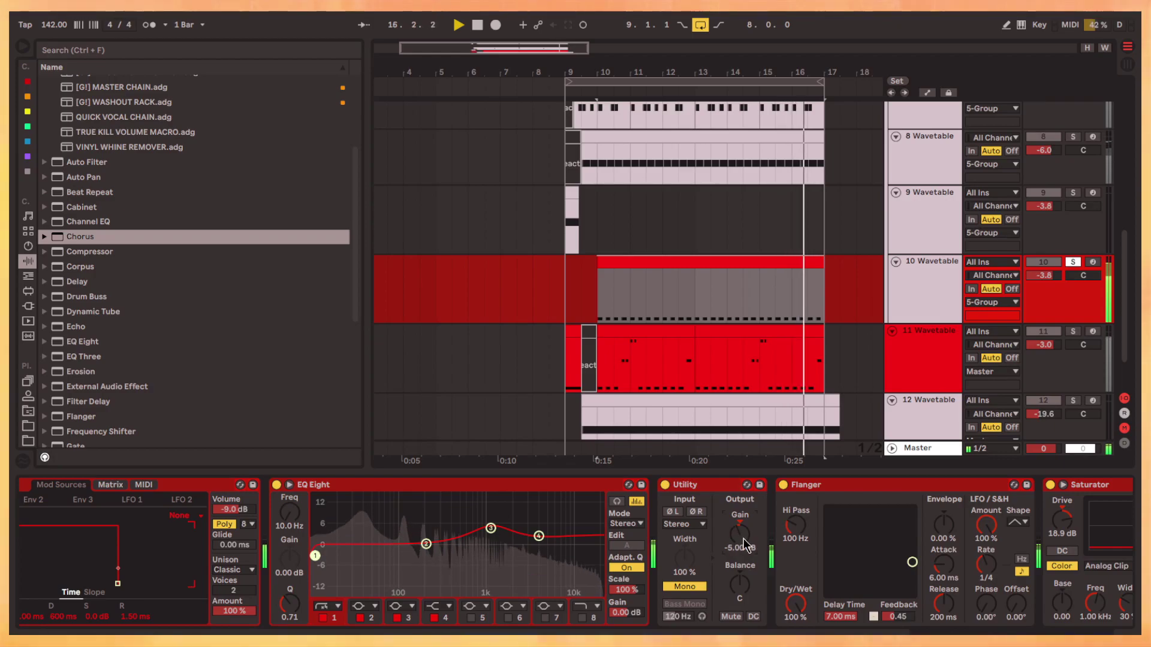
scroll(313, 494, "left", 3)
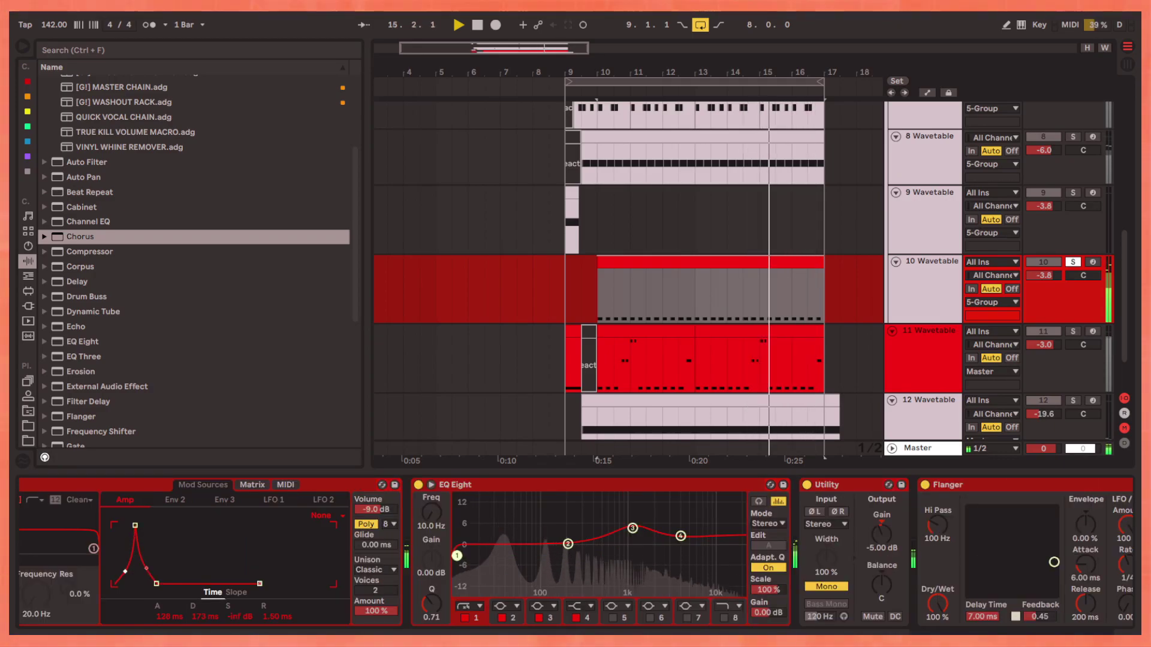
scroll(630, 594, "right", 5)
scroll(616, 608, "right", 3)
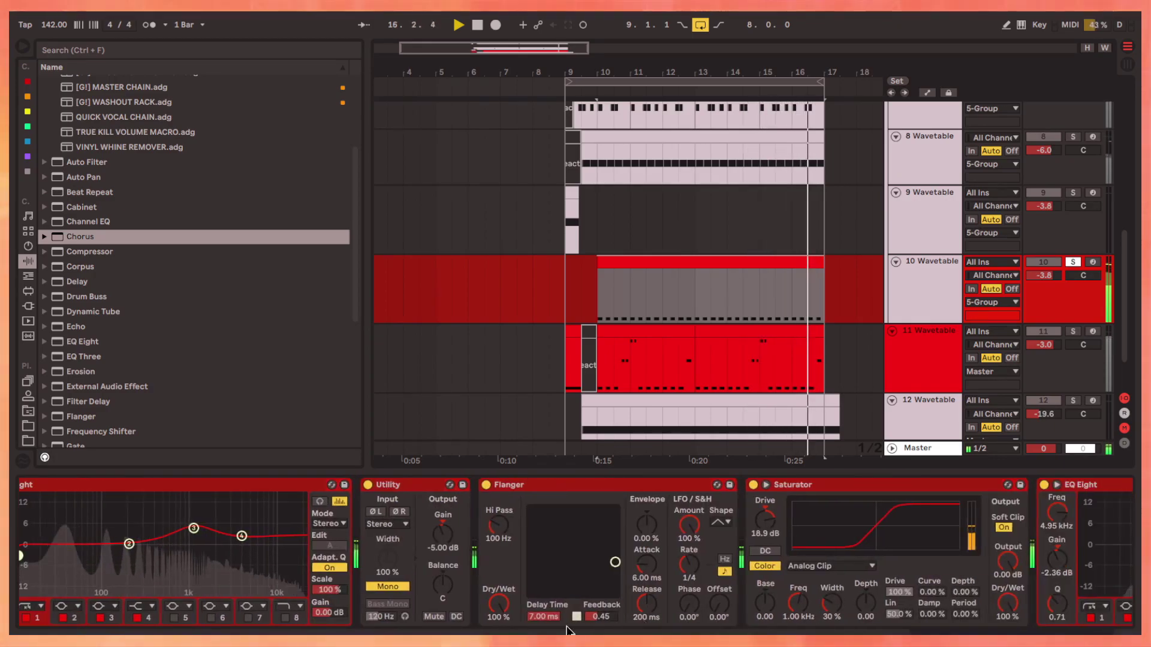
mouse_move(617, 609)
left_mouse_down()
mouse_move(617, 575)
mouse_move(601, 613)
left_mouse_up()
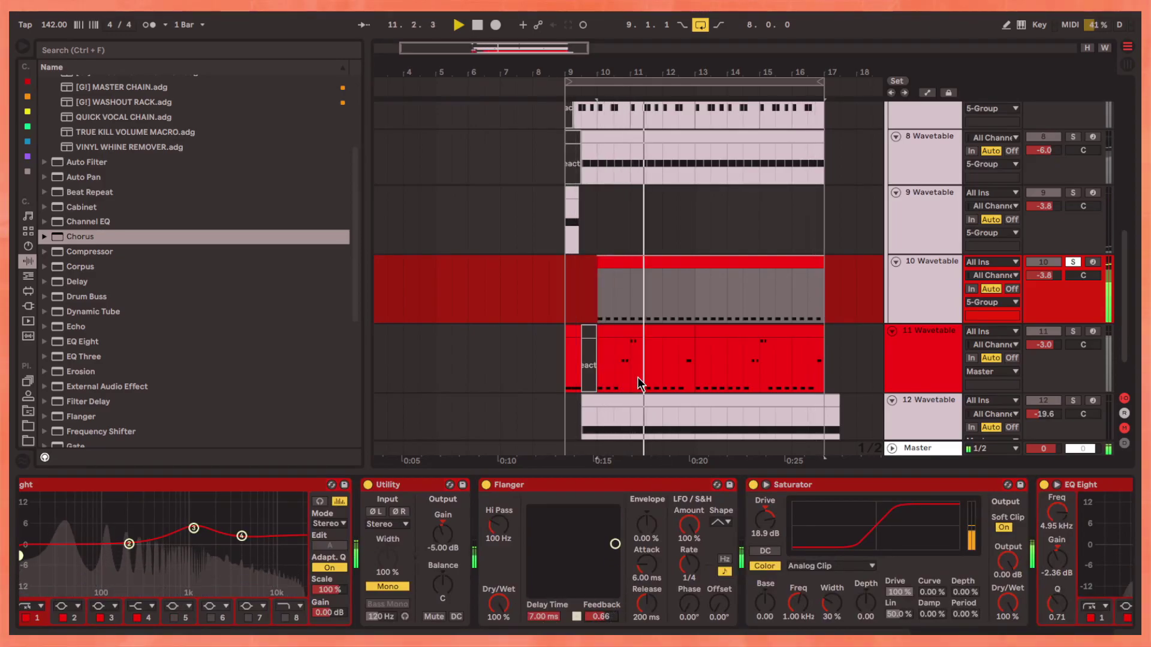
scroll(621, 355, "up", 3)
left_click(893, 242)
left_click(918, 174)
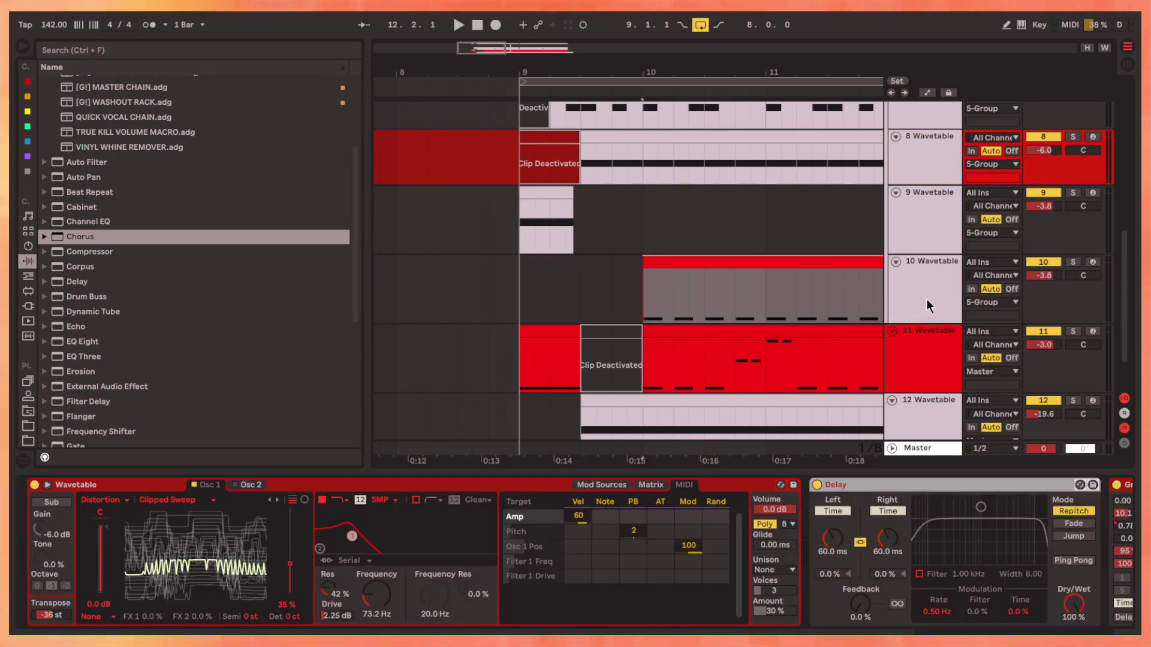
left_click(928, 306)
left_click(522, 296)
key("space")
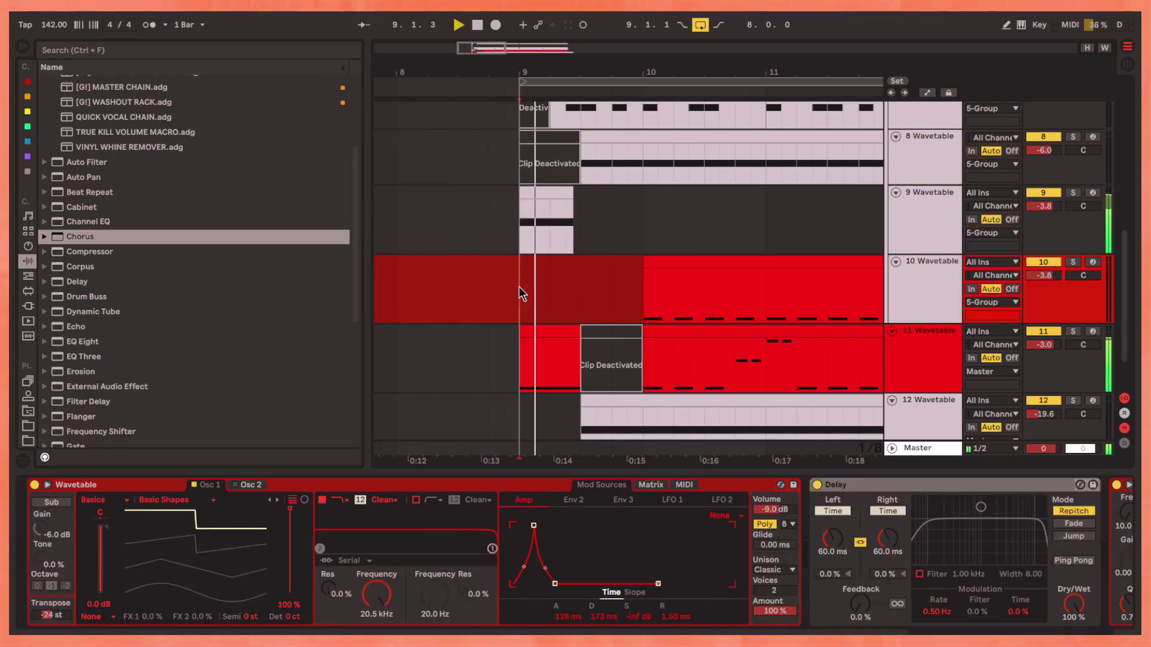
scroll(522, 290, "up", 2)
scroll(521, 289, "right", 2)
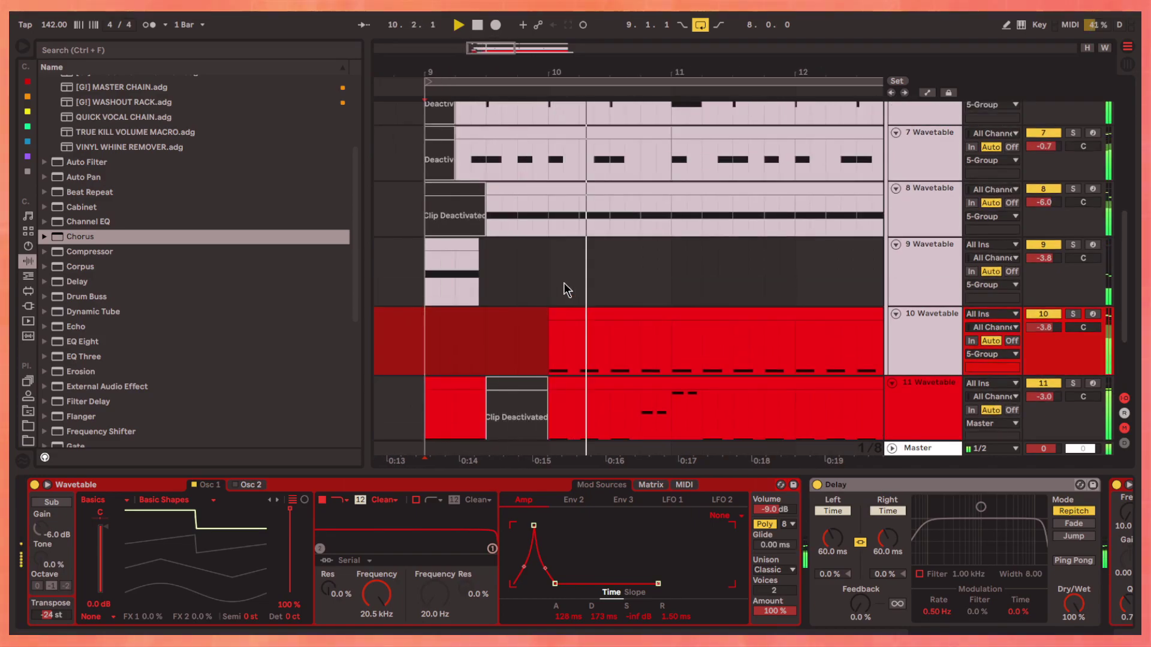
left_click(1073, 313)
scroll(781, 335, "right", 1)
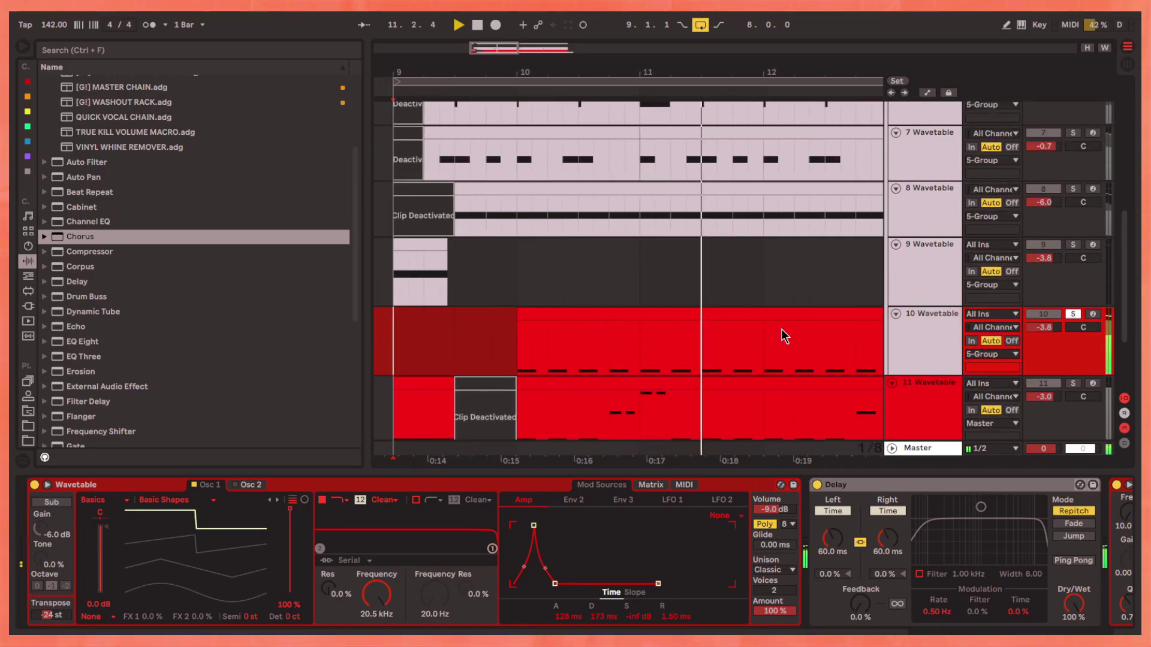
scroll(782, 335, "right", 2)
scroll(635, 551, "right", 5)
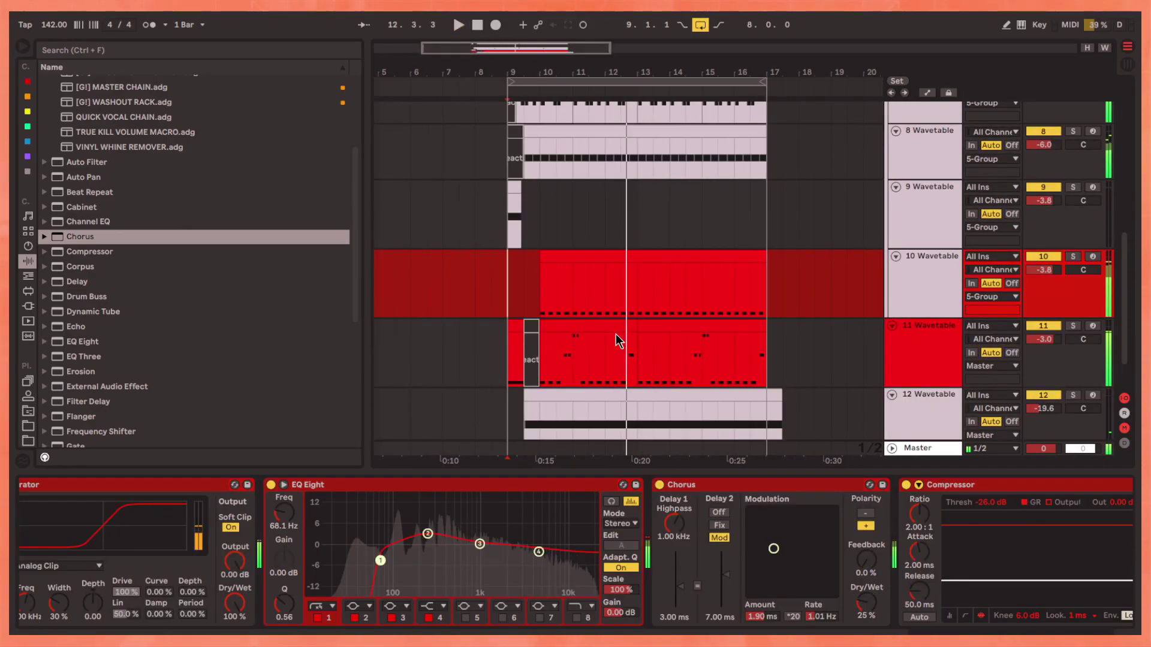
left_click(616, 334)
left_click(540, 267)
key("space")
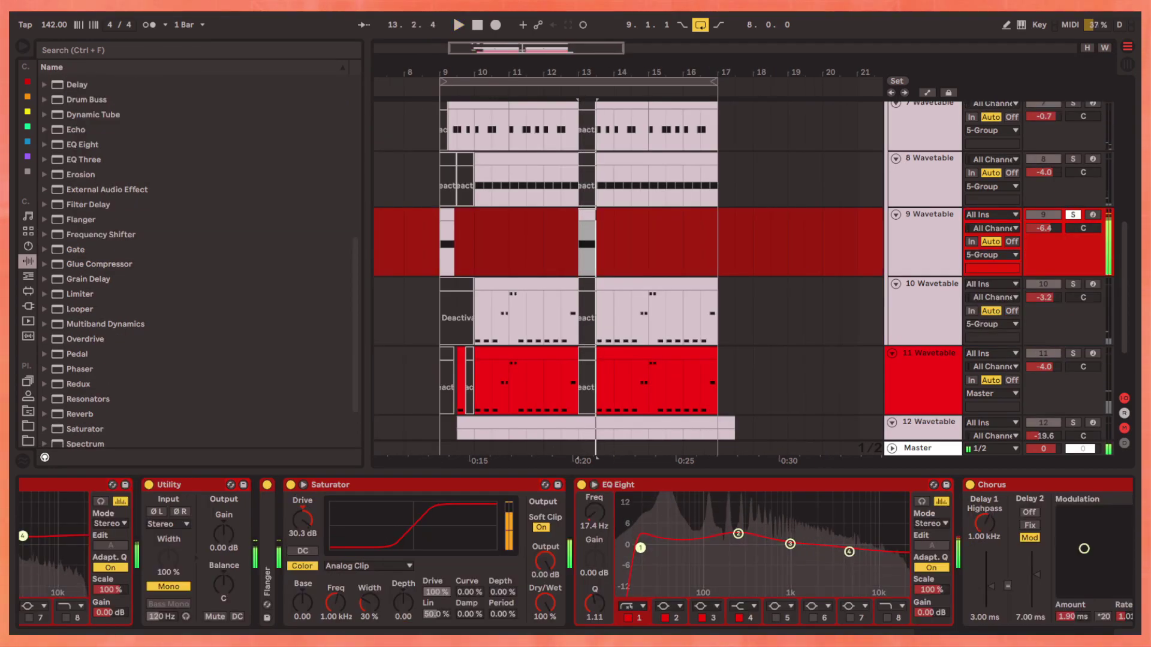
scroll(836, 627, "left", 5)
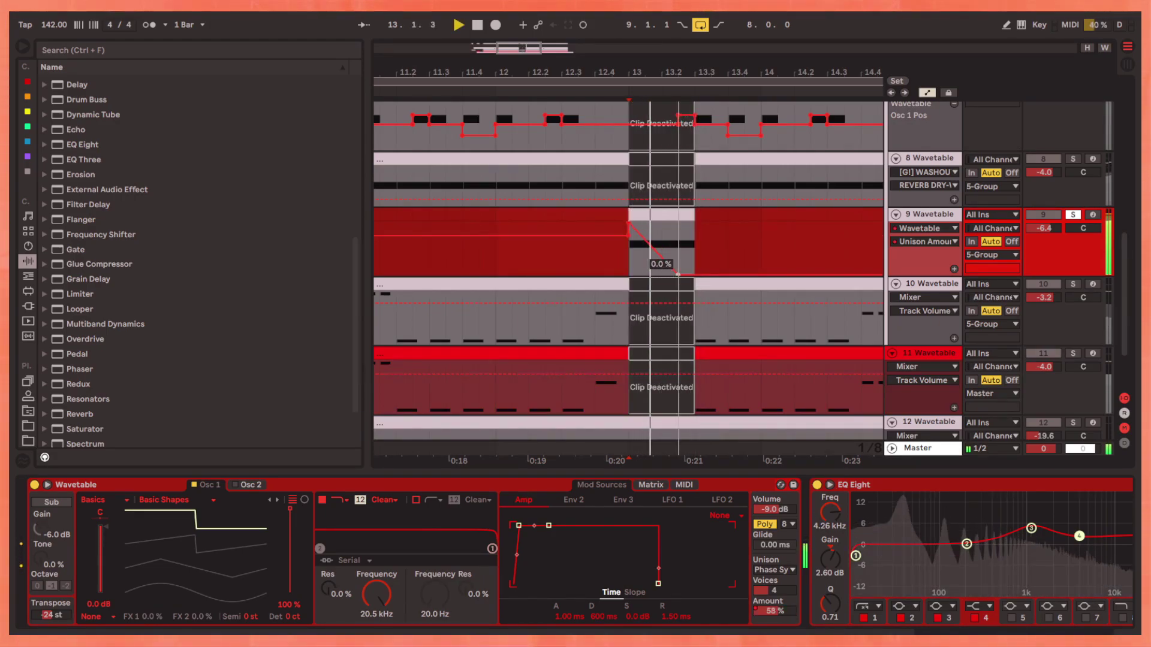
Move track 9's Unison Amount automation point earlier and show track 12's effects chain
mouse_move(677, 274)
left_mouse_down()
mouse_move(644, 274)
mouse_move(661, 274)
left_mouse_up()
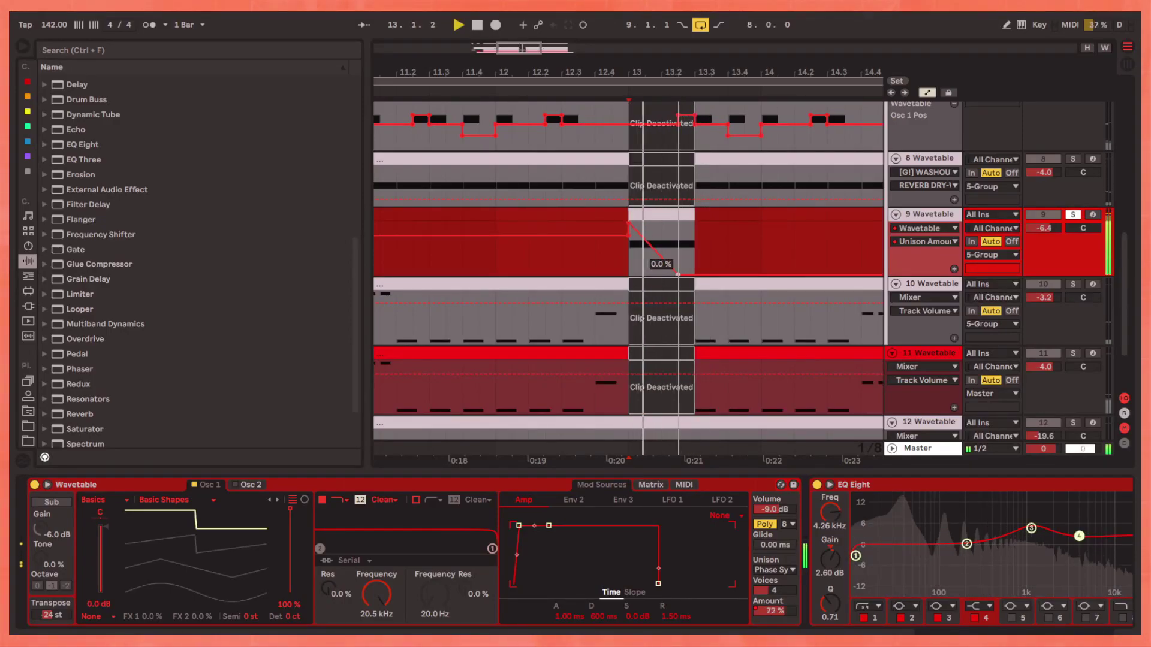
left_click_drag(694, 273, 679, 274)
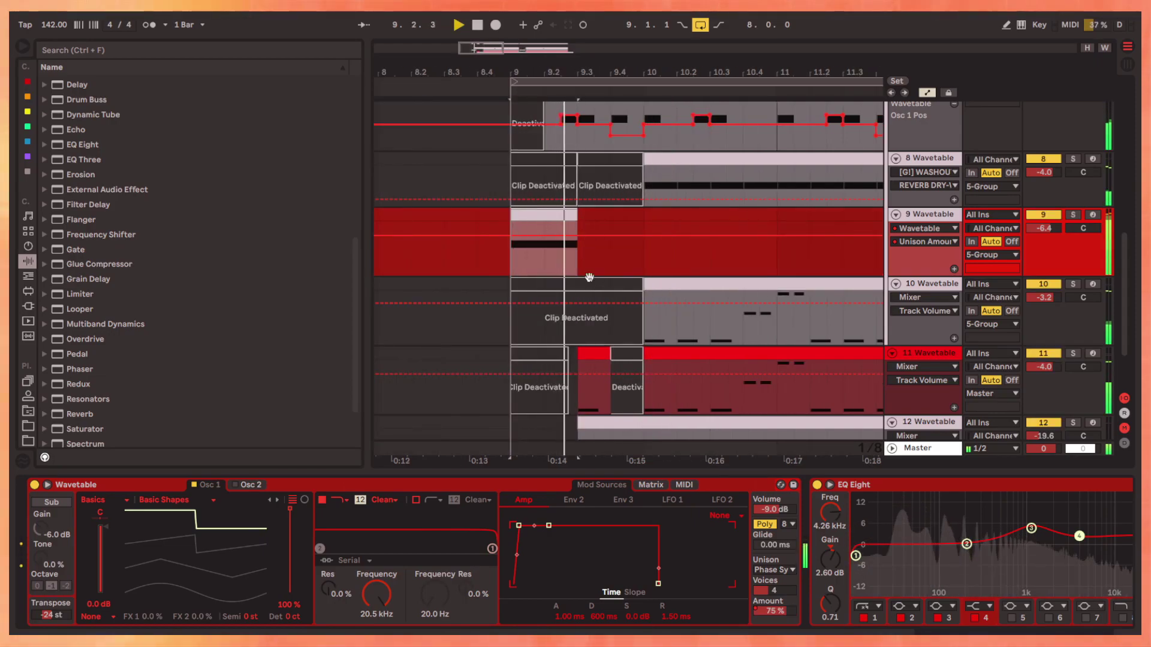
scroll(557, 275, "down", 3)
scroll(596, 265, "down", 3, "ctrl")
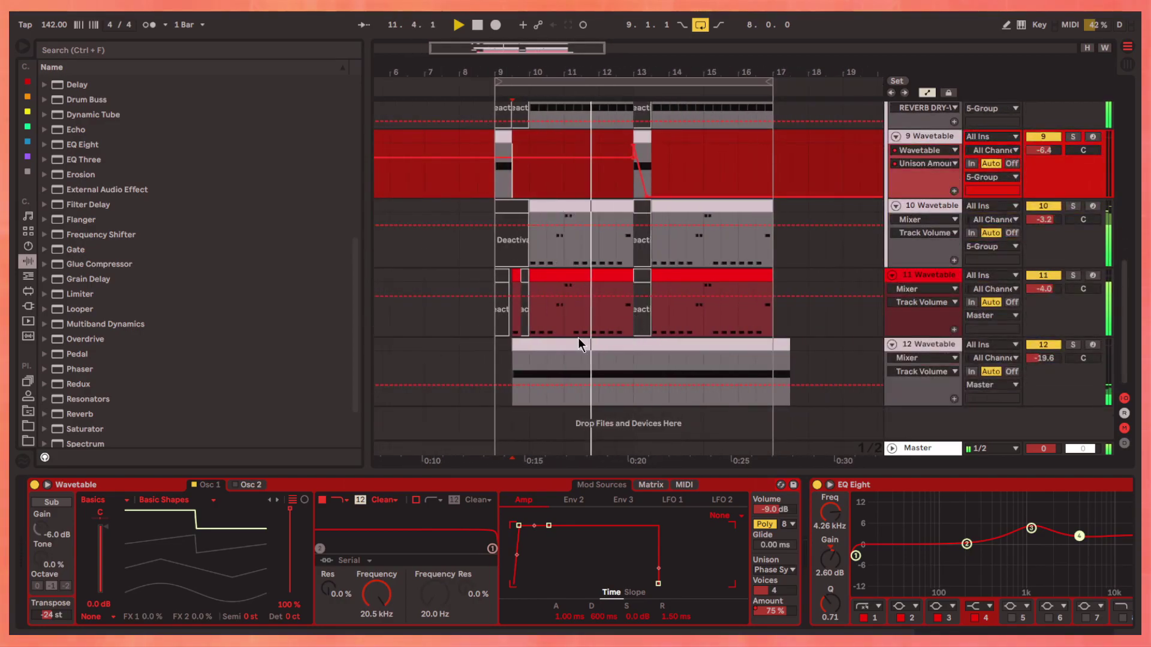
left_click(868, 378)
scroll(868, 383, "up", 3)
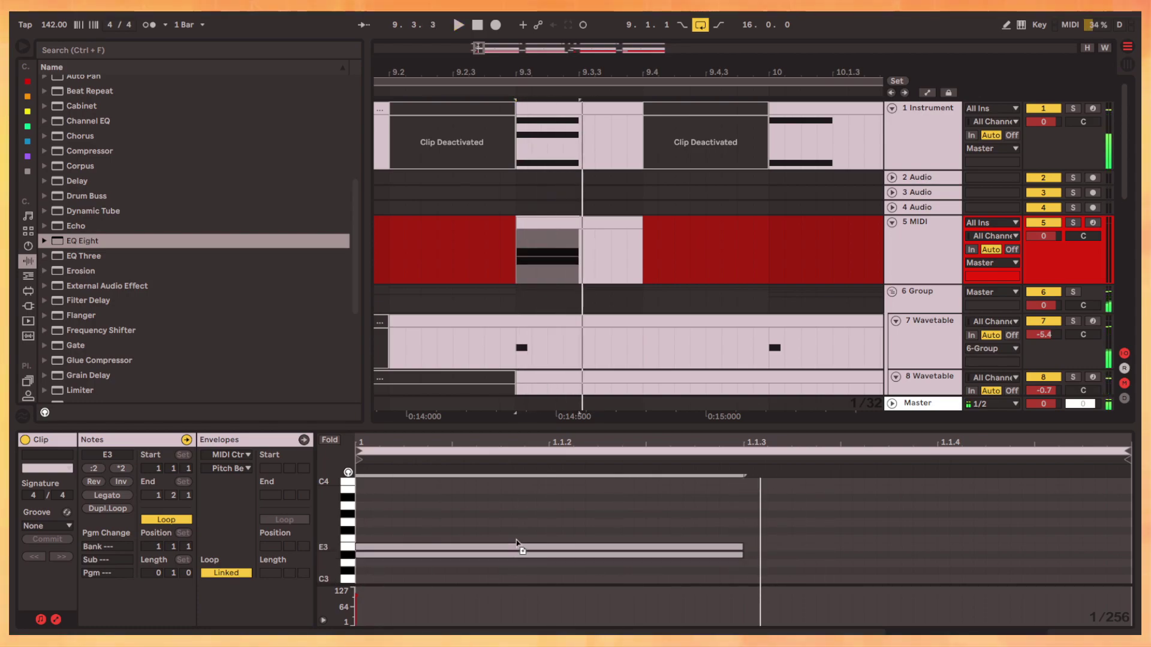
Stack a chord by copying the note upward, then select track 5's four-bar section
left_click_drag(514, 562, 518, 498)
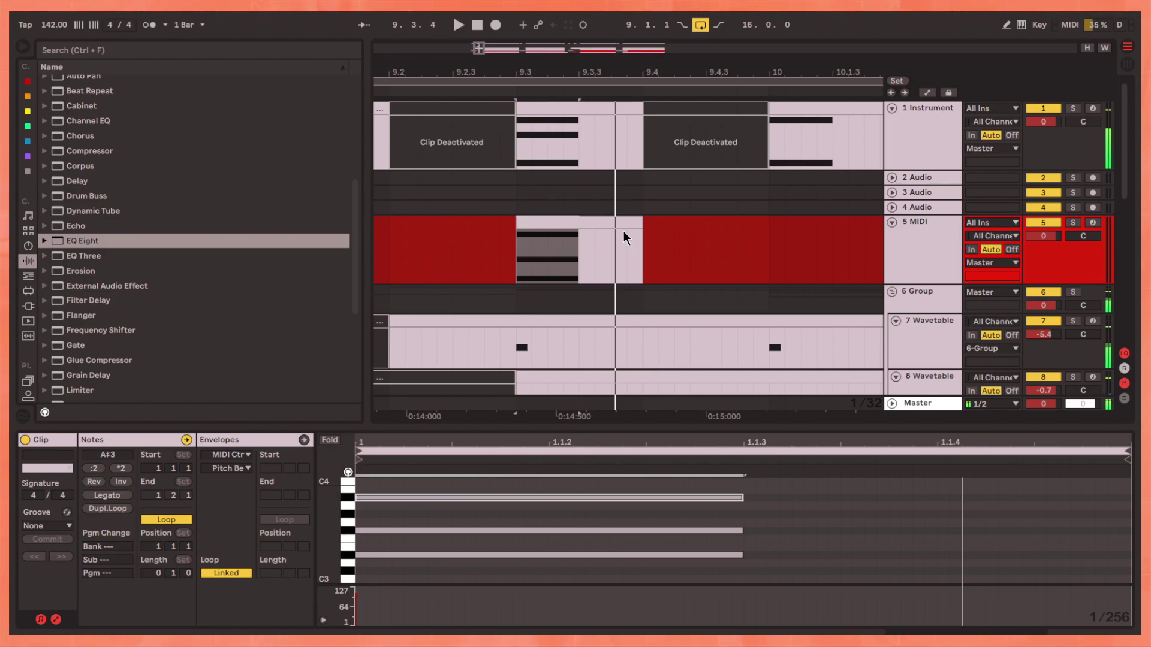
scroll(622, 227, "down", 3)
left_click(531, 251)
key("space")
left_click_drag(531, 251, 659, 254)
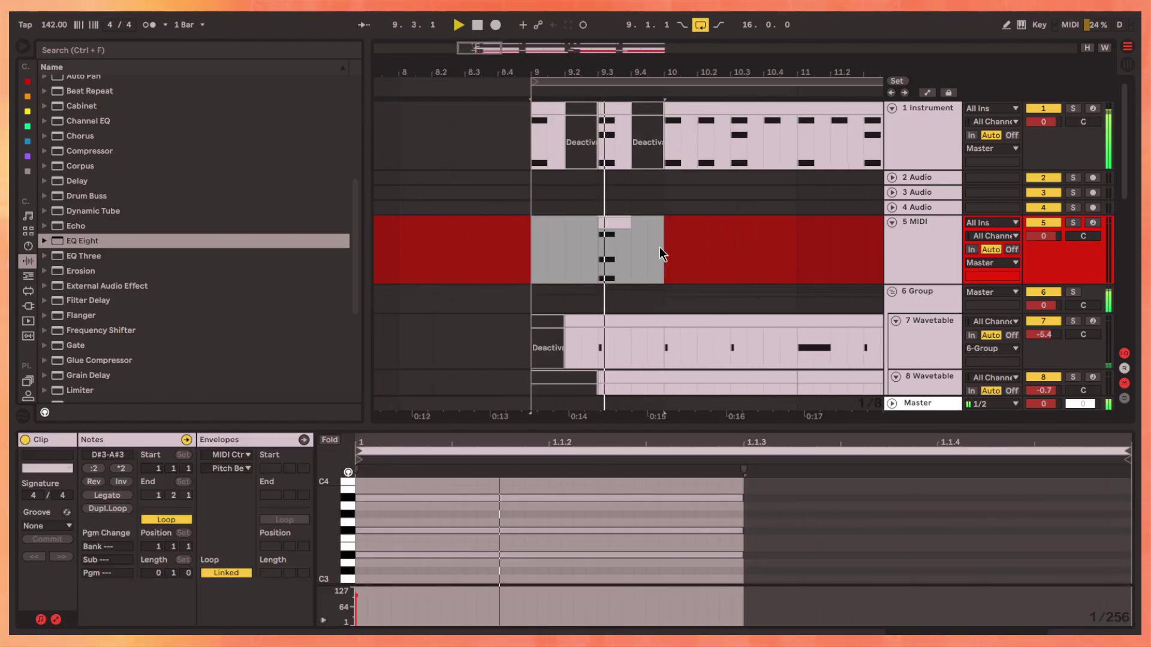
key("minus")
key("minus")
scroll(683, 244, "down", 1)
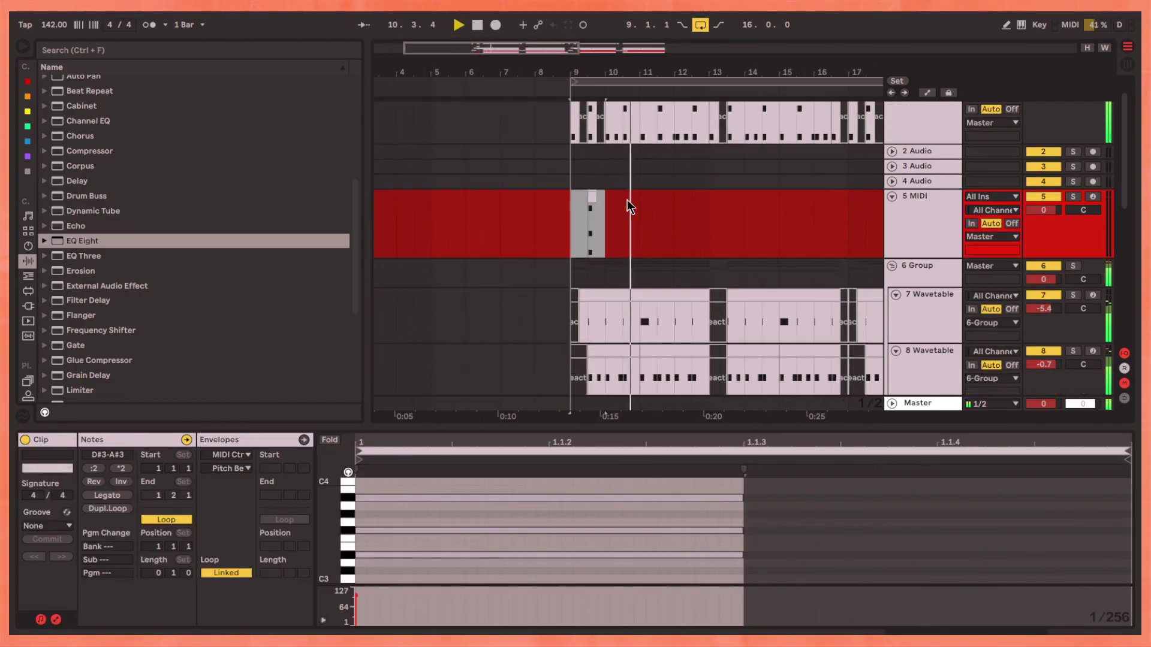
Duplicate the four-bar chord region to repeat at bars 13, 17 and 21
left_click(688, 216, "shift")
key("minus")
key("minus")
key("ctrl+d")
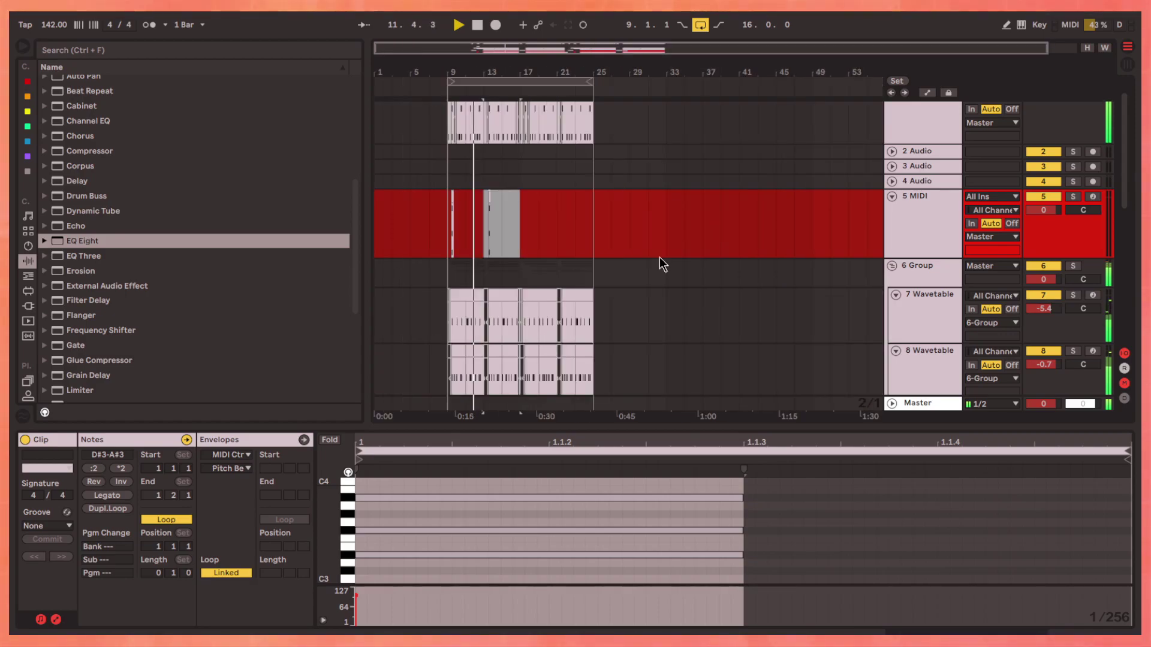
key("ctrl+d")
key("ctrl+d")
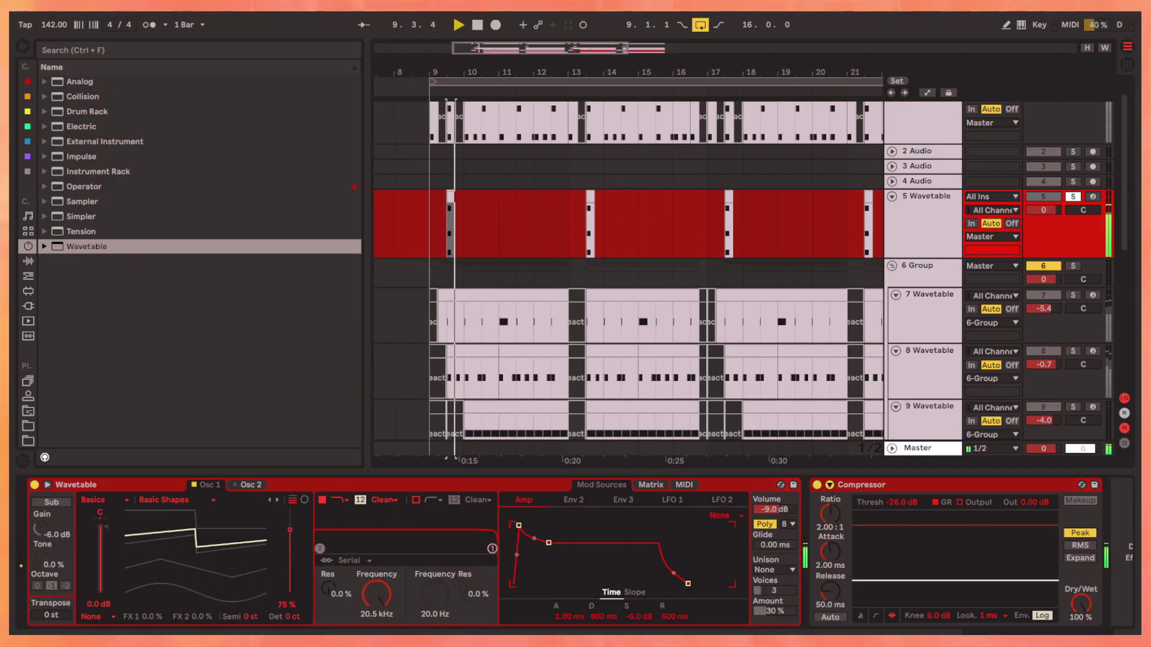
Drop the chord notes an octave and raise A#2 an octave to A#3
left_click_drag(647, 207, 810, 207)
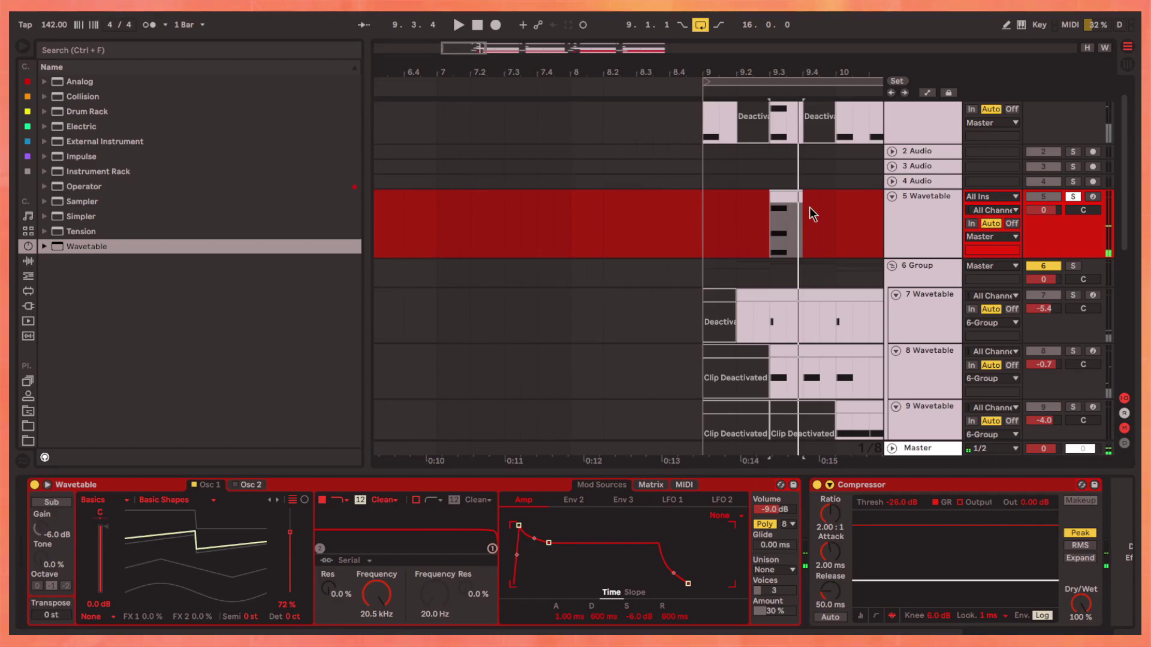
double_click(760, 202)
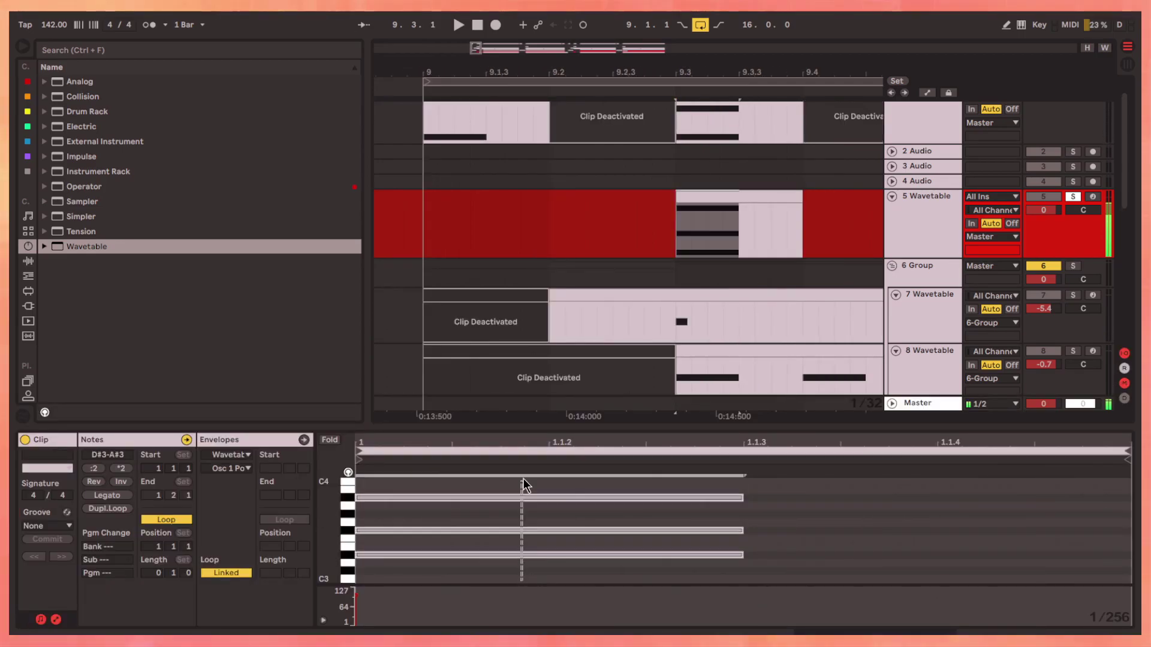
key("shift+Down")
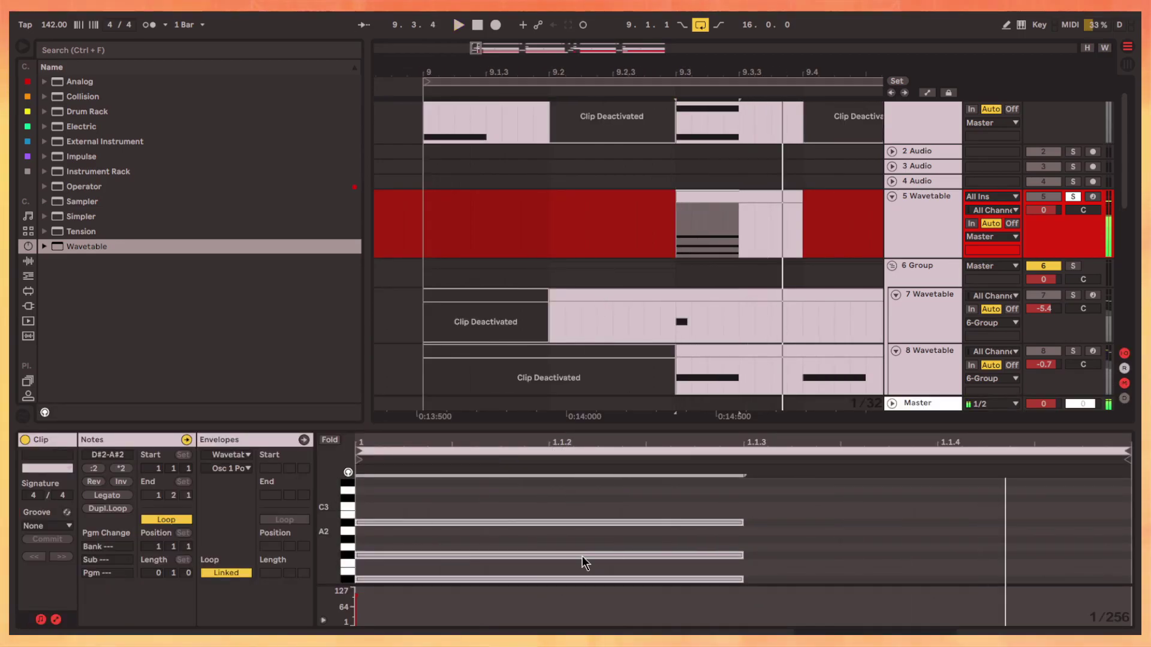
left_click(560, 497)
scroll(503, 521, "up", 2)
left_click(458, 546)
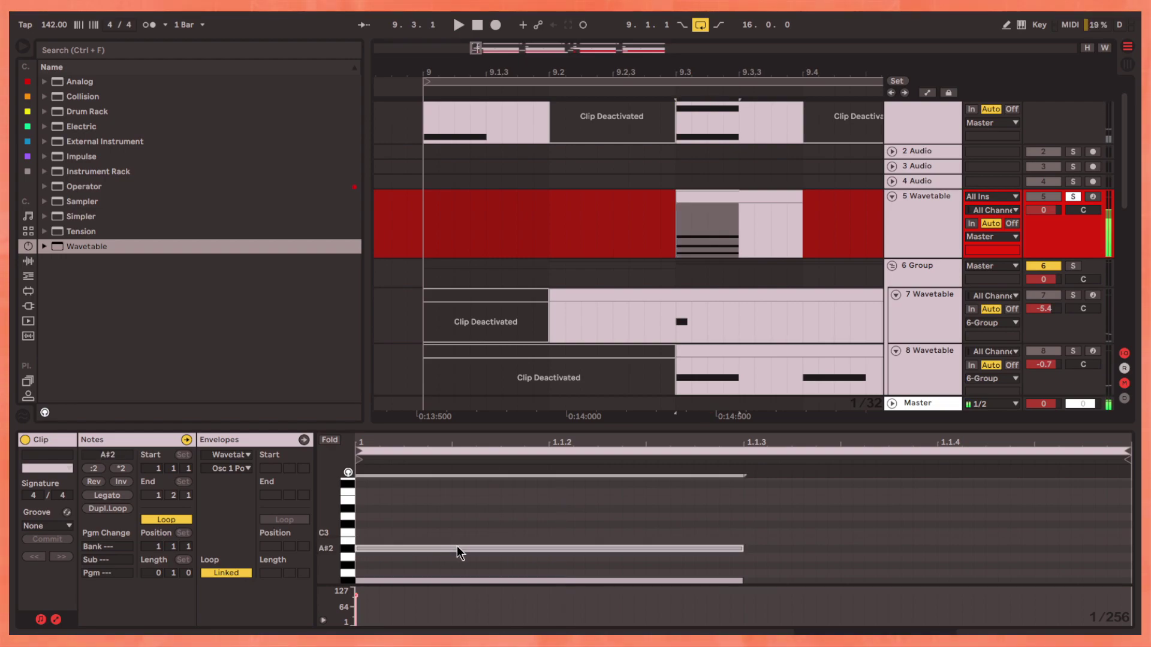
key("shift+Up")
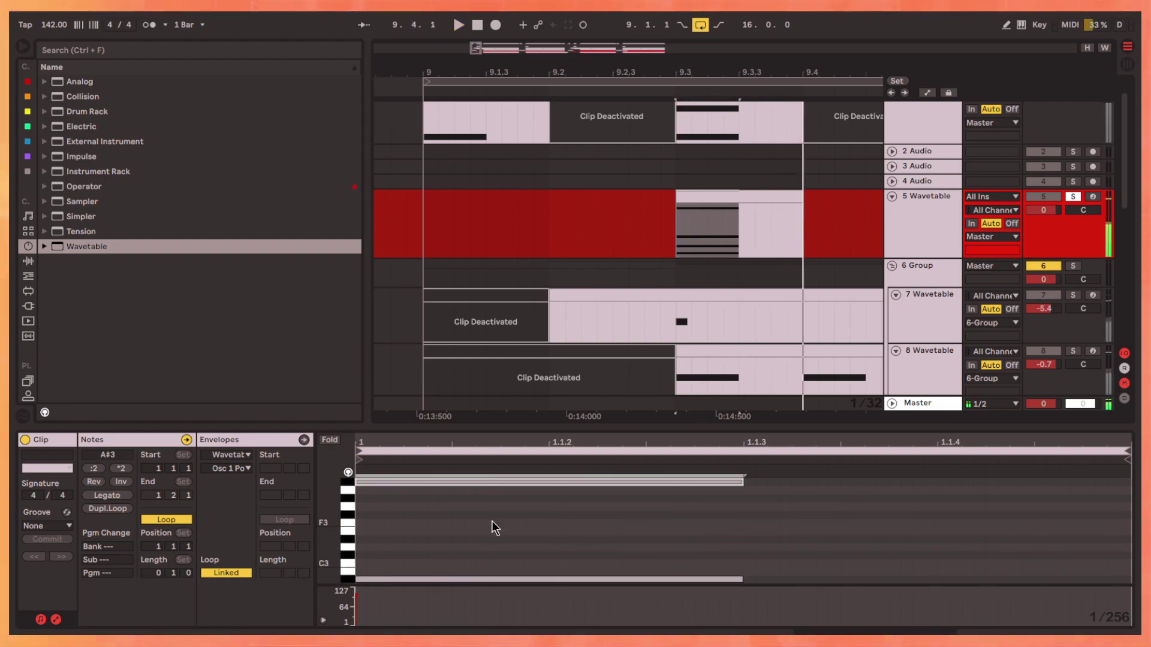
Nudge the selected note's pitch step by step, settling on G4
key("space")
key("Up")
key("Up")
key("Up")
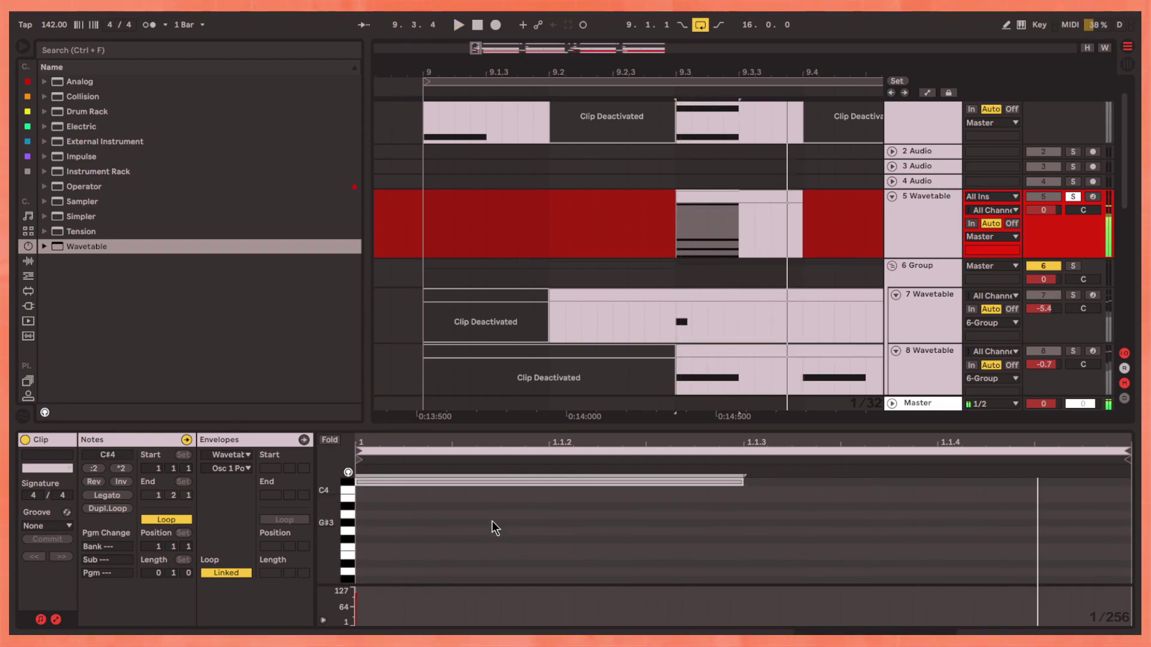
key("Down")
key("Down")
key("Down")
key("Up")
key("Up")
key("Down")
key("Down")
key("Down")
key("Down")
key("Down")
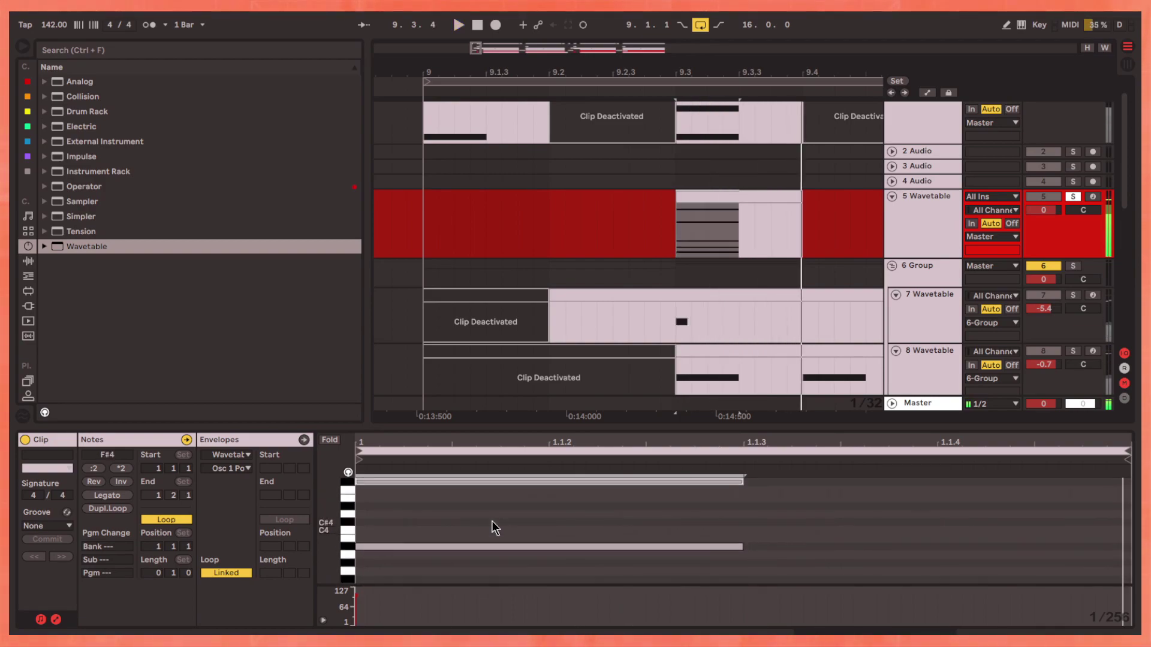
key("Down")
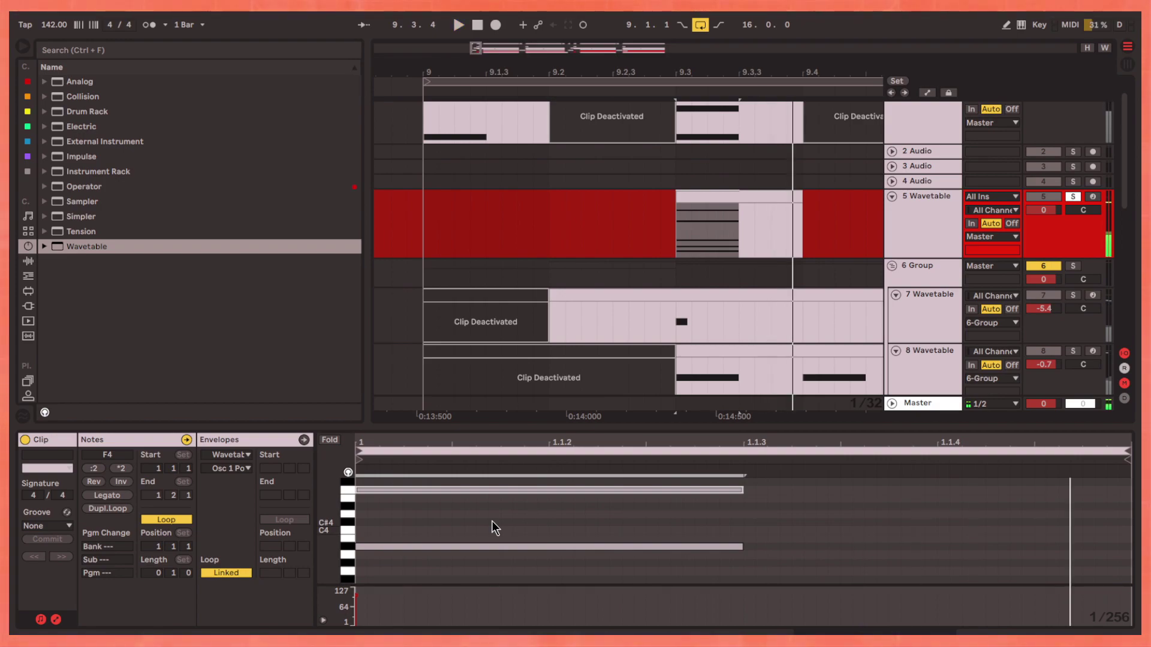
key("Up")
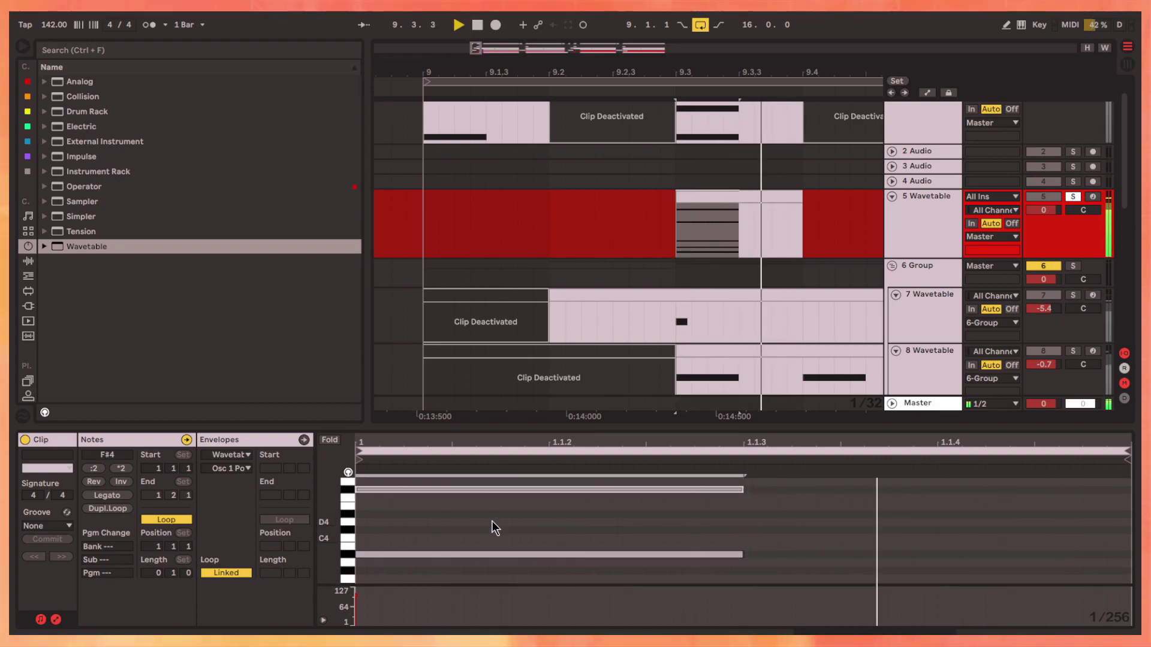
key("Up")
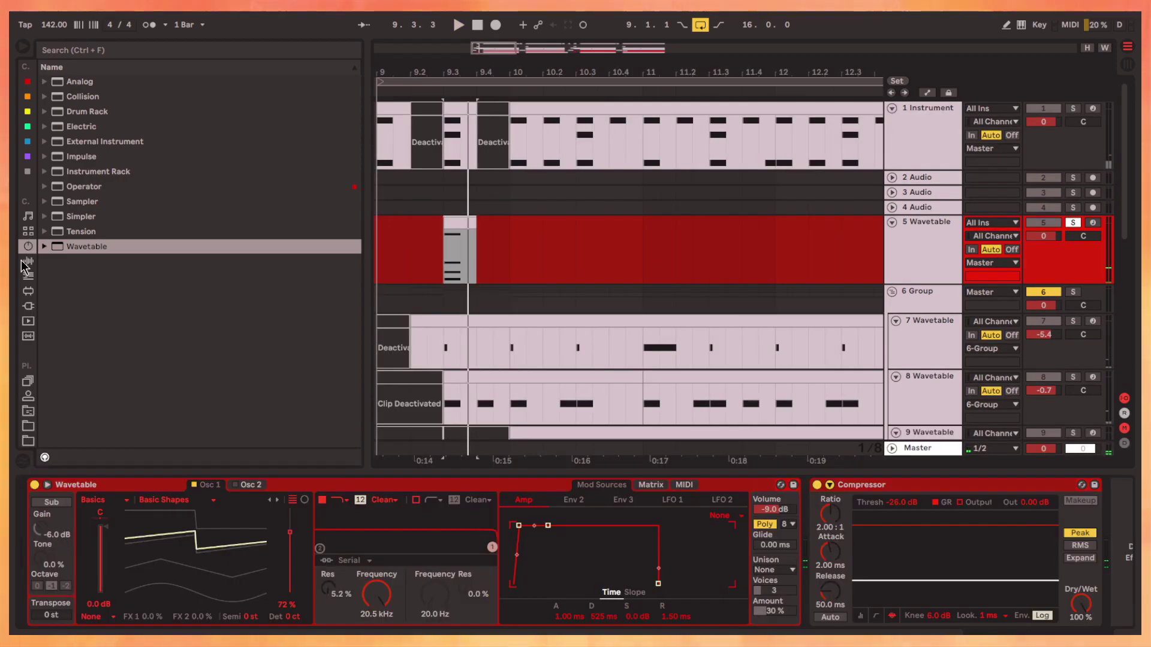
Add the ENNEADECAGON B rack after Wavetable, then delete it again
left_click(23, 261)
scroll(158, 136, "up", 5)
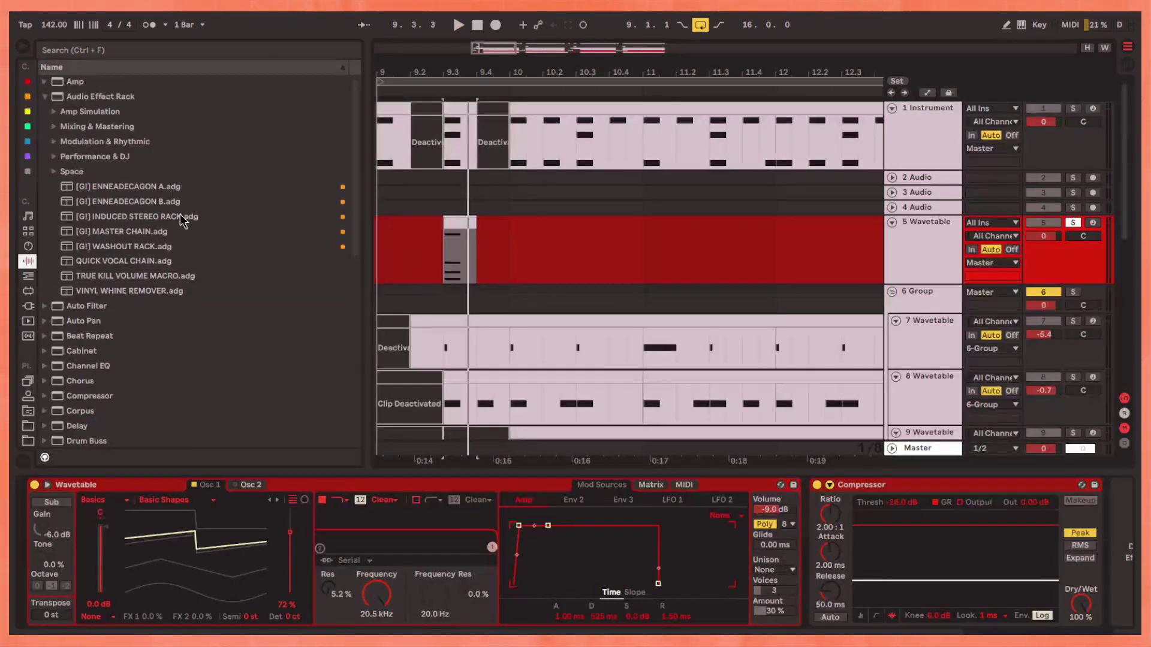
left_click_drag(135, 201, 992, 574)
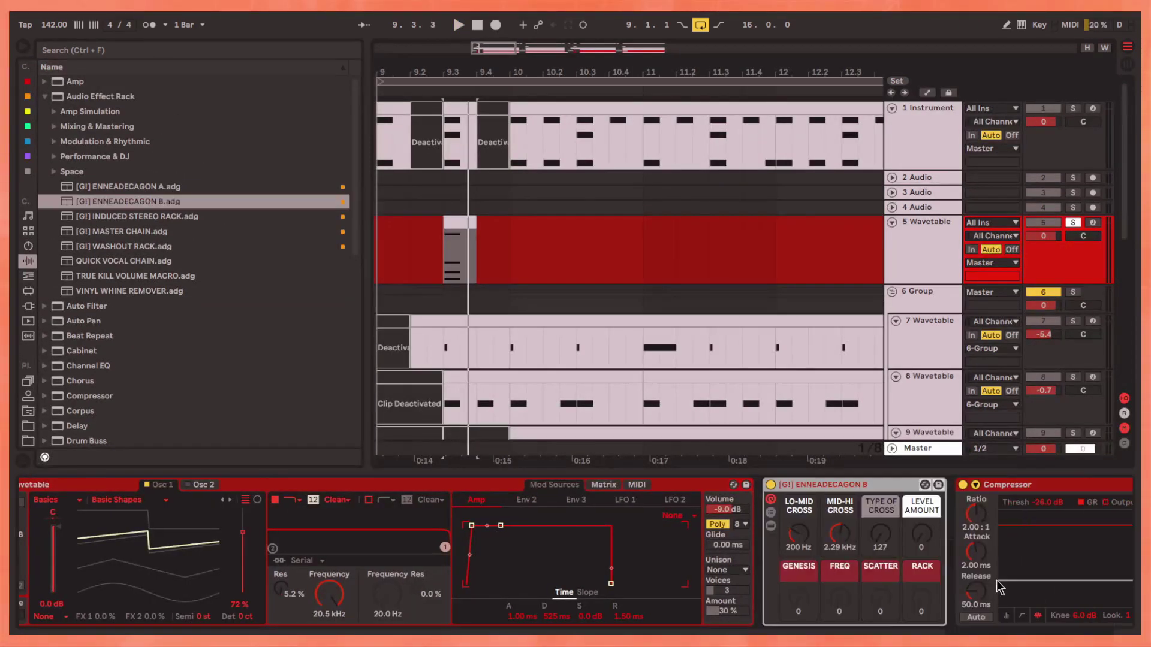
key("Delete")
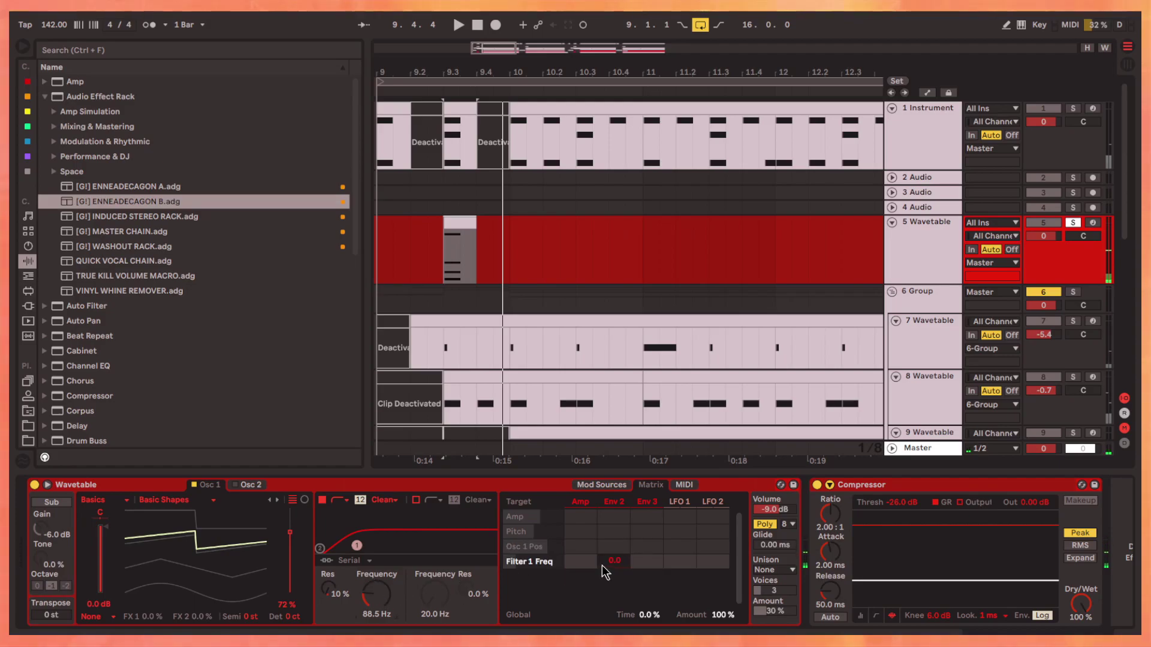
Set resonance to 70%, re-add the ENNEADECAGON B rack, and use Classic unison at 67%
left_click_drag(331, 600, 332, 540)
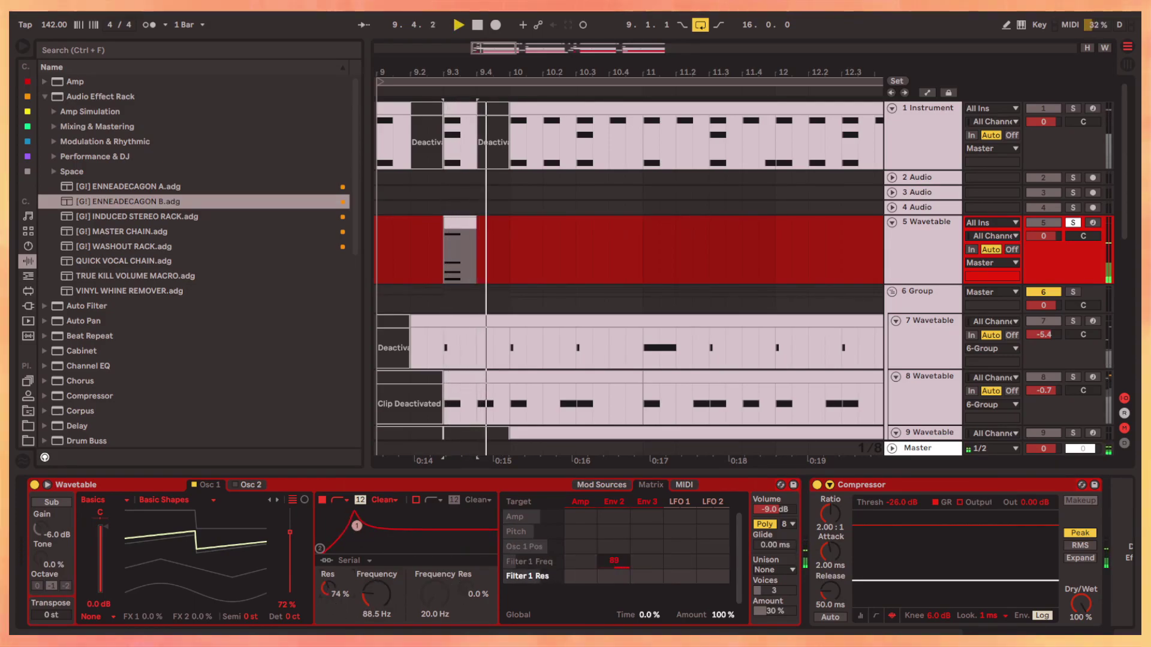
left_click(616, 501)
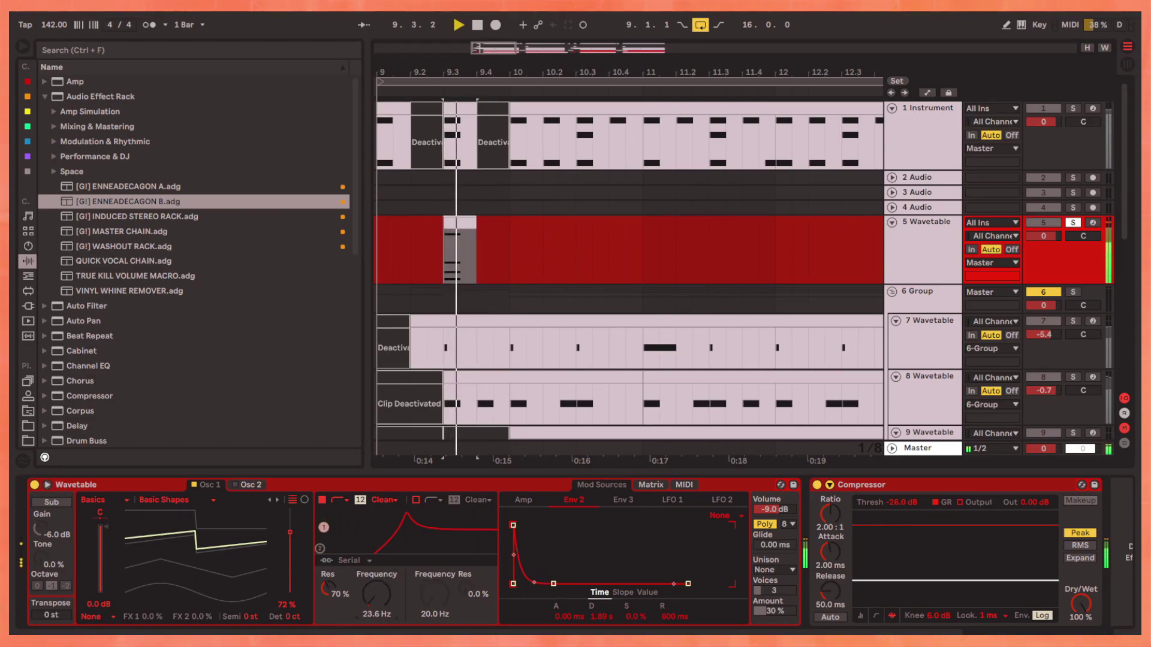
left_click_drag(126, 201, 872, 550)
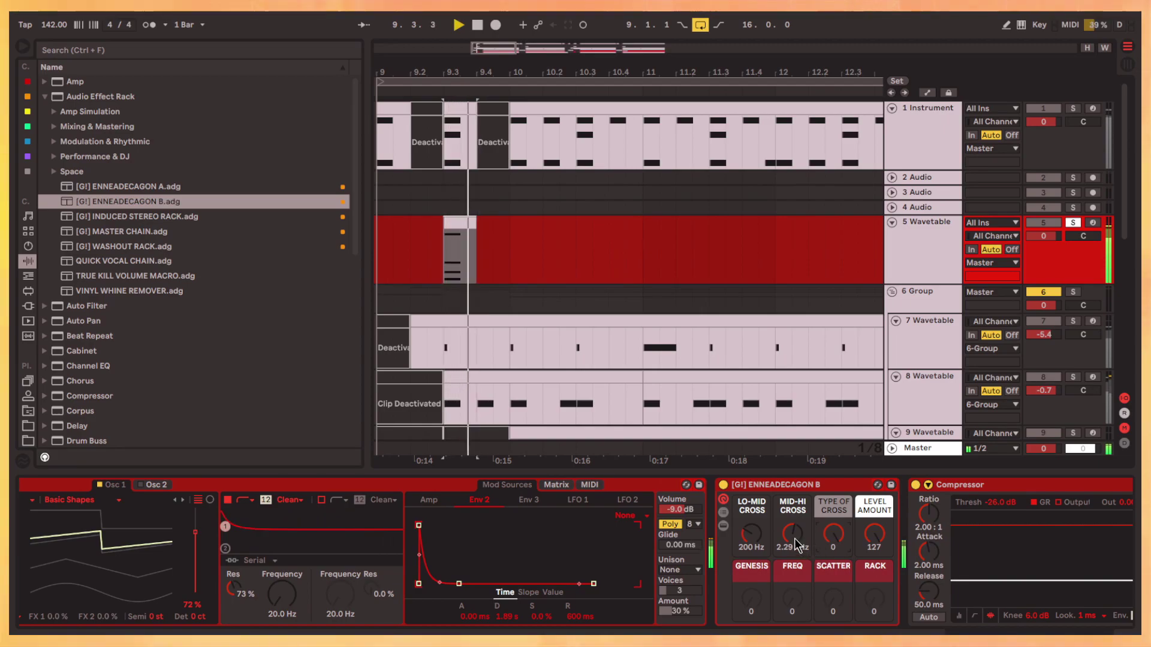
left_click(680, 570)
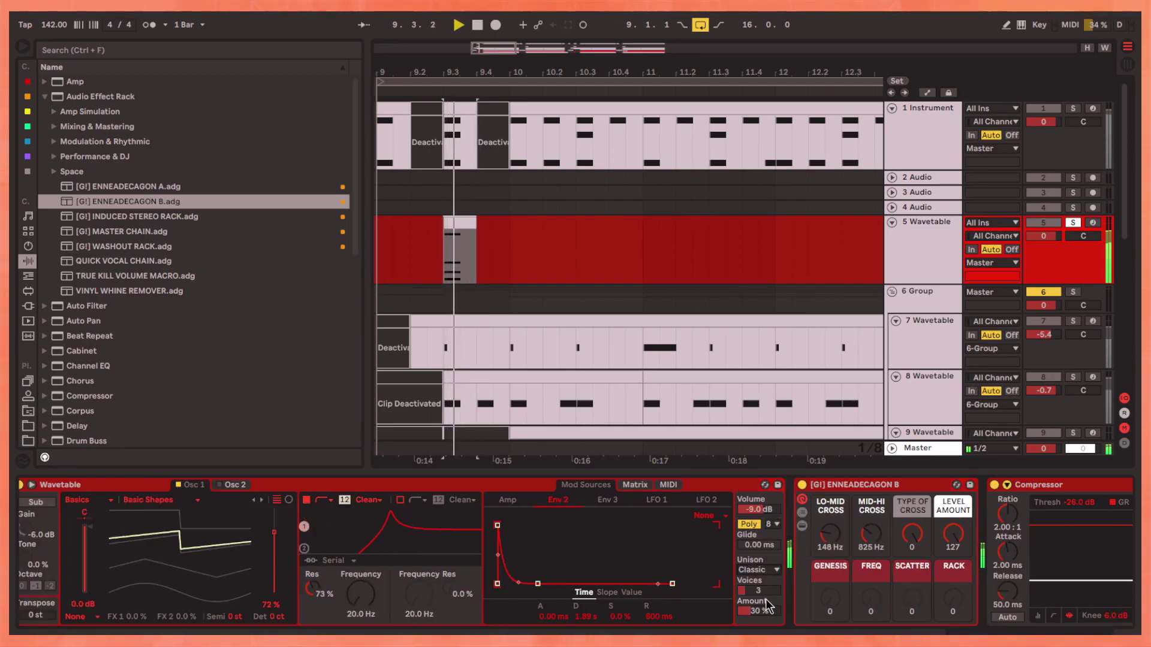
left_click_drag(764, 598, 768, 614)
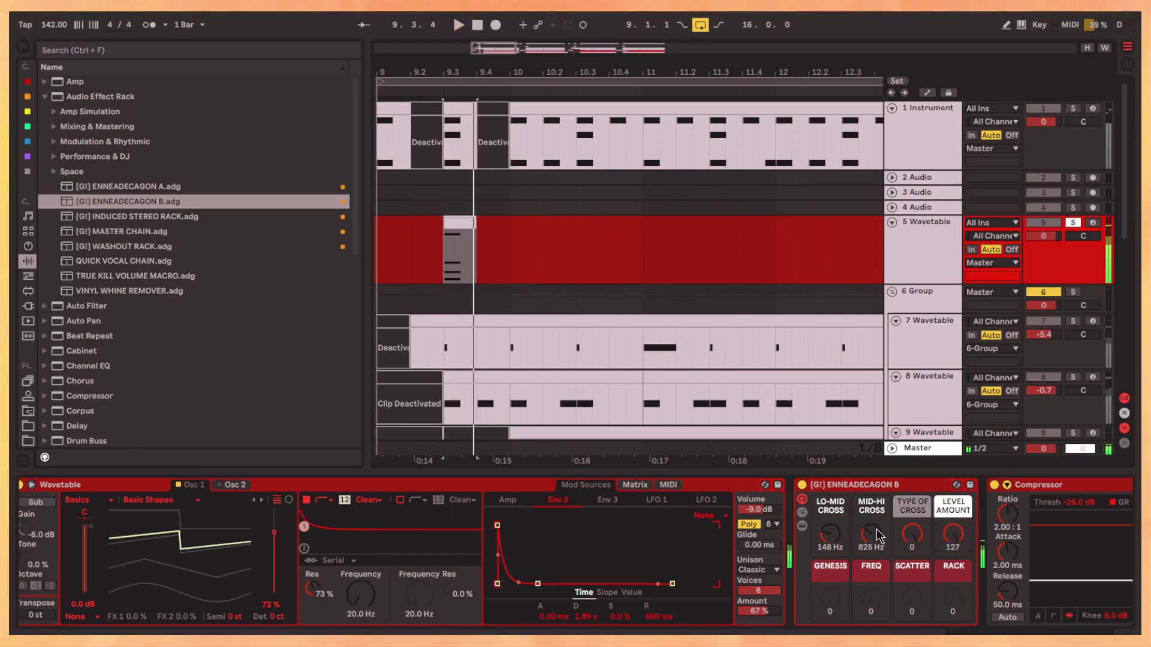
Boost a 15 dB side-channel EQ peak near 445 Hz and unsolo track 5
left_click(895, 546)
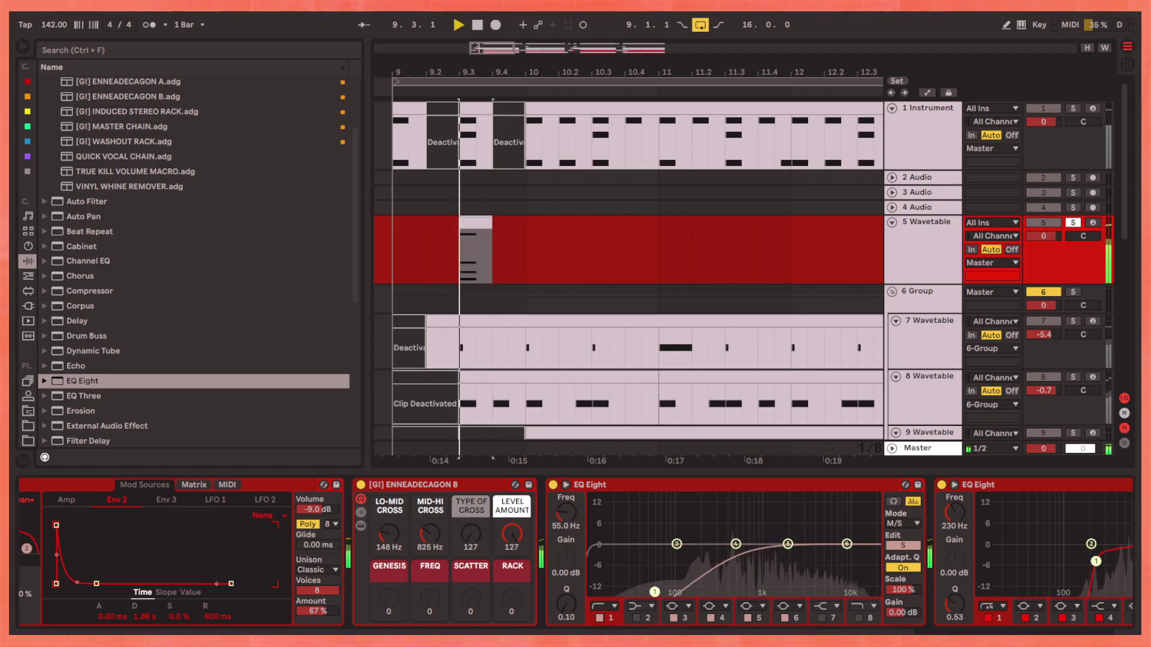
left_click_drag(736, 543, 732, 496)
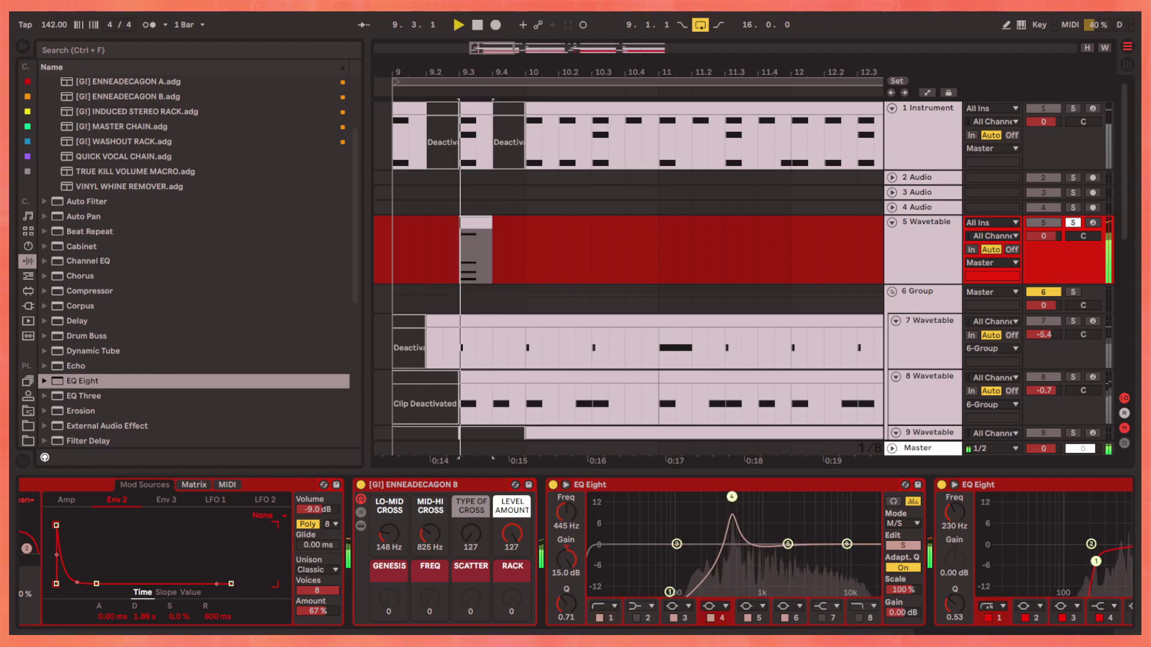
key("space")
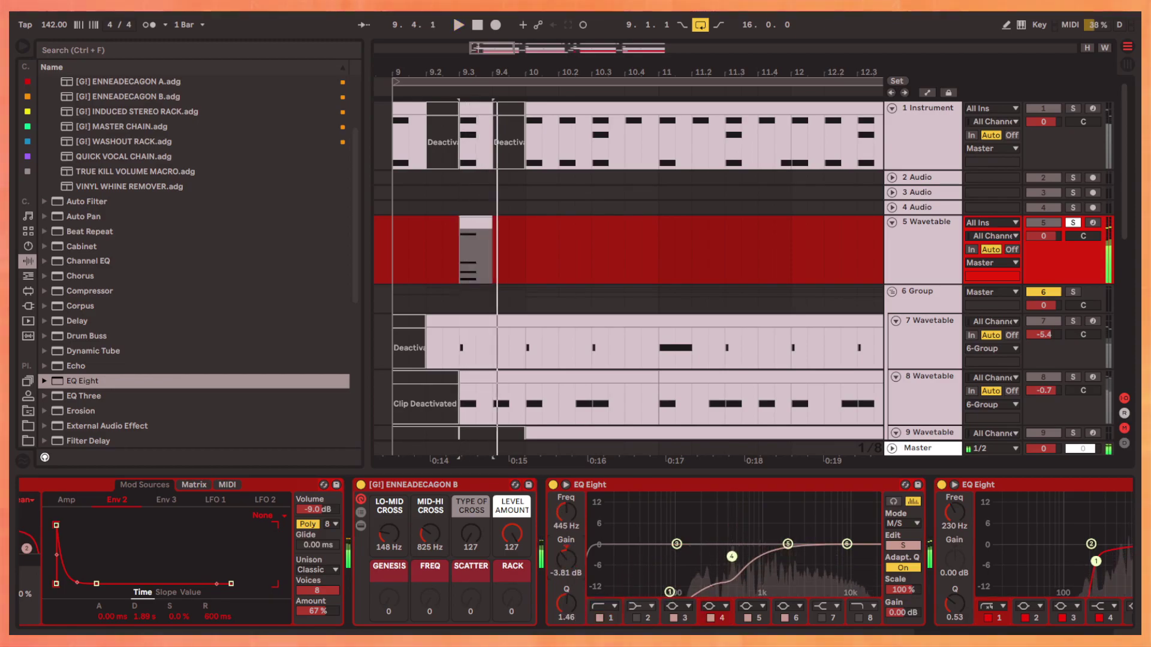
left_click(1072, 223)
Lengthen the chord notes in track 5's clip, auditioning from bar 9
left_click(396, 253)
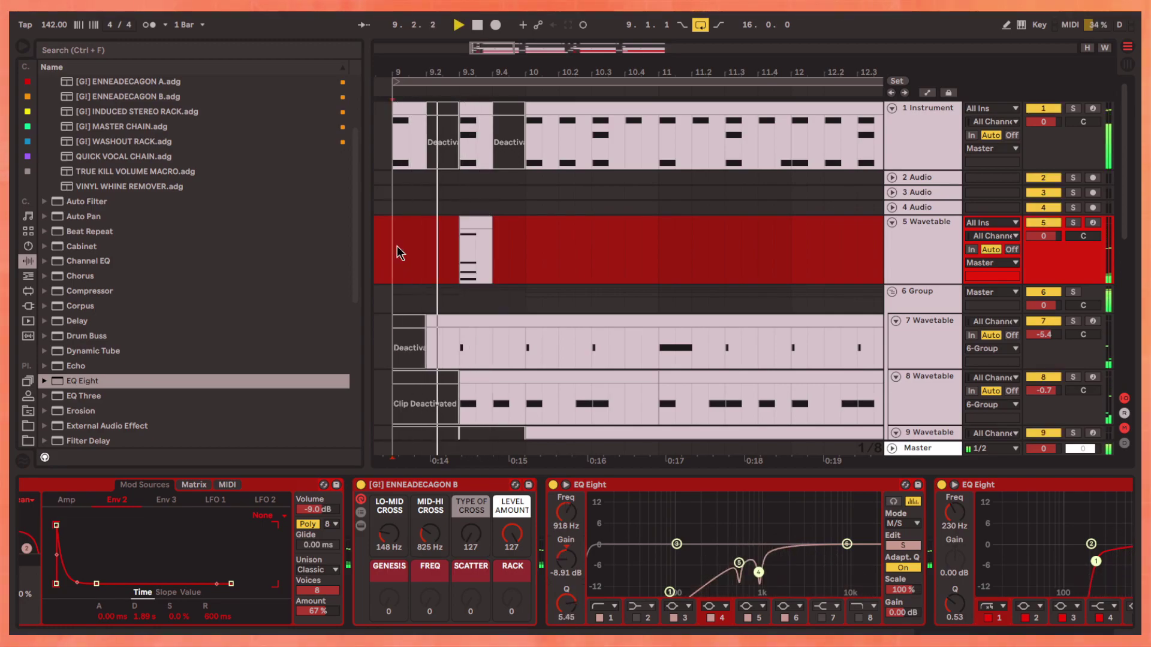
key("space")
double_click(477, 229)
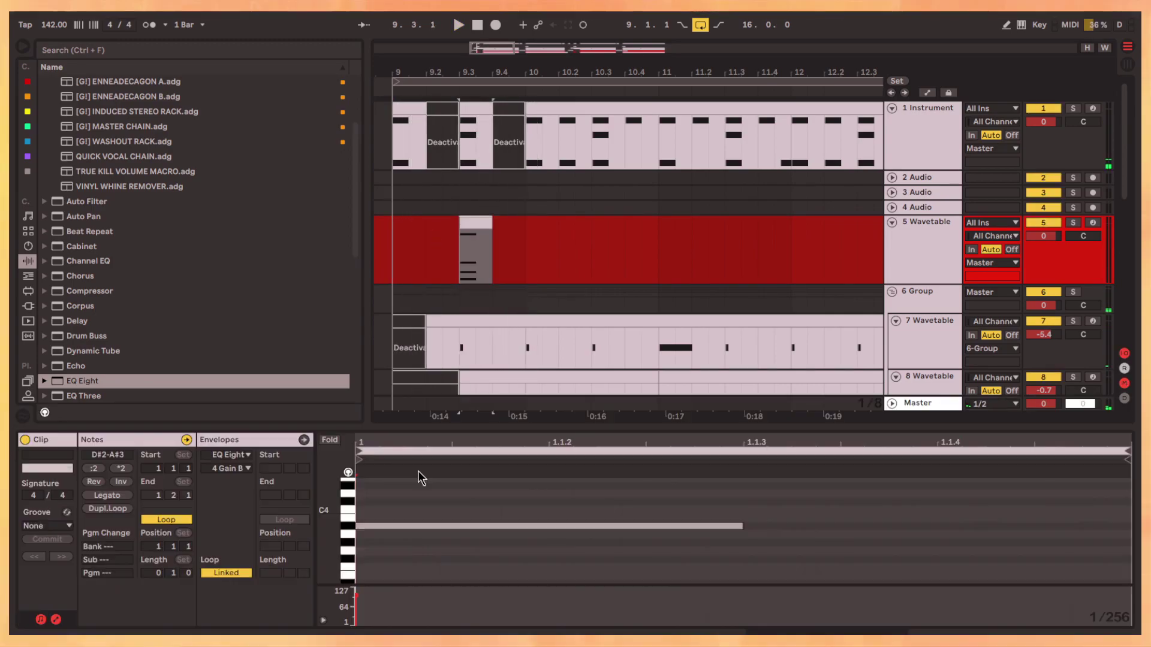
key("f")
key("space")
left_click_drag(743, 496, 955, 495)
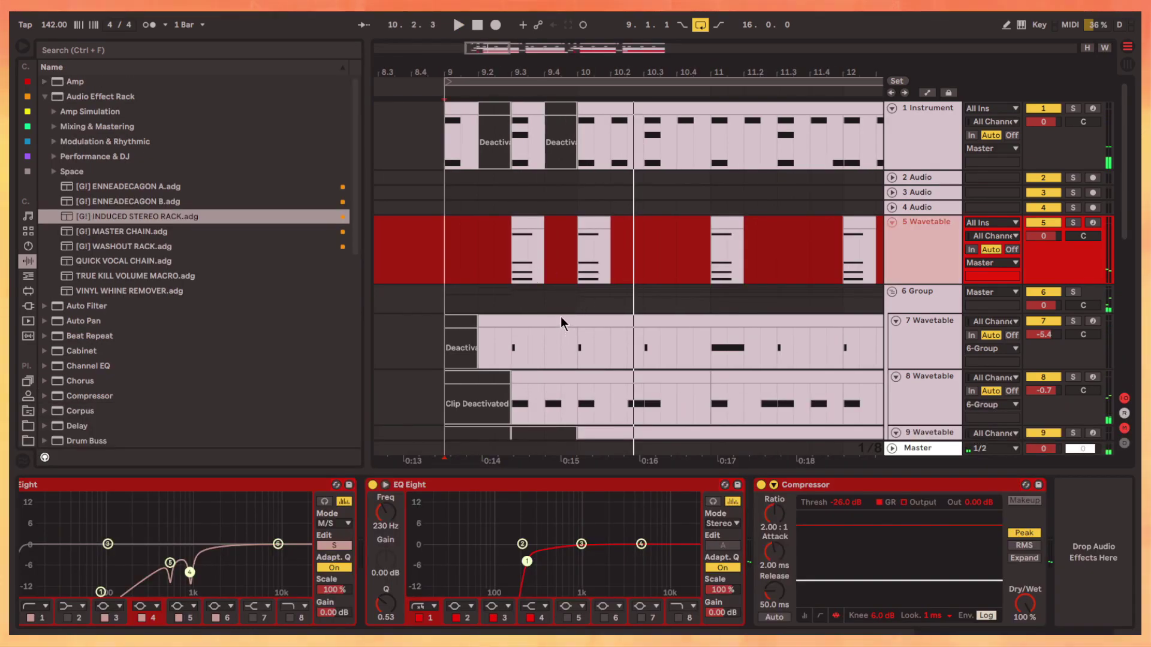
Select bars 13–34 across both Wavetable tracks and play from bar 9, zoomed on bars 9–12
left_click_drag(559, 317, 454, 297)
left_click(625, 247)
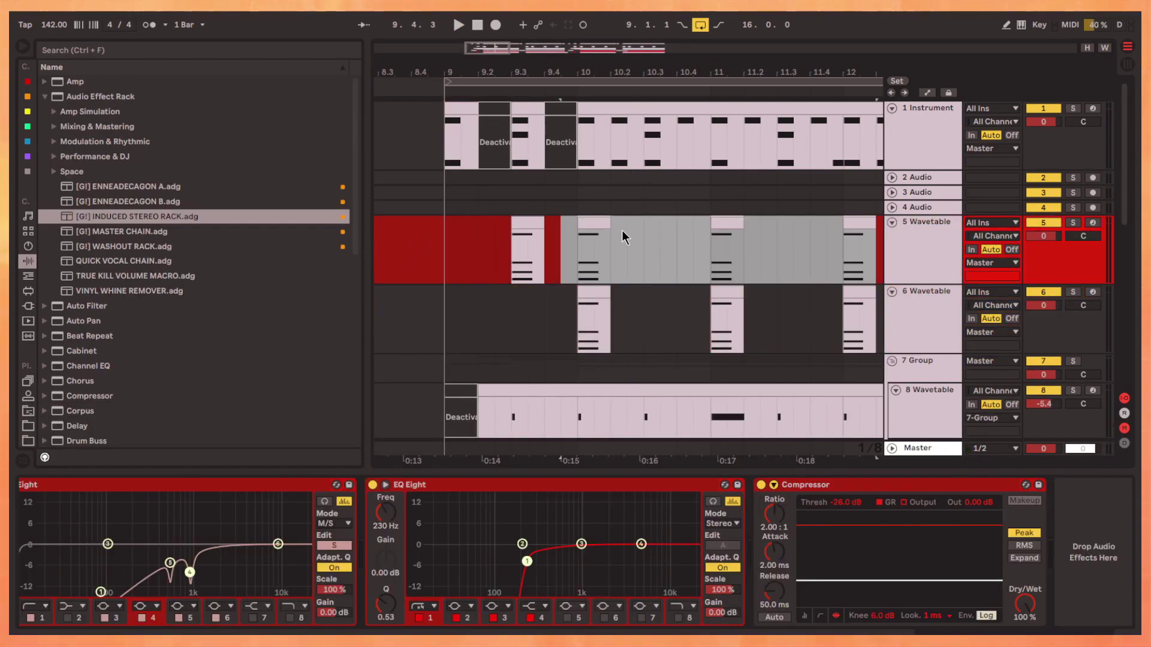
key("minus")
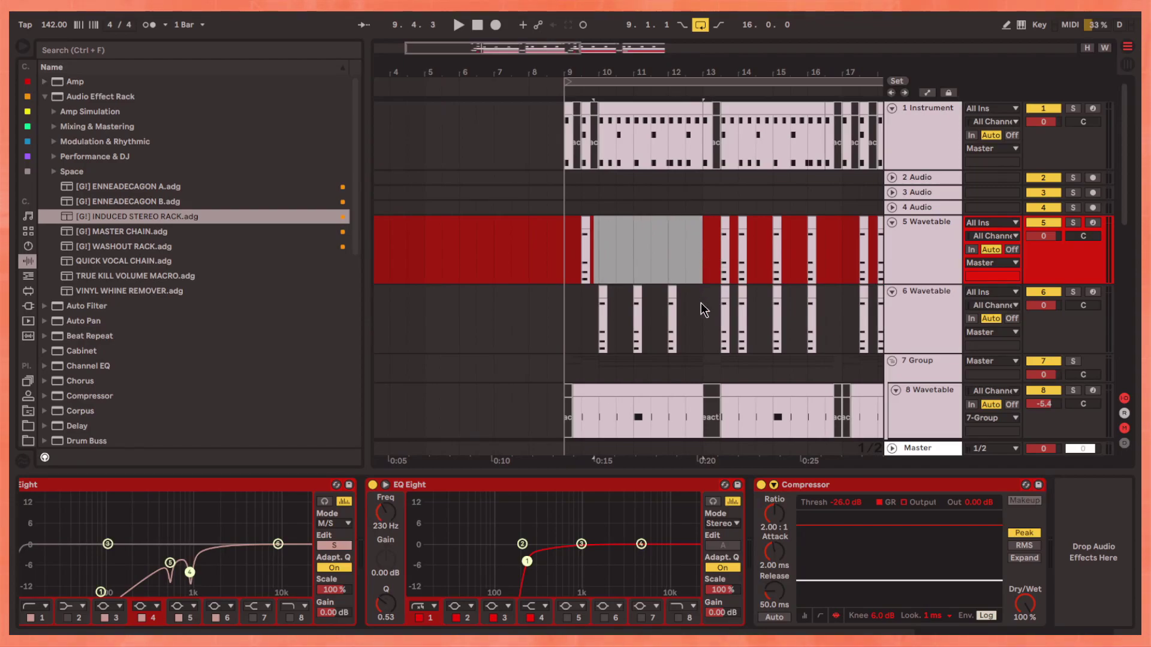
left_click_drag(702, 310, 486, 237)
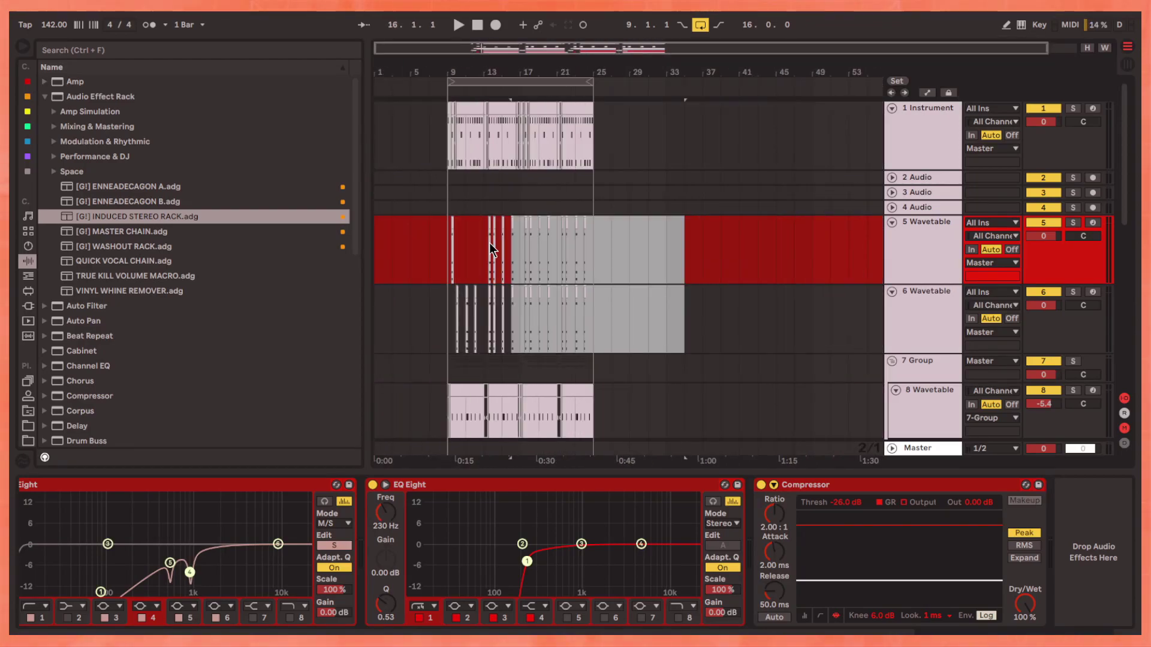
left_click(445, 241)
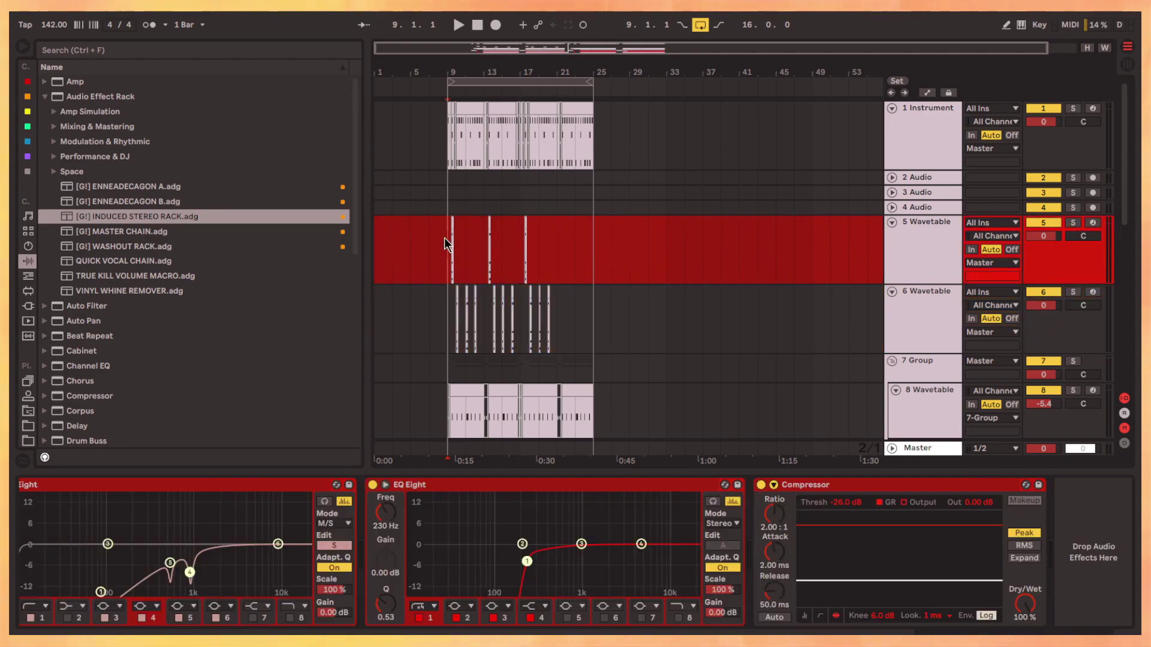
left_click(444, 321)
left_click(448, 244)
key("space")
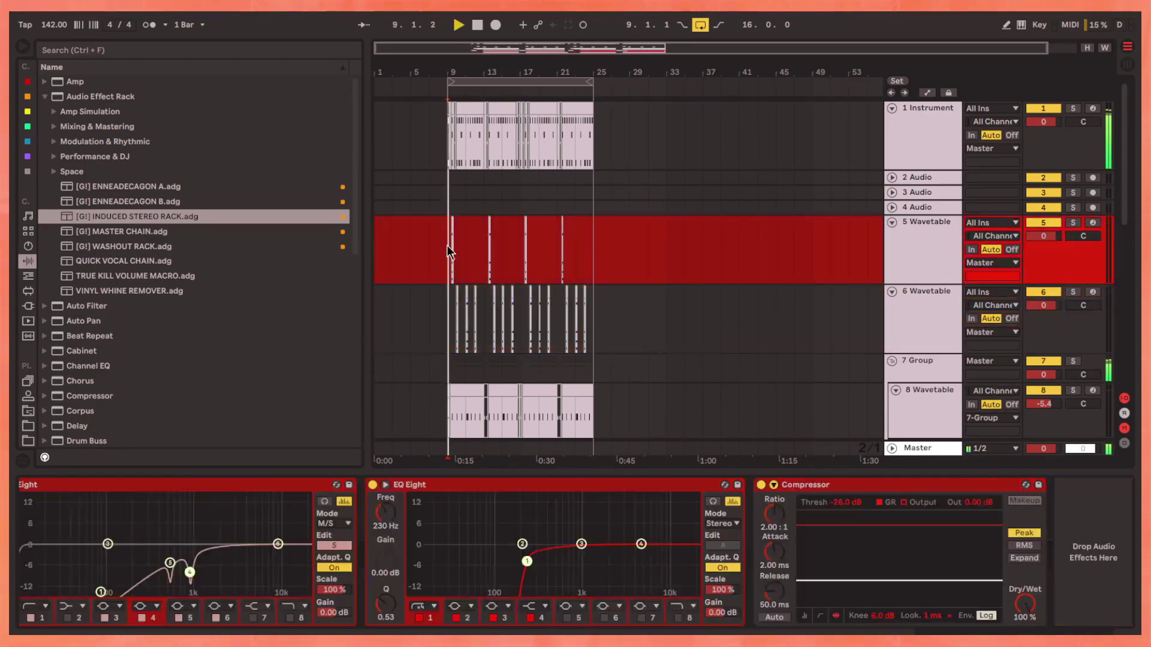
key("plus")
key("plus")
key("plus")
Inspect track 6's chord clip, load the Washout Rack, and set 7 Wavetable to -20 dB
left_click(916, 307)
left_click(497, 306)
key("space")
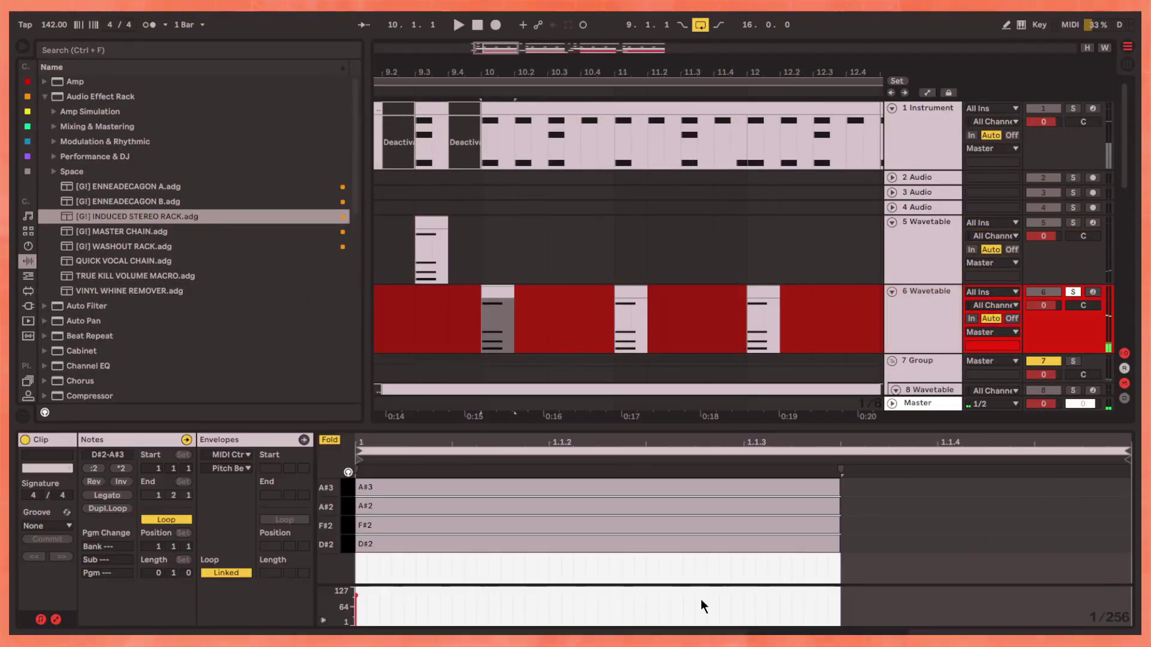
key("space")
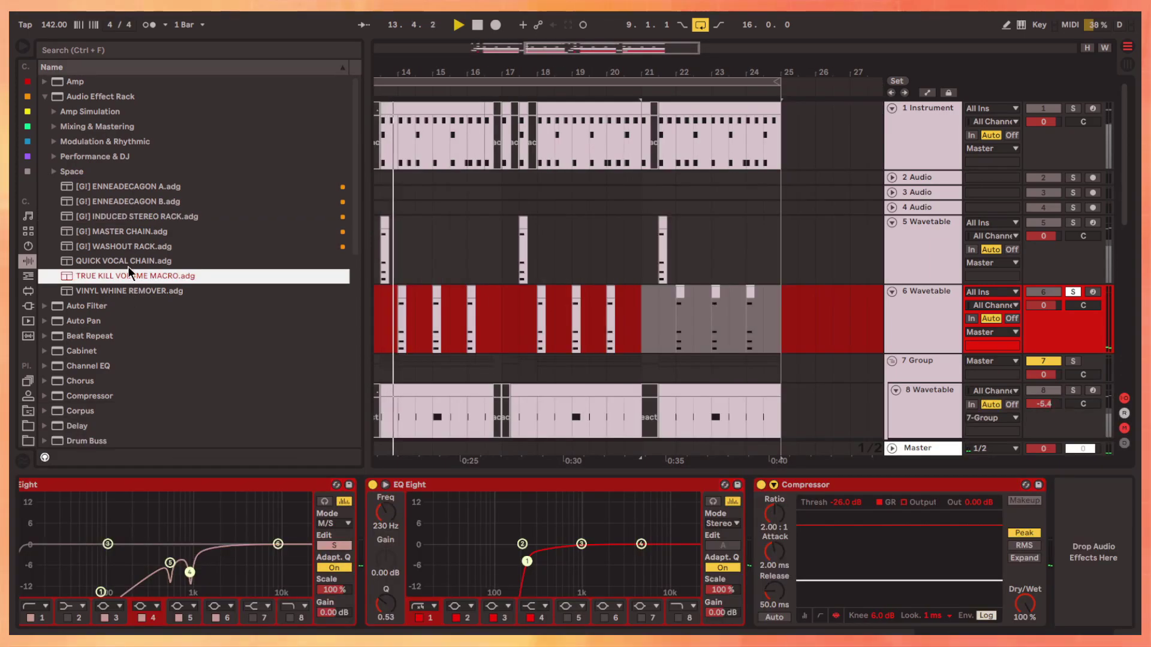
left_click(125, 262)
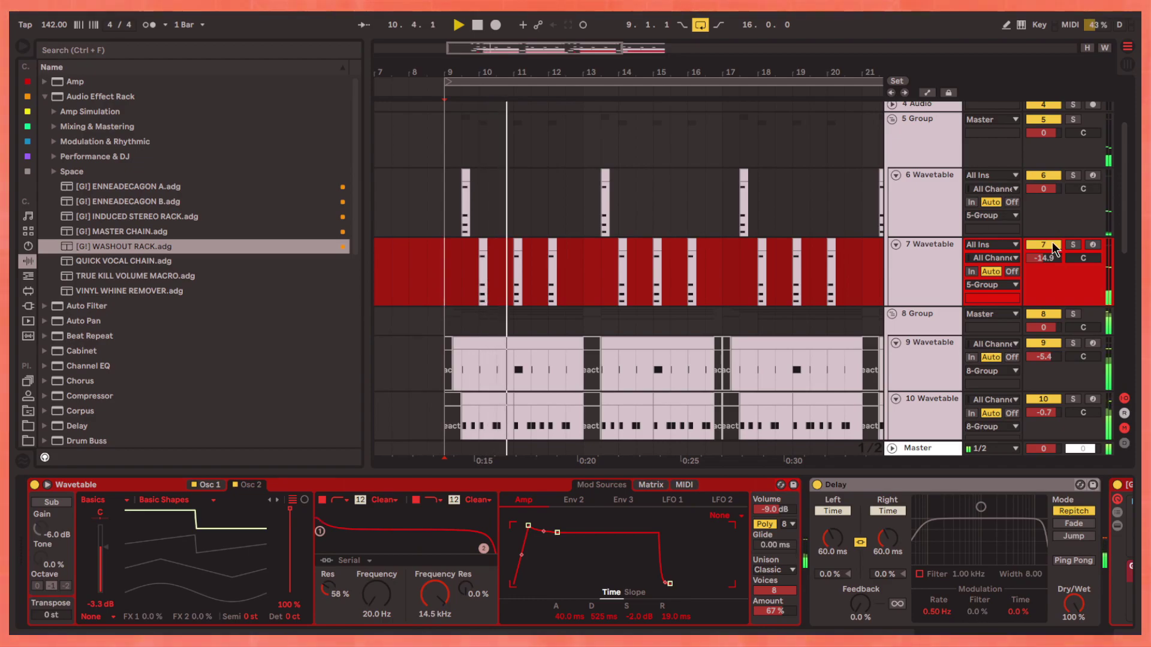
left_click_drag(1054, 252, 1054, 269)
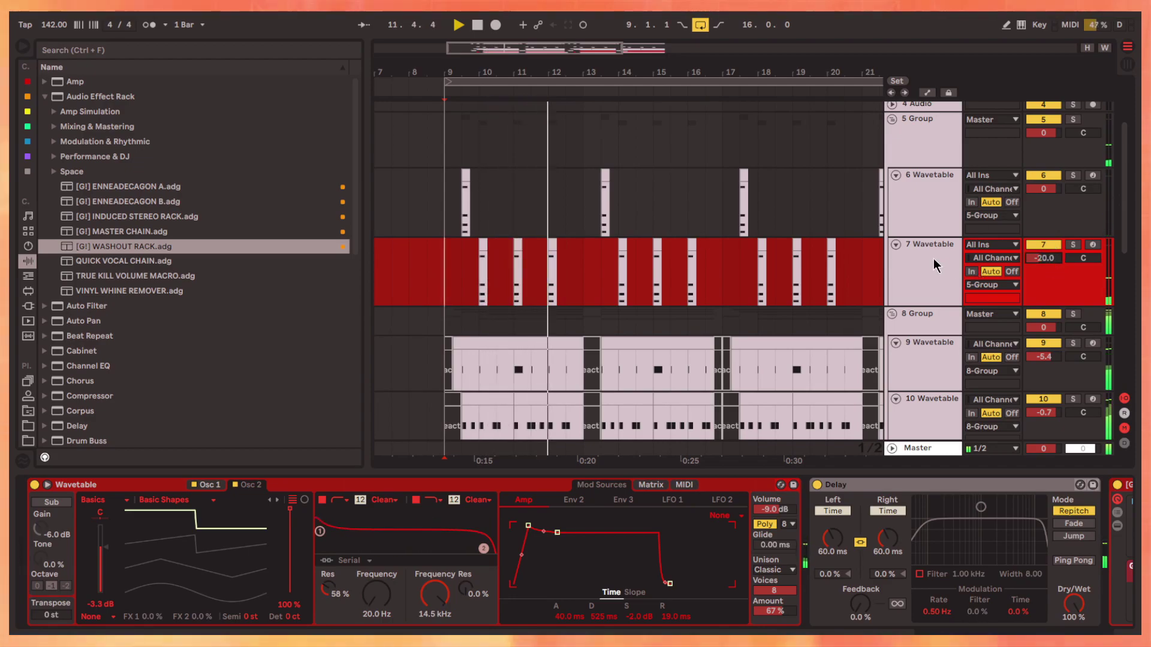
scroll(763, 564, "down", 5)
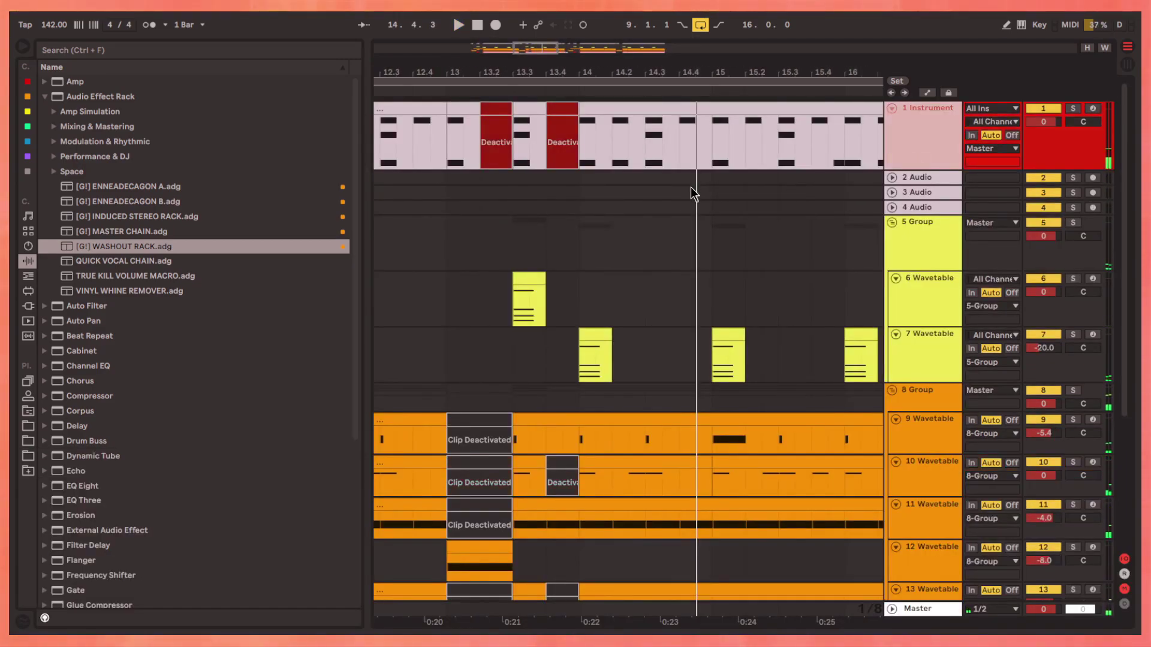
scroll(705, 191, "down", 5)
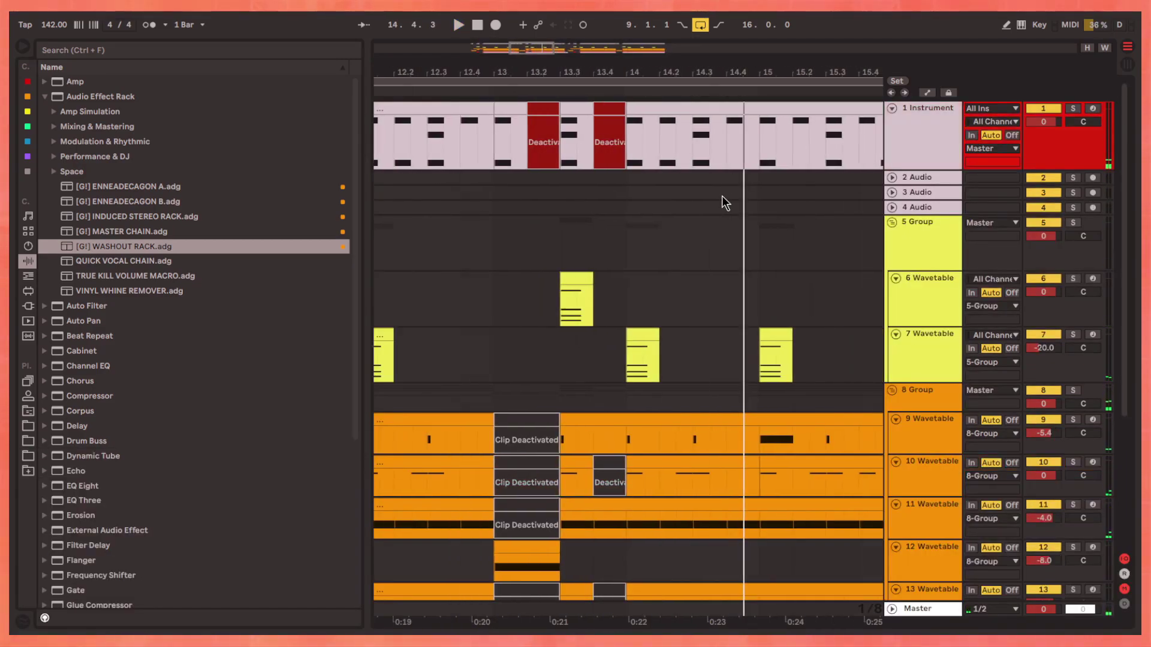
scroll(474, 185, "up", 3)
scroll(474, 184, "up", 2)
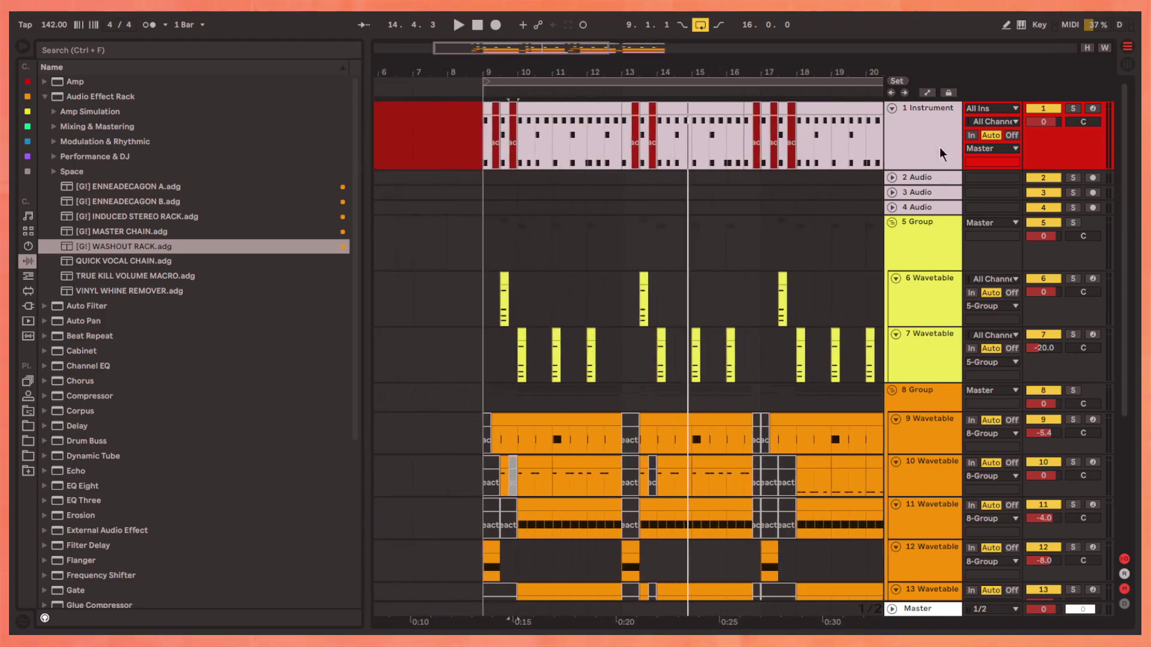
Insert a MIDI track with Wavetable and set its second oscillator to White Noise
key("ctrl+shift+t")
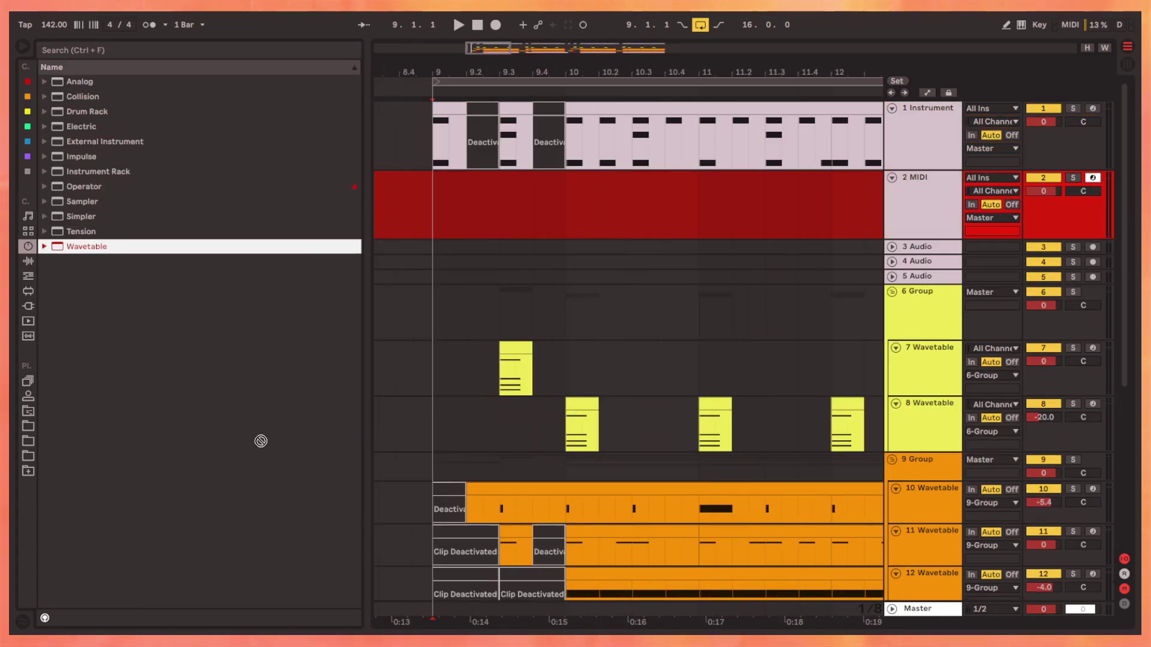
key("Return")
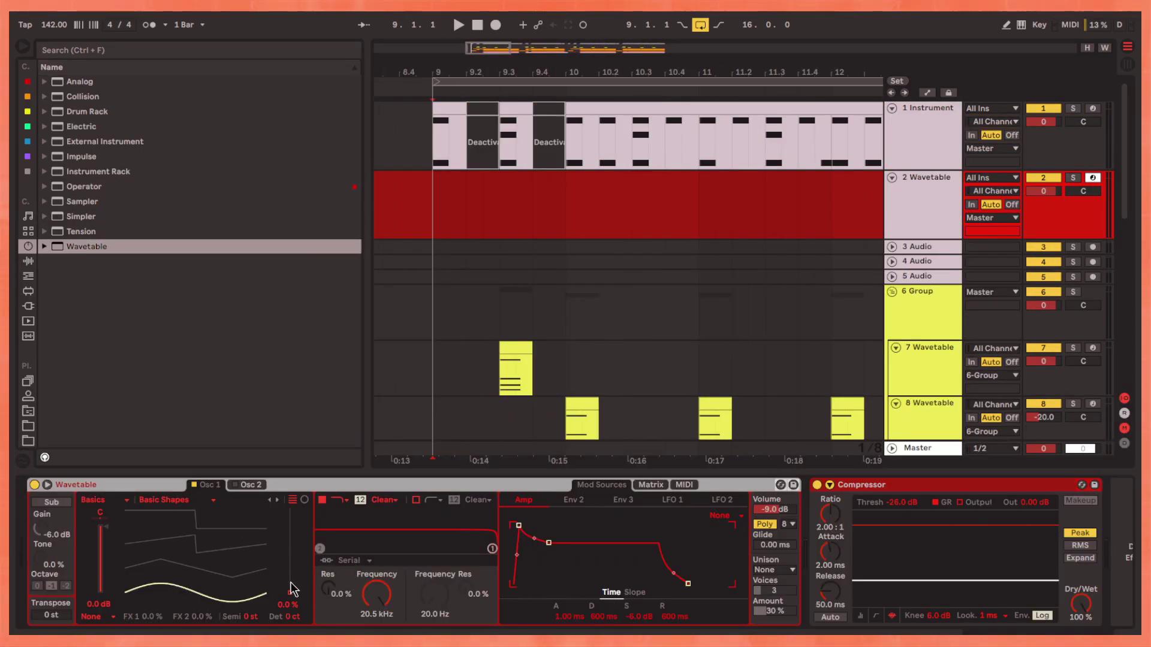
left_click(250, 485)
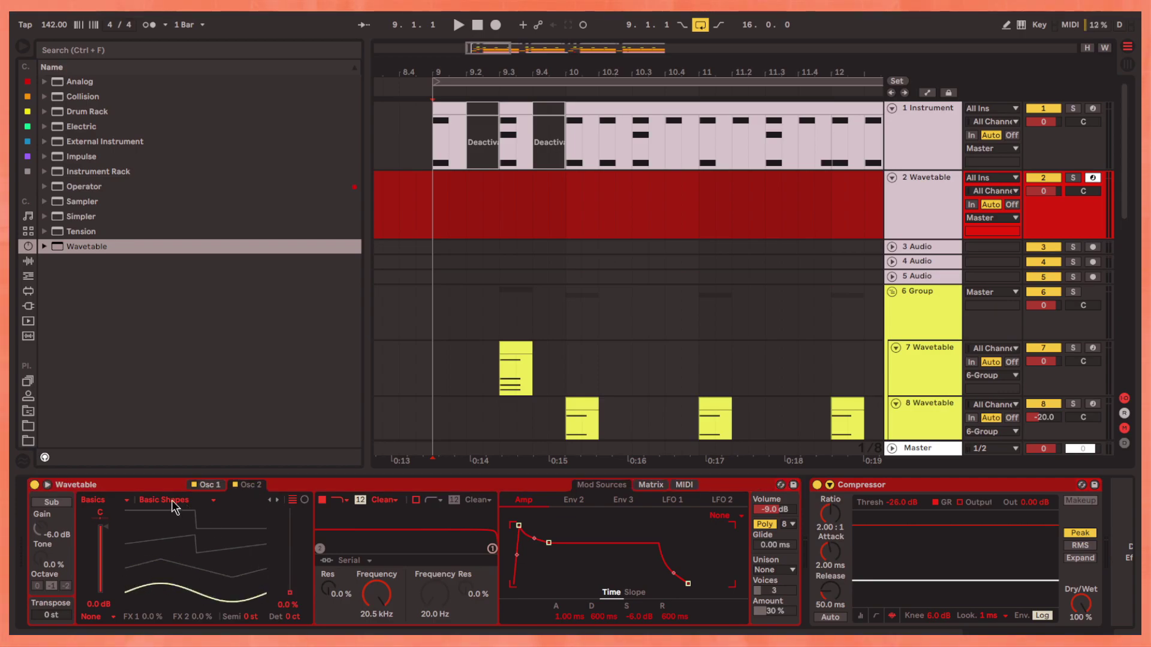
left_click(172, 500)
left_click(170, 490)
Modulate oscillator position with LFO 1 at 50% and transpose the synth down
left_click(673, 499)
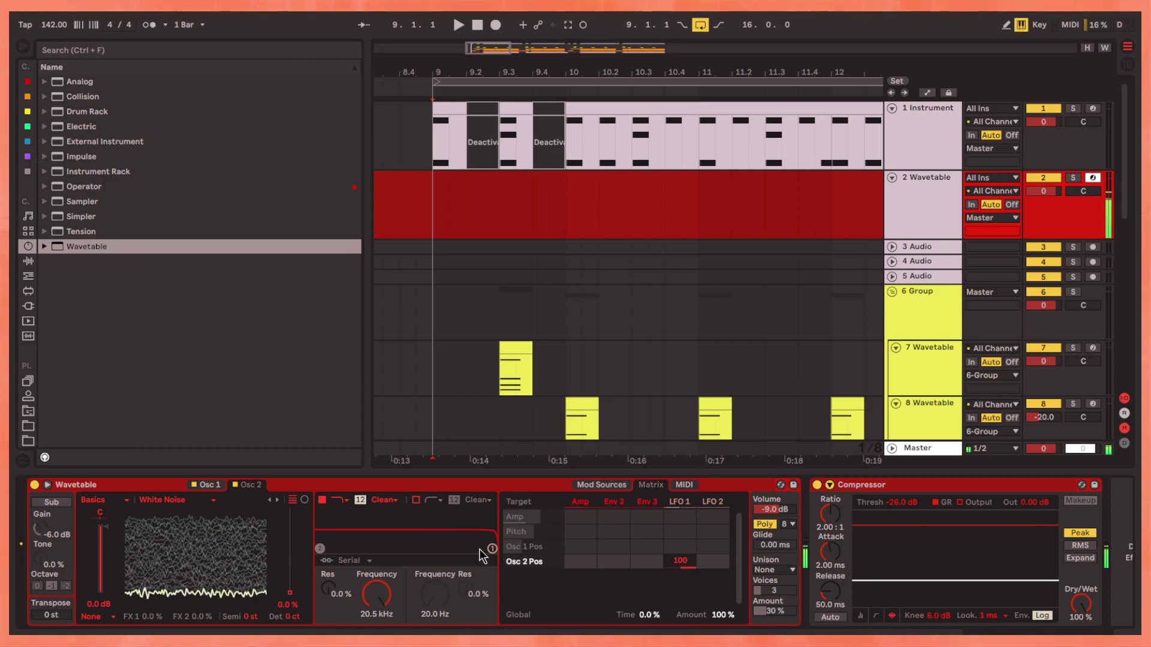
mouse_move(300, 611)
left_mouse_down()
mouse_move(317, 598)
mouse_move(301, 577)
left_mouse_up()
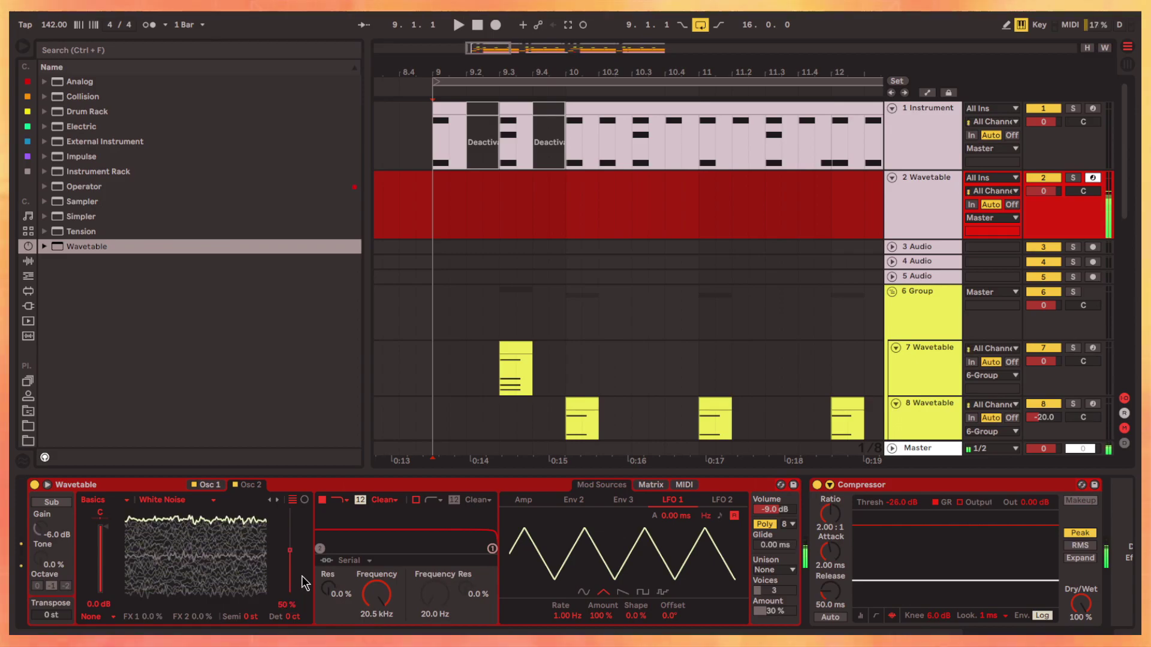
left_click_drag(588, 623, 589, 640)
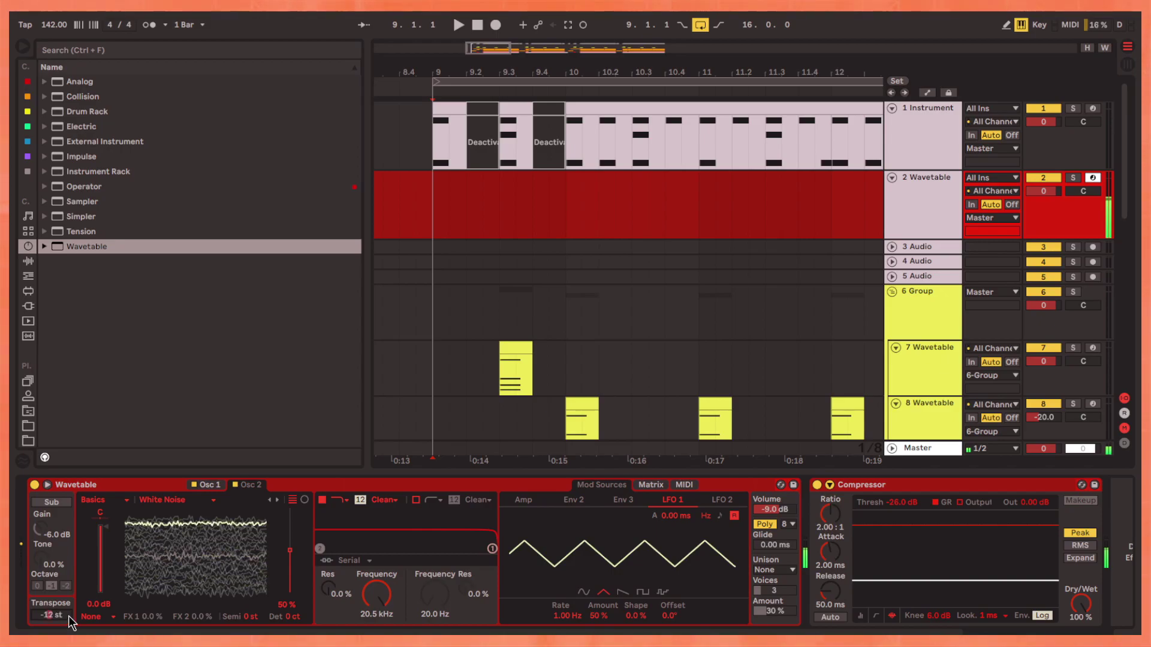
left_click_drag(71, 622, 71, 639)
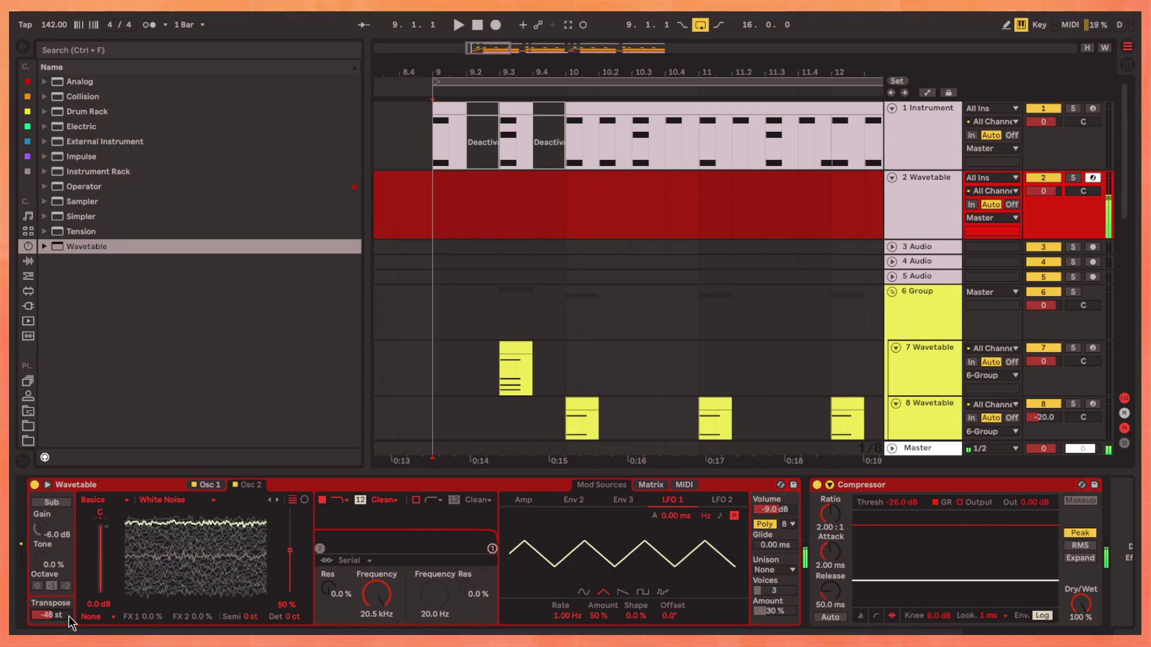
type("36")
Raise the other oscillator 24 semitones and give the amp envelope a 94 ms decay, no sustain
left_click(232, 487)
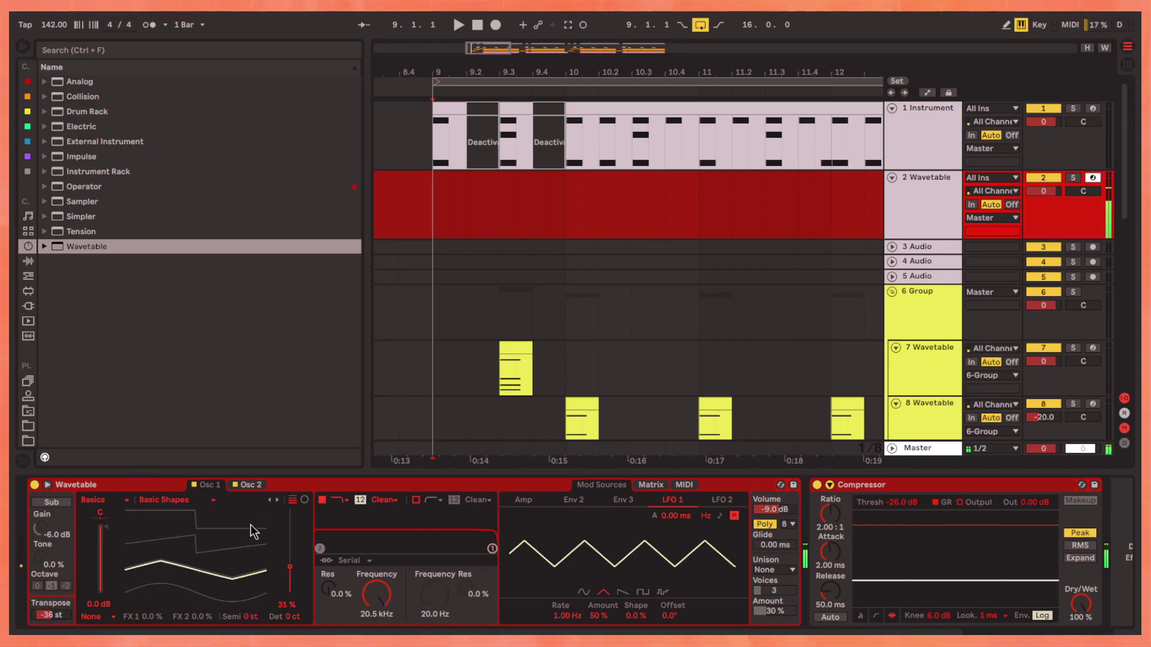
left_click_drag(250, 617, 249, 594)
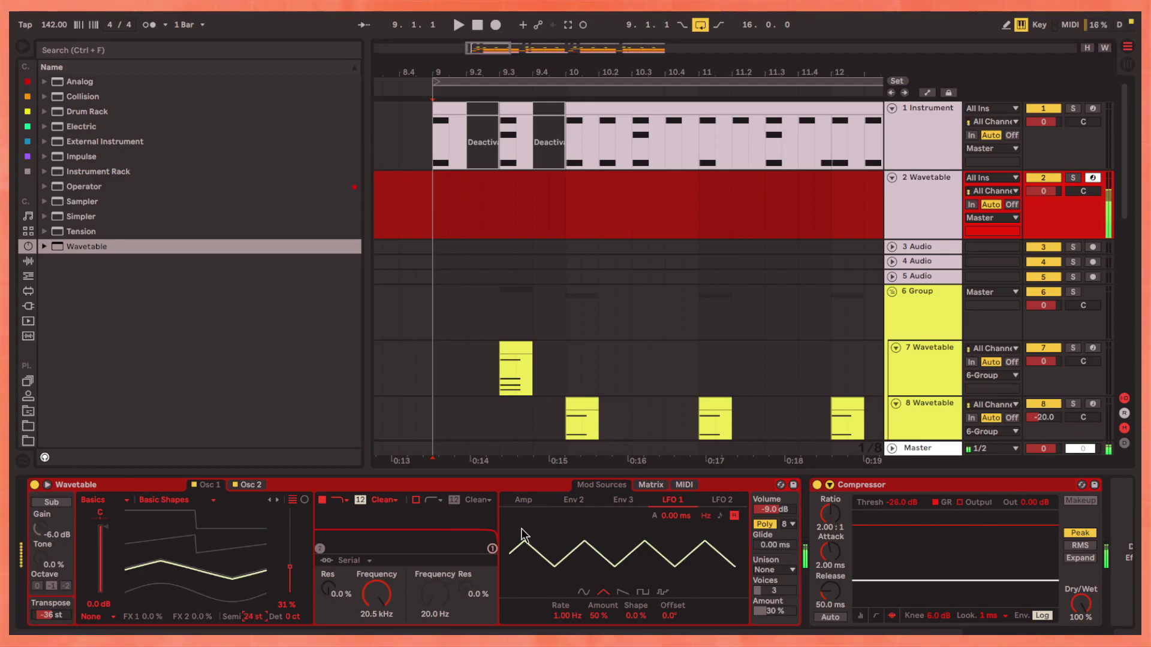
left_click_drag(549, 542, 519, 584)
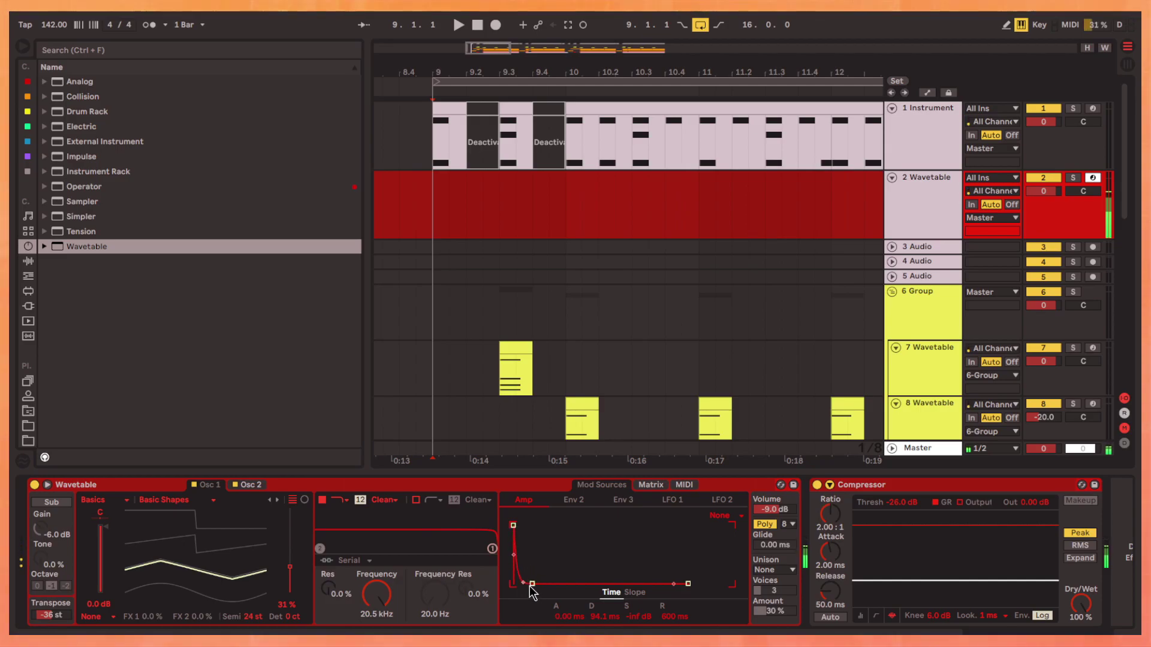
Drop the oscillator to -4 semitones and add a Frequency Shifter with 303 Hz fine shift
left_click_drag(254, 617, 254, 639)
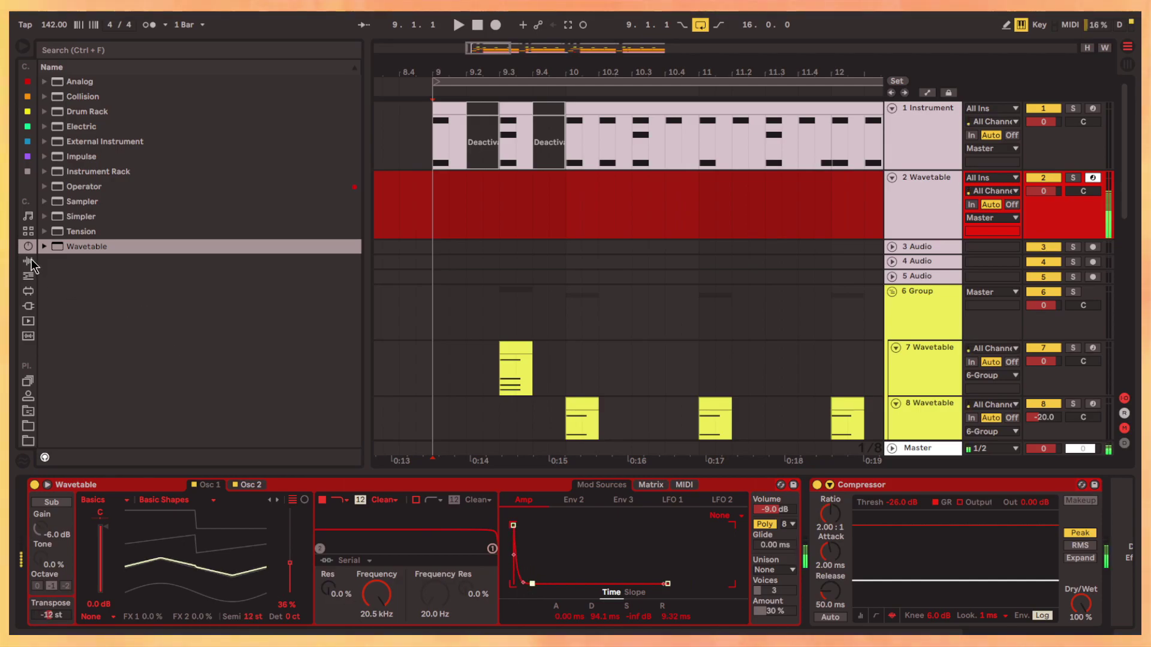
left_click(28, 261)
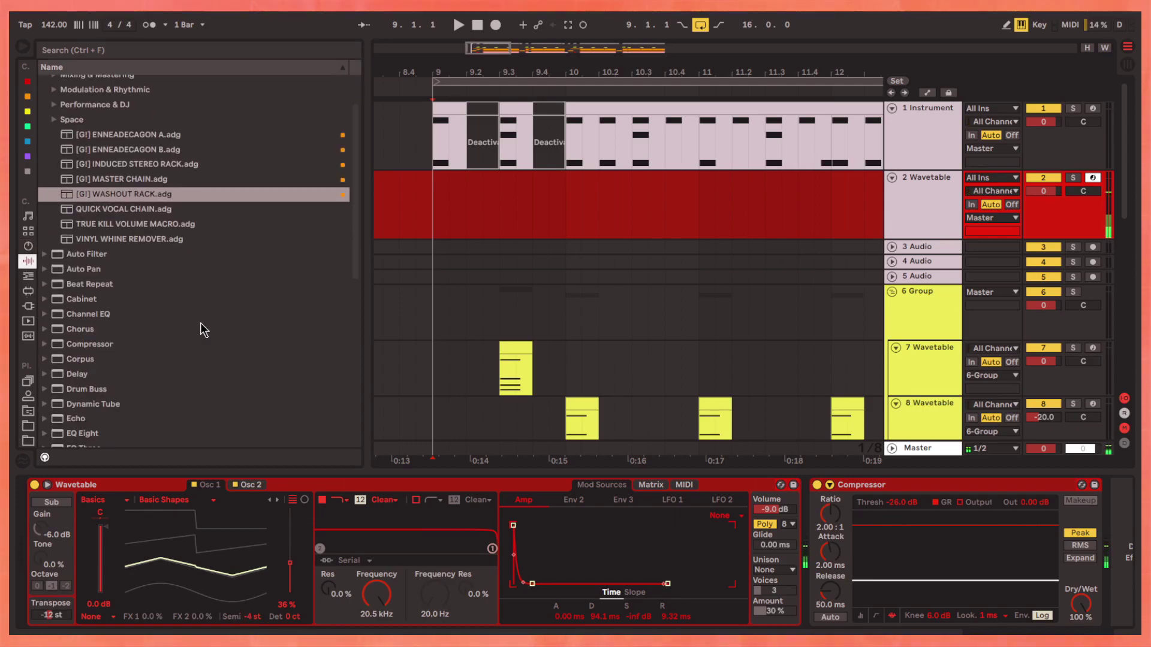
scroll(122, 402, "down", 2)
scroll(163, 418, "down", 5)
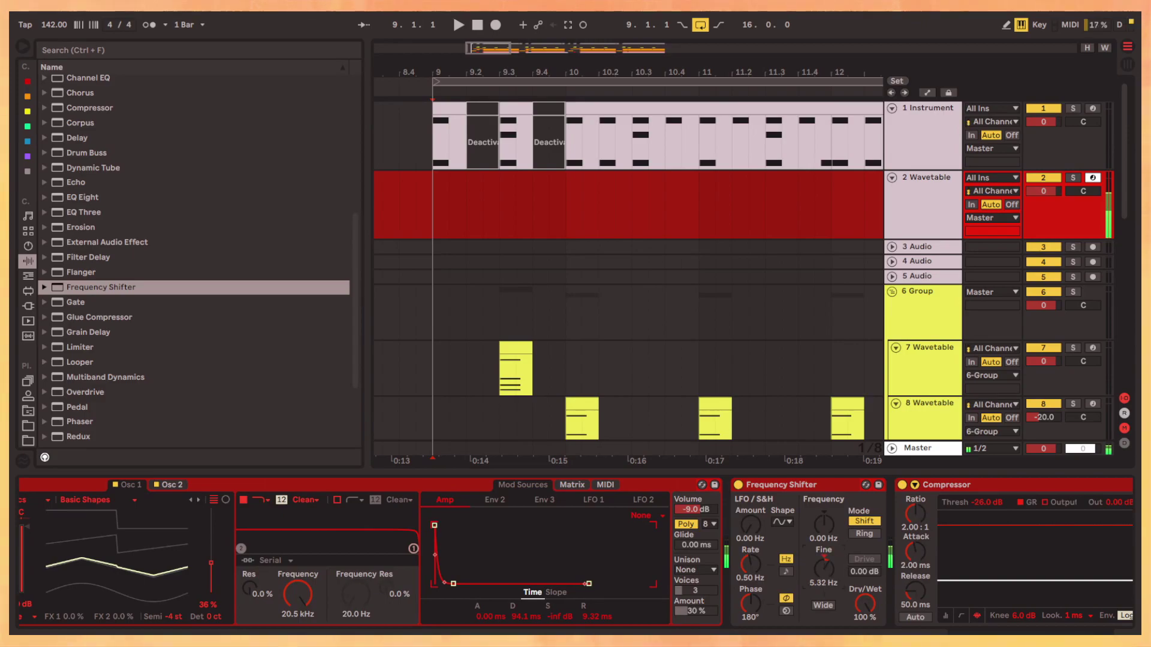
left_click_drag(823, 568, 824, 539)
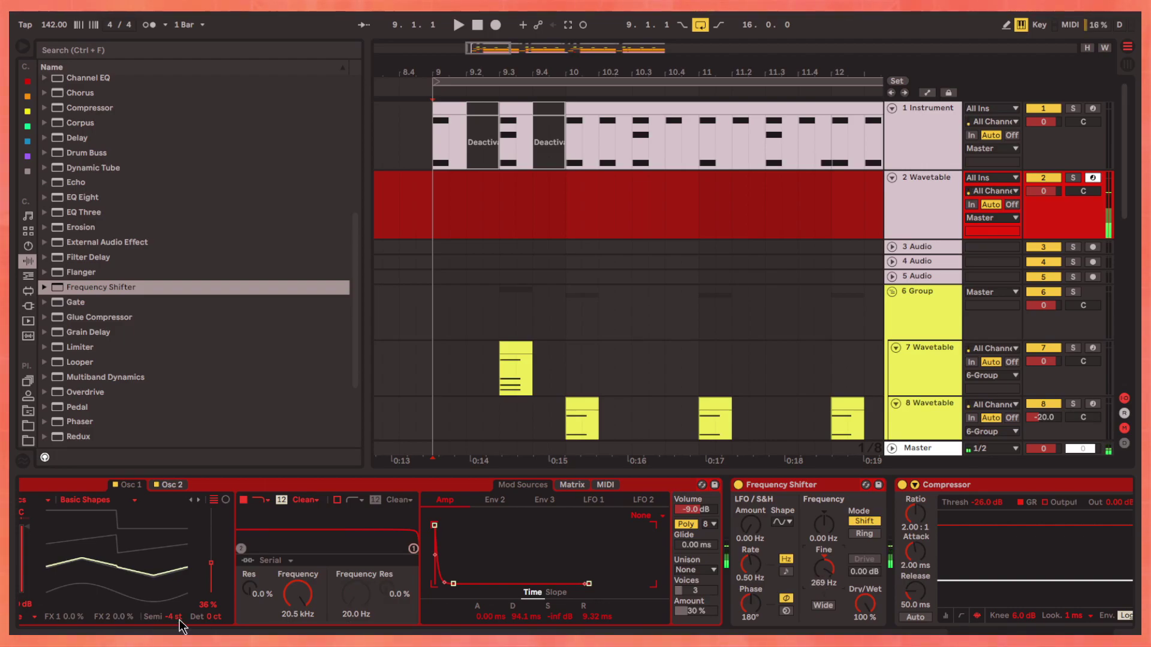
left_click_drag(822, 574, 823, 558)
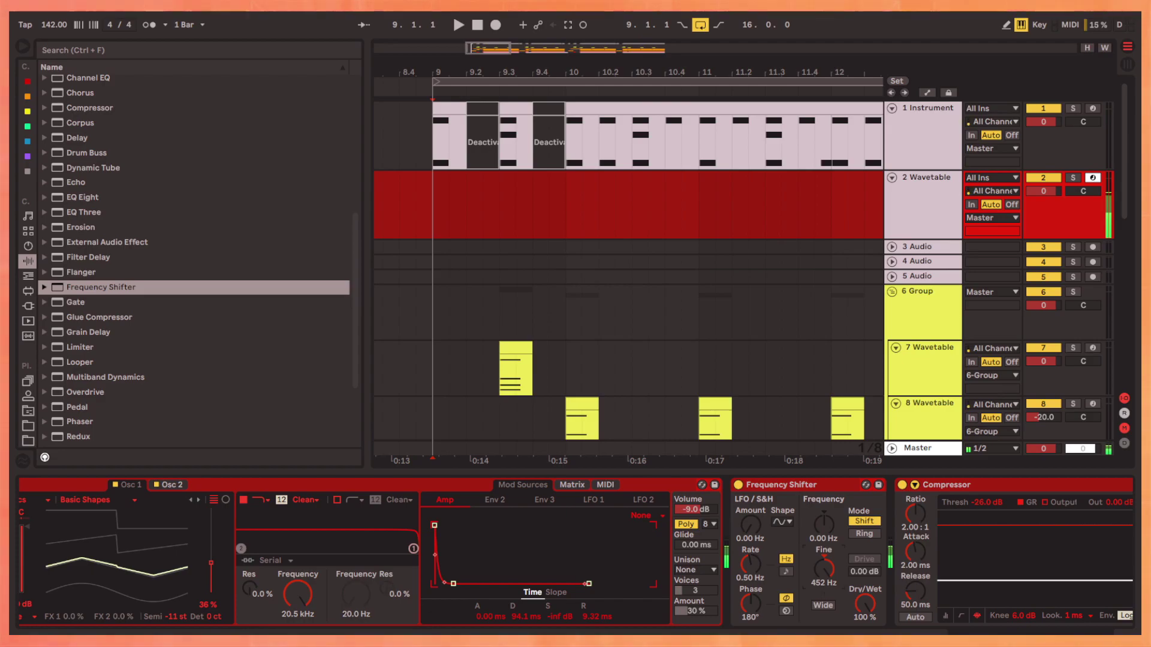
scroll(115, 387, "down", 4)
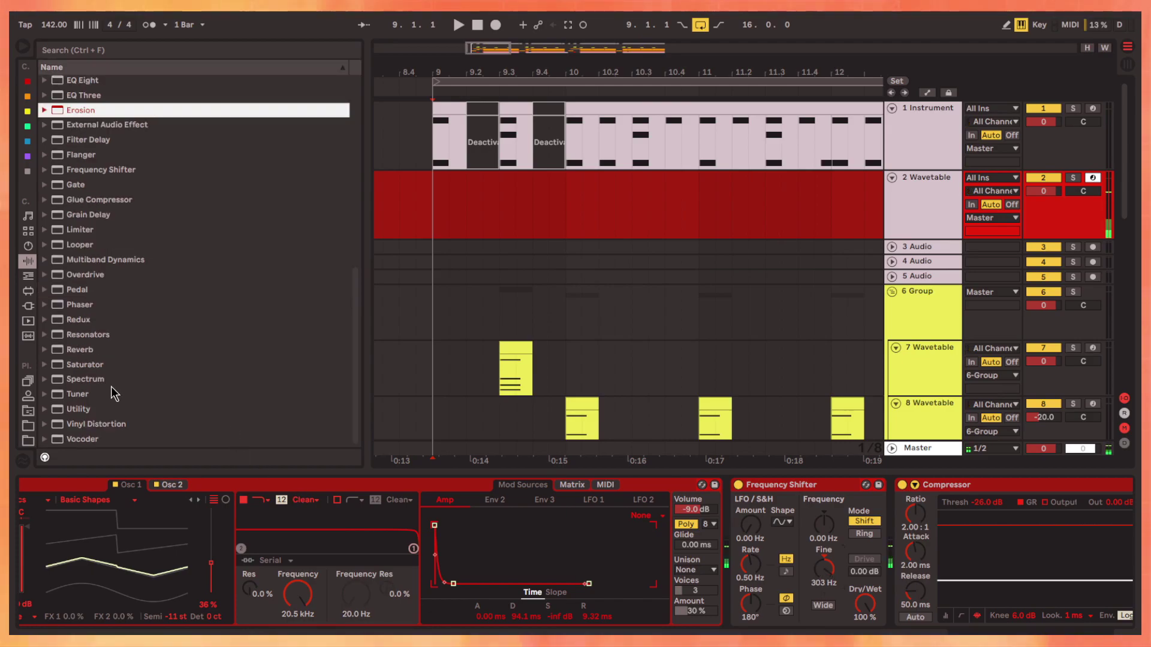
left_click_drag(84, 364, 827, 549)
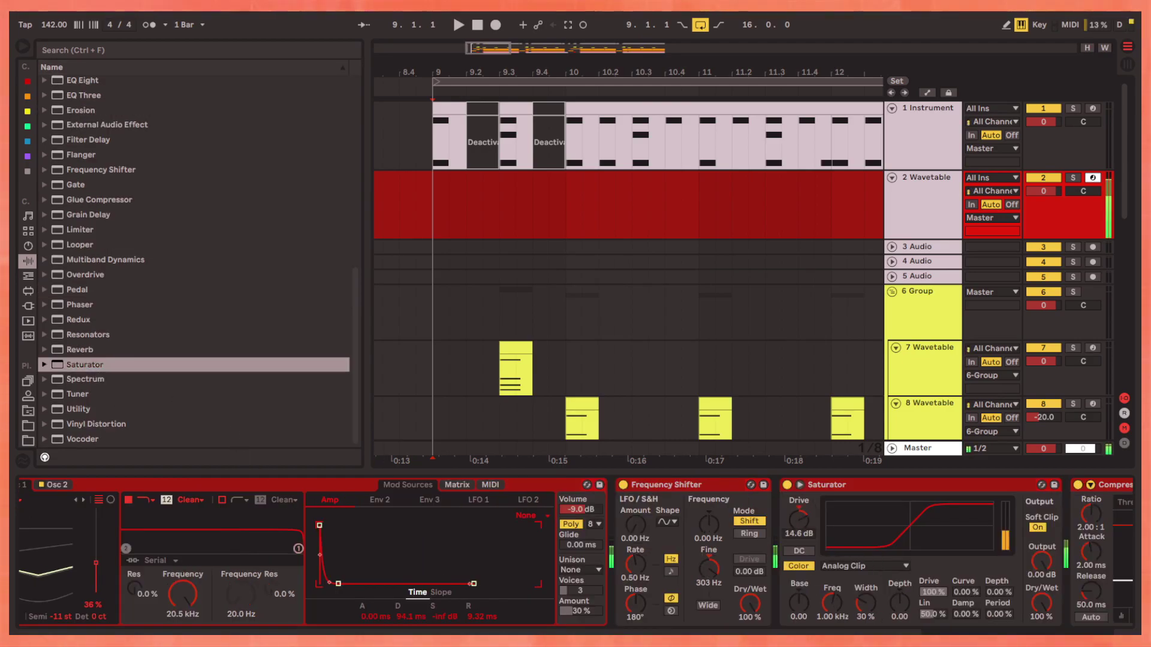
Add EQ Eight with a high cut near 5.6 kHz and play the beat
left_click_drag(799, 520, 797, 538)
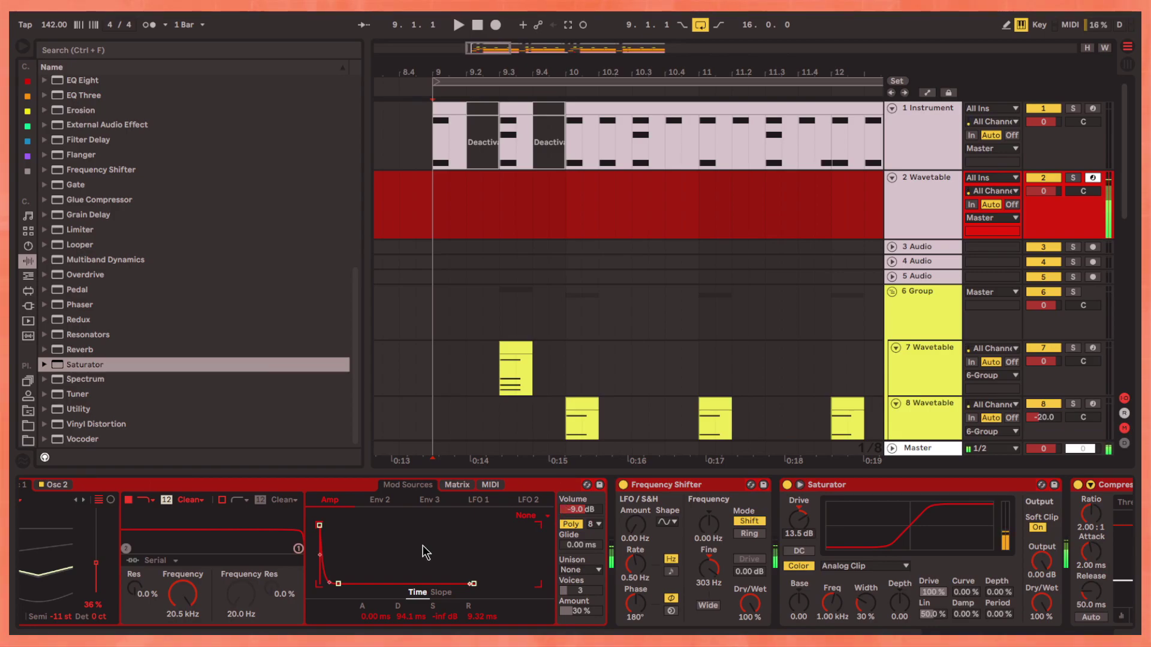
scroll(135, 270, "up", 2)
left_click_drag(82, 106, 877, 611)
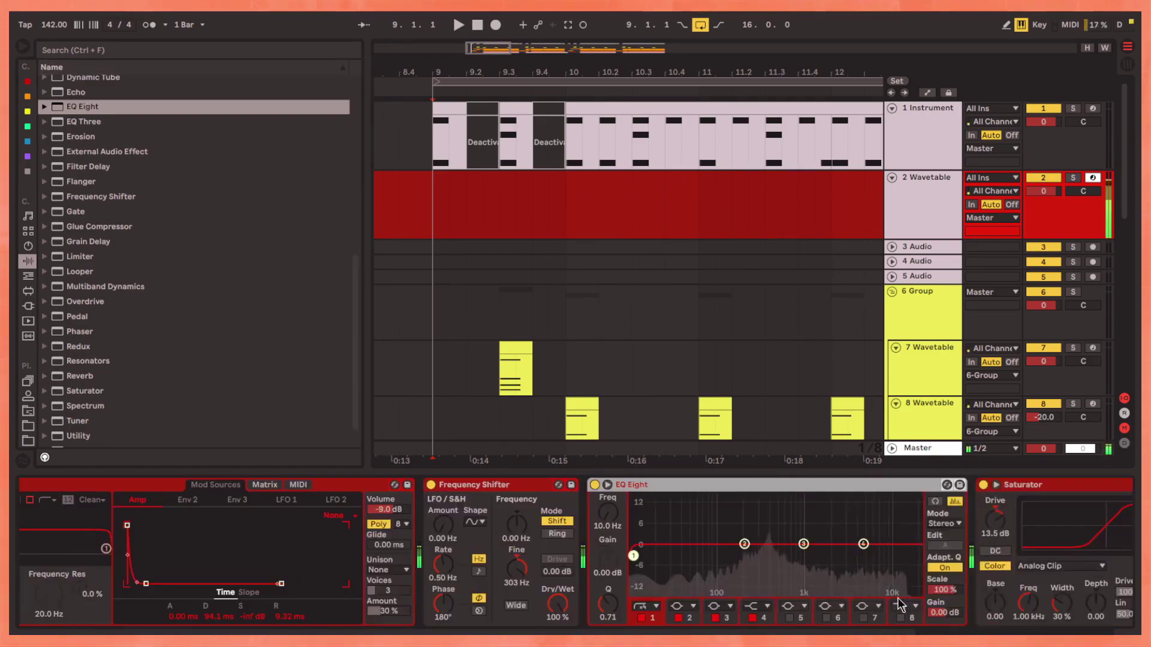
left_click(902, 624)
mouse_move(911, 557)
left_mouse_down()
mouse_move(866, 558)
mouse_move(834, 505)
left_mouse_up()
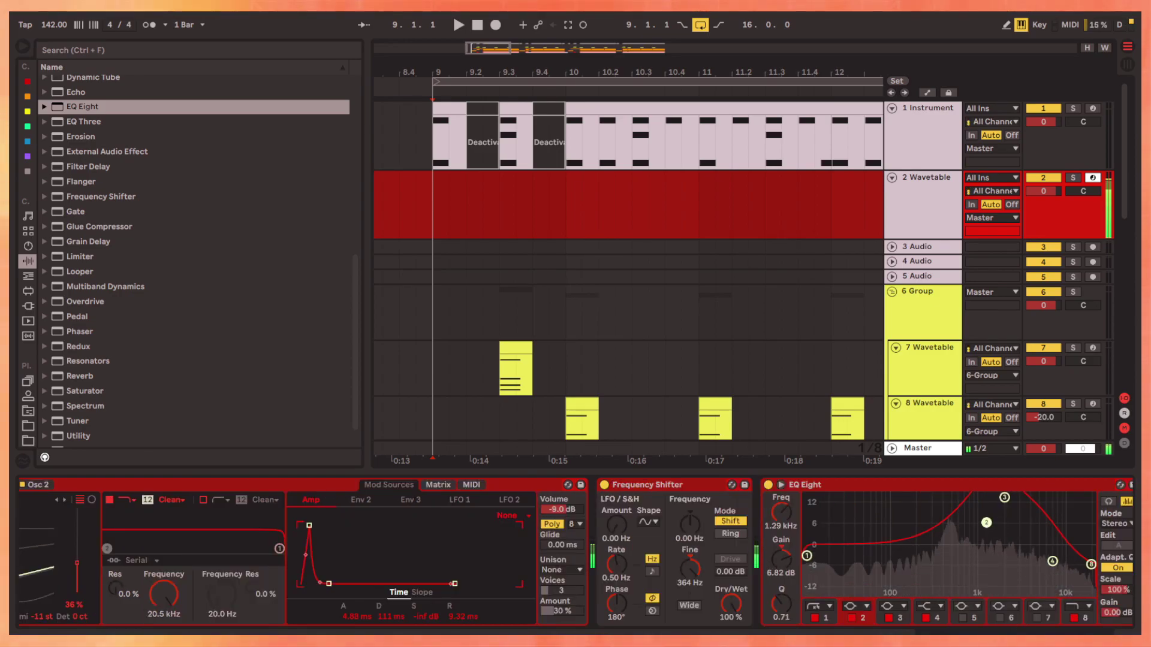
key("space")
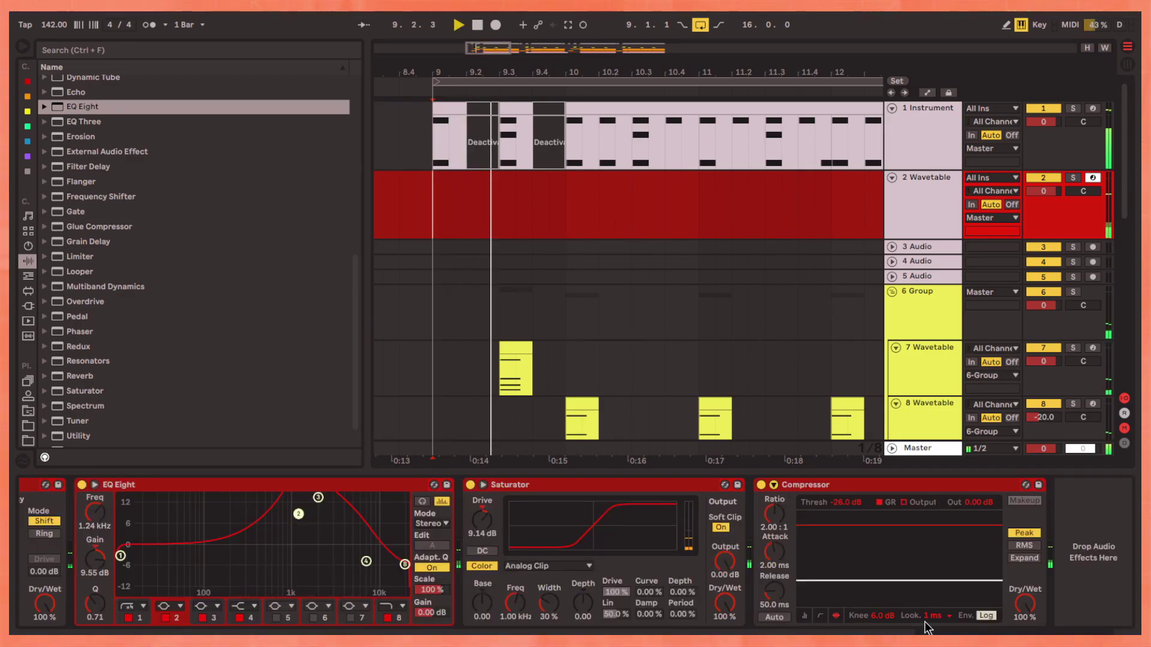
Create an empty MIDI clip in the 9.4 gap, draw F3 notes, and shorten the last four
key("space")
left_click(540, 205)
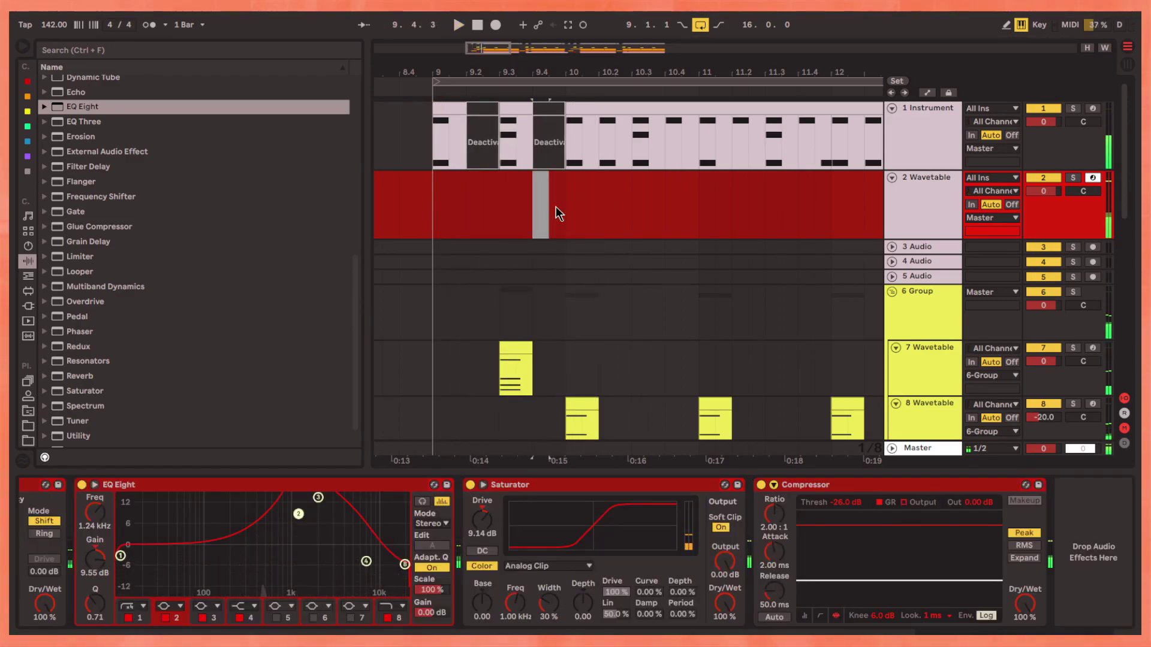
key("ctrl+shift+m")
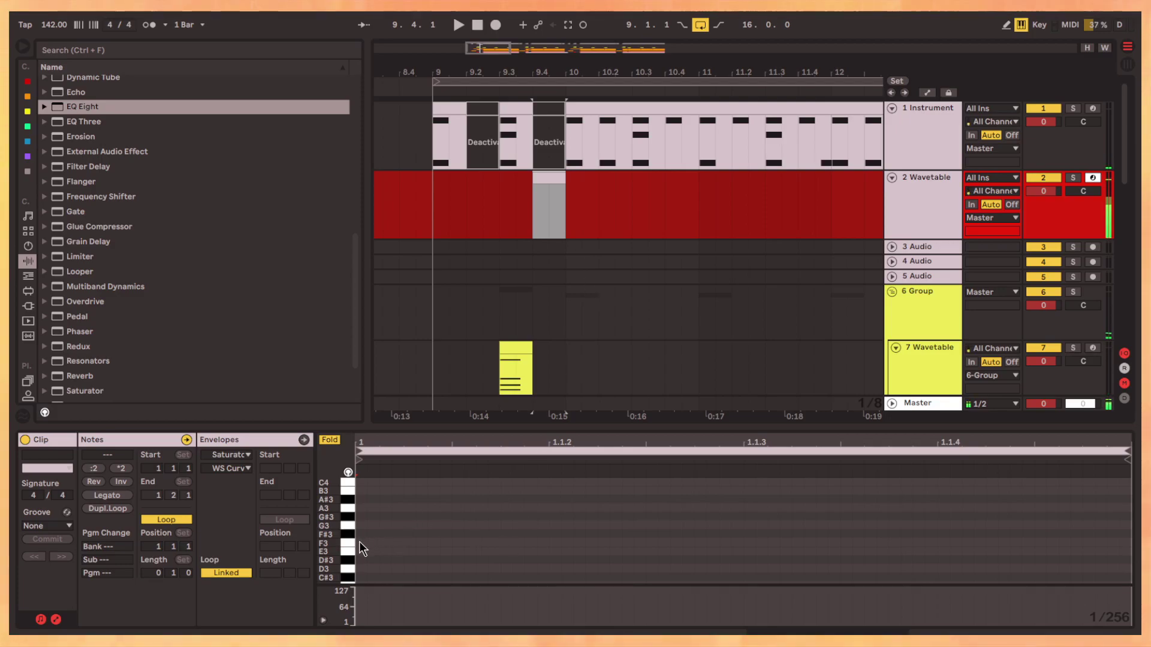
left_click_drag(361, 541, 647, 543)
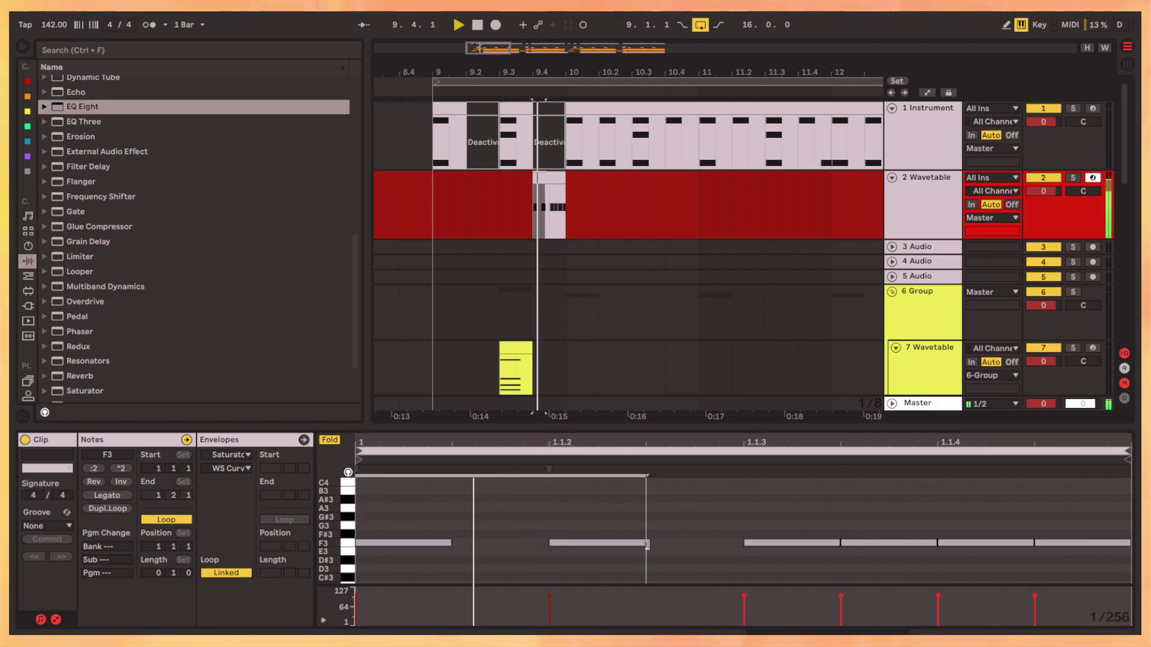
left_click_drag(746, 543, 1102, 549)
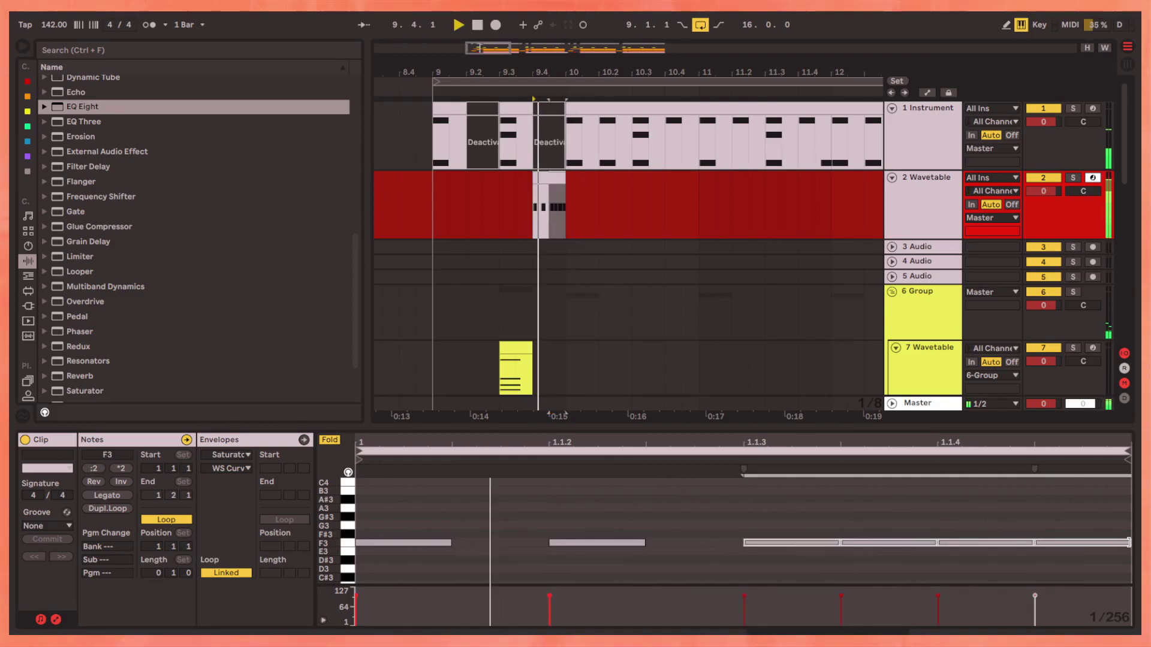
left_click_drag(1011, 545, 977, 546)
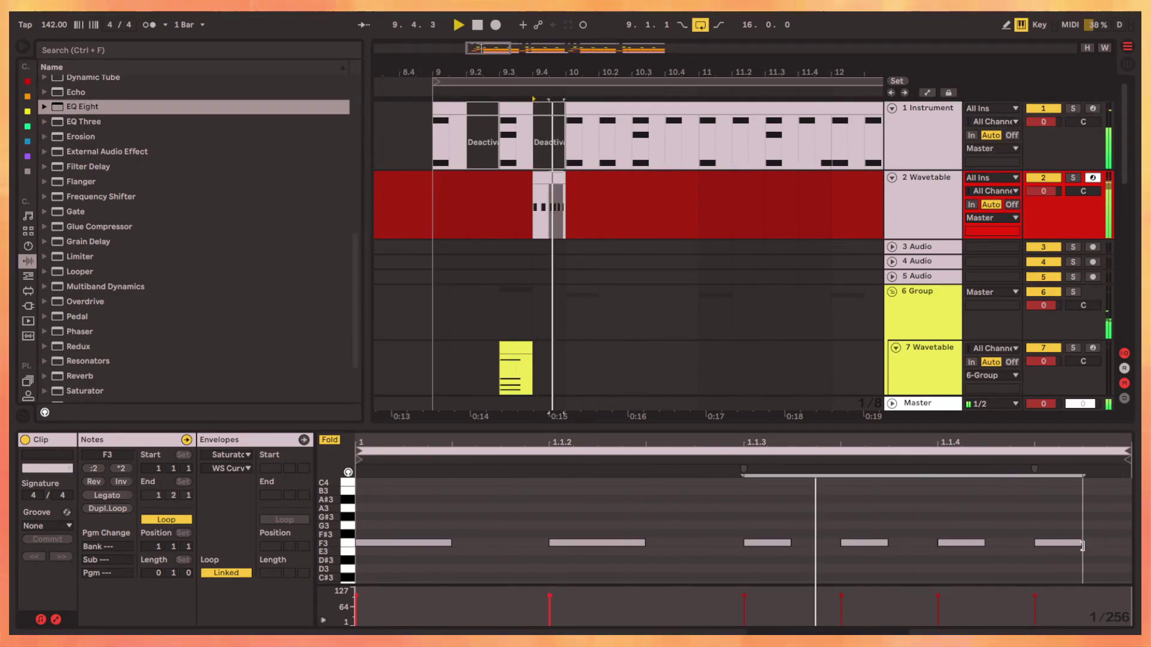
Play the new fill from bar 9 and zoom in on its clip
left_click(444, 219)
key("space")
left_click(646, 183)
scroll(646, 184, "up", 3)
key("shift+Tab")
key("space")
key("space")
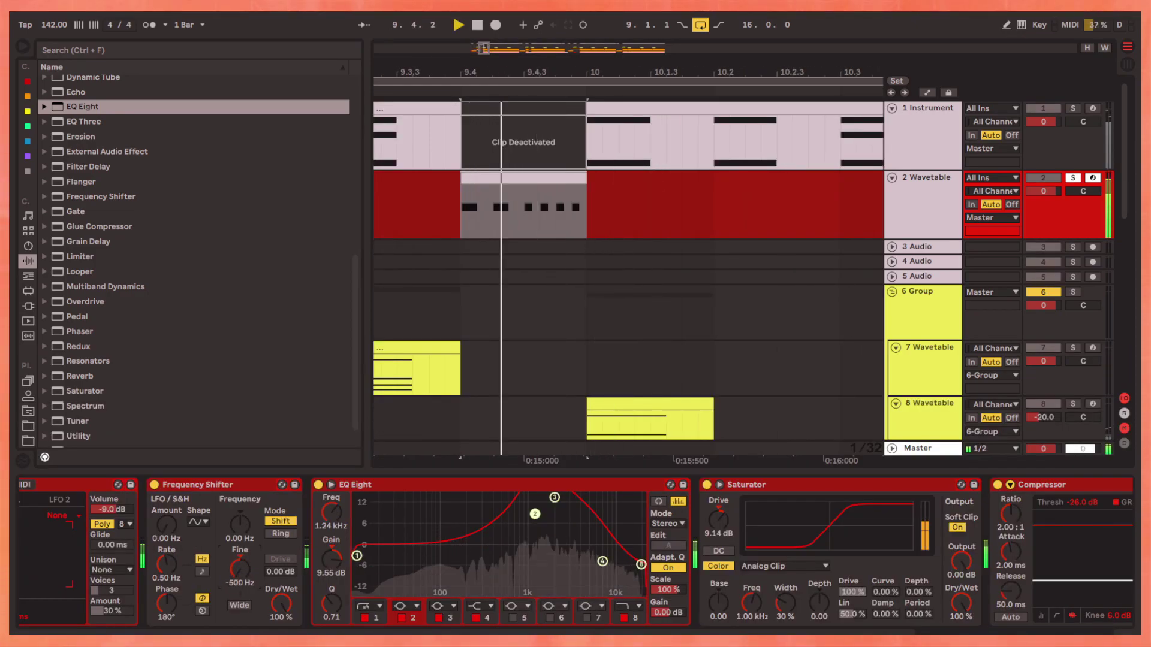
Raise the first EQ band, drop the fill notes to D0, and play from bar 16
left_click_drag(358, 556, 523, 503)
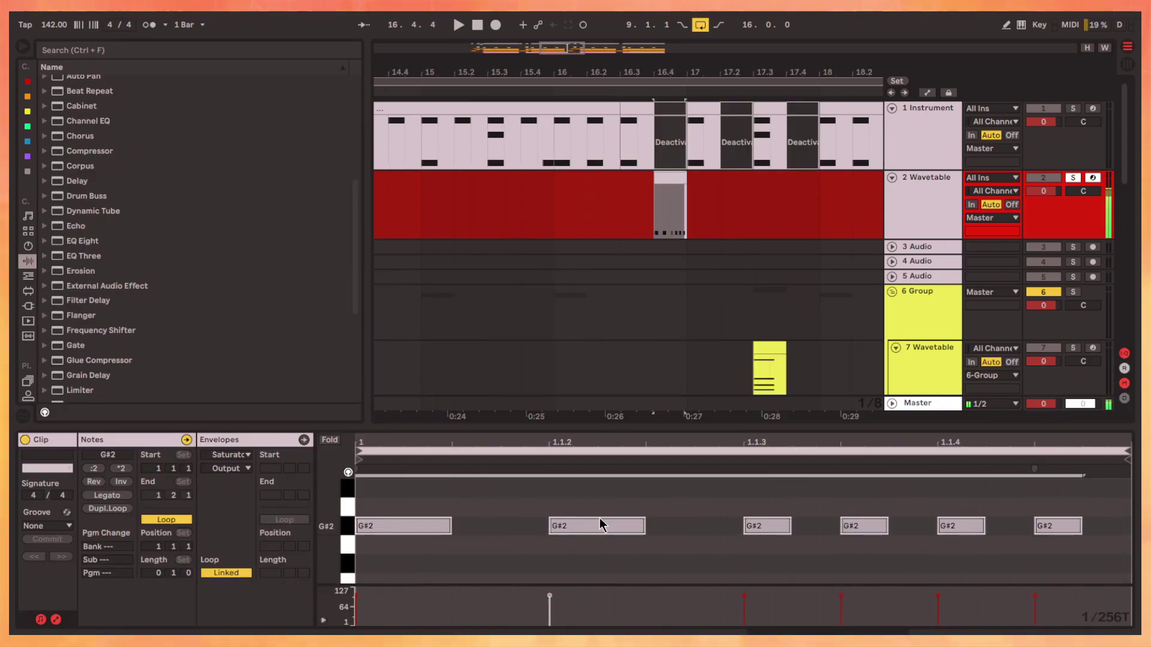
key("Down")
key("Down")
key("Down")
key("Down")
key("Down")
key("Down")
key("Down")
key("Down")
key("Down")
key("Down")
key("Down")
key("Down")
key("Down")
key("Down")
key("Down")
key("Down")
key("Down")
key("Down")
key("Down")
key("Down")
key("Down")
key("Down")
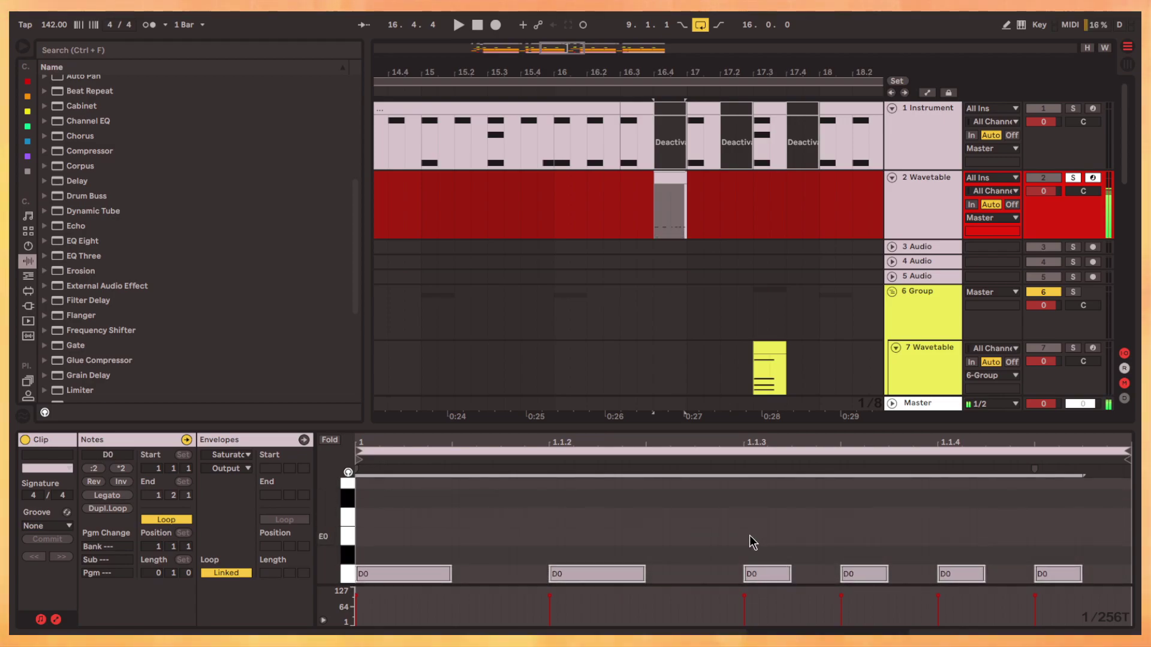
left_click(749, 534)
left_click(553, 202)
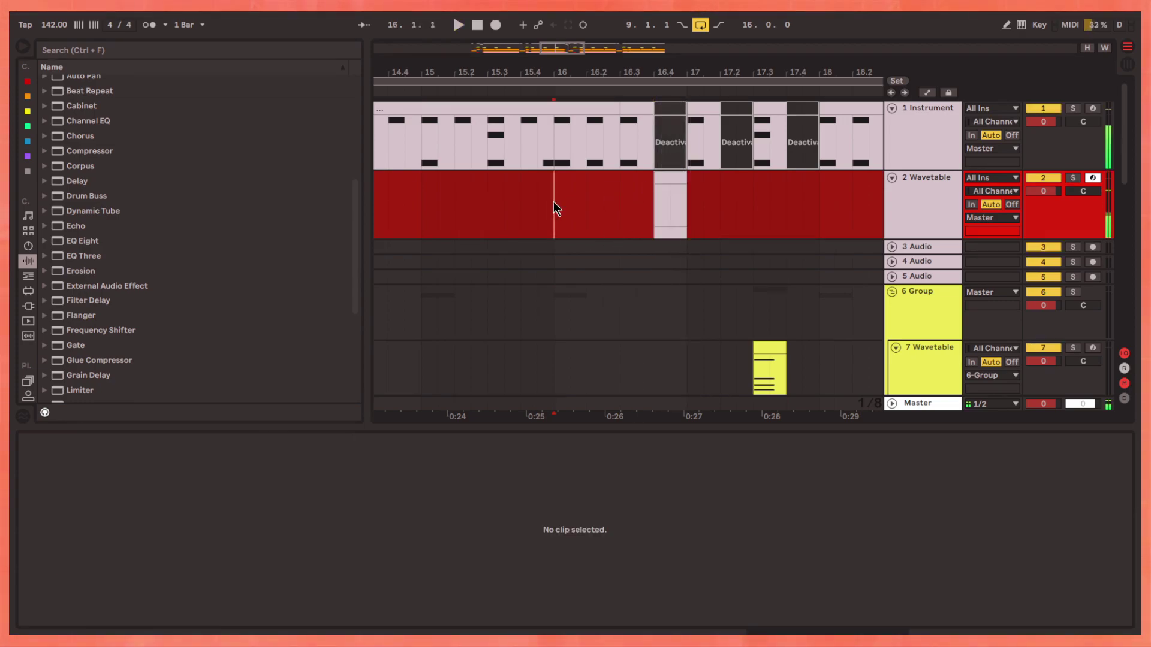
key("space")
scroll(662, 216, "down", 1)
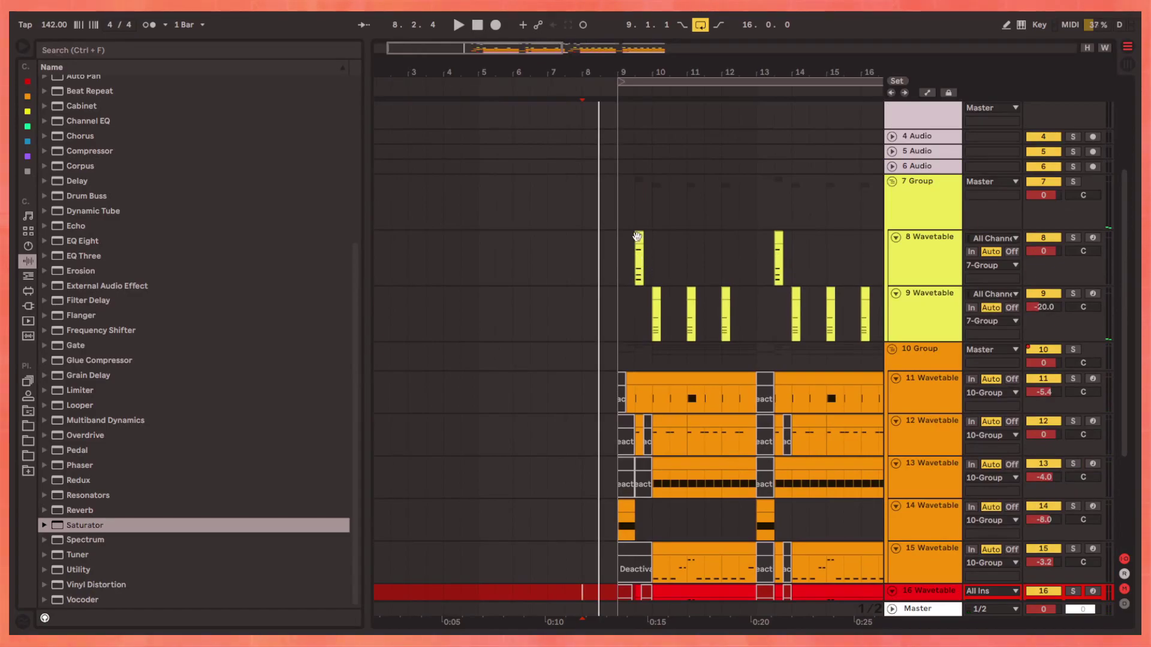
Copy the 9 Wavetable hit to bar 3, repeat it twice, and make the F#3 note legato
left_click(636, 237)
scroll(513, 298, "down", 1)
left_click(376, 284)
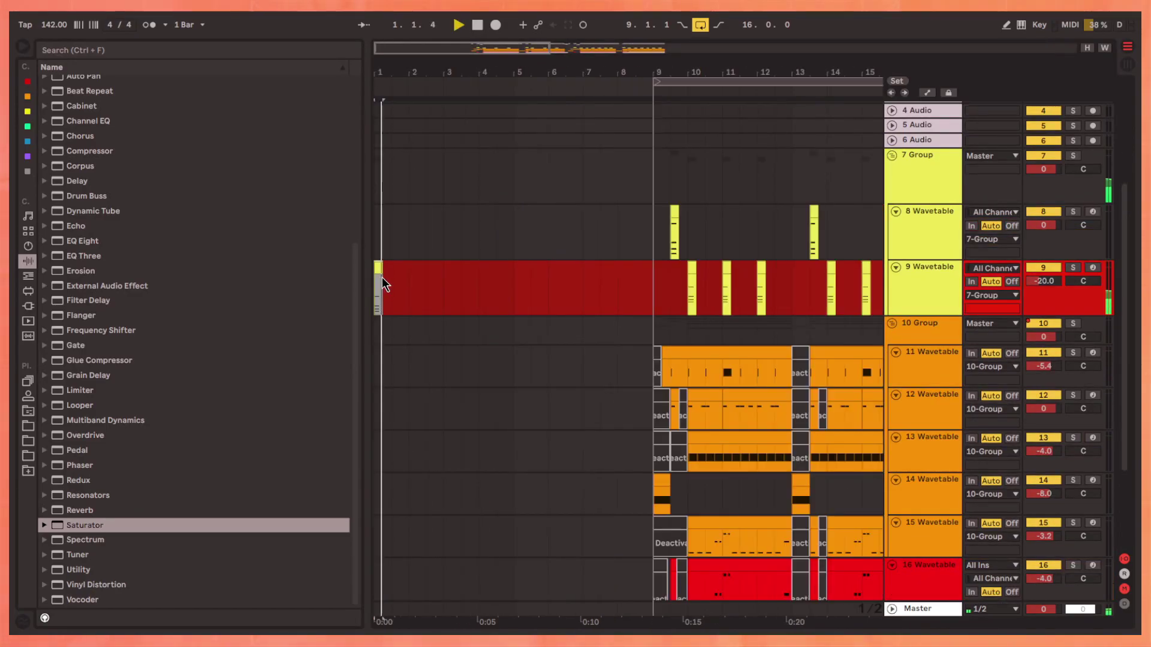
left_click_drag(382, 287, 449, 286)
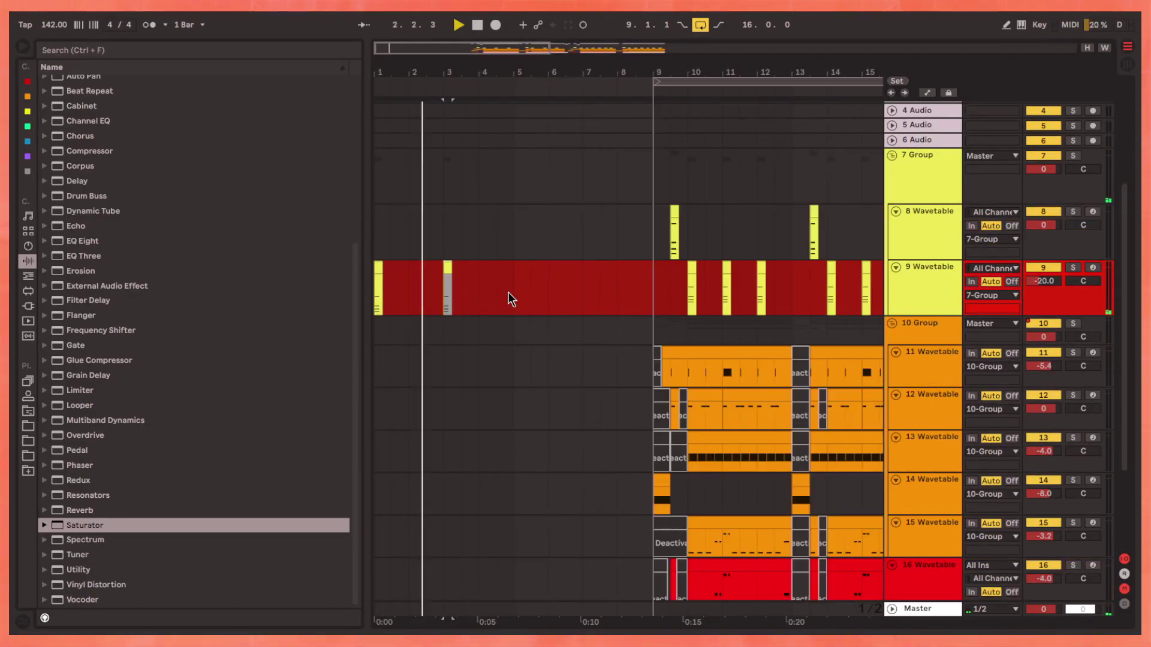
key("ctrl+d")
key("ctrl+d")
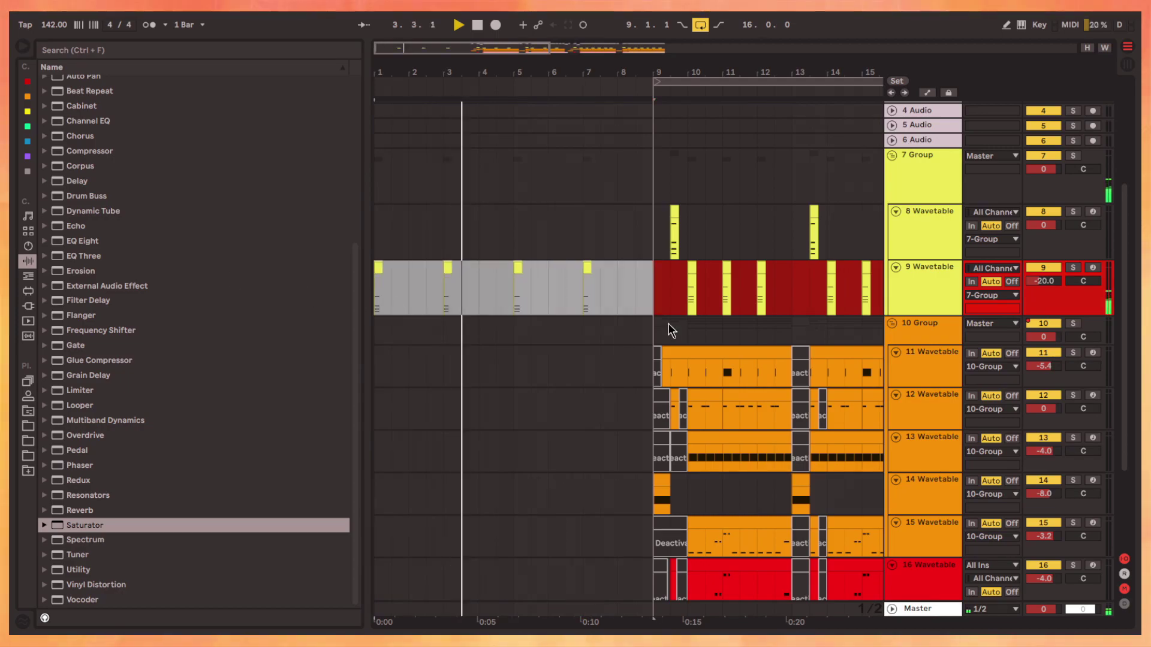
key("ctrl+d")
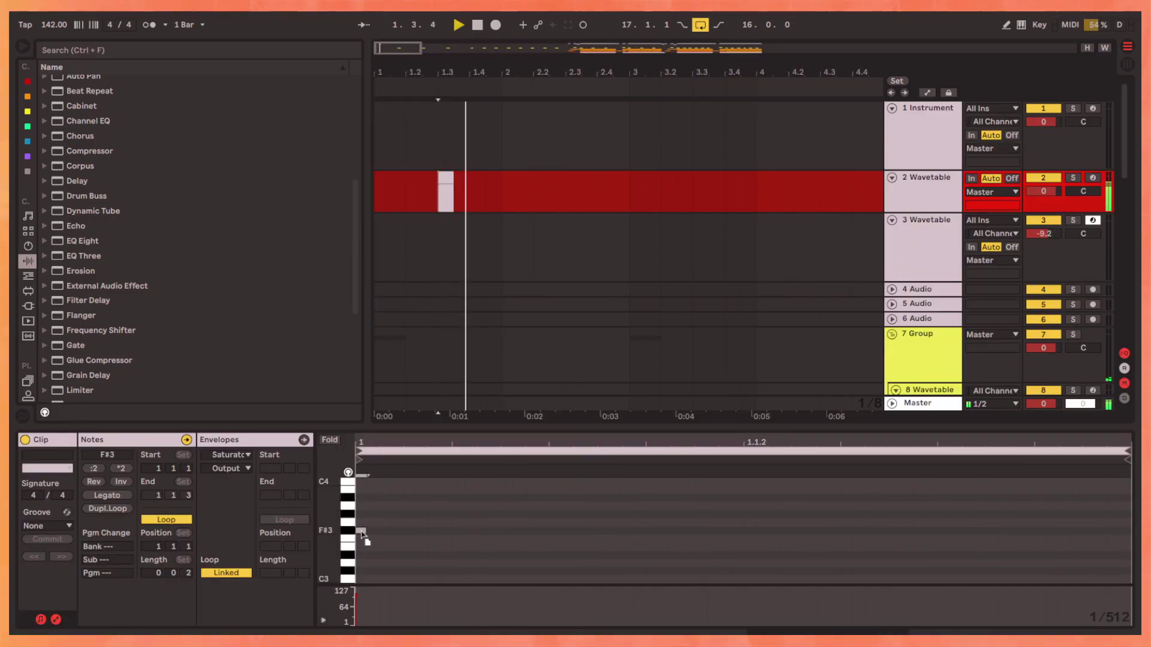
key("space")
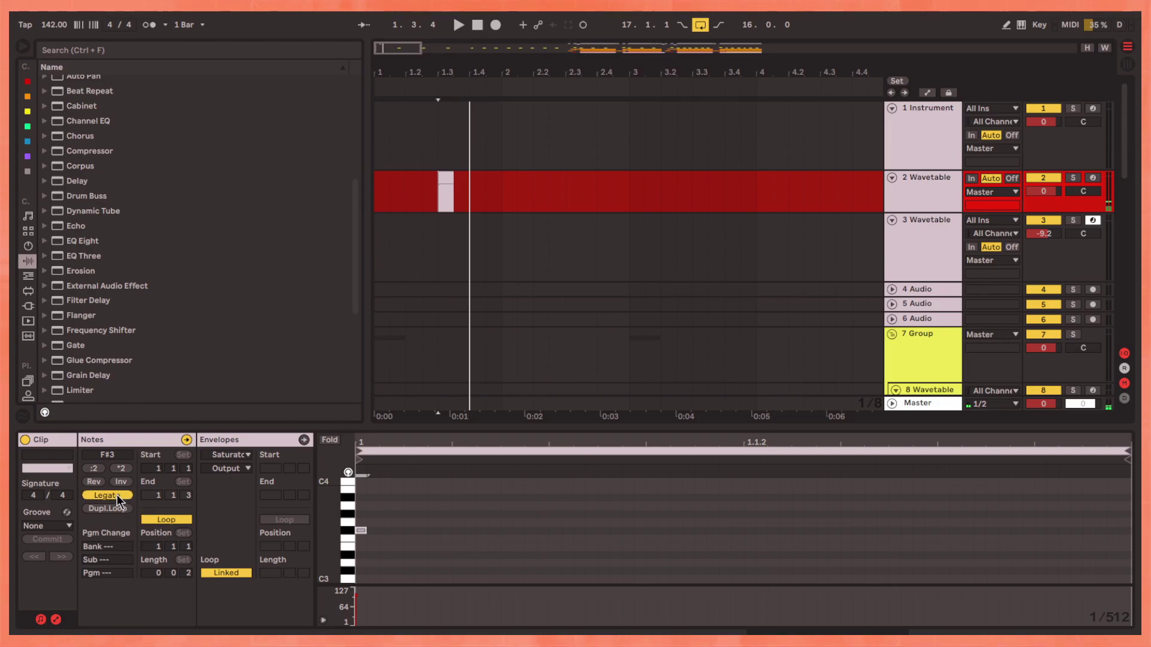
left_click(118, 495)
key("space")
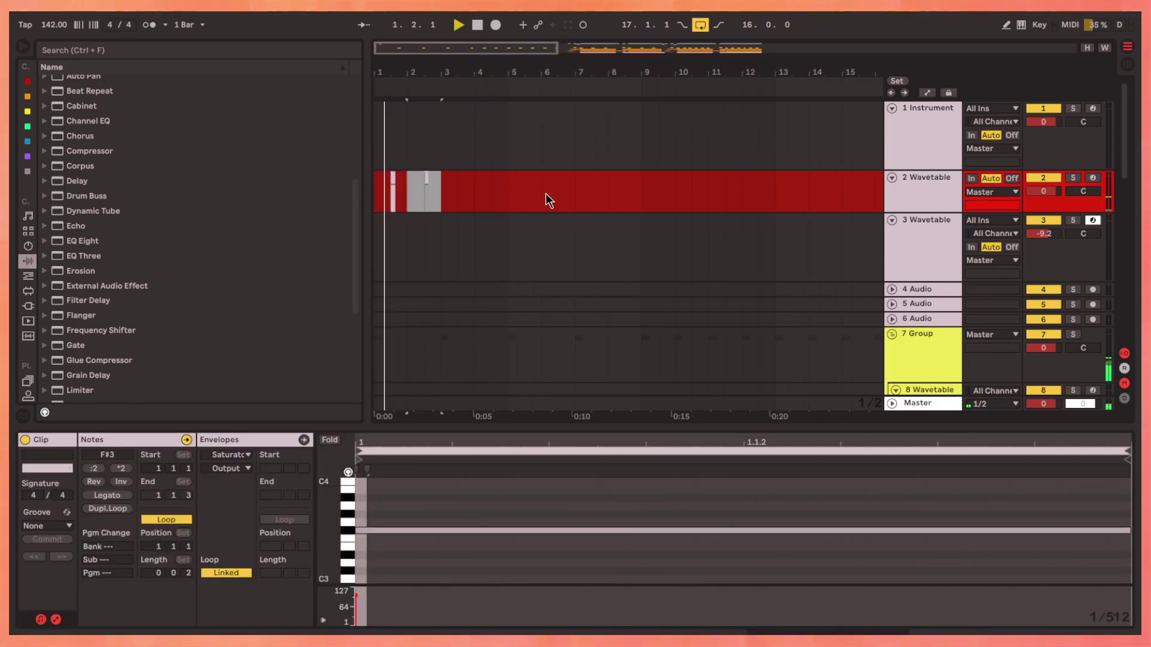
Add the Washout Rack to 2 Wavetable, lowering reverb dry/wet and raising low cut to 337 Hz
key("minus")
key("minus")
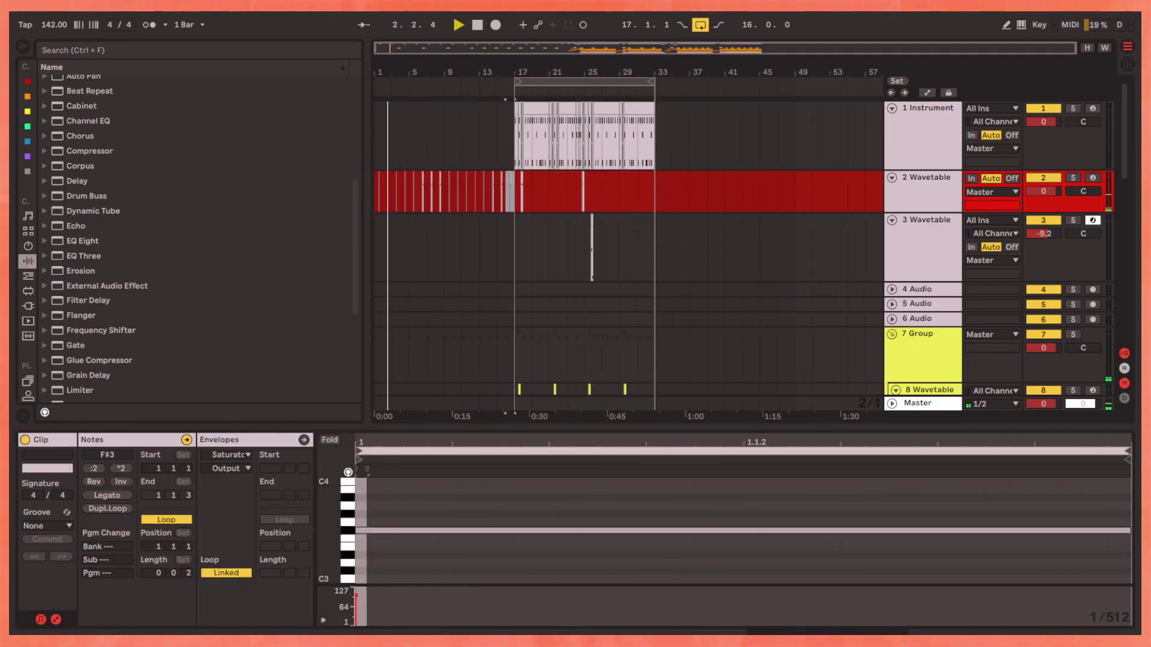
left_click(211, 186)
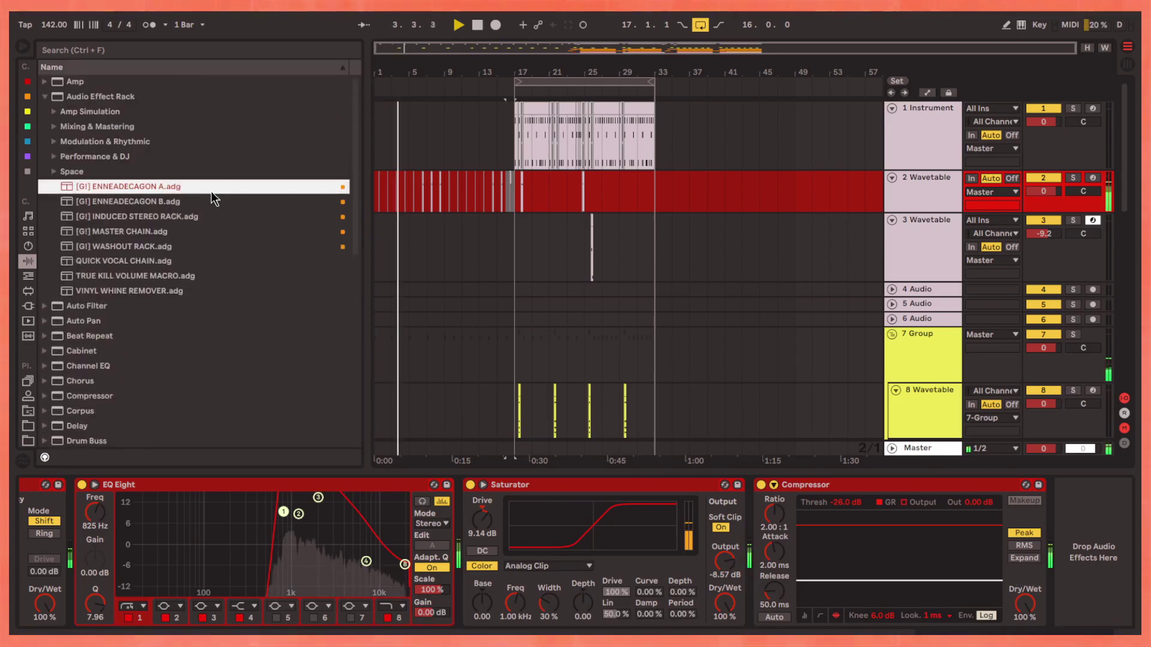
left_click(126, 261)
left_click_drag(126, 246, 902, 558)
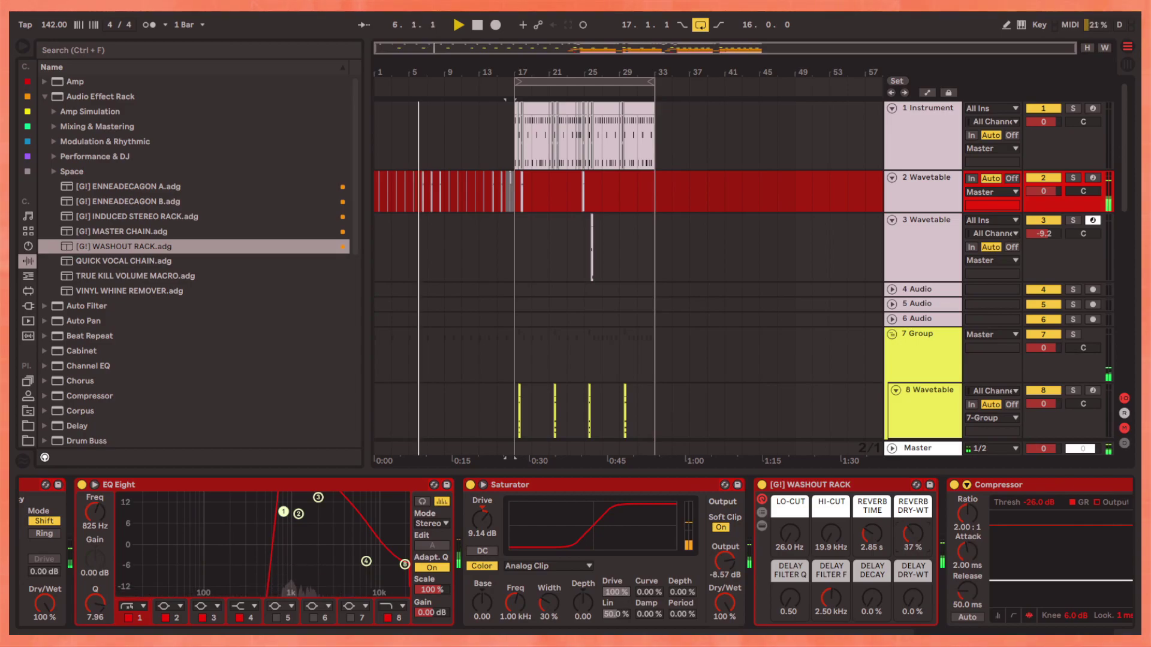
left_click_drag(912, 533, 912, 538)
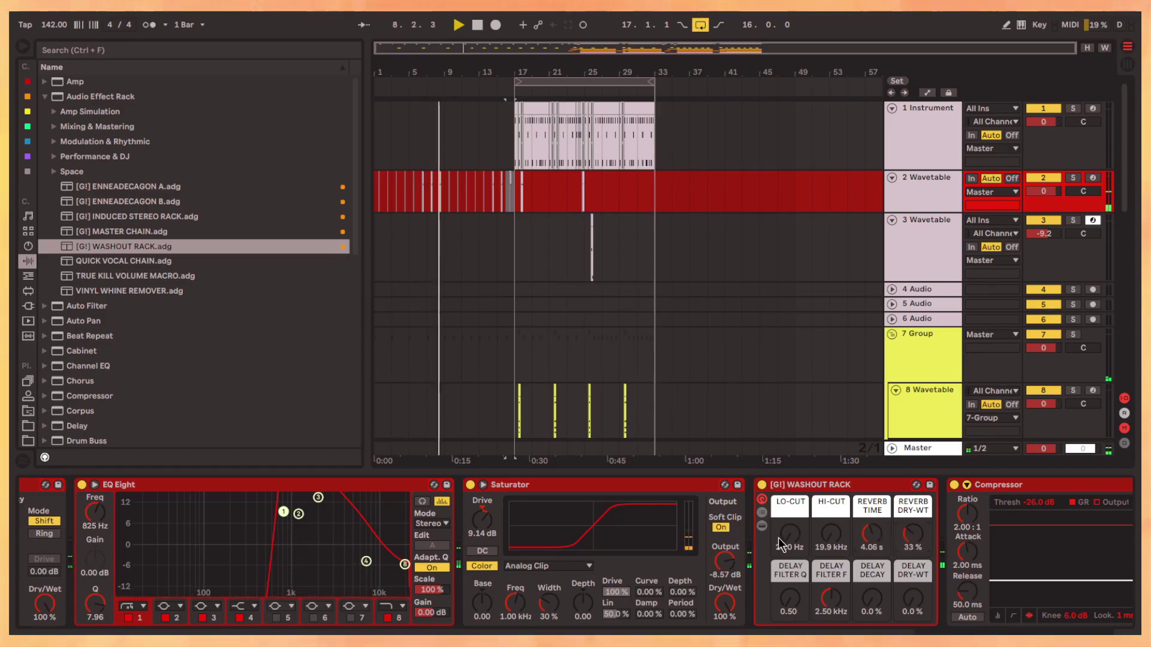
left_click_drag(777, 537, 777, 516)
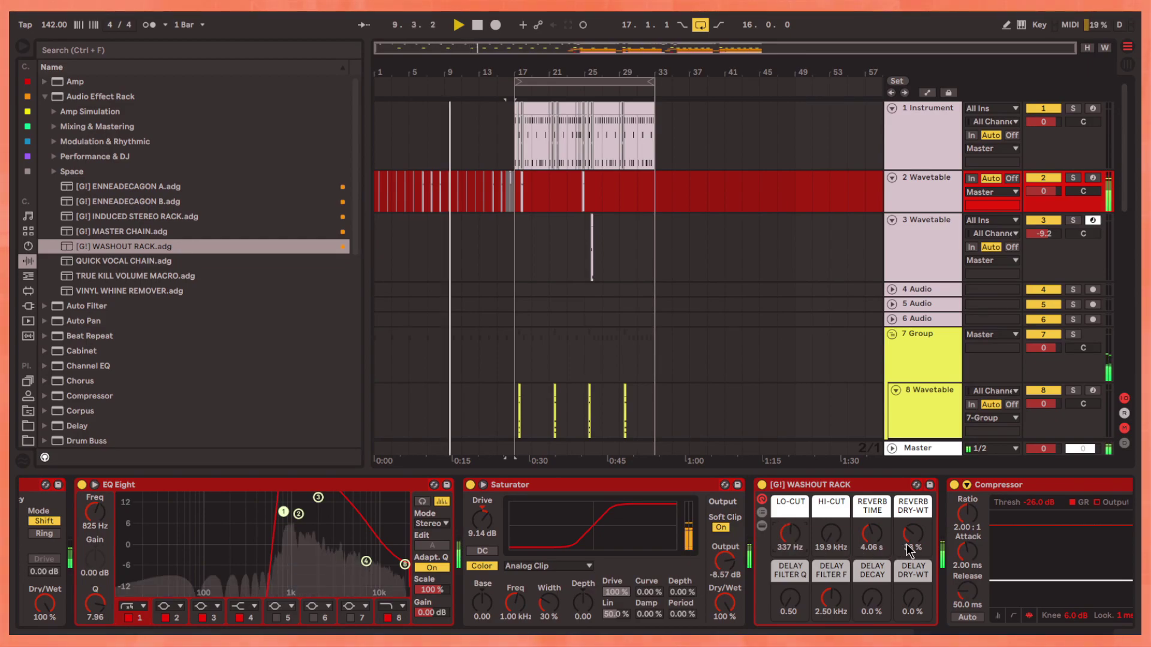
Draw Washout Rack Device On automation around bar 17, then hide the automation lanes
key("a")
scroll(493, 234, "up", 5)
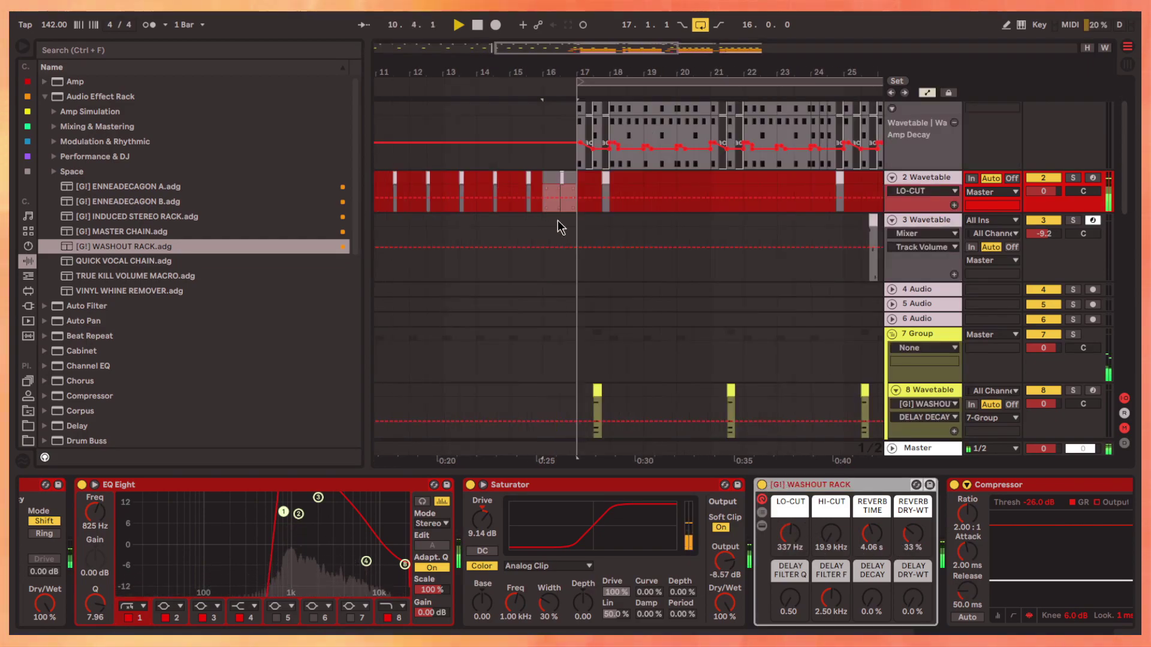
key("Down")
left_click(576, 201)
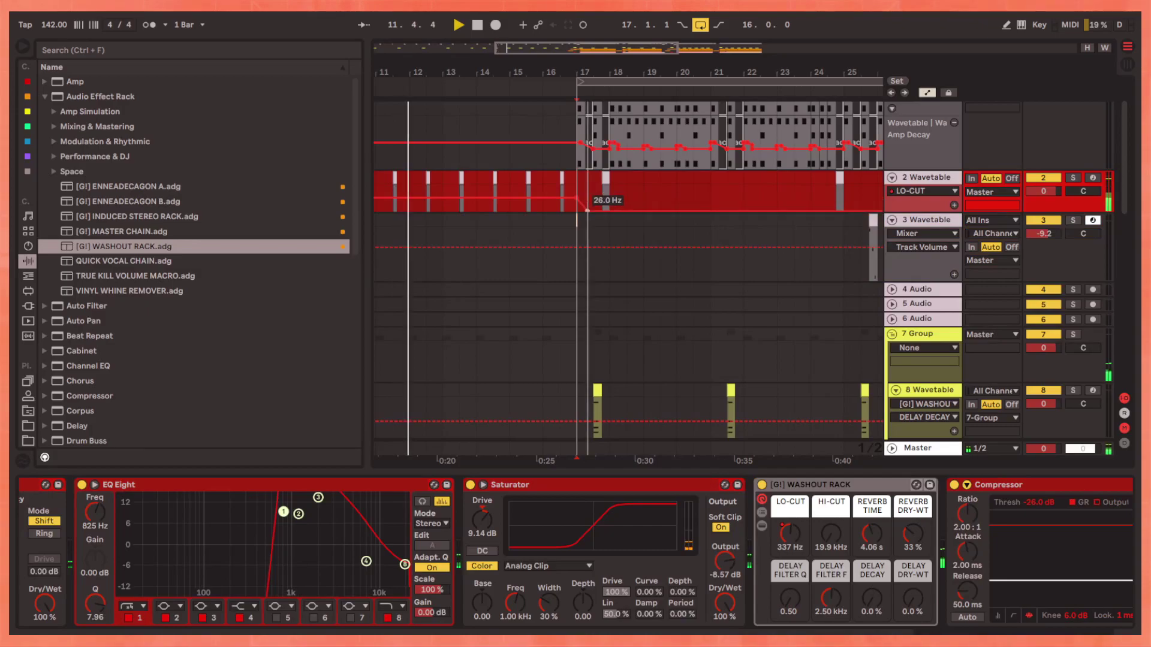
left_click(762, 484)
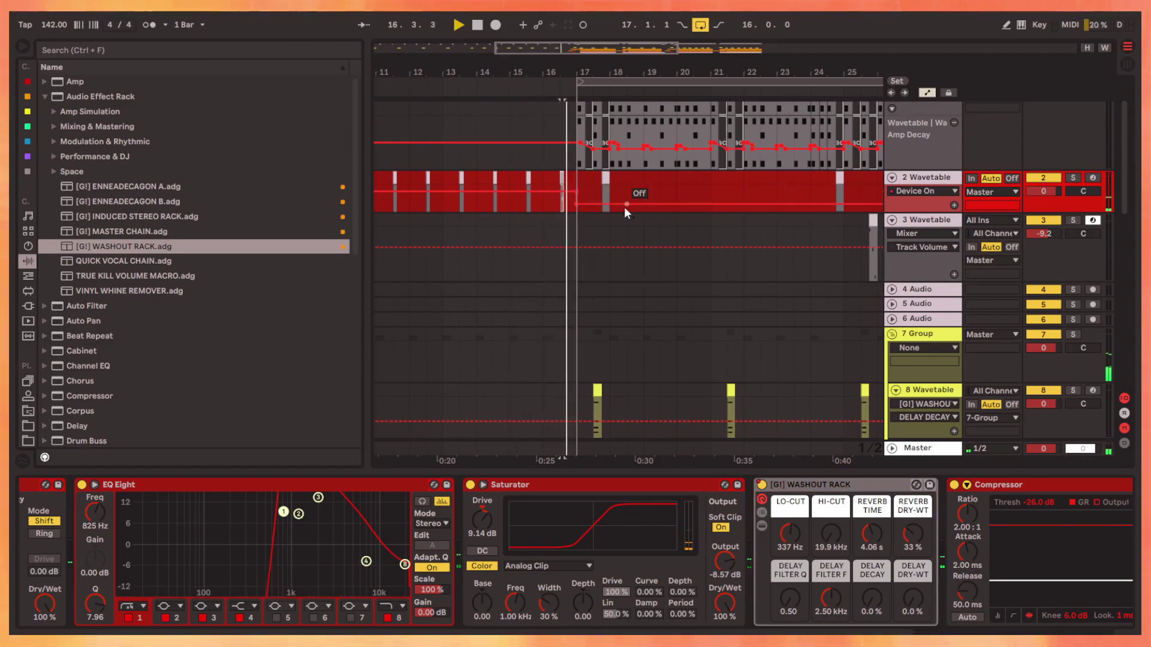
key("ctrl+alt+l")
key("minus")
key("minus")
left_click(936, 258)
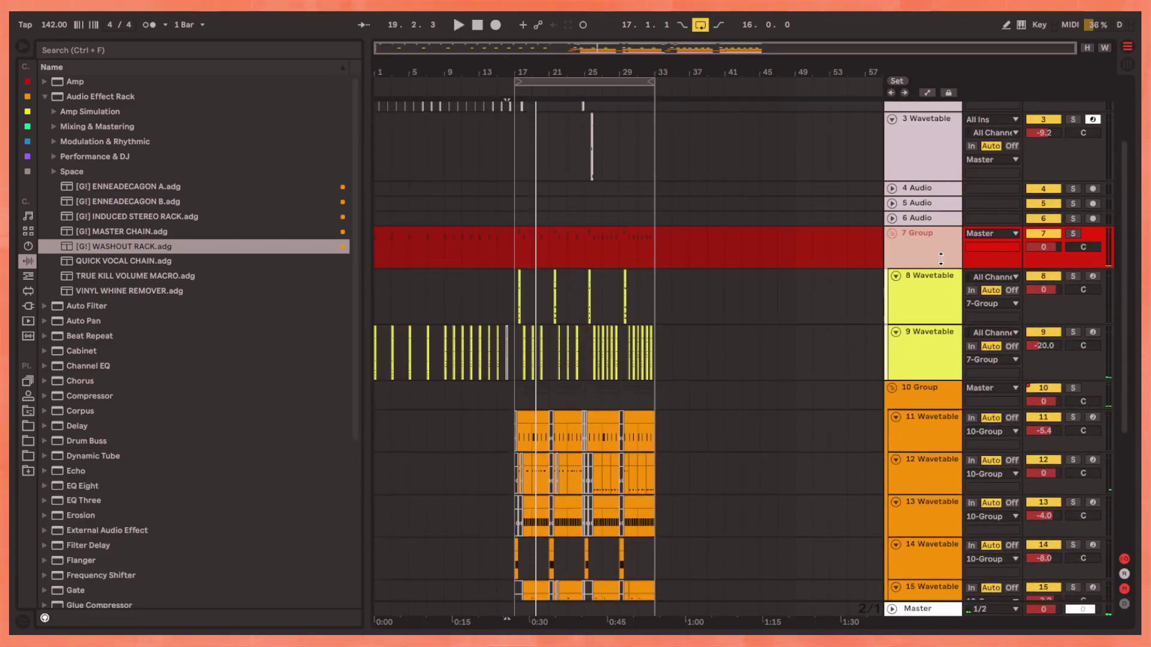
Shorten the 7 Group track and insert a new MIDI track below 17 Wavetable
left_click_drag(941, 259, 943, 254)
scroll(462, 330, "down", 5)
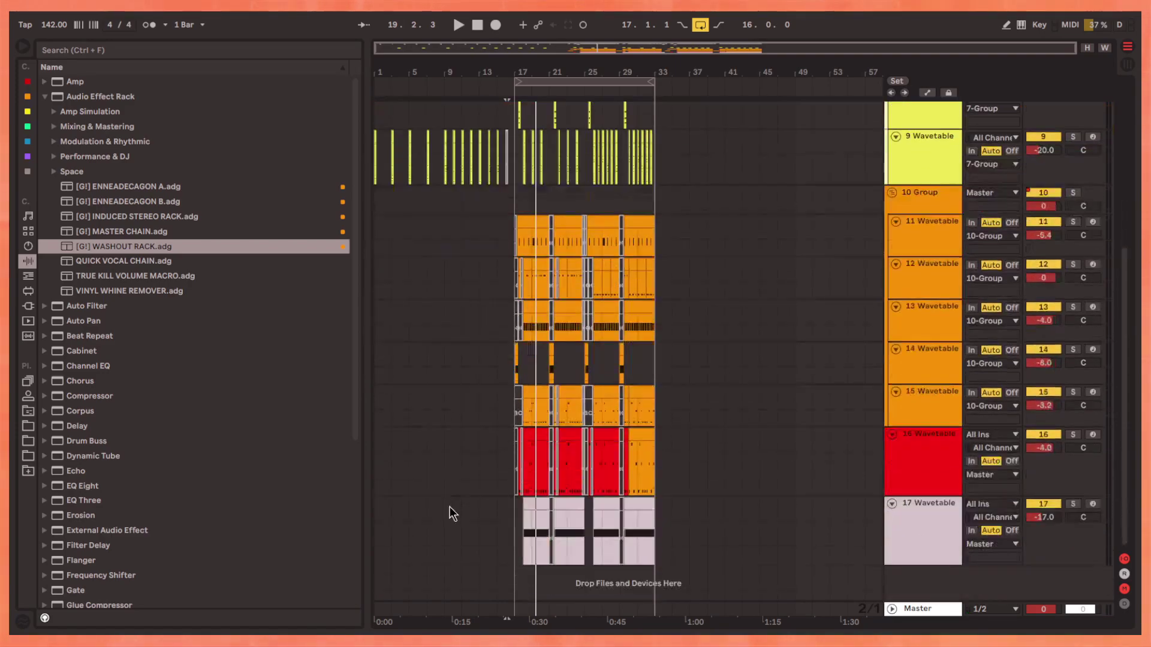
left_click(917, 528)
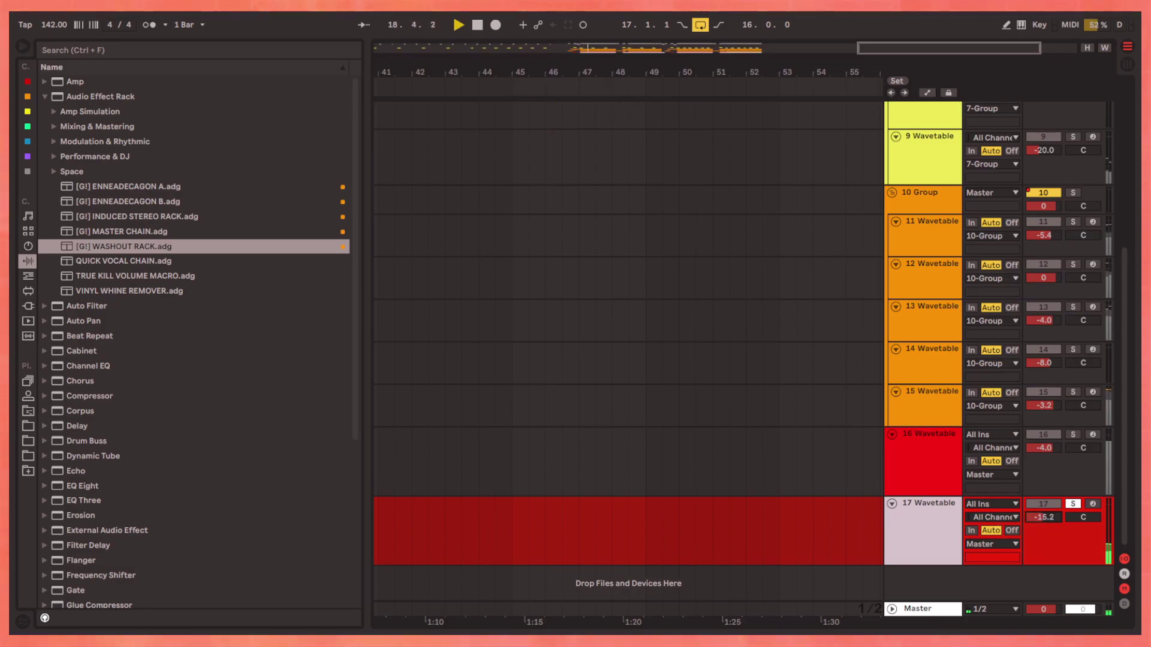
key("ctrl+shift+t")
left_click(391, 526)
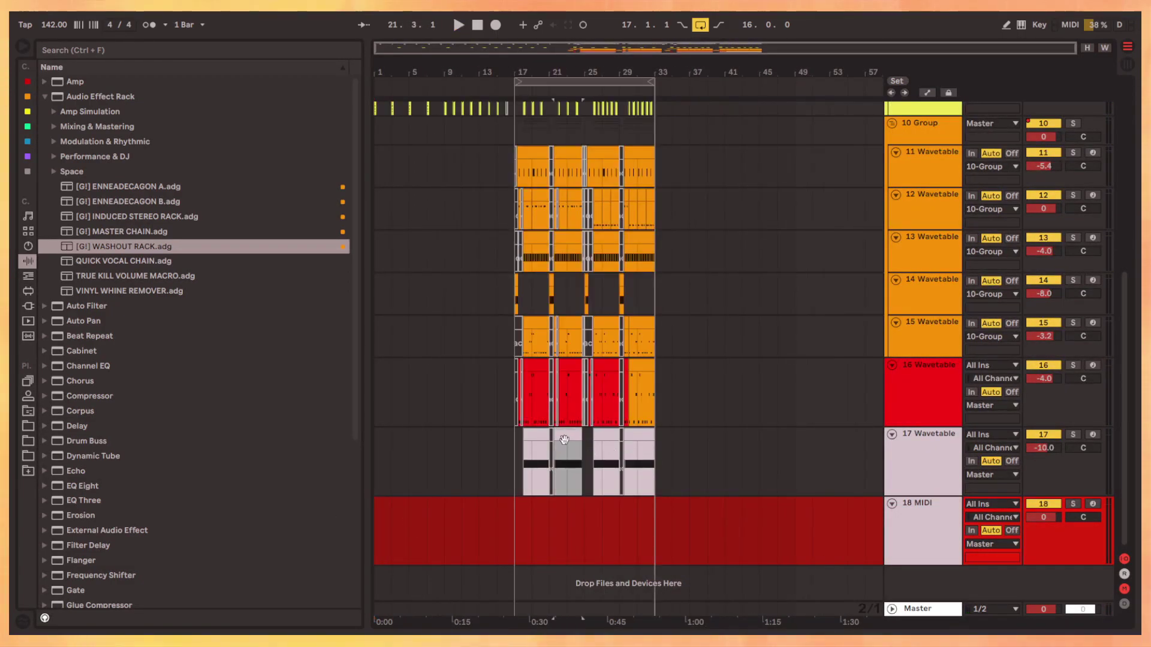
Adjust the intro time selection on 17 Wavetable and select the empty 18 MIDI track
left_click(566, 454)
left_click_drag(381, 447, 659, 439)
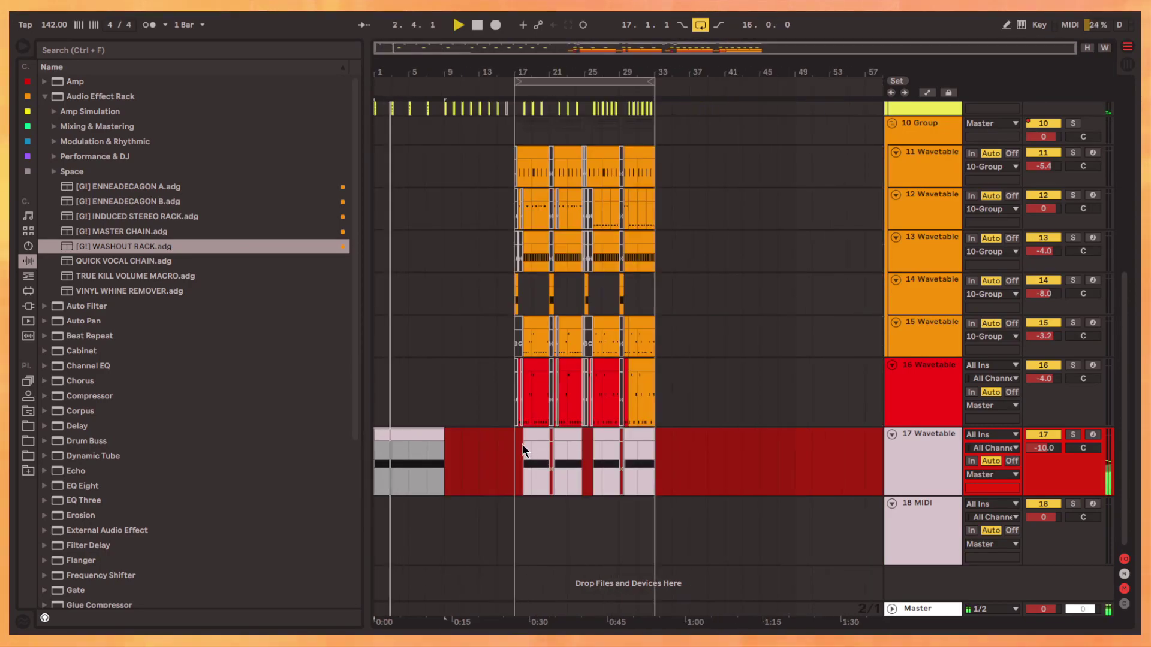
left_click_drag(659, 439, 444, 435)
left_click_drag(514, 442, 514, 445)
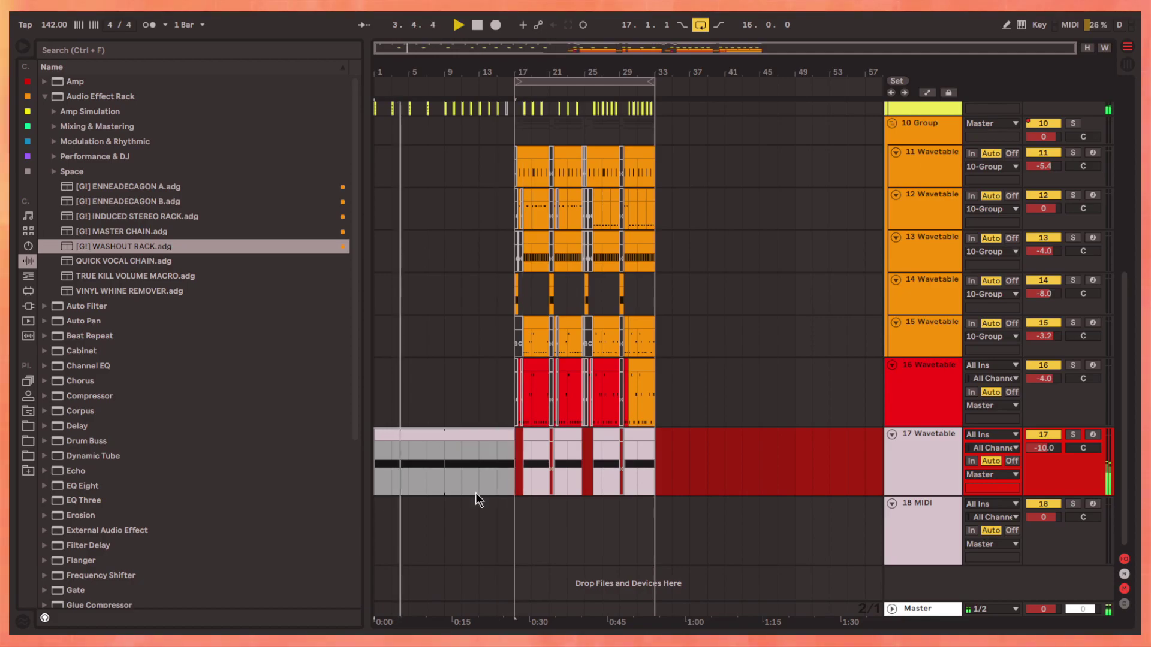
left_click(898, 542)
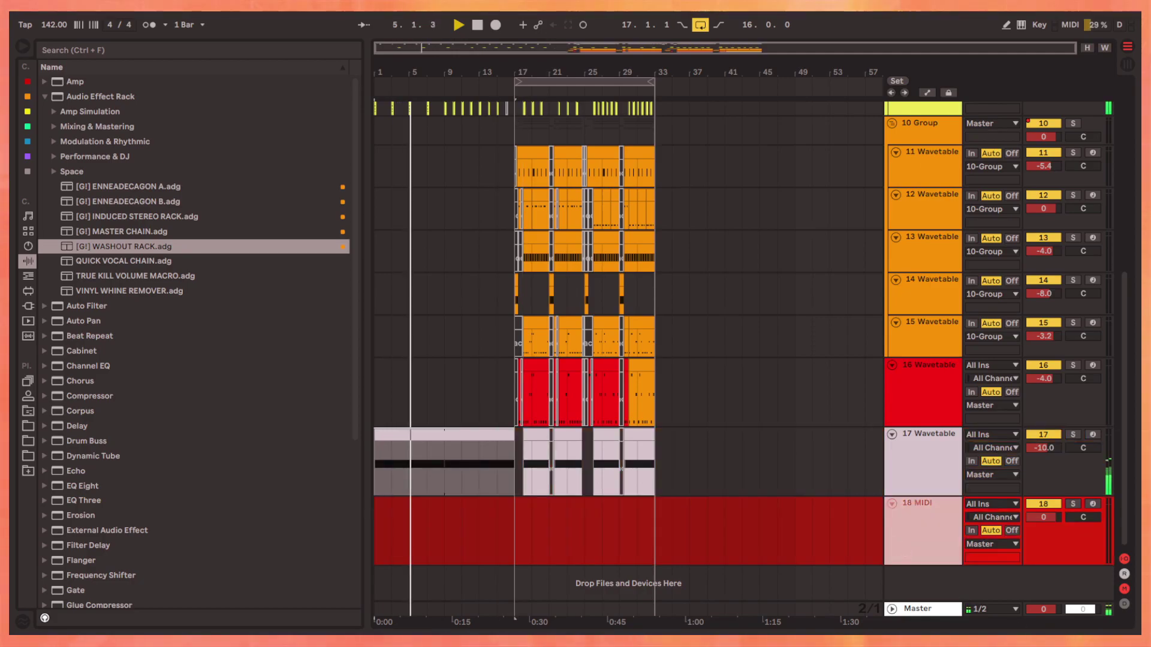
key("shift+Tab")
Load Wavetable onto track 18 and set its oscillator to White Noise
key("Down")
key("Down")
key("Down")
key("Left")
key("Up")
left_click_drag(81, 246, 105, 550)
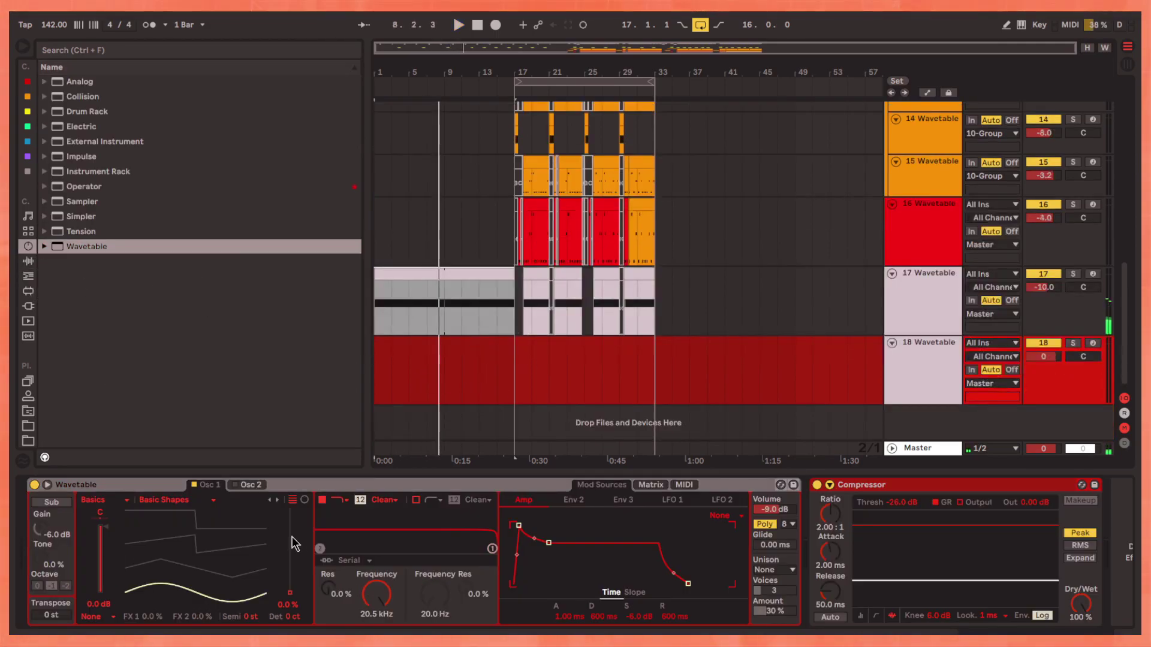
left_click(180, 500)
left_click(175, 487)
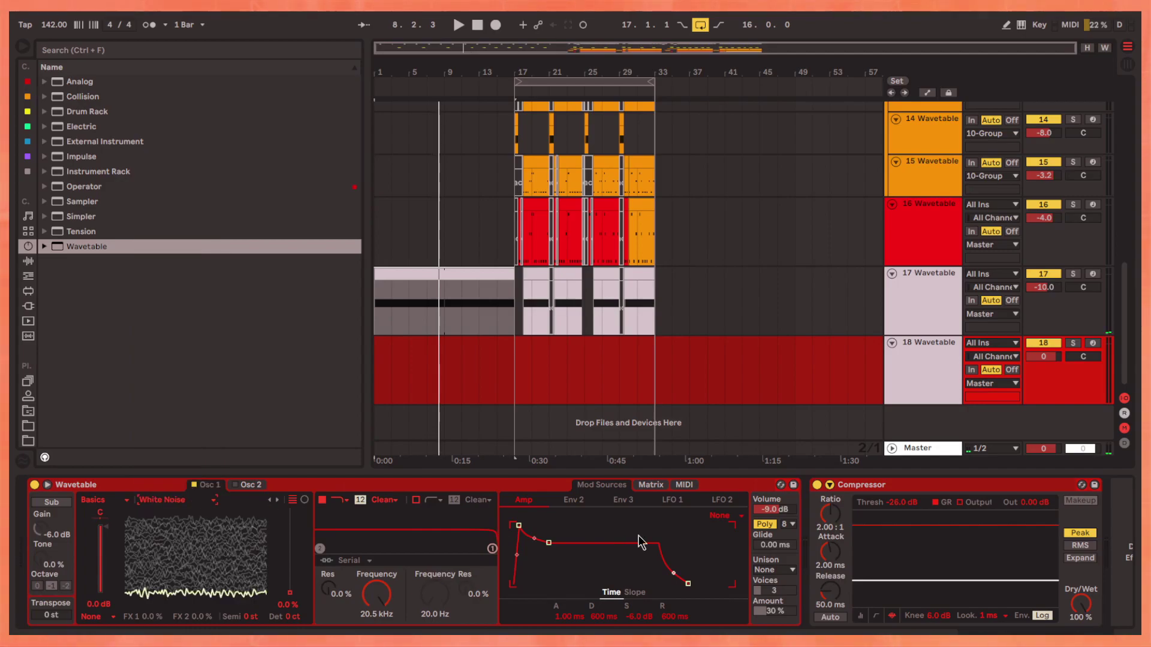
Set LFO 1 amount to 50% and route it fully to oscillator 1 position
left_click(673, 500)
left_click_drag(602, 600, 617, 613)
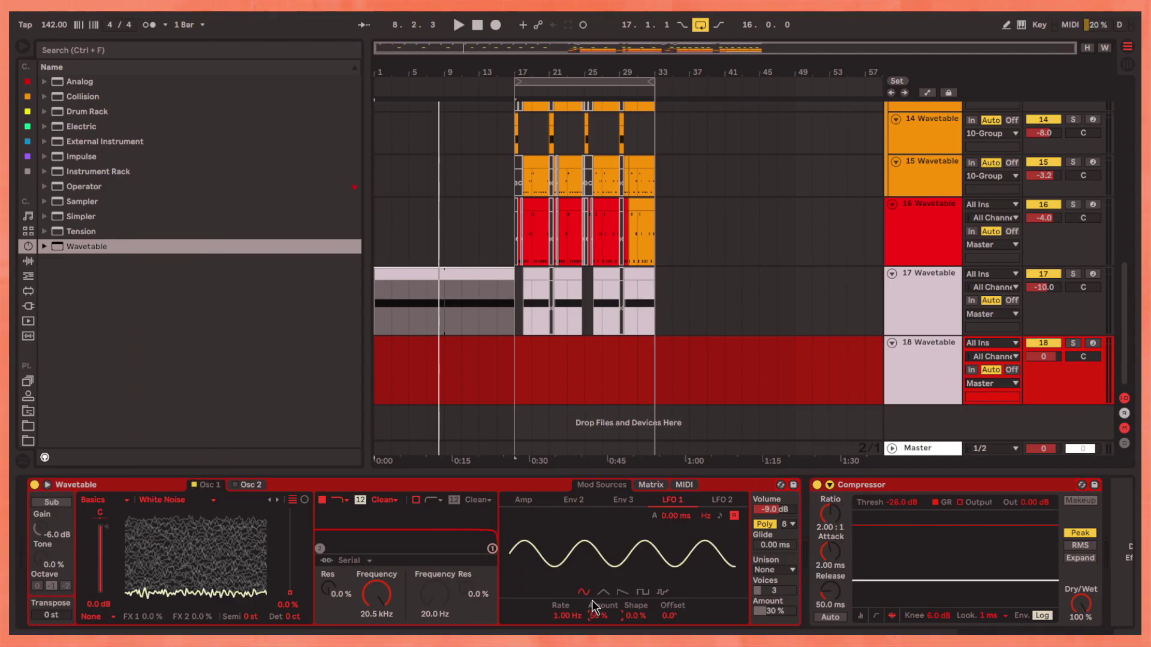
left_click(649, 484)
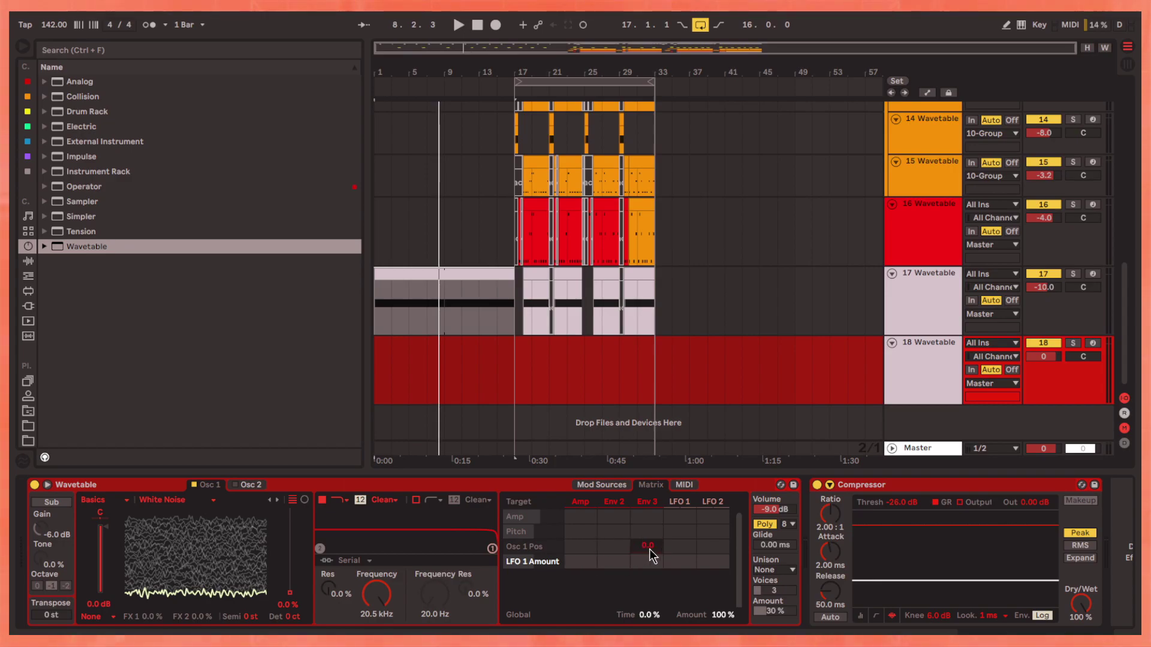
left_click_drag(681, 553, 681, 485)
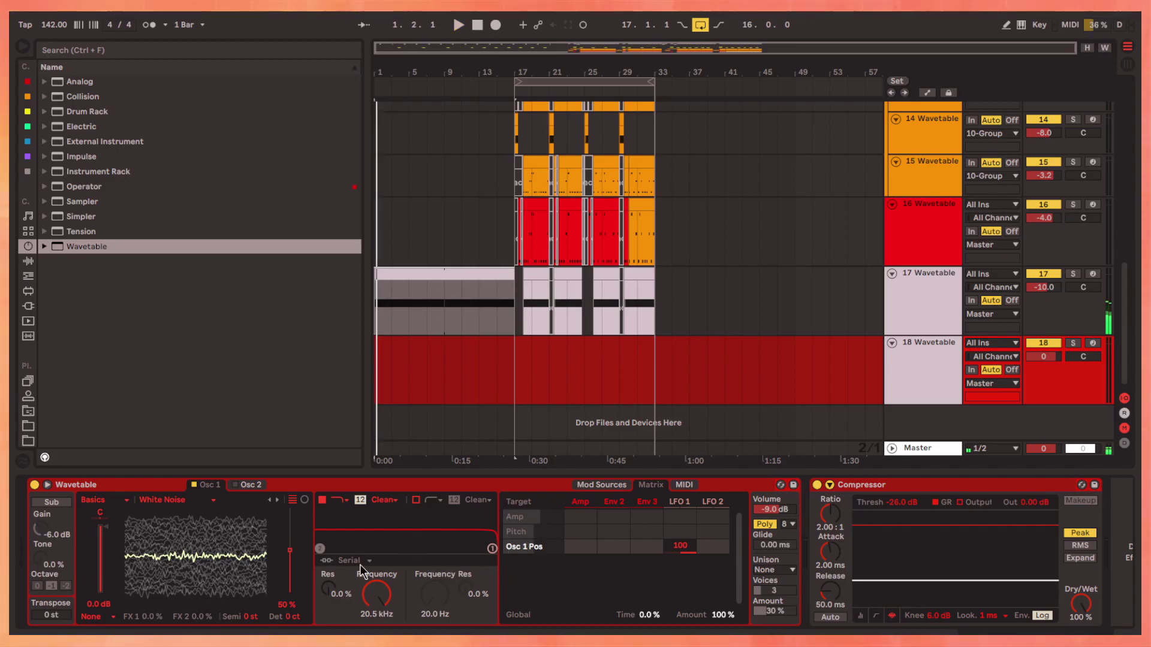
Create an empty MIDI clip over bars 9–17 on track 18
key("space")
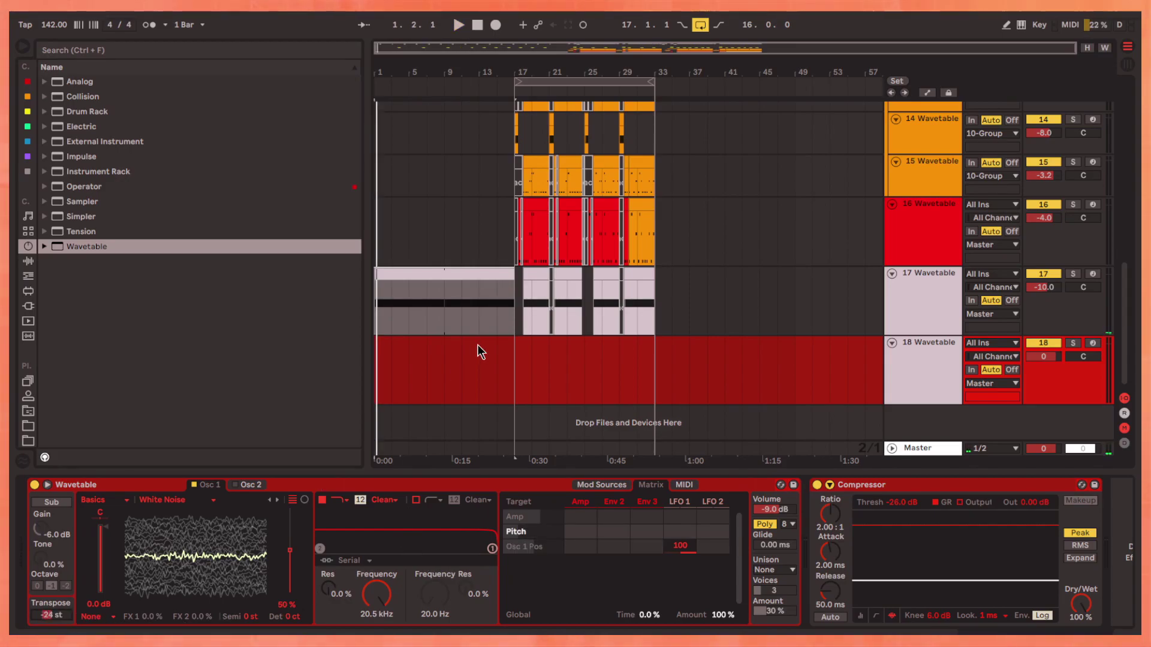
left_click_drag(455, 363, 526, 368)
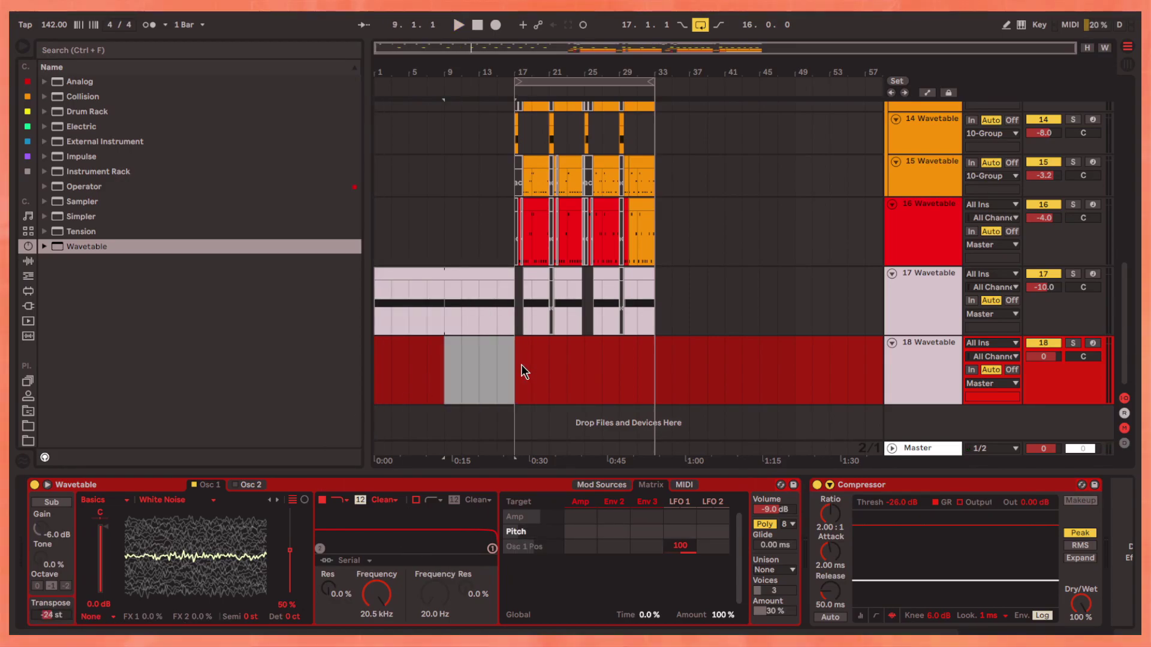
key("ctrl+shift+m")
Arm track 18 and record a long D#3 note from the computer keyboard
left_click(1093, 334)
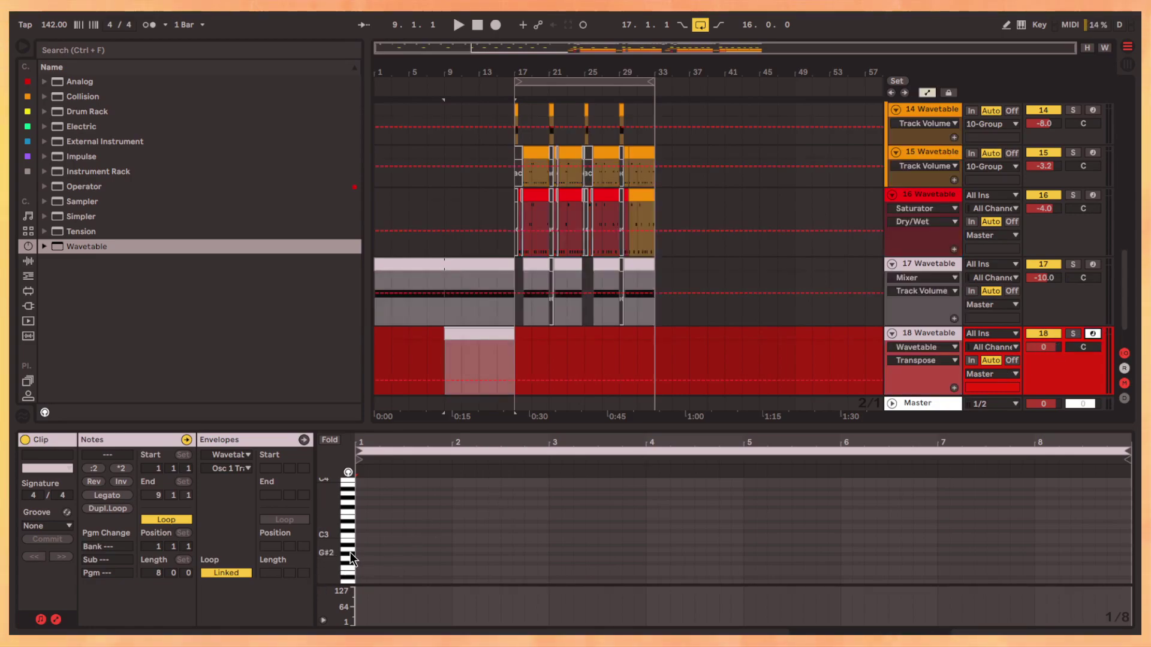
key("m")
key("e")
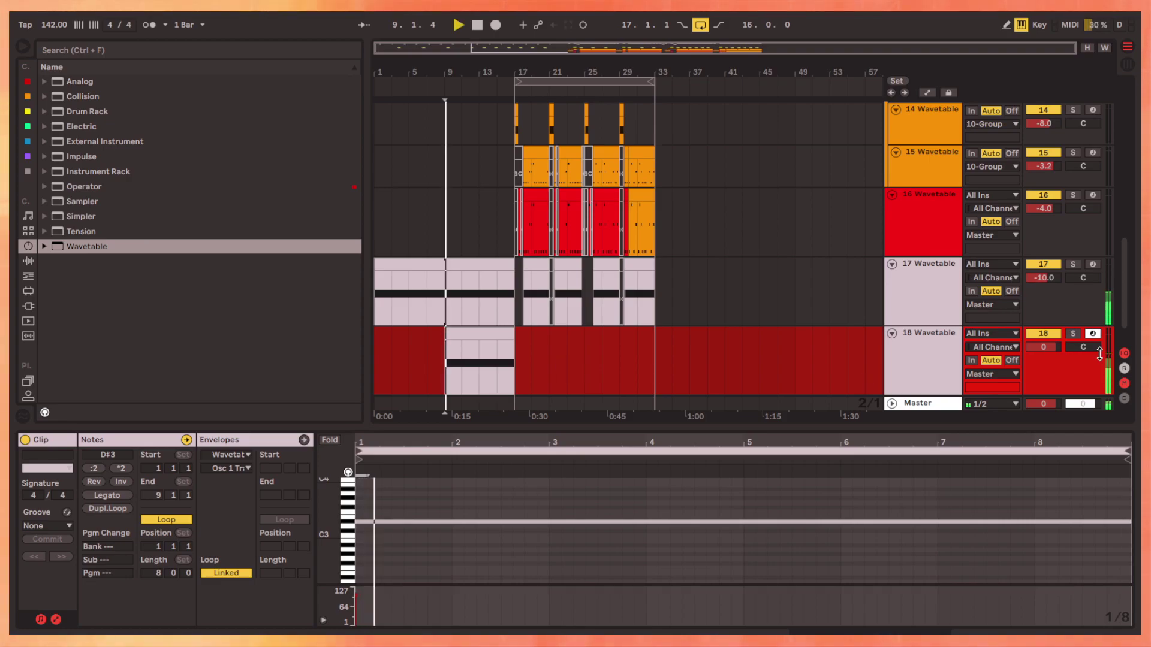
Draw a Filter 1 Freq automation ramp rising into bar 17, playing from bar 9
left_click(451, 376)
key("a")
key("plus")
key("plus")
key("plus")
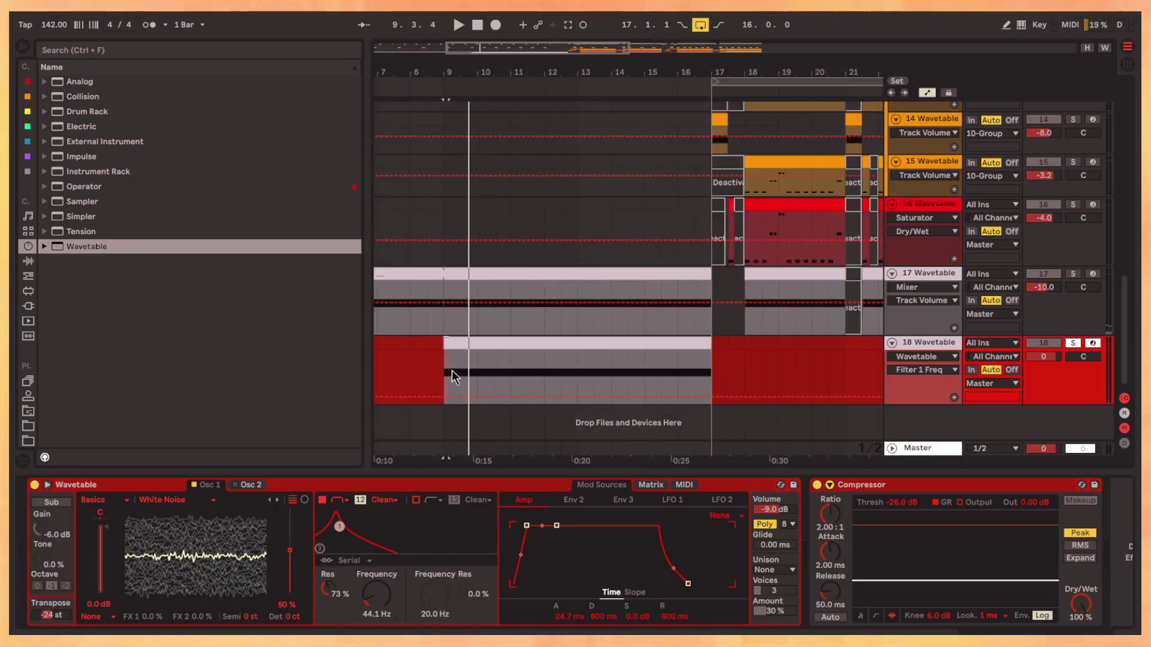
key("space")
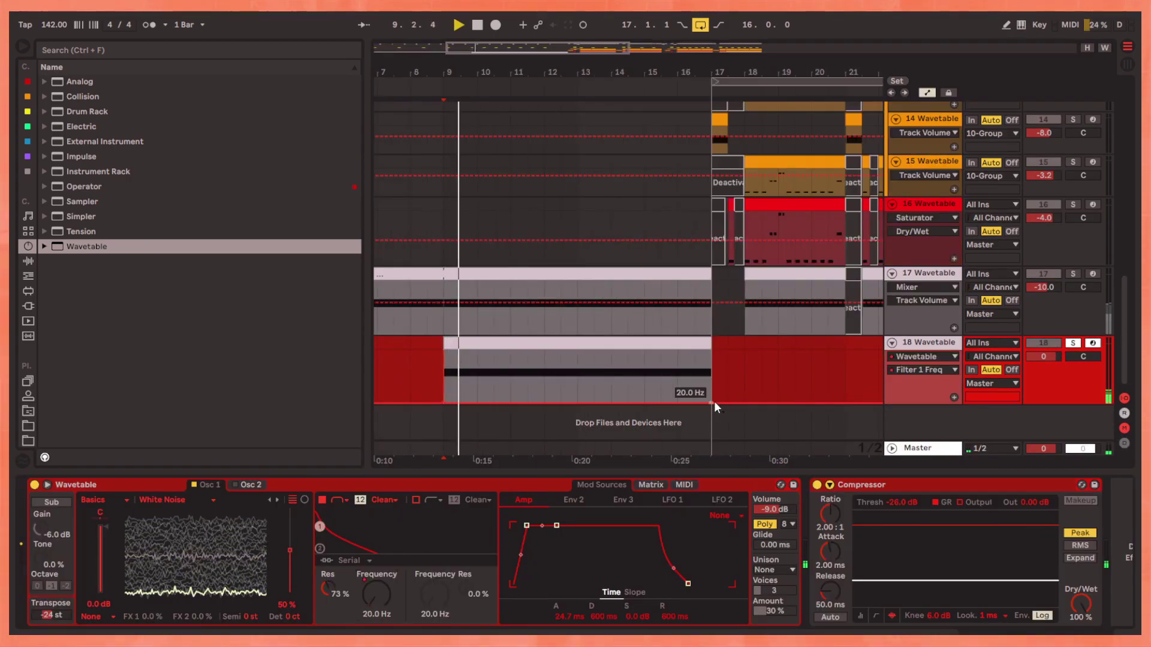
left_click_drag(714, 401, 710, 353)
left_click(954, 397)
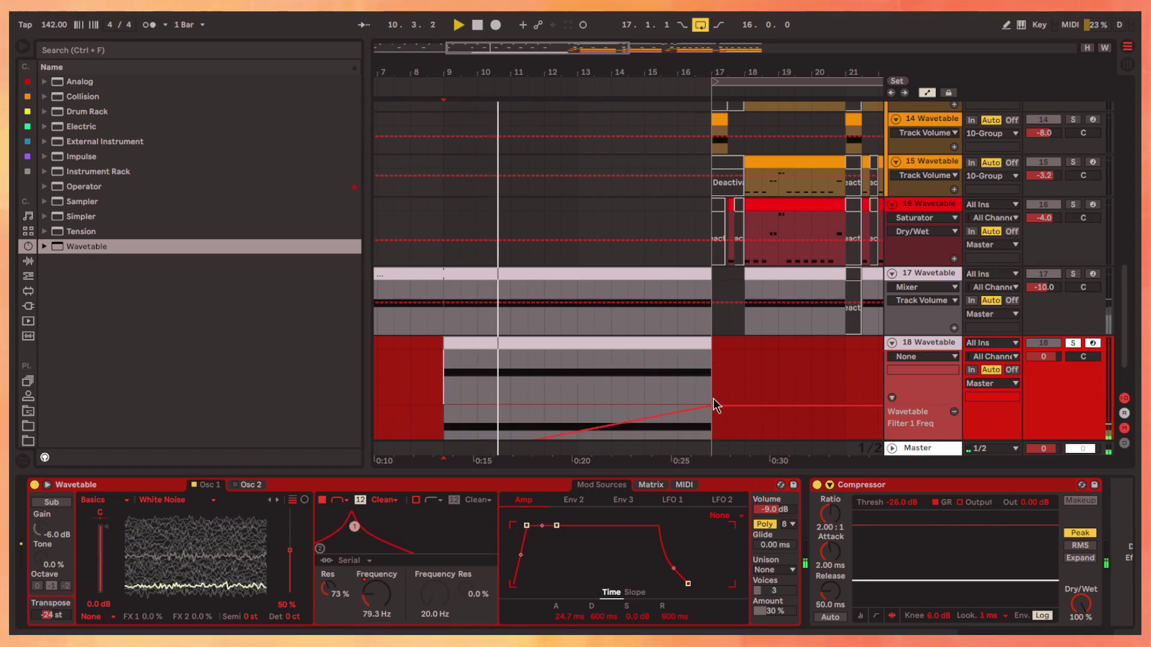
scroll(619, 386, "down", 2)
Load the [G!] WASHOUT RACK preset, set Wavetable unison to Noise, and raise LO-CUT to 425 Hz
left_click(28, 261)
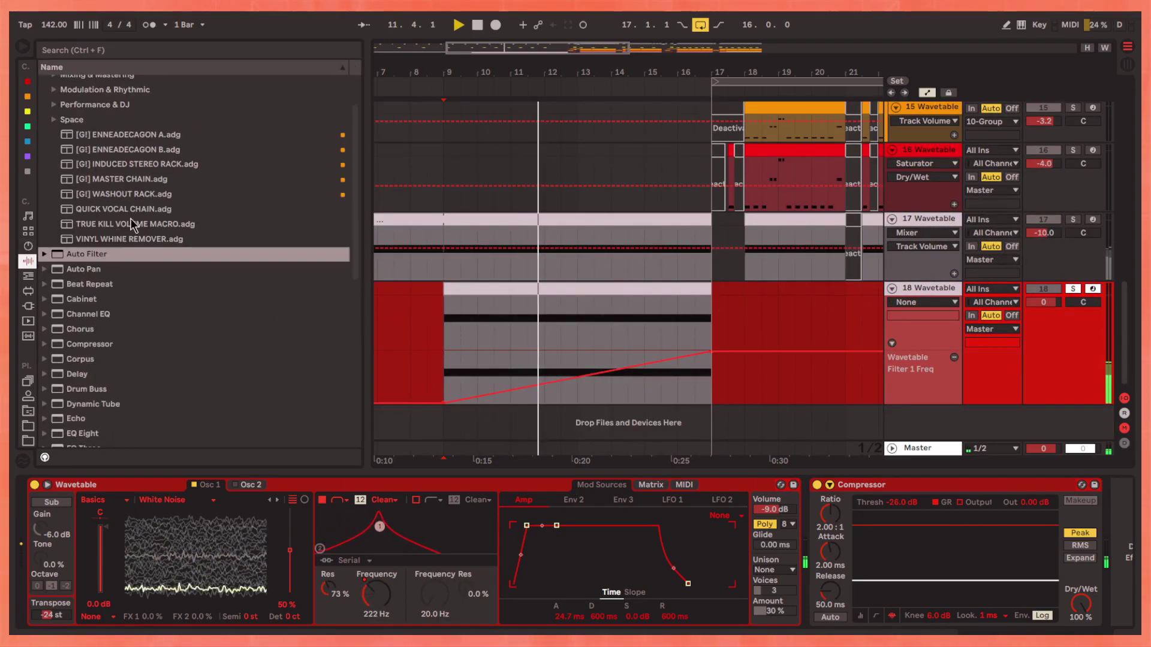
key("Up")
key("Up")
key("Up")
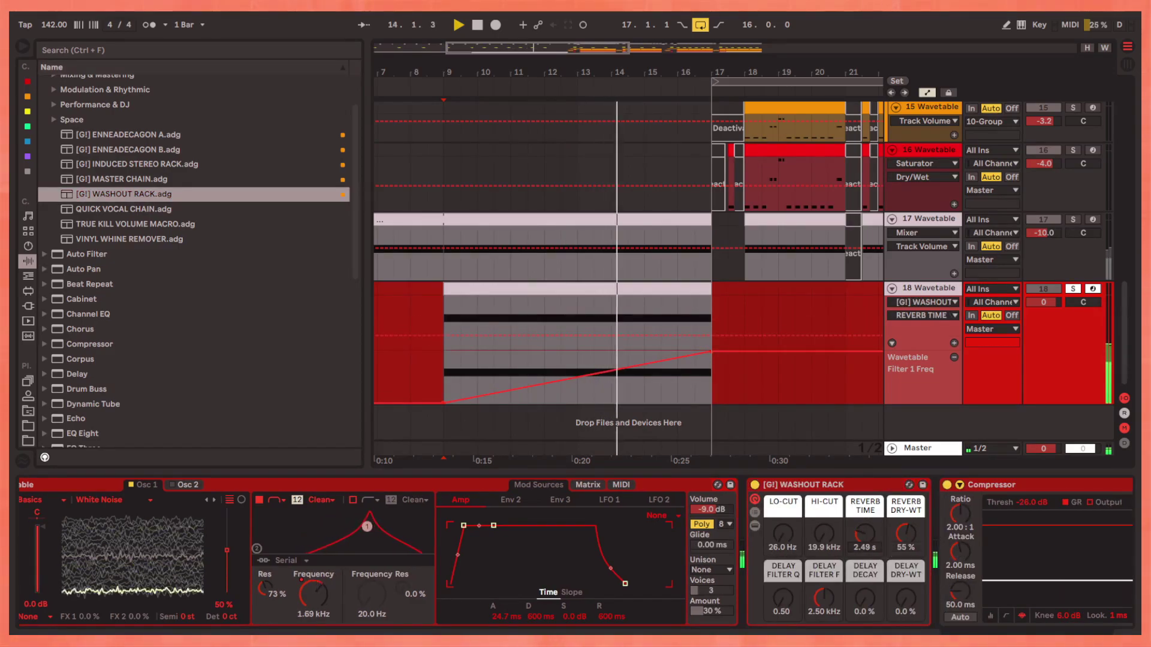
left_click(710, 570)
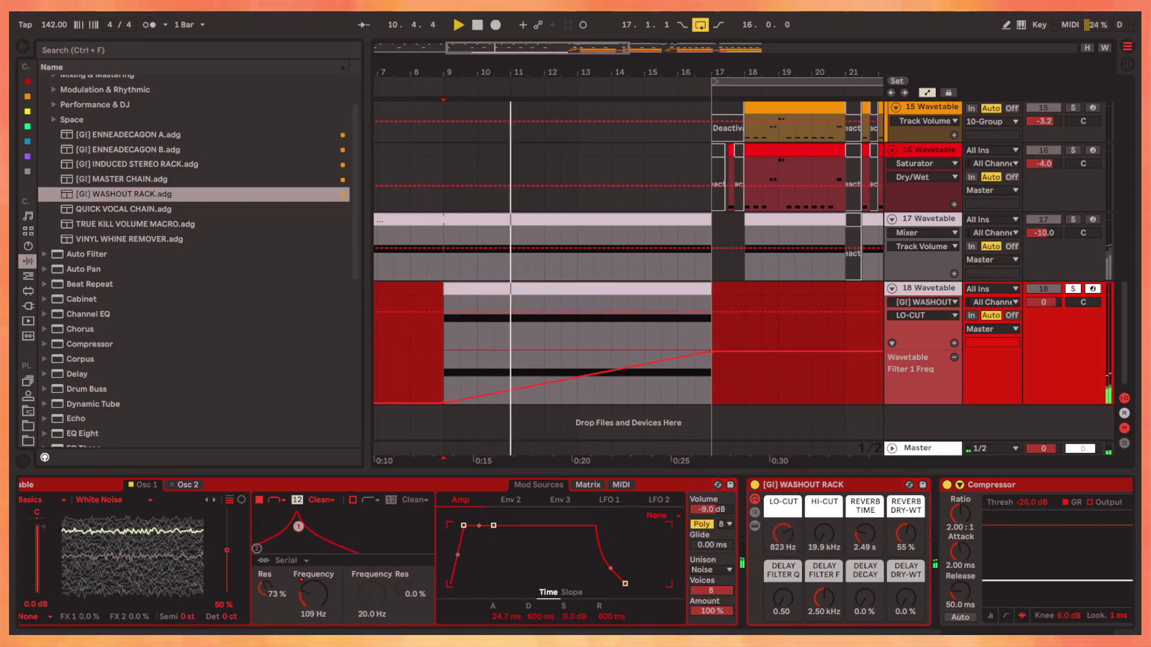
left_click_drag(791, 543, 791, 512)
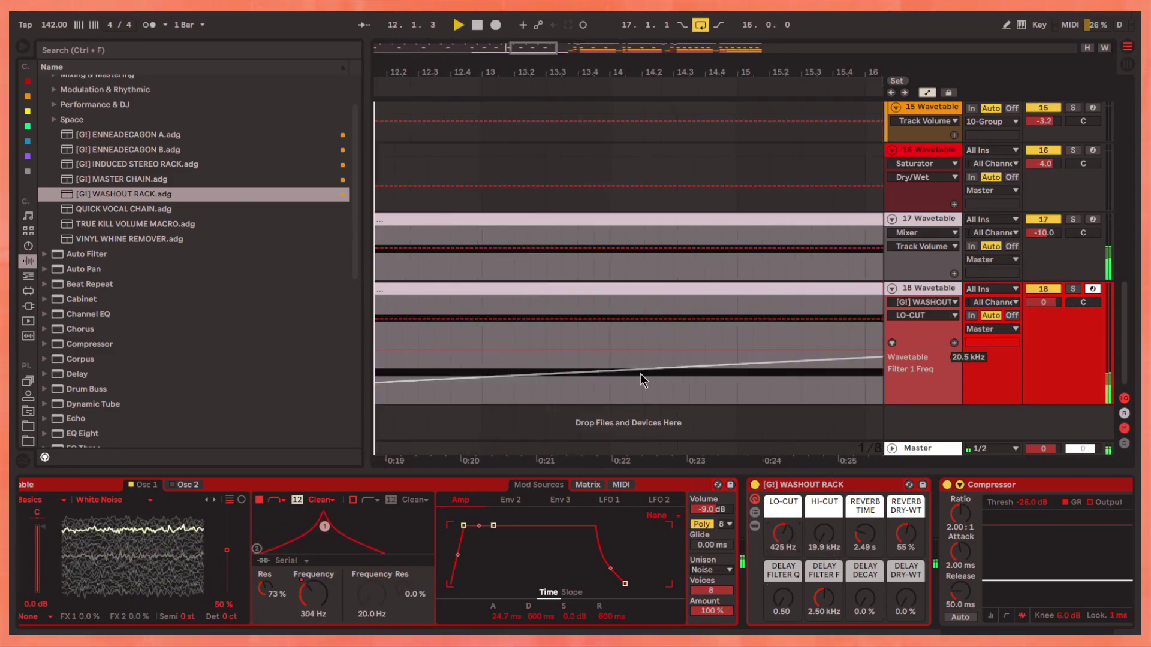
scroll(494, 405, "down", 5)
scroll(494, 398, "up", 5)
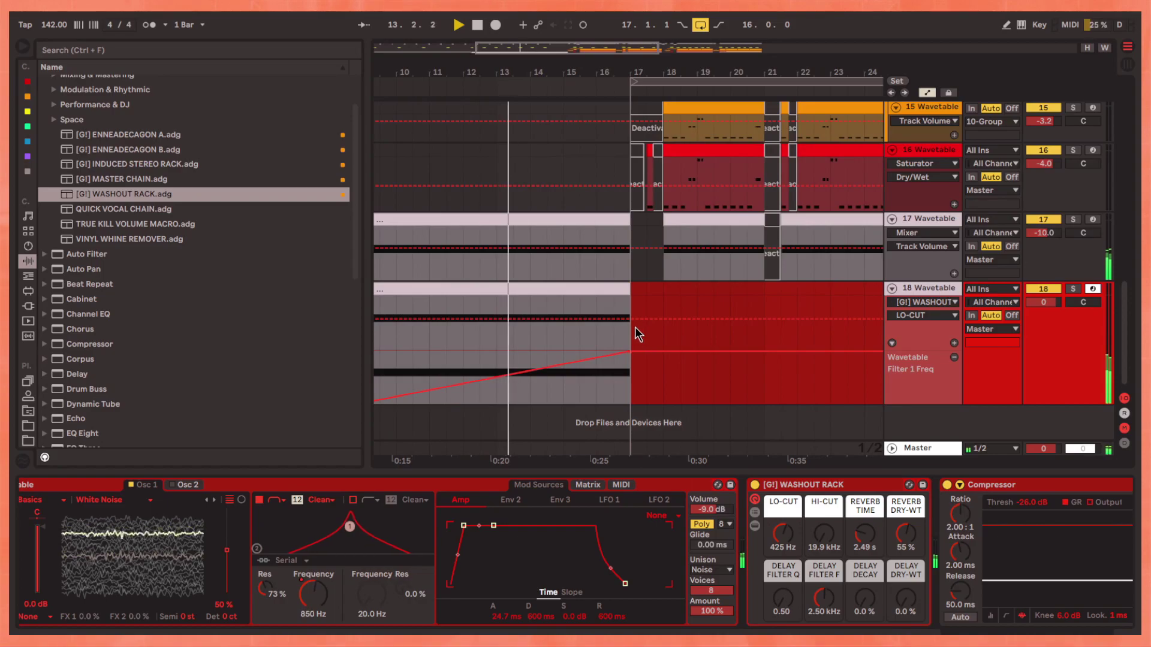
scroll(606, 320, "down", 2)
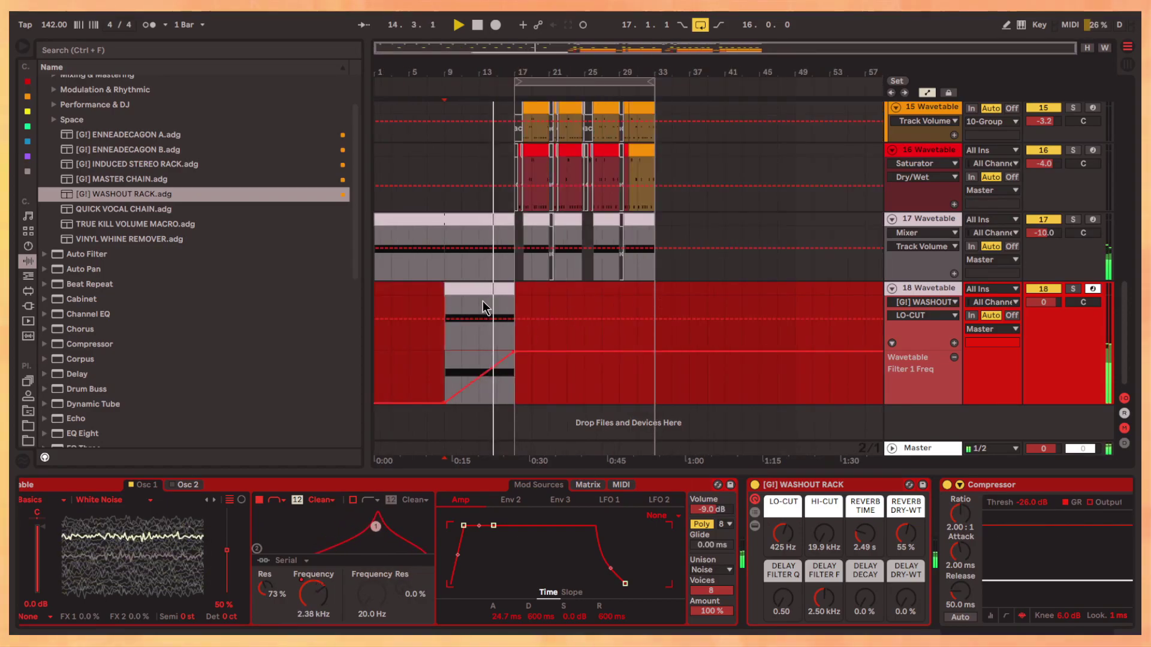
scroll(587, 311, "up", 2)
scroll(667, 335, "up", 3)
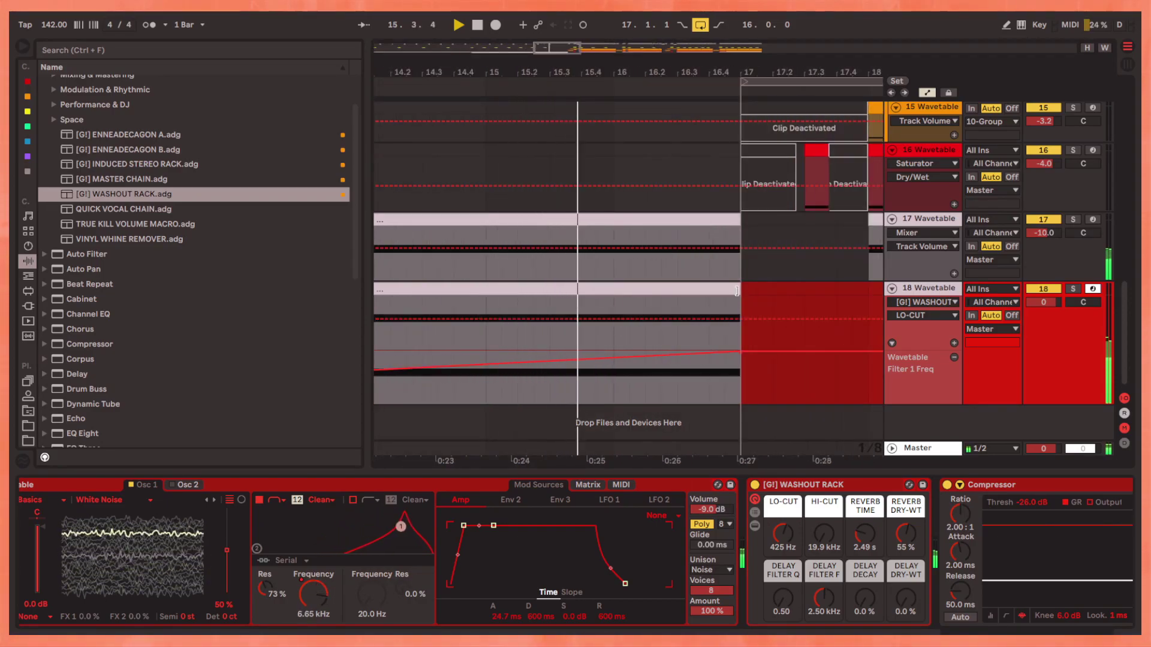
Duplicate the 14 Wavetable track with Ctrl+D, then open track 1 Instrument's devices
left_click(737, 292)
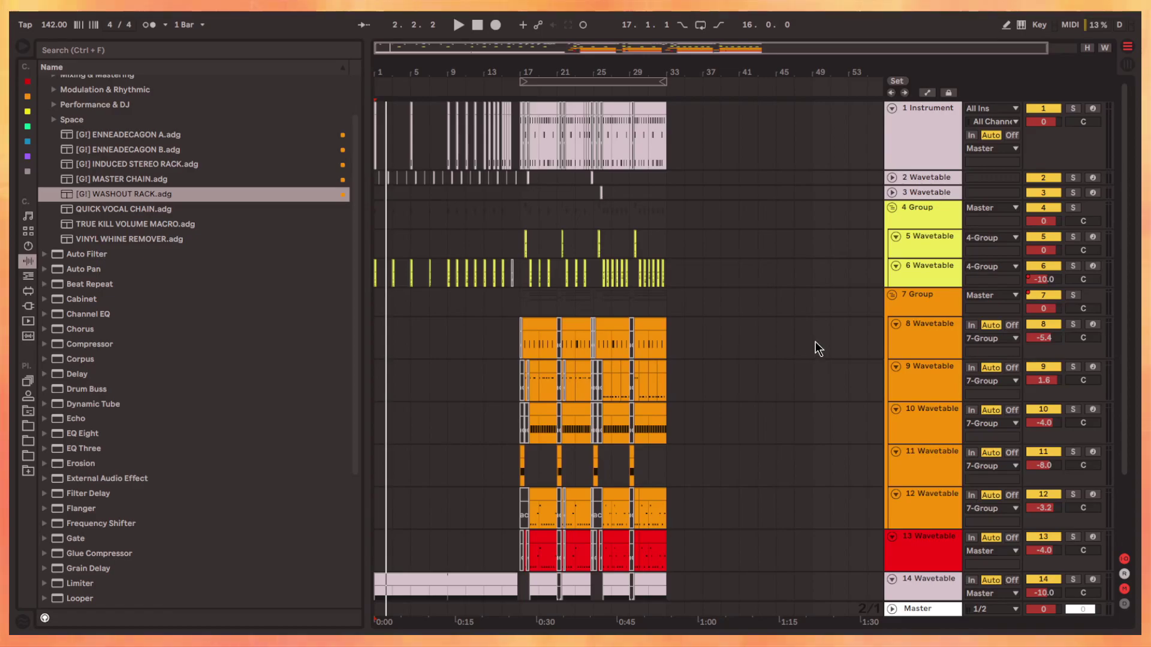
key("ctrl+d")
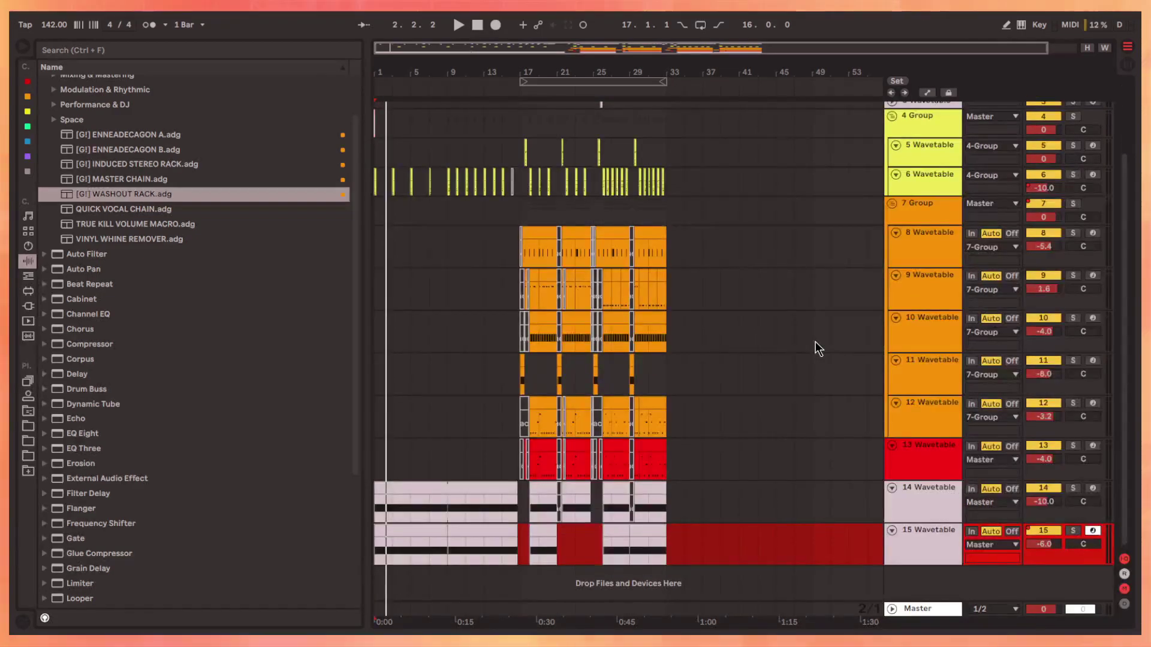
scroll(810, 337, "up", 3)
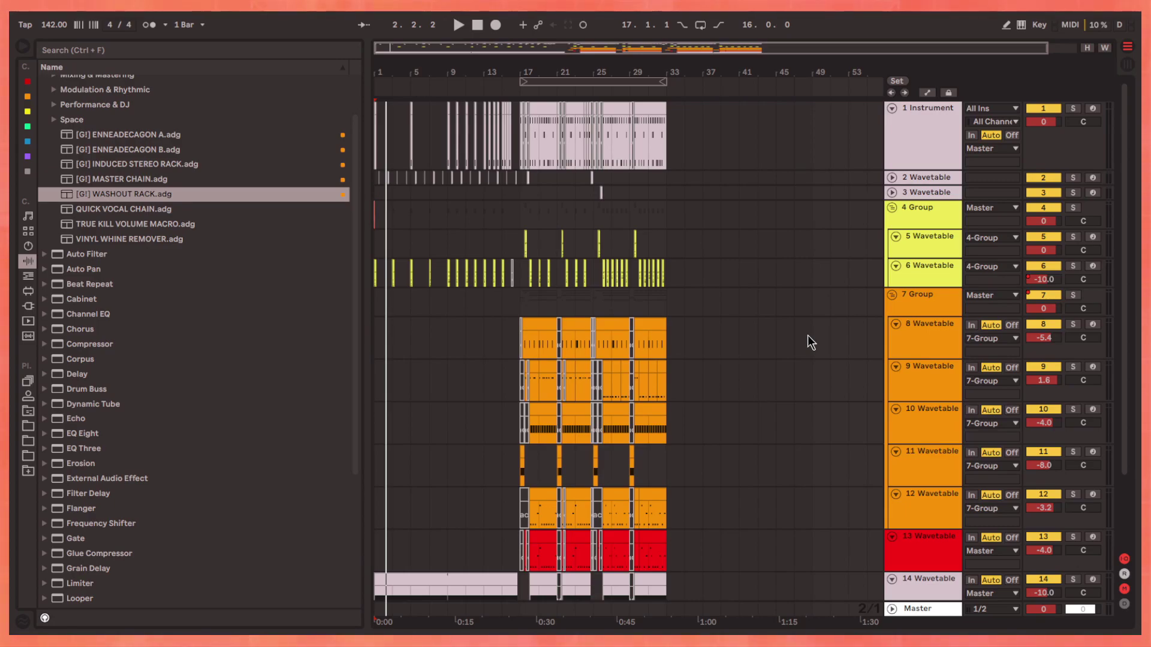
scroll(811, 299, "down", 3)
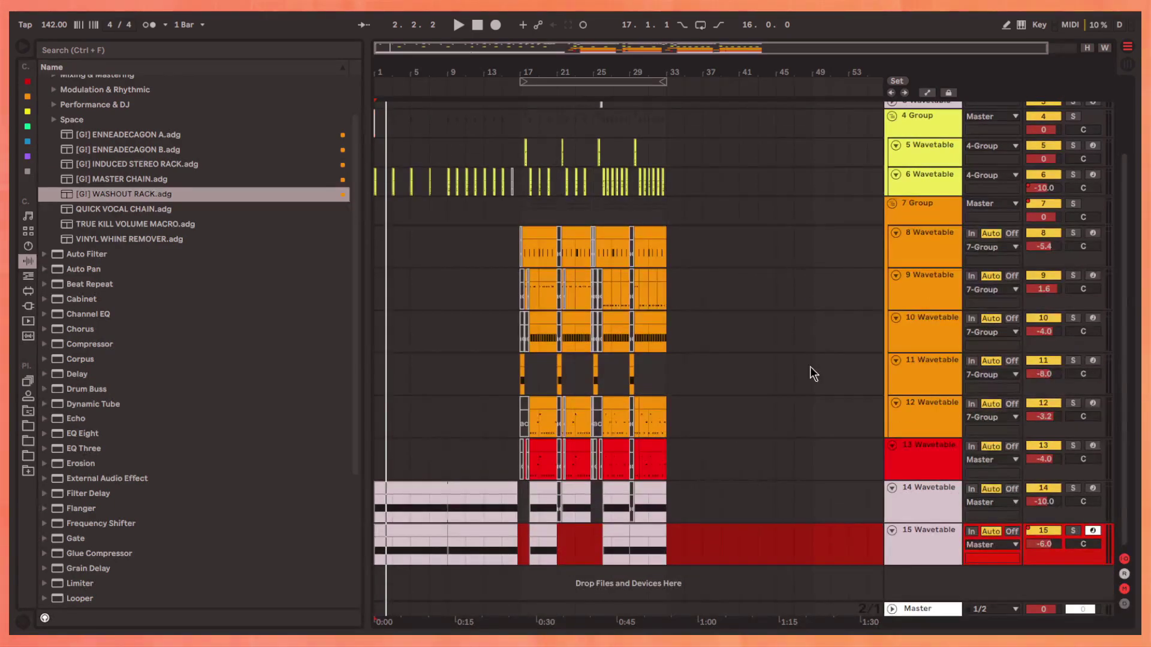
scroll(850, 399, "up", 3)
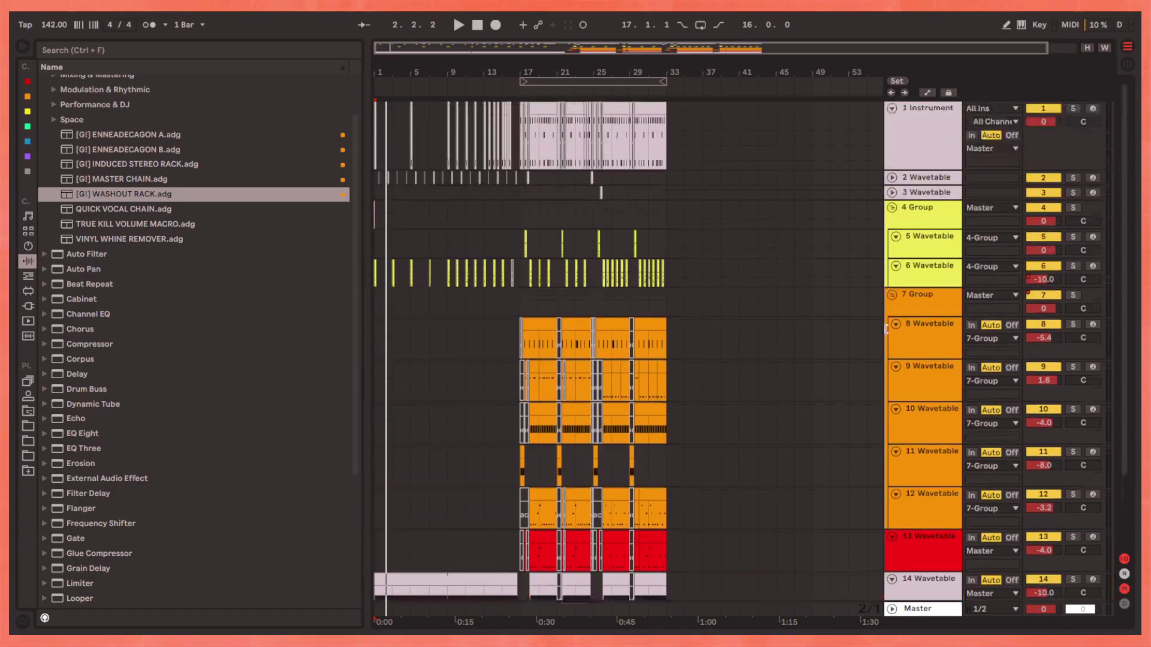
left_click(919, 143)
double_click(918, 143)
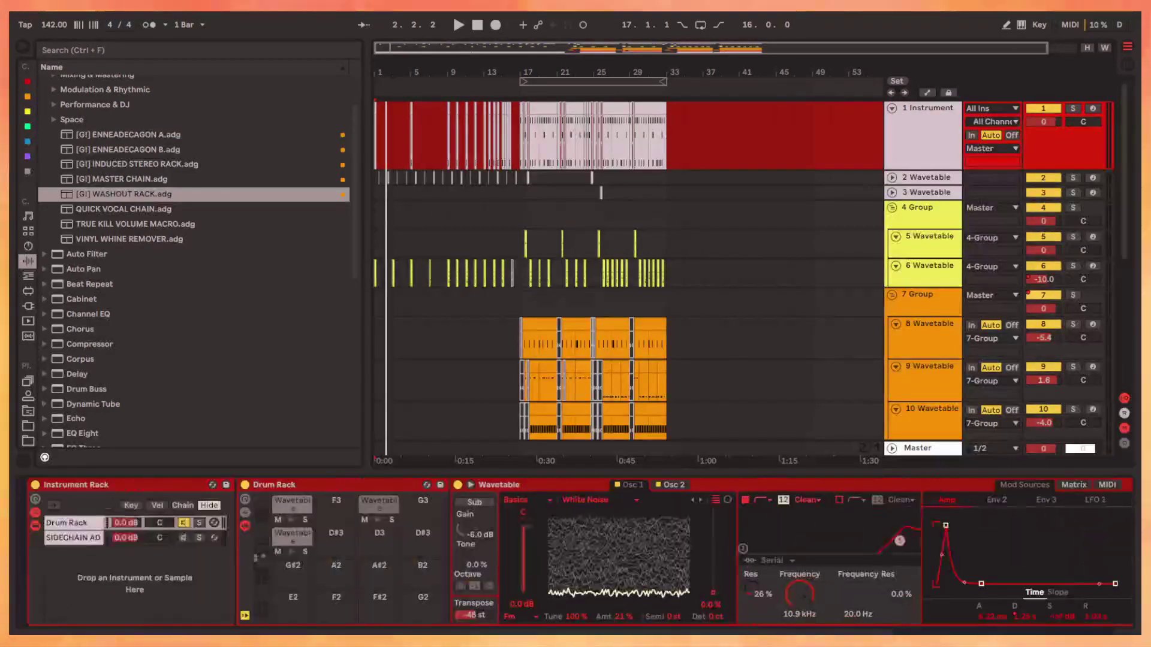
mouse_move(292, 540)
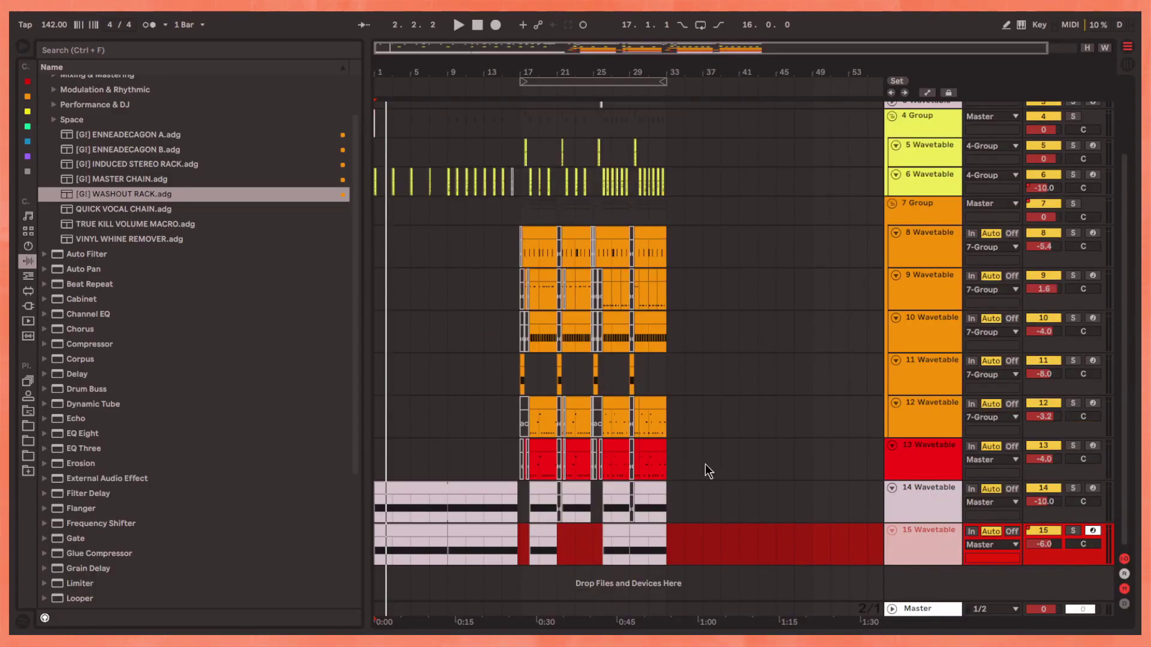
scroll(704, 464, "up", 3)
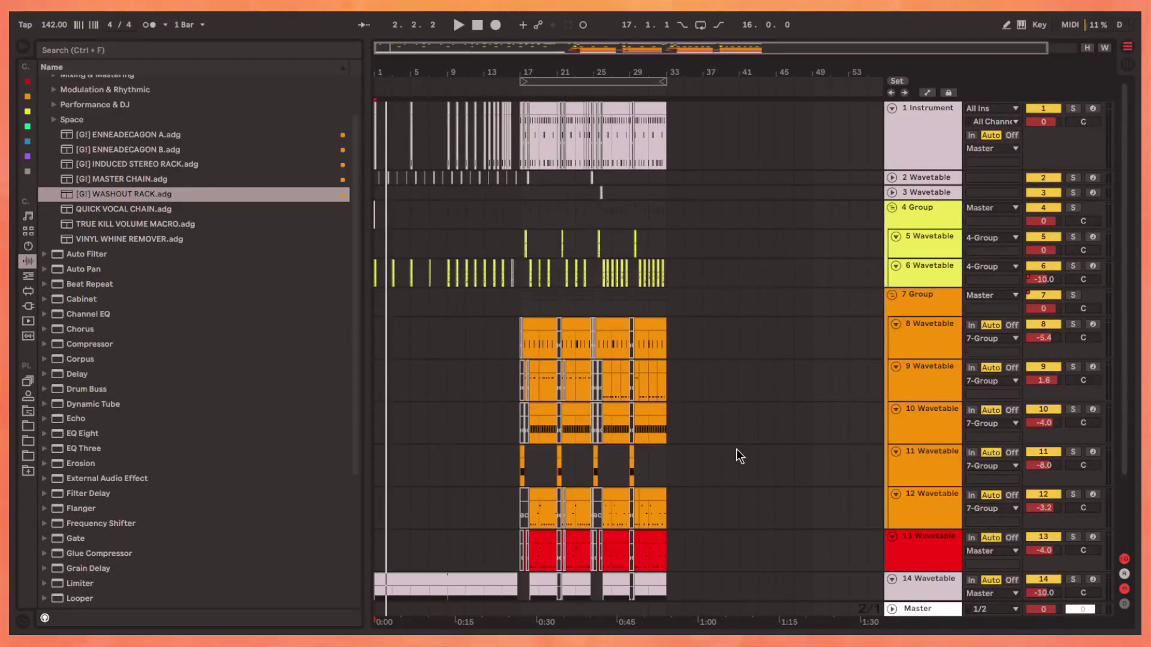
scroll(734, 447, "down", 3)
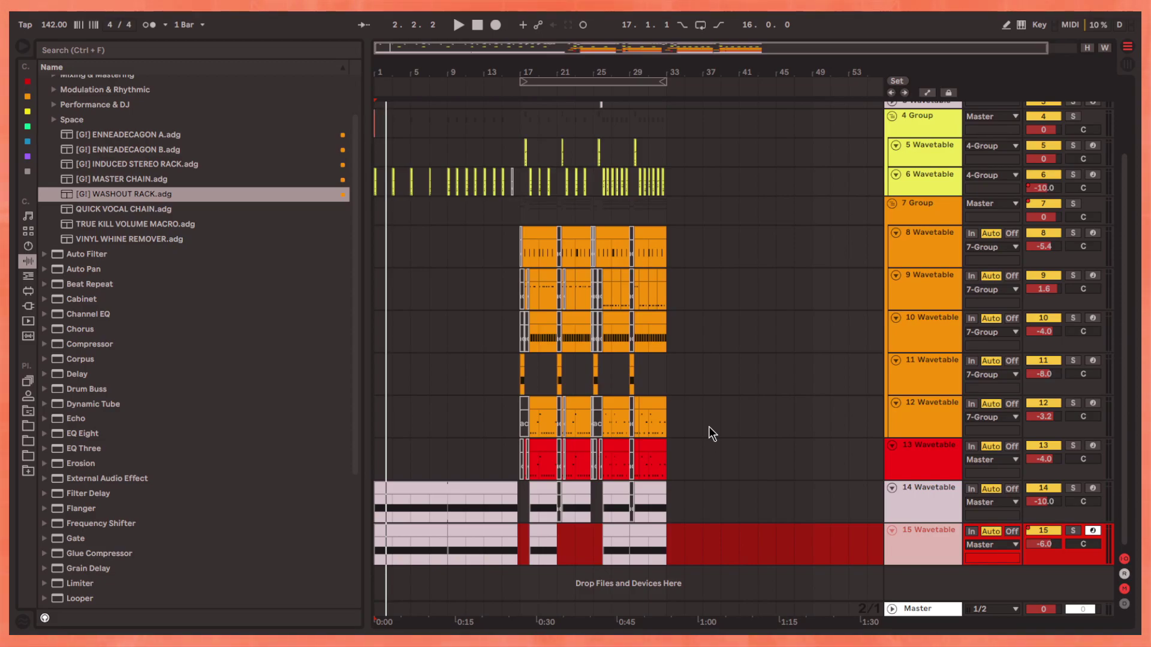
scroll(760, 427, "up", 3)
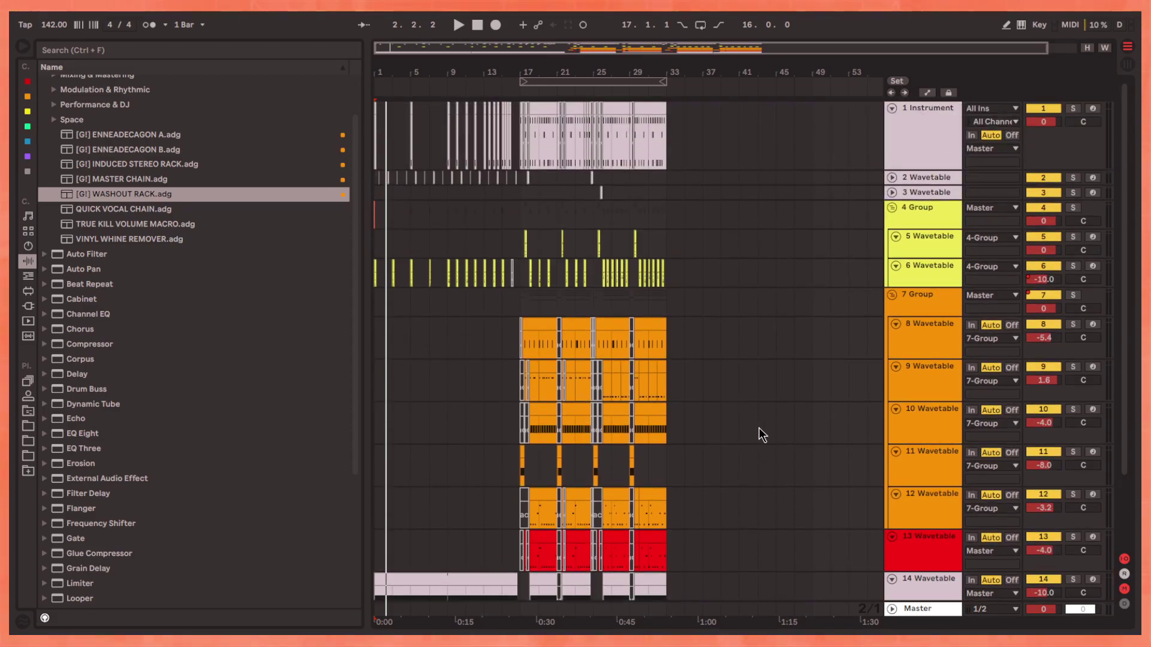
scroll(759, 428, "down", 3)
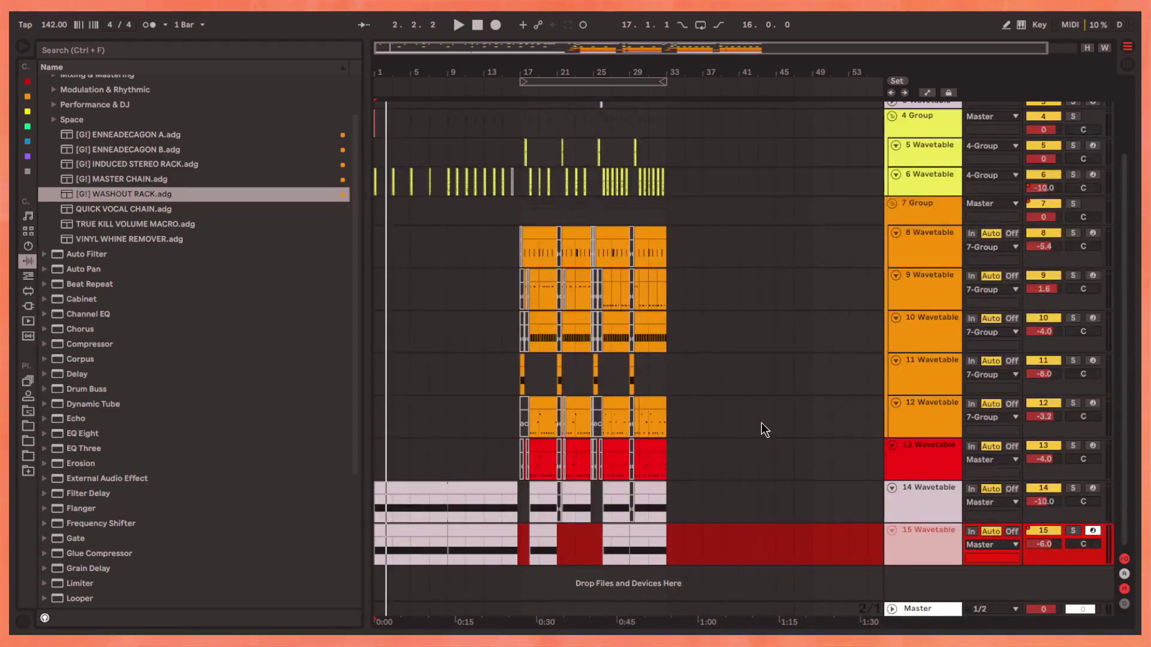